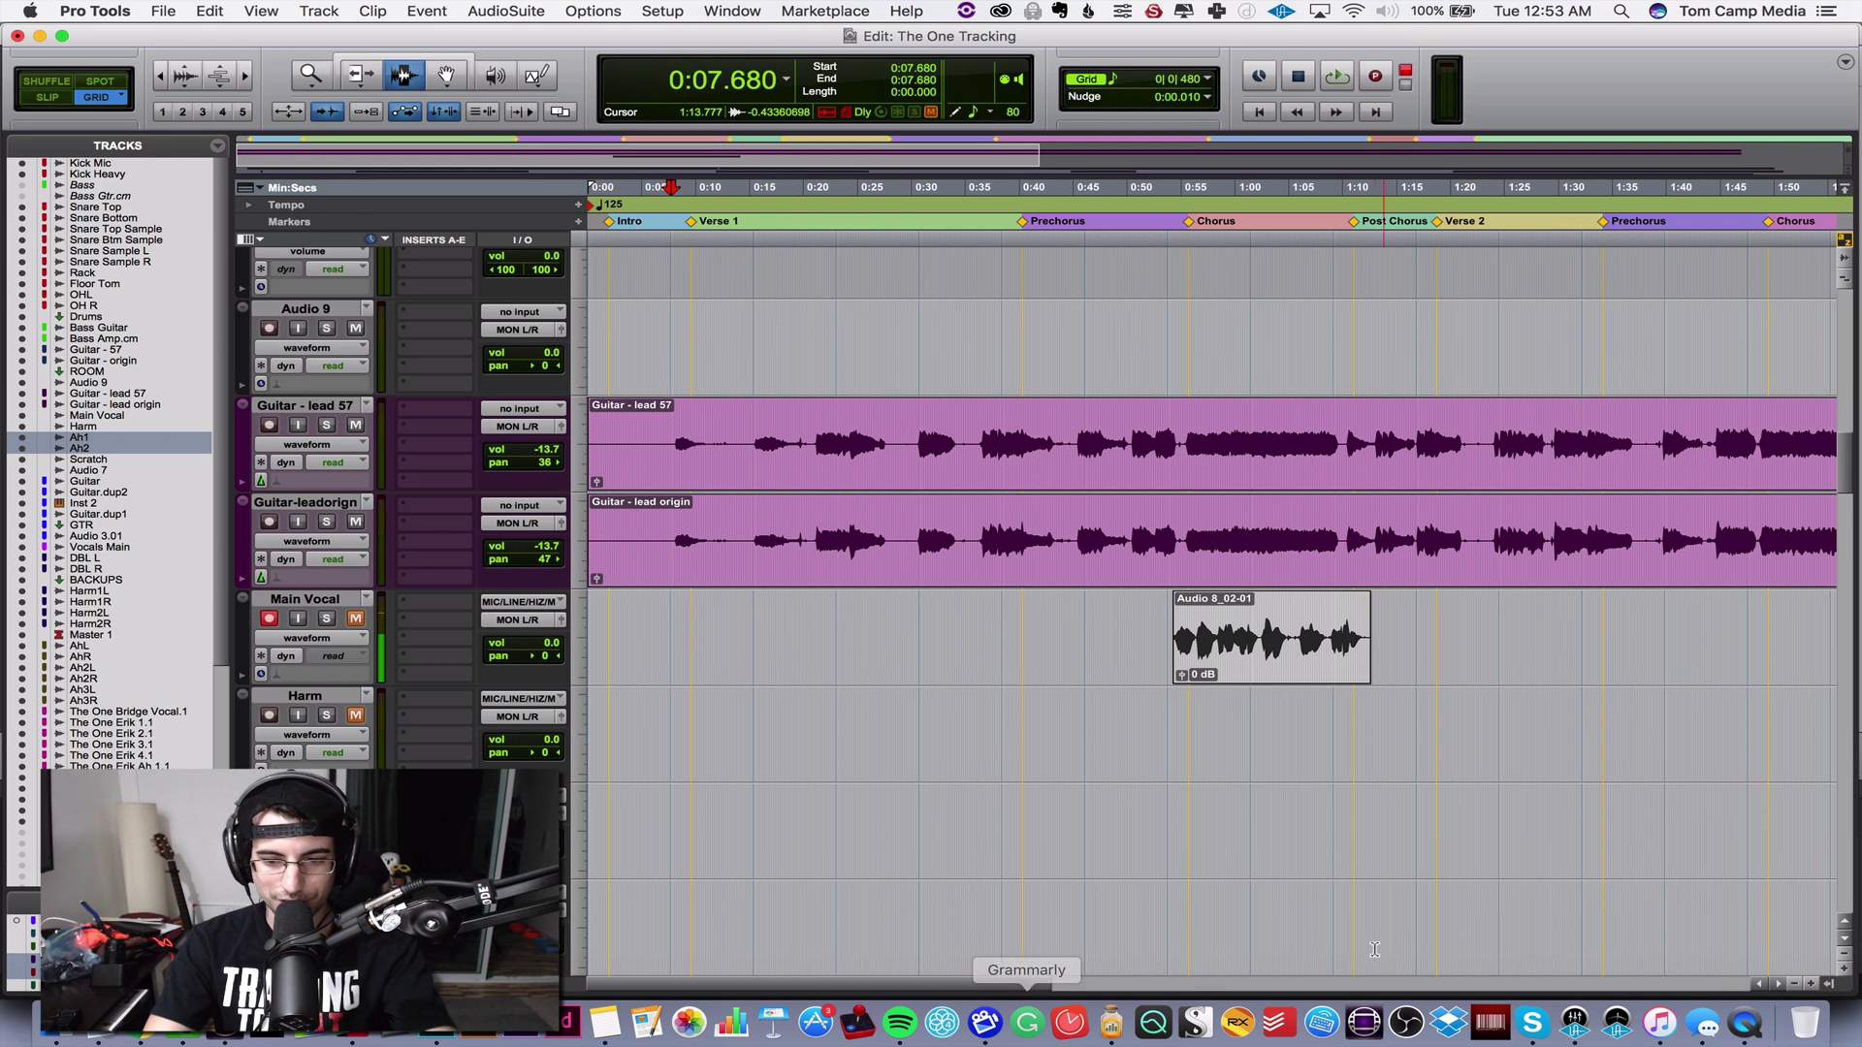
- Switch to the Console app and inspect the Vocals channel's bx_digital V2 Mono and Tube-Tech CL 1B inserts
left_click(1576, 1026)
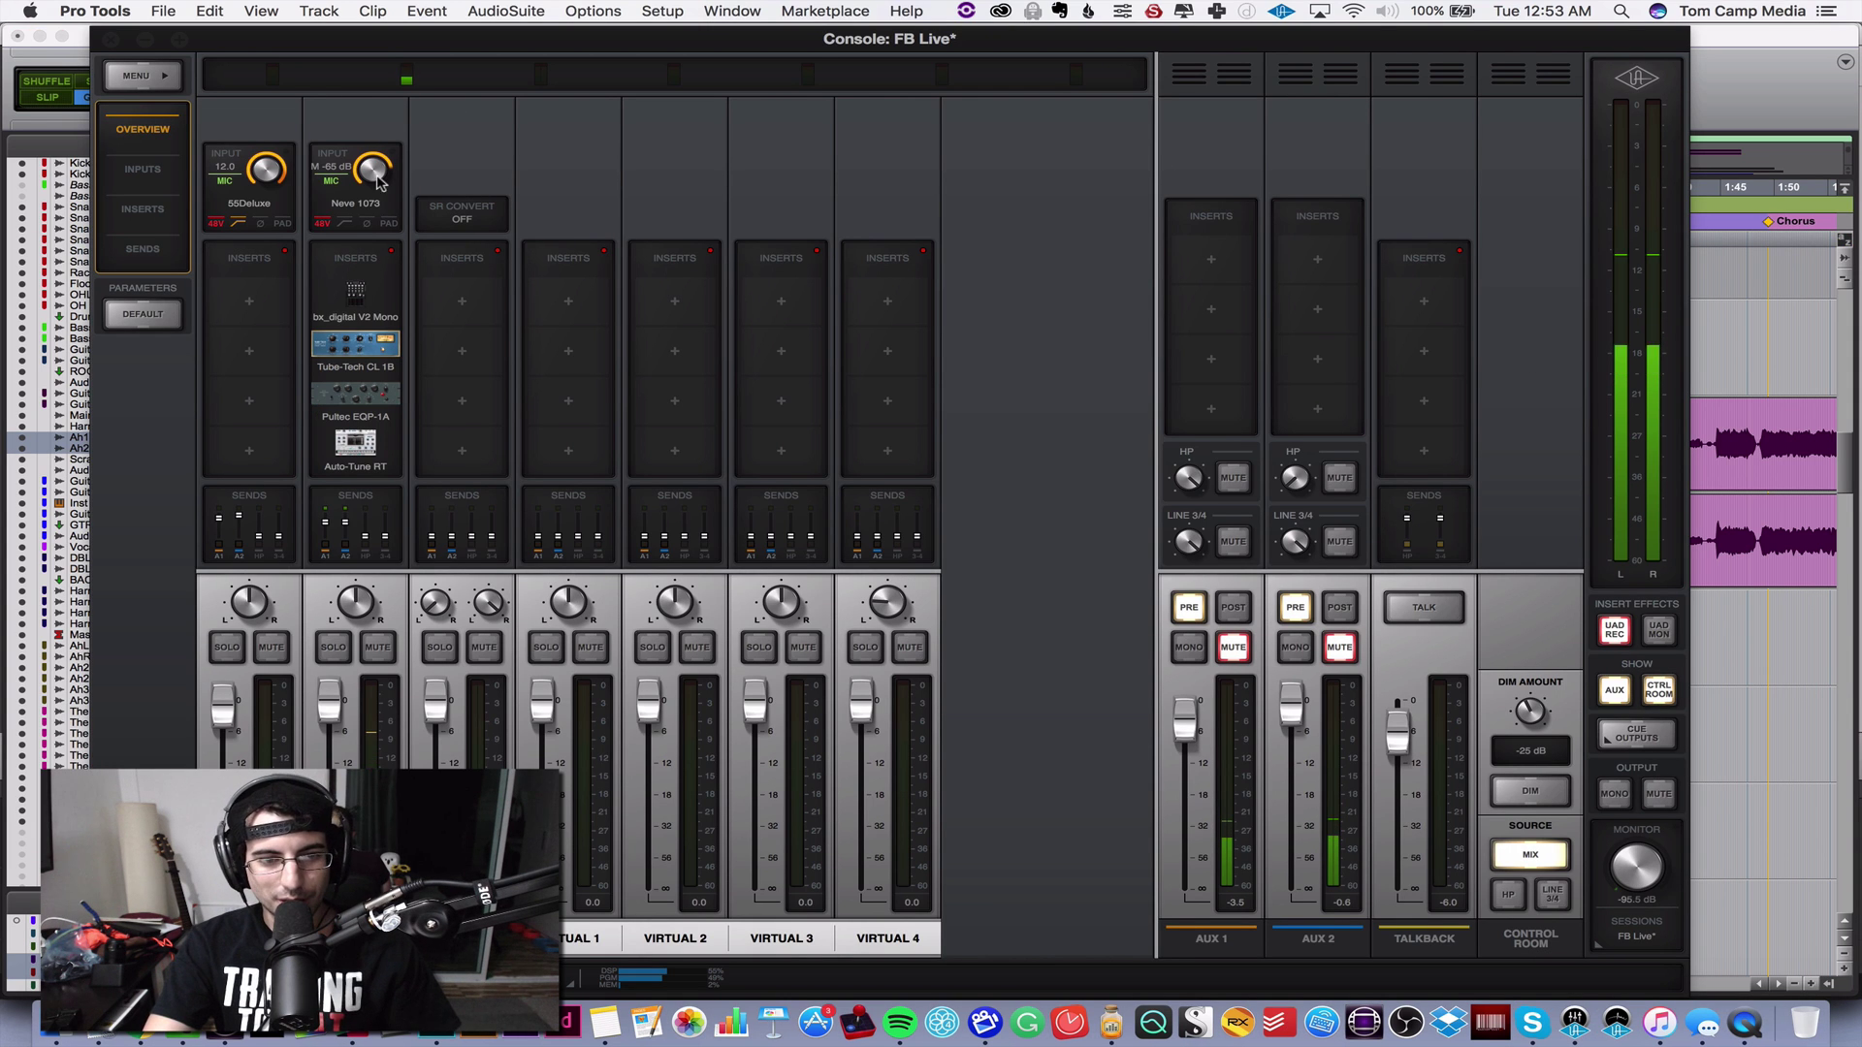
left_click(357, 291)
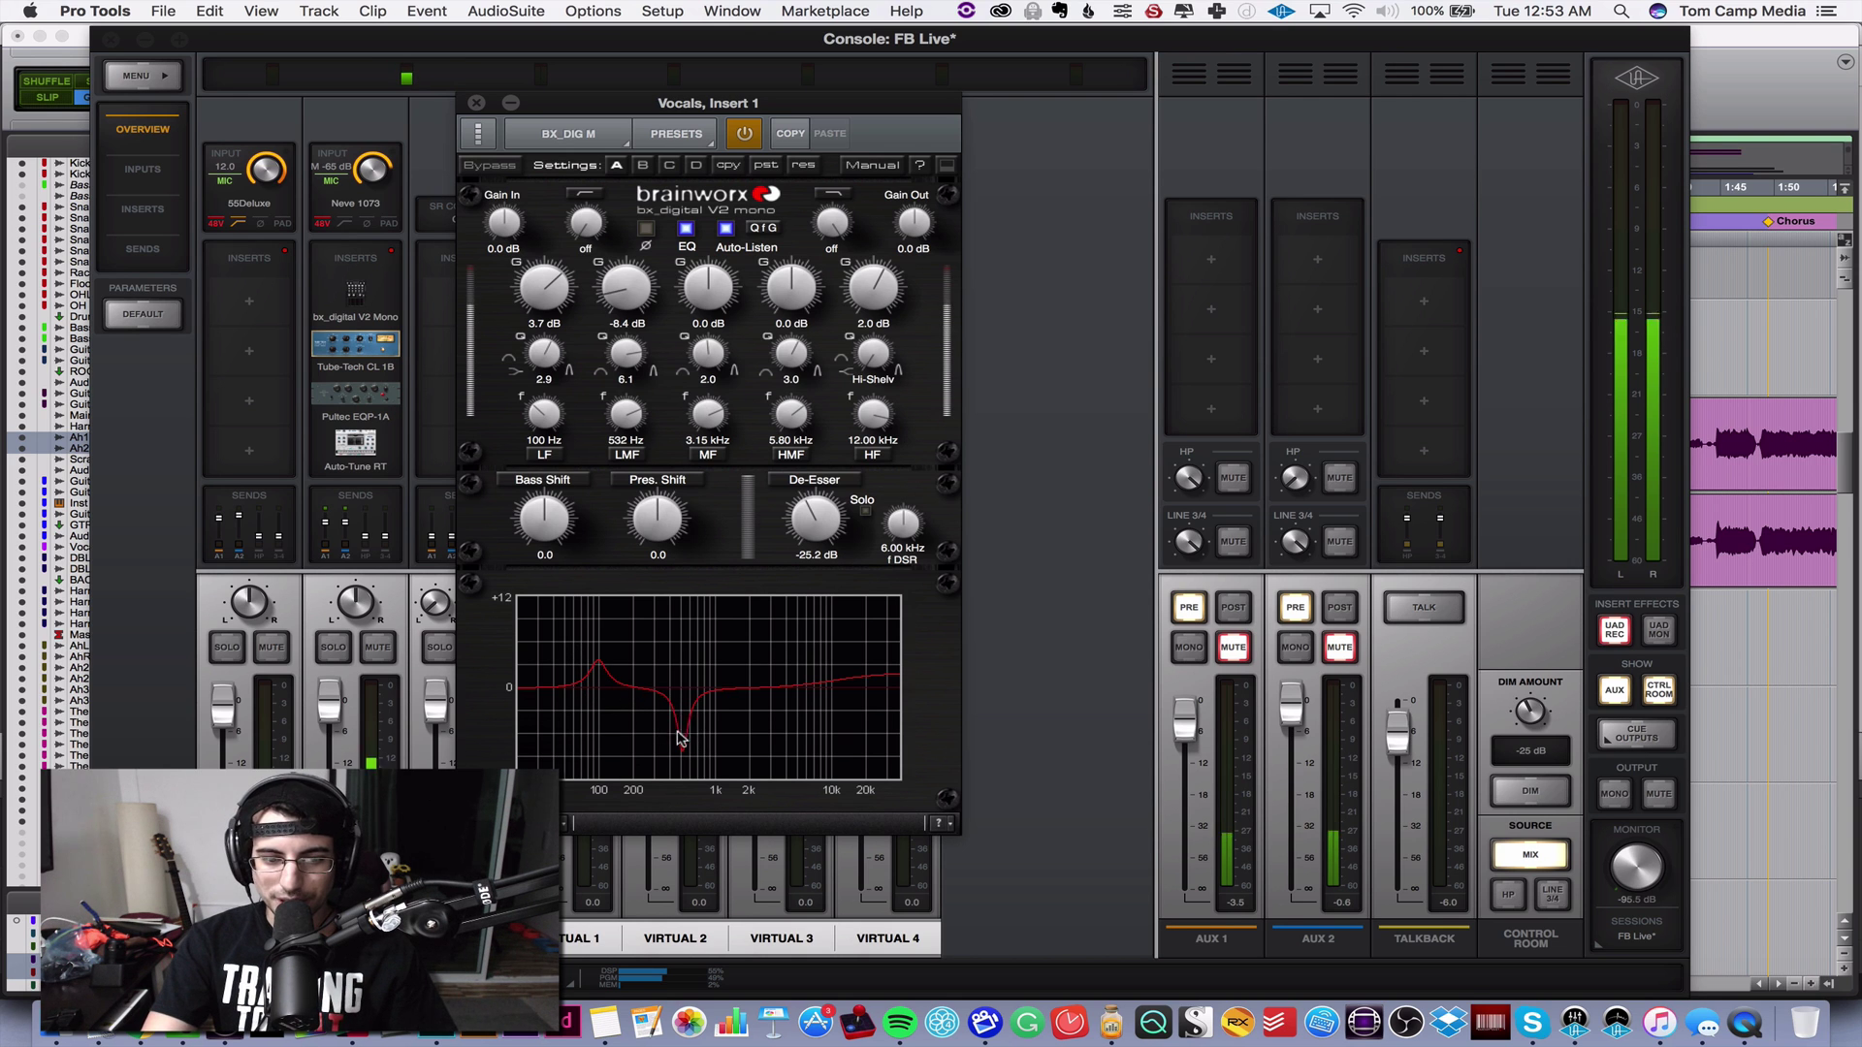
left_click(358, 347)
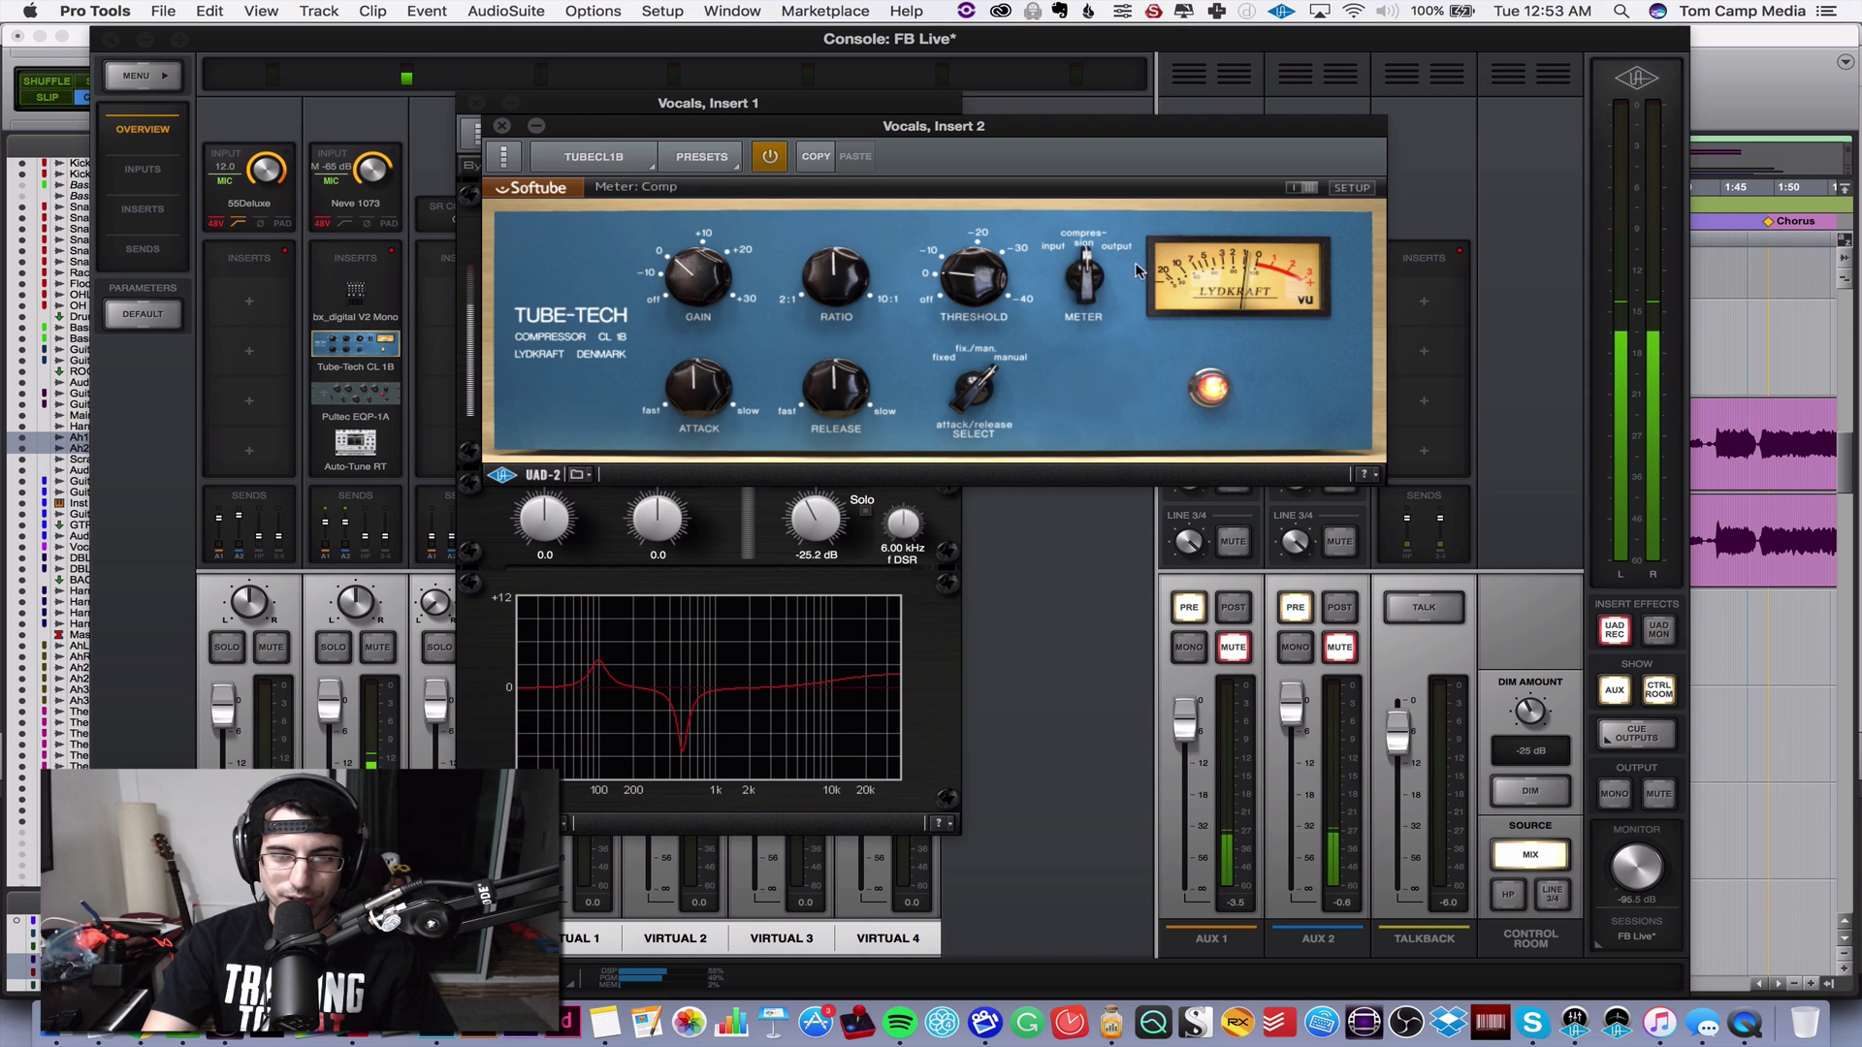
left_click(475, 104)
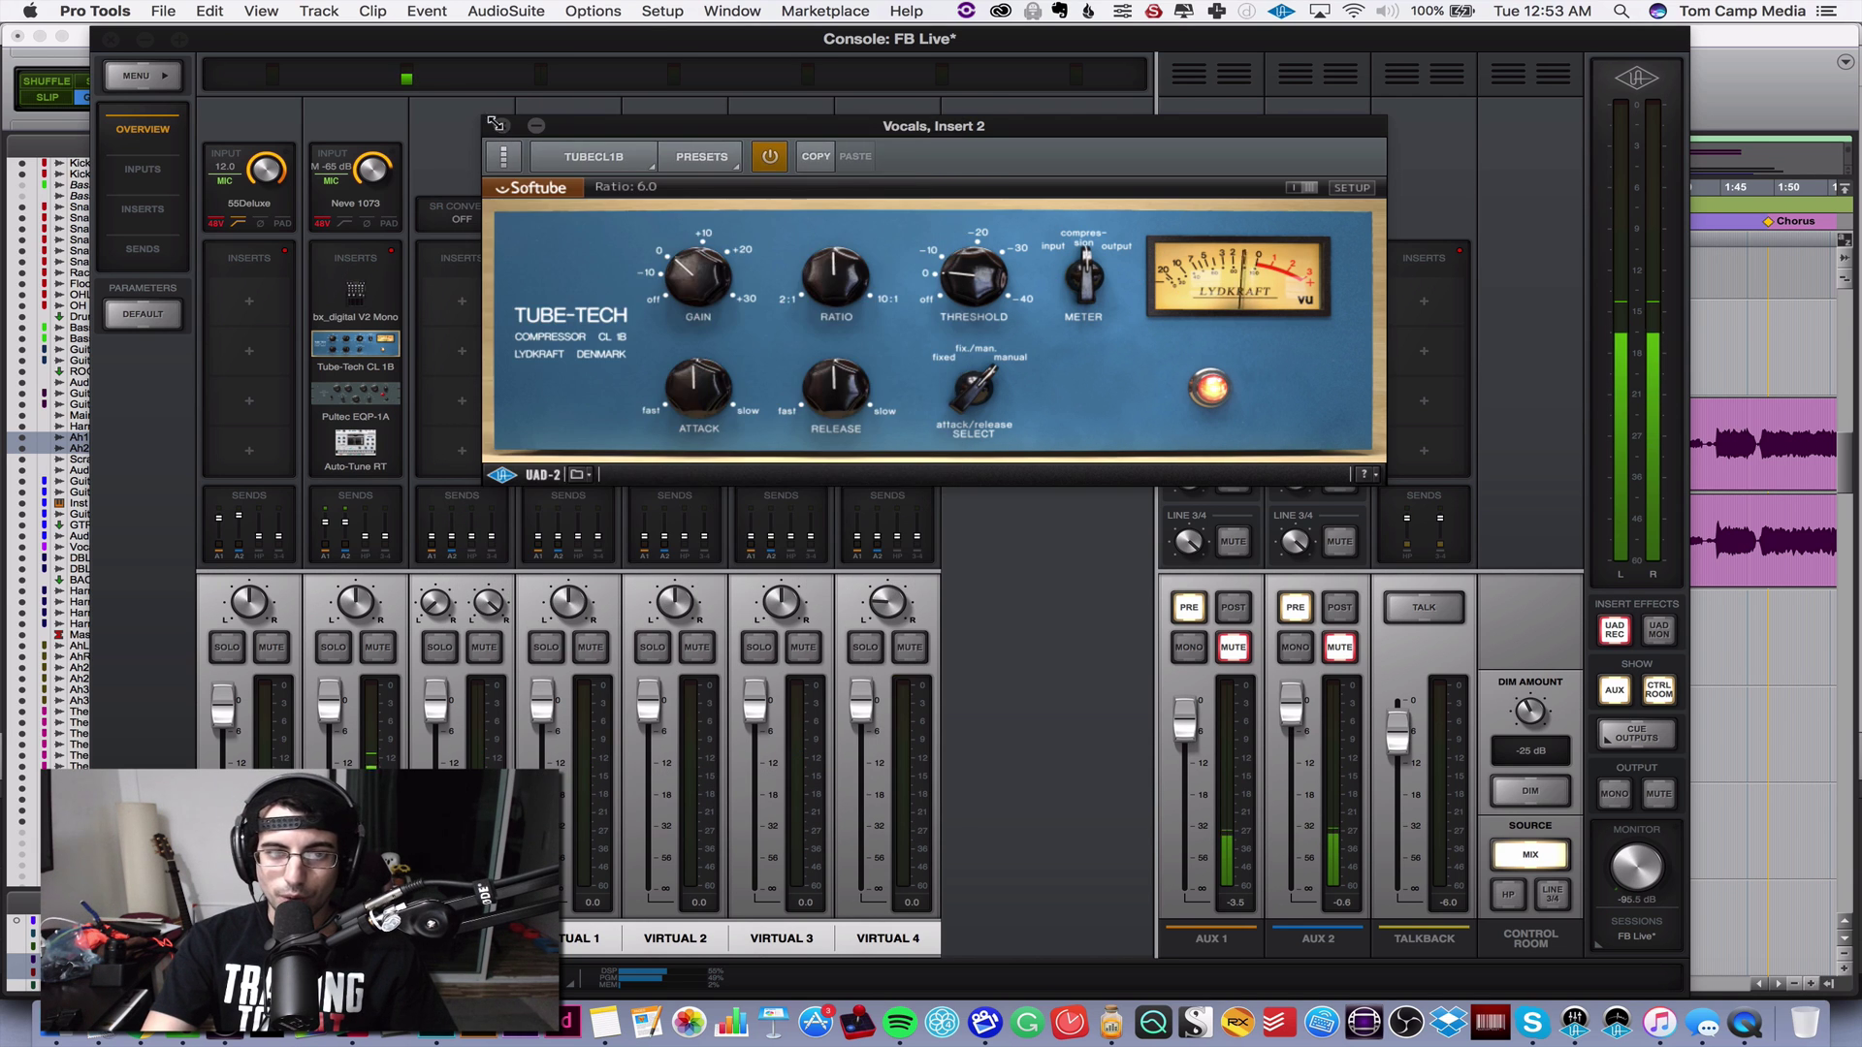
left_click(502, 126)
- Inspect the Pultec EQP-1A and Auto-Tune RT inserts on the Vocals channel, closing each plug-in window
left_click(357, 395)
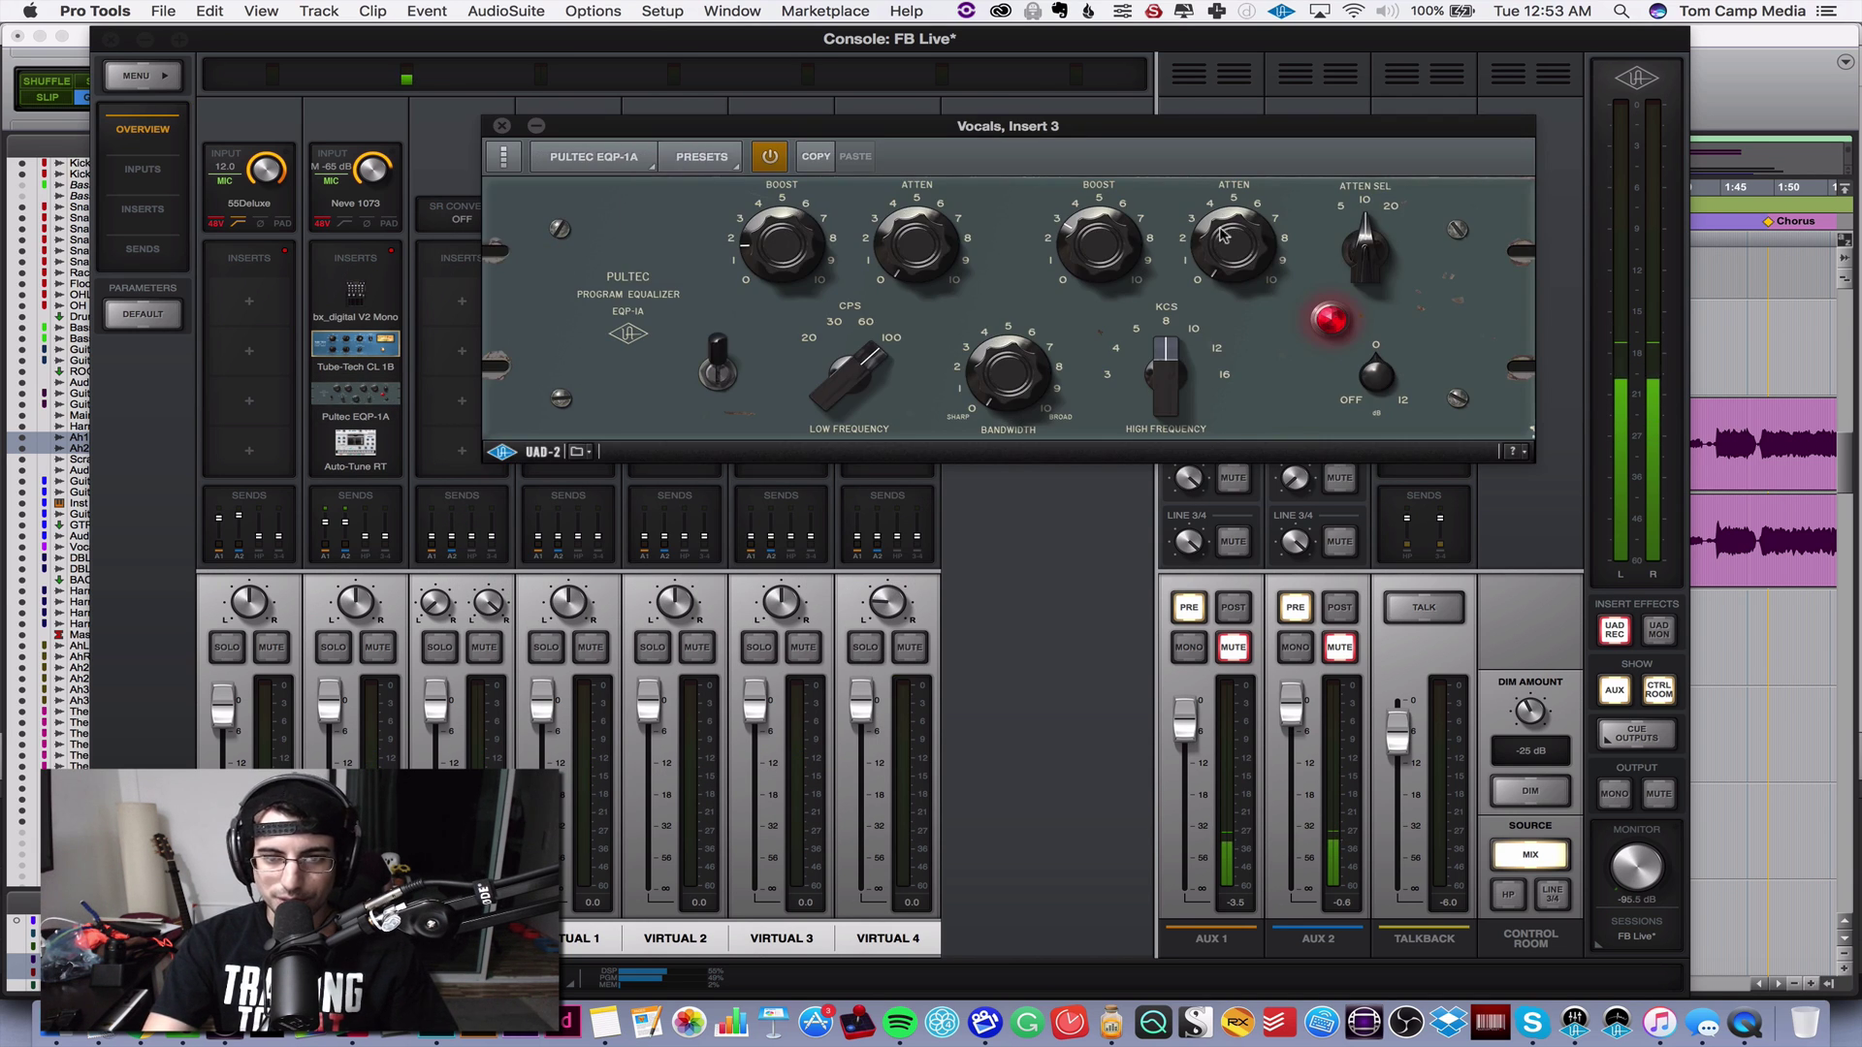
left_click(502, 127)
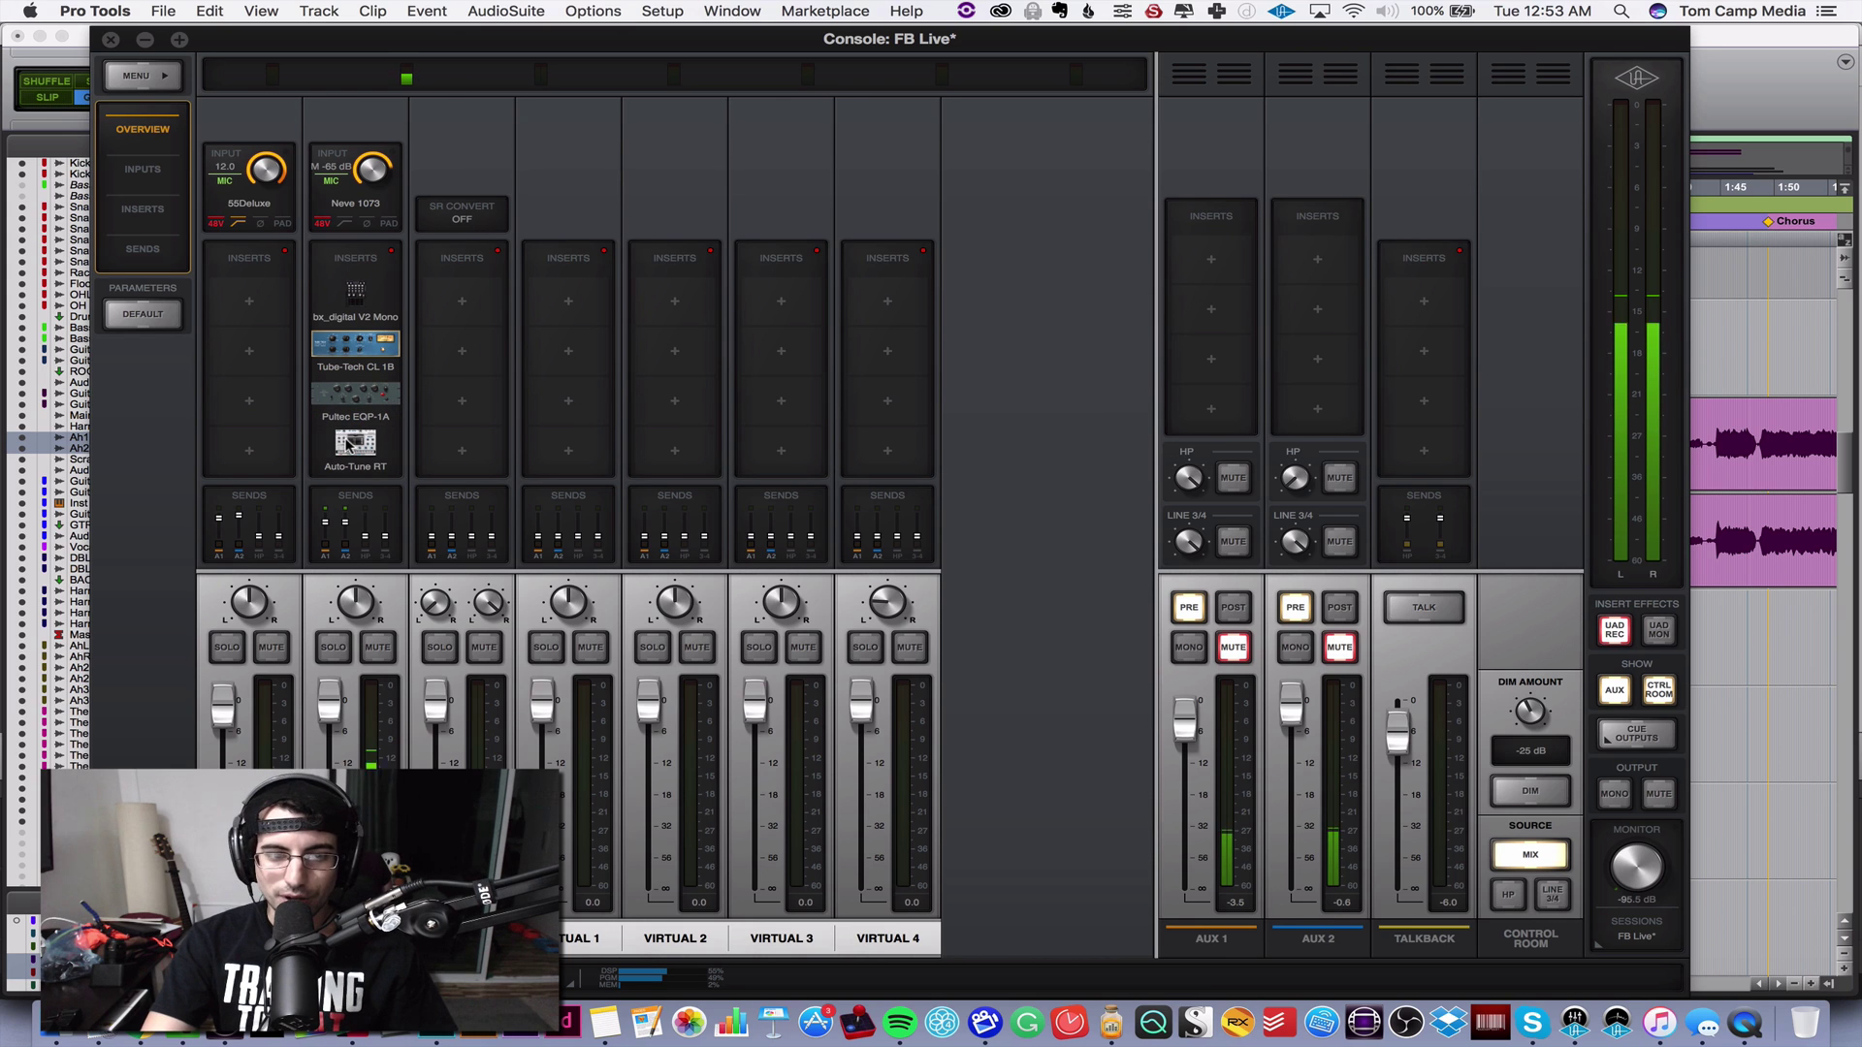
left_click(351, 443)
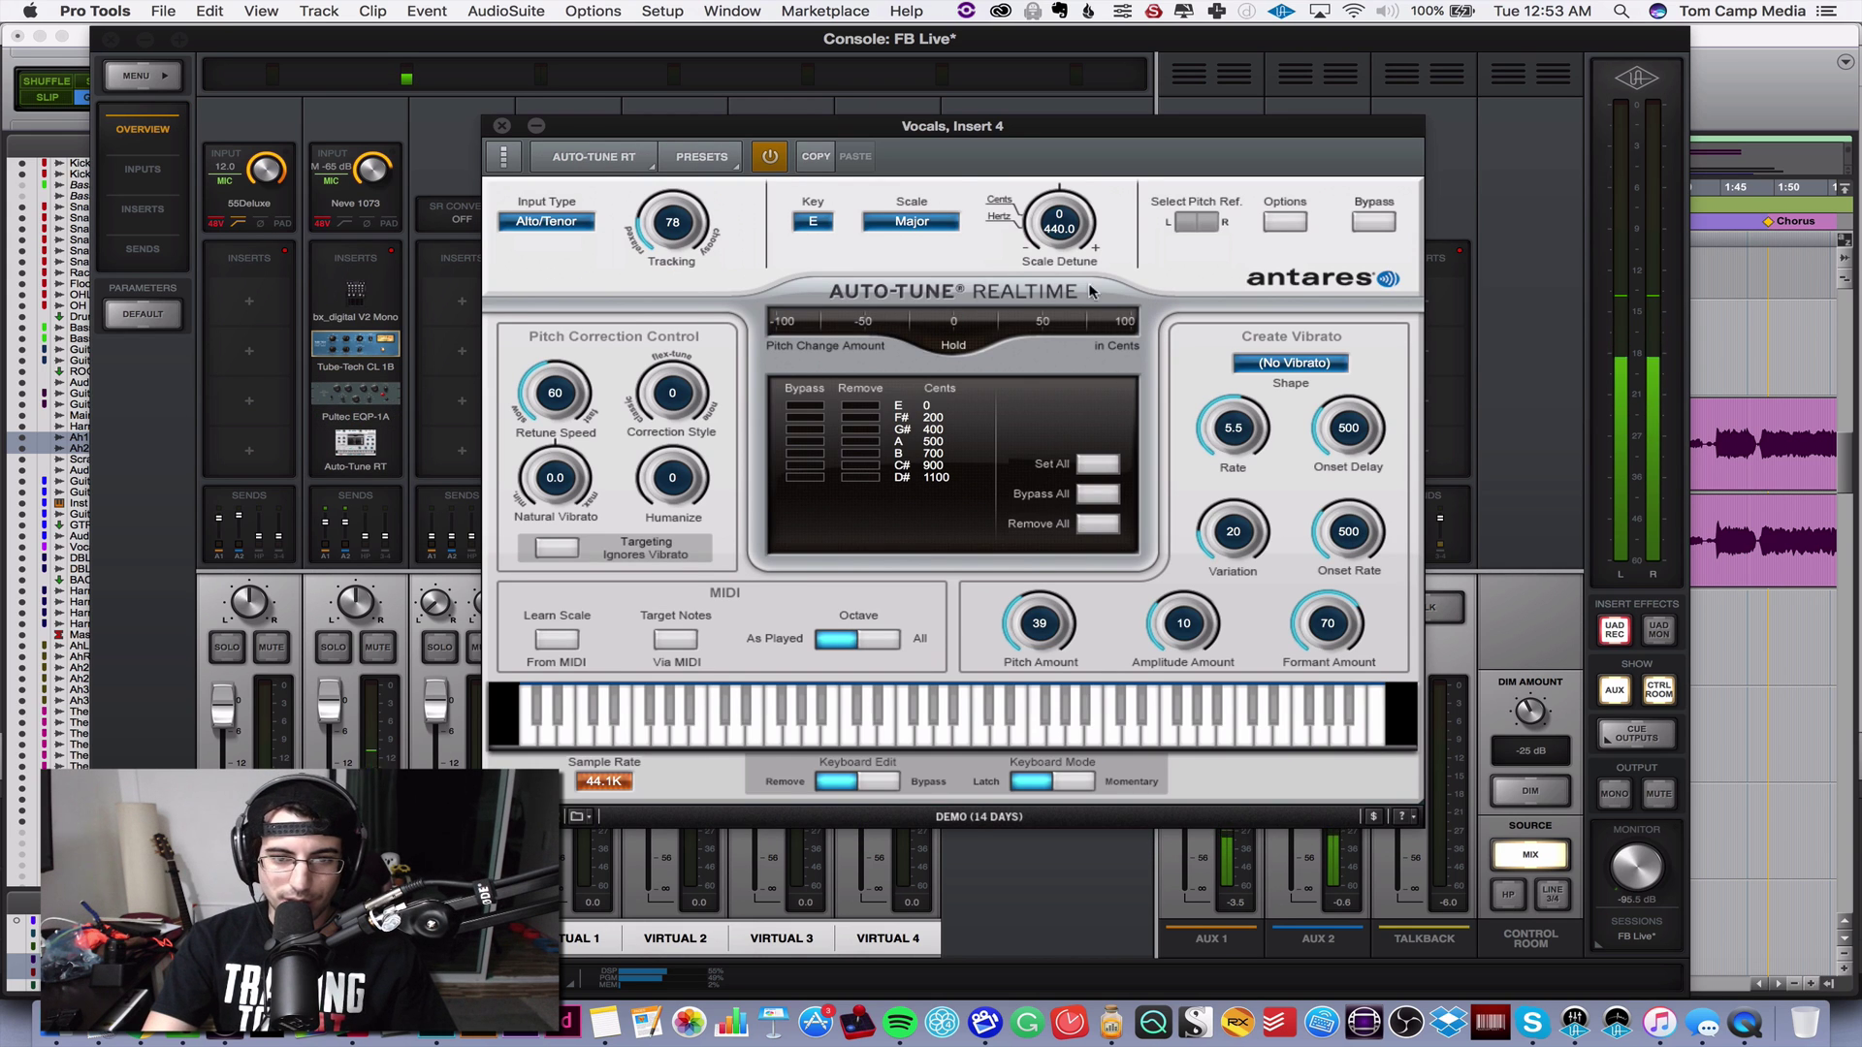
left_click(502, 126)
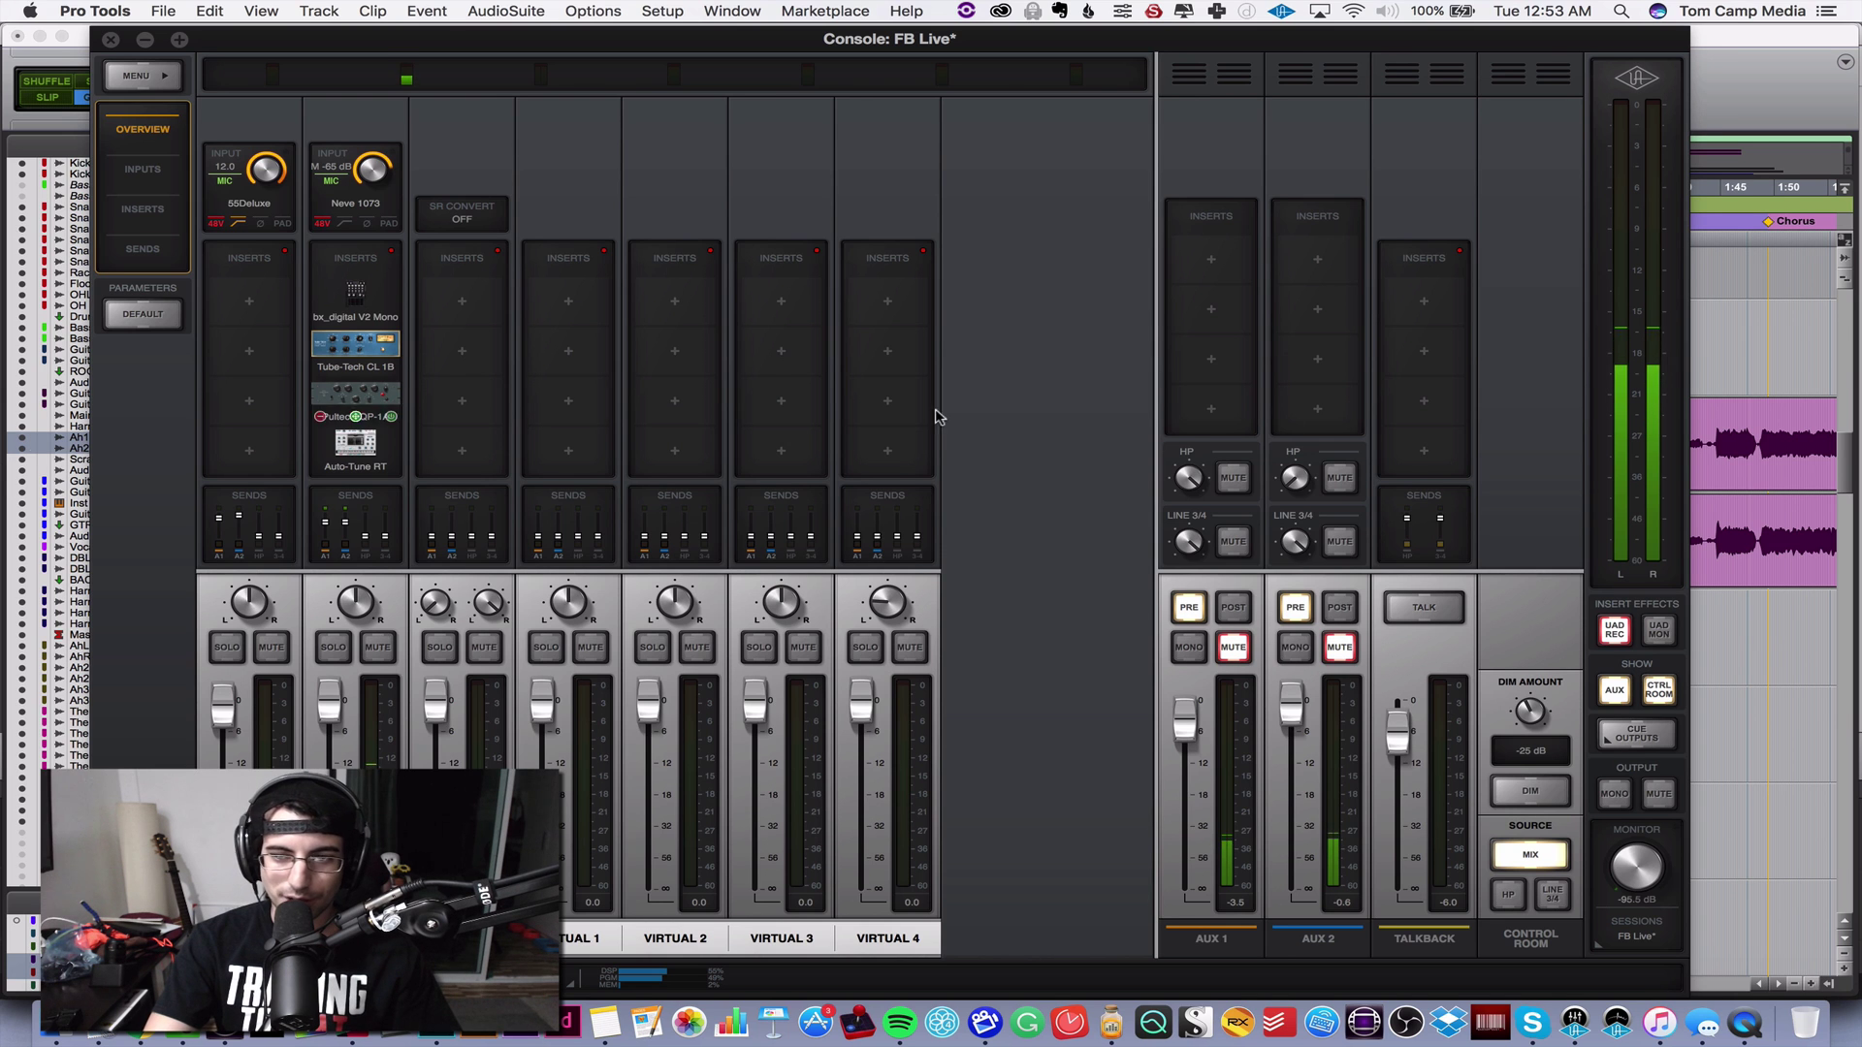
- Switch back to Pro Tools and record the Main Vocal track from 0:07.200 through the end of the first chorus
left_click(1697, 358)
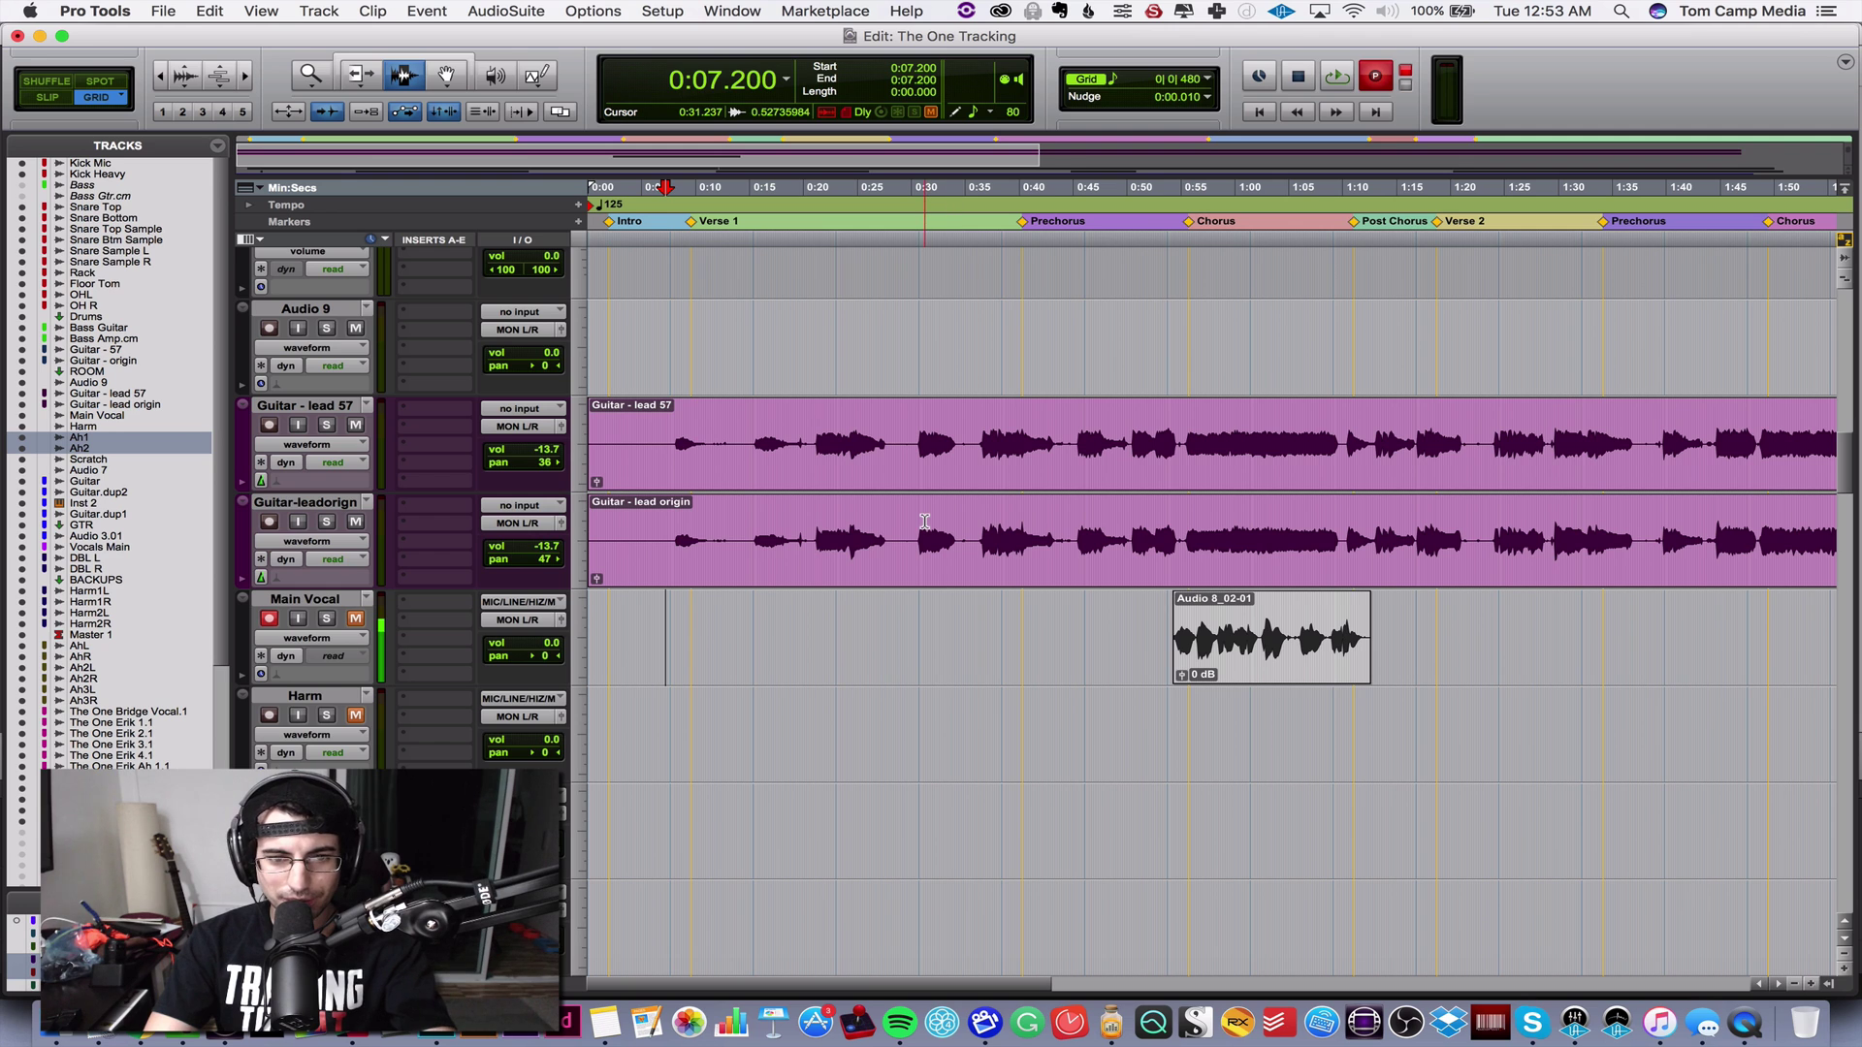
key("space")
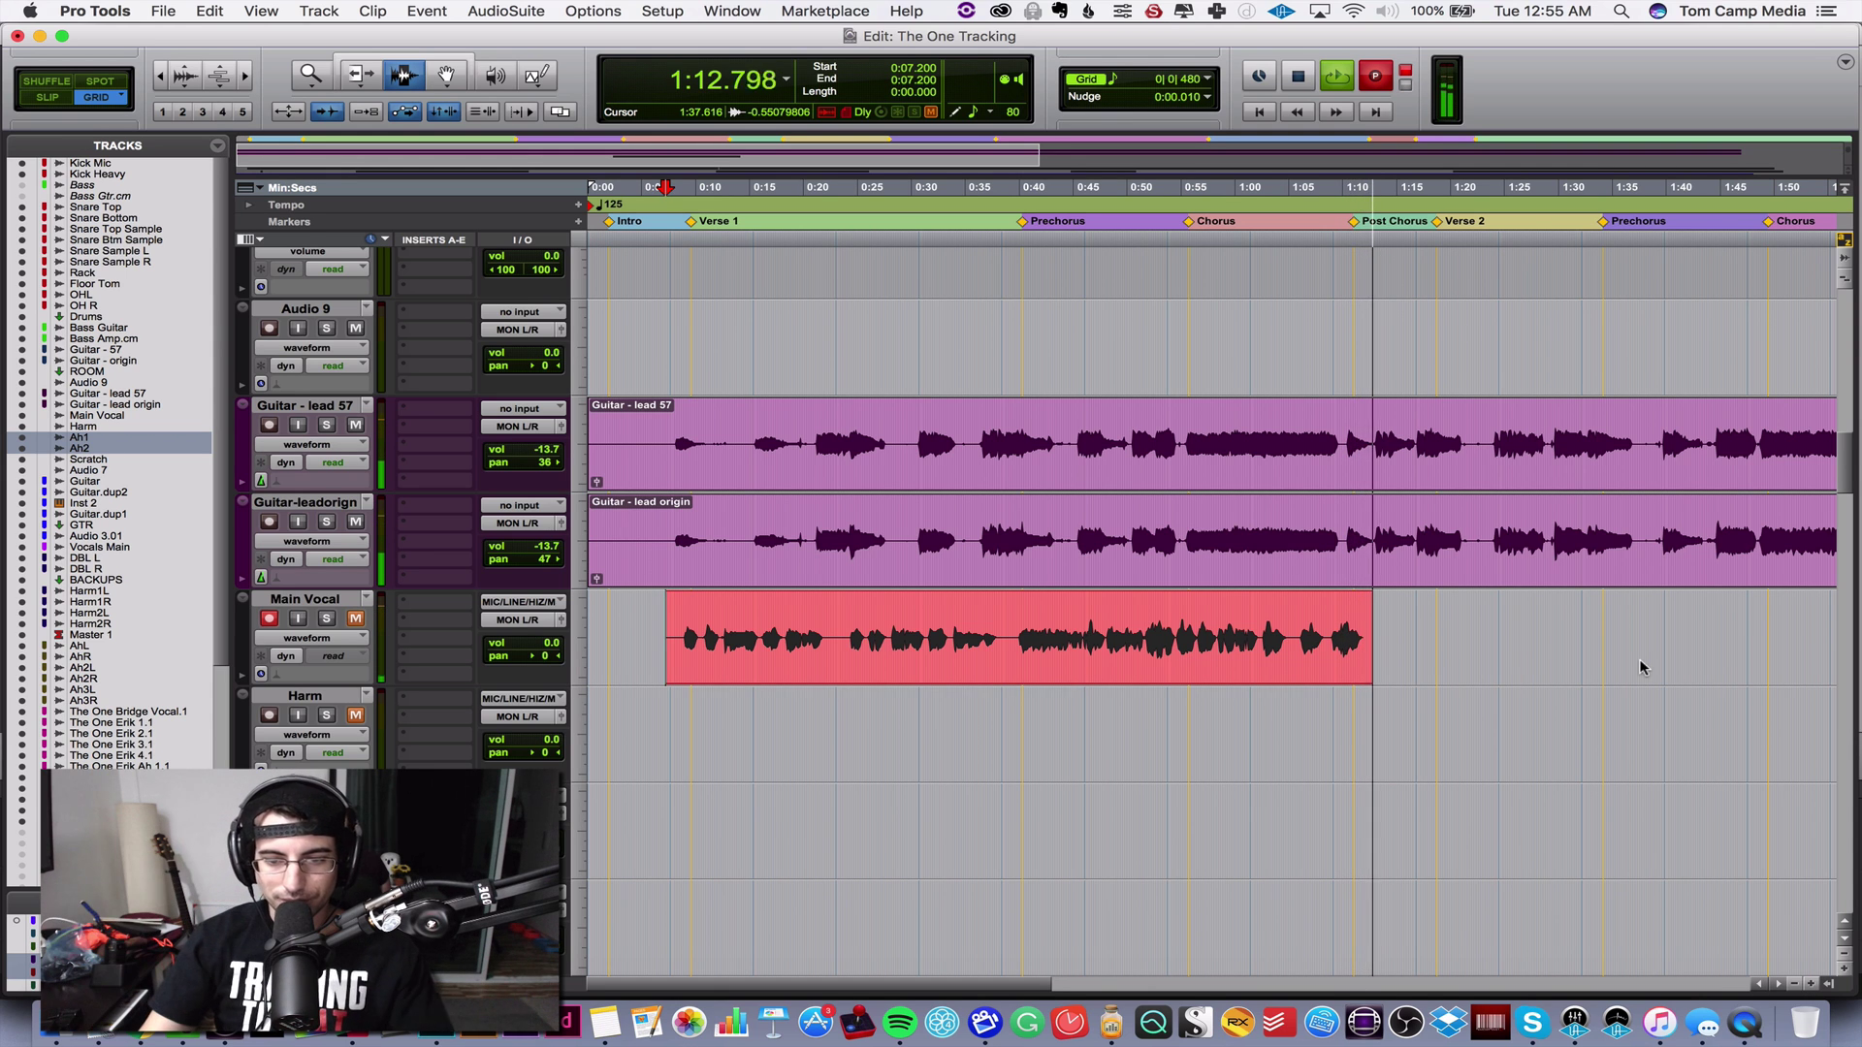
key("space")
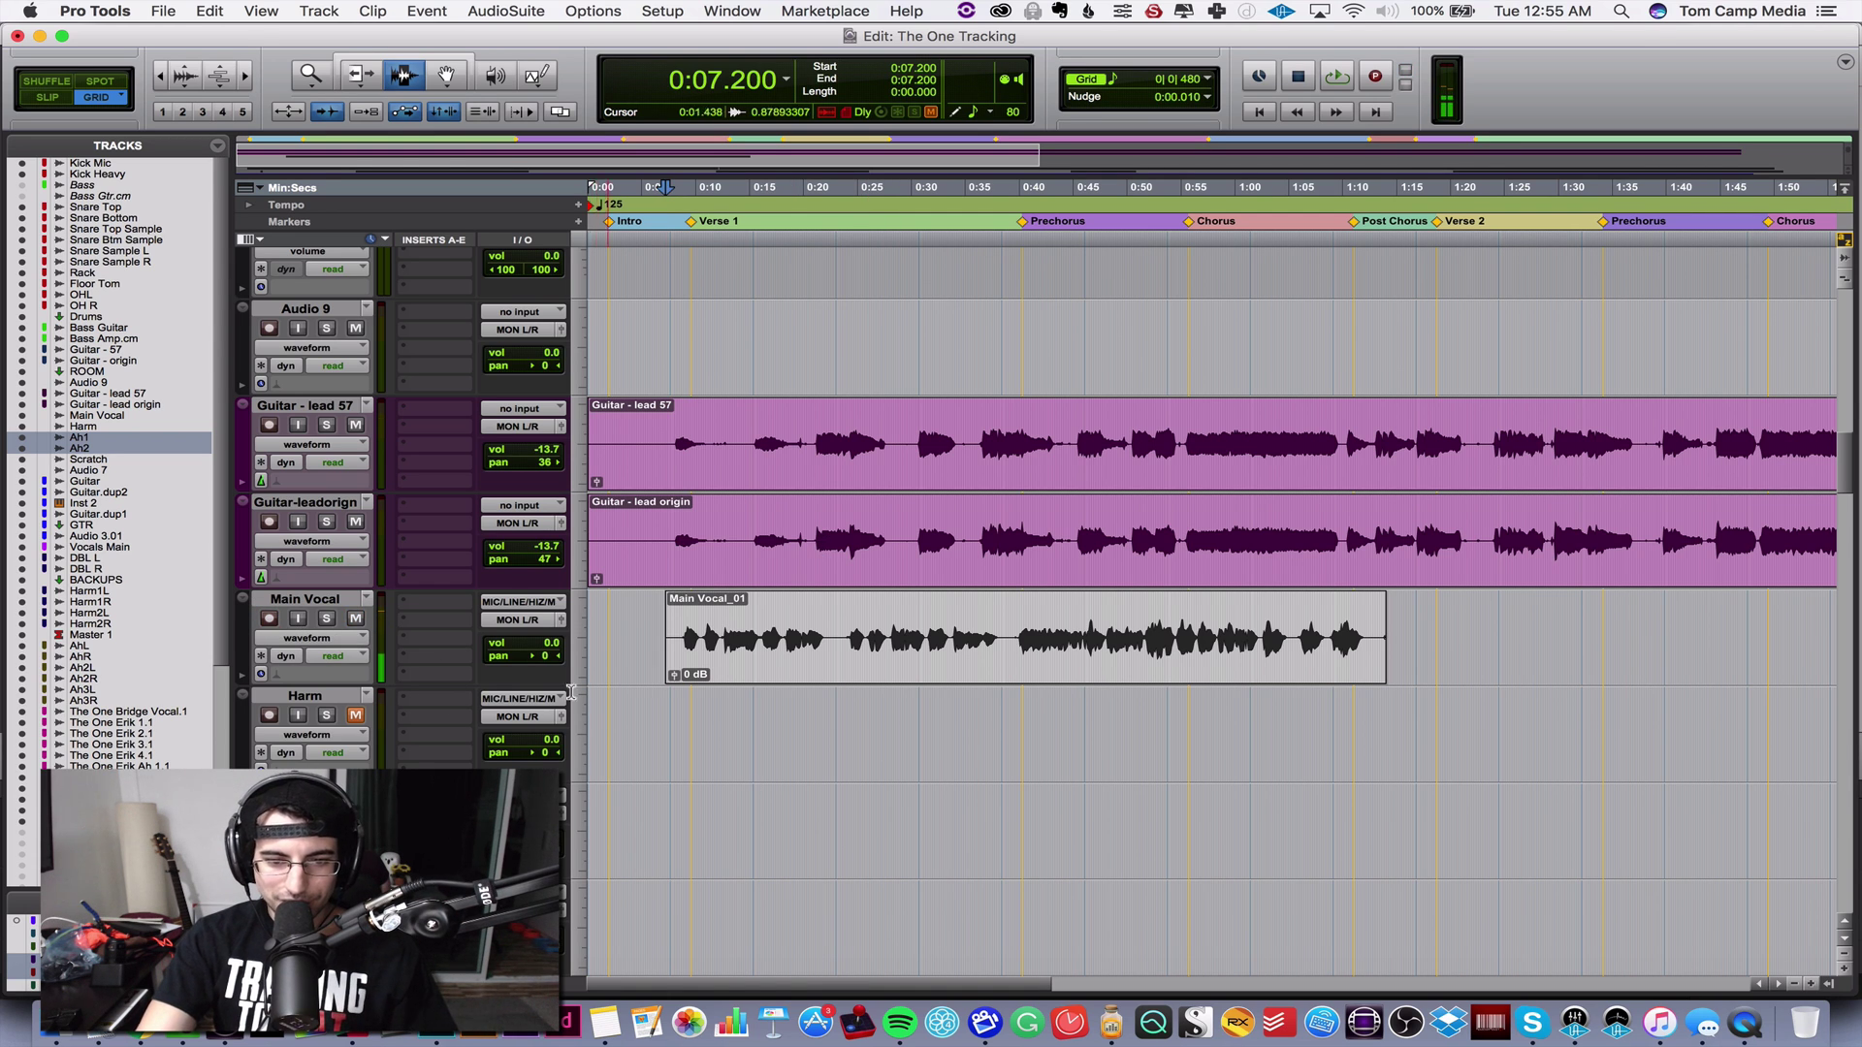
- Play the session from 0:09.120 and set the Main Vocal volume fader to +0.2 dB in the mixer
key("space")
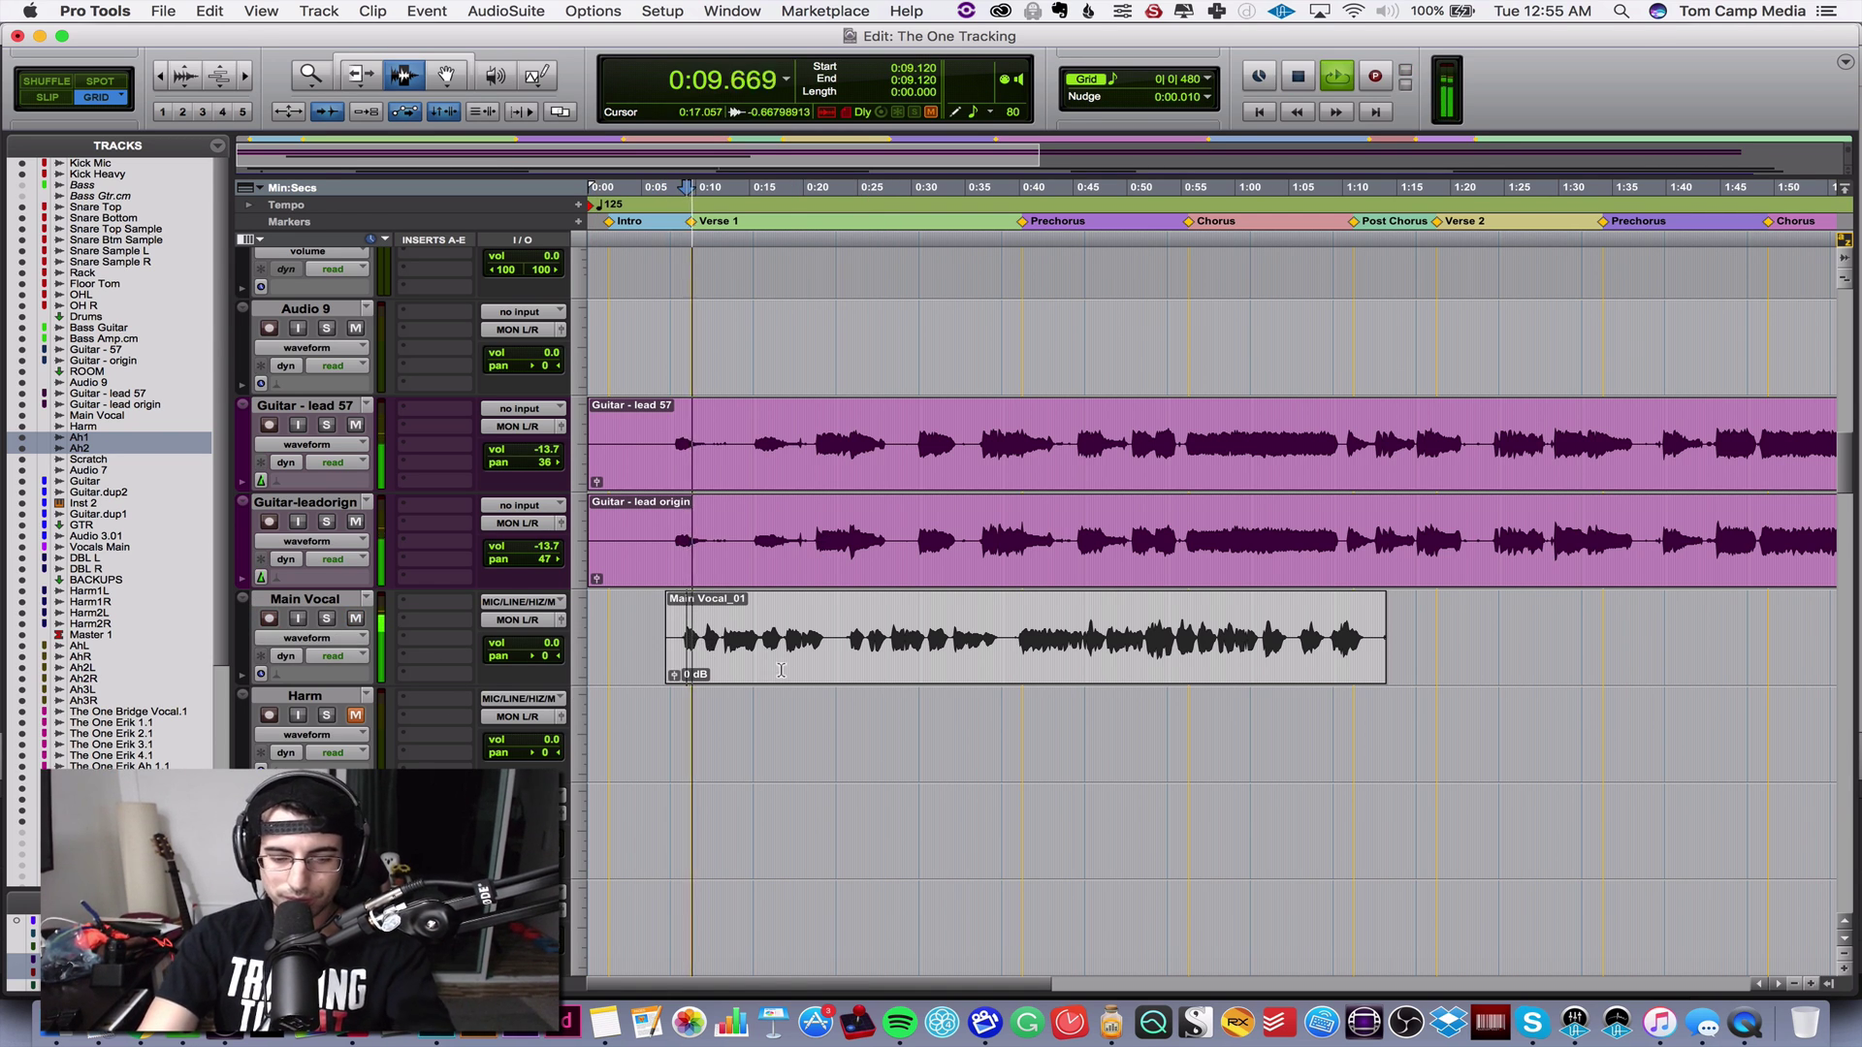
key("super+equal")
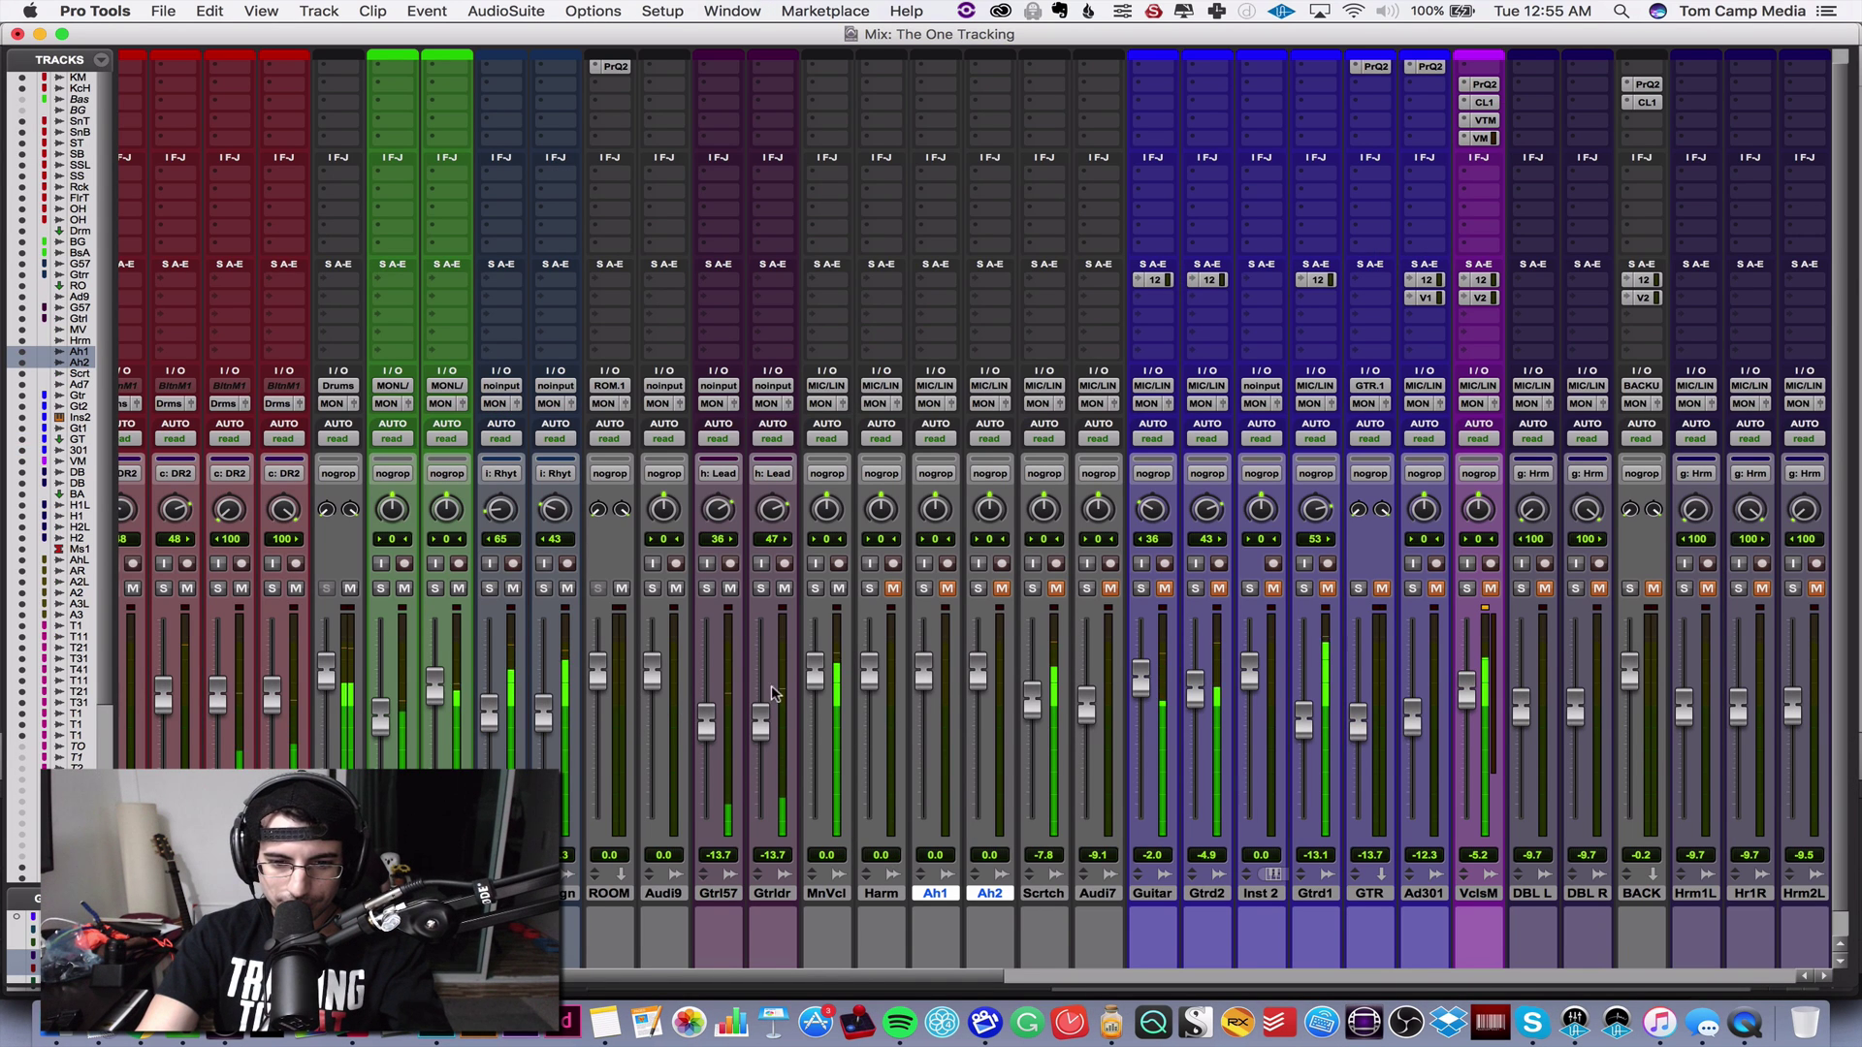
left_click_drag(812, 656, 814, 665)
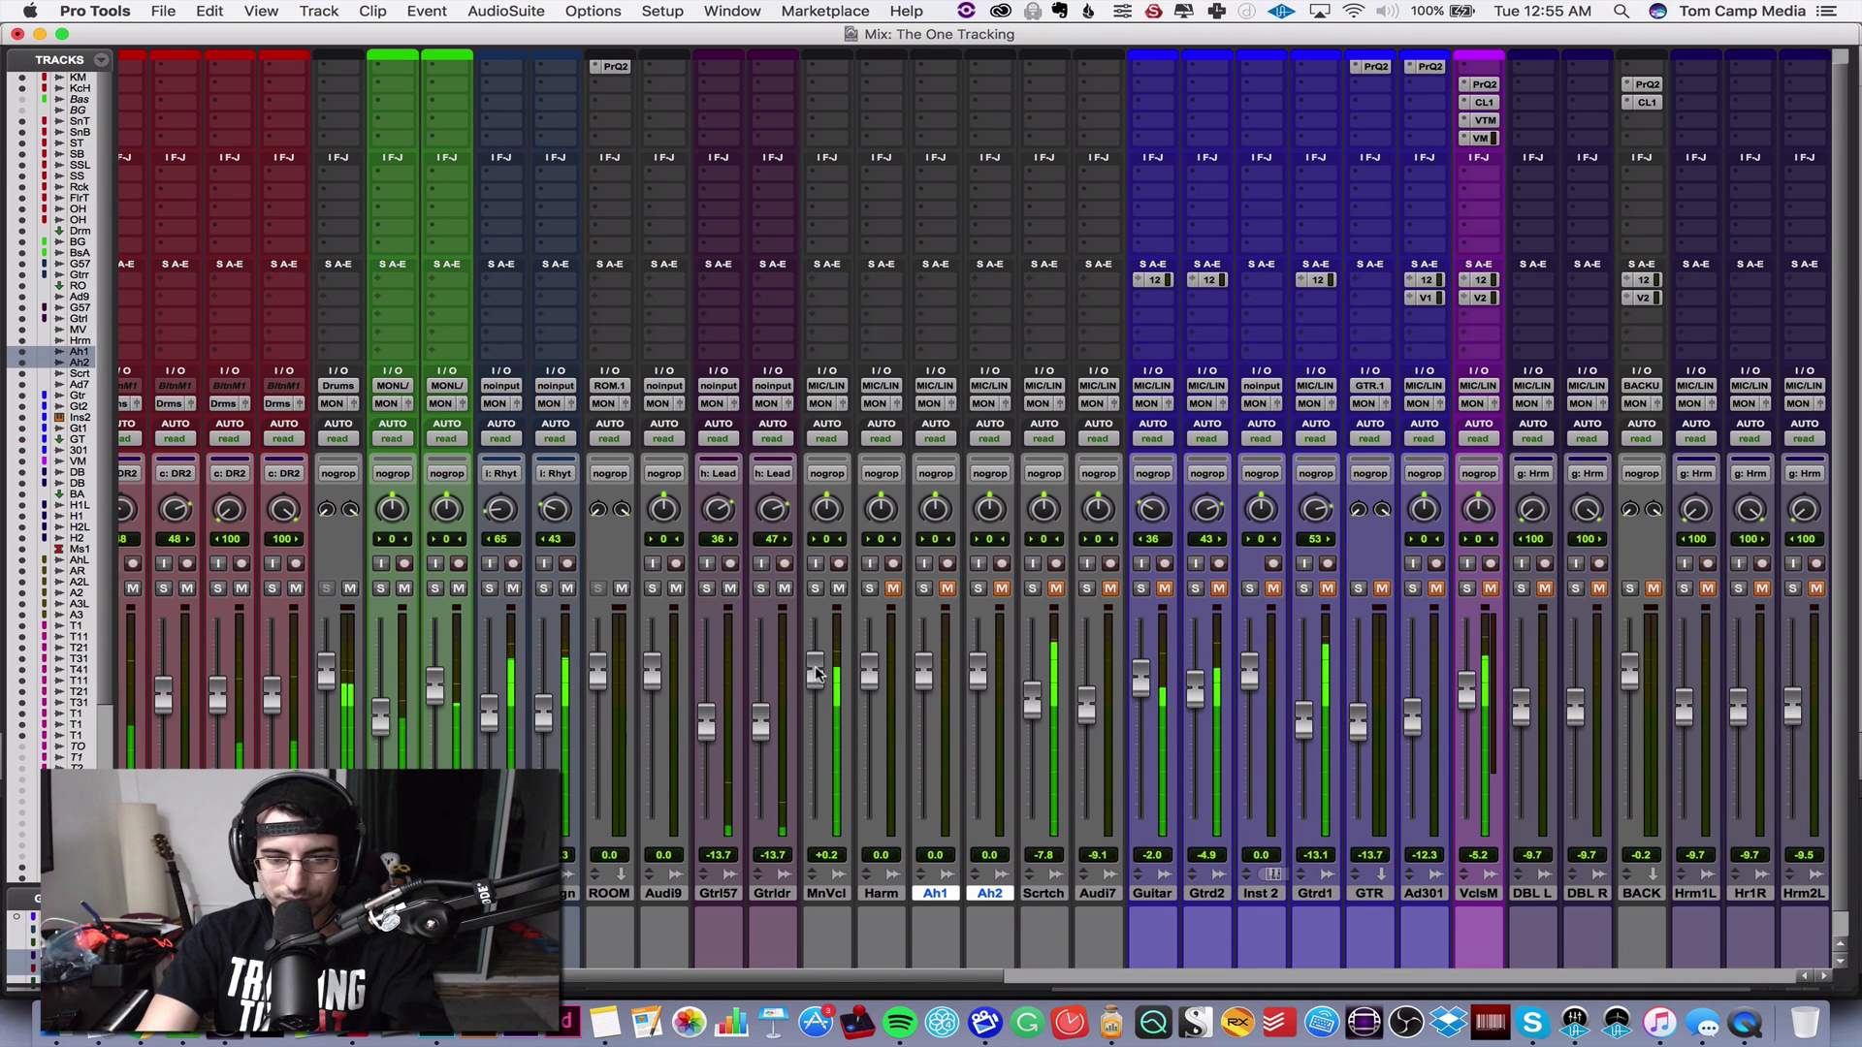
key("super+equal")
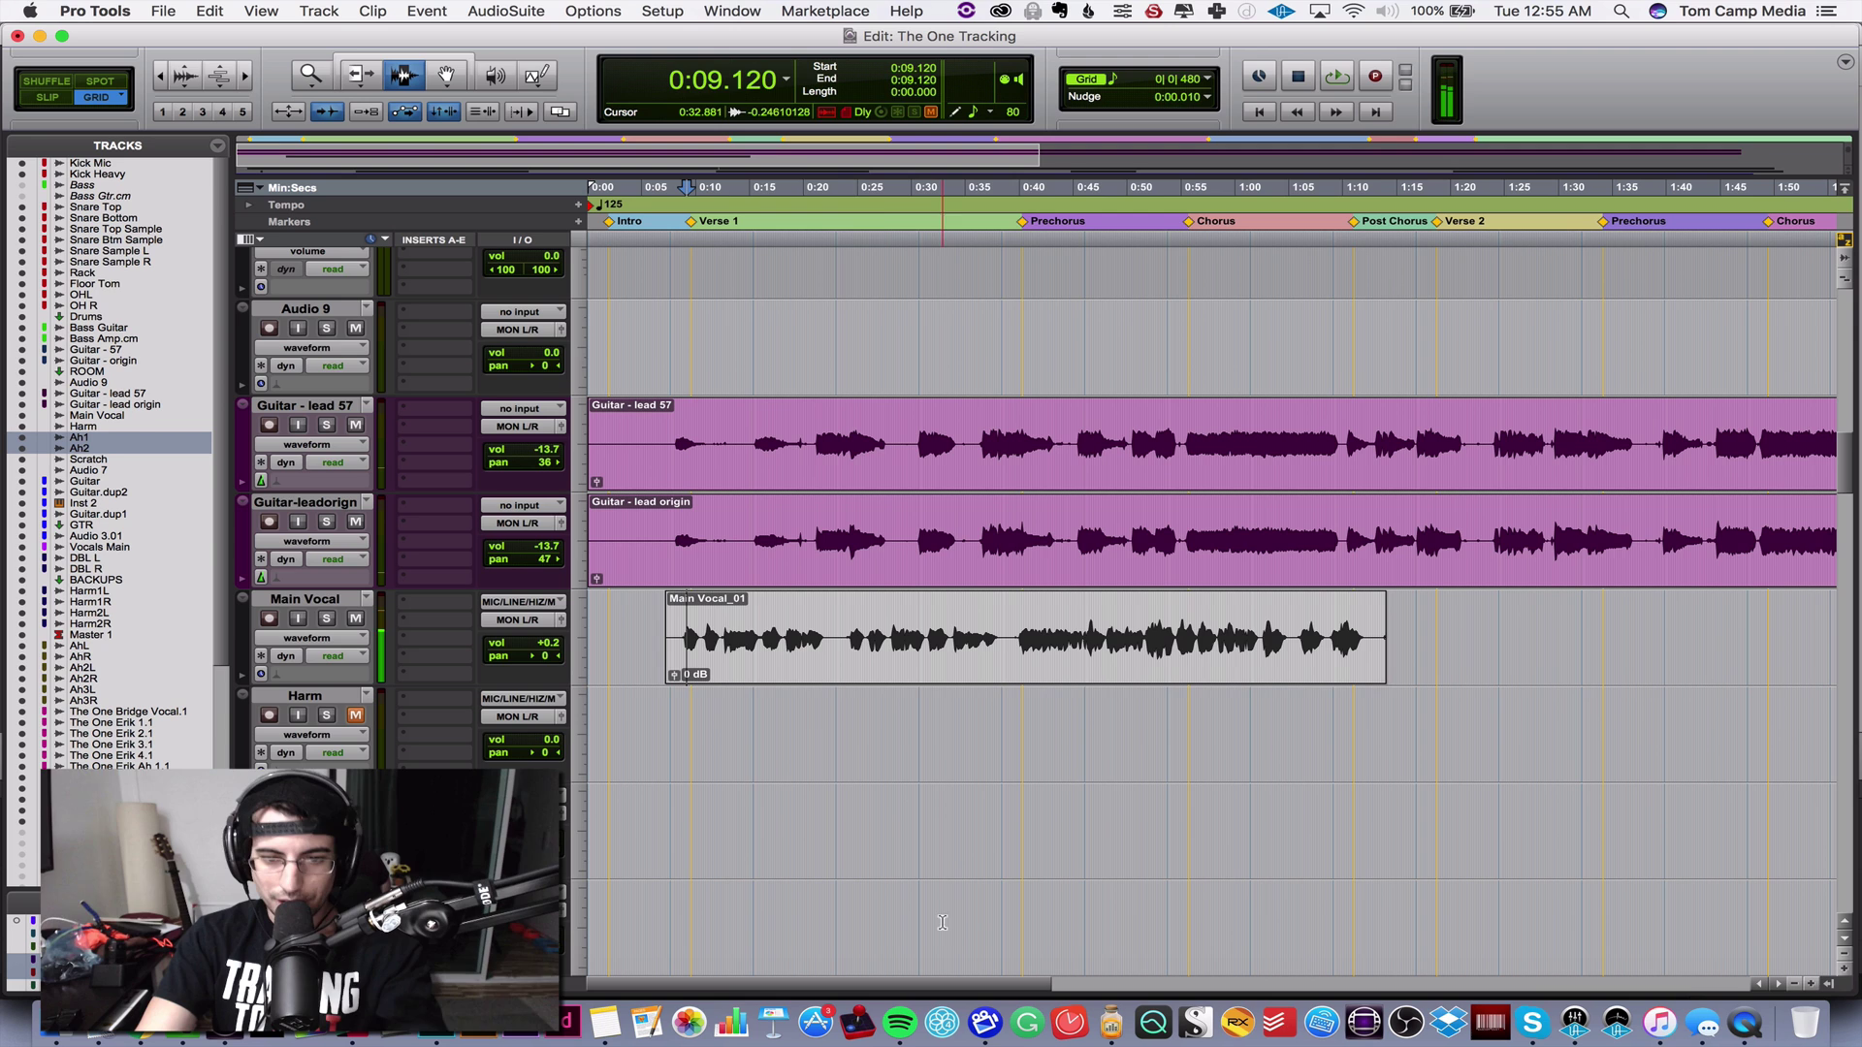
- Play back the Main Vocal take from 0:08.640 to review the first verse
double_click(866, 635)
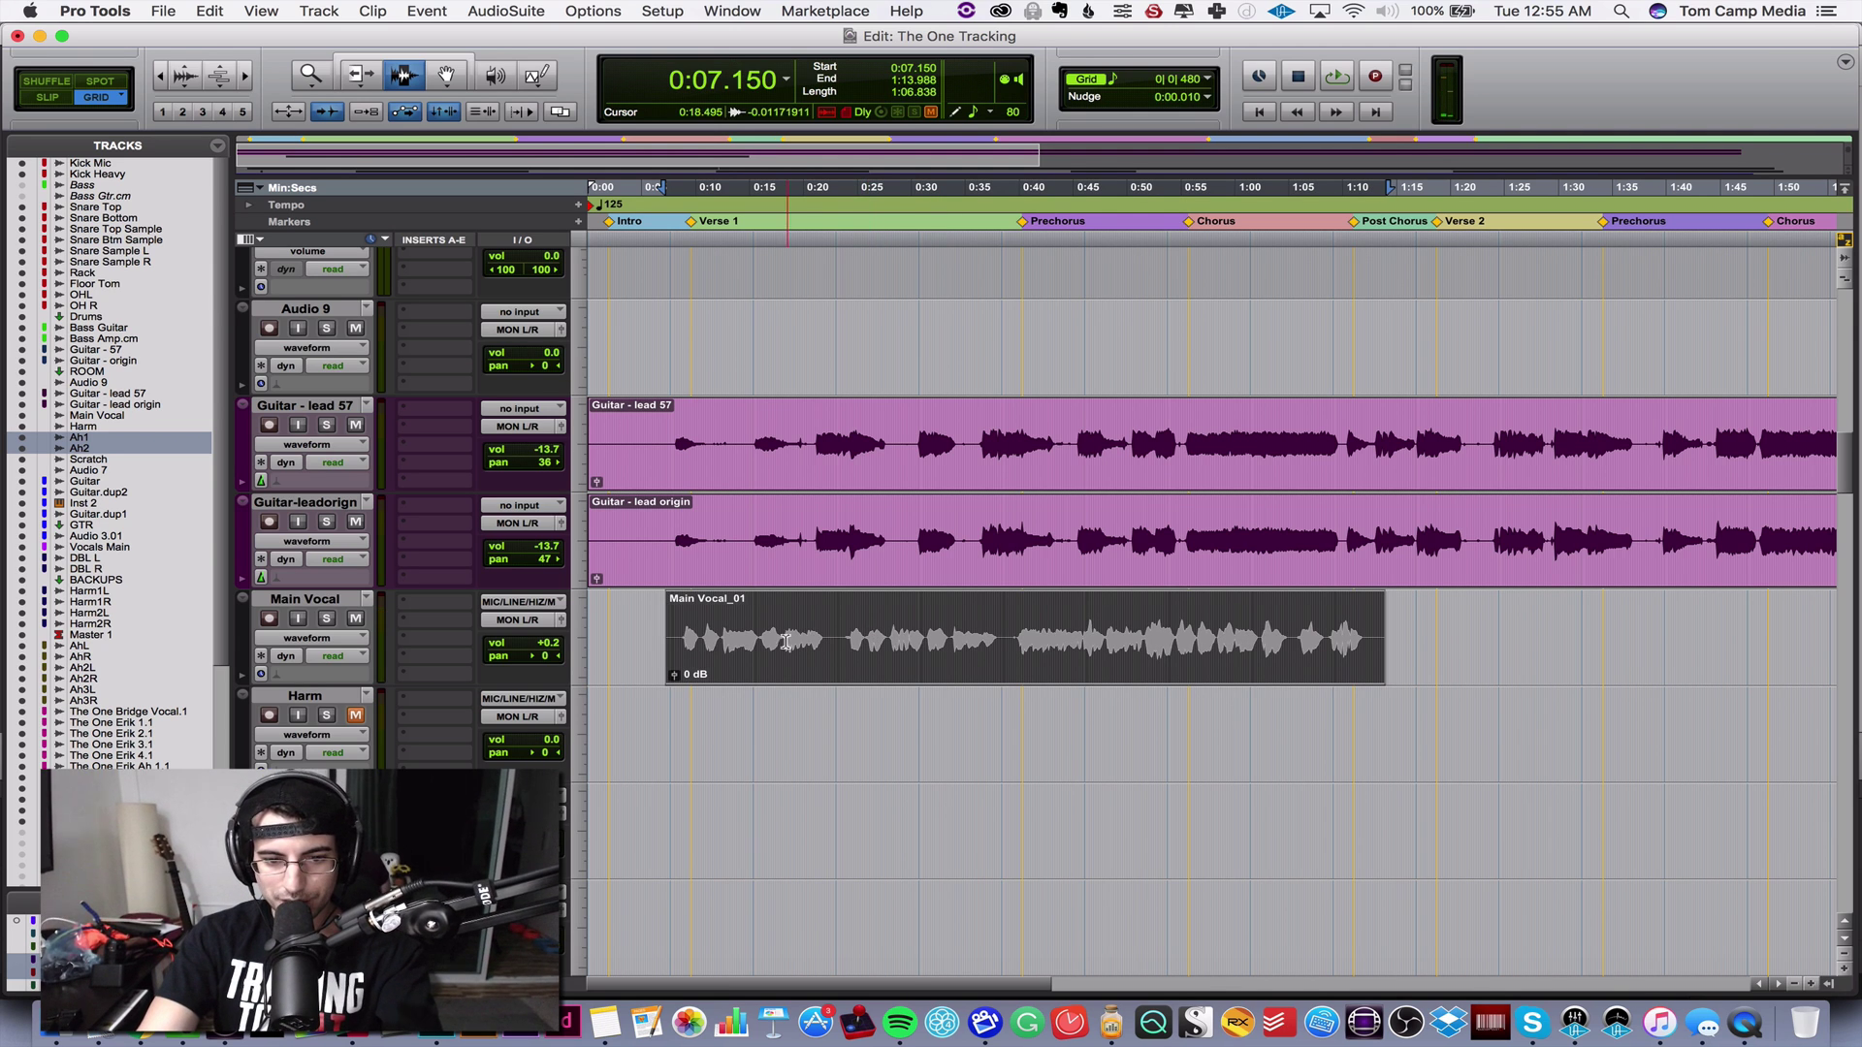
left_click(680, 629)
key("space")
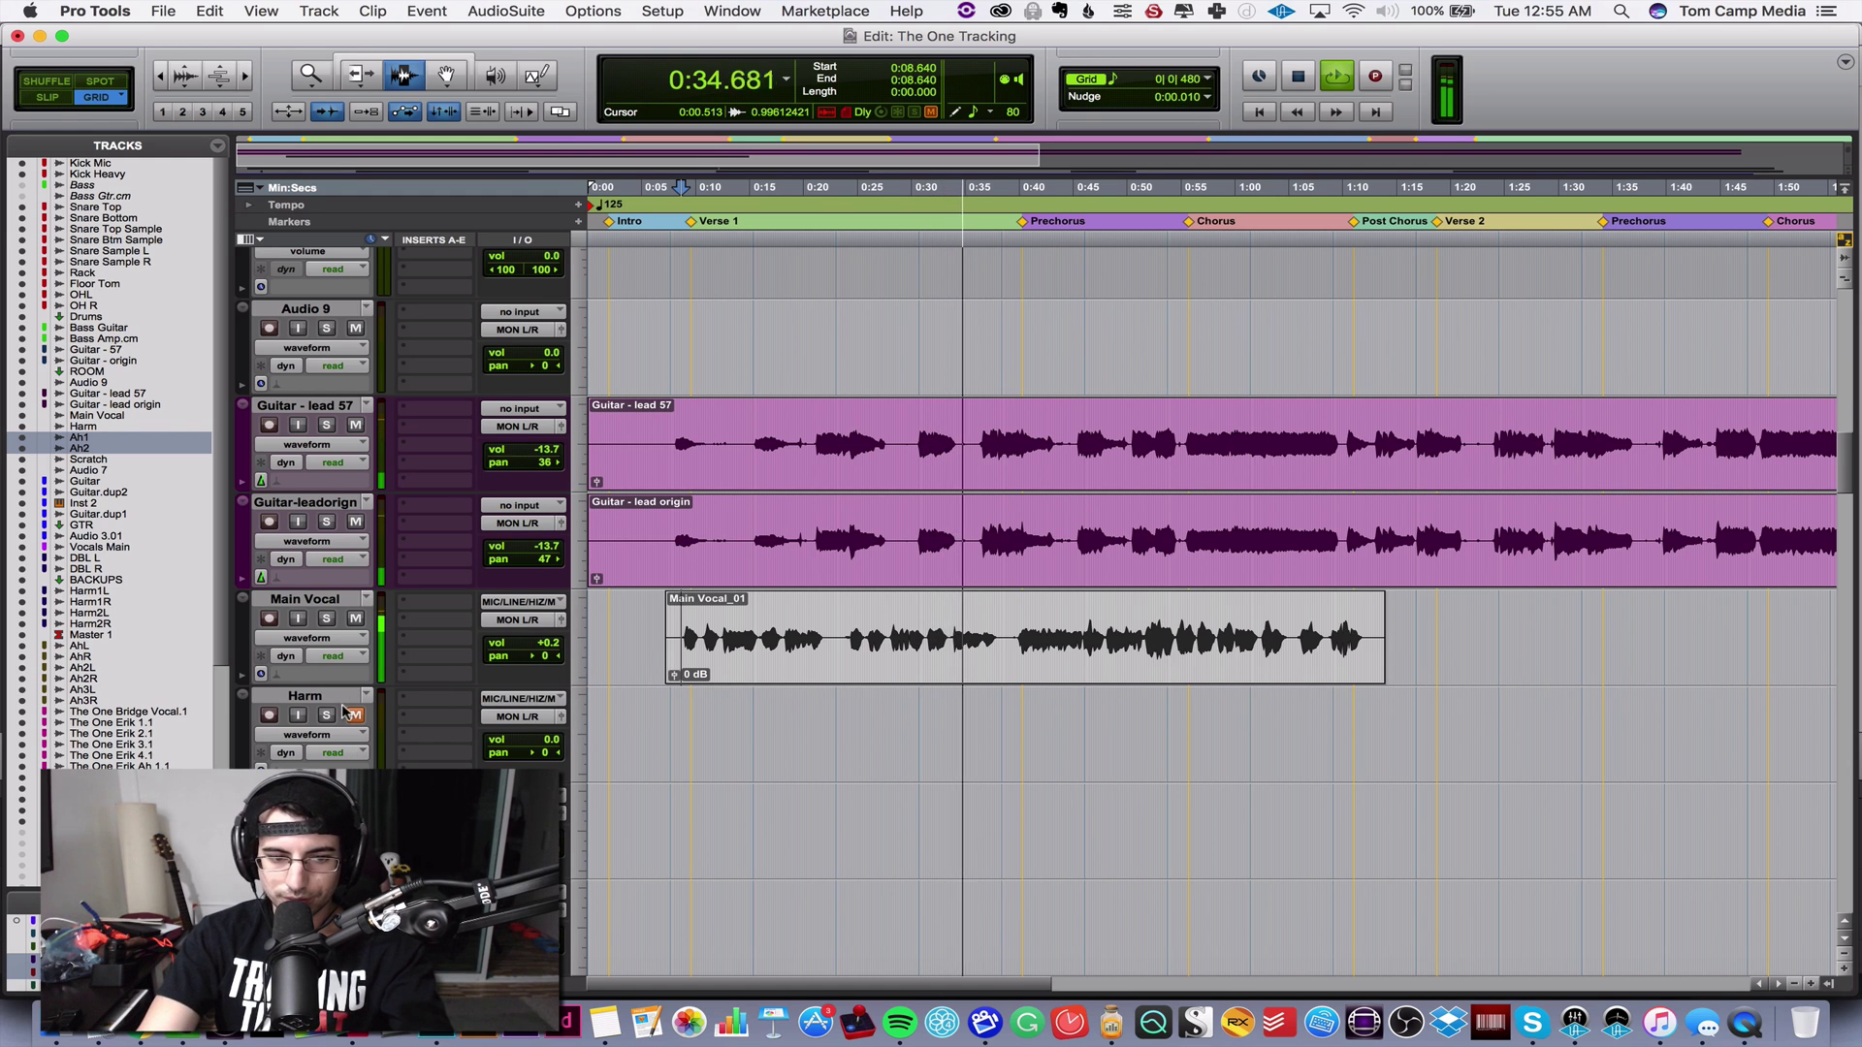
key("space")
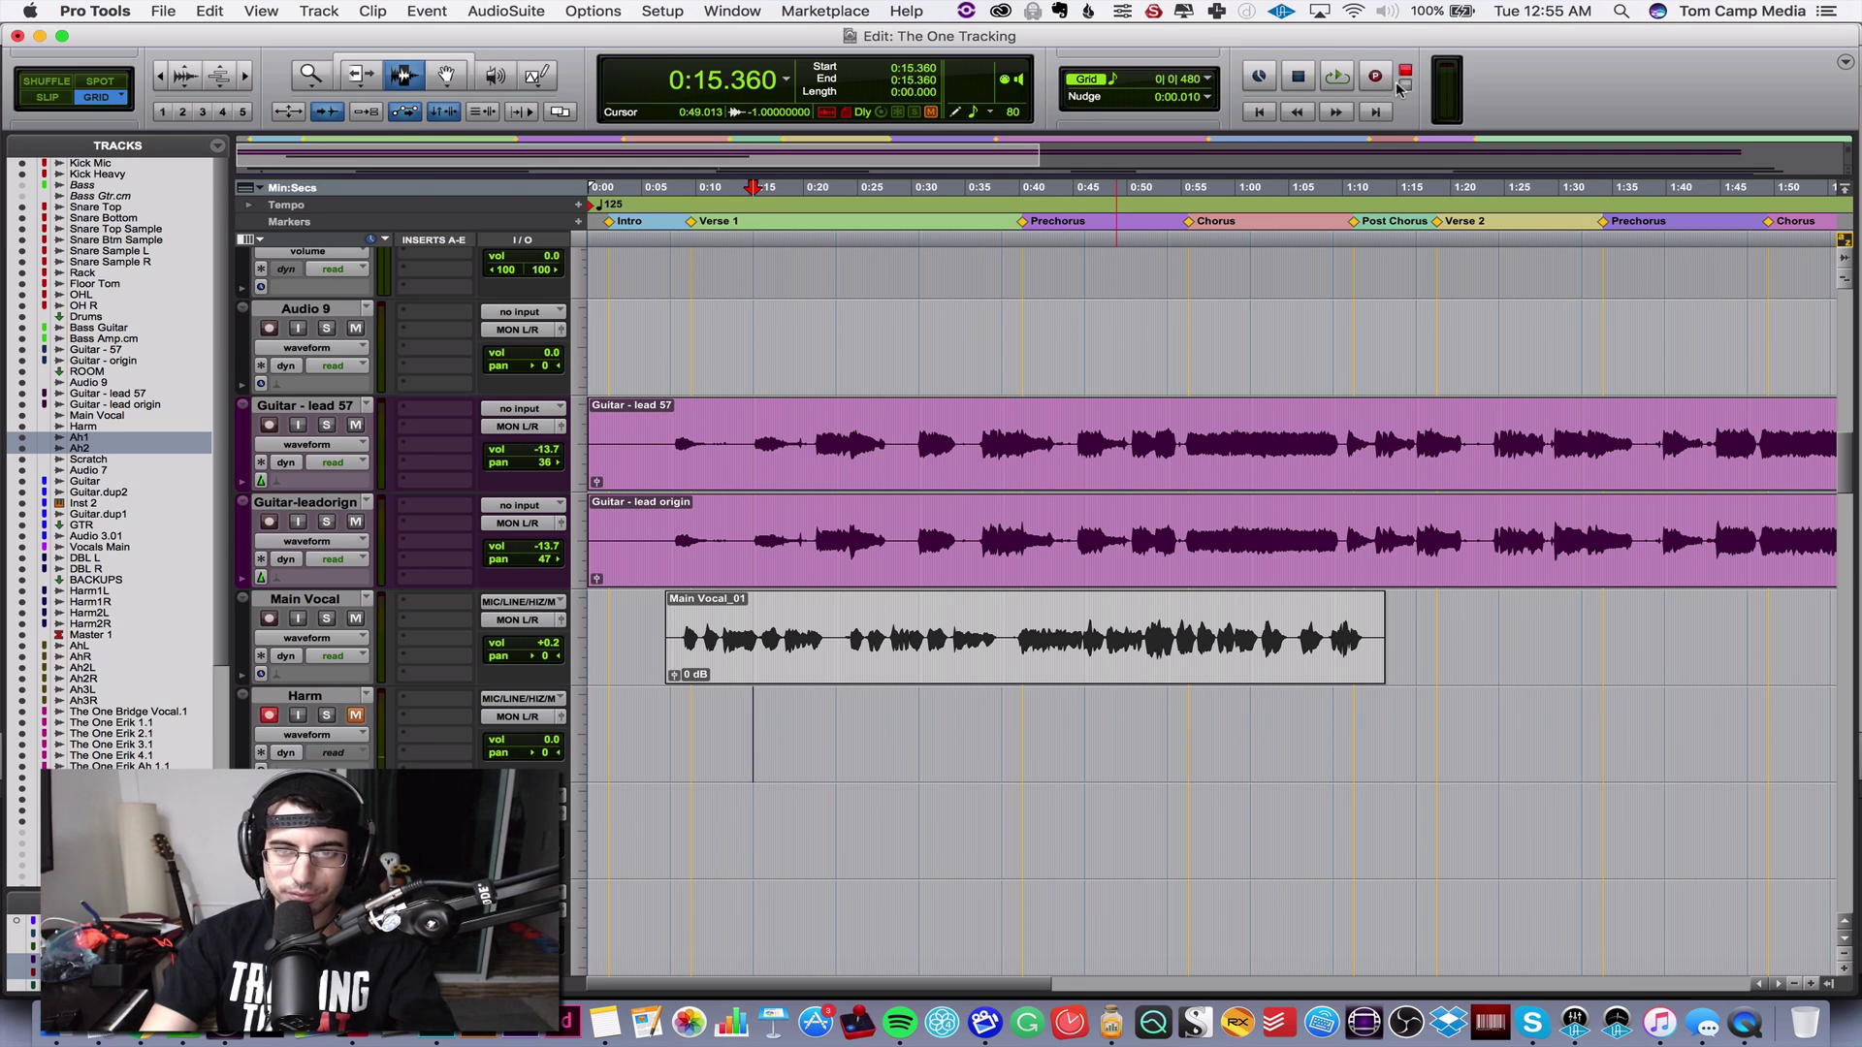
- Record two verse harmony phrases on the Harm track, starting at 0:15.360 and 0:31.920
key("super+space")
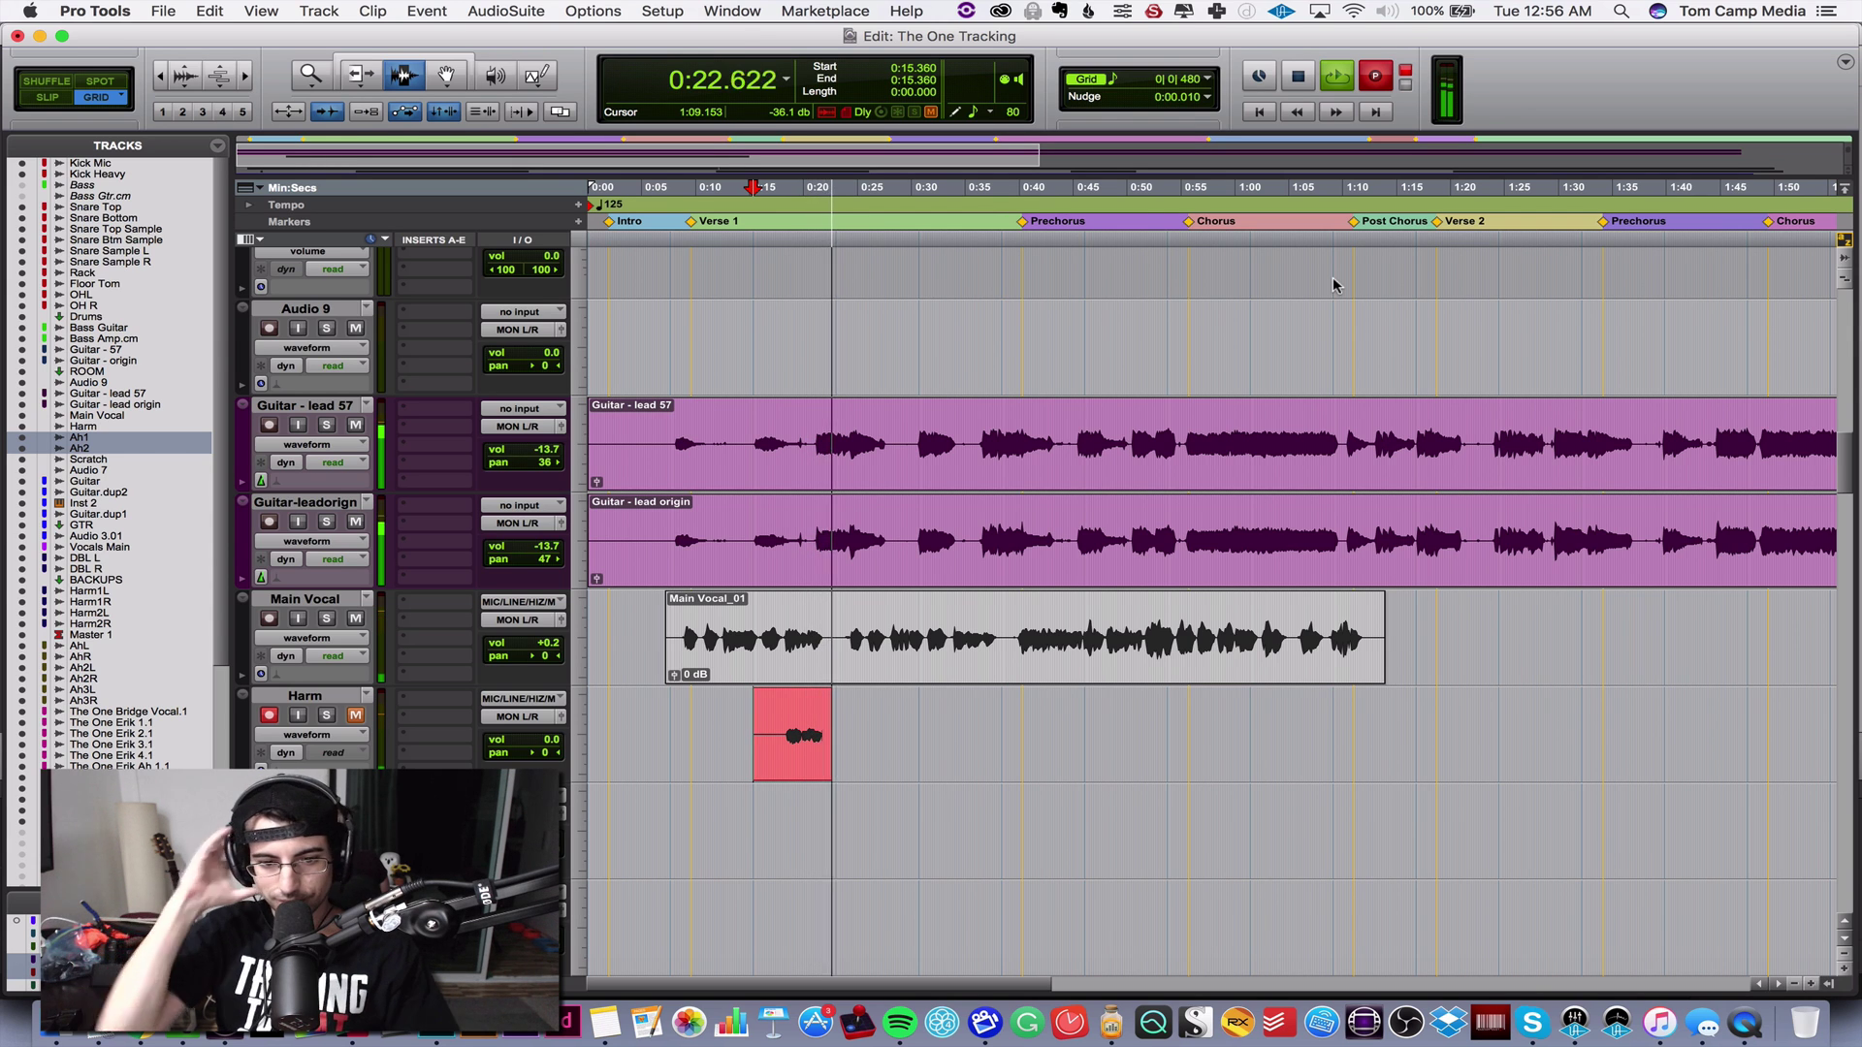
key("space")
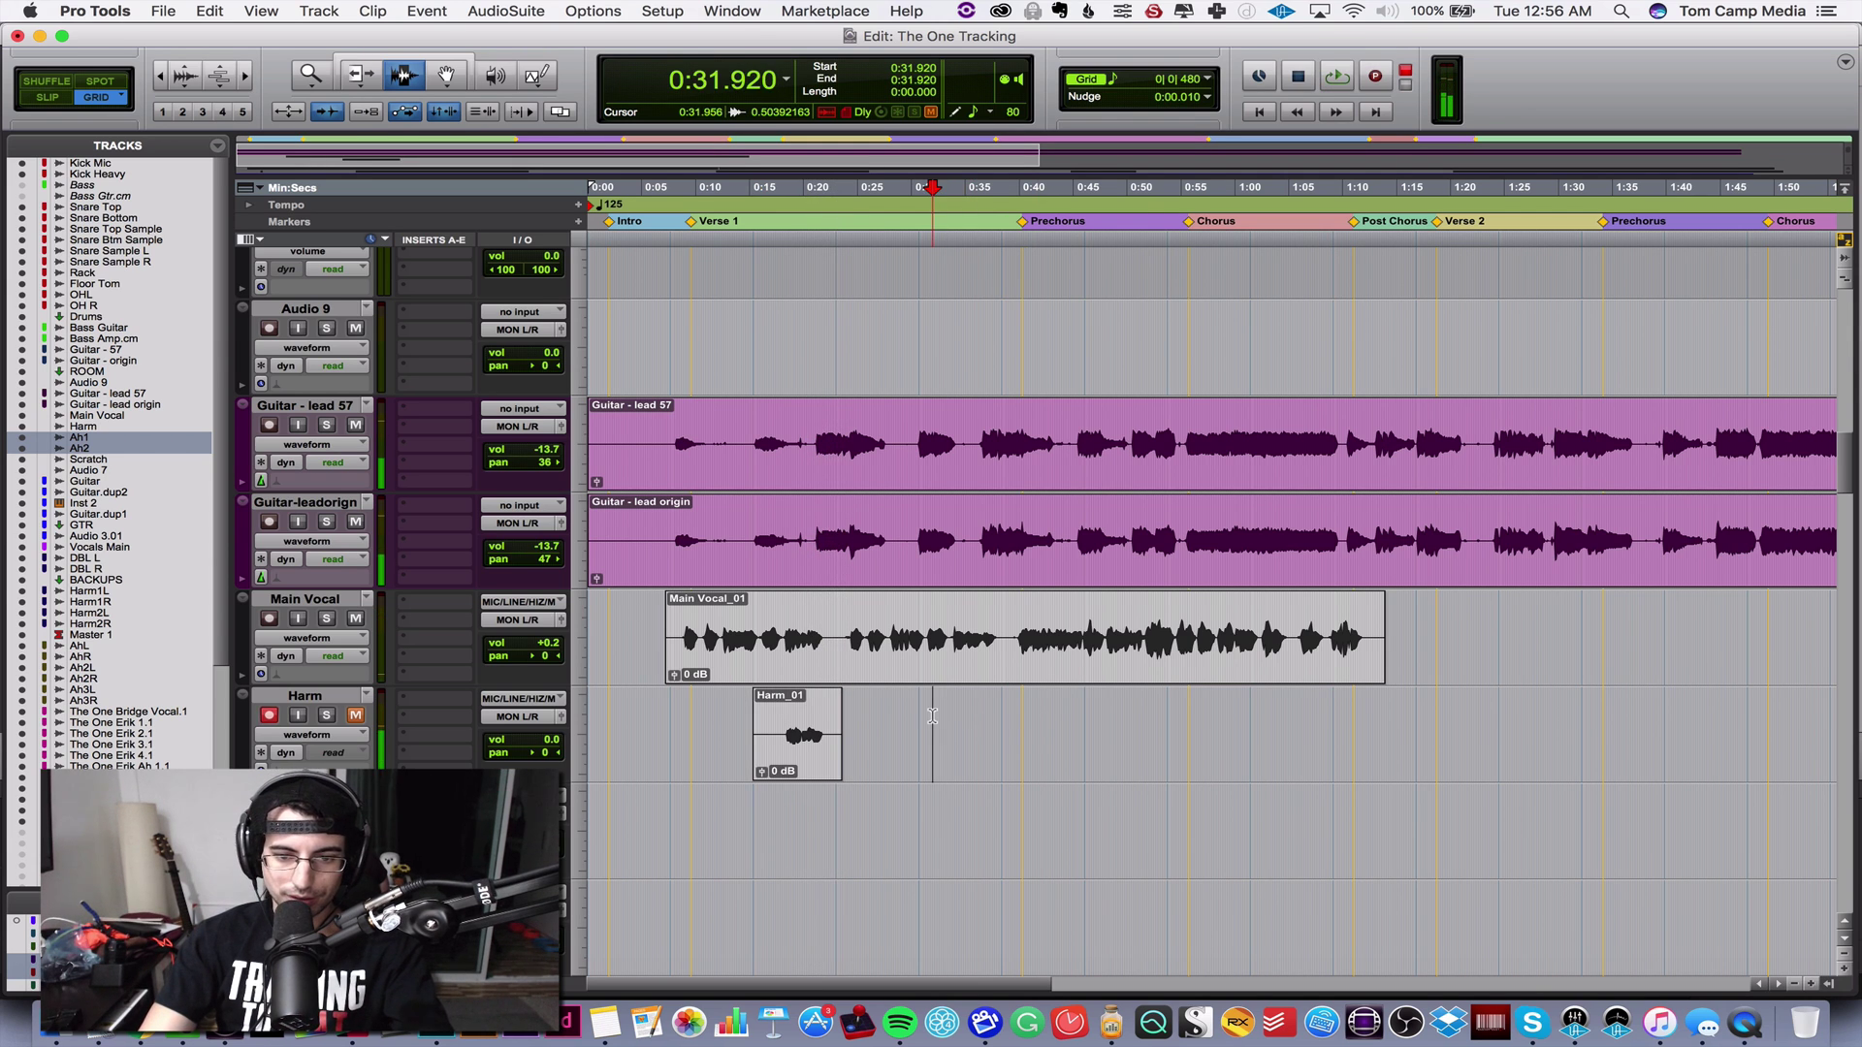
key("space")
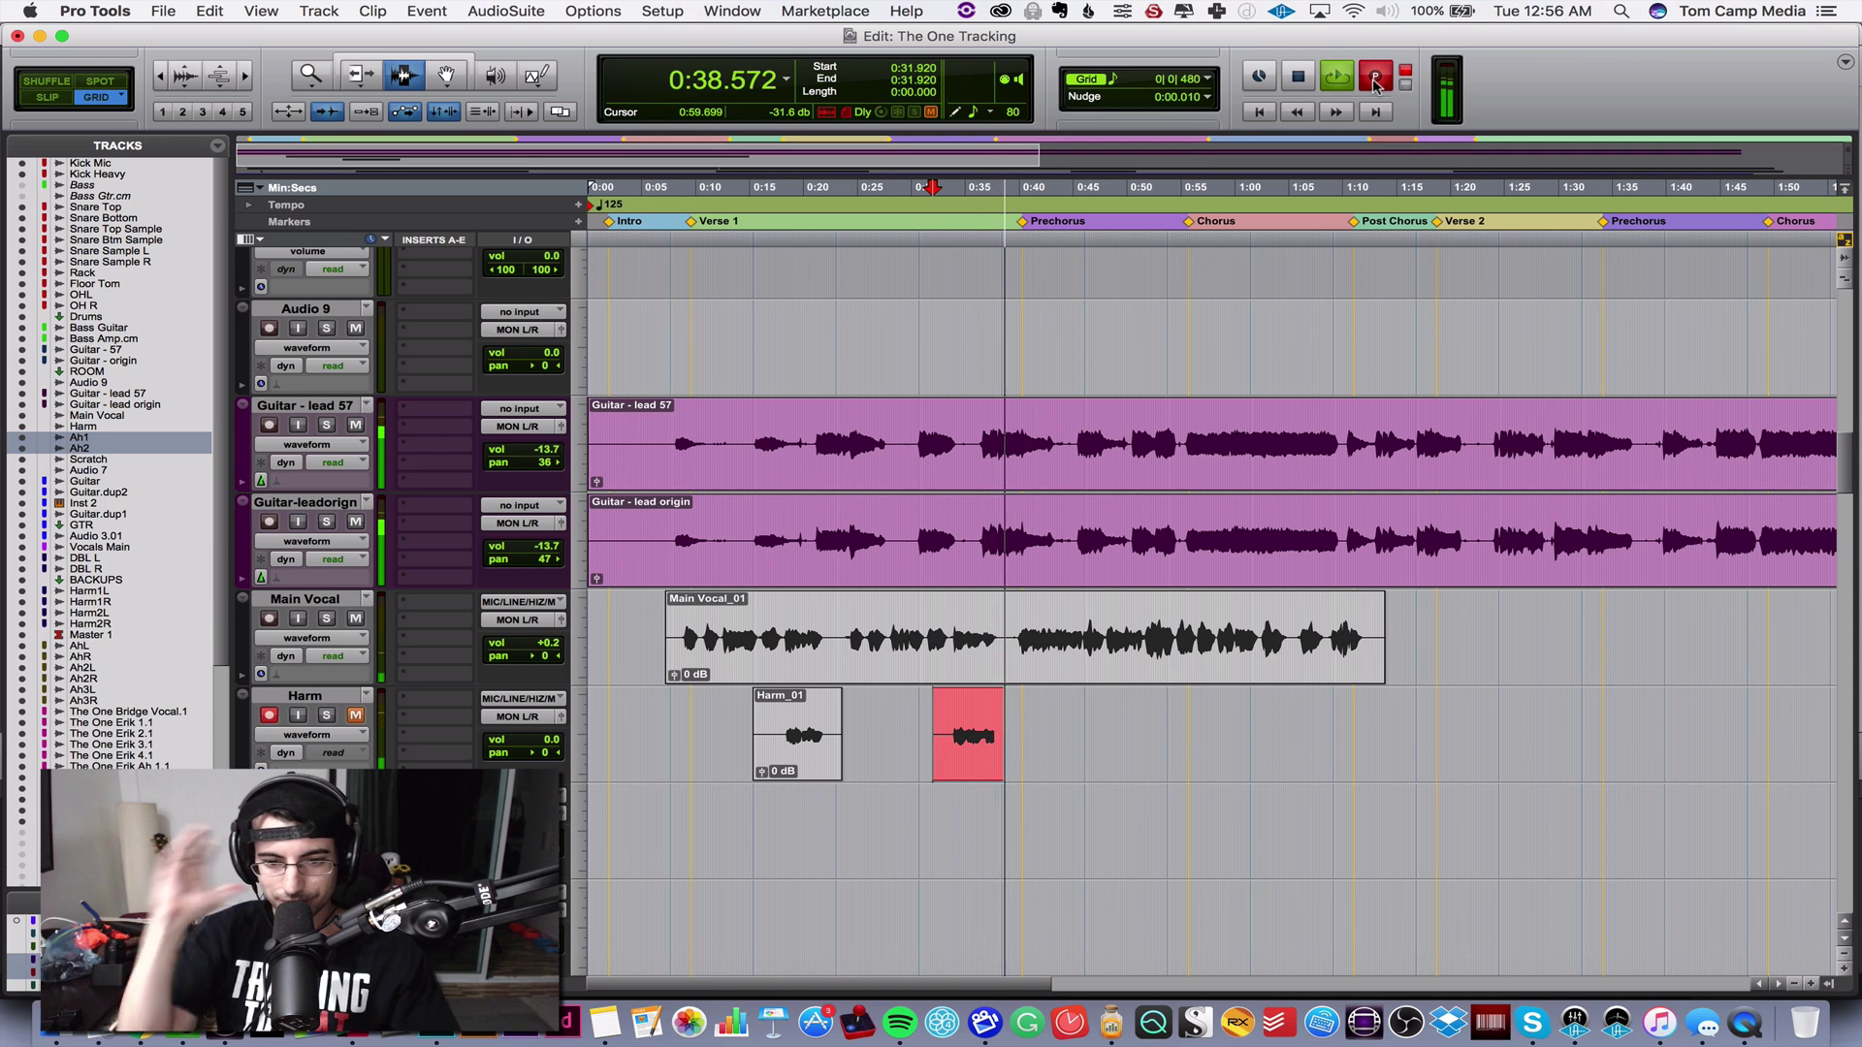
key("space")
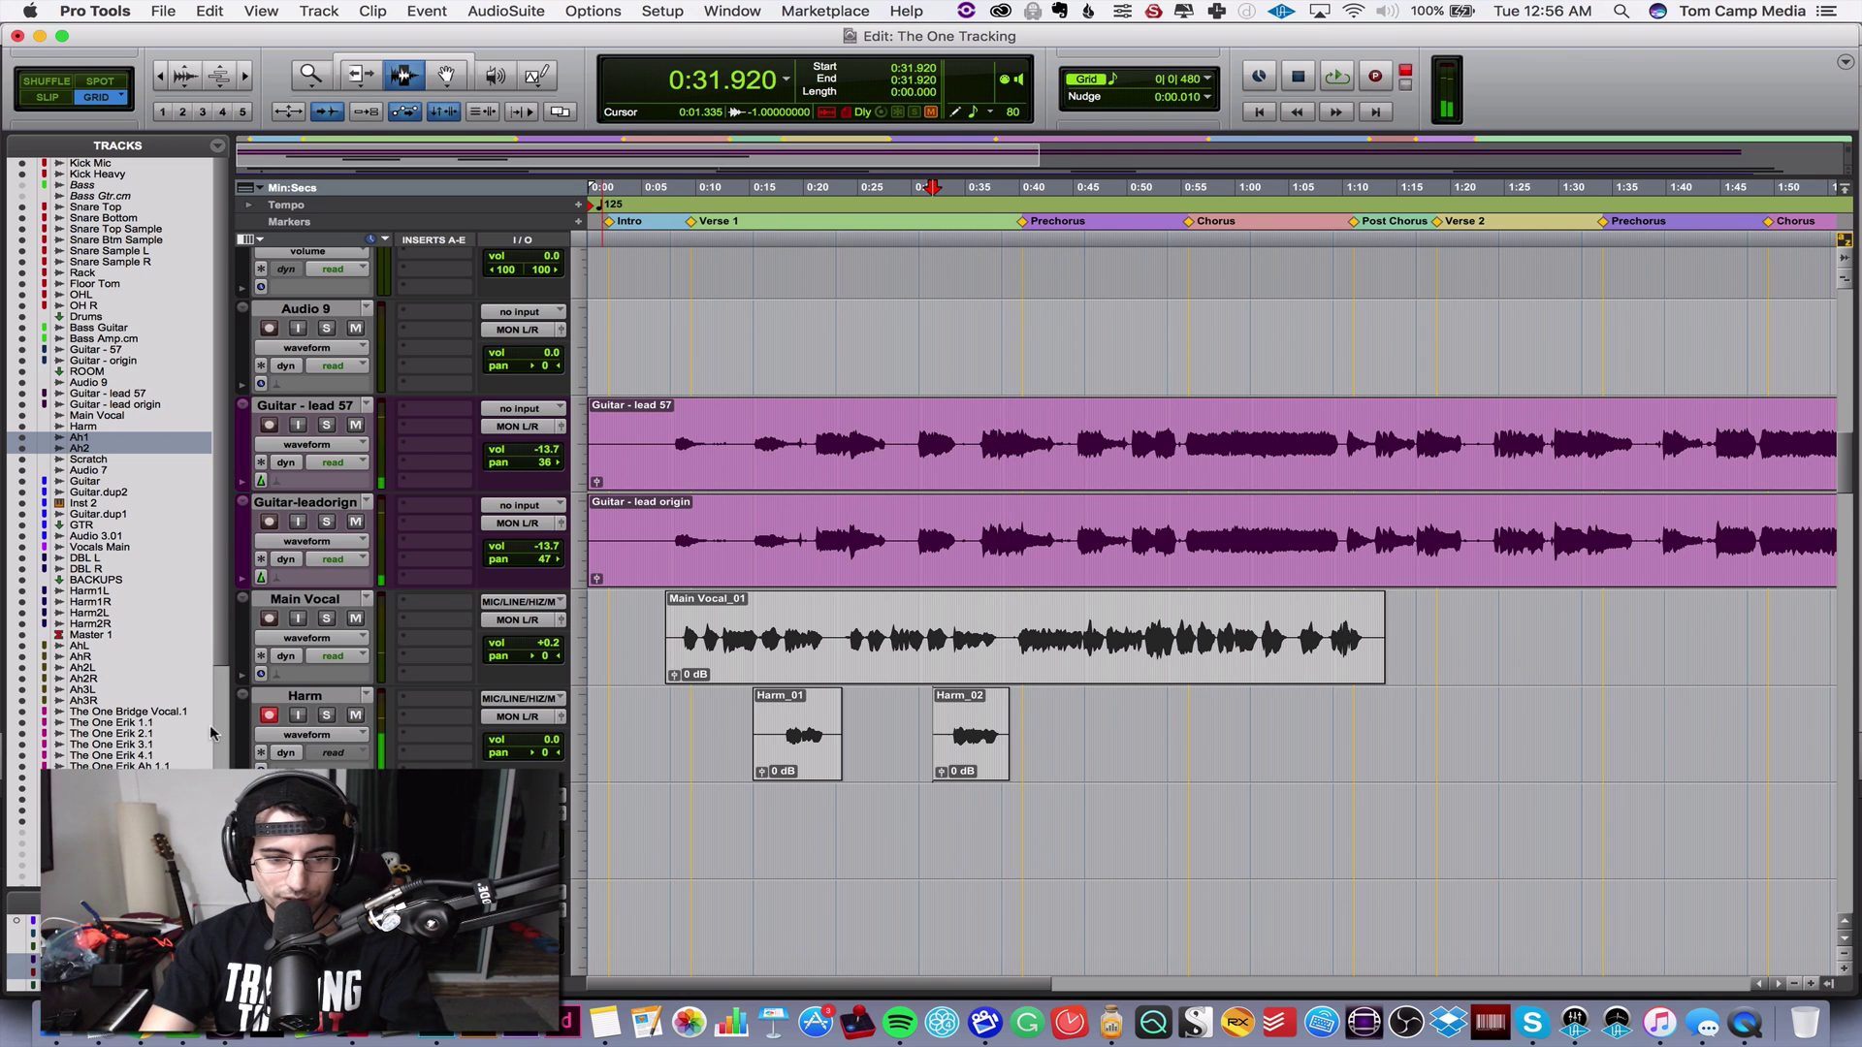
- Play back the first Harm clip from 0:18.480 against the Main Vocal
left_click(787, 700)
key("space")
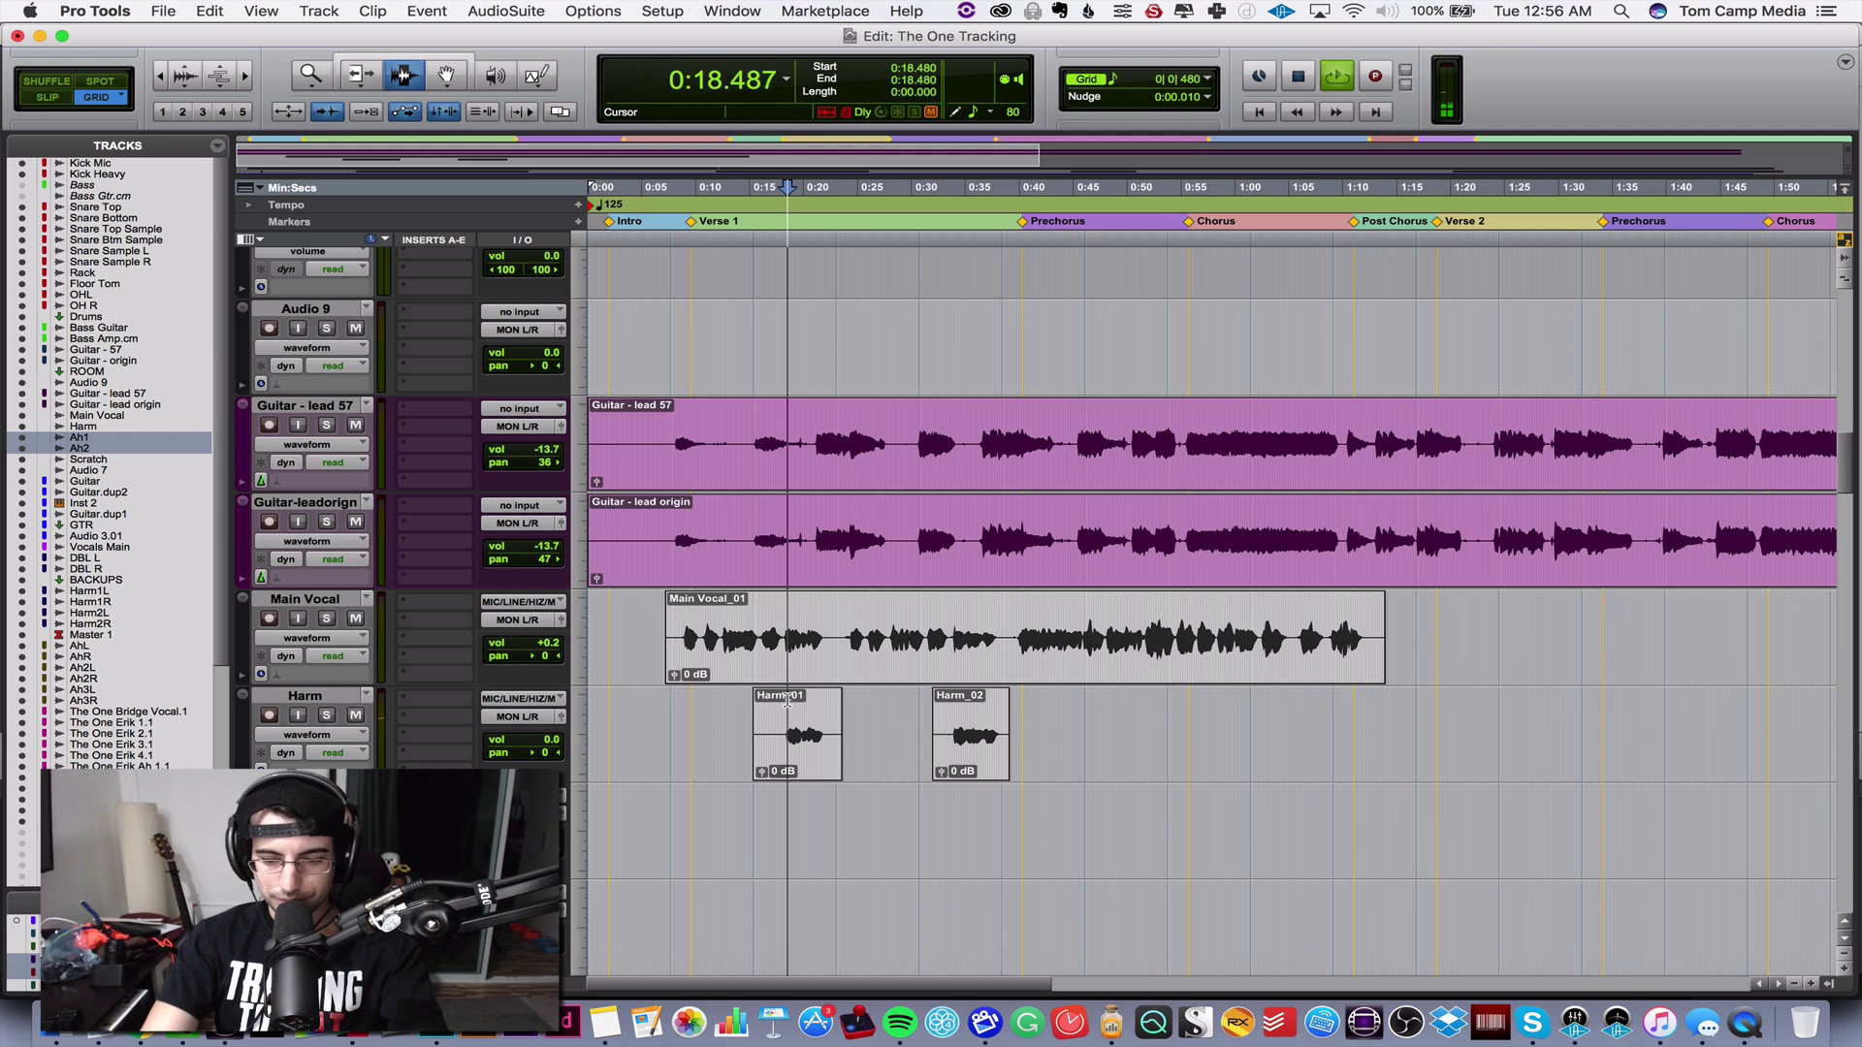
key("super+bracketright")
key("super+bracketright")
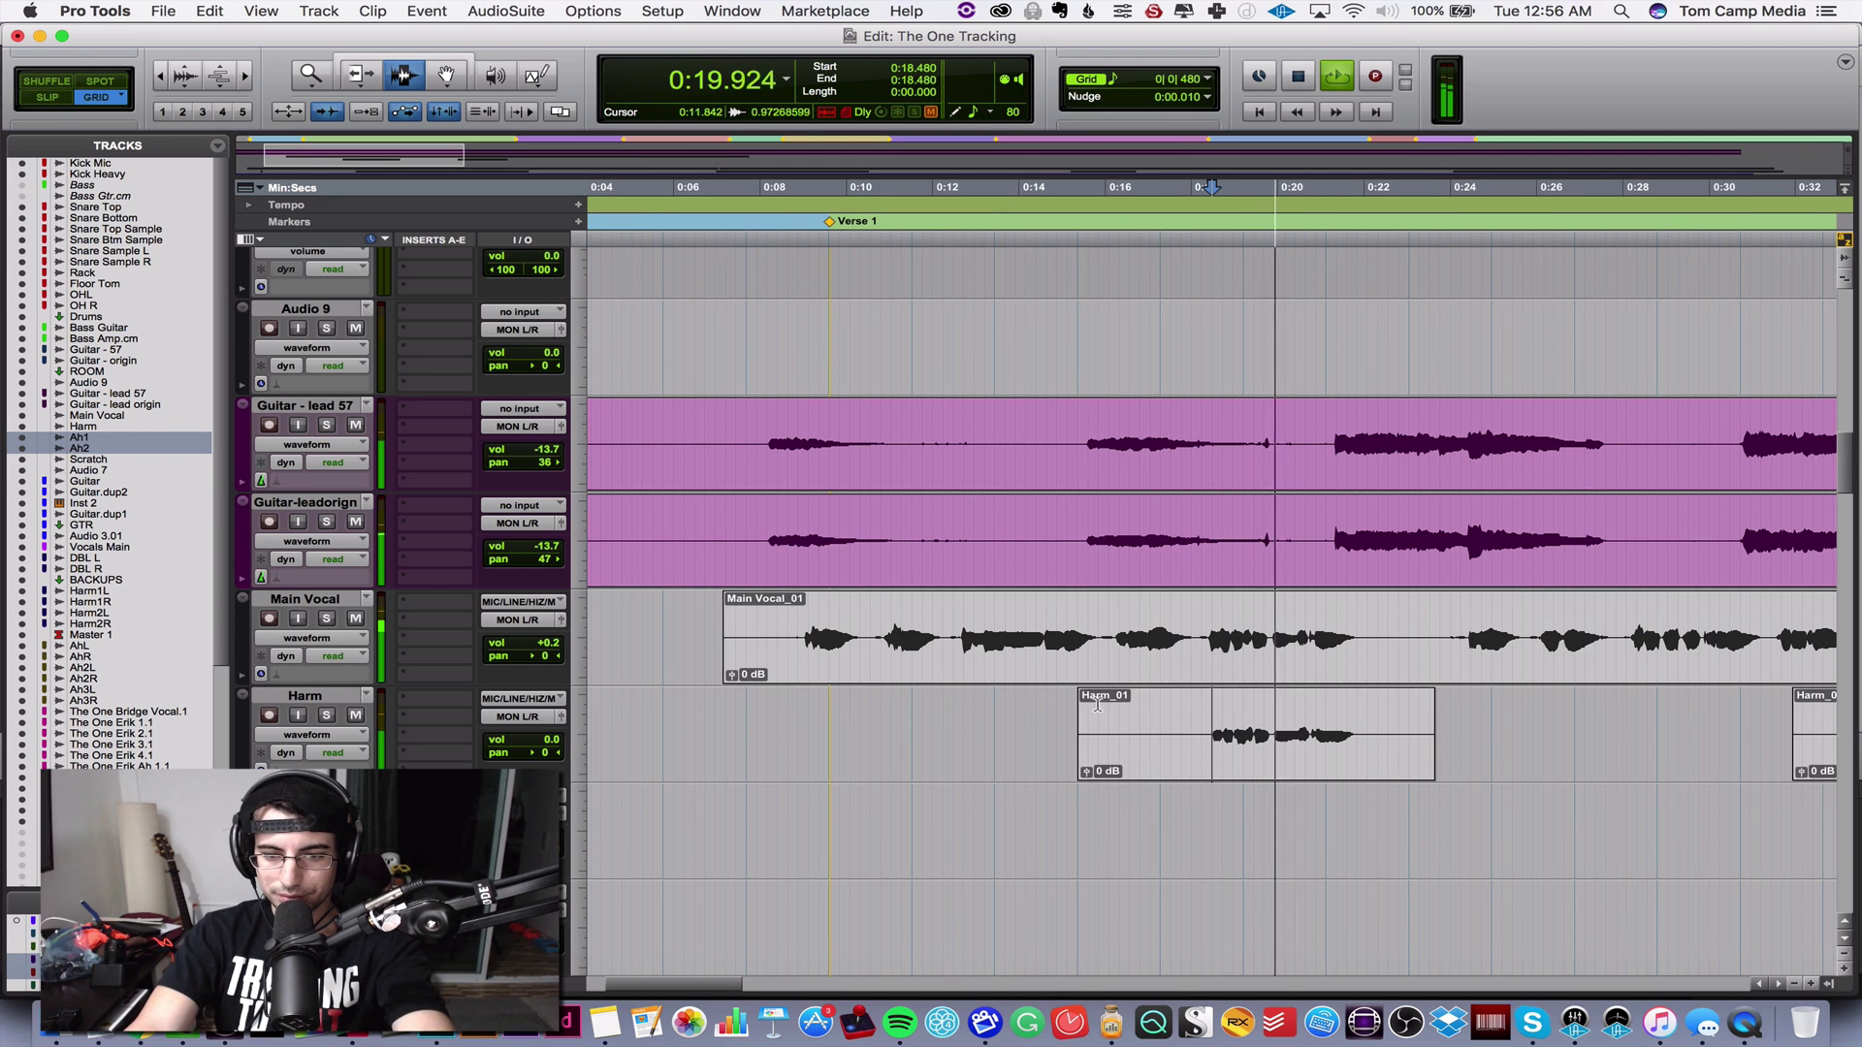
key("space")
triple_click(1304, 719)
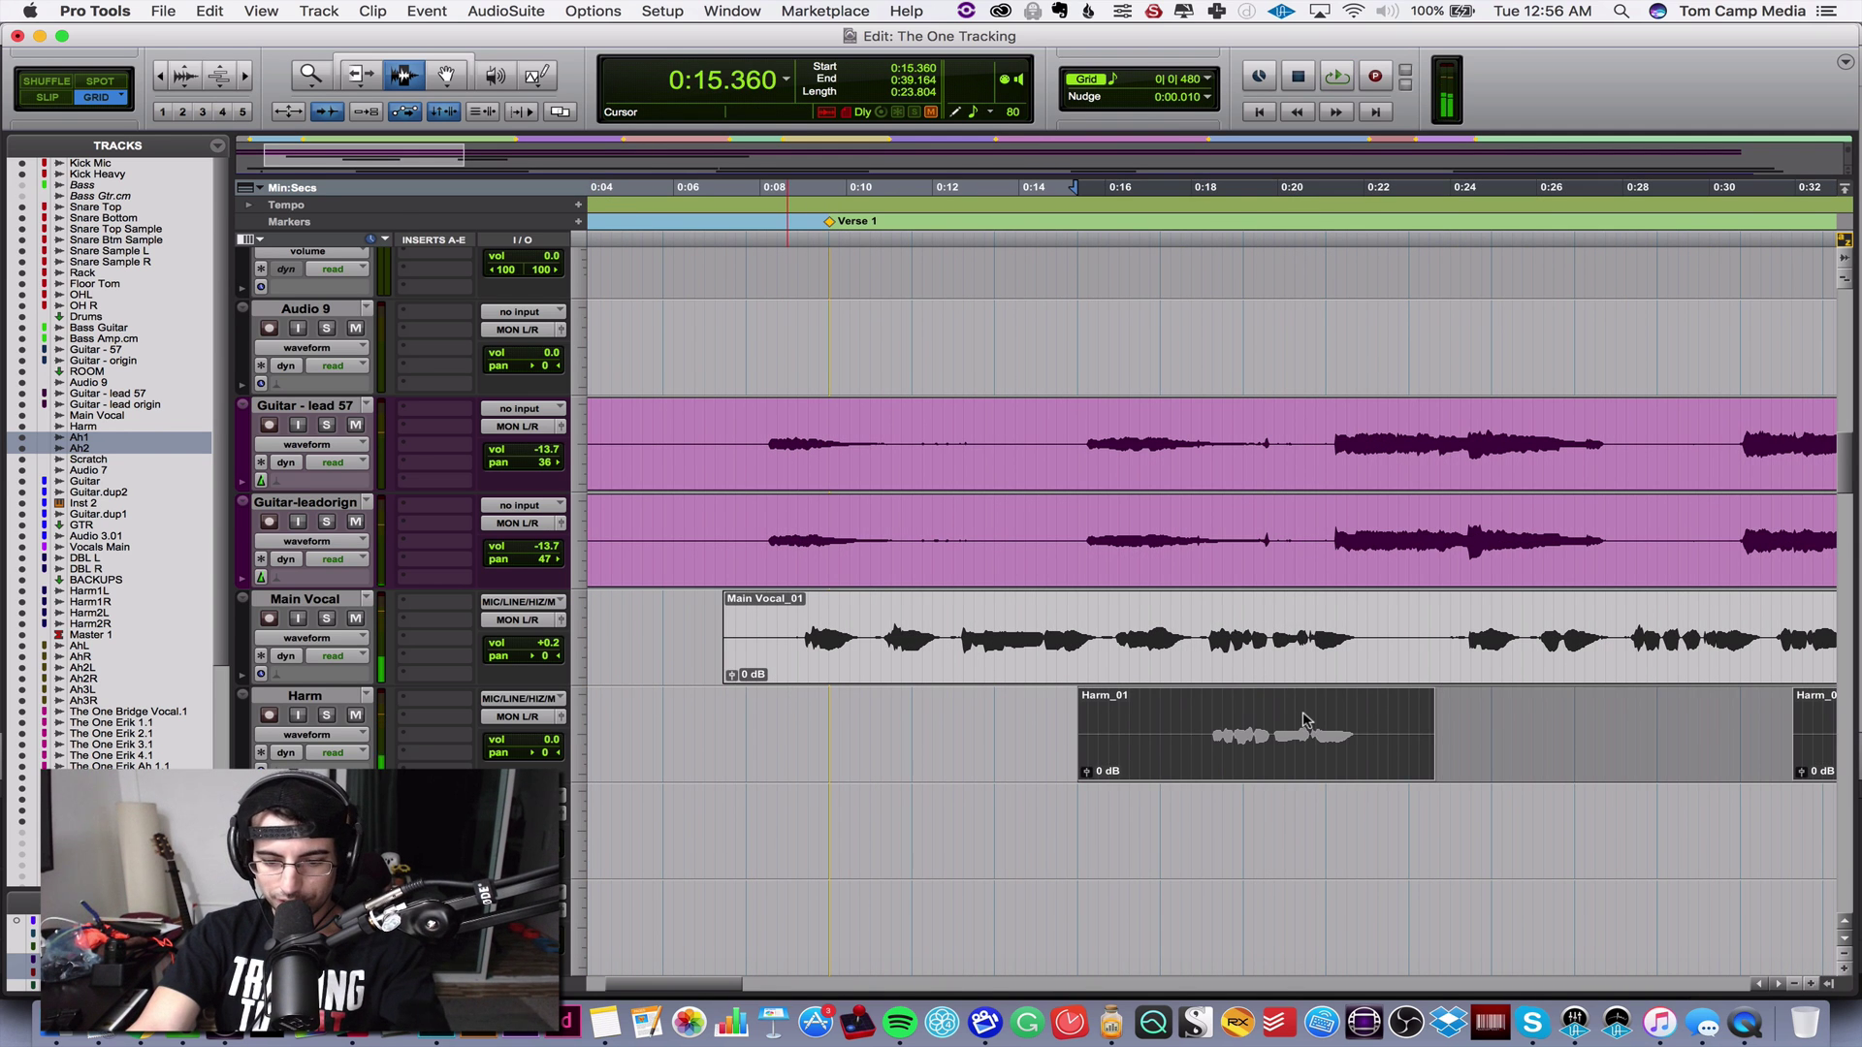
left_click(1239, 737)
key("space")
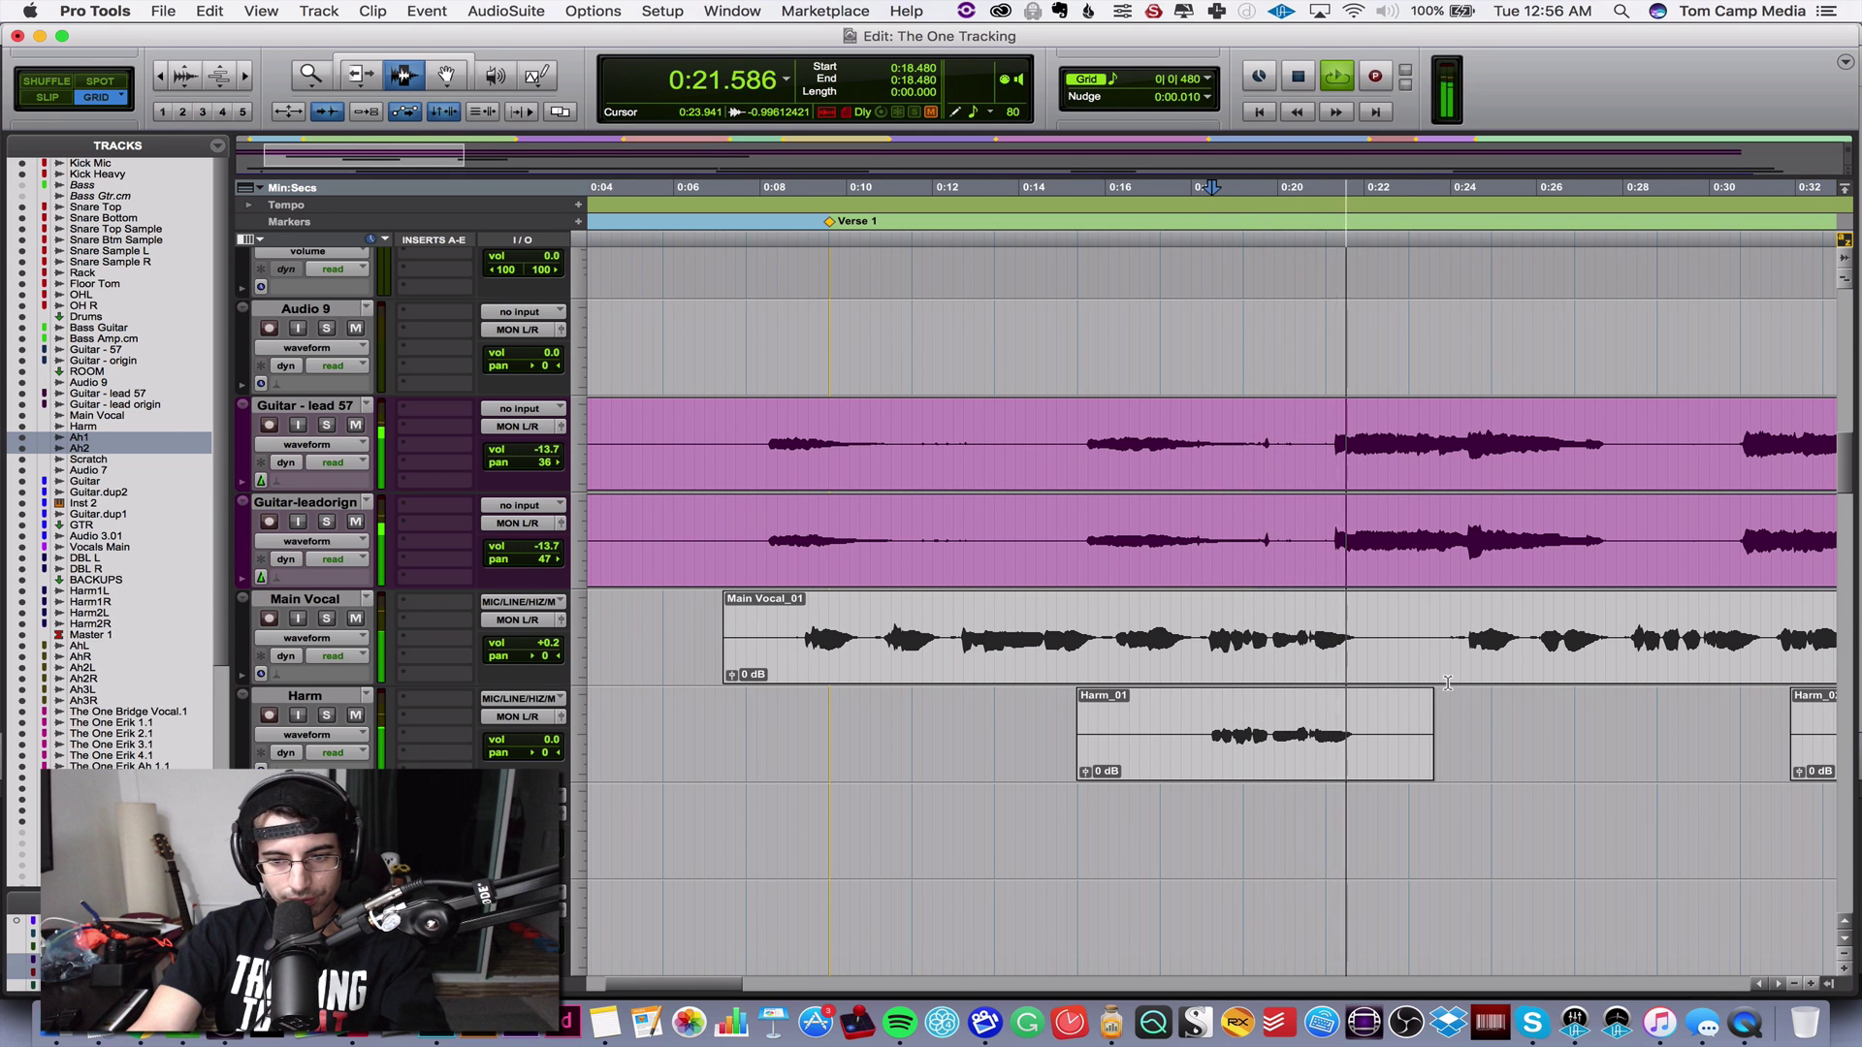
- Play back the second Harm clip from 0:33.600 on into the prechorus
scroll(1358, 698, "right", 5)
left_click(1266, 714)
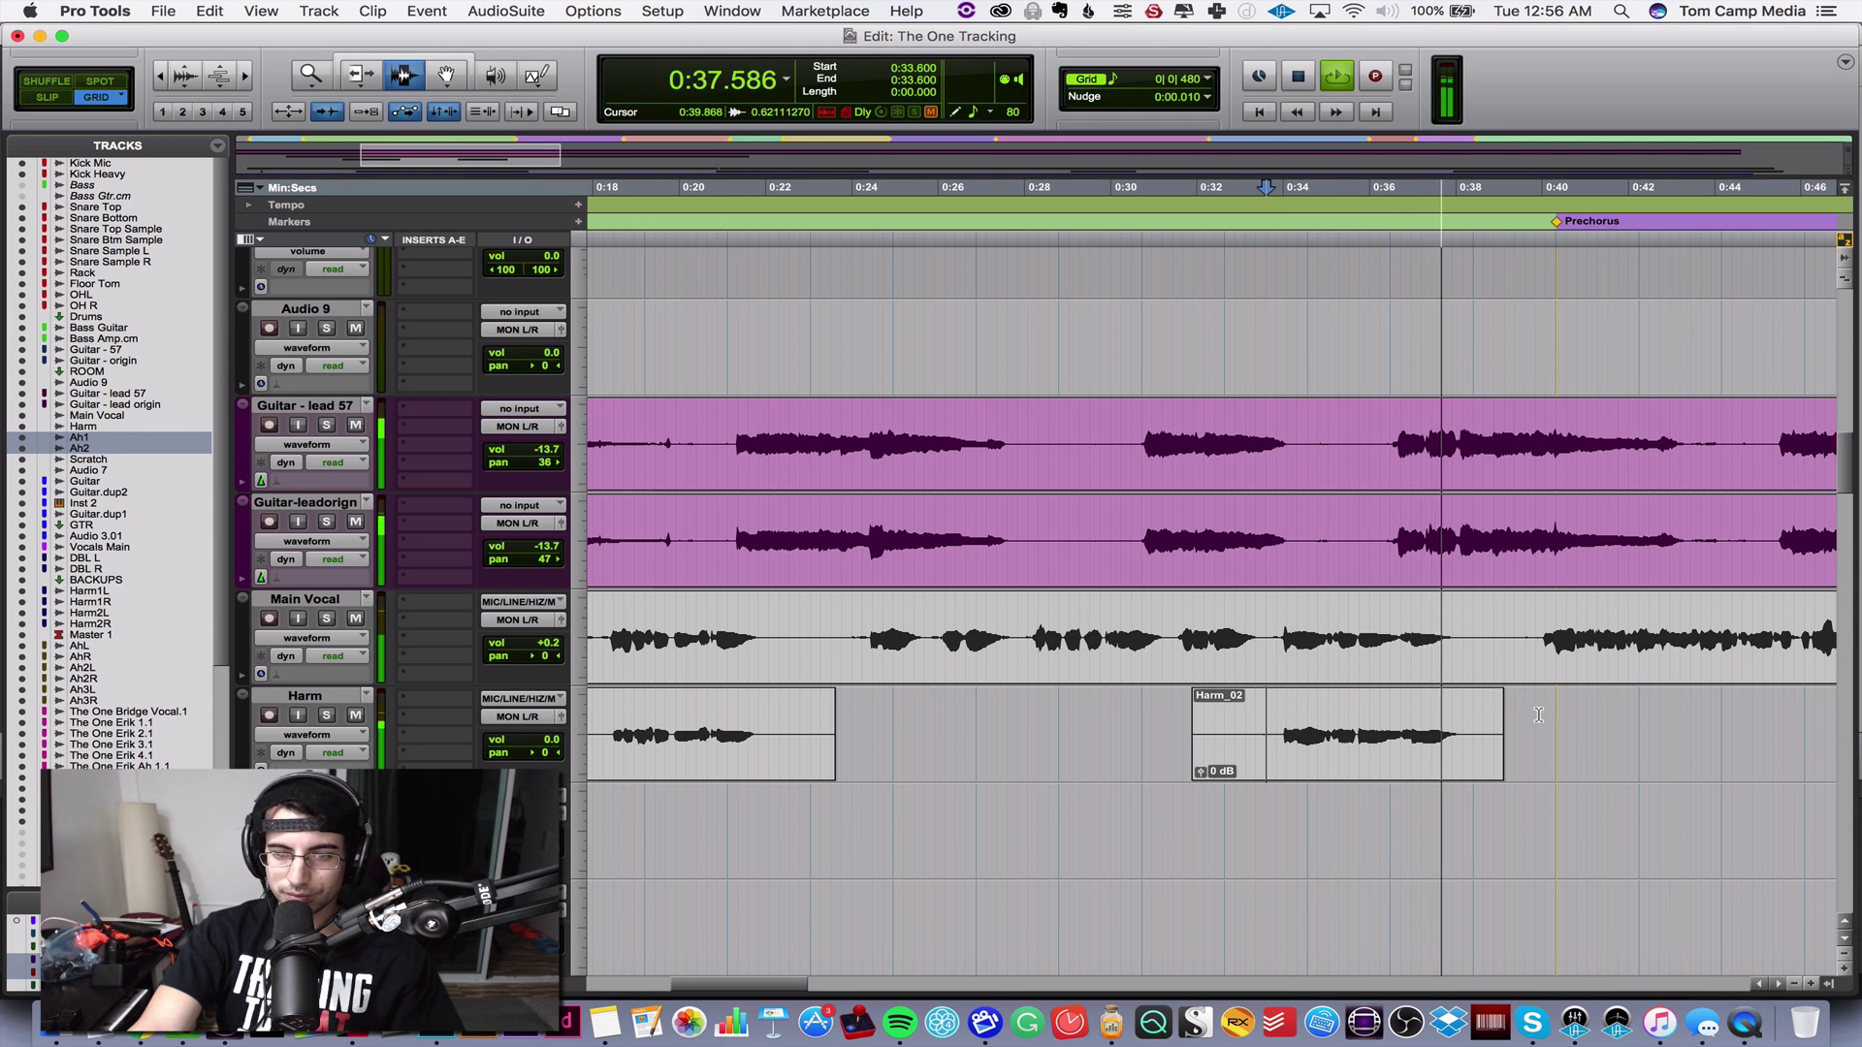
scroll(1537, 715, "right", 2)
scroll(1538, 715, "right", 3)
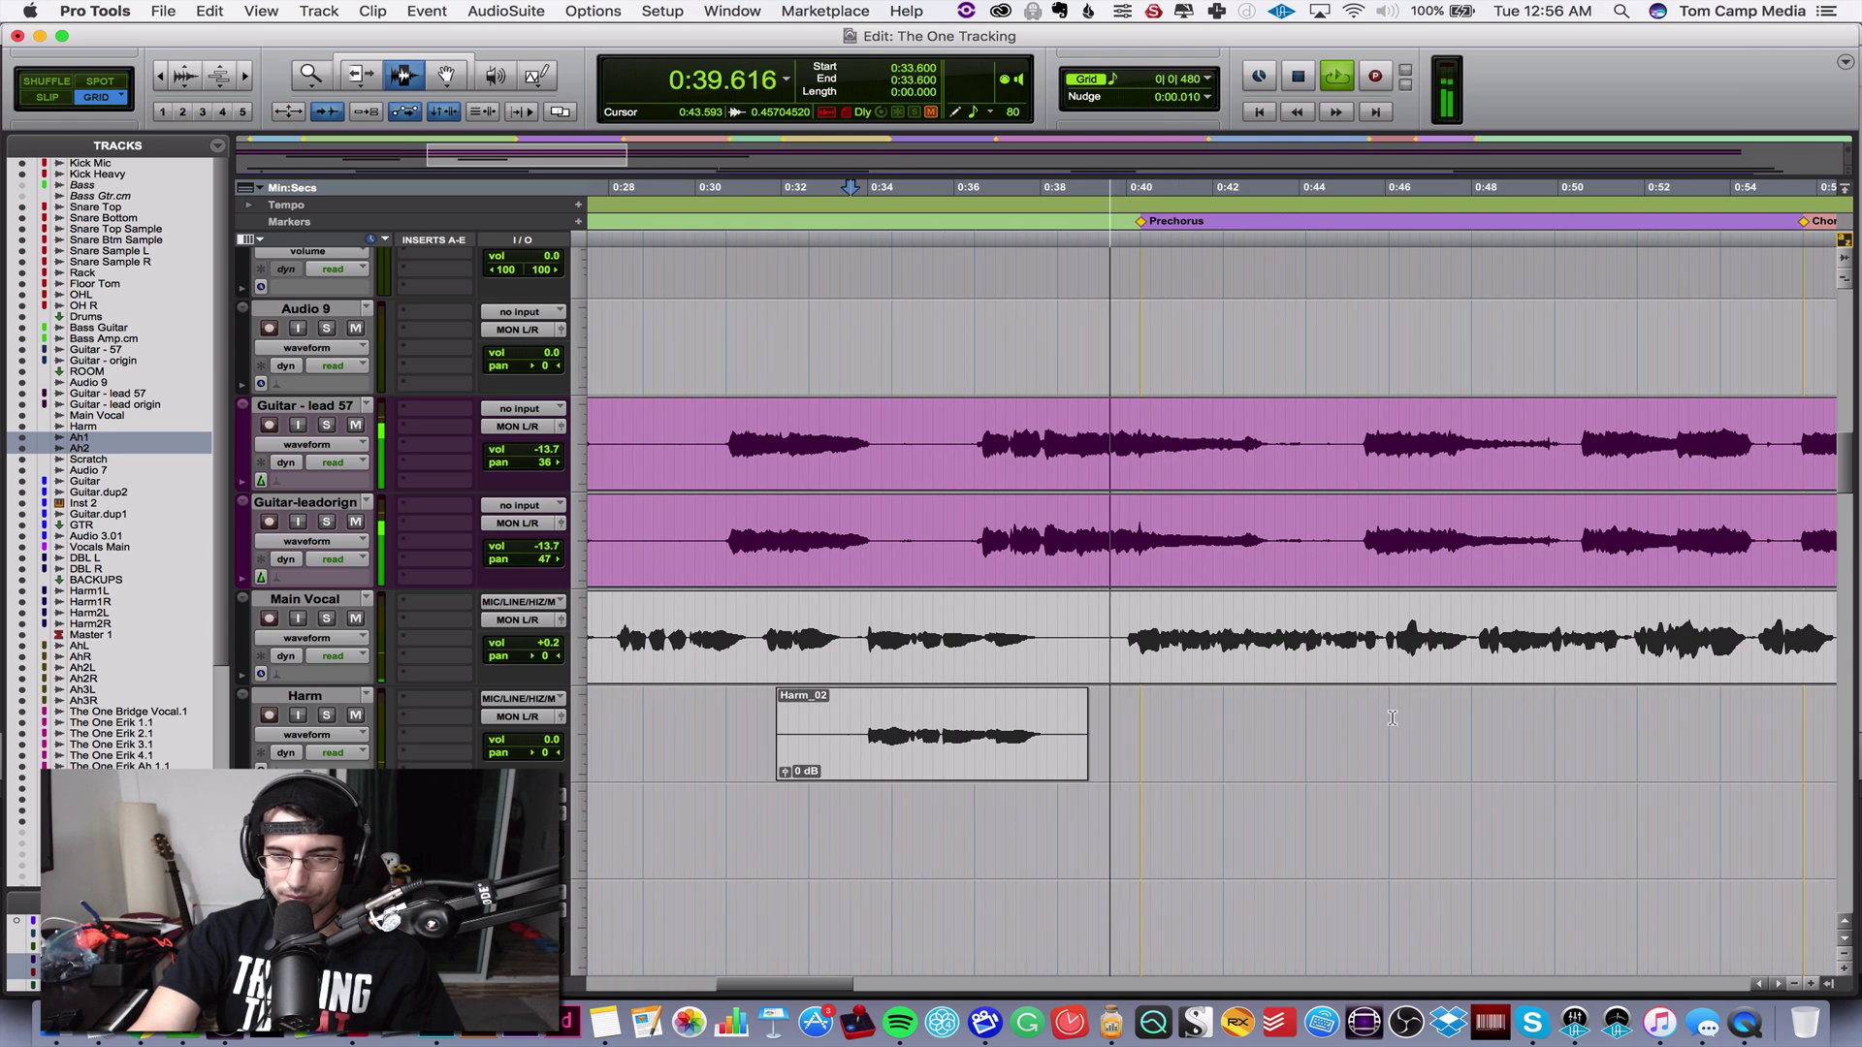
scroll(1249, 765, "right", 2)
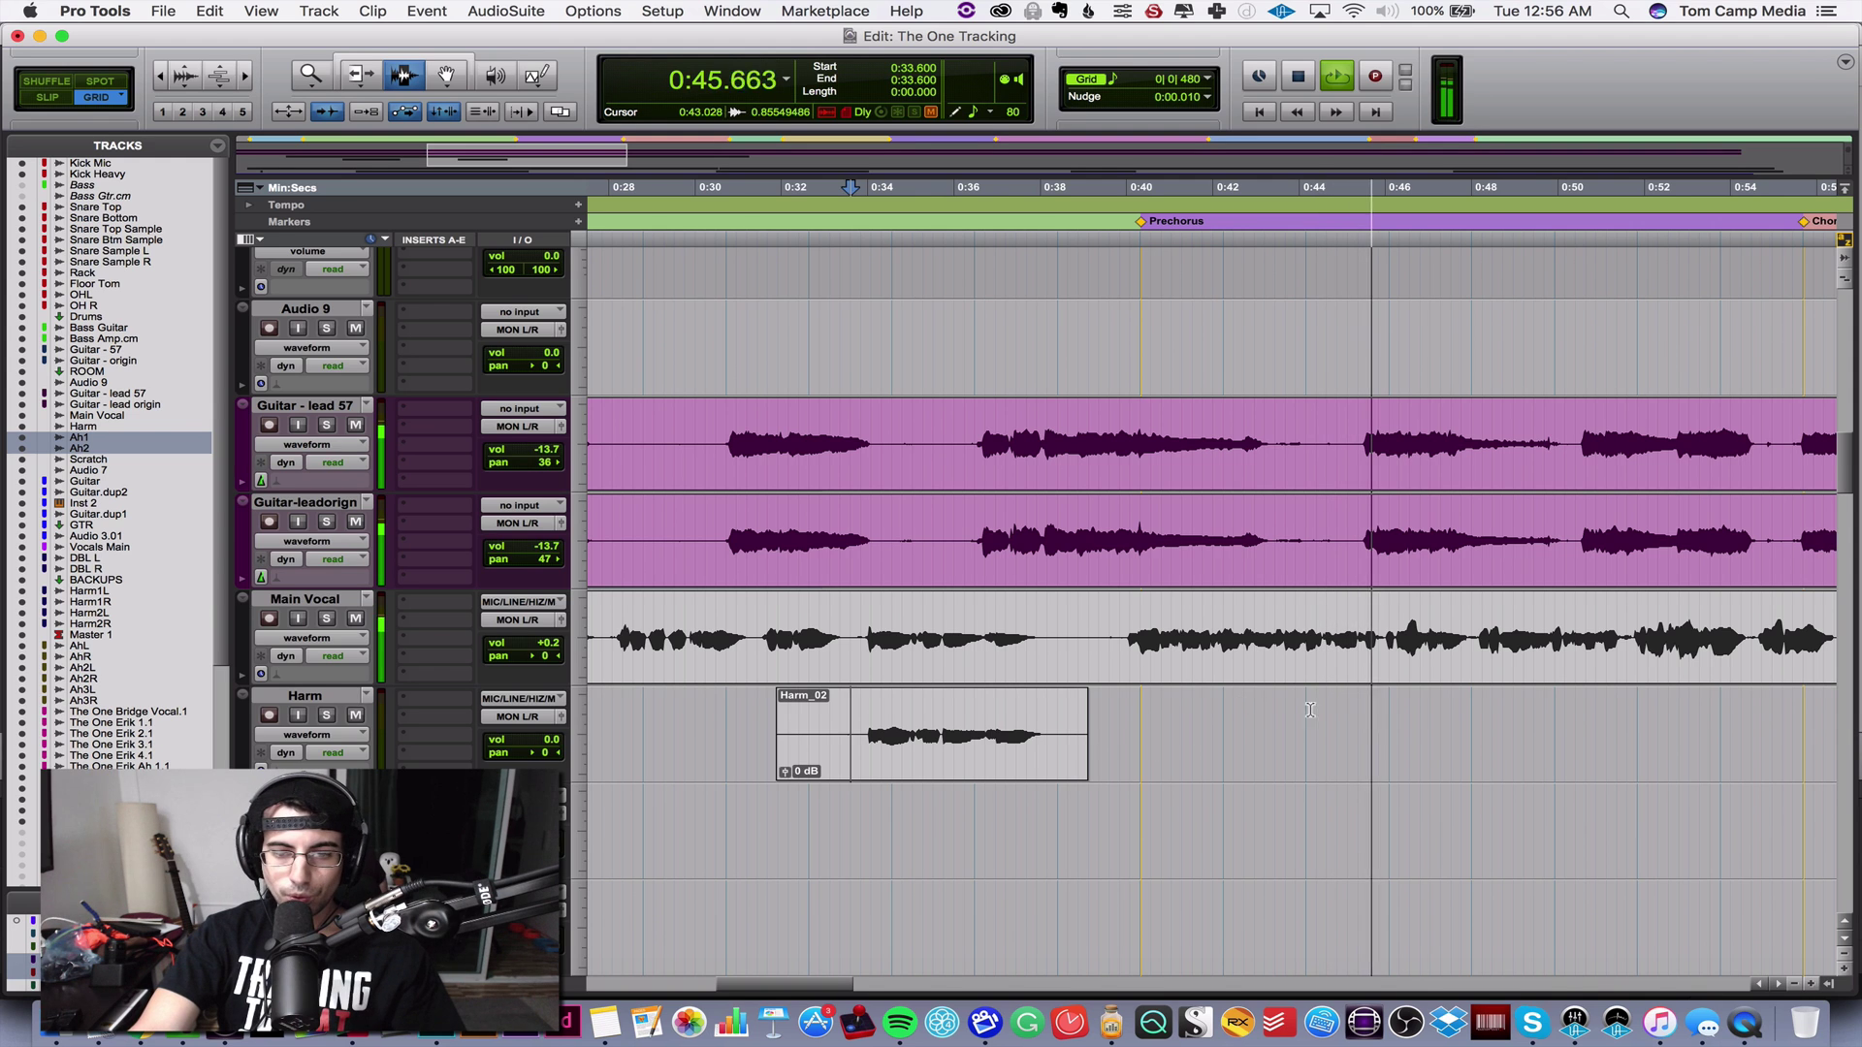
key("space")
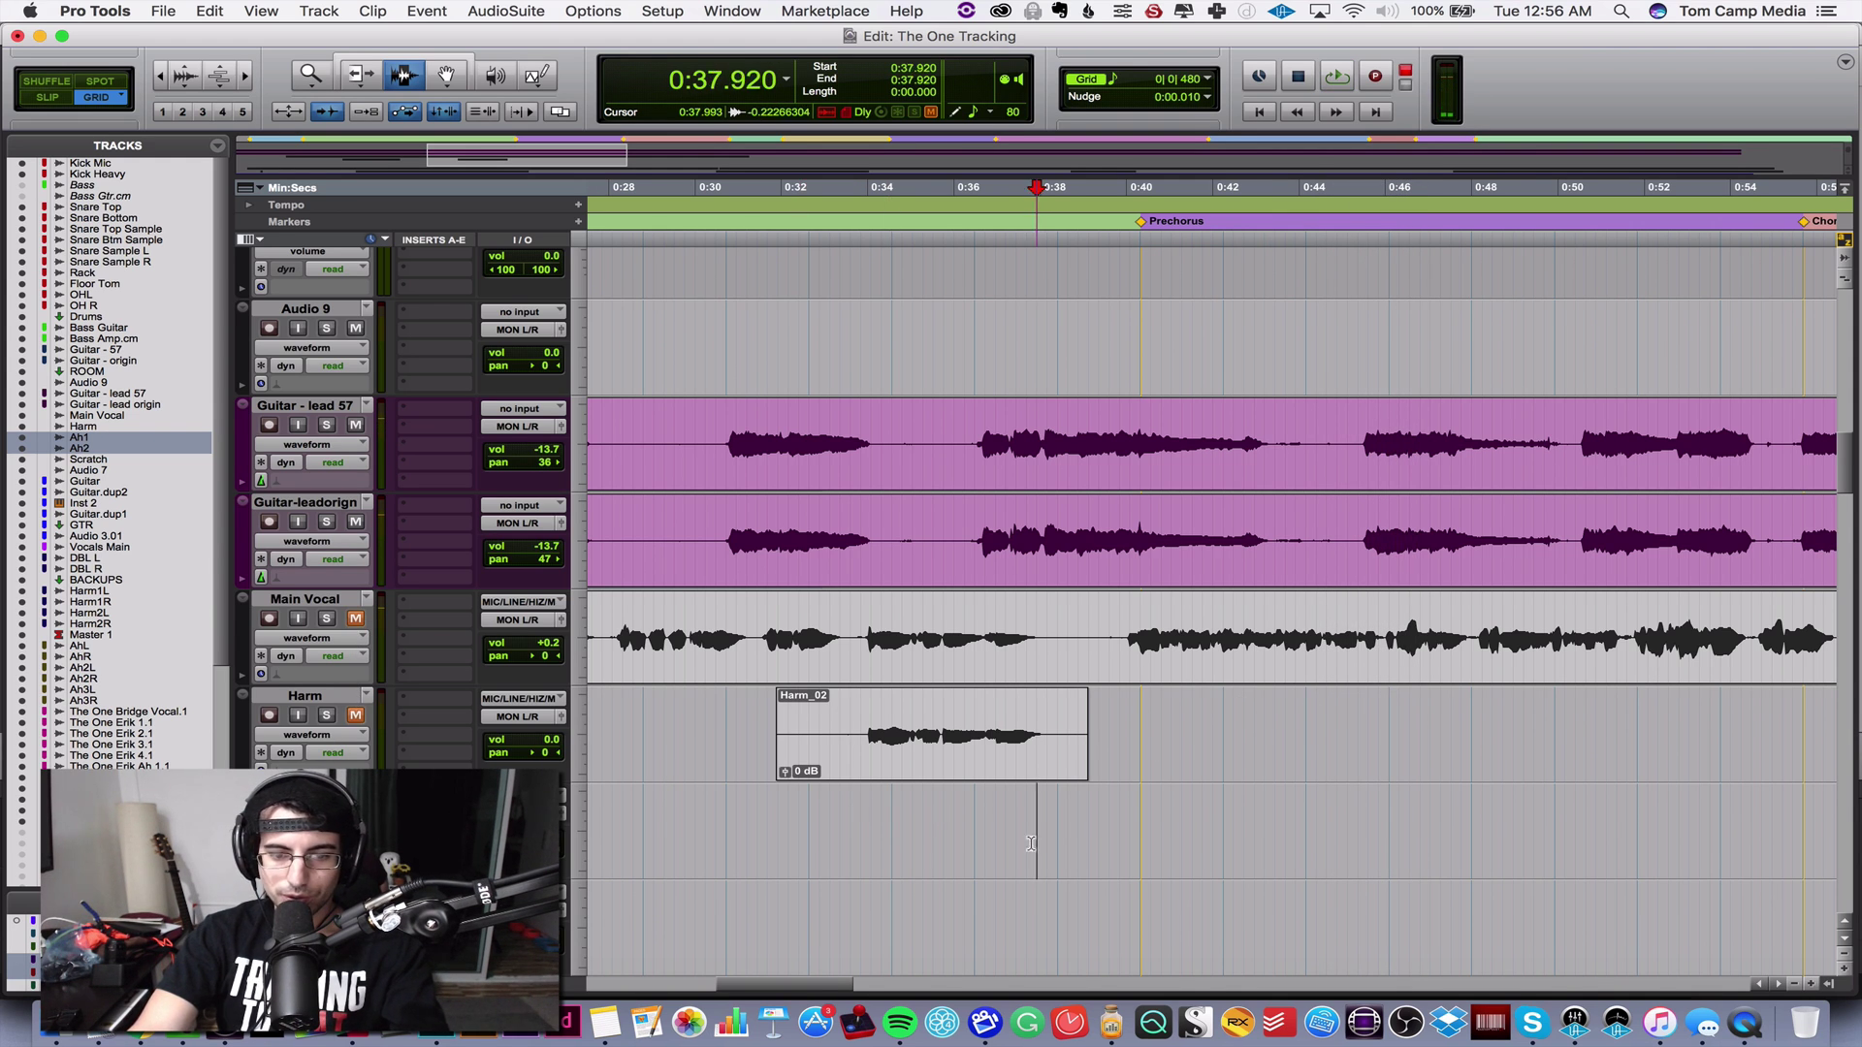
- Record the prechorus backing vocal on the Ah1 track, starting at 0:32.640
left_click(1364, 82)
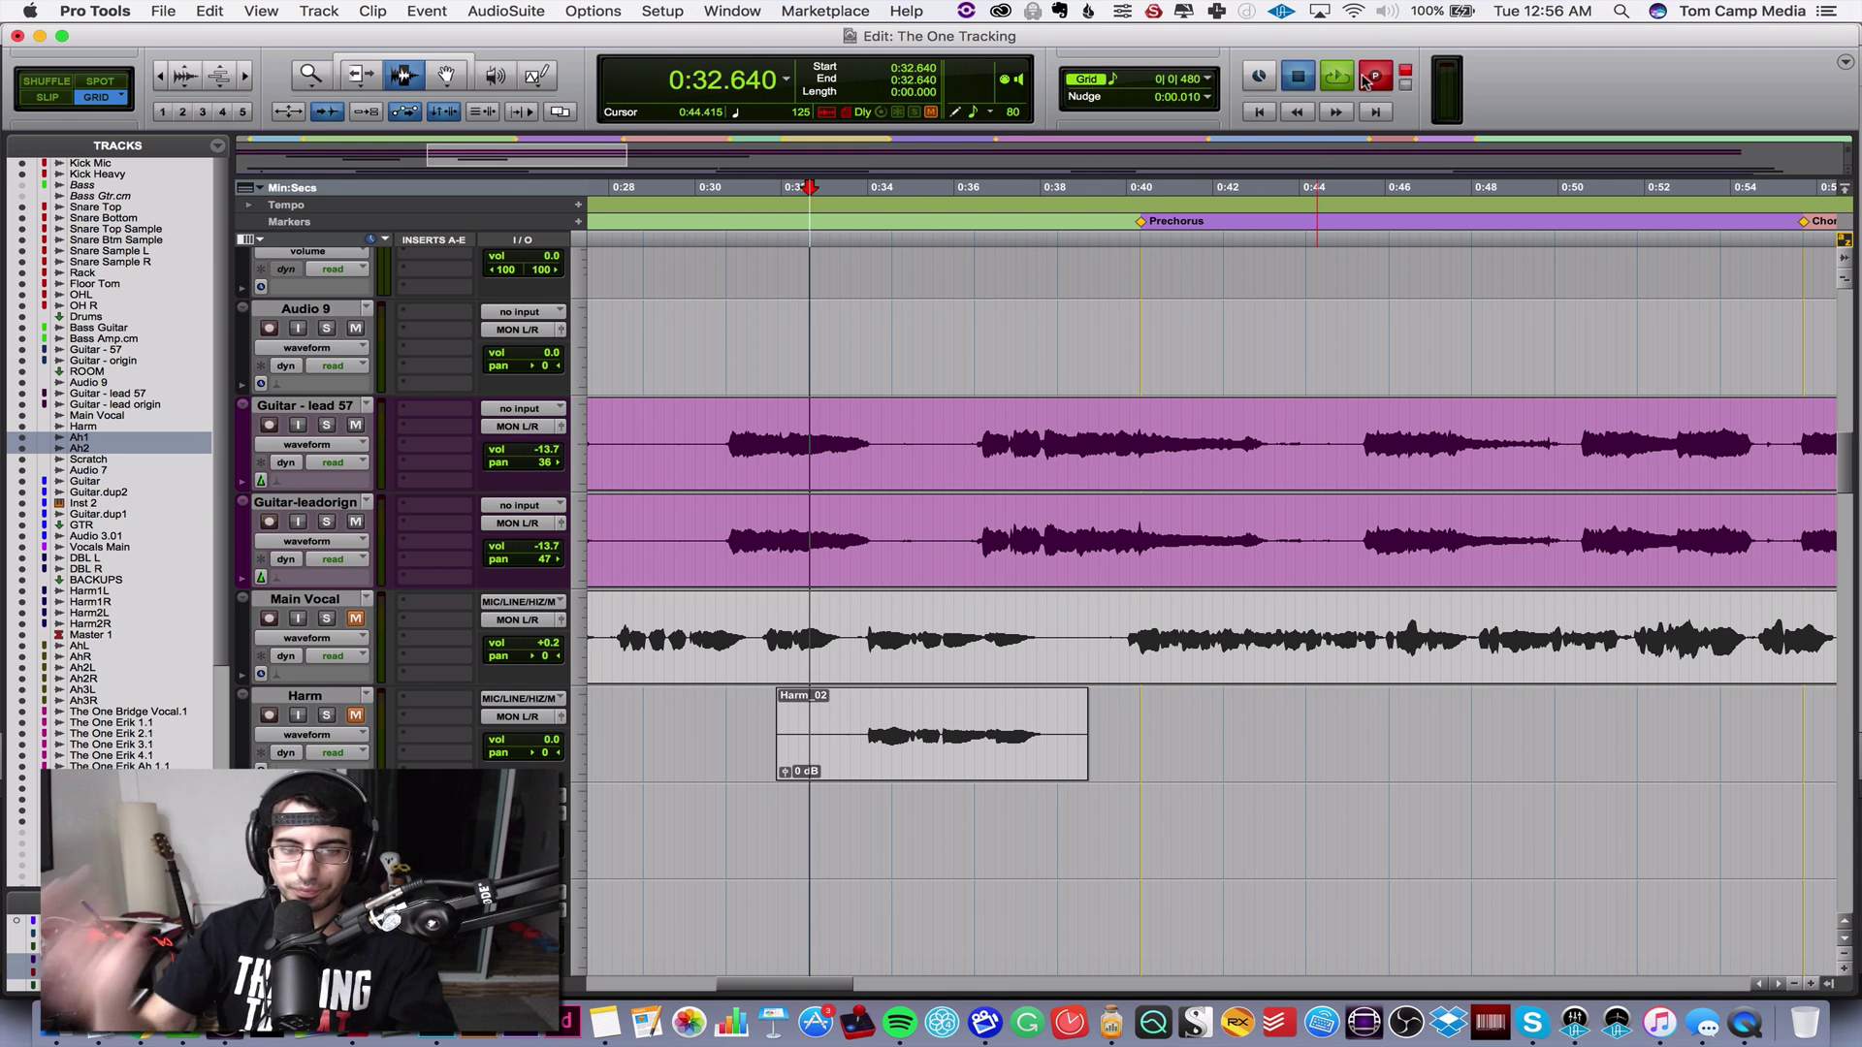
key("space")
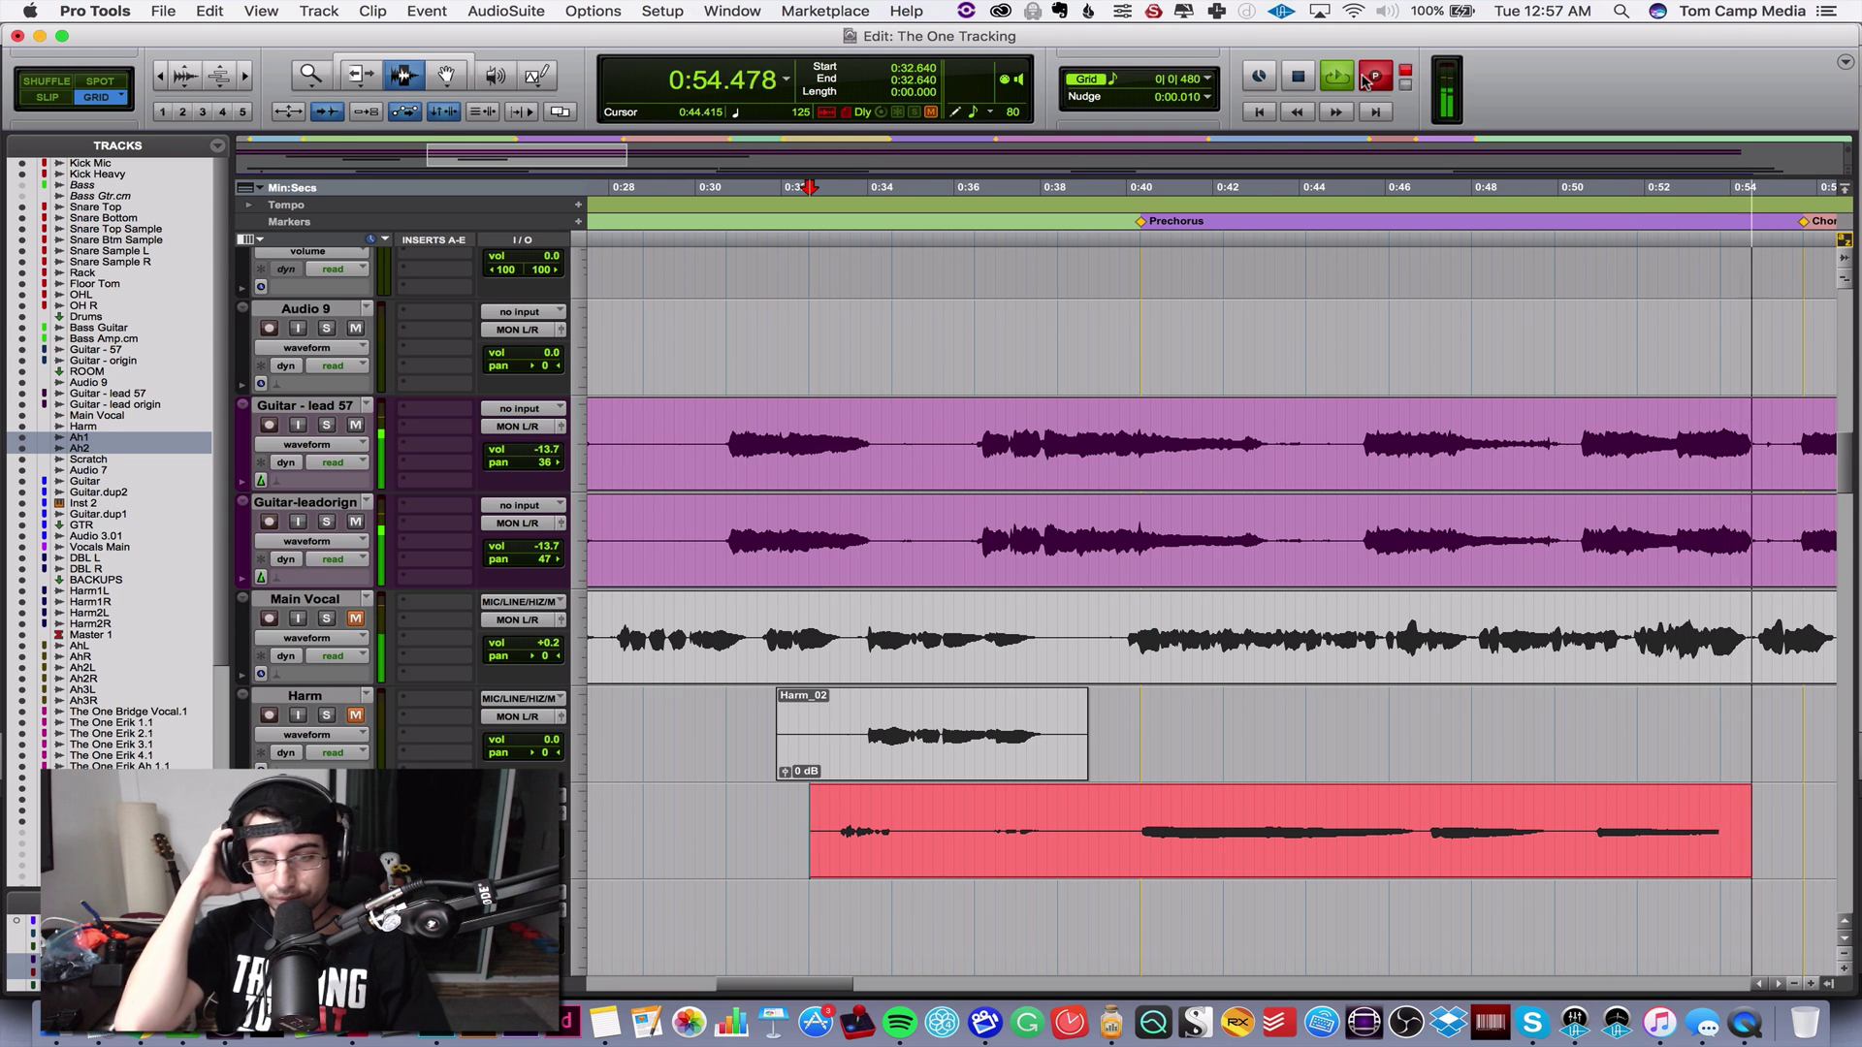
key("space")
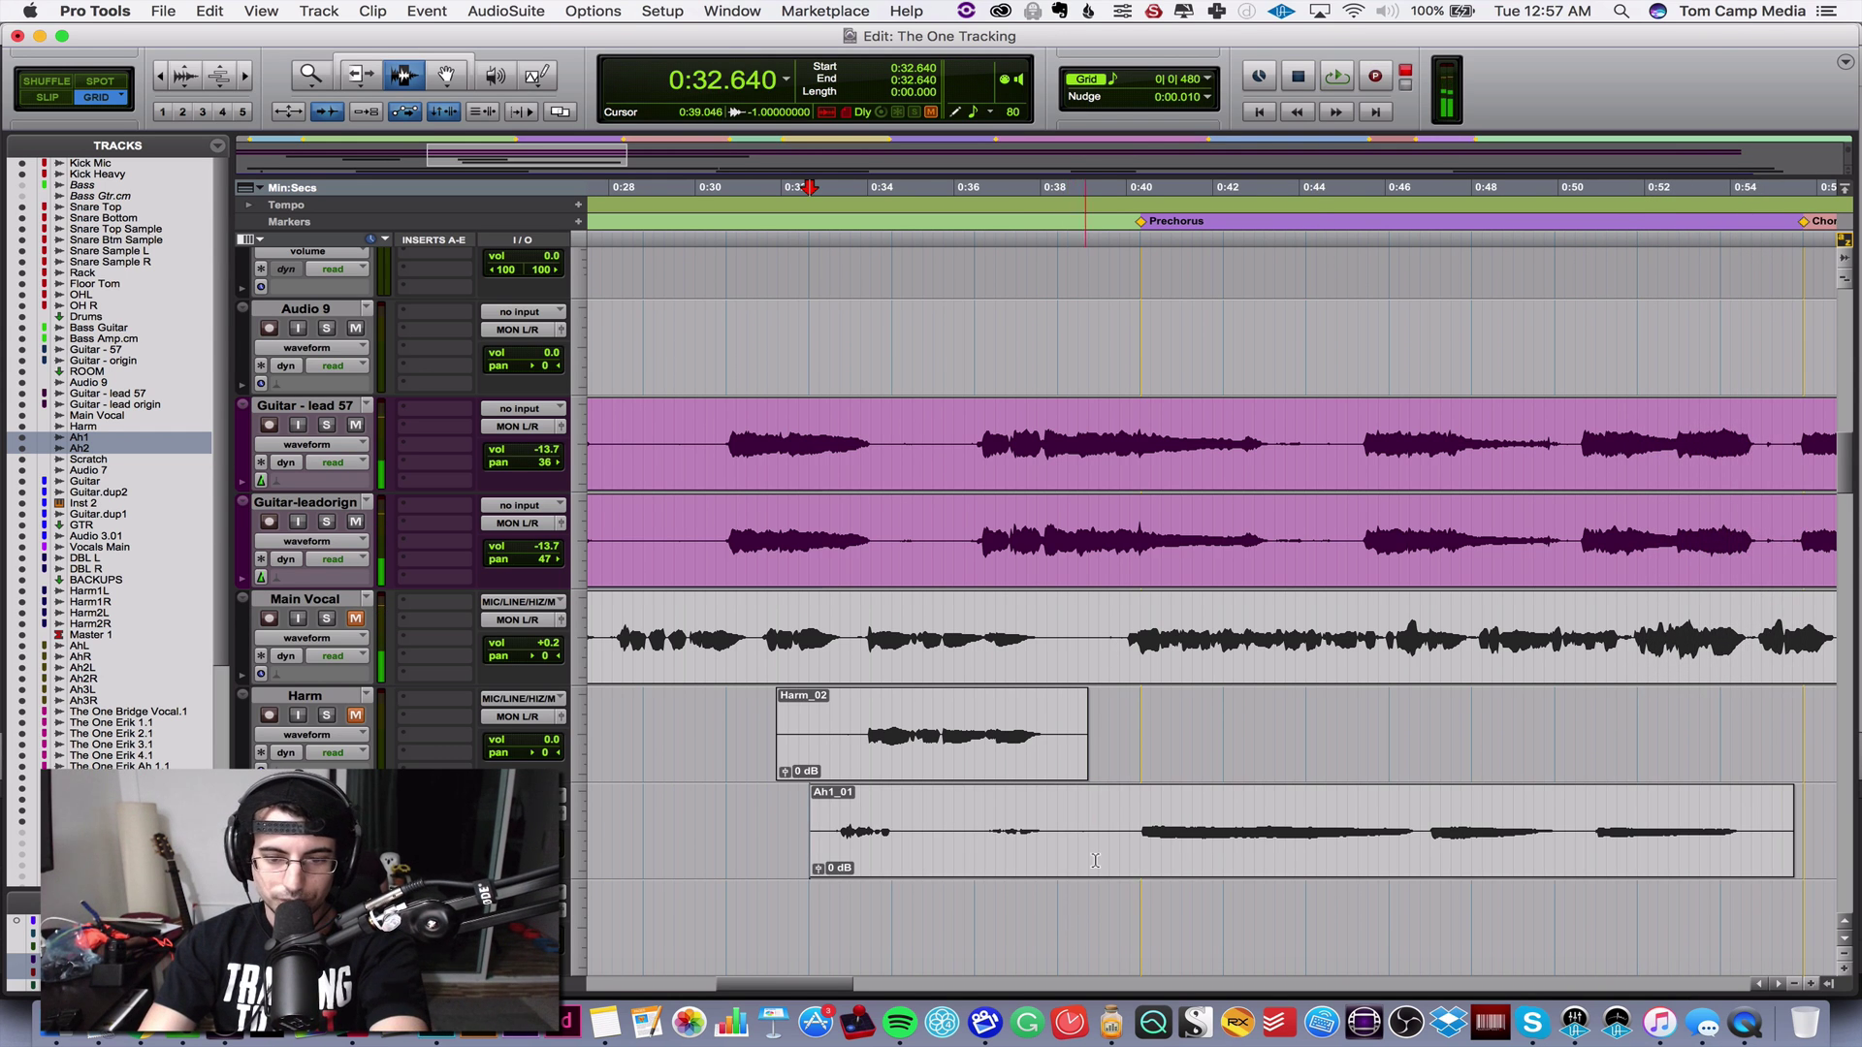
- Delete the unwanted opening of the Ah1 clip before about 0:39, and play back the prechorus from 0:40.080
left_click_drag(1095, 860, 788, 860)
key("Delete")
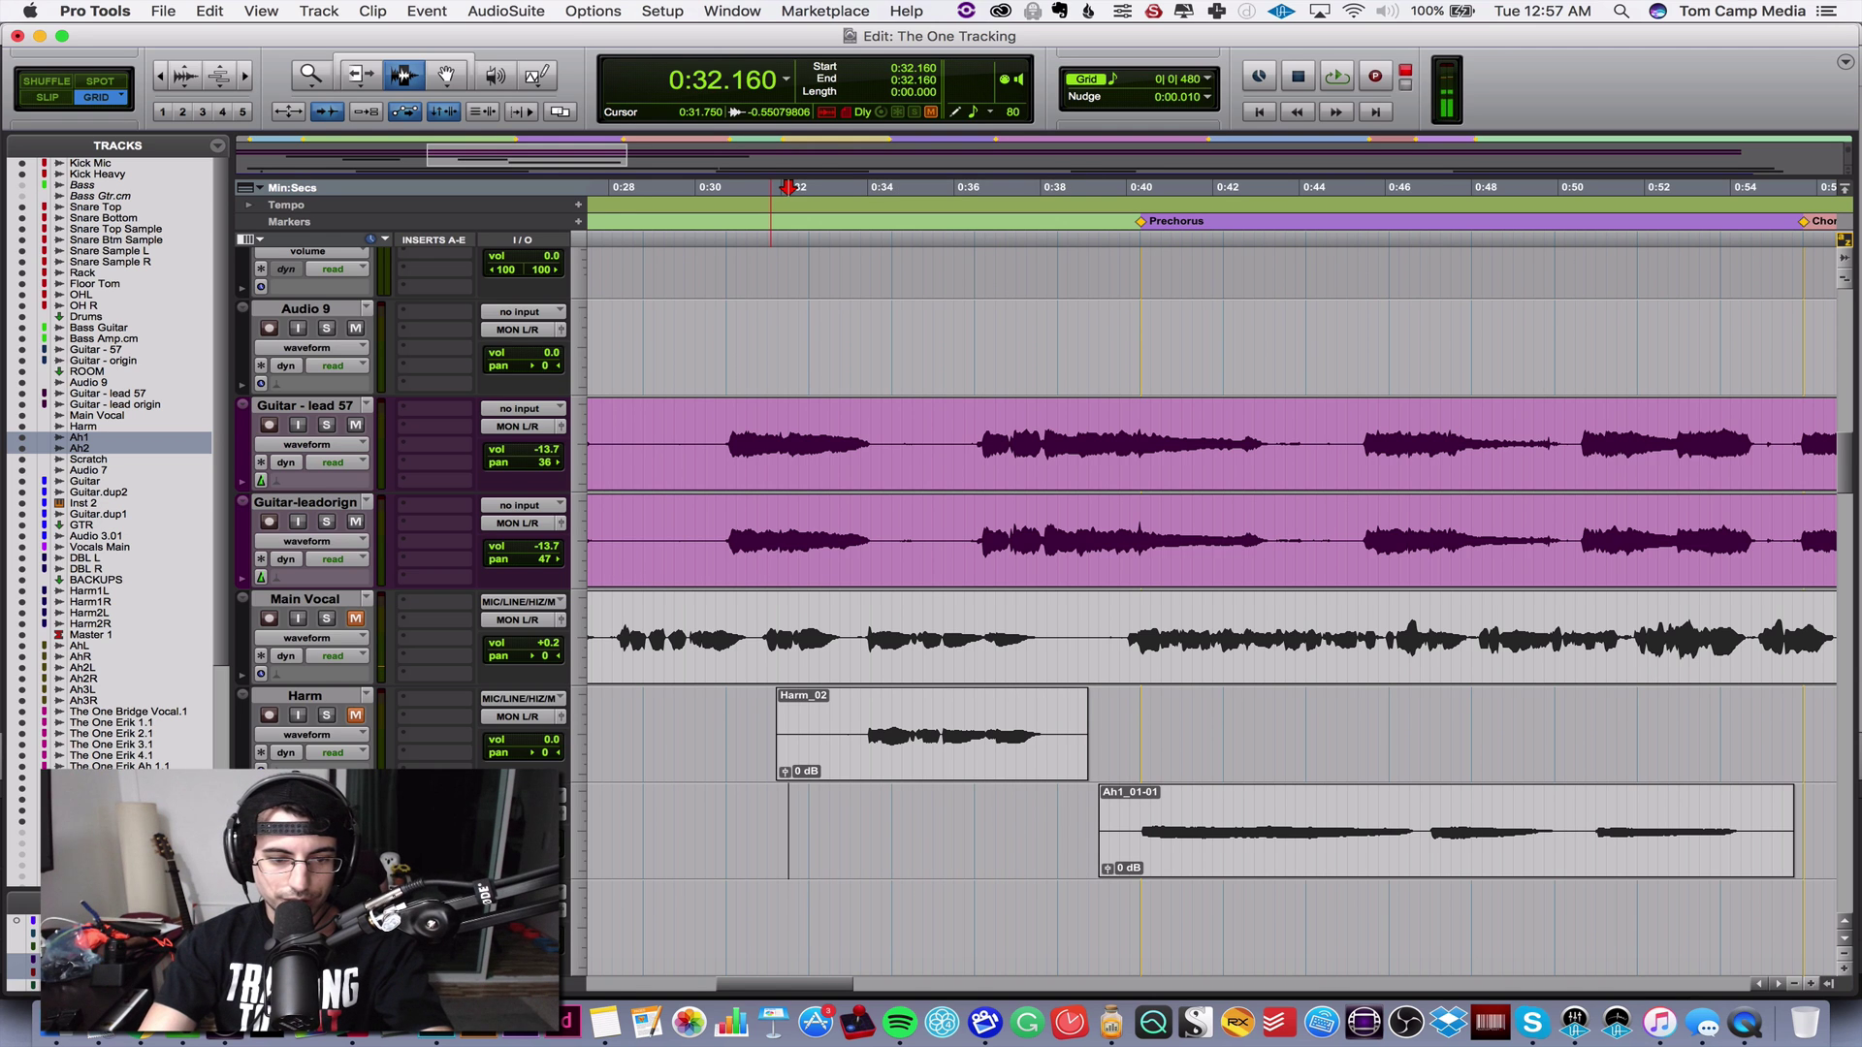
left_click(1143, 831)
key("space")
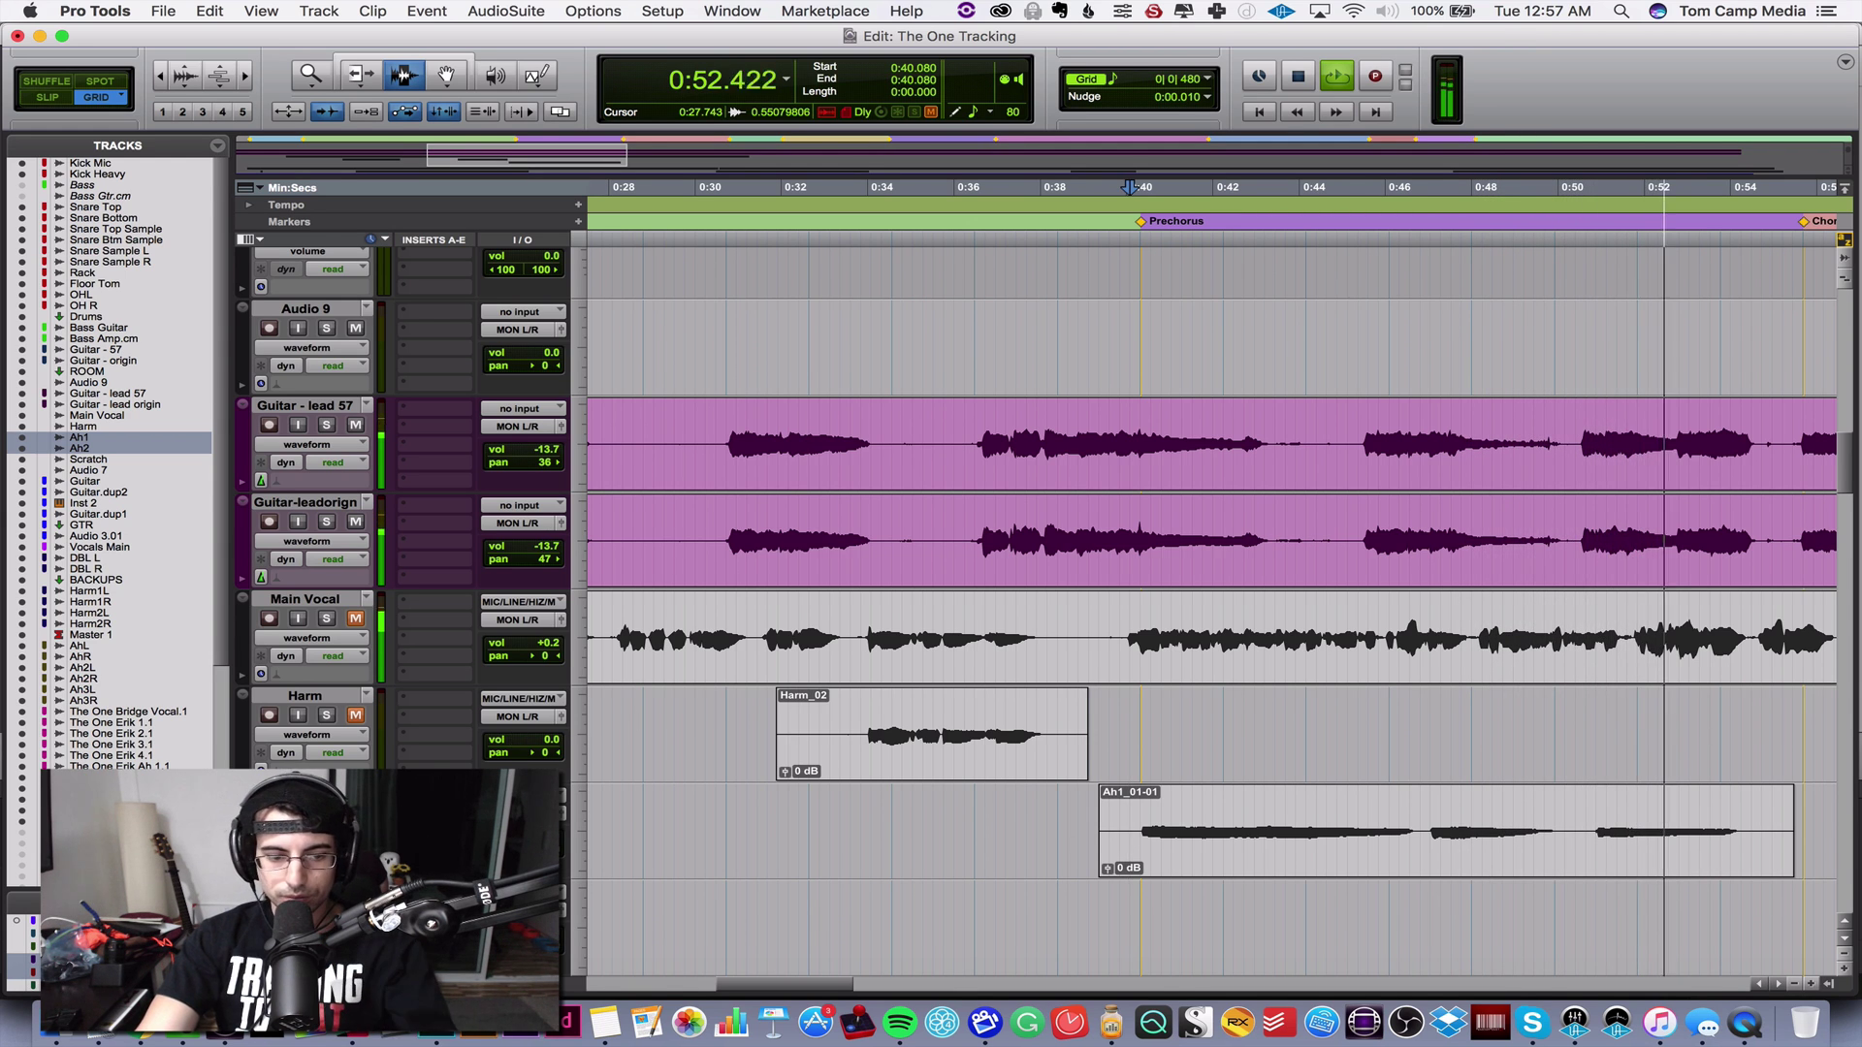
- Nudge the Ah1 clip slightly earlier and play back the prechorus from 0:39.600
key("space")
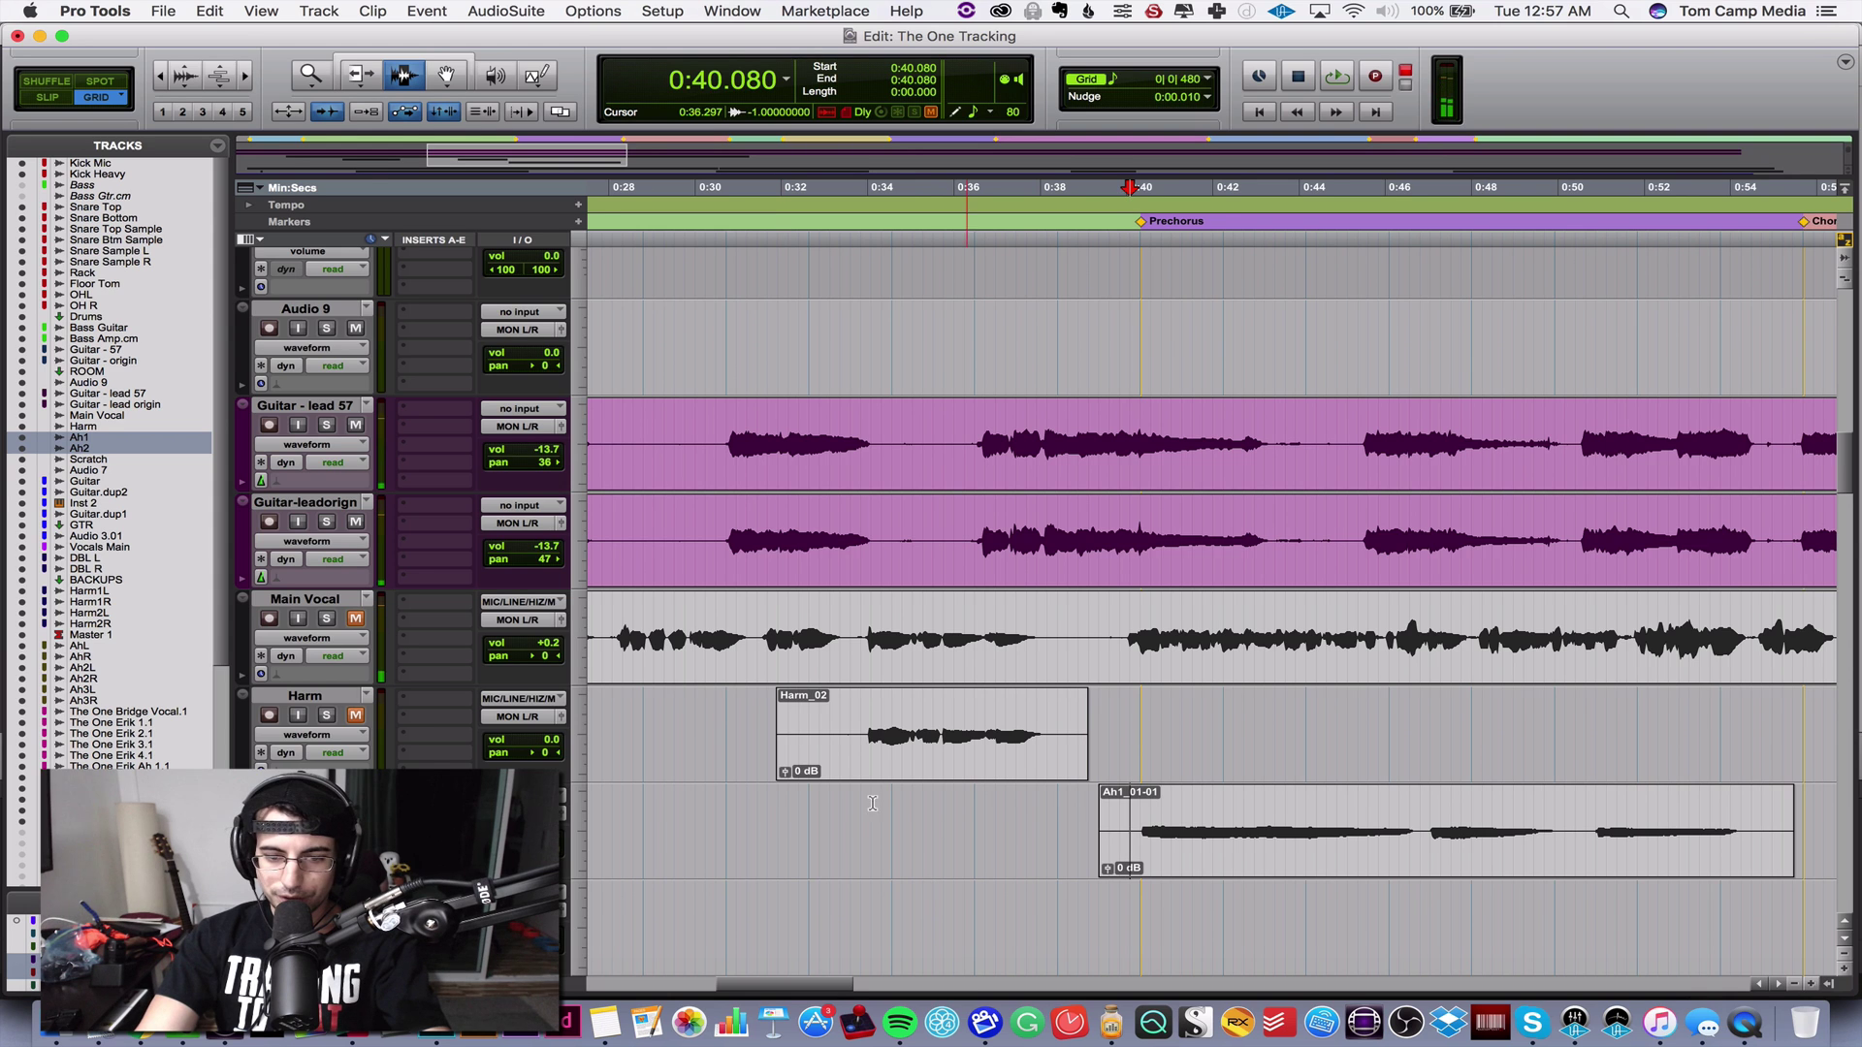
double_click(1165, 841)
left_click(1111, 915)
key("space")
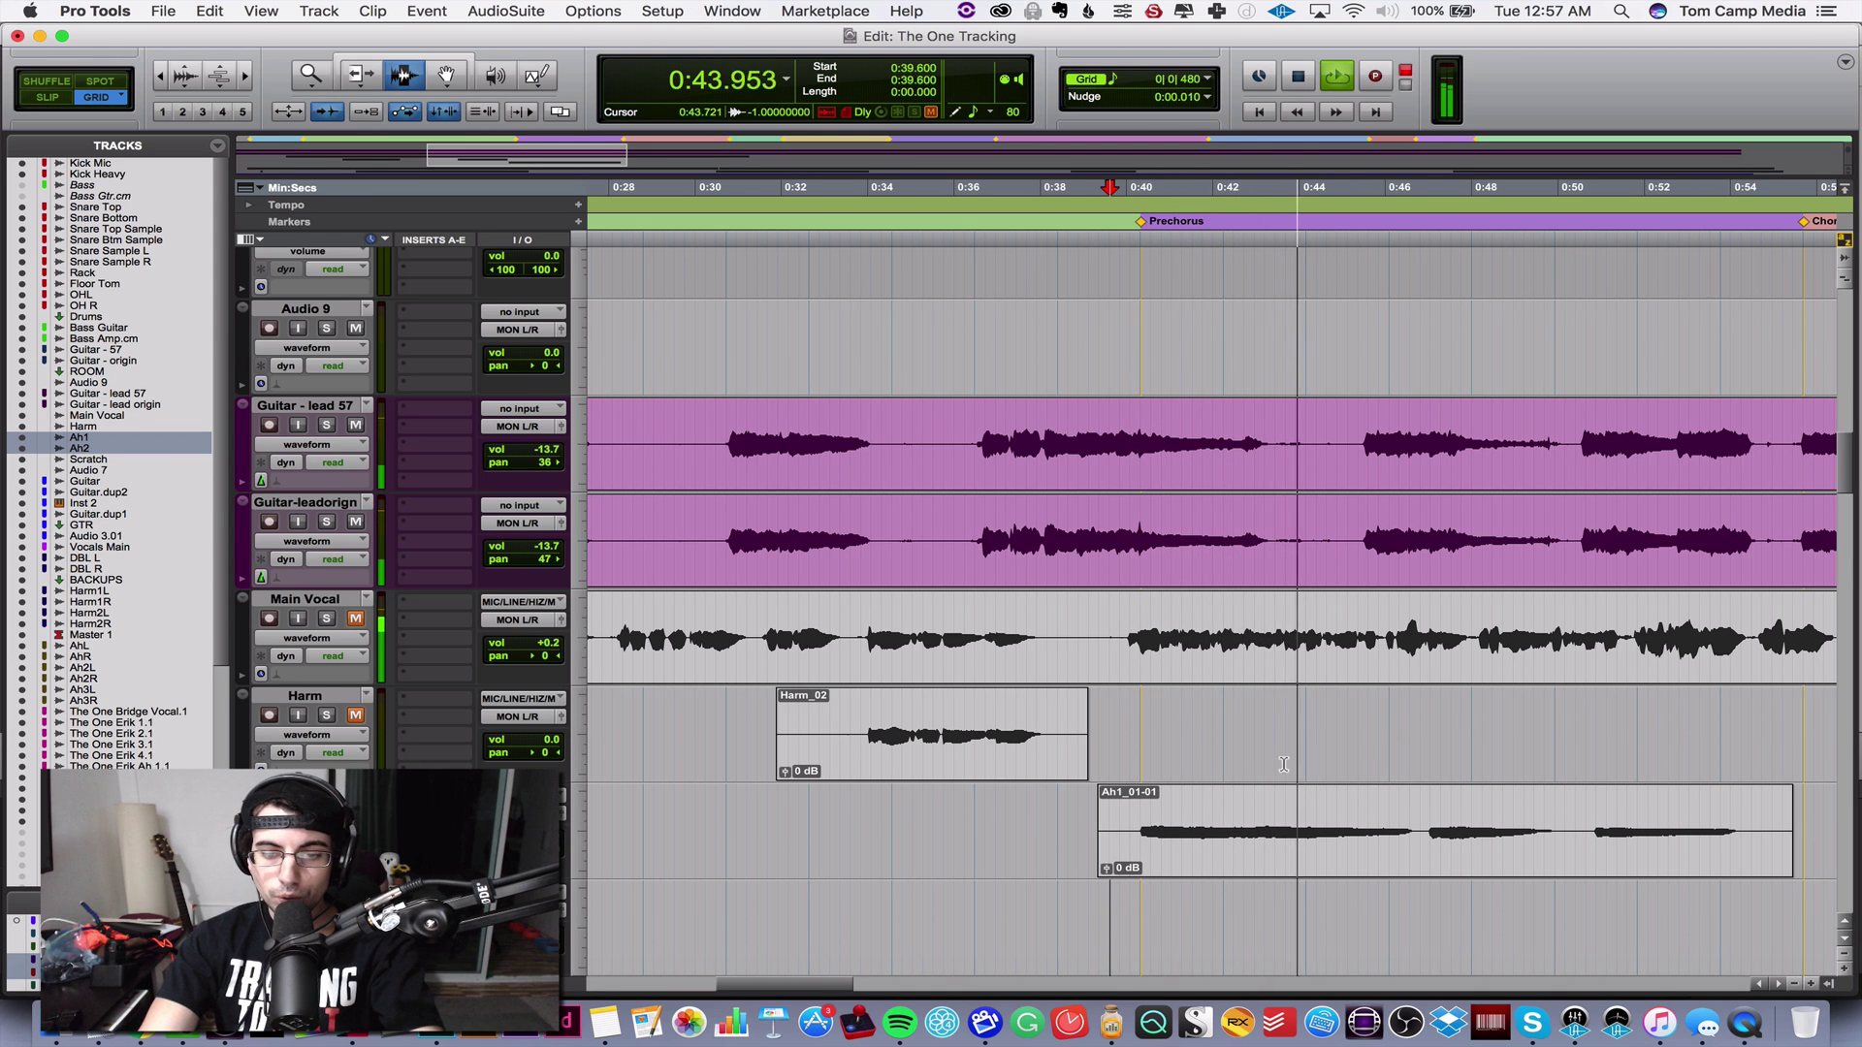
key("space")
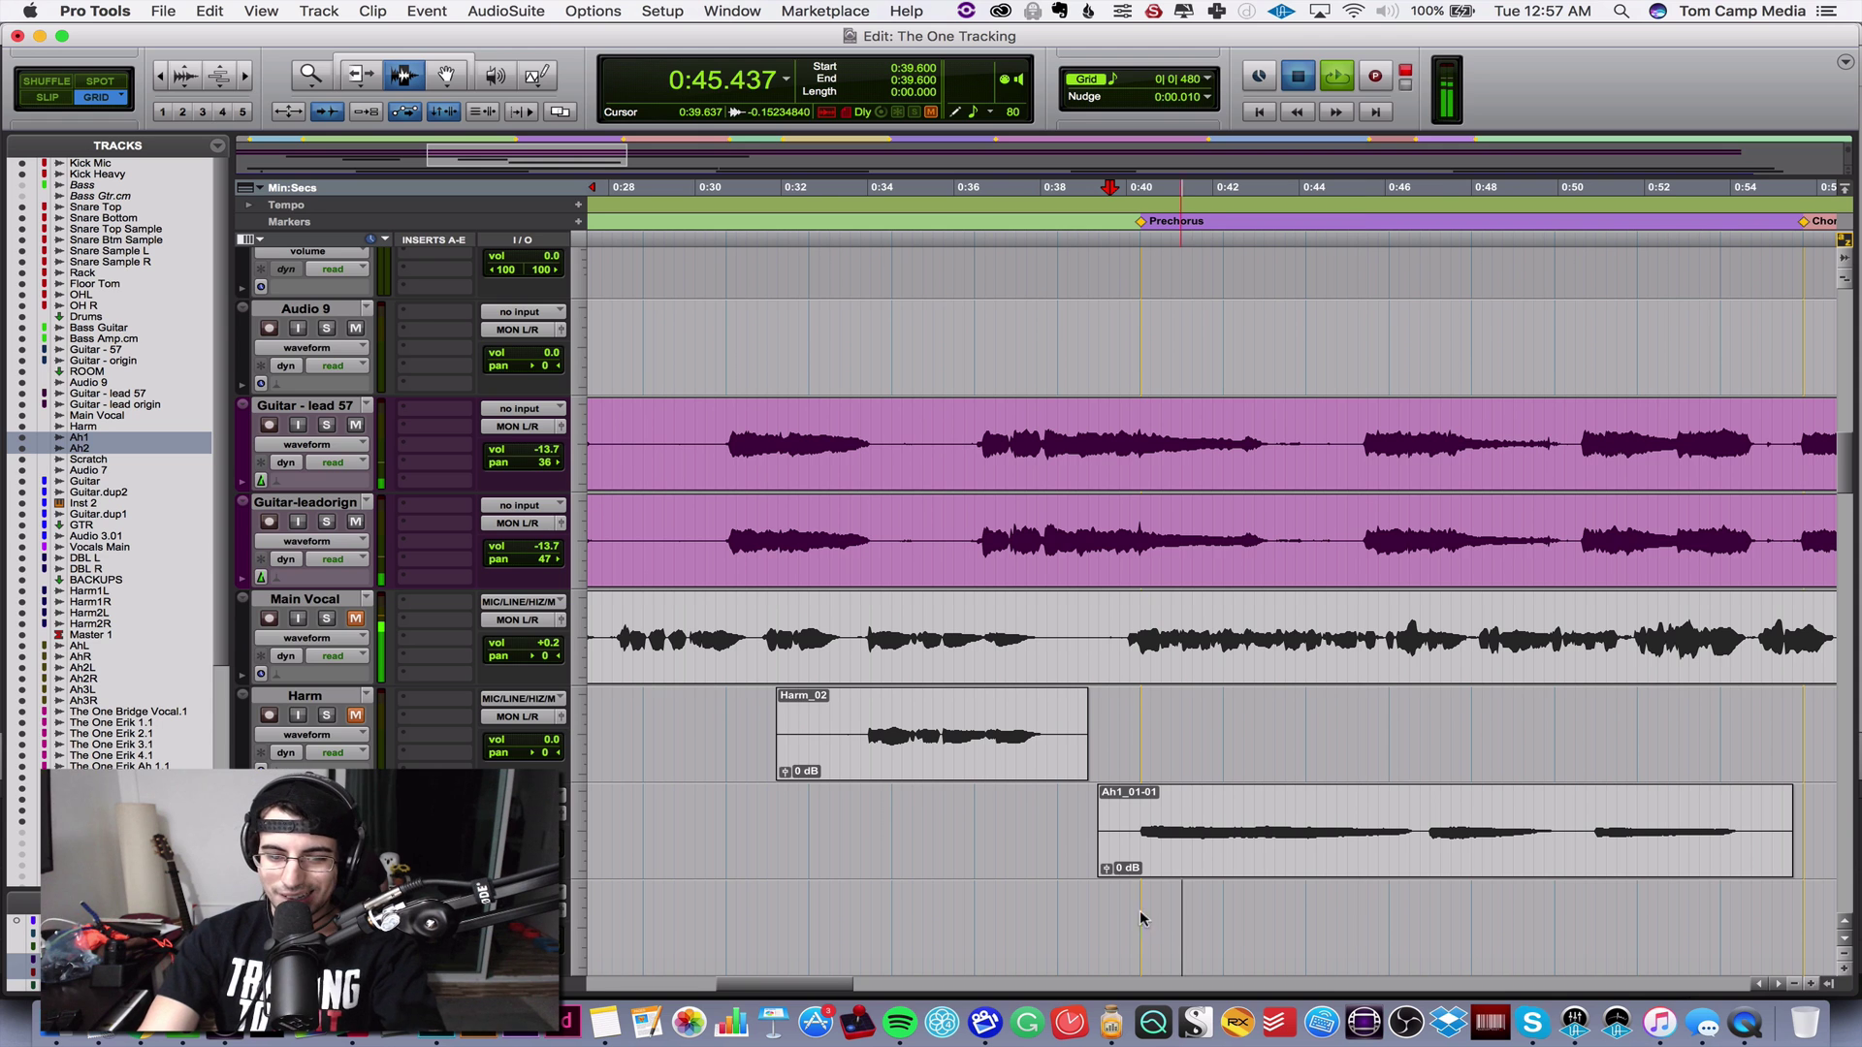
- Save the session and lower the Ah1 track's volume to -11.0 while playing back the prechorus from 0:40.320
left_click(1140, 918)
key("super+s")
key("r")
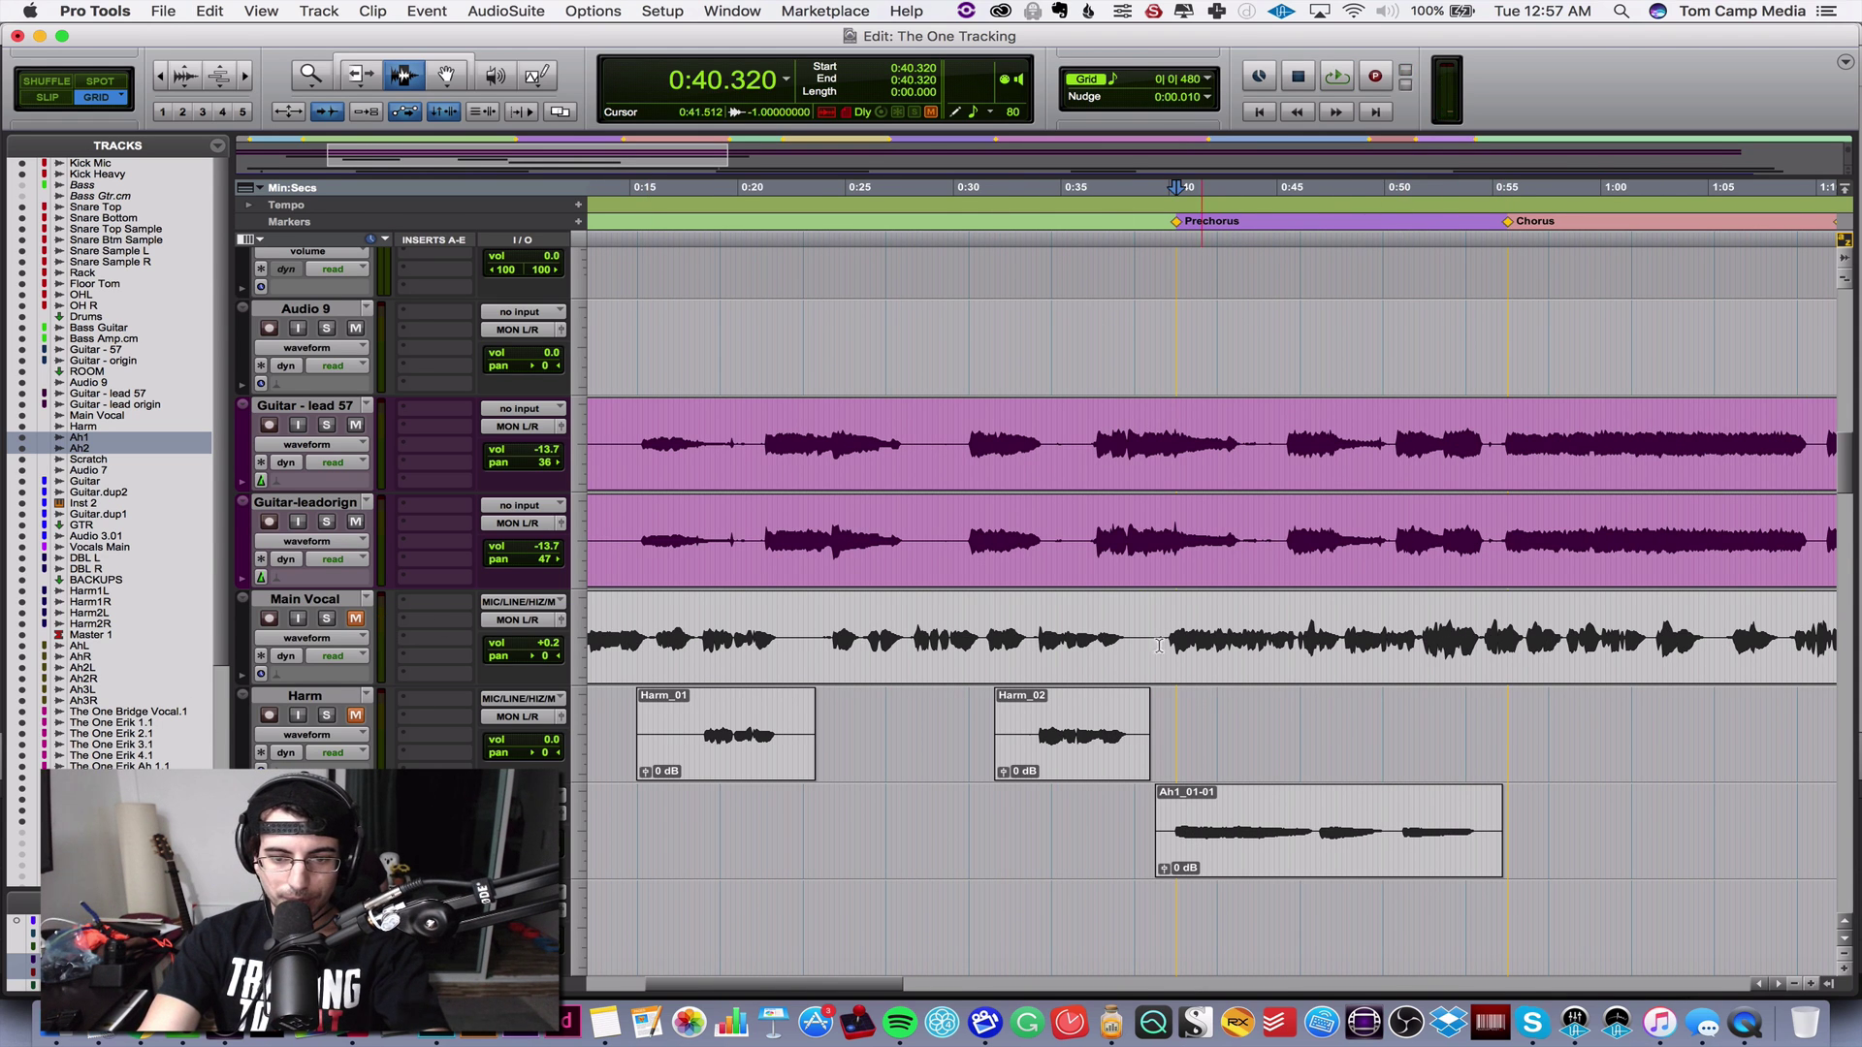
key("space")
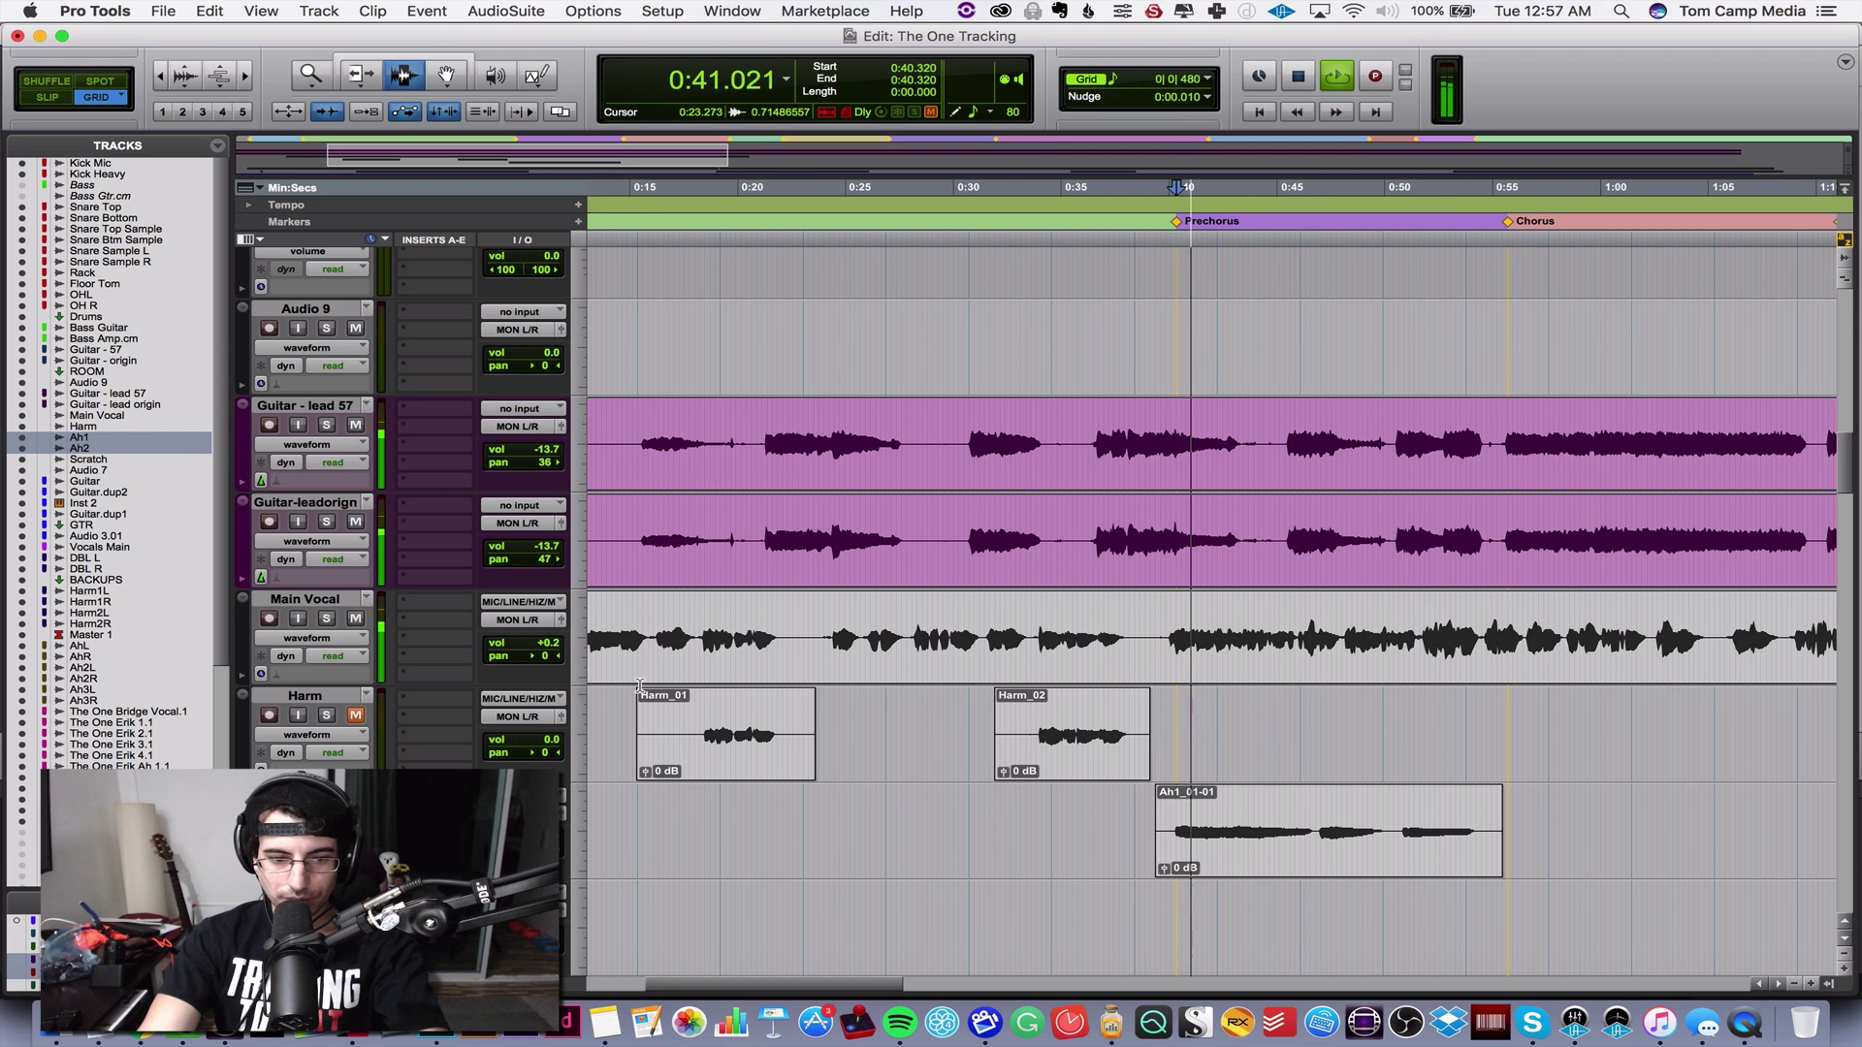
key("super+equal")
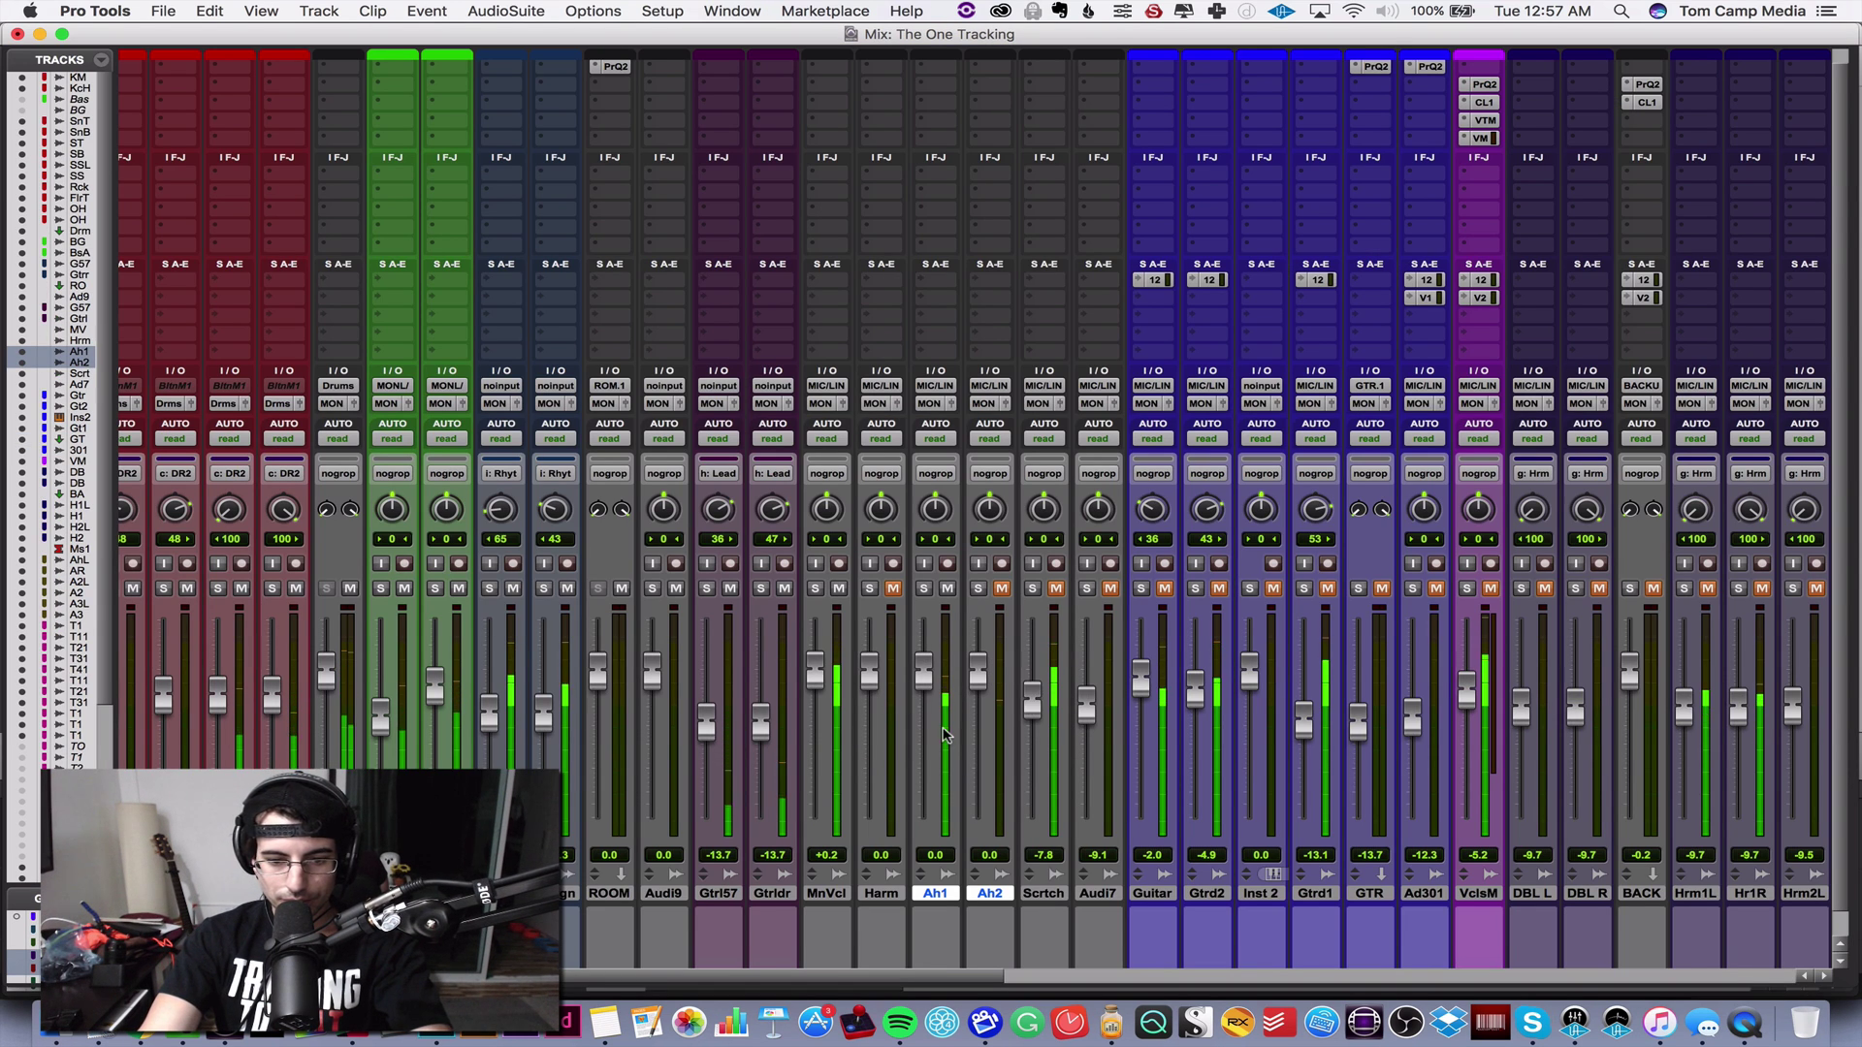
key("space")
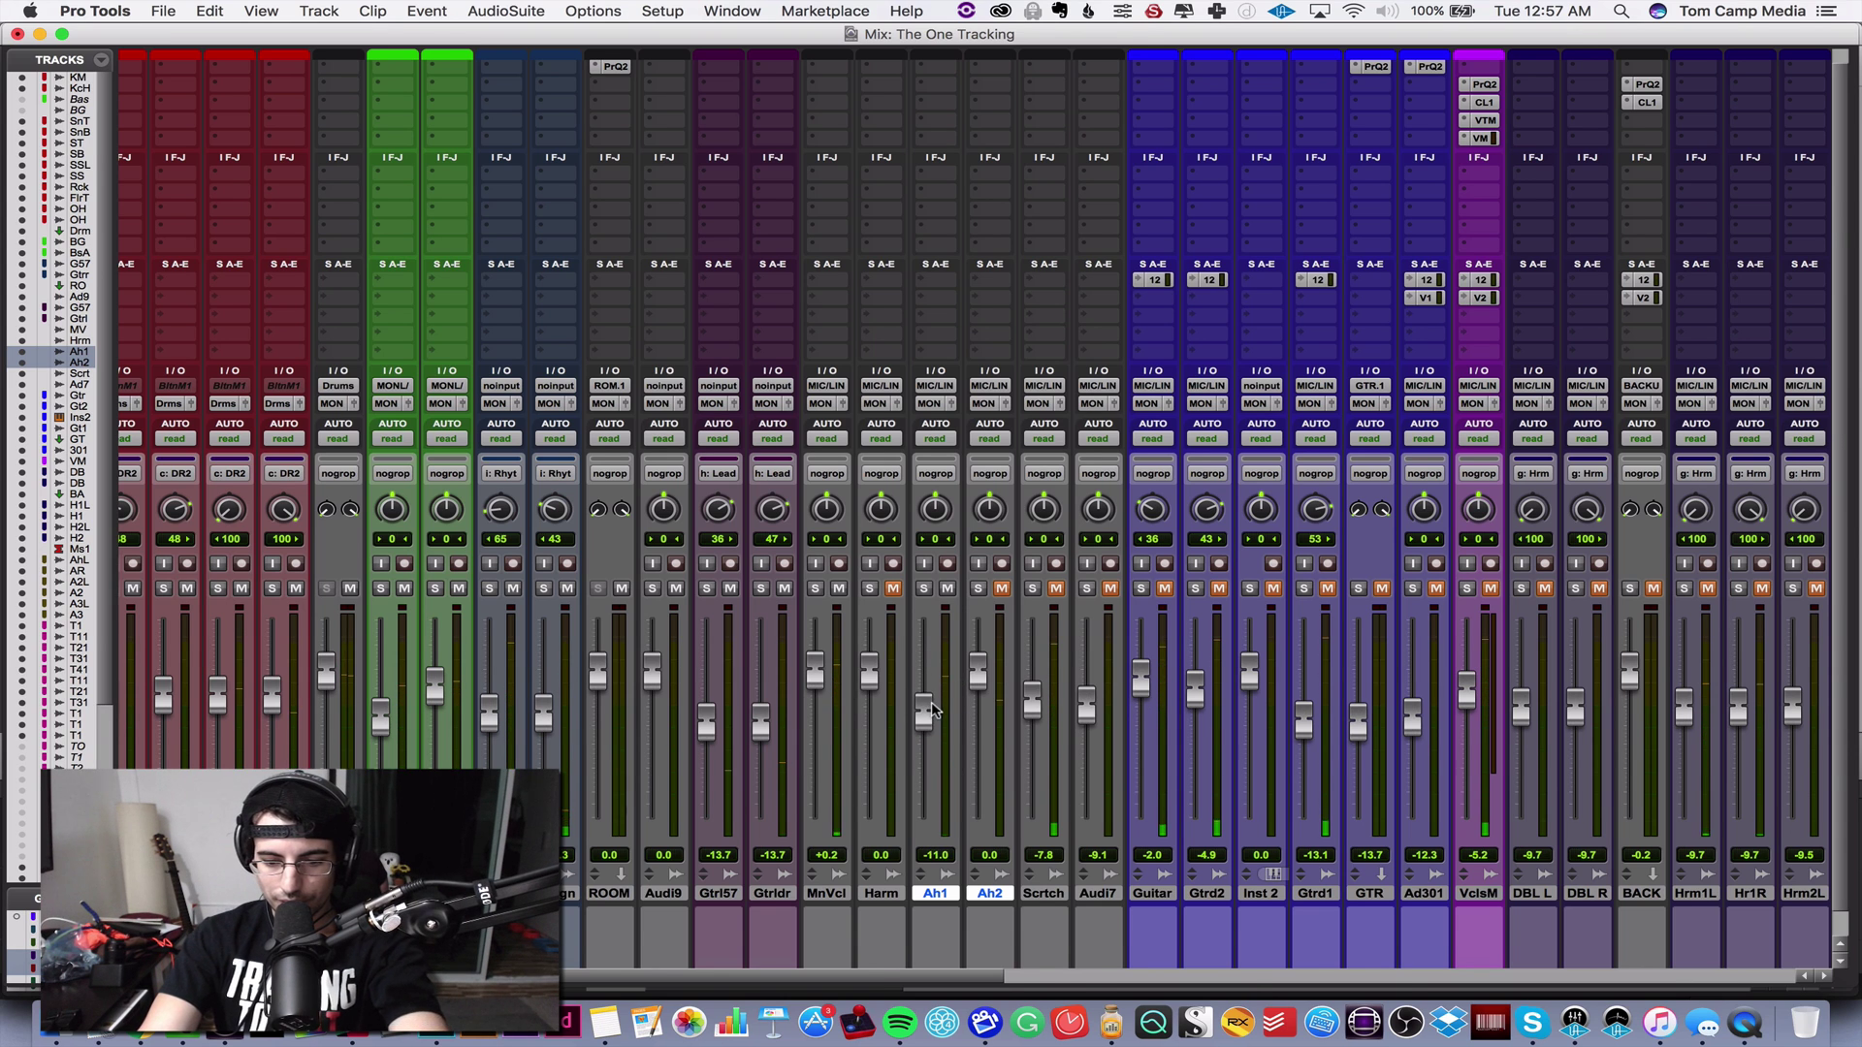
key("super+equal")
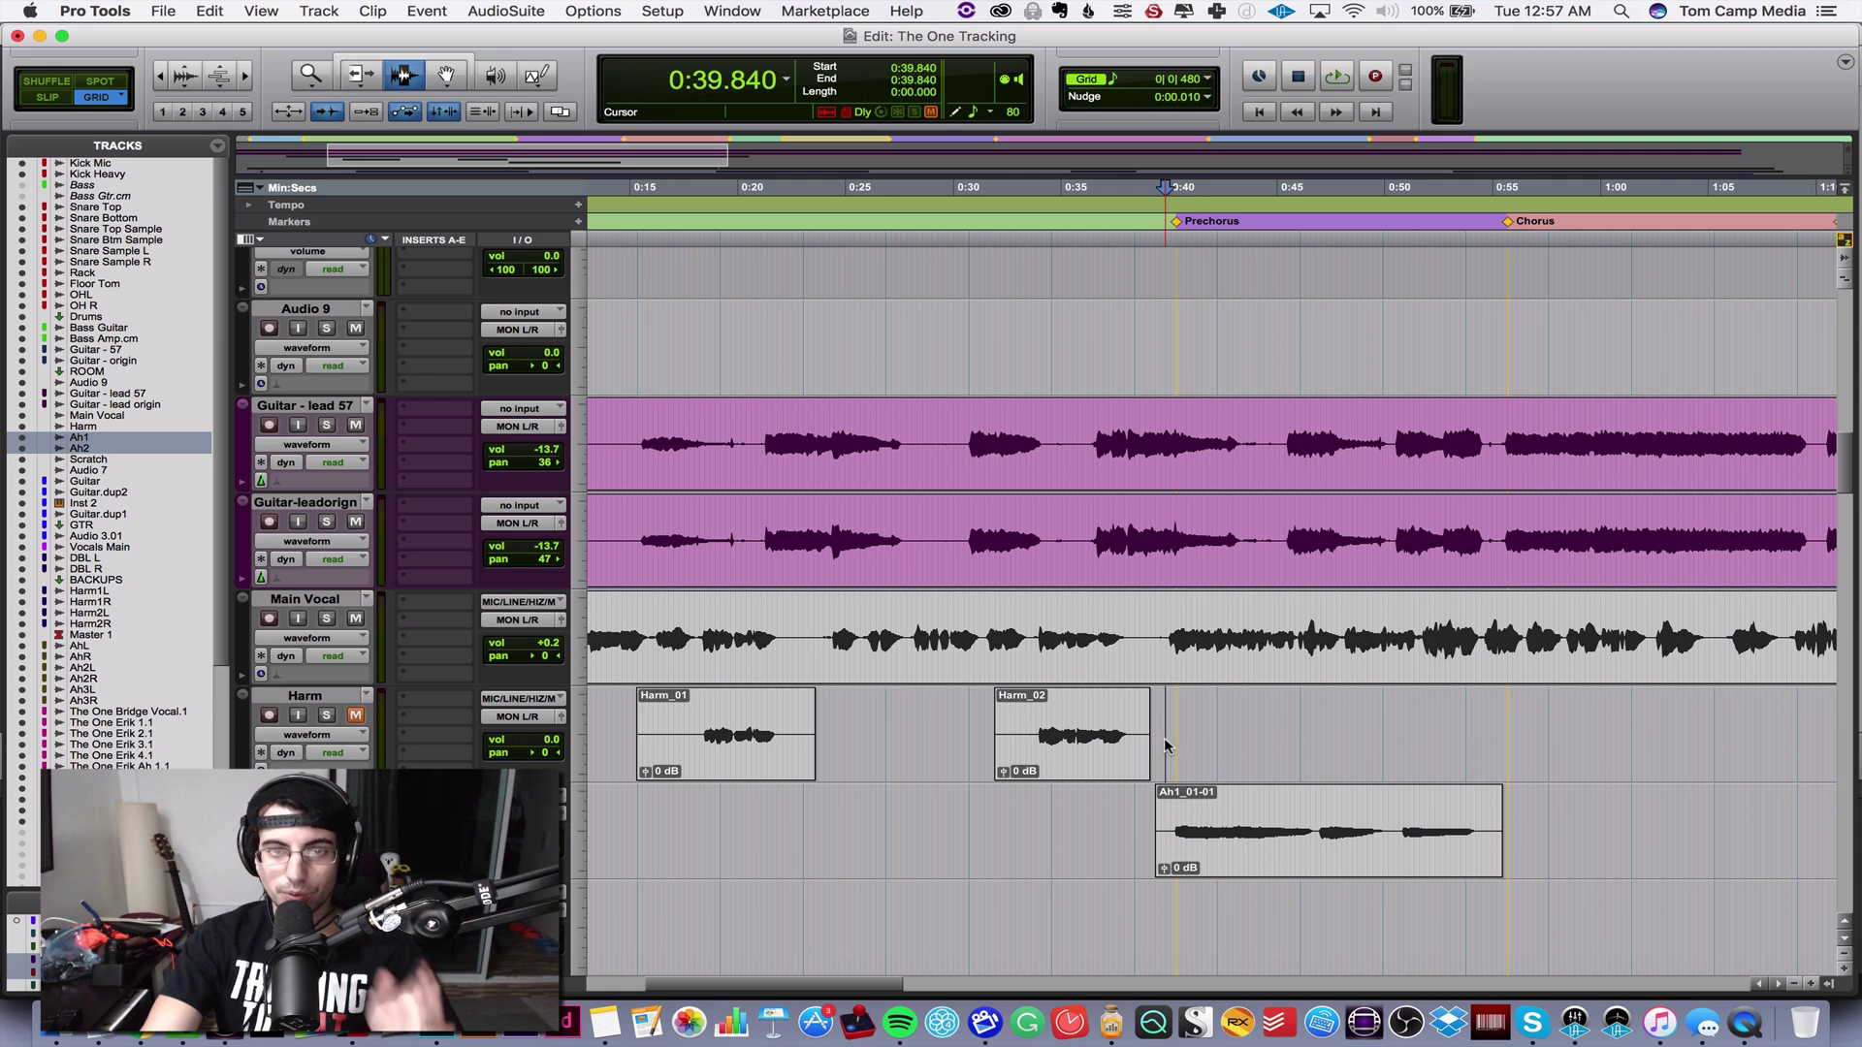
- Record a prechorus harmony on the Harm track, rolling in from 0:39.840 and punching in at about 0:41
key("space")
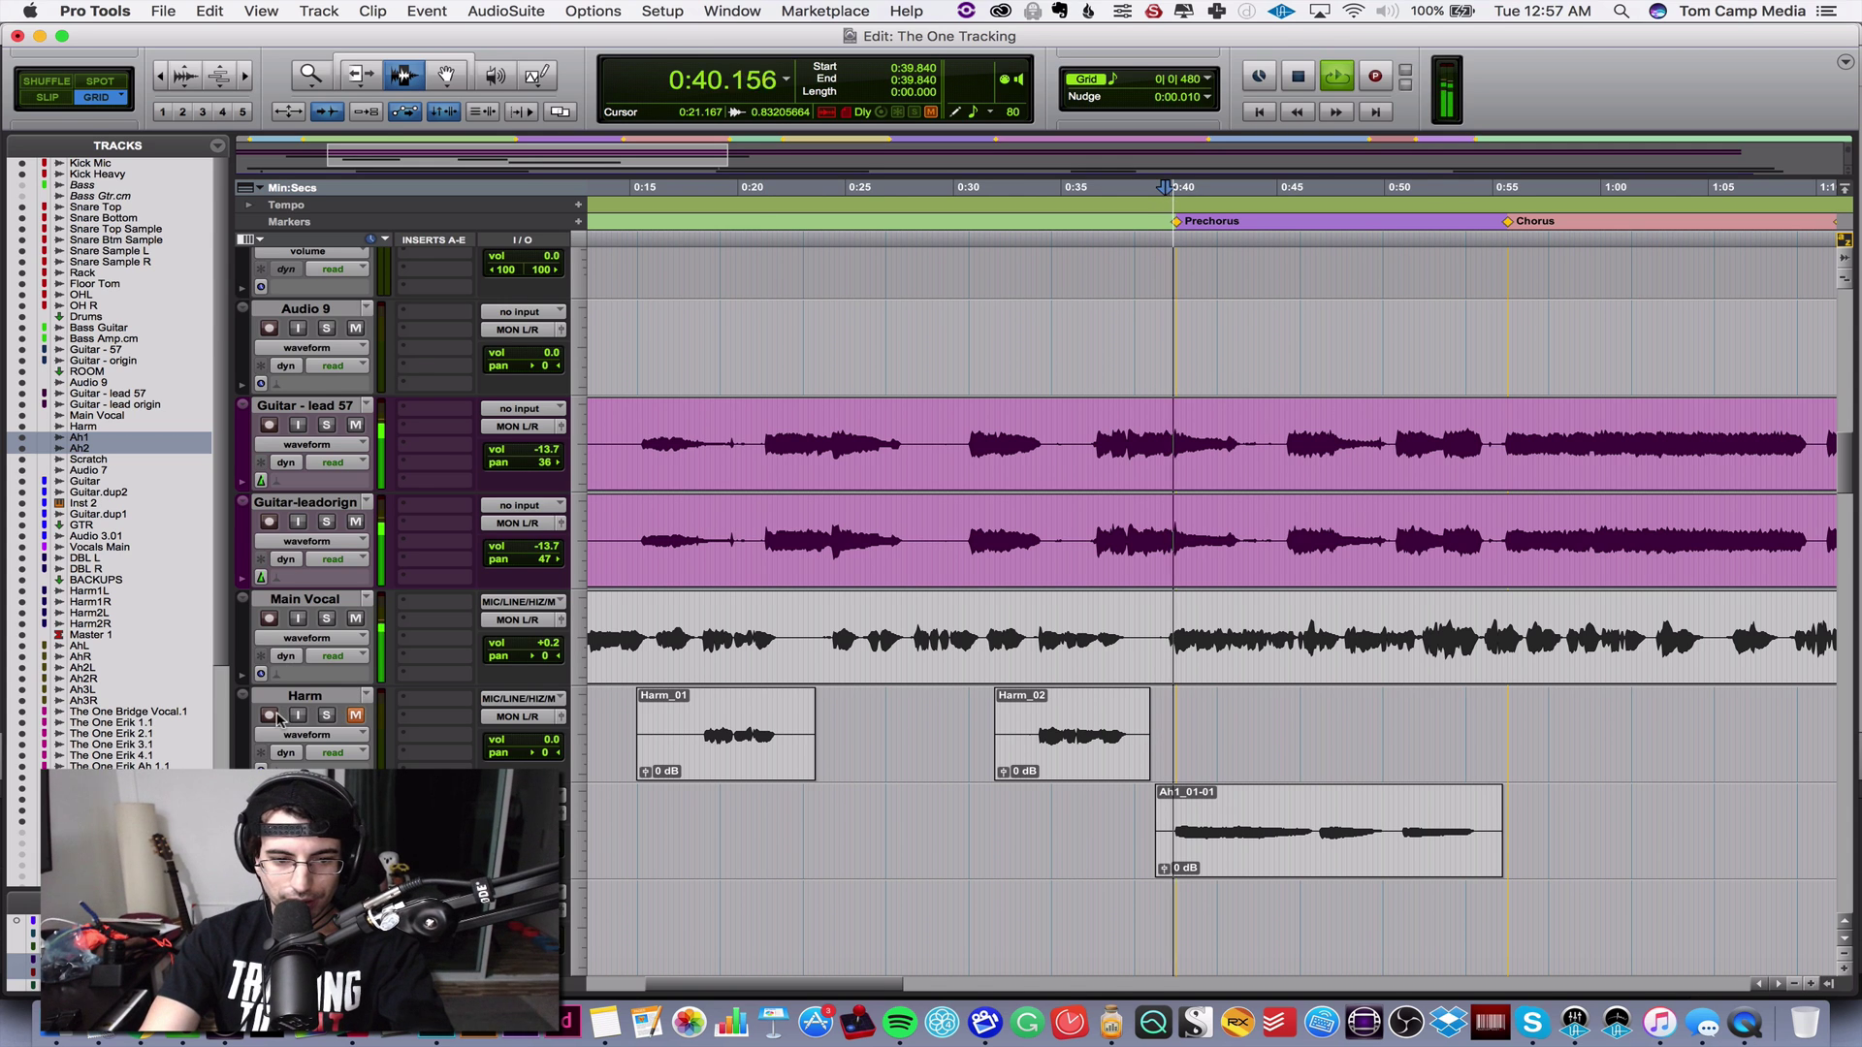
key("space")
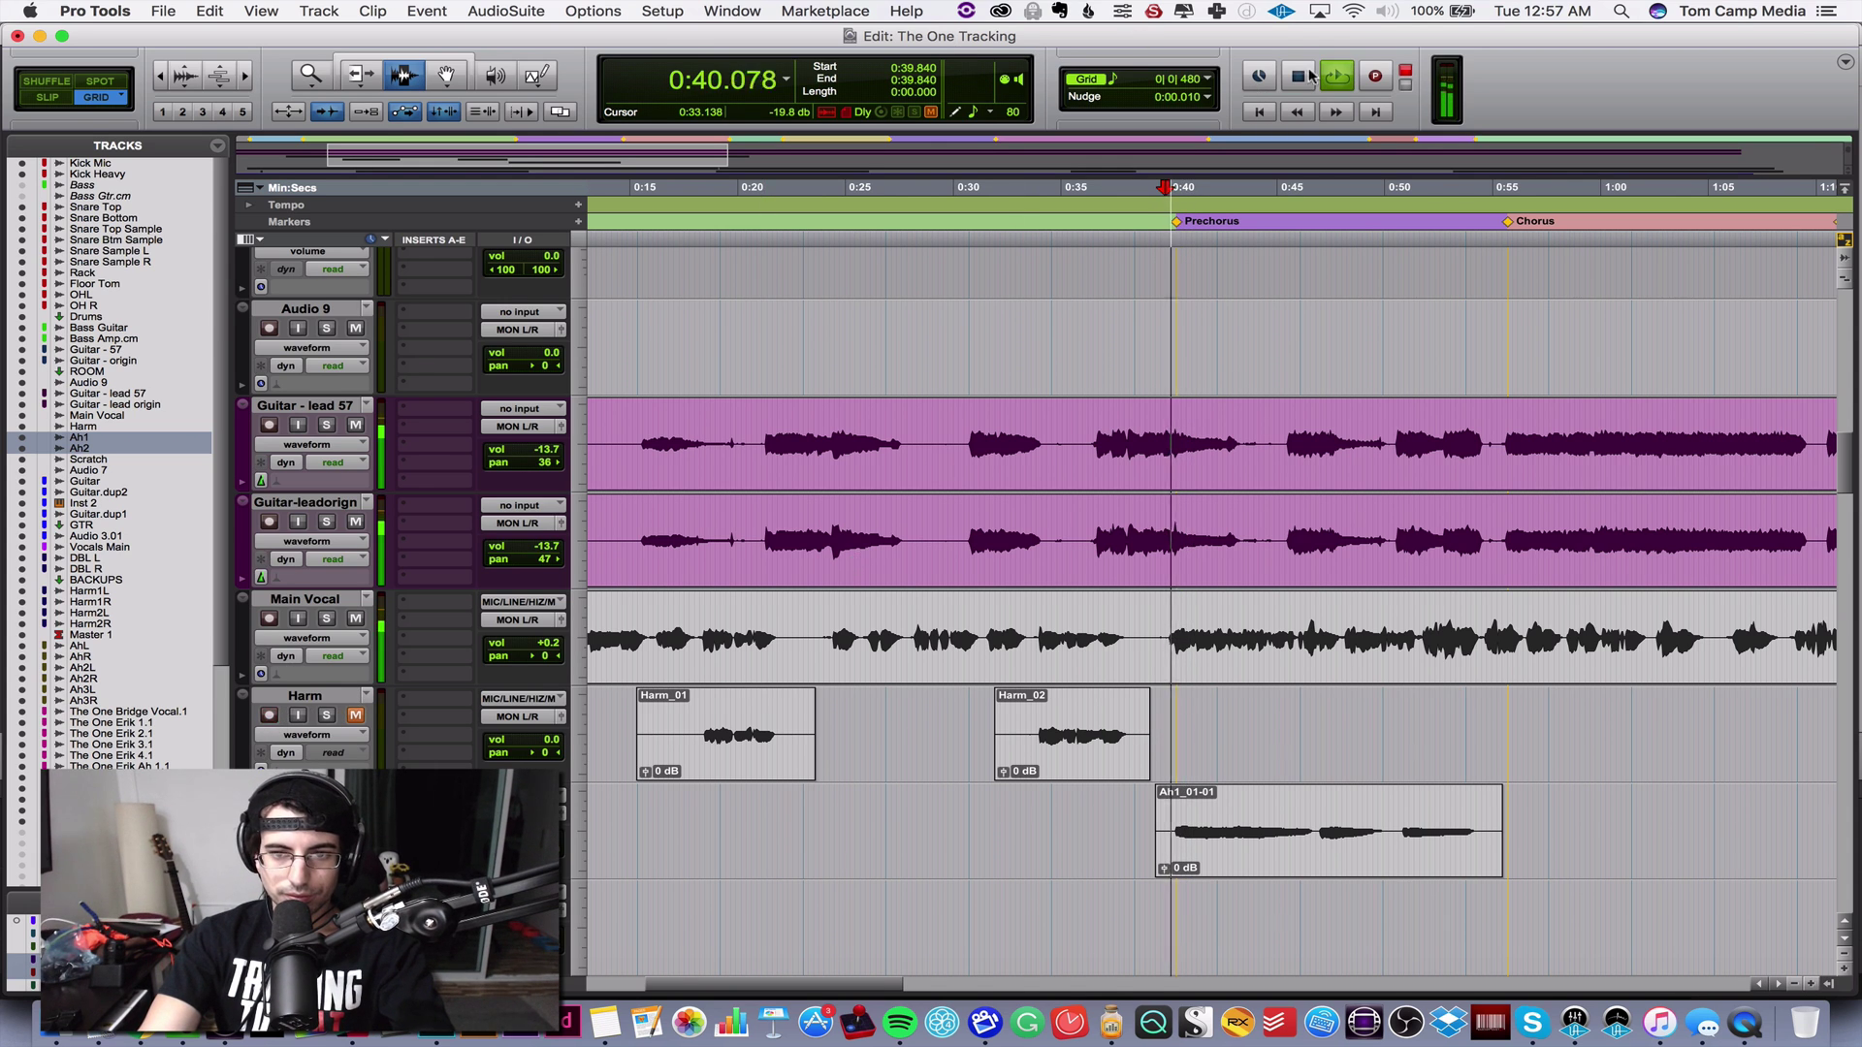
left_click(1375, 76)
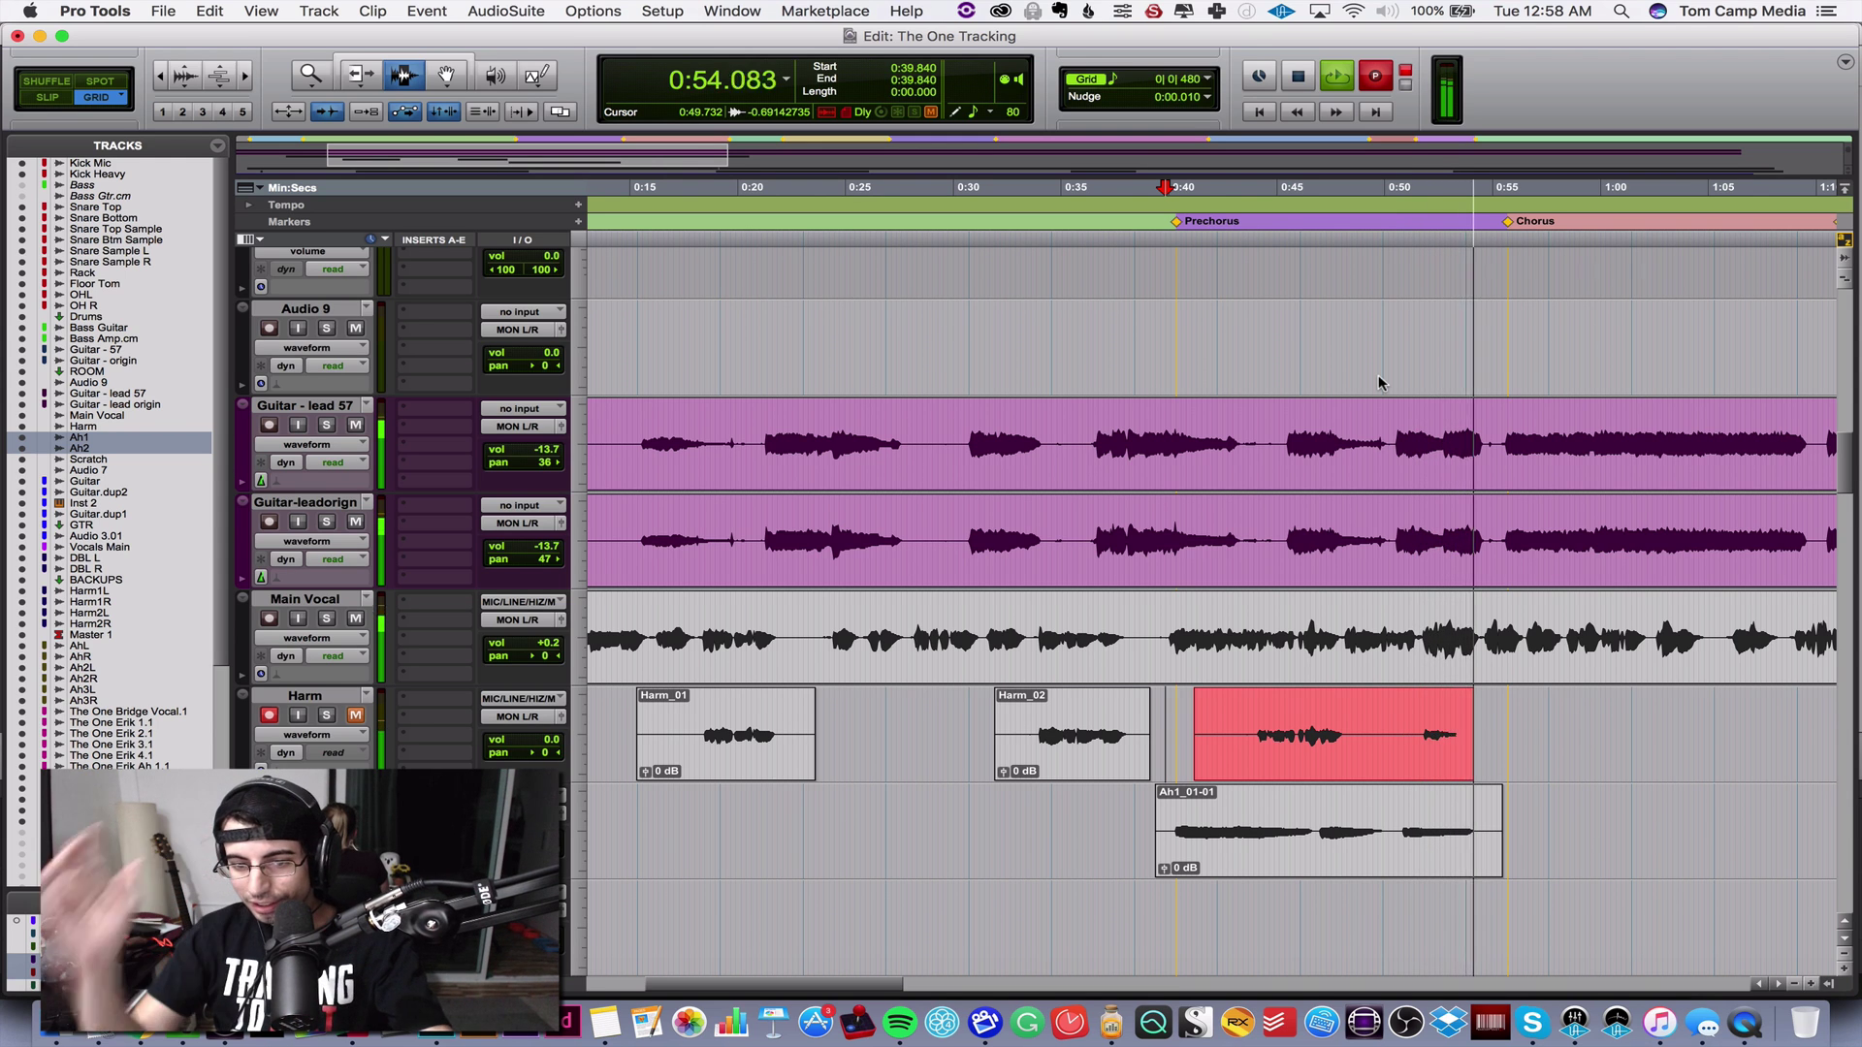
key("super+period")
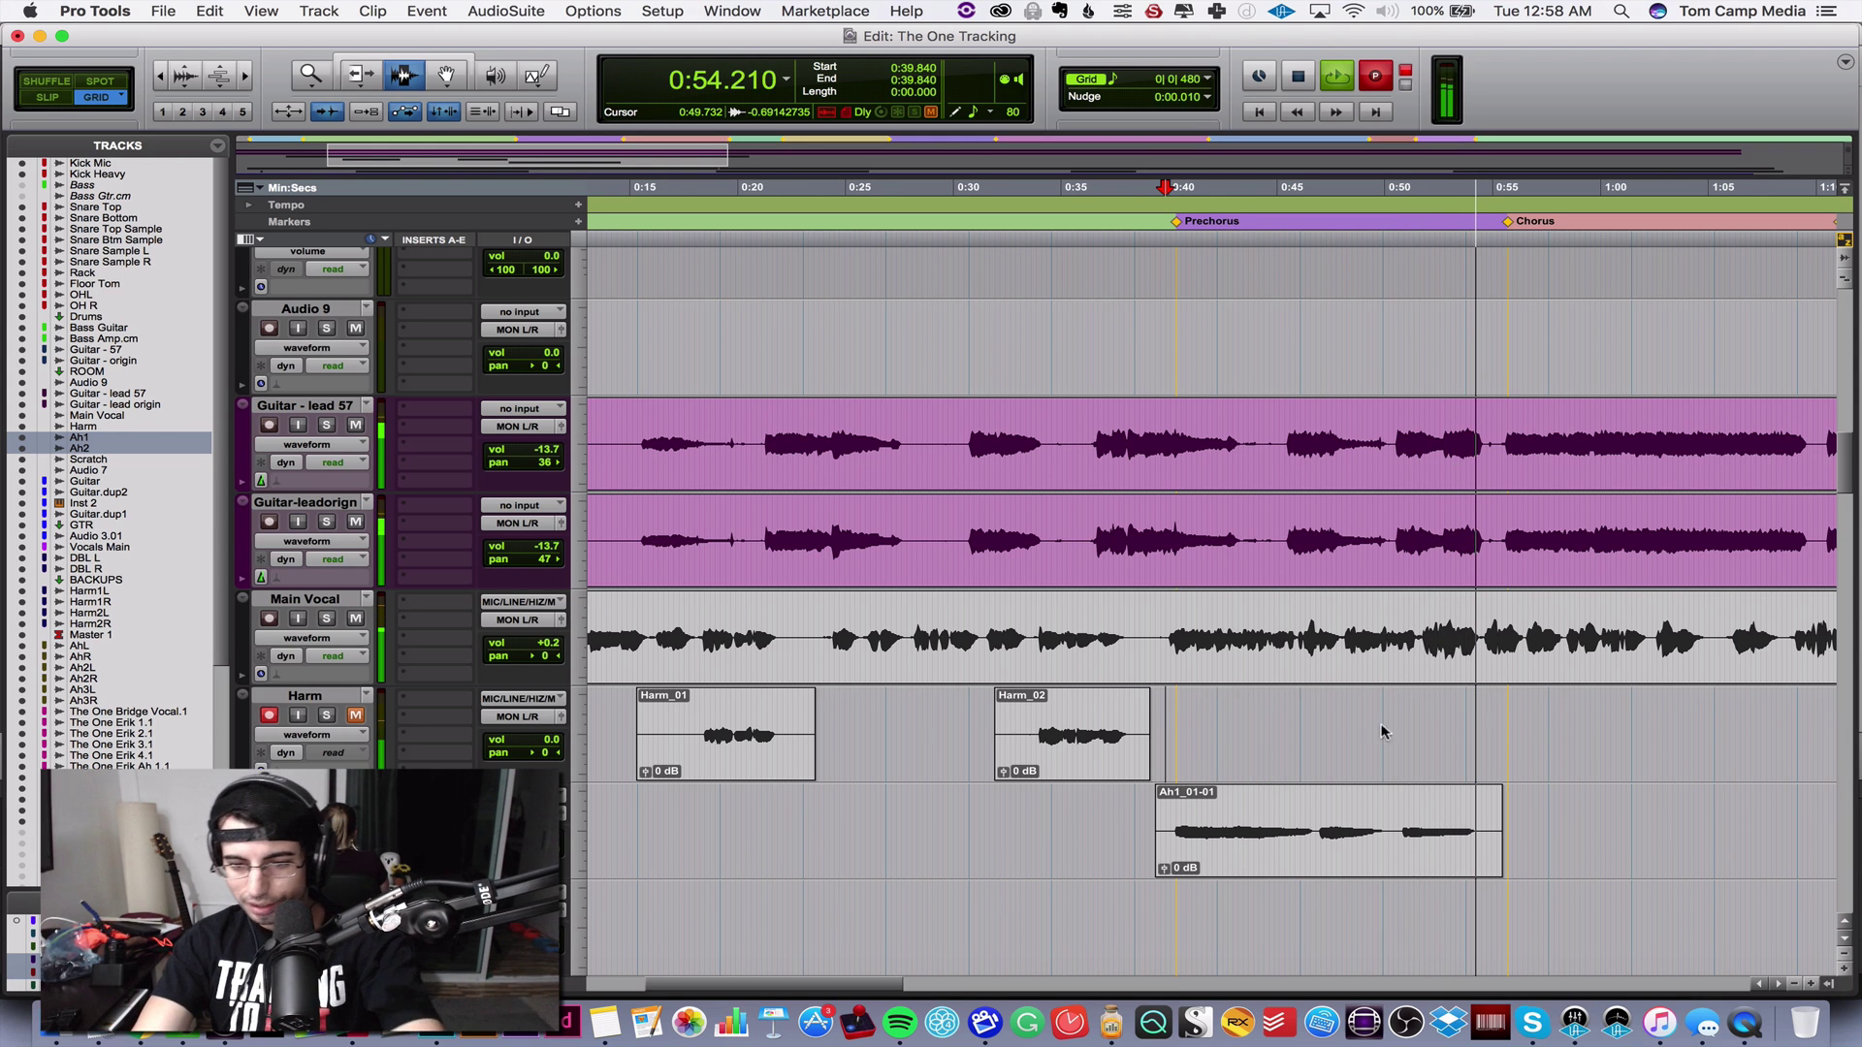
- Trim the new prechorus Harm clip to run from about 0:44 to 0:51.5, and delete the whole Ah1 clip
left_click_drag(1419, 737, 1490, 746)
key("Delete")
left_click(1401, 832)
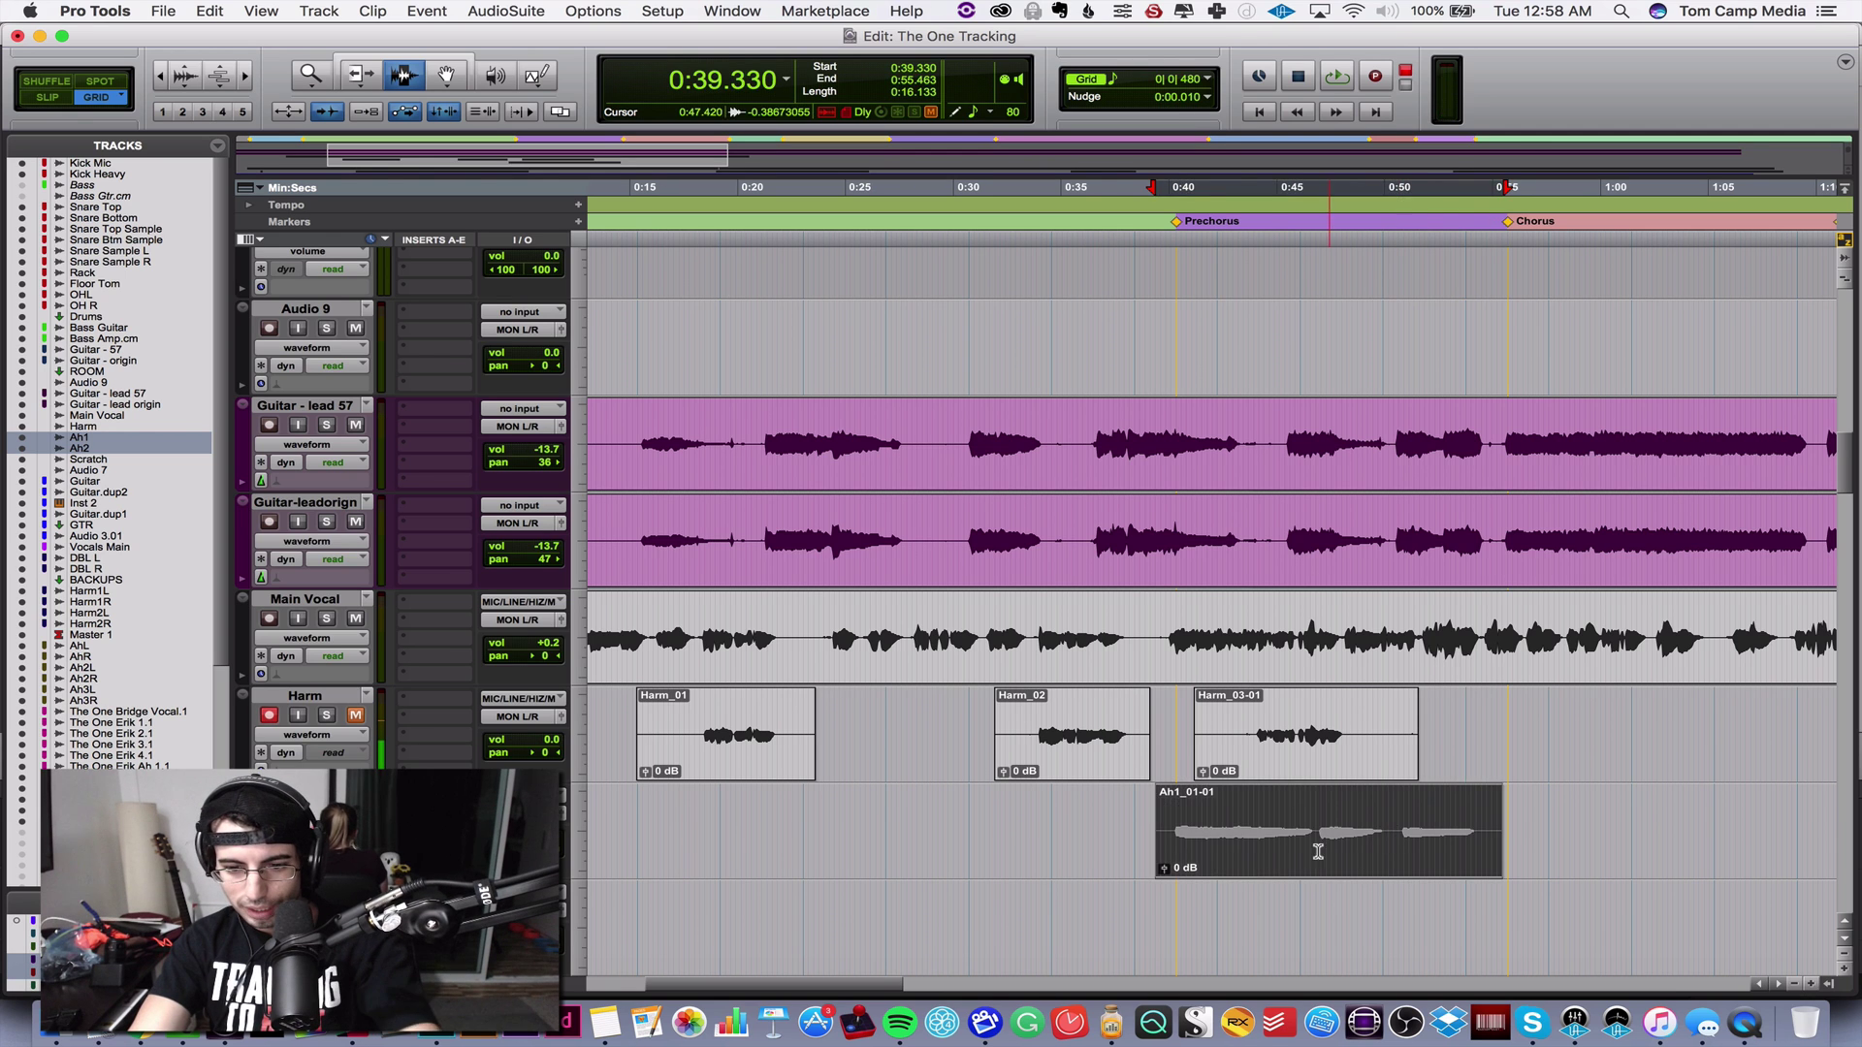
key("Delete")
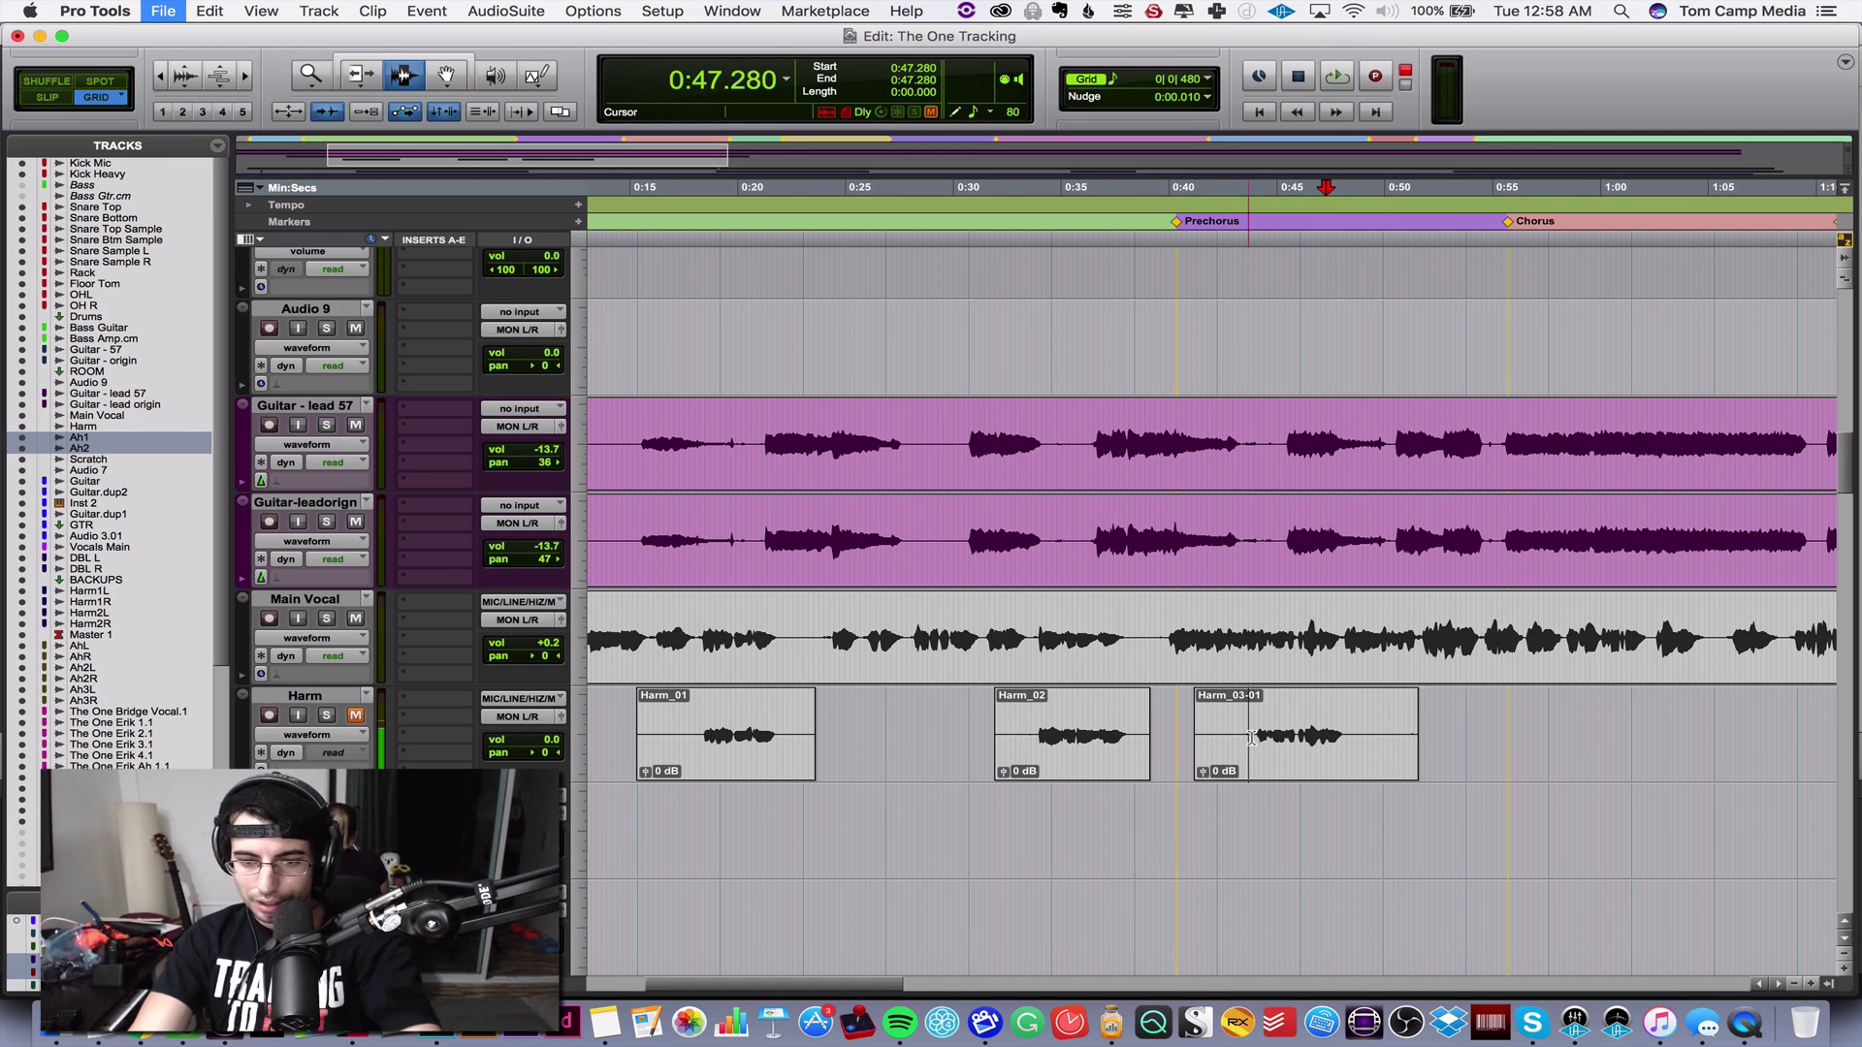
left_click_drag(1251, 737, 1162, 737)
key("Delete")
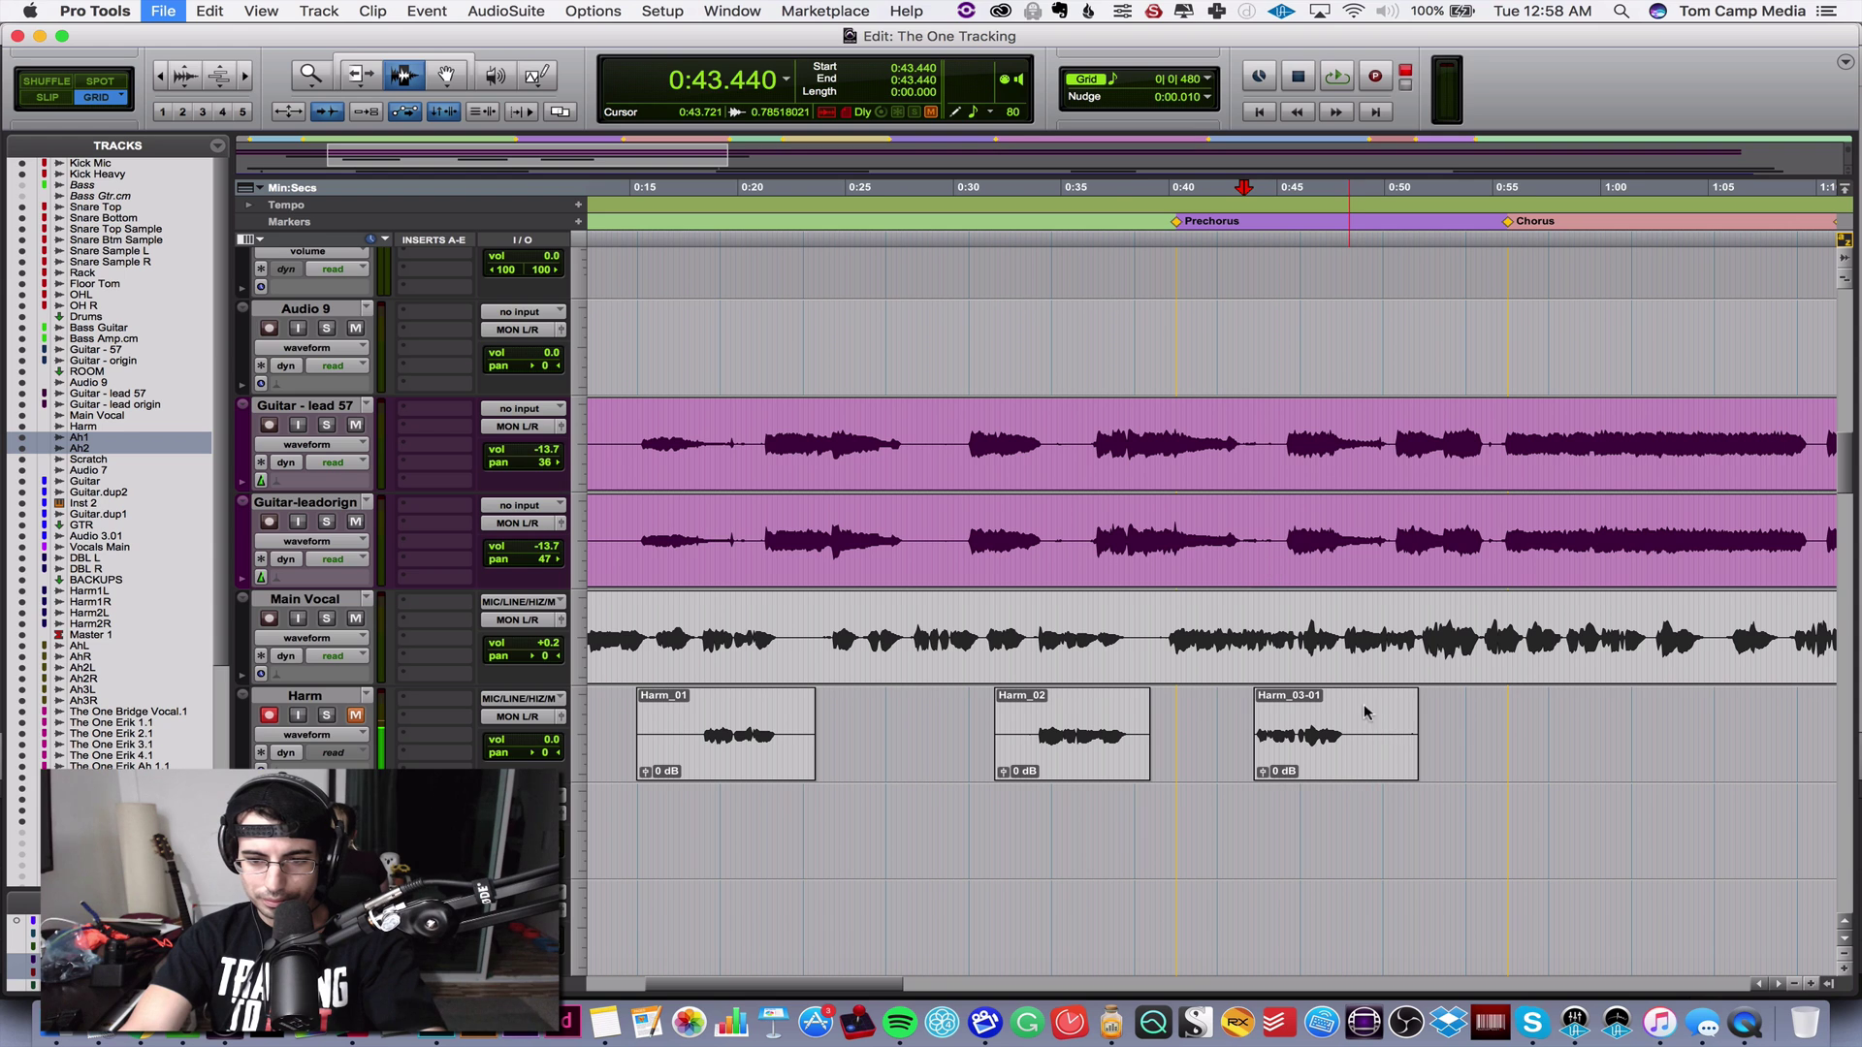
- Record the closing prechorus phrase on the Harm track, punching in at about 0:50.7
key("space")
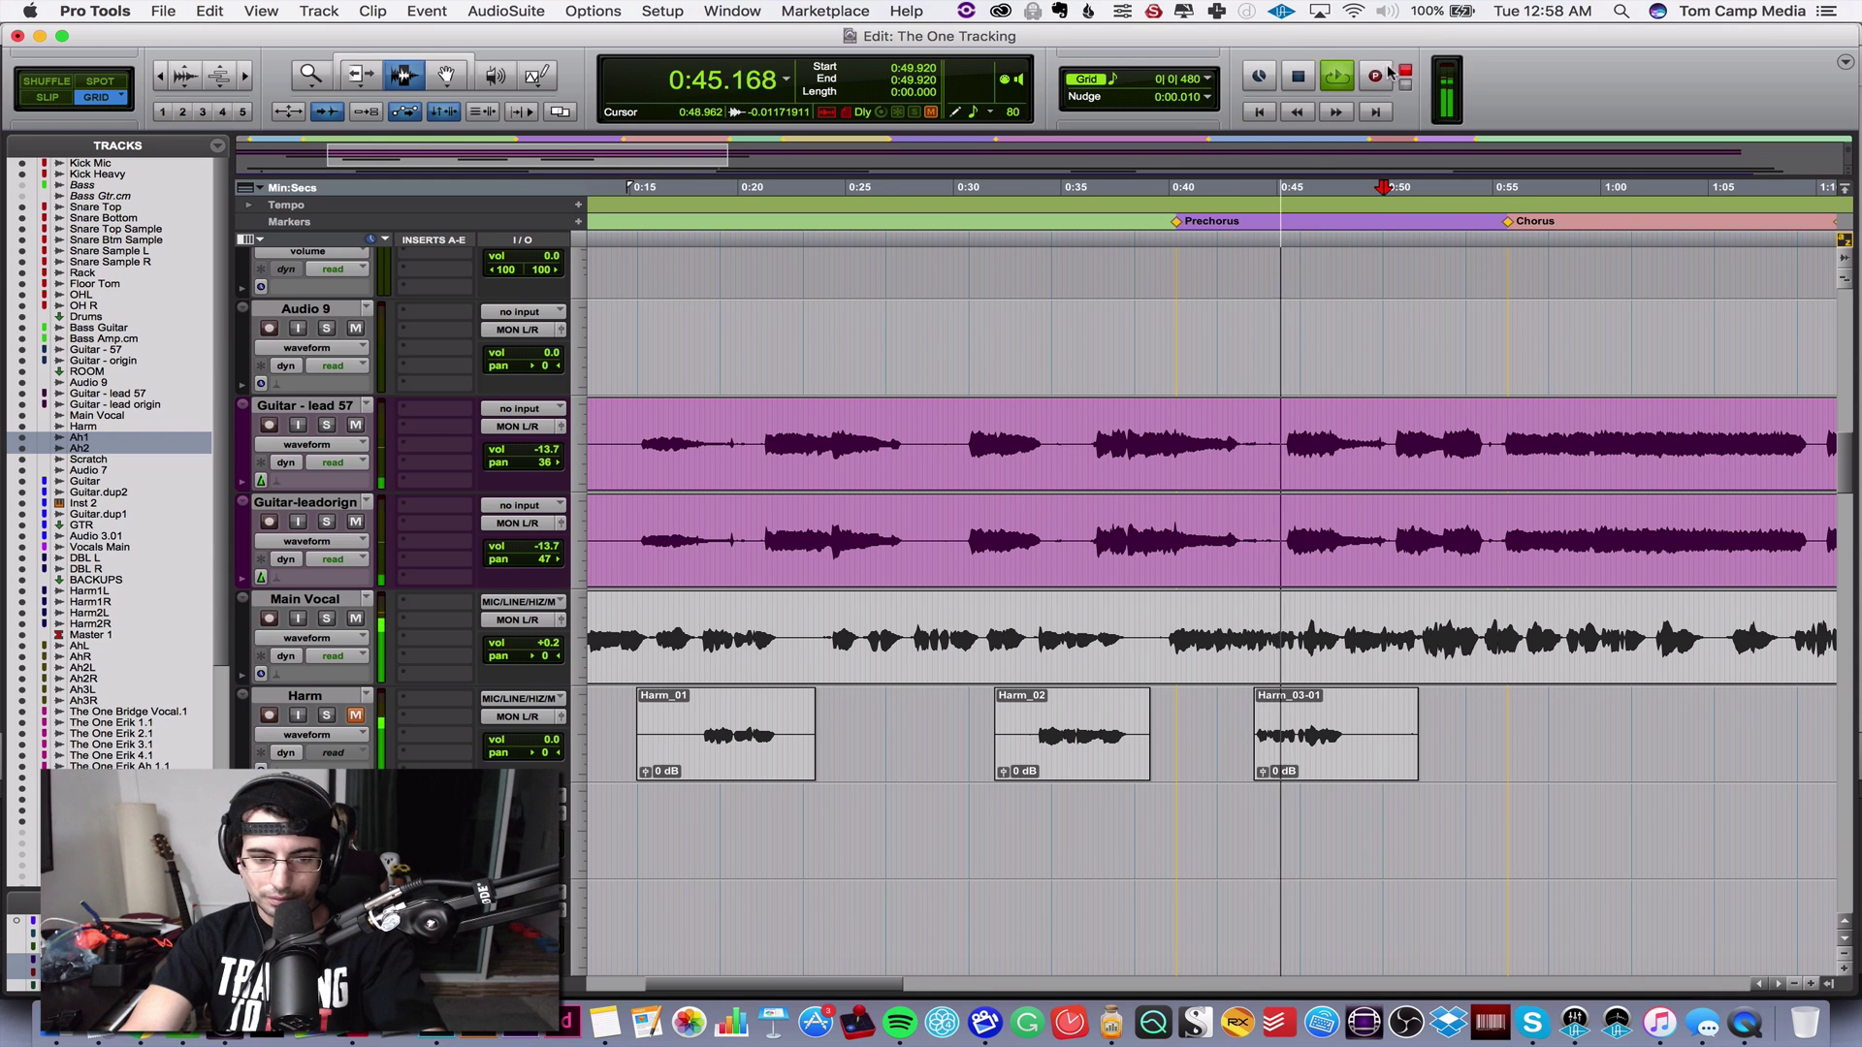
key("shift+r")
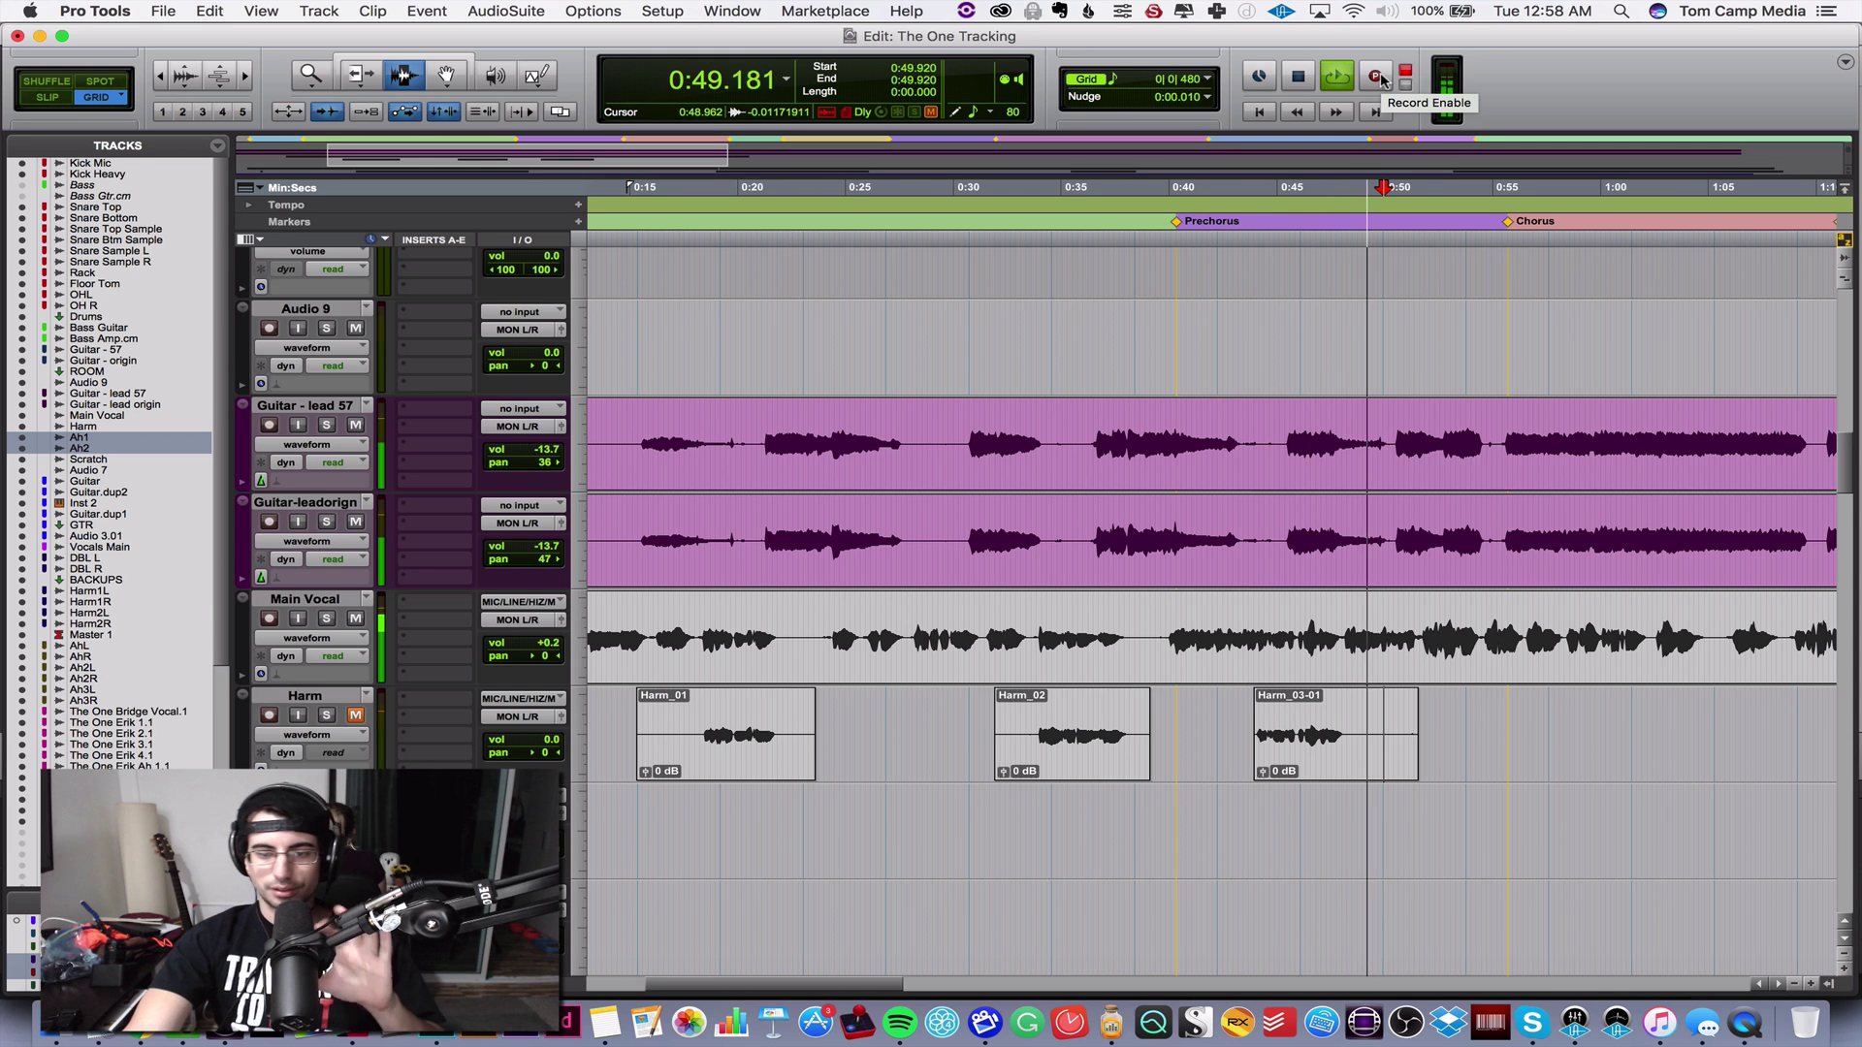
left_click(1382, 79)
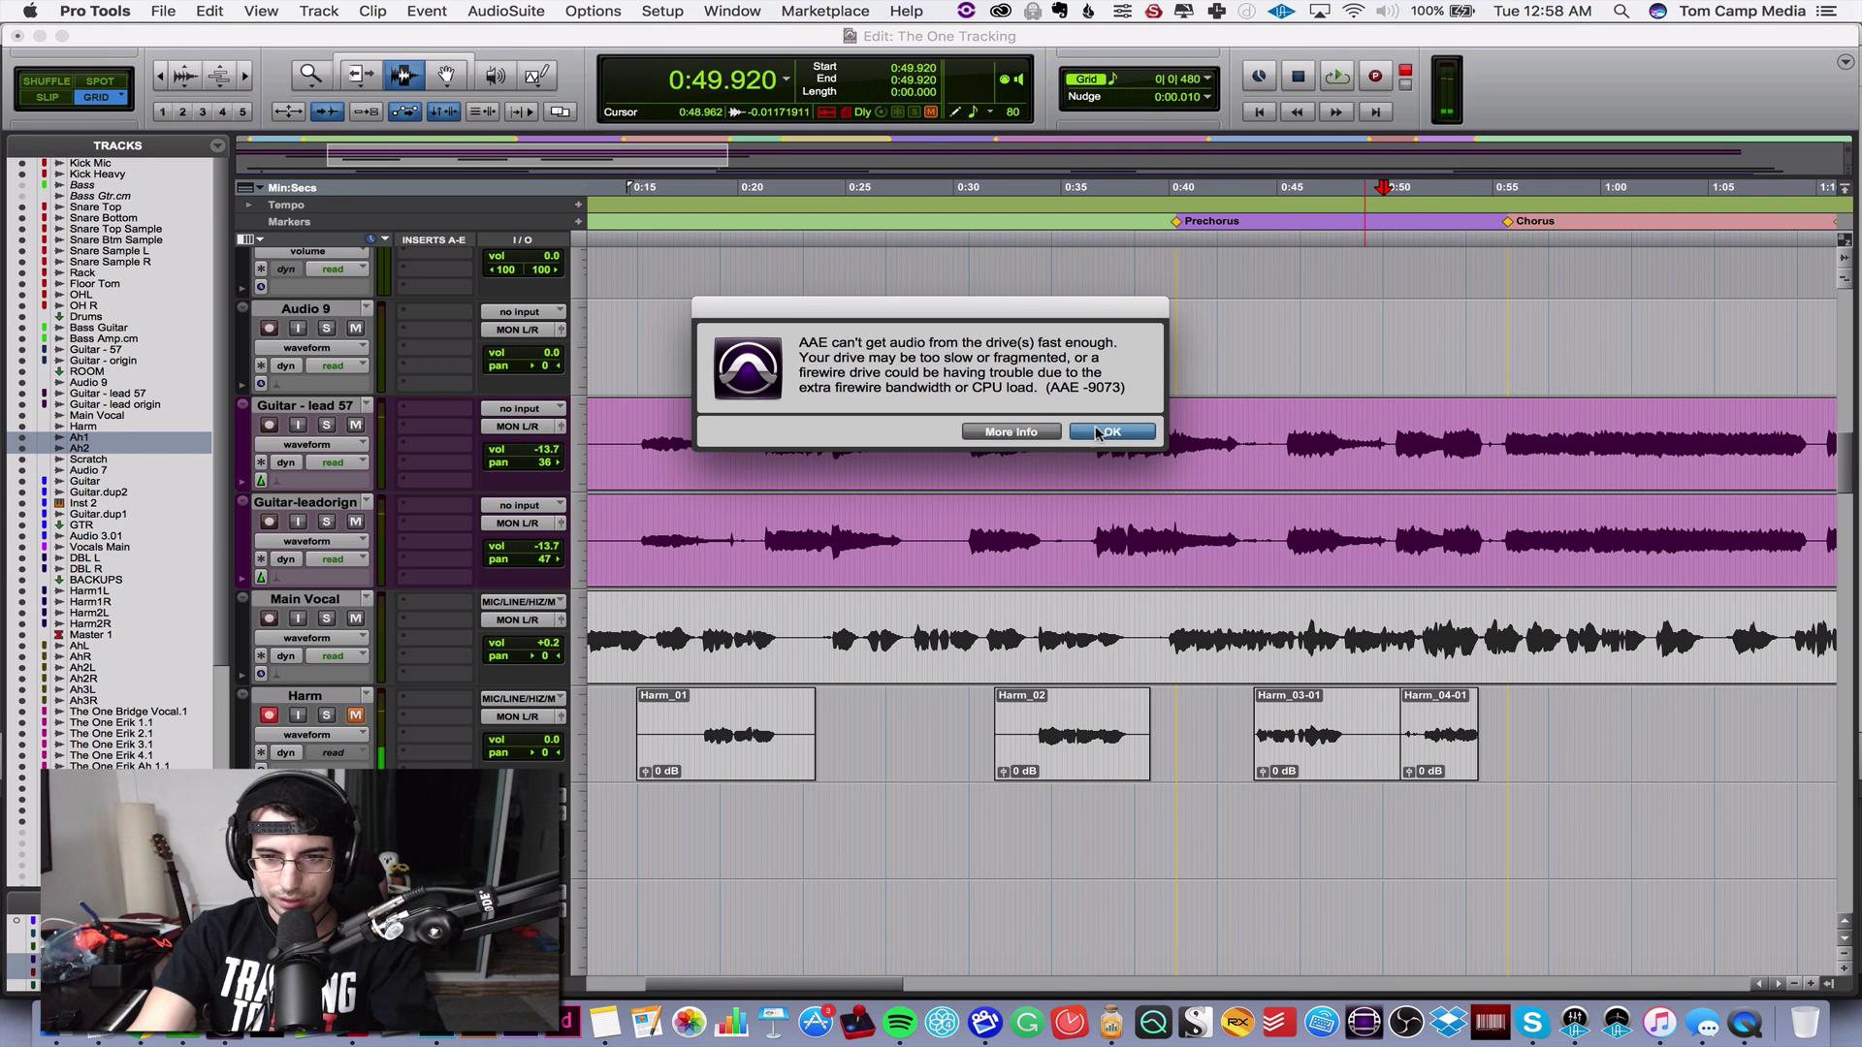
left_click(1097, 434)
- Delete the Harm audio between 0:50.400 and 0:51.840, and play back the closing phrase from 0:51.120
left_click(1411, 731)
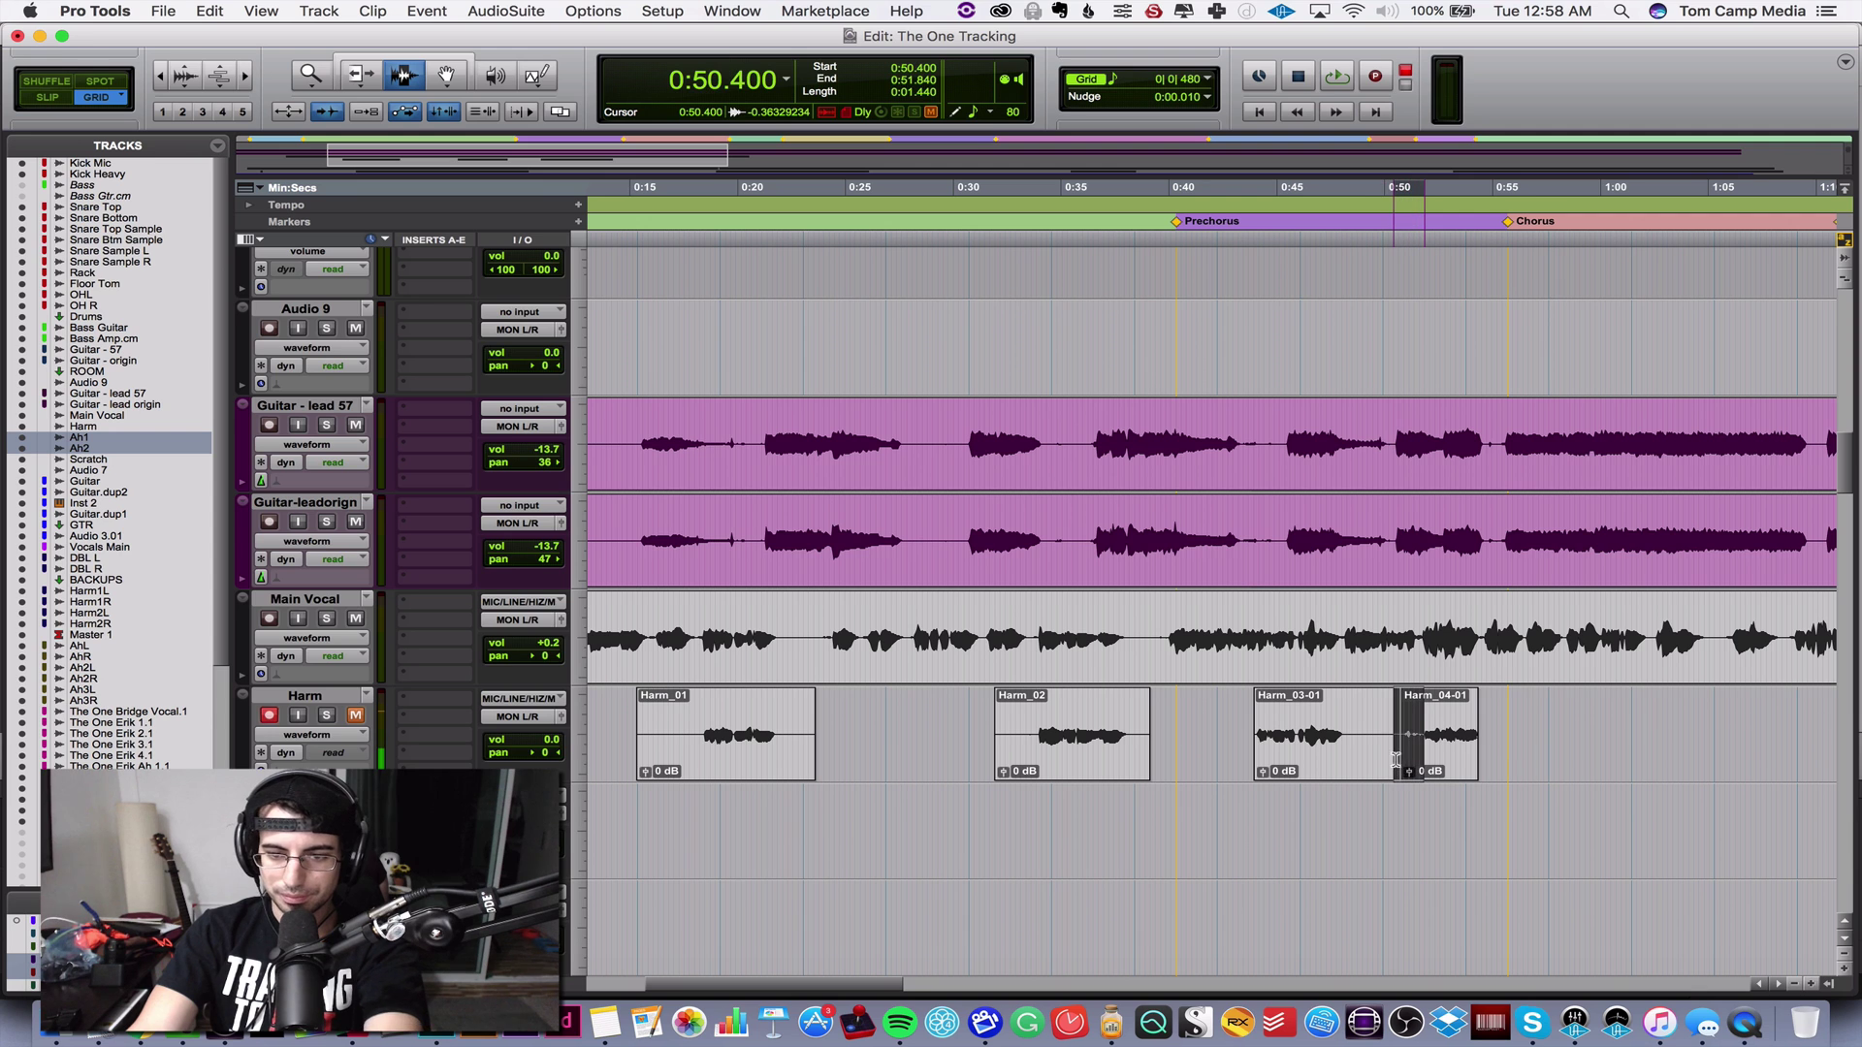
left_click(1423, 731)
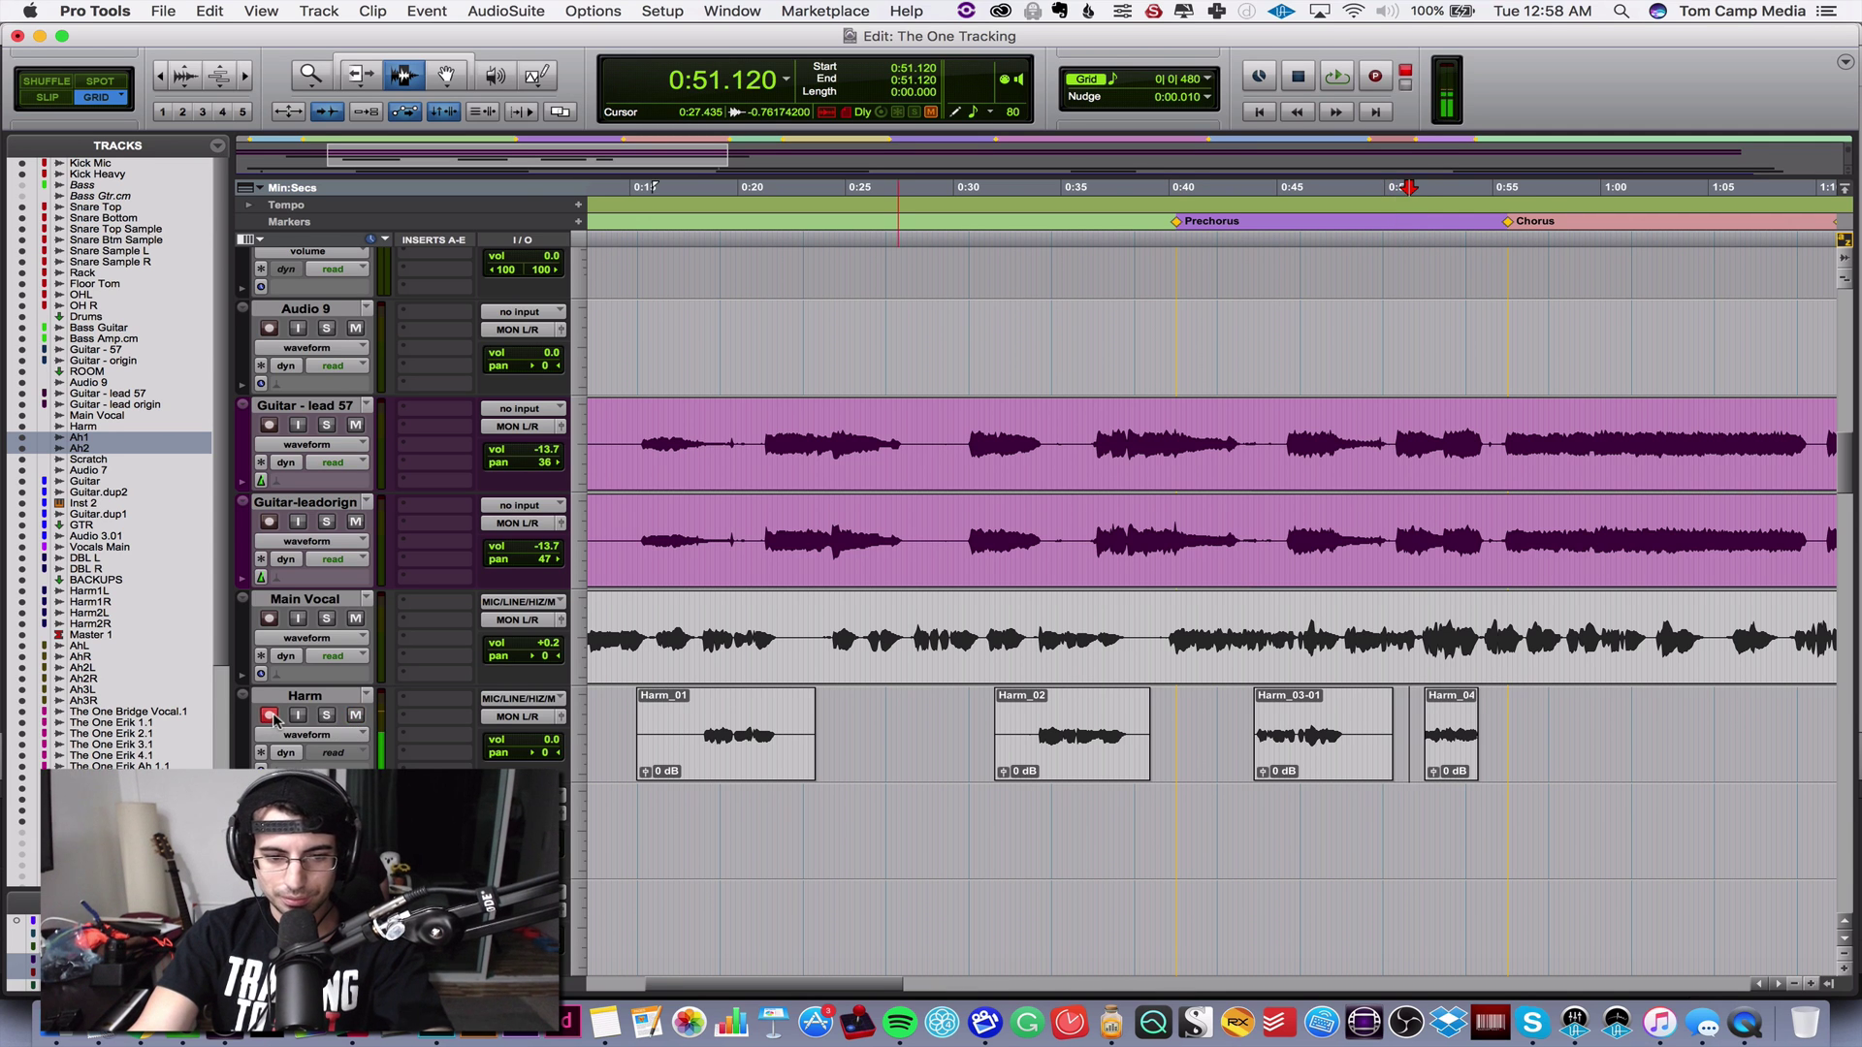
key("space")
key("super+bracketright")
key("super+bracketright")
key("super+bracketright")
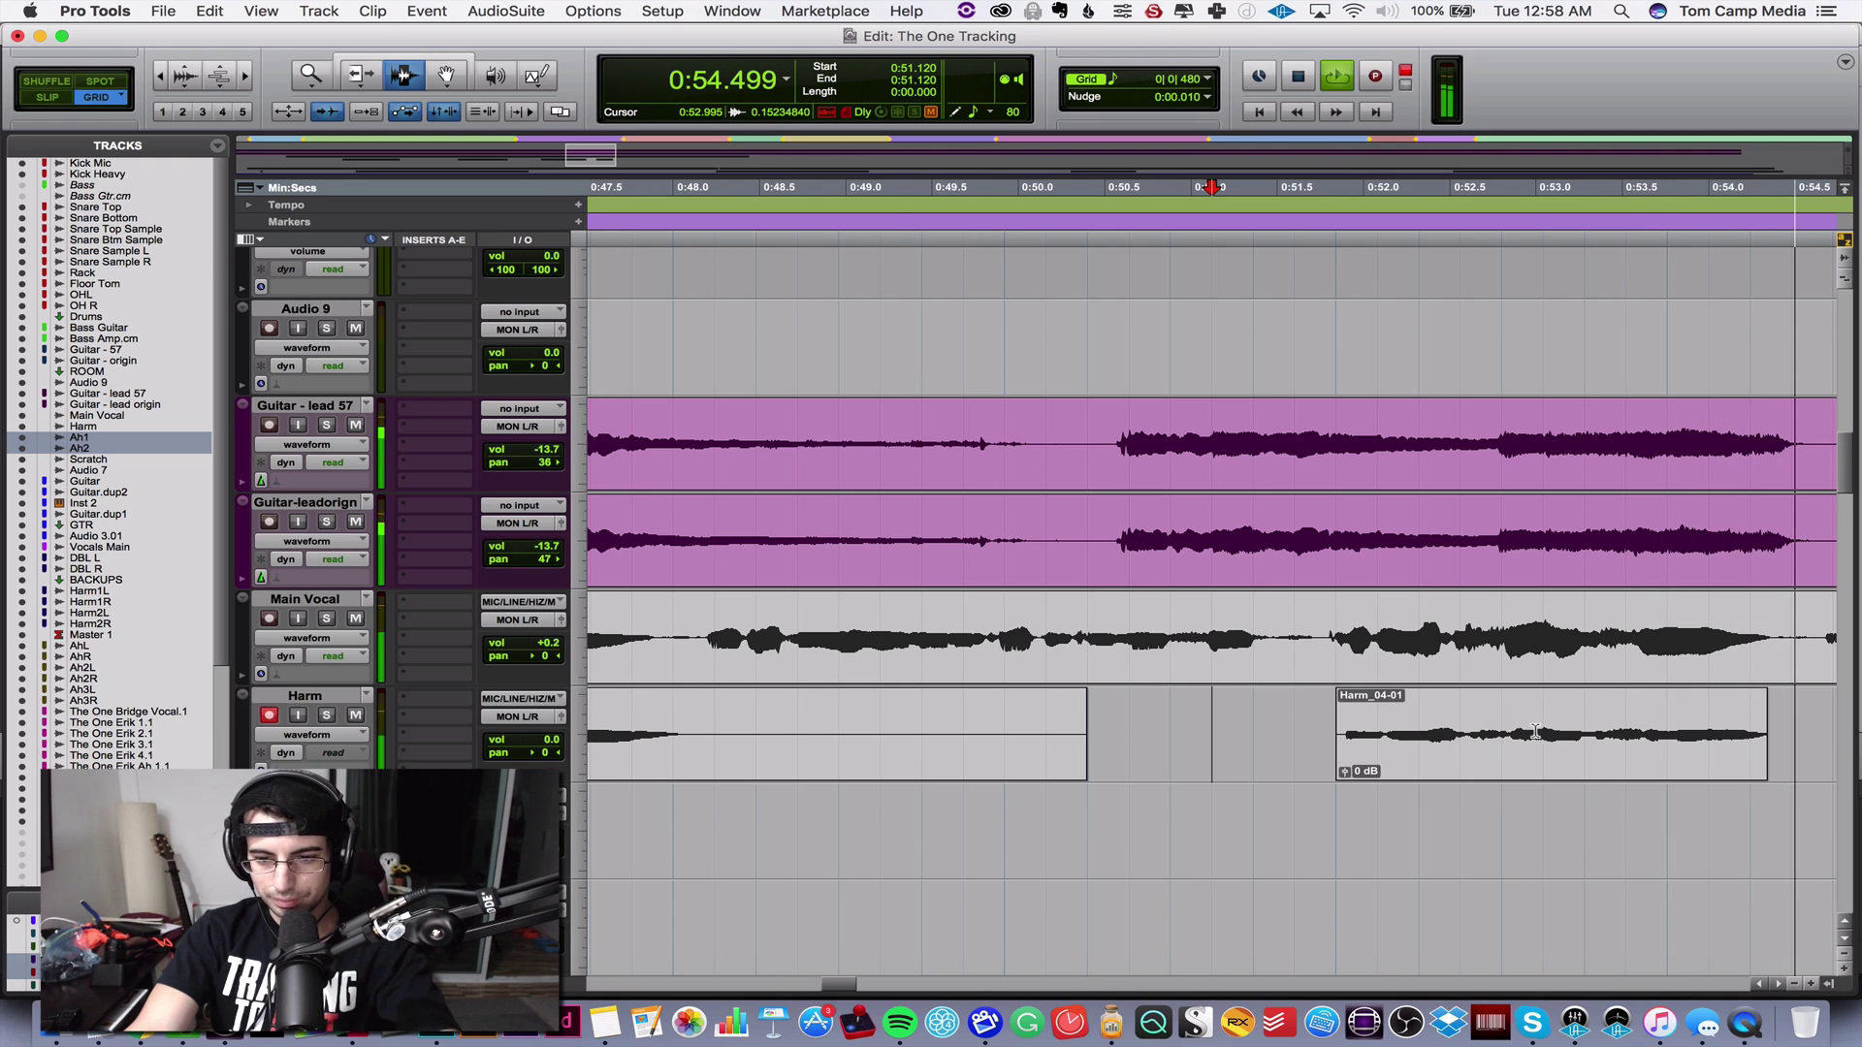
key("space")
- Nudge the last Harm clip earlier to start at 0:51.810, and play it back from 0:51.840
double_click(1443, 756)
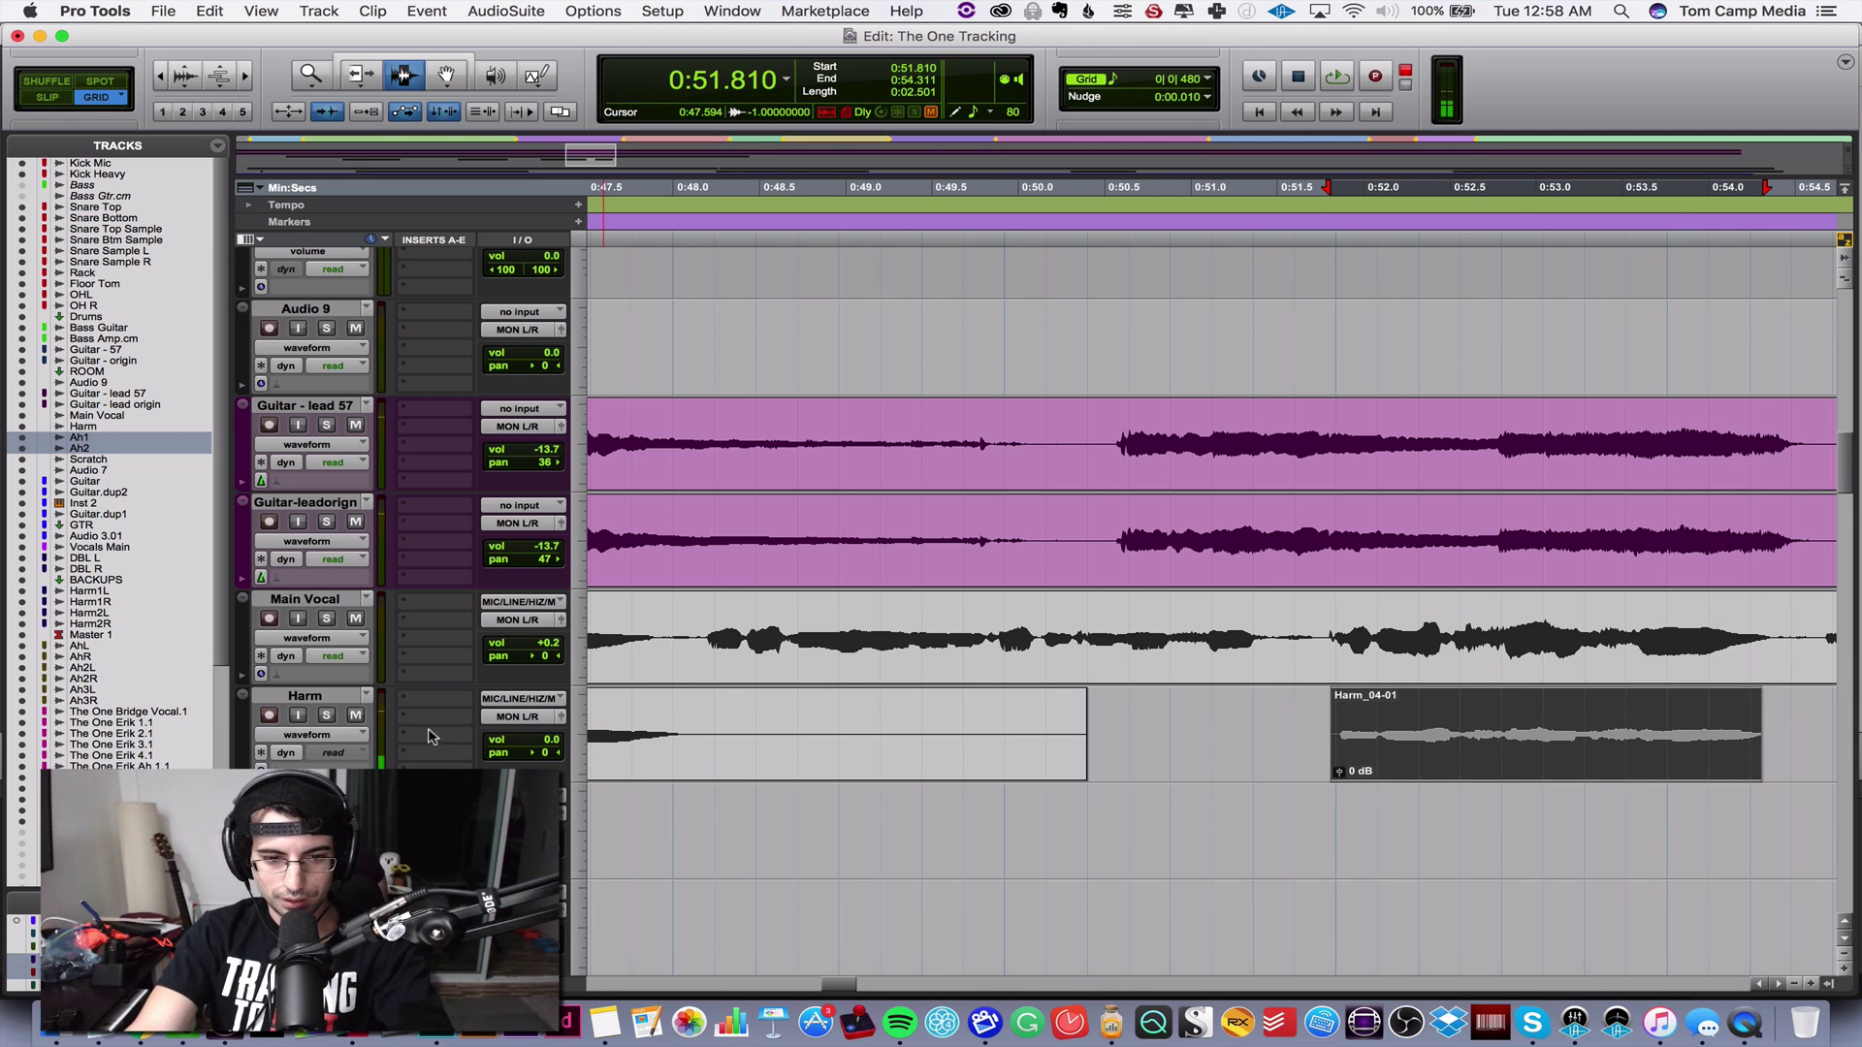
left_click(1318, 707)
key("space")
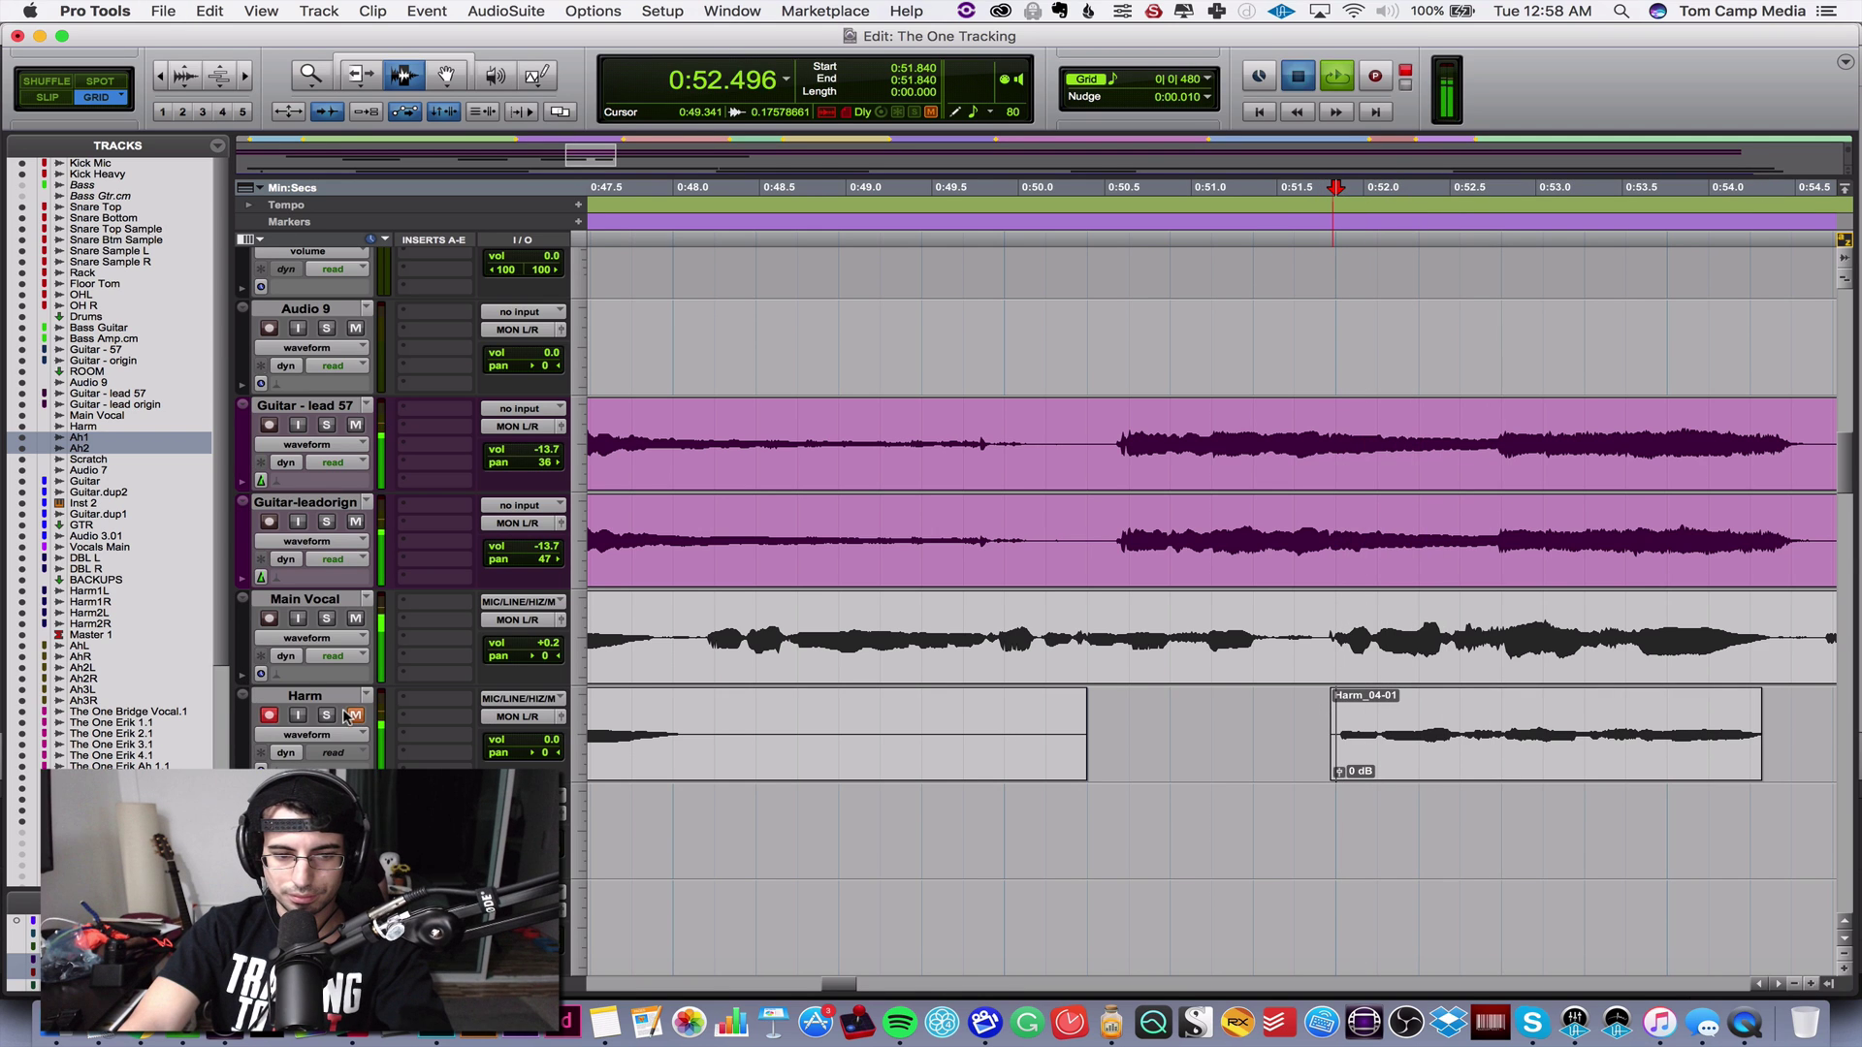
key("space")
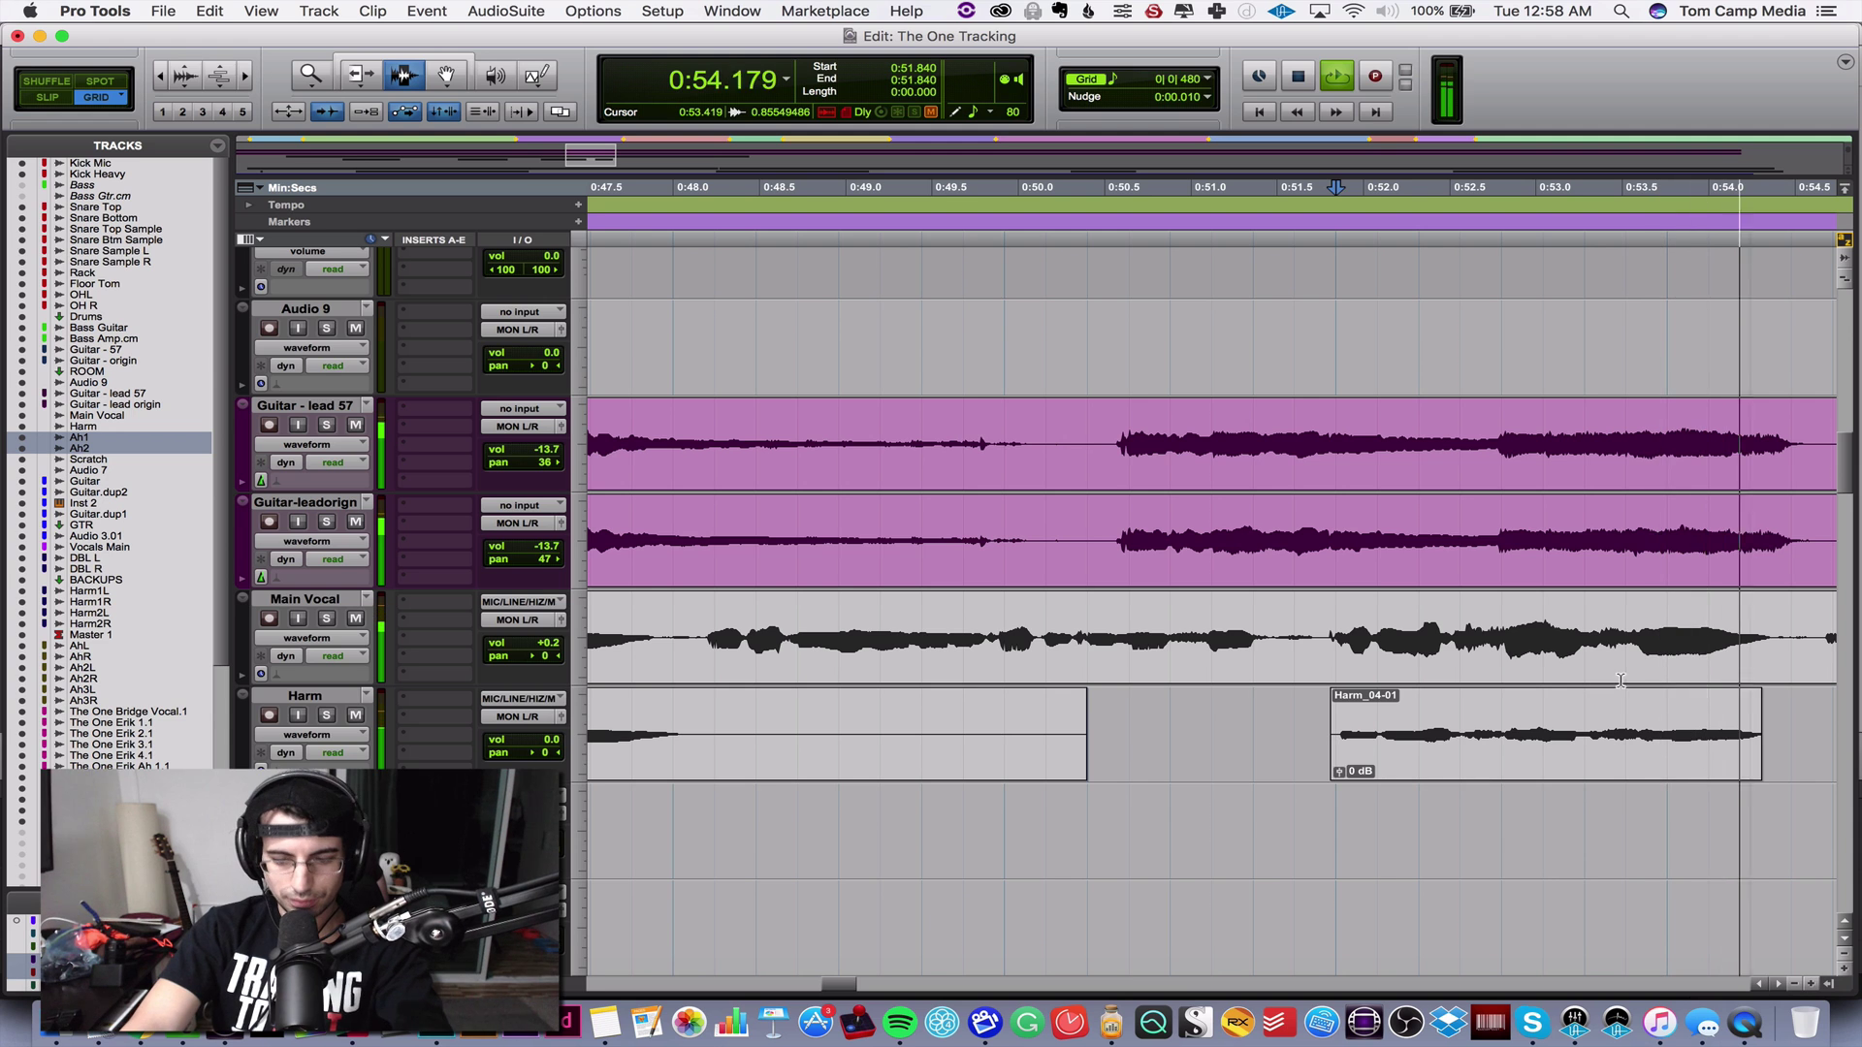
- Play back the chorus from 0:55.200
key("r")
key("r")
key("r")
key("r")
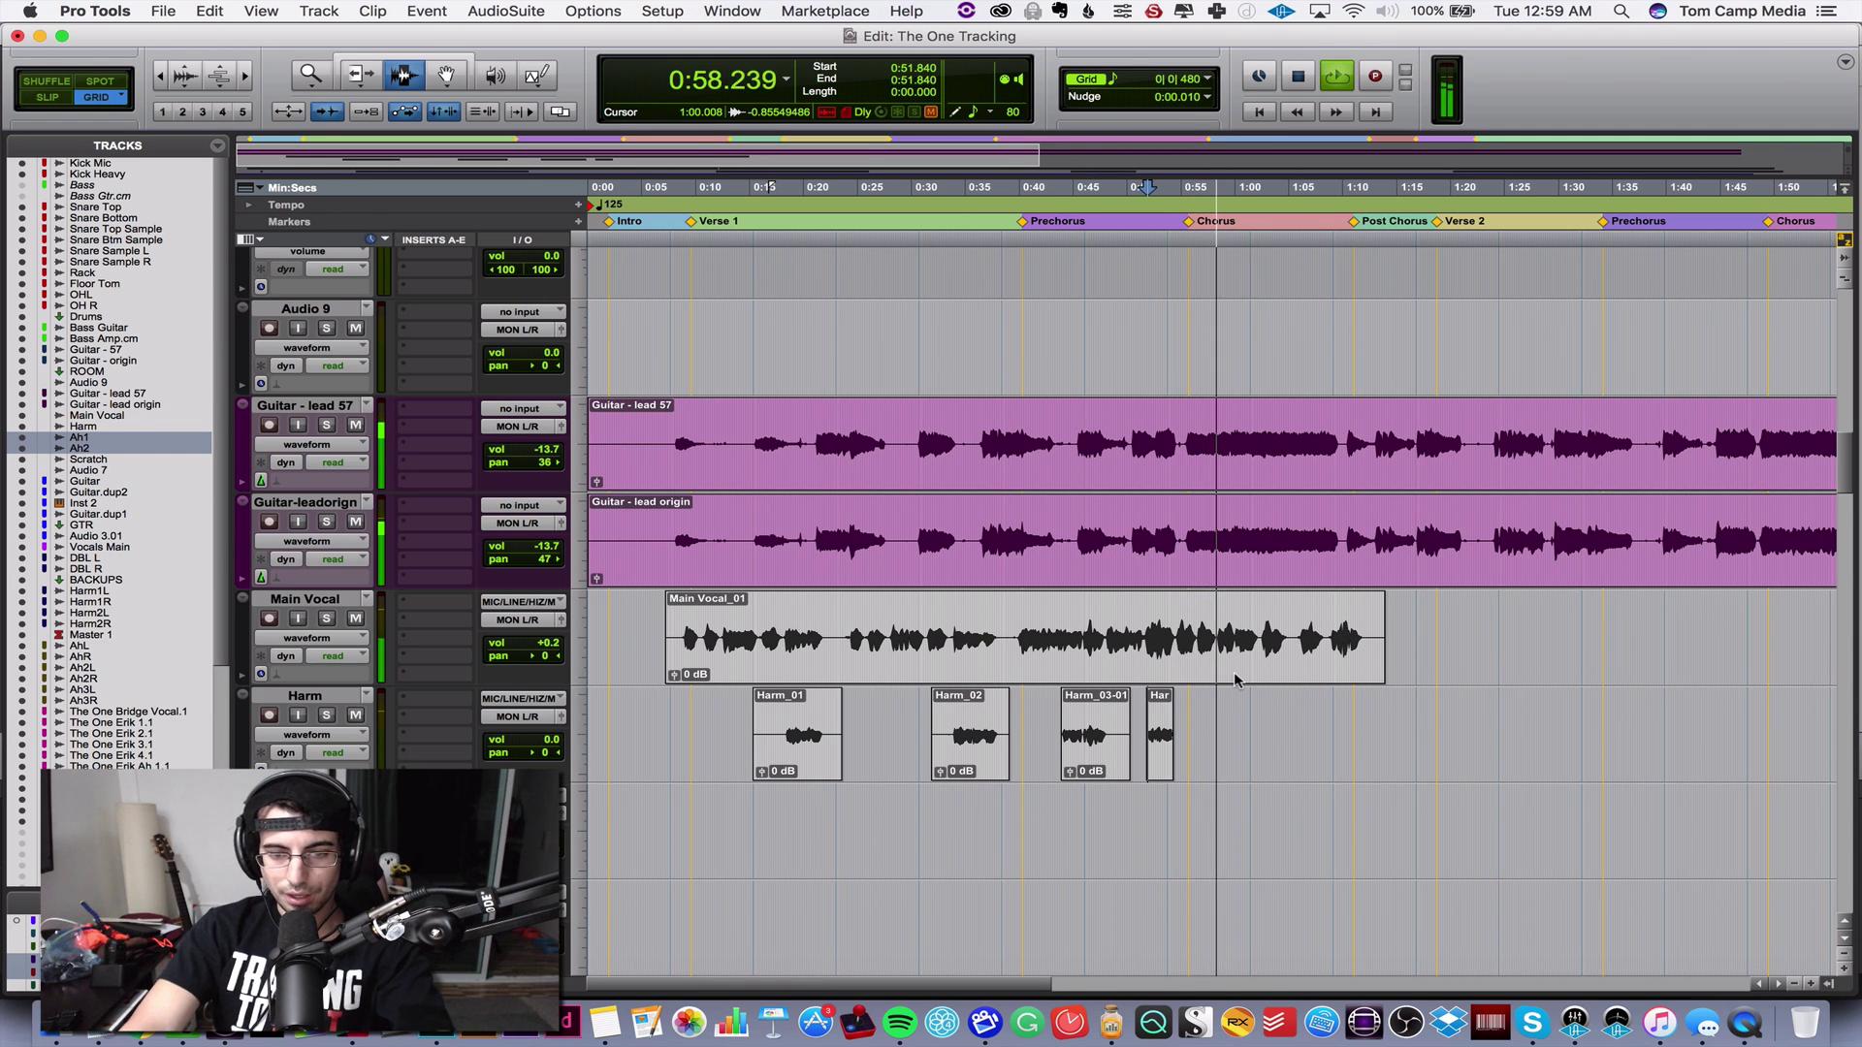
left_click(1113, 432)
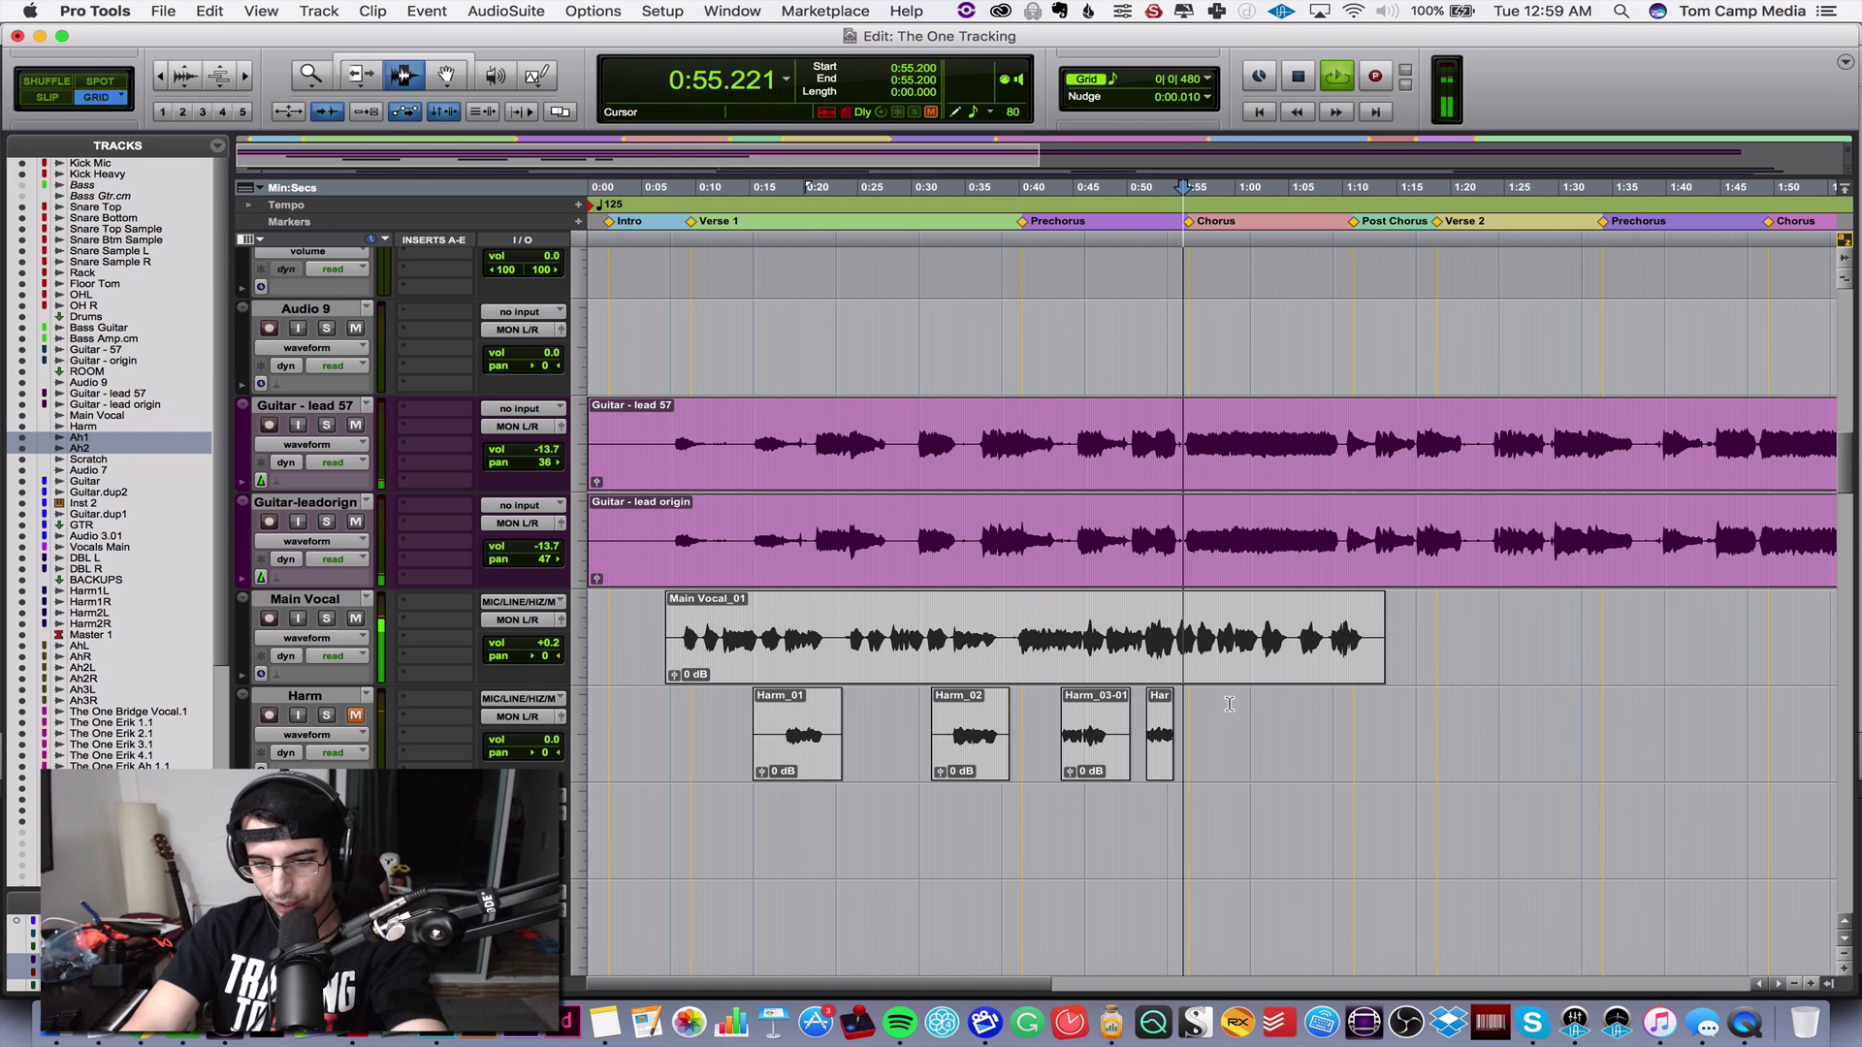
key("t")
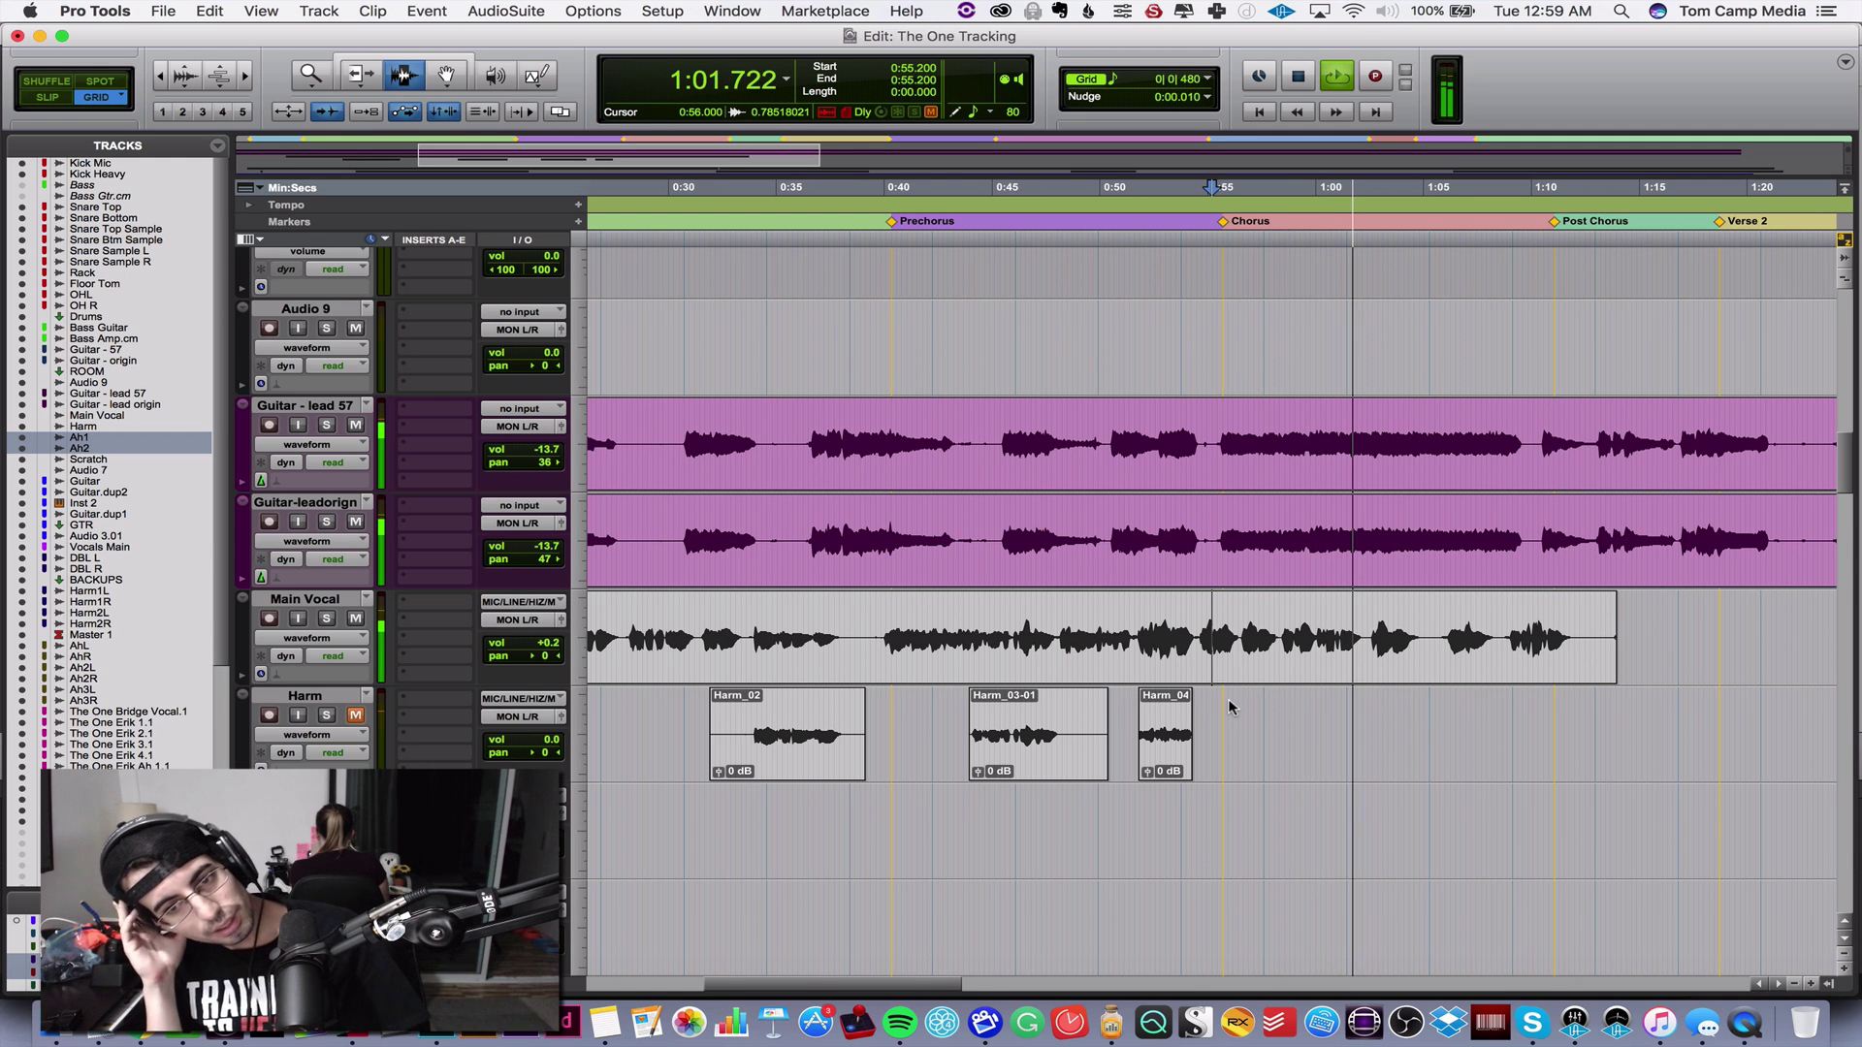
key("Return")
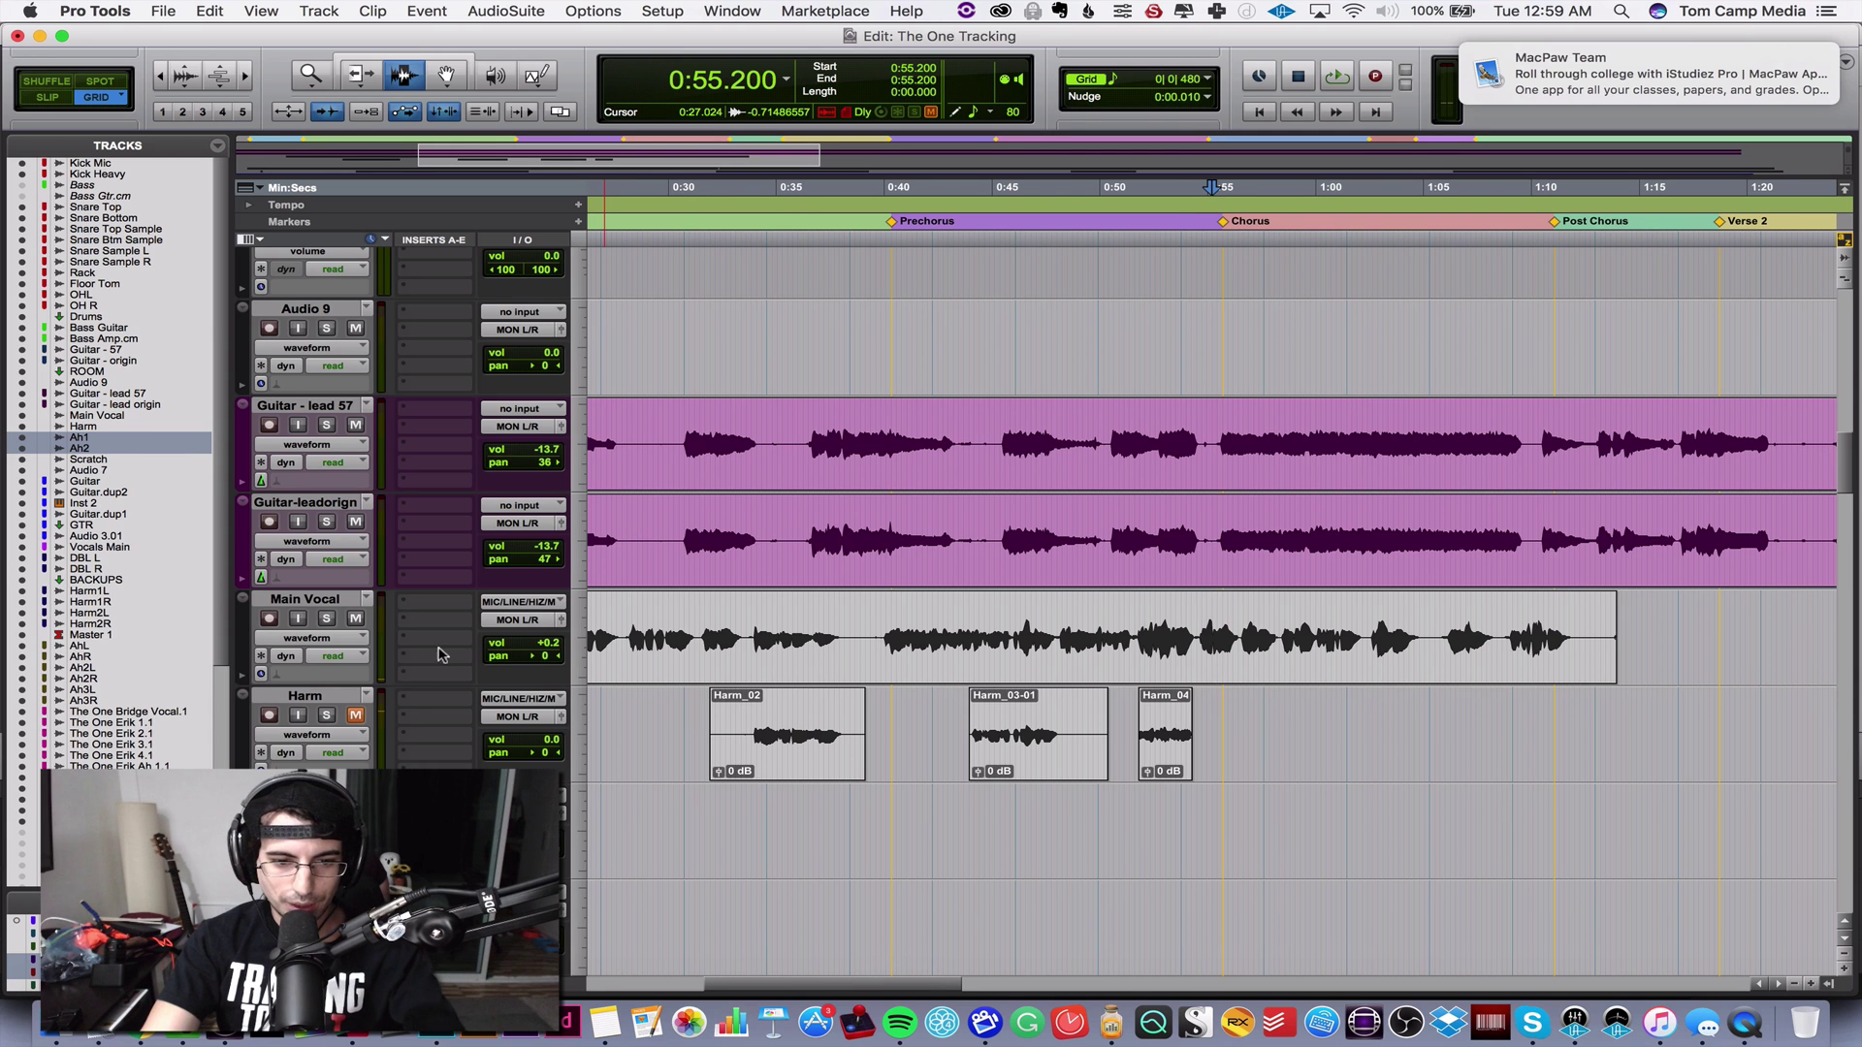
- Trim the opening of the Main Vocal clip to start at about 0:08, with the track soloed
scroll(733, 705, "left", 5)
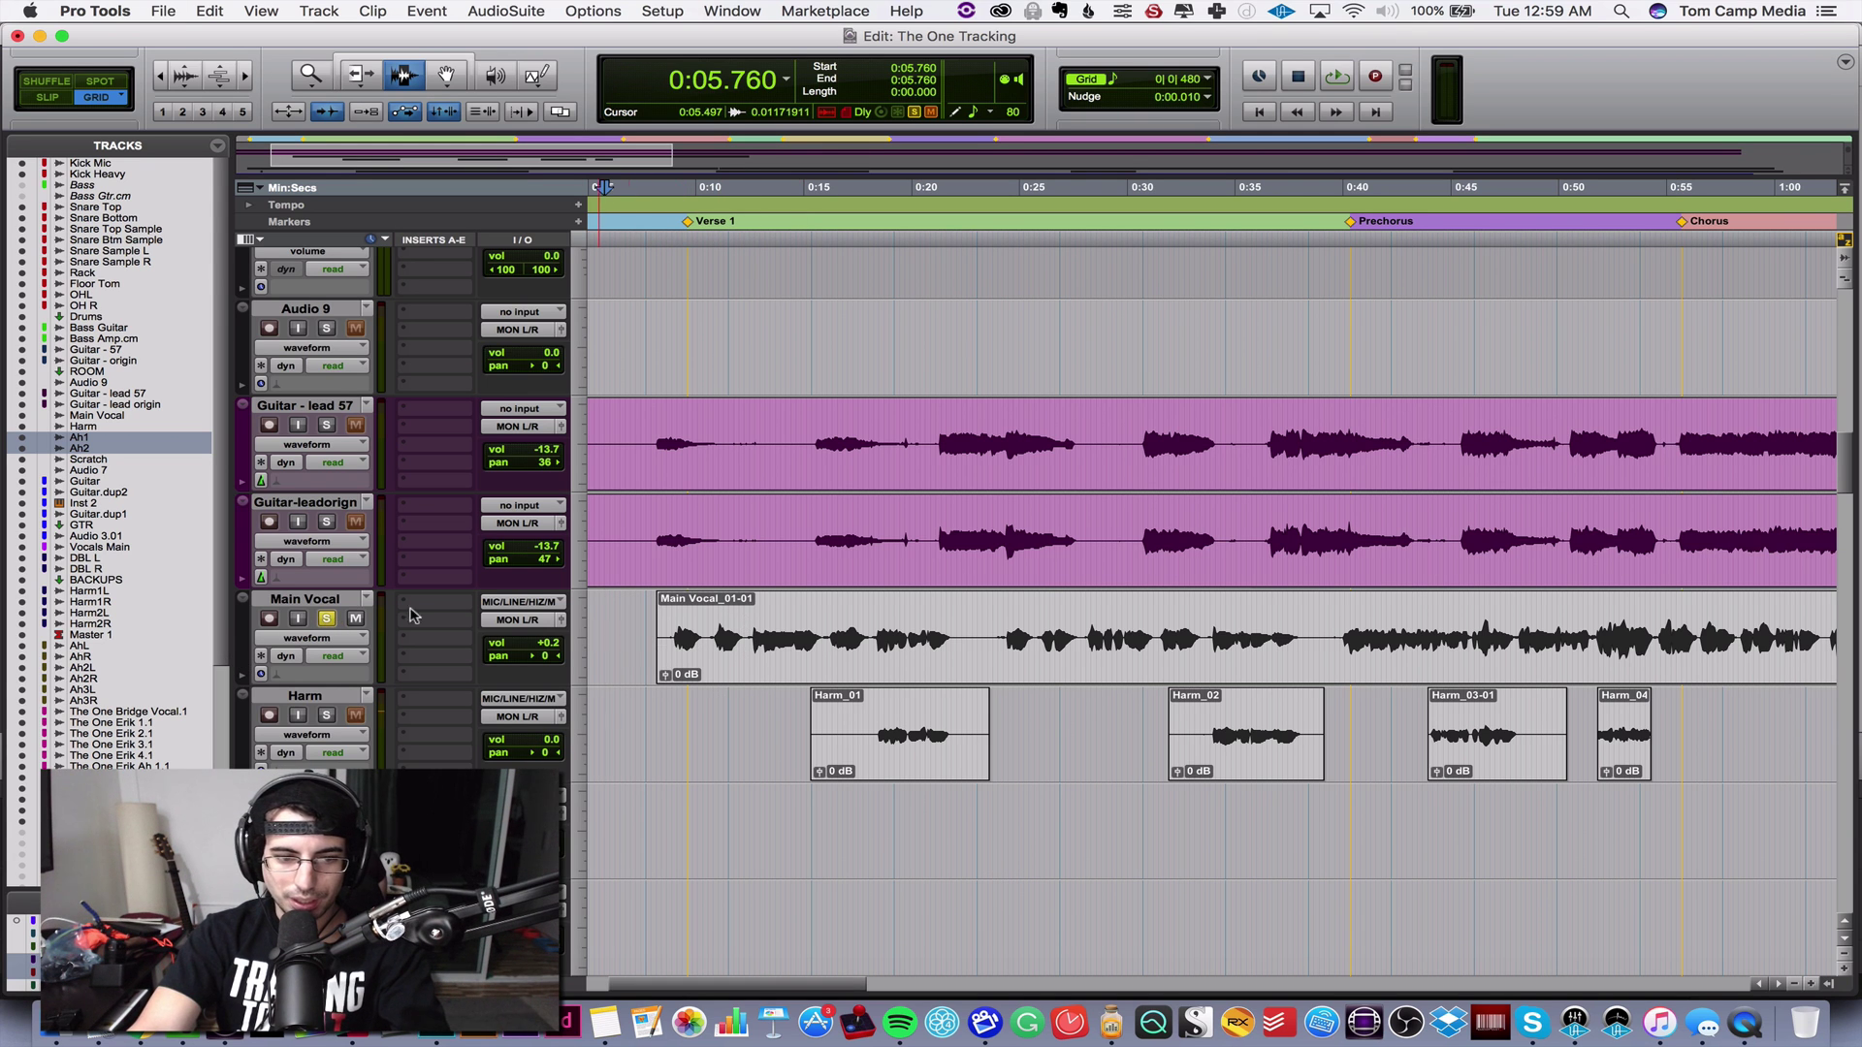
- Play back the full mix unsoloed from 0:09.120, just before Verse 1, and show the drum channels in the mixer
scroll(635, 714, "up", 15)
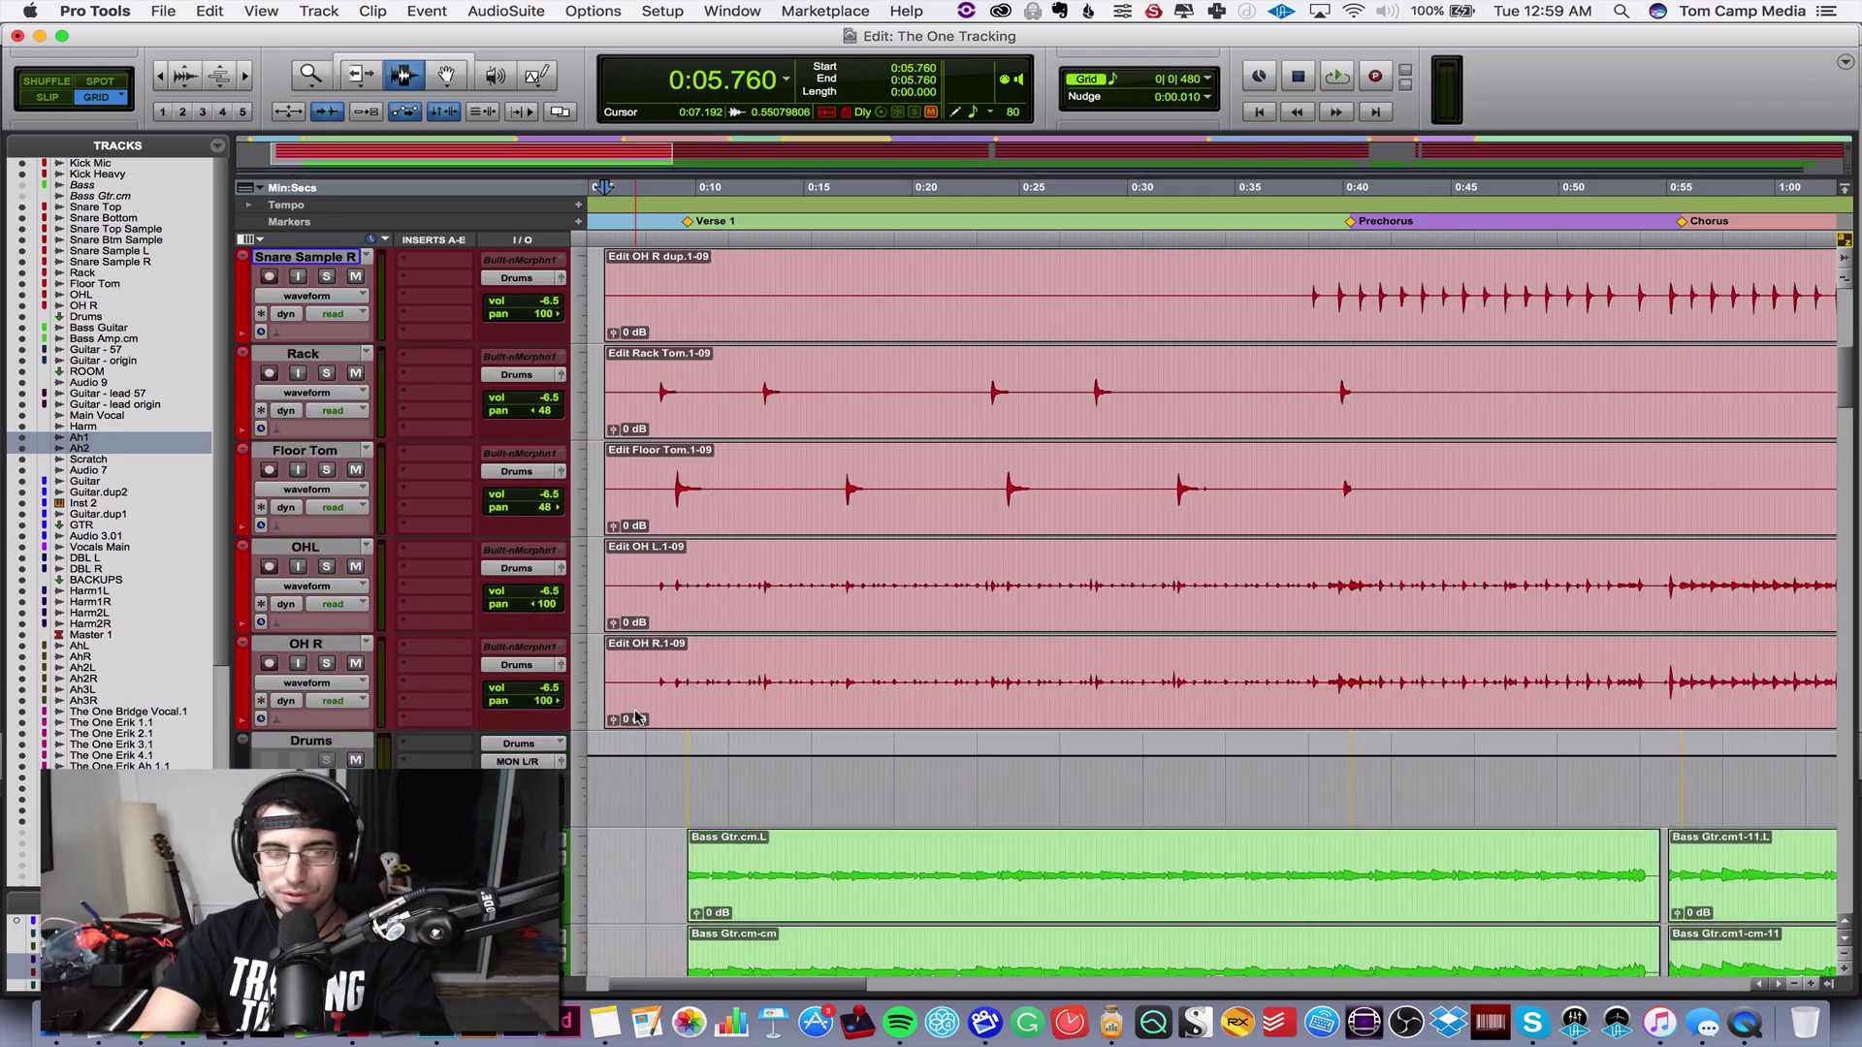
scroll(635, 716, "down", 15)
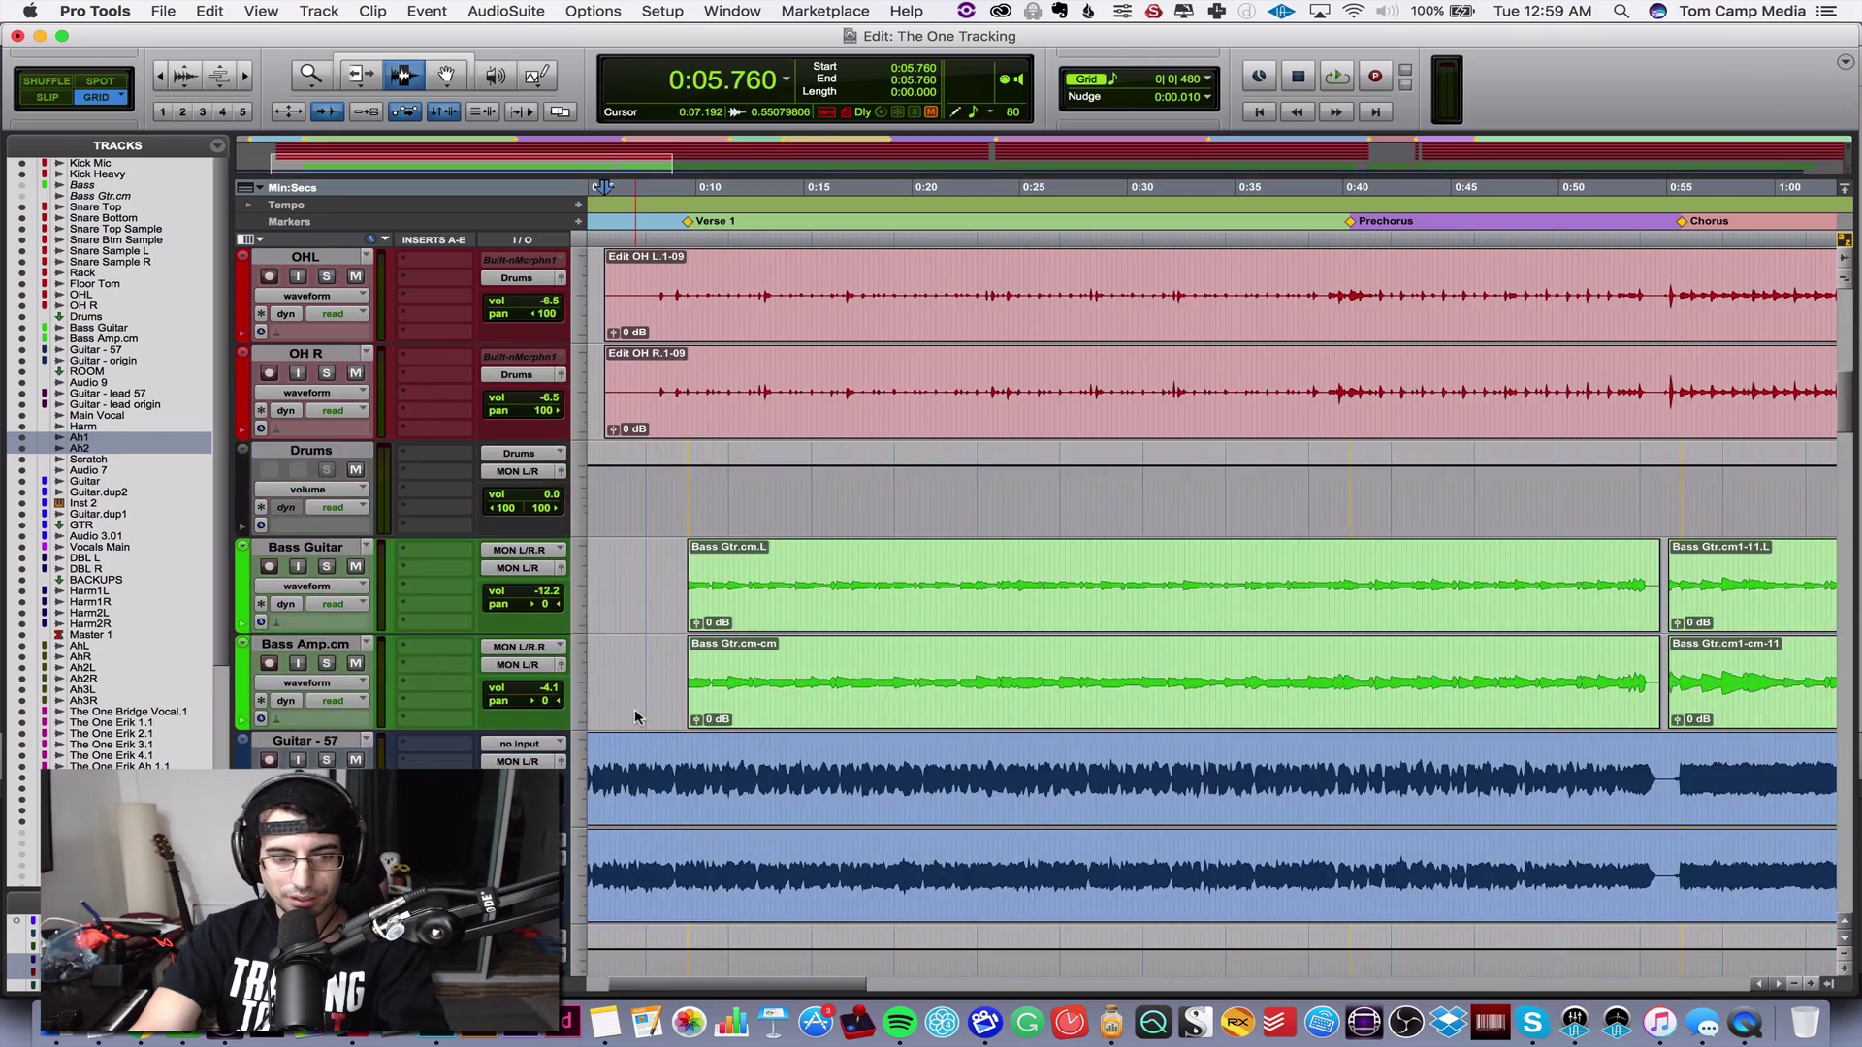
scroll(635, 714, "up", 15)
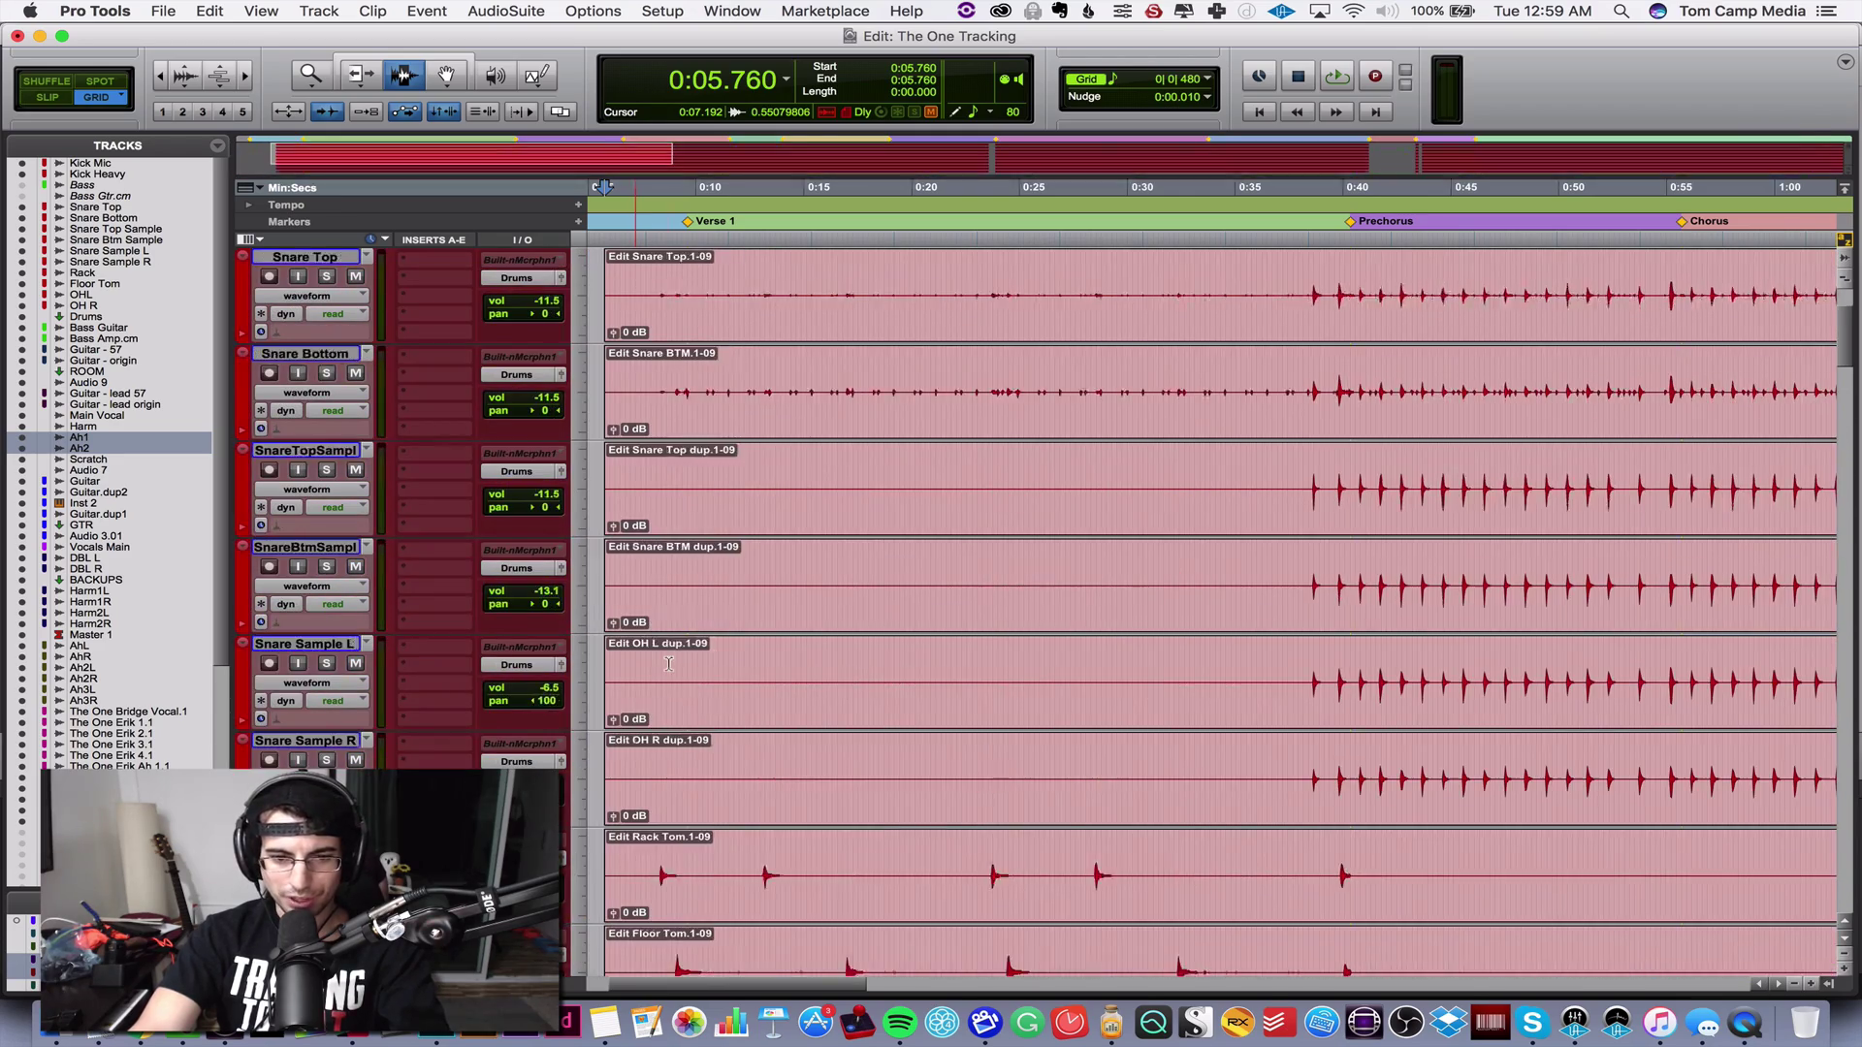
left_click(674, 392)
left_click(679, 394)
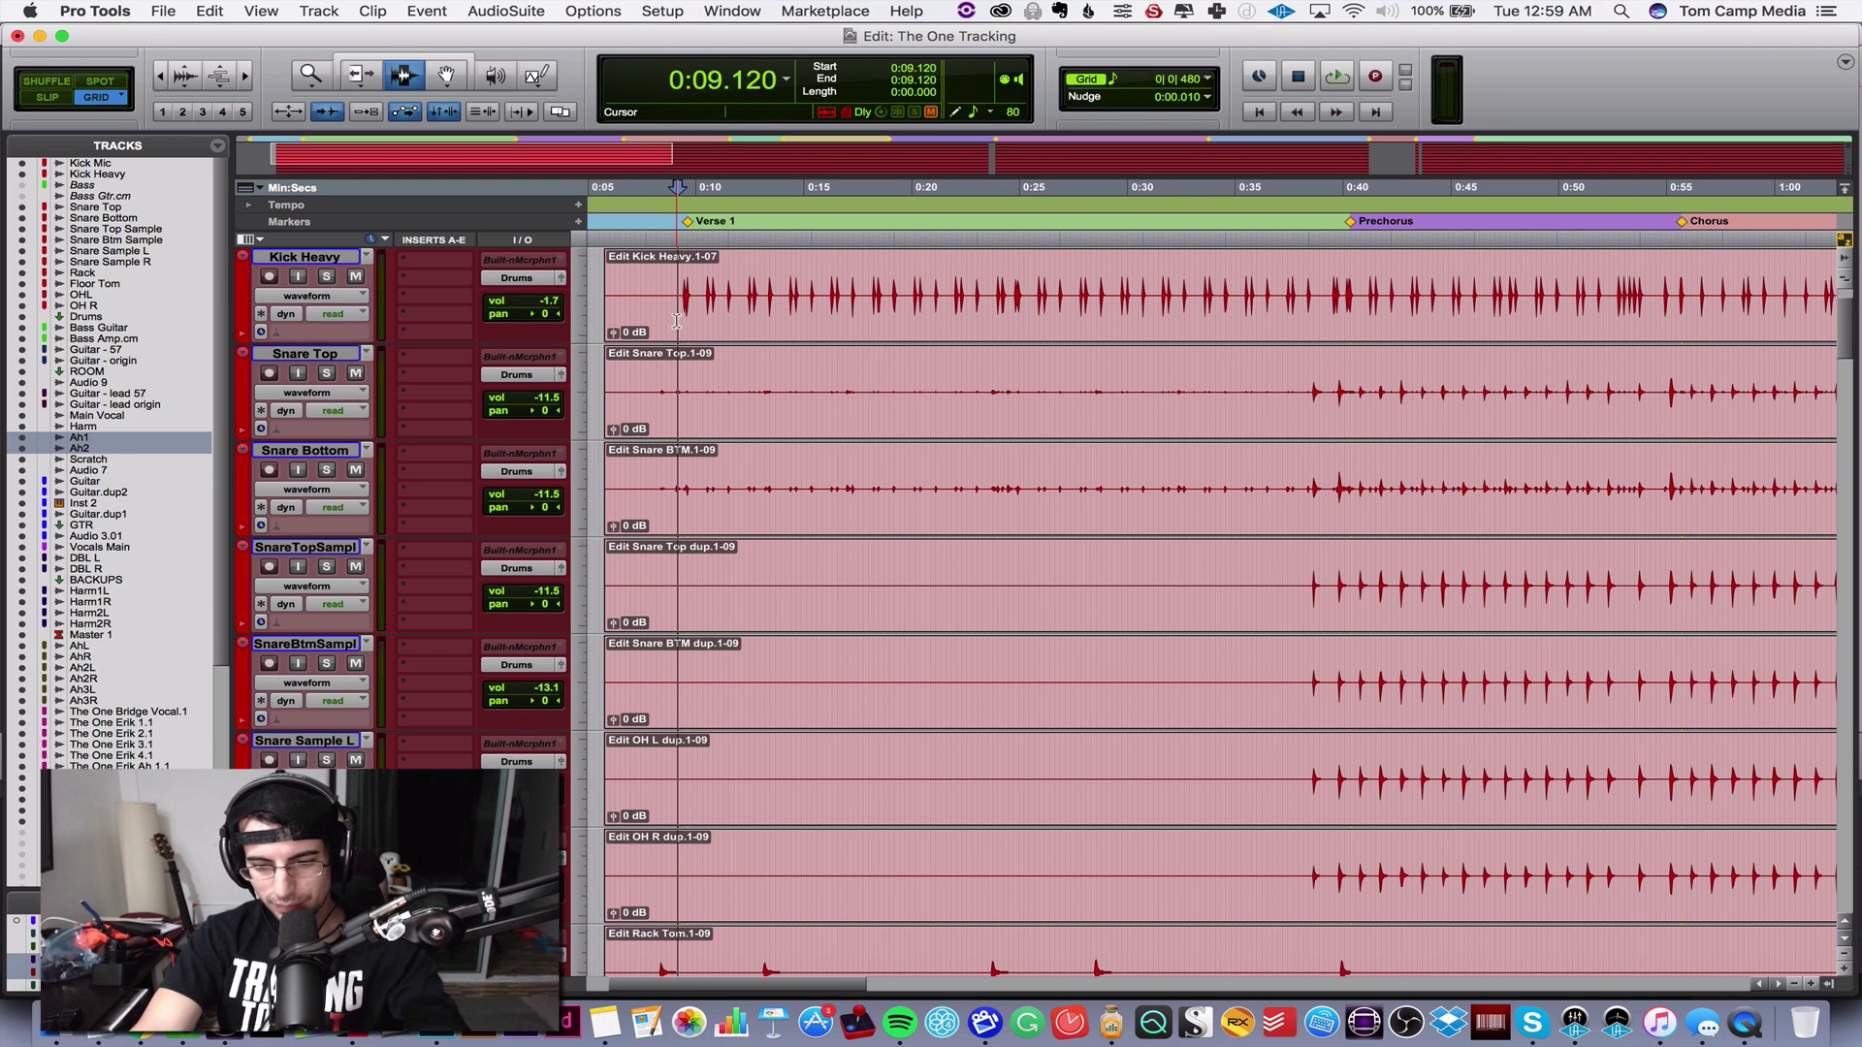
key("super+equal")
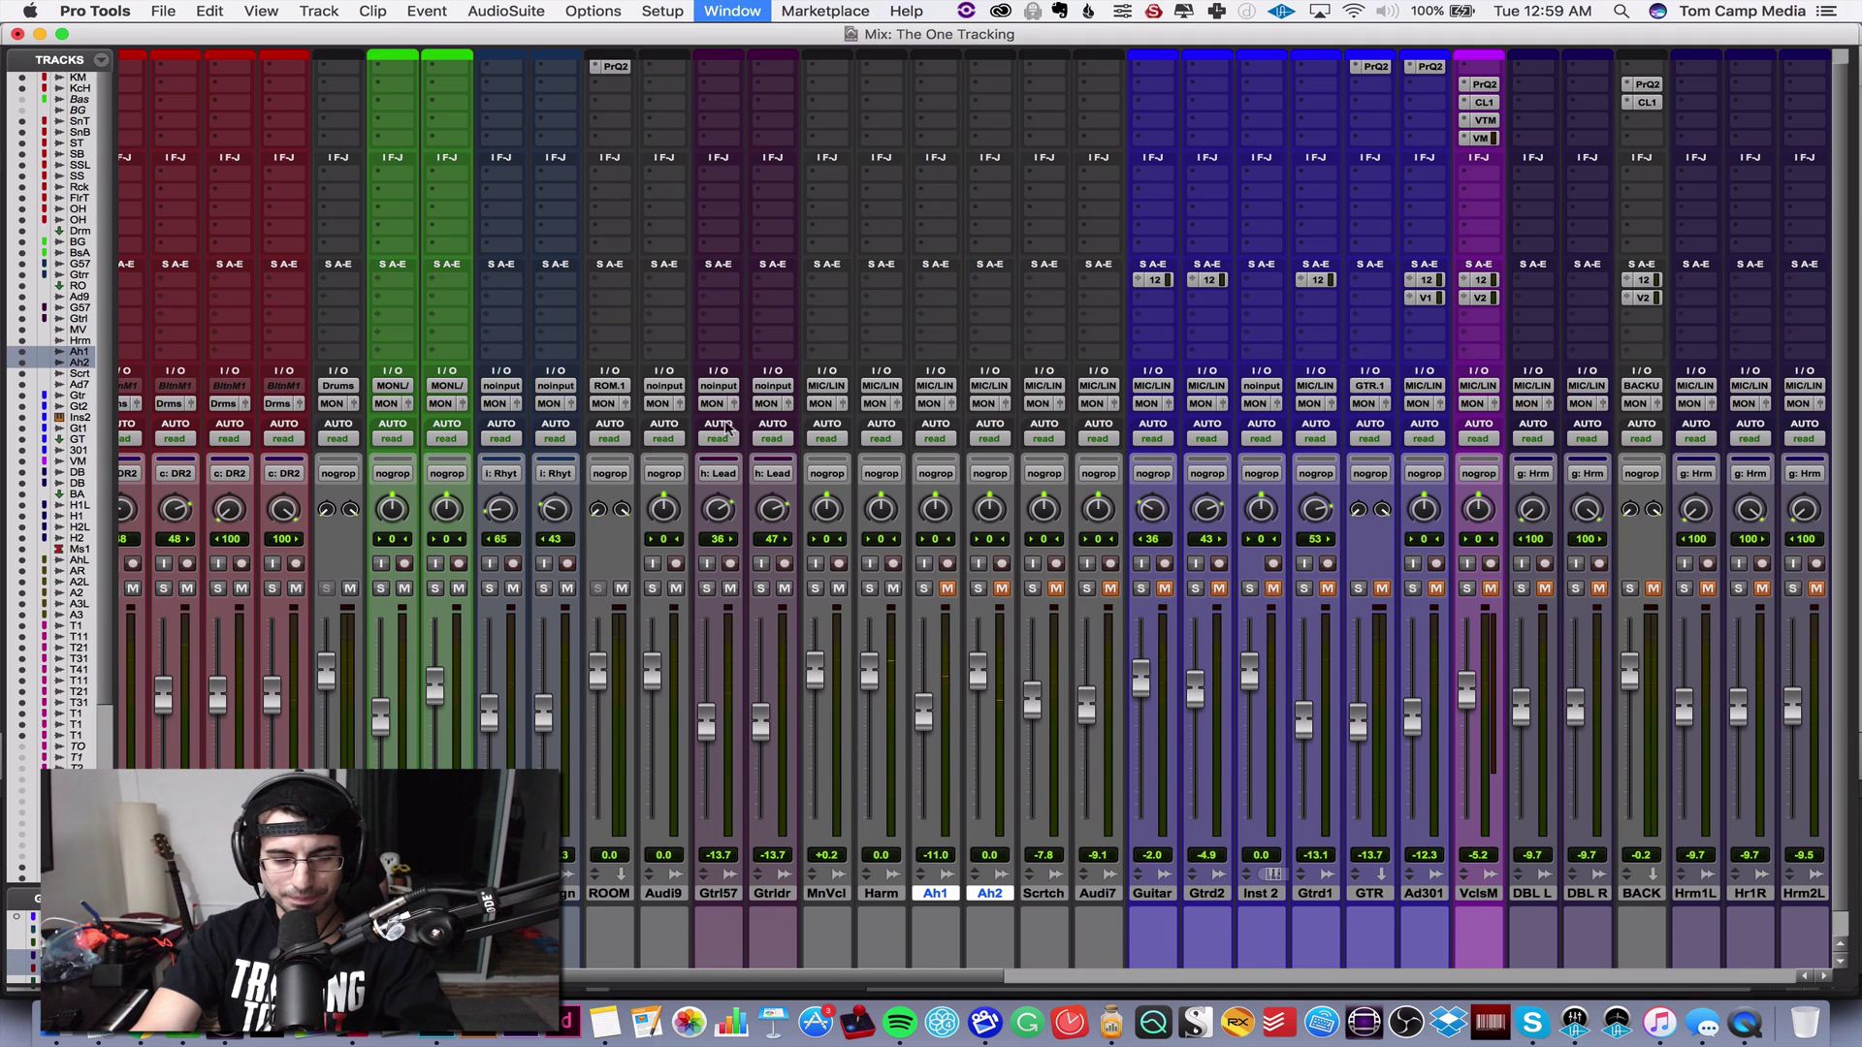
scroll(834, 320, "left", 5)
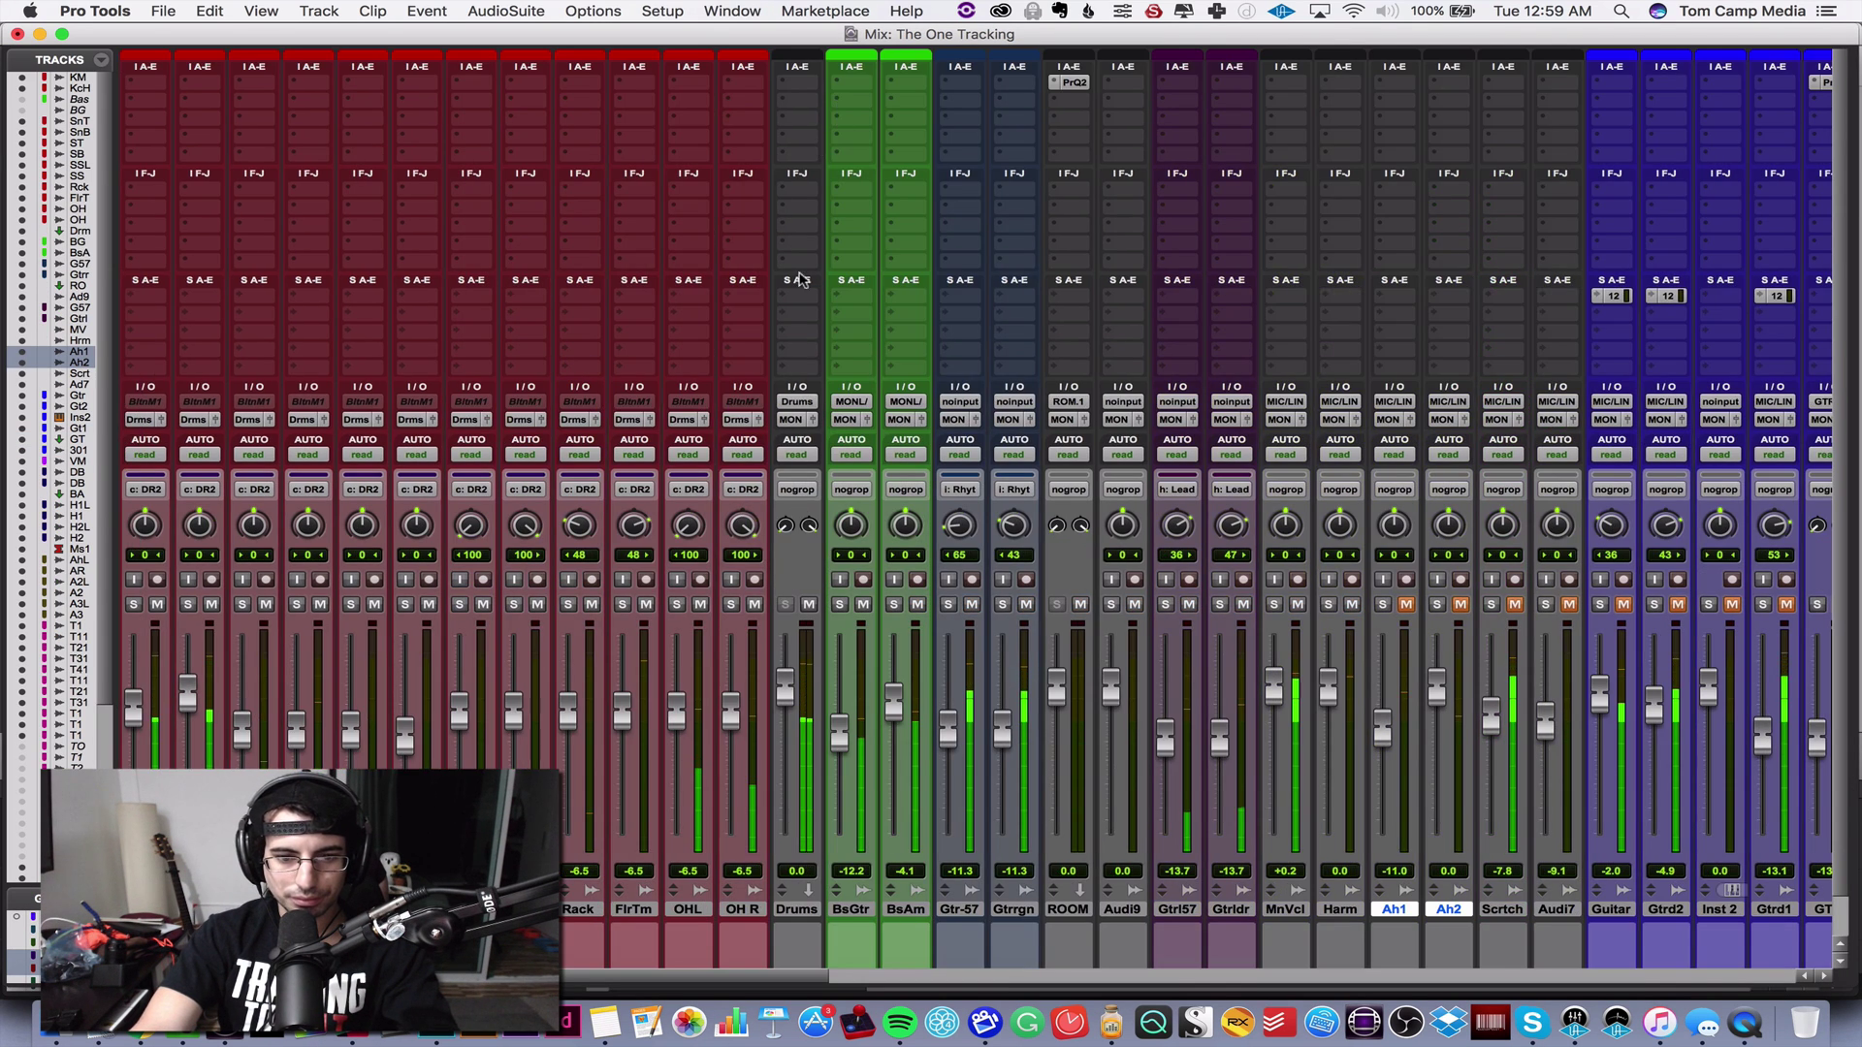
- Solo all drum tracks together with the Drums bus
left_click(796, 909)
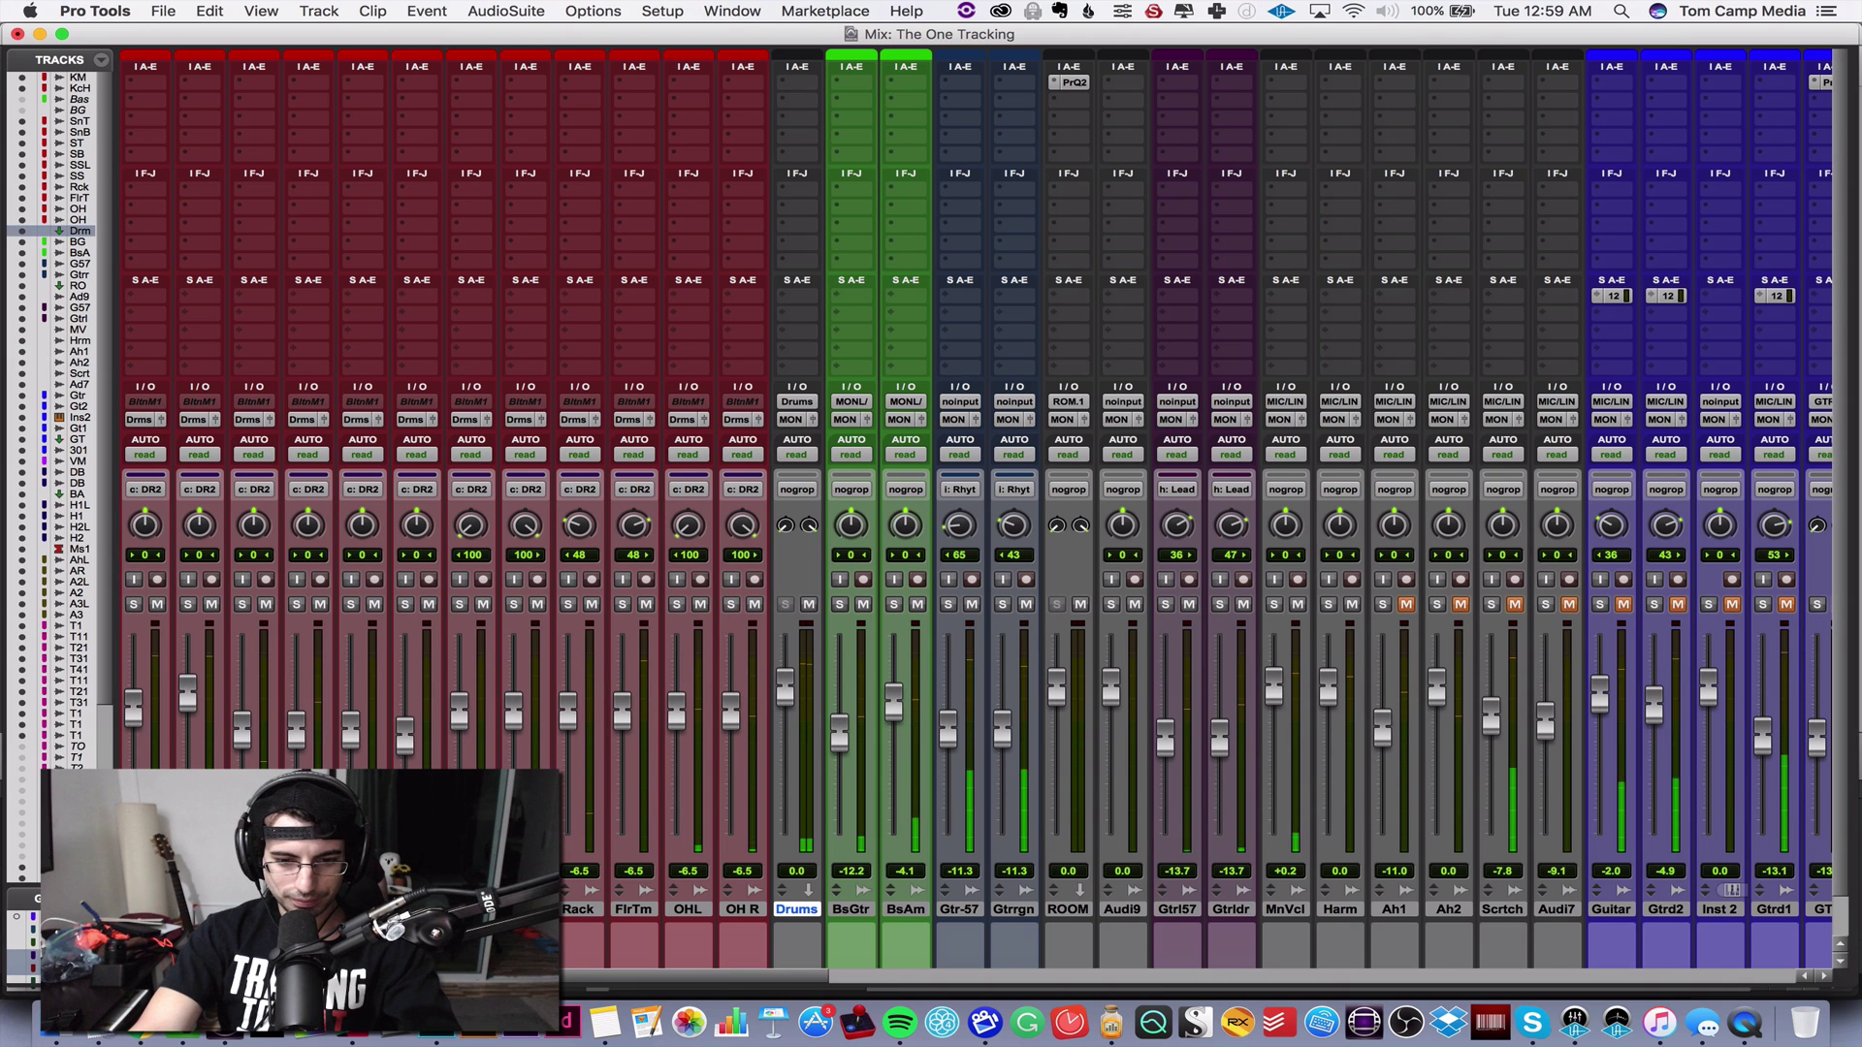
left_click(145, 909, "shift")
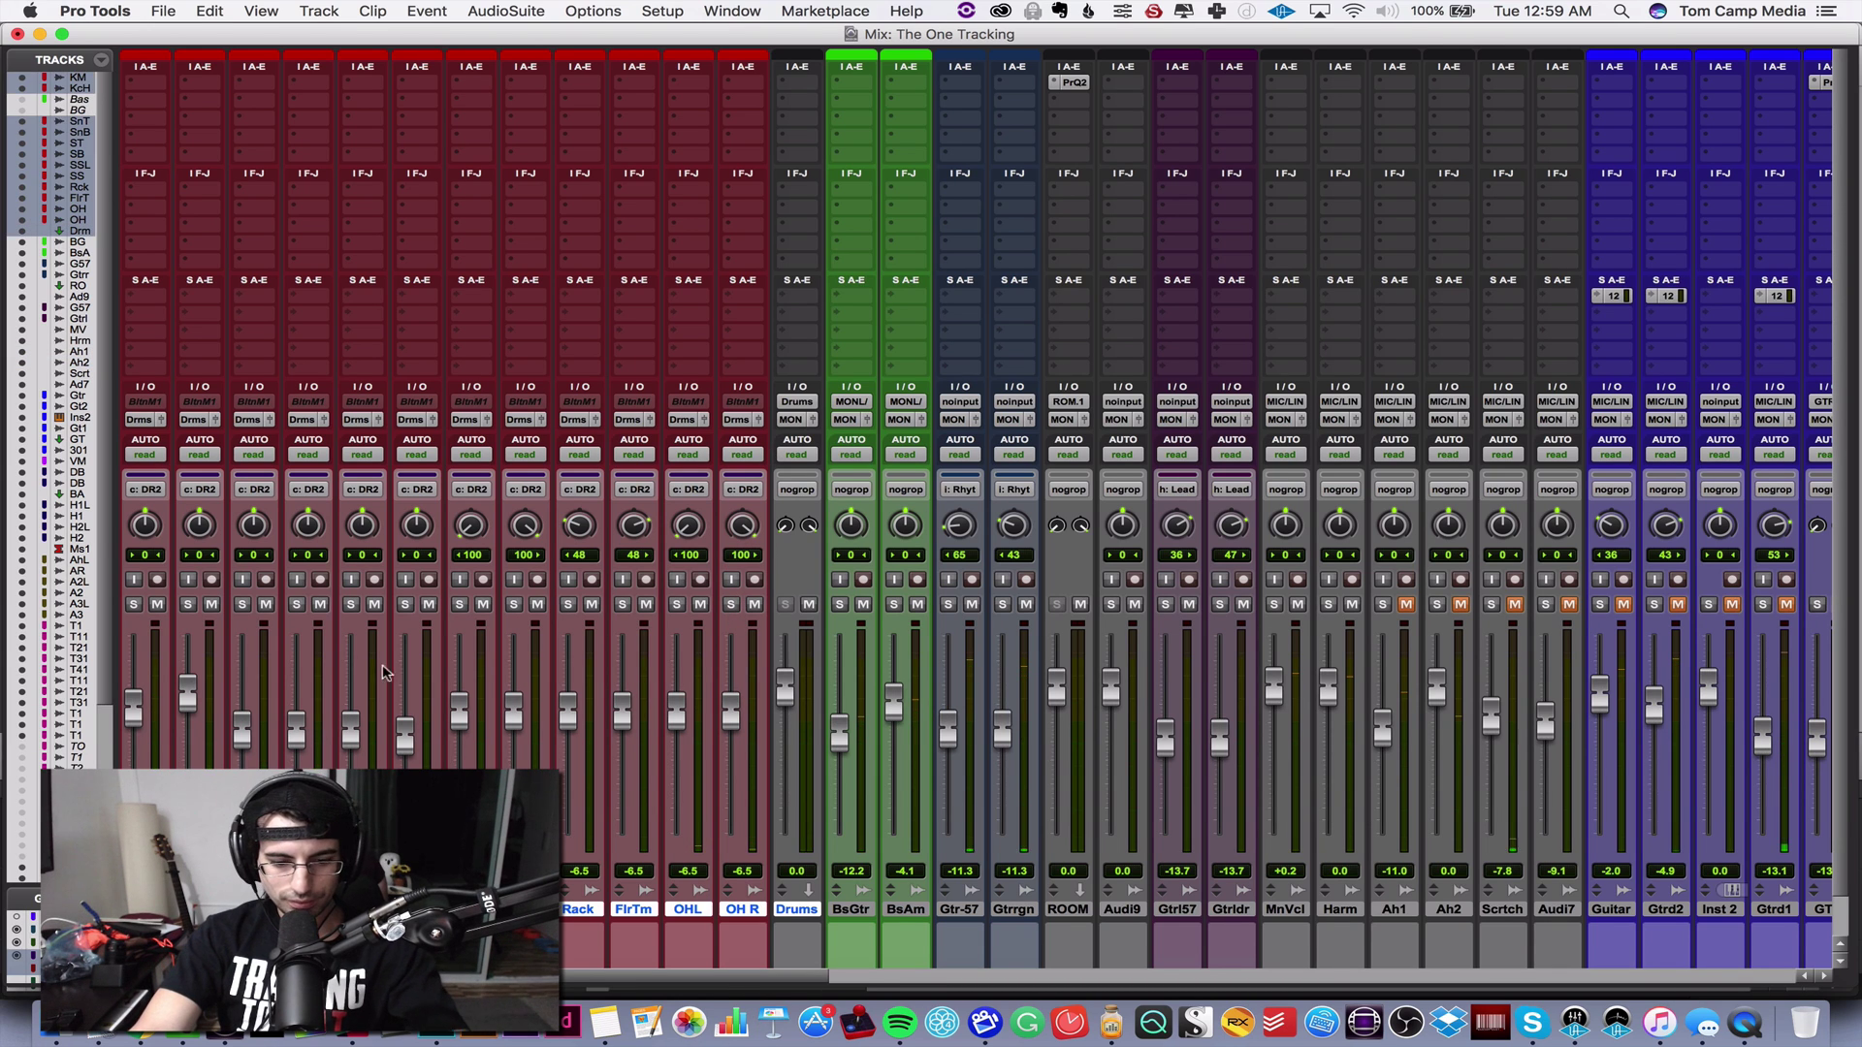
left_click(513, 604)
- Insert the stereo UAD Chandler Zener Limiter in the Drums bus's first insert slot
mouse_move(873, 123)
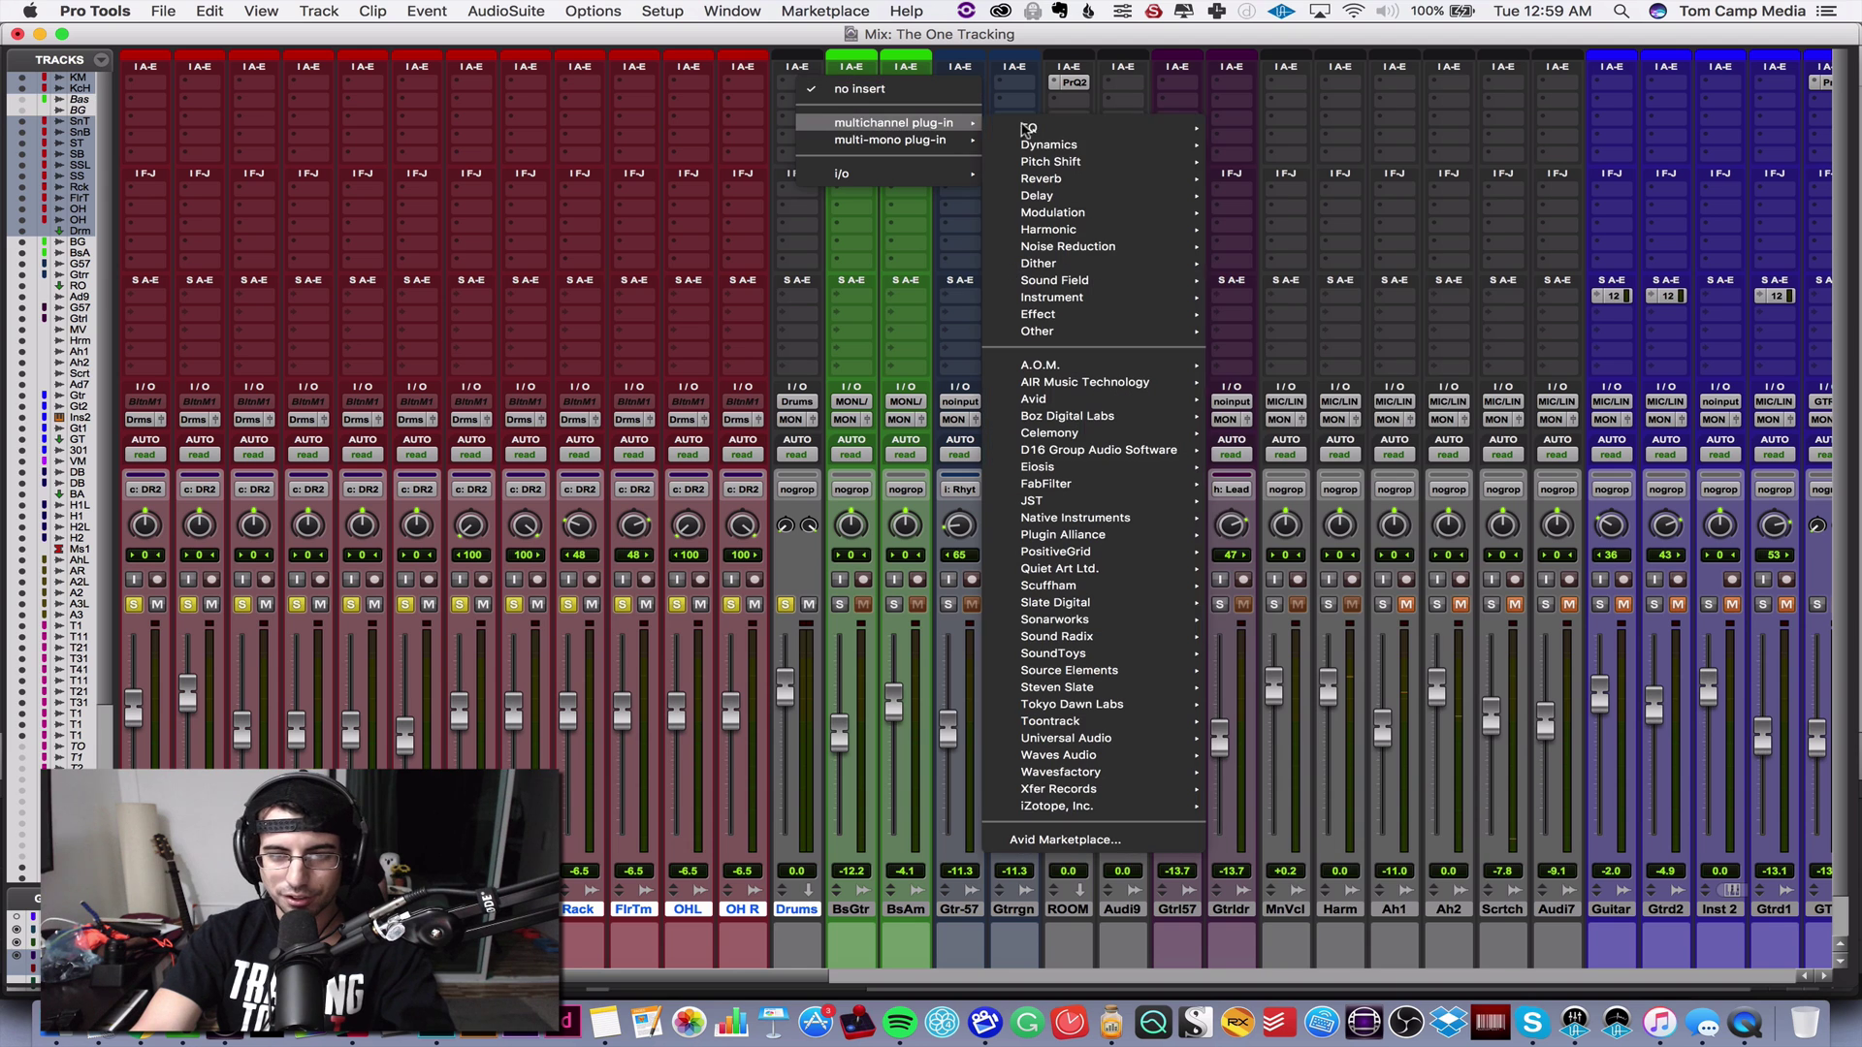
mouse_move(1049, 145)
left_click(1338, 477)
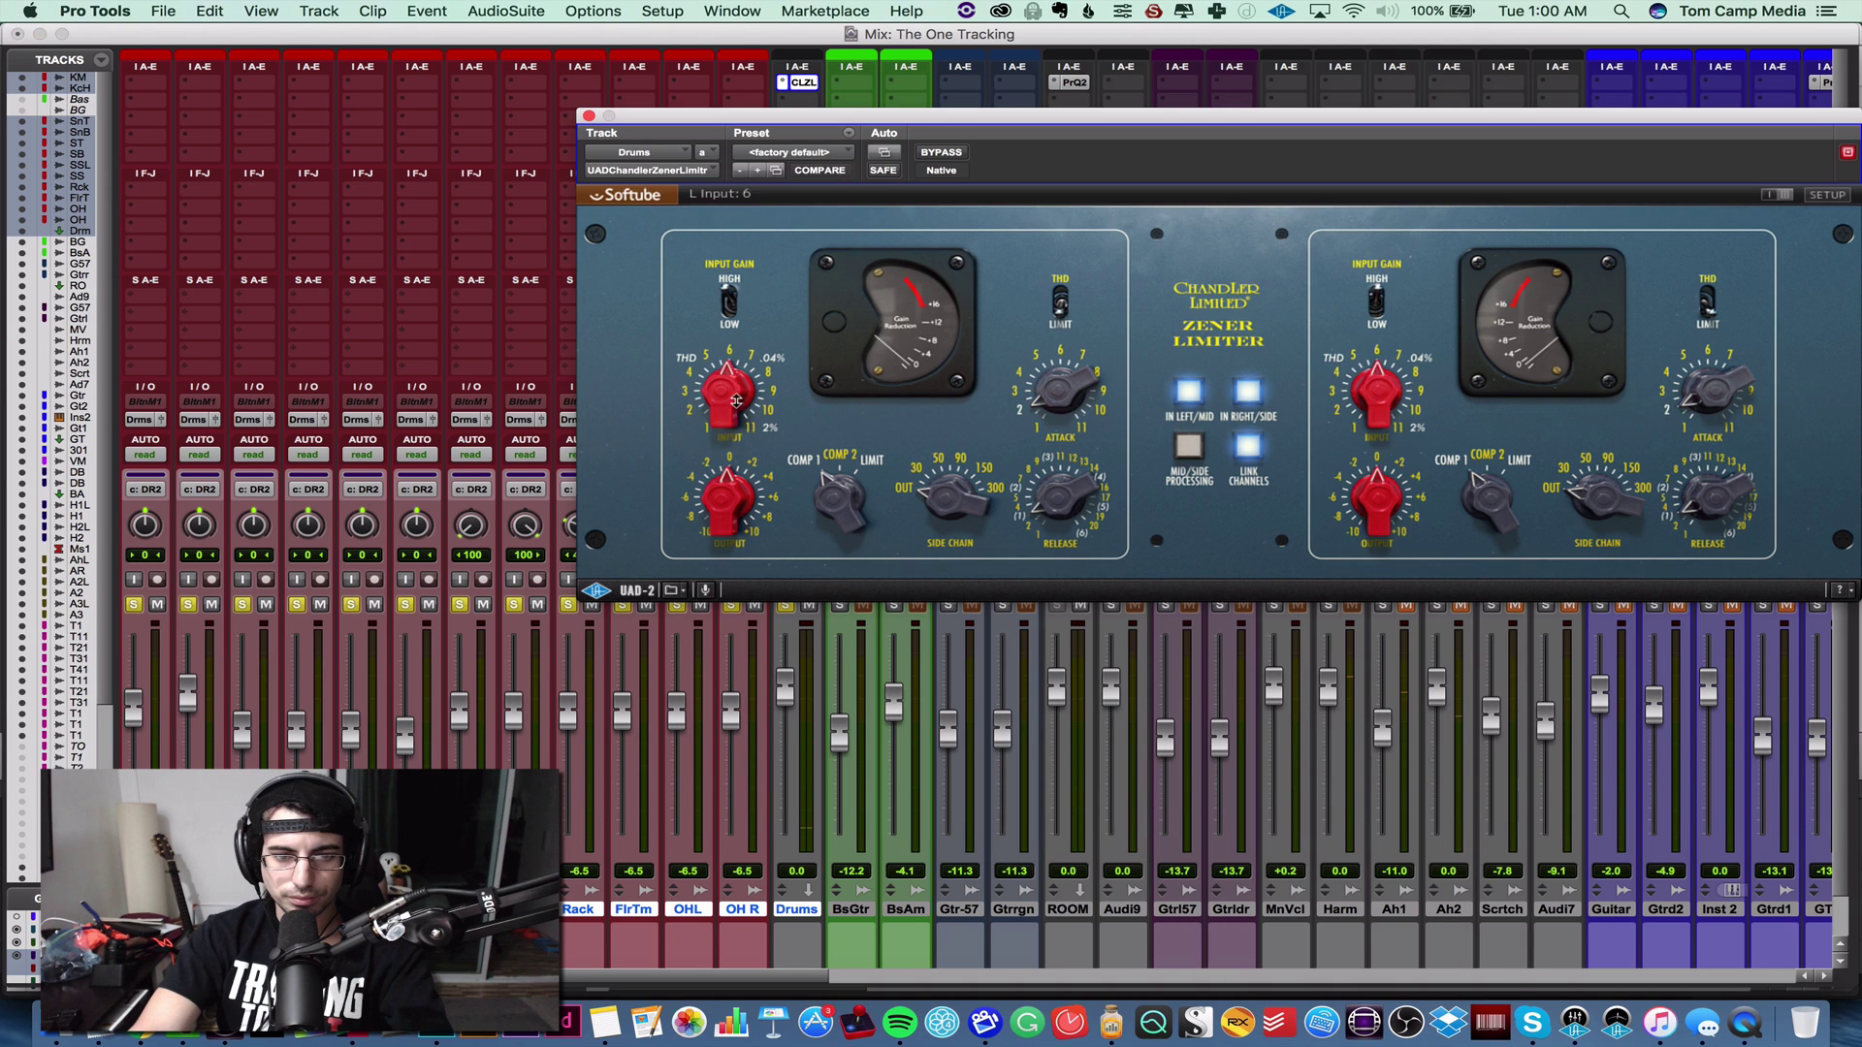
- Set the Zener Limiter's input to 6.5 and lower its output, comparing the drums with the limiter bypassed during playback
left_click_drag(740, 390, 742, 376)
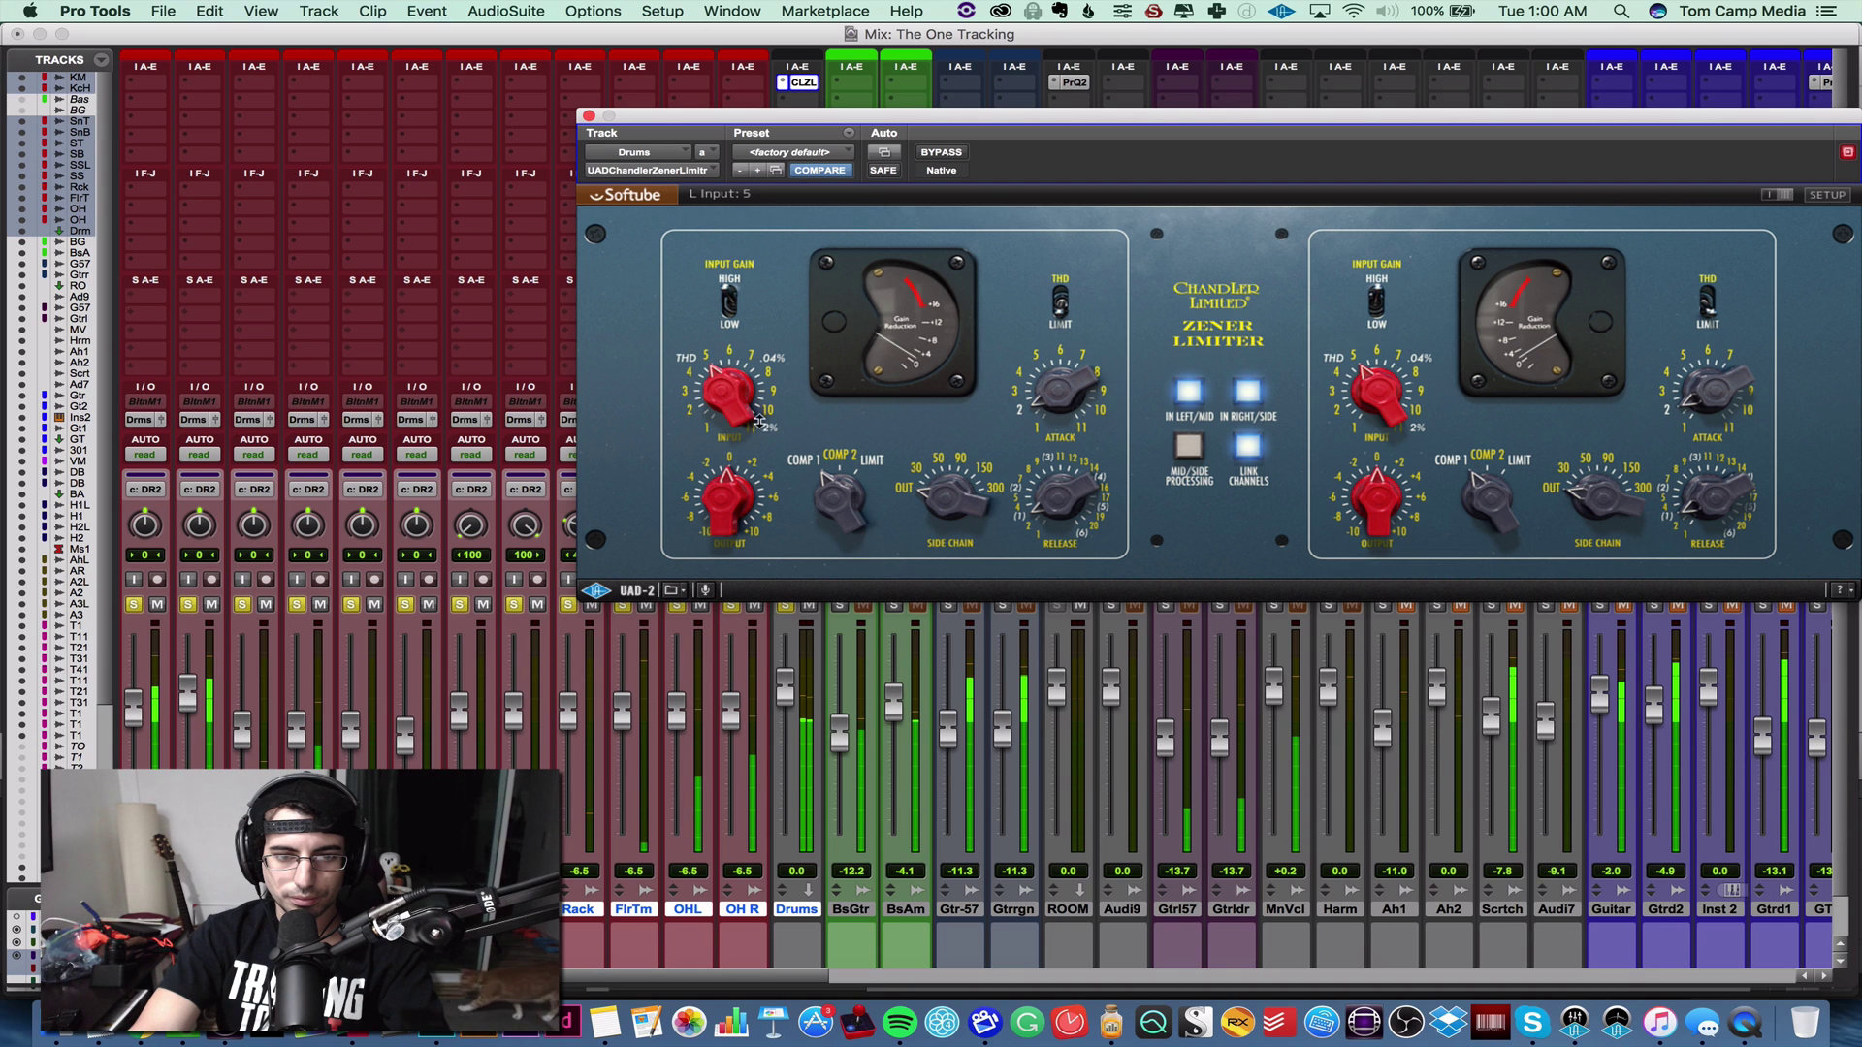
left_click_drag(761, 409, 761, 401)
left_click(940, 153)
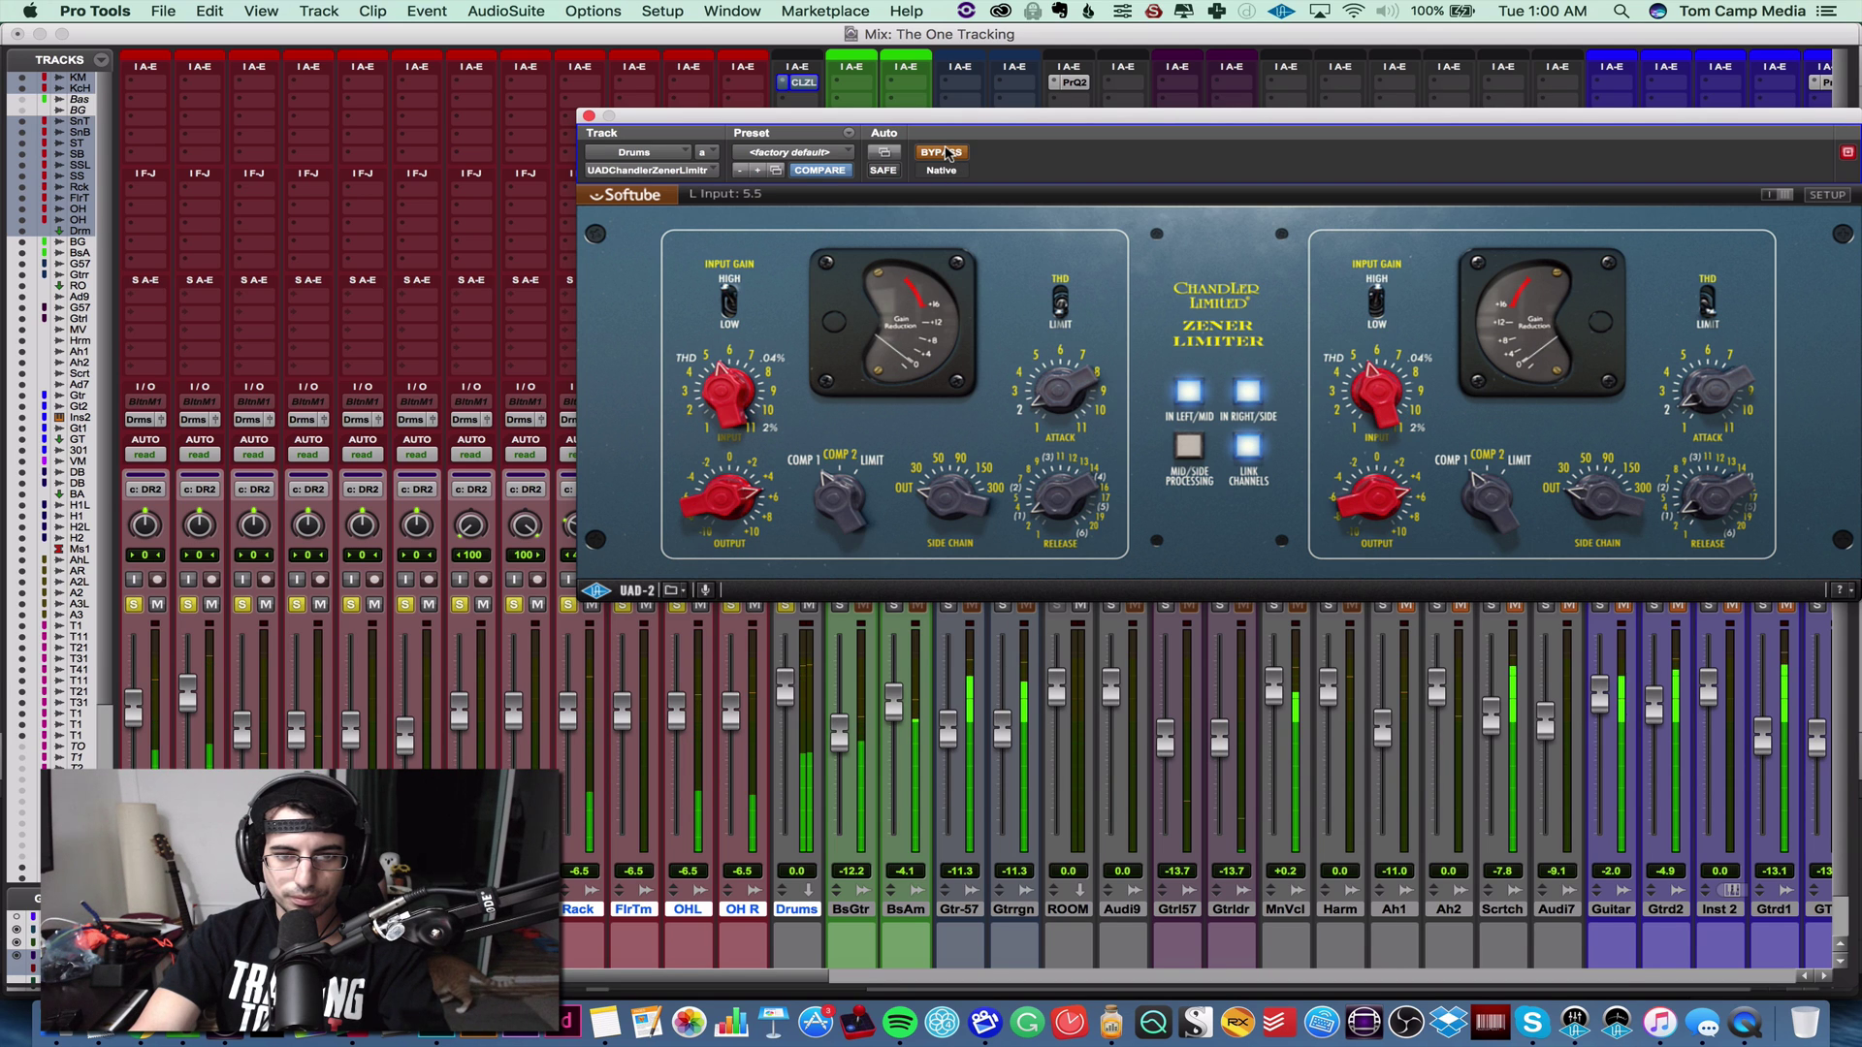
left_click_drag(726, 402, 715, 386)
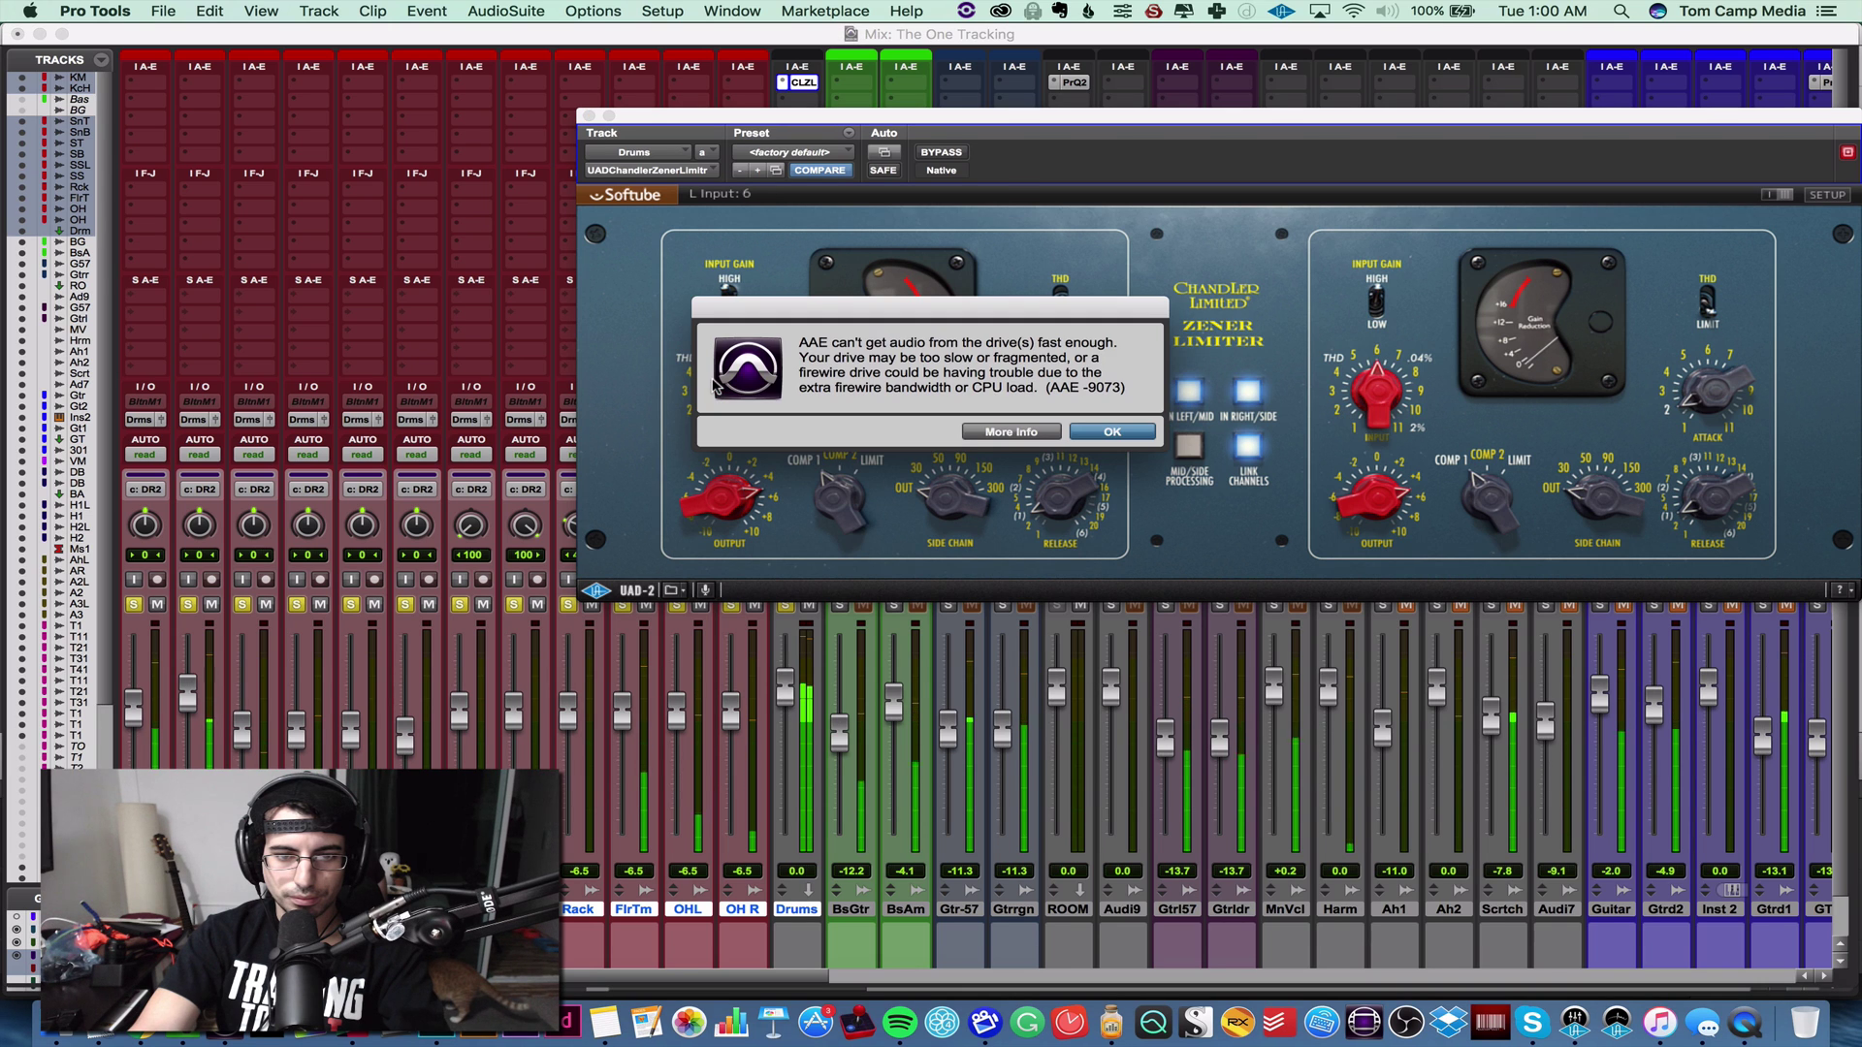
left_click(1112, 431)
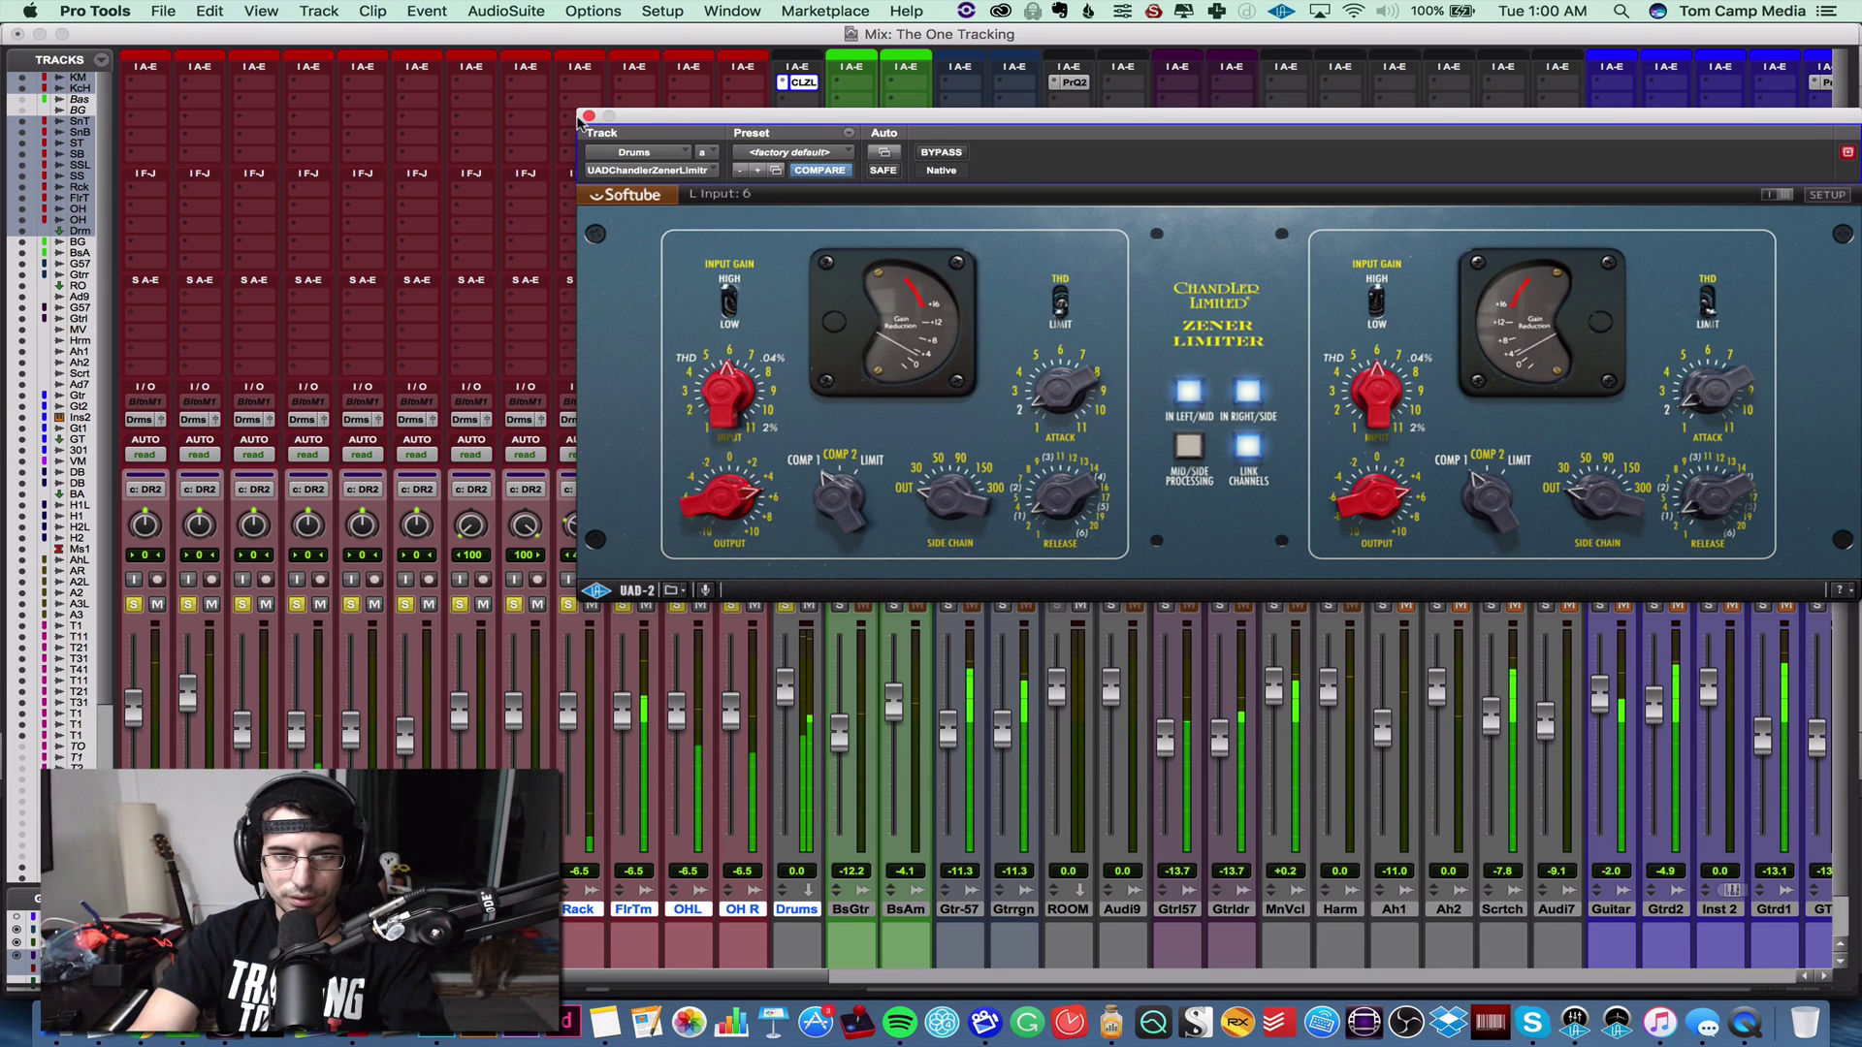
left_click_drag(714, 410, 721, 394)
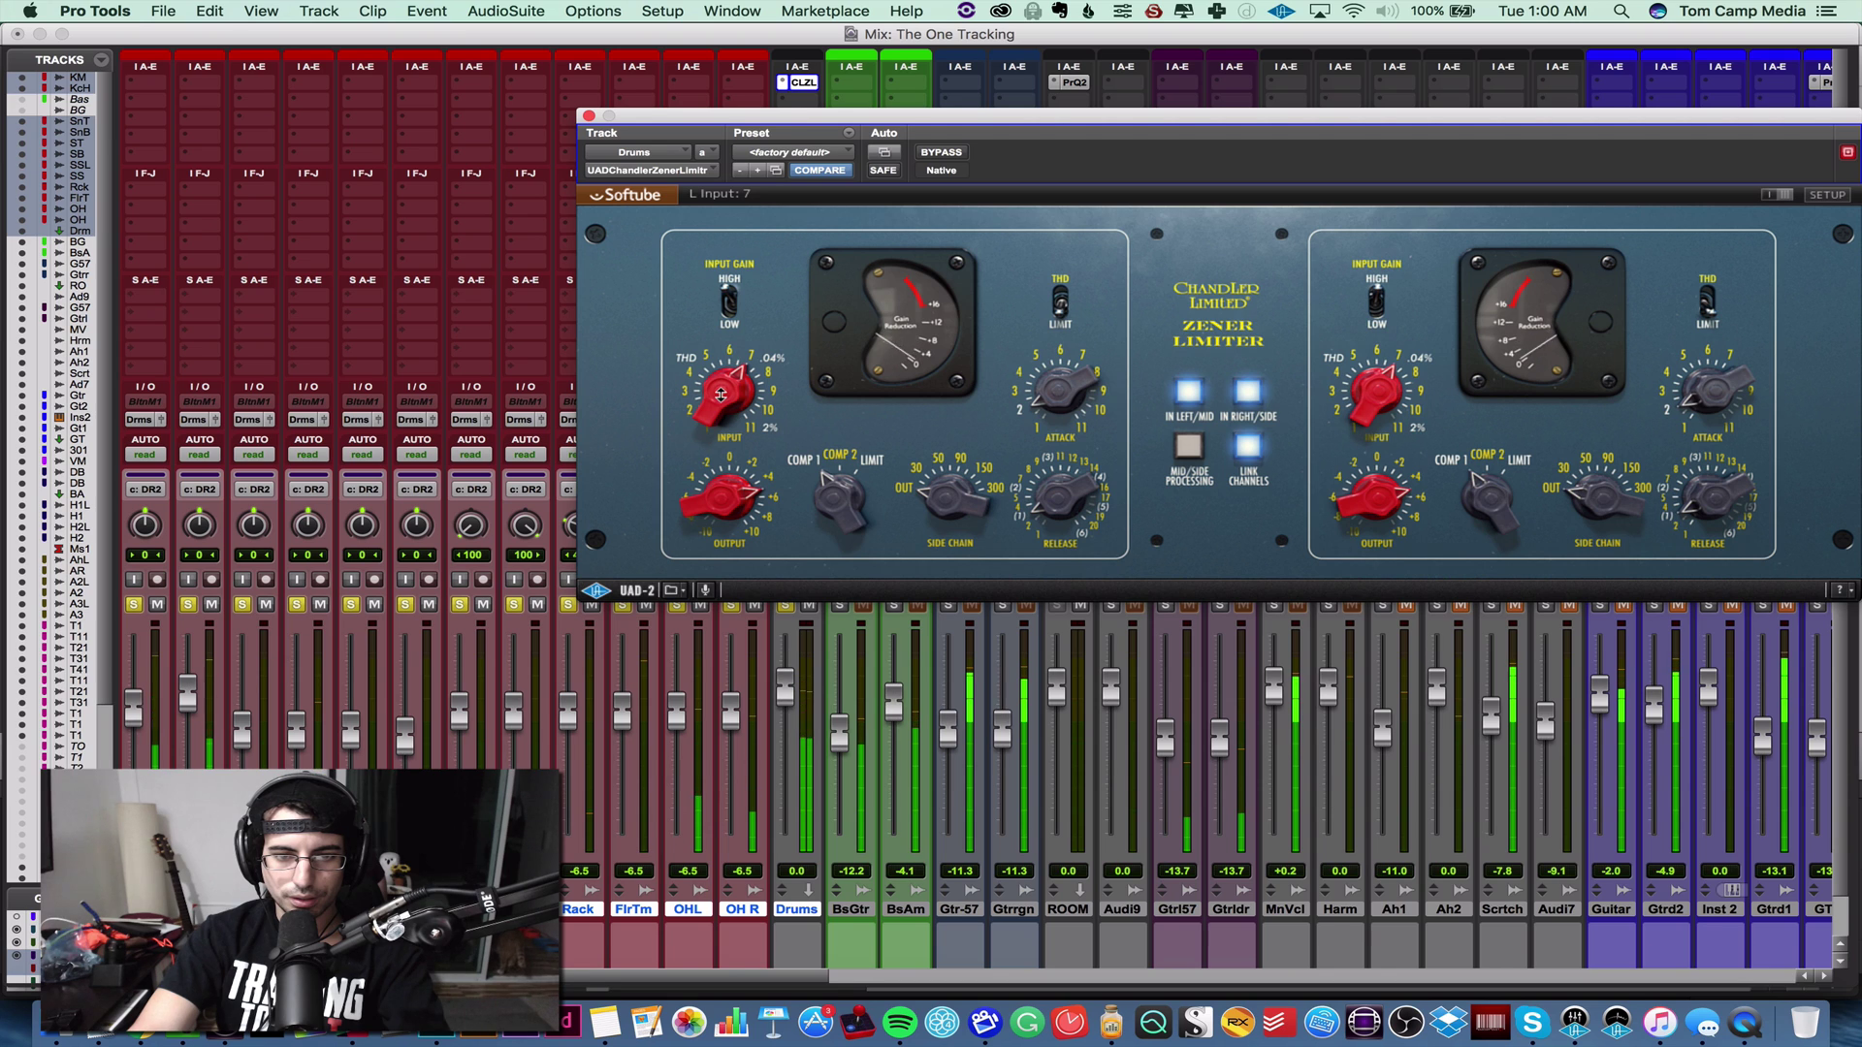
left_click(936, 156)
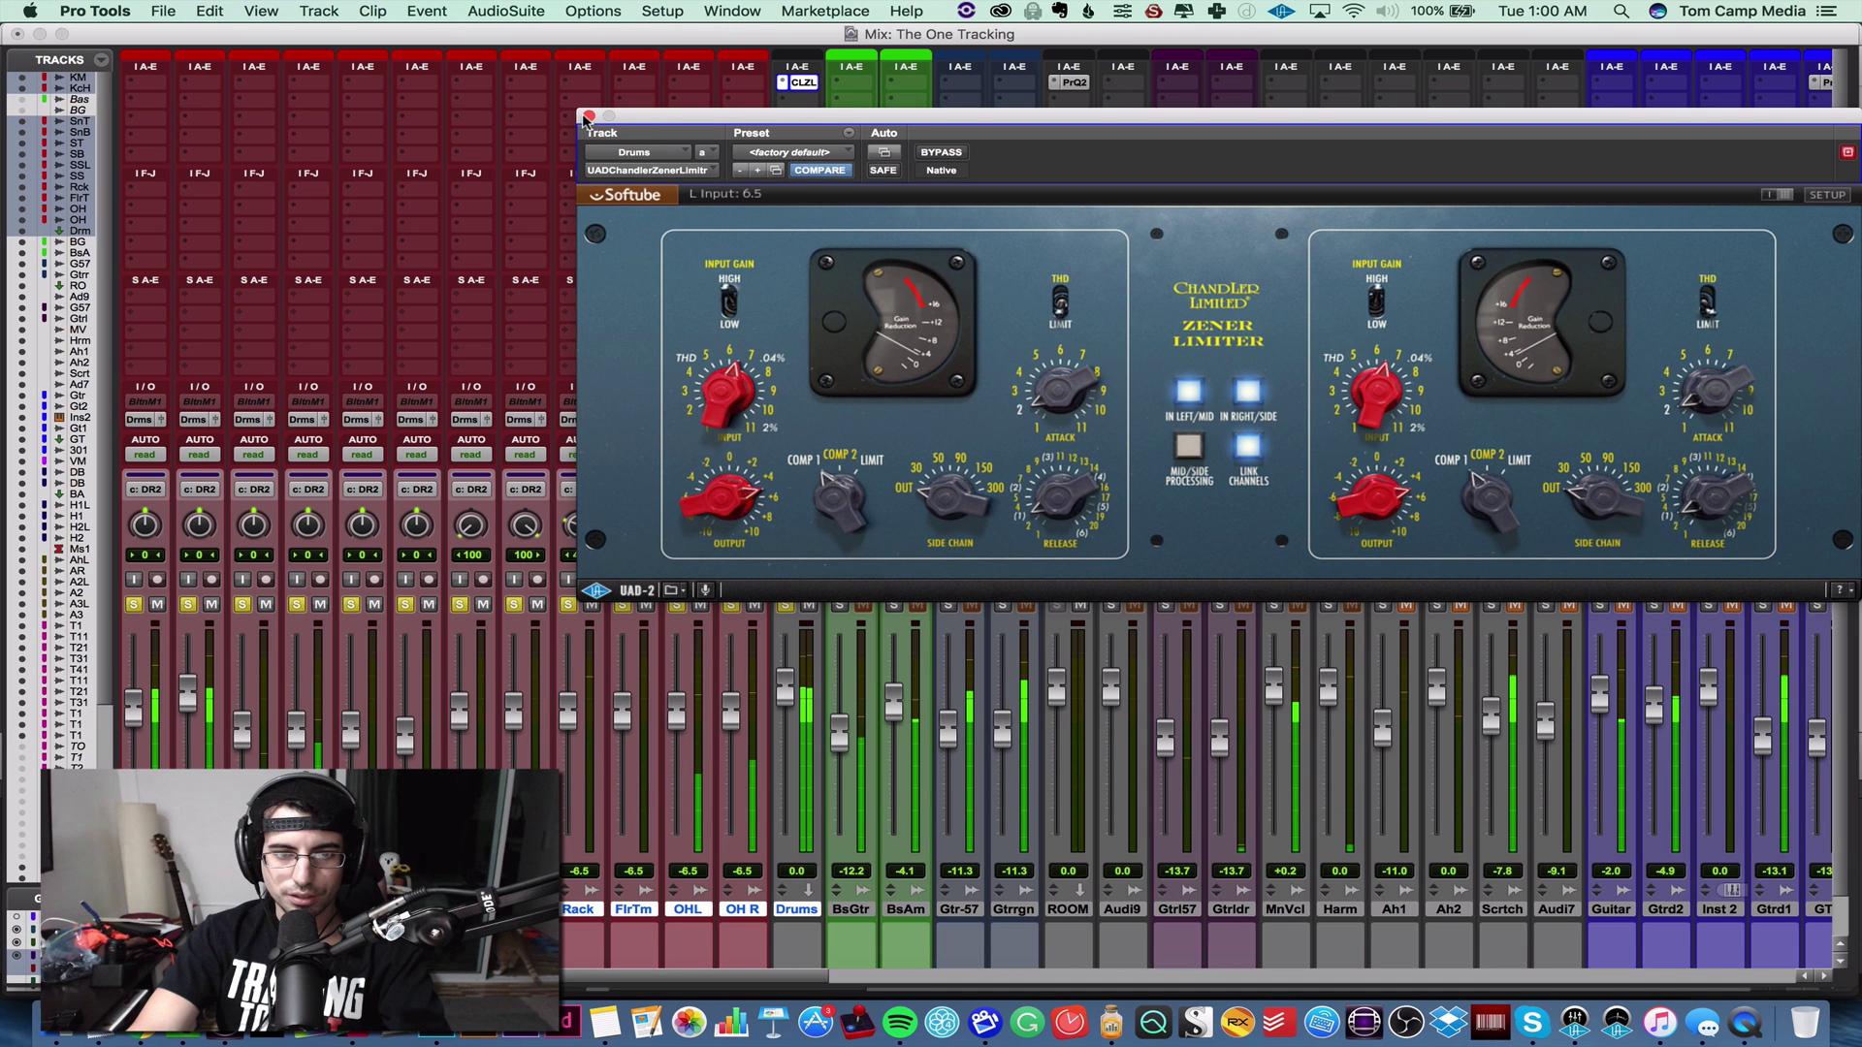
- Insert a stereo FabFilter Pro-Q 2 after the limiter on the Drums bus and move its window aside
left_click(803, 98)
mouse_move(892, 141)
mouse_move(1067, 158)
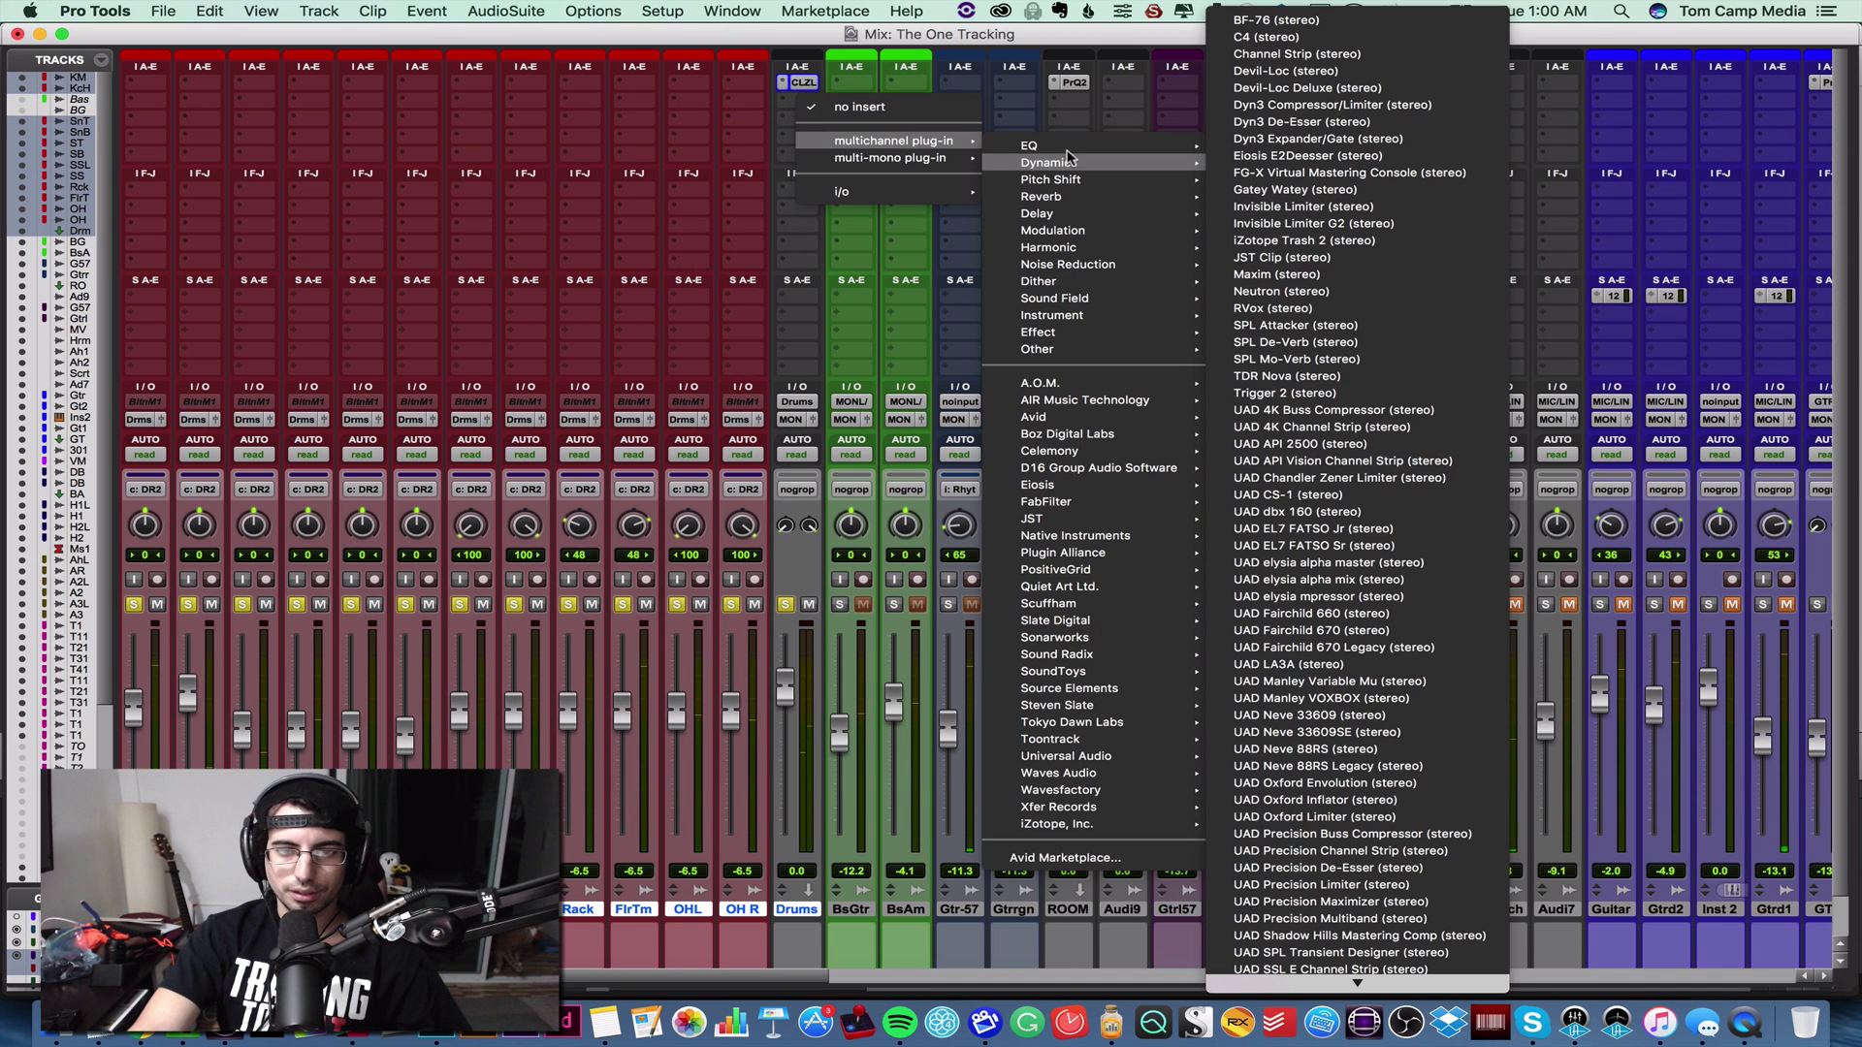
left_click(1147, 724)
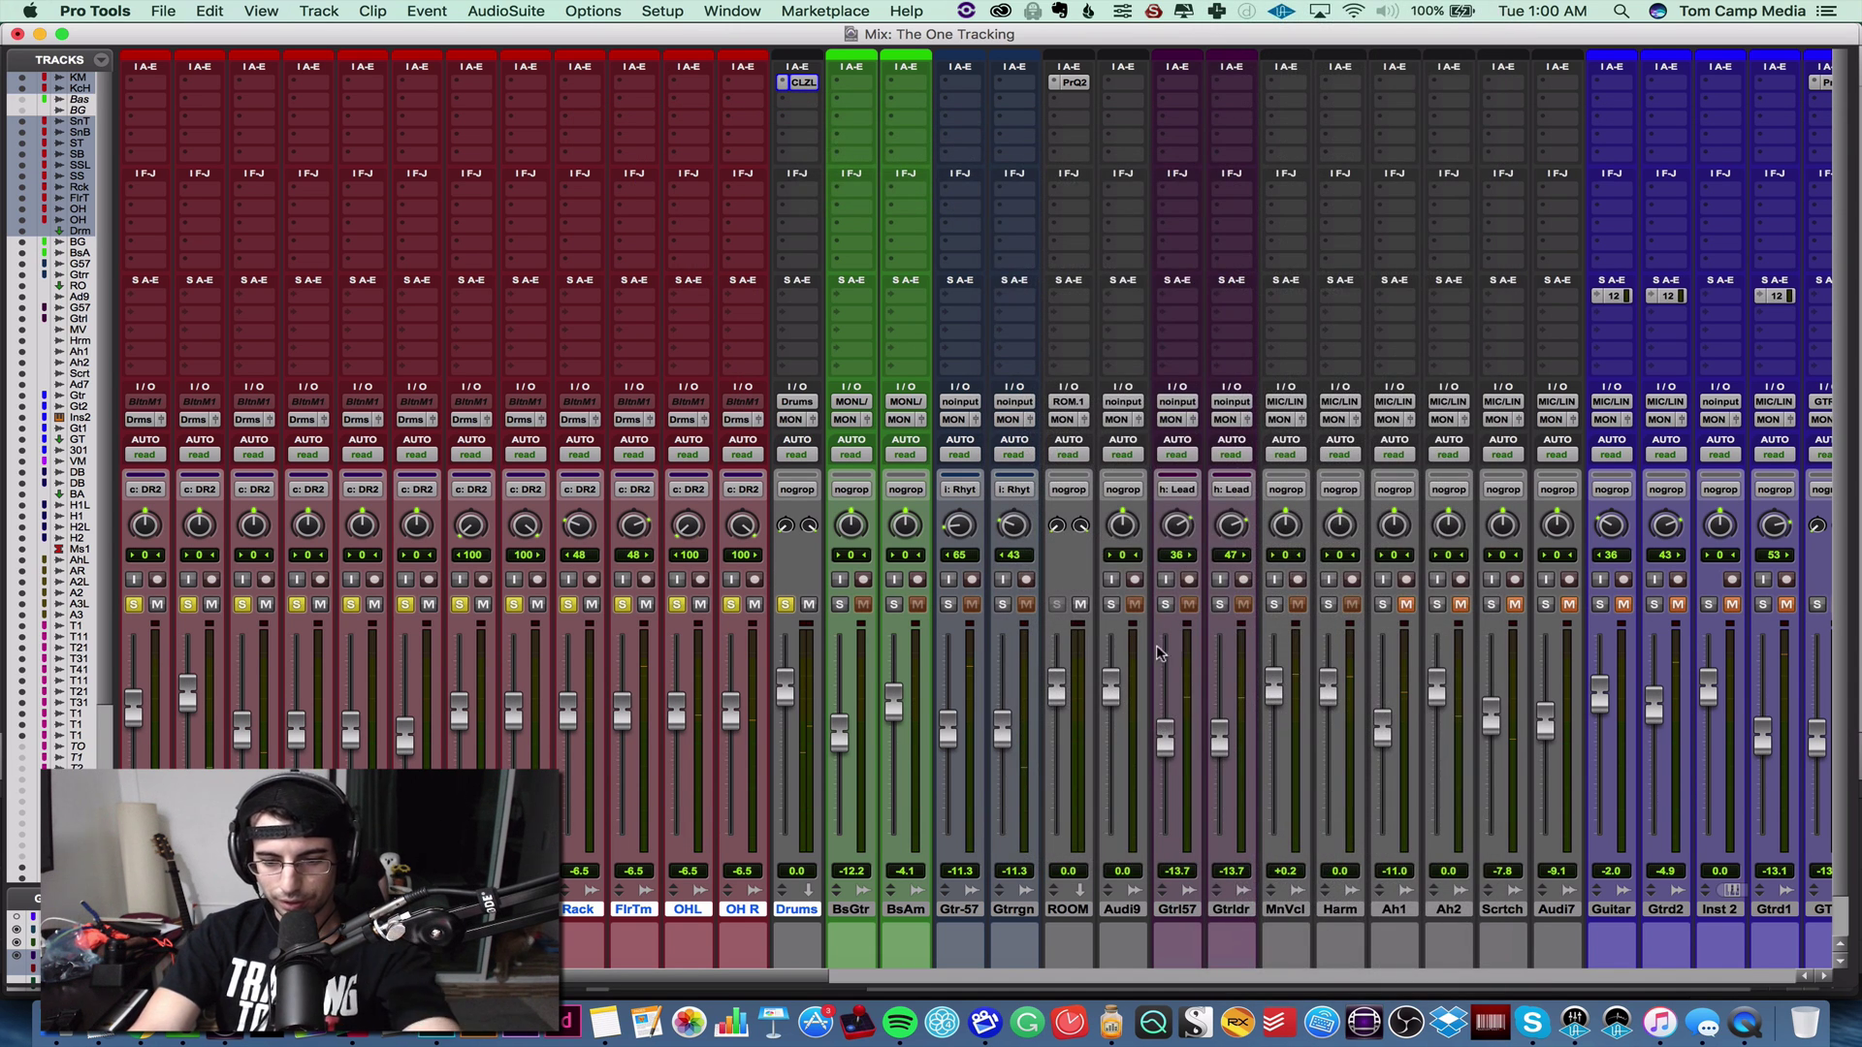
left_click_drag(1088, 115, 625, 86)
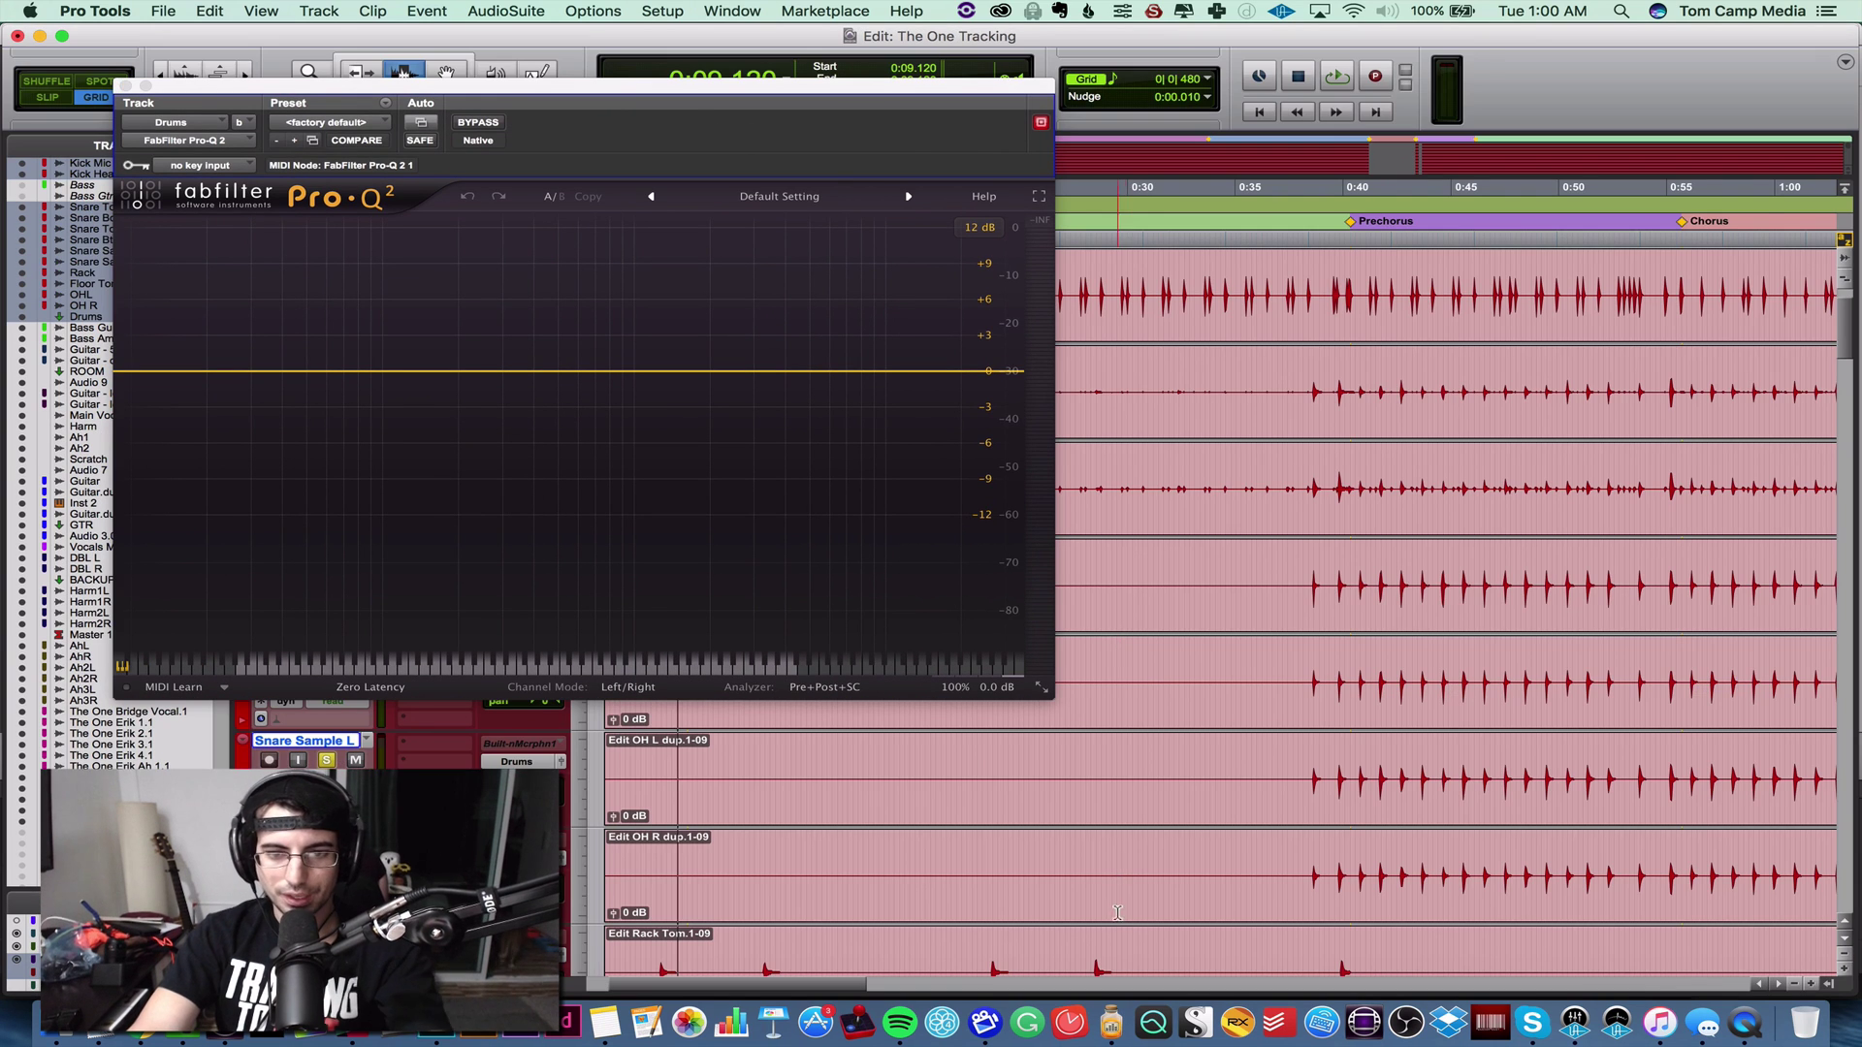
- Loop the drums from 0:39.120 to 0:53.040 and add a Pro-Q 2 bell boost of 4.16 dB at 66.563 Hz
key("super+equal")
left_click_drag(1325, 371, 1624, 380)
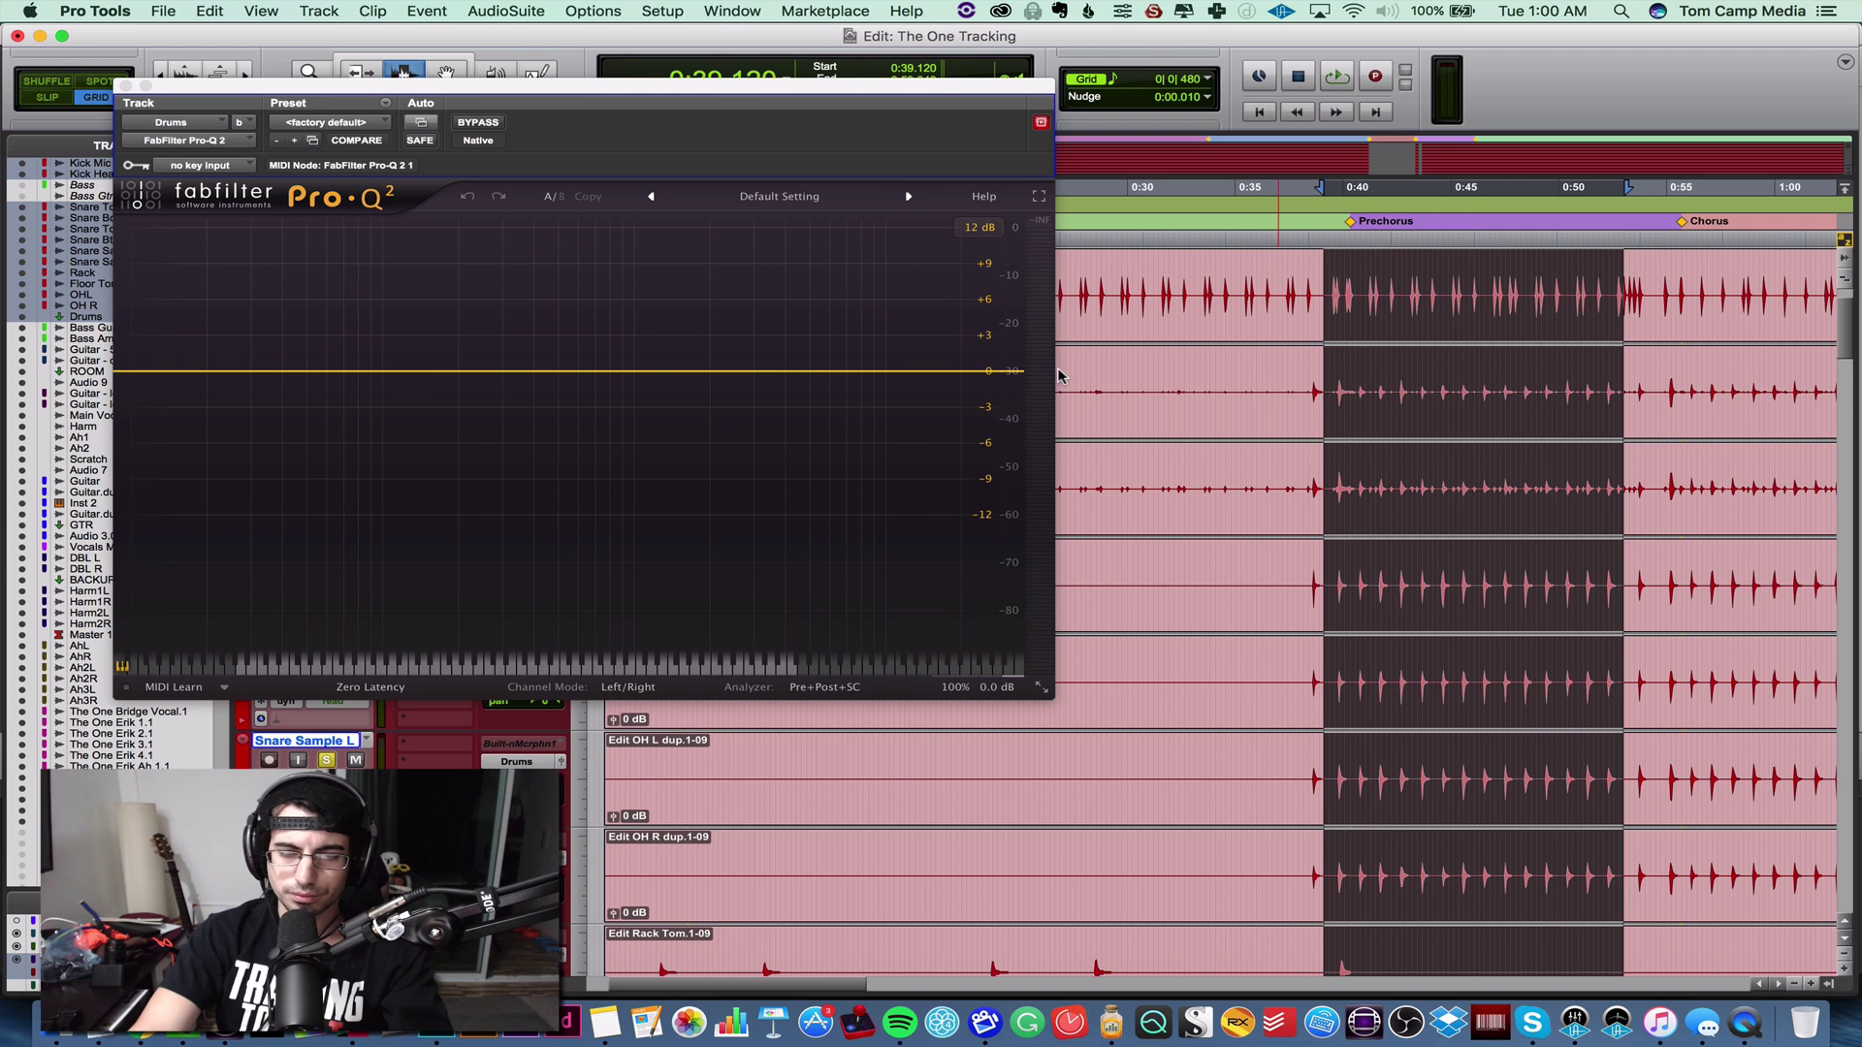
key("space")
left_click_drag(336, 374, 337, 323)
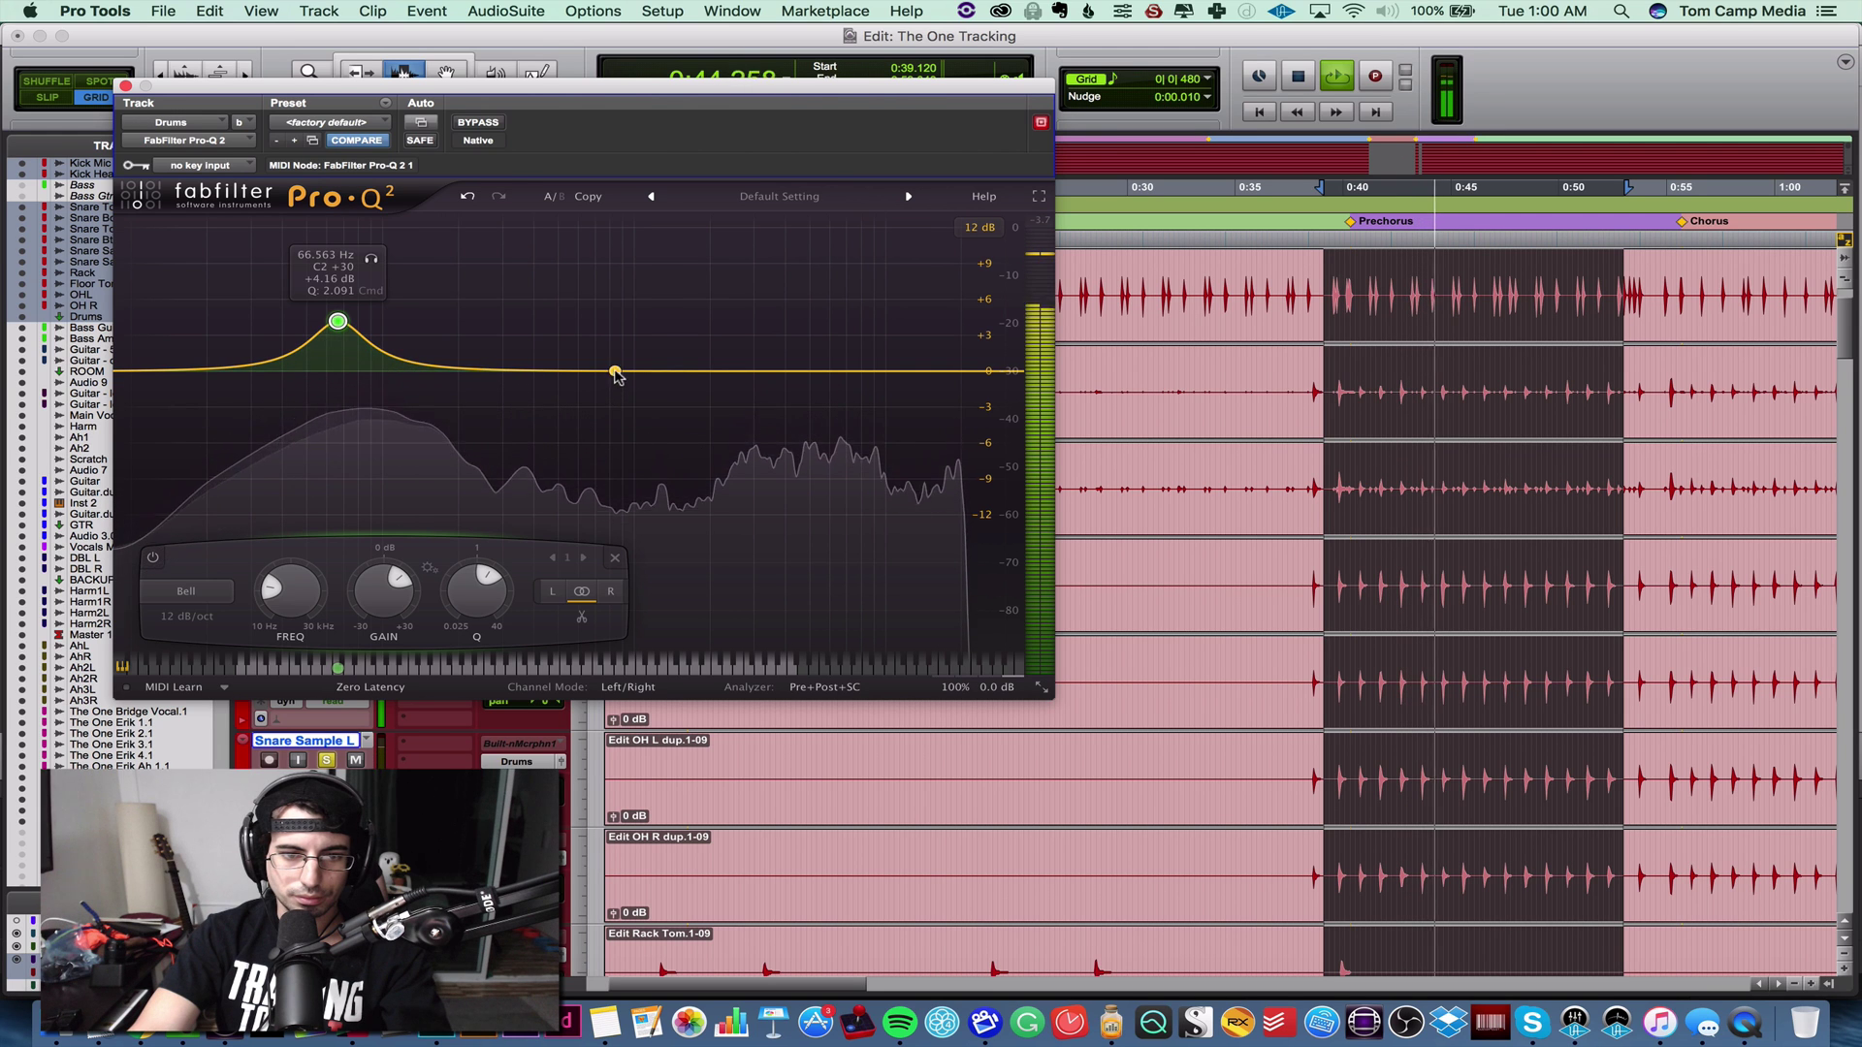
- Add a second Pro-Q 2 bell with a Q of 2.648, cutting the drums by about 8 dB near 550 Hz
left_click_drag(615, 373, 588, 298)
scroll(587, 298, "up", 5)
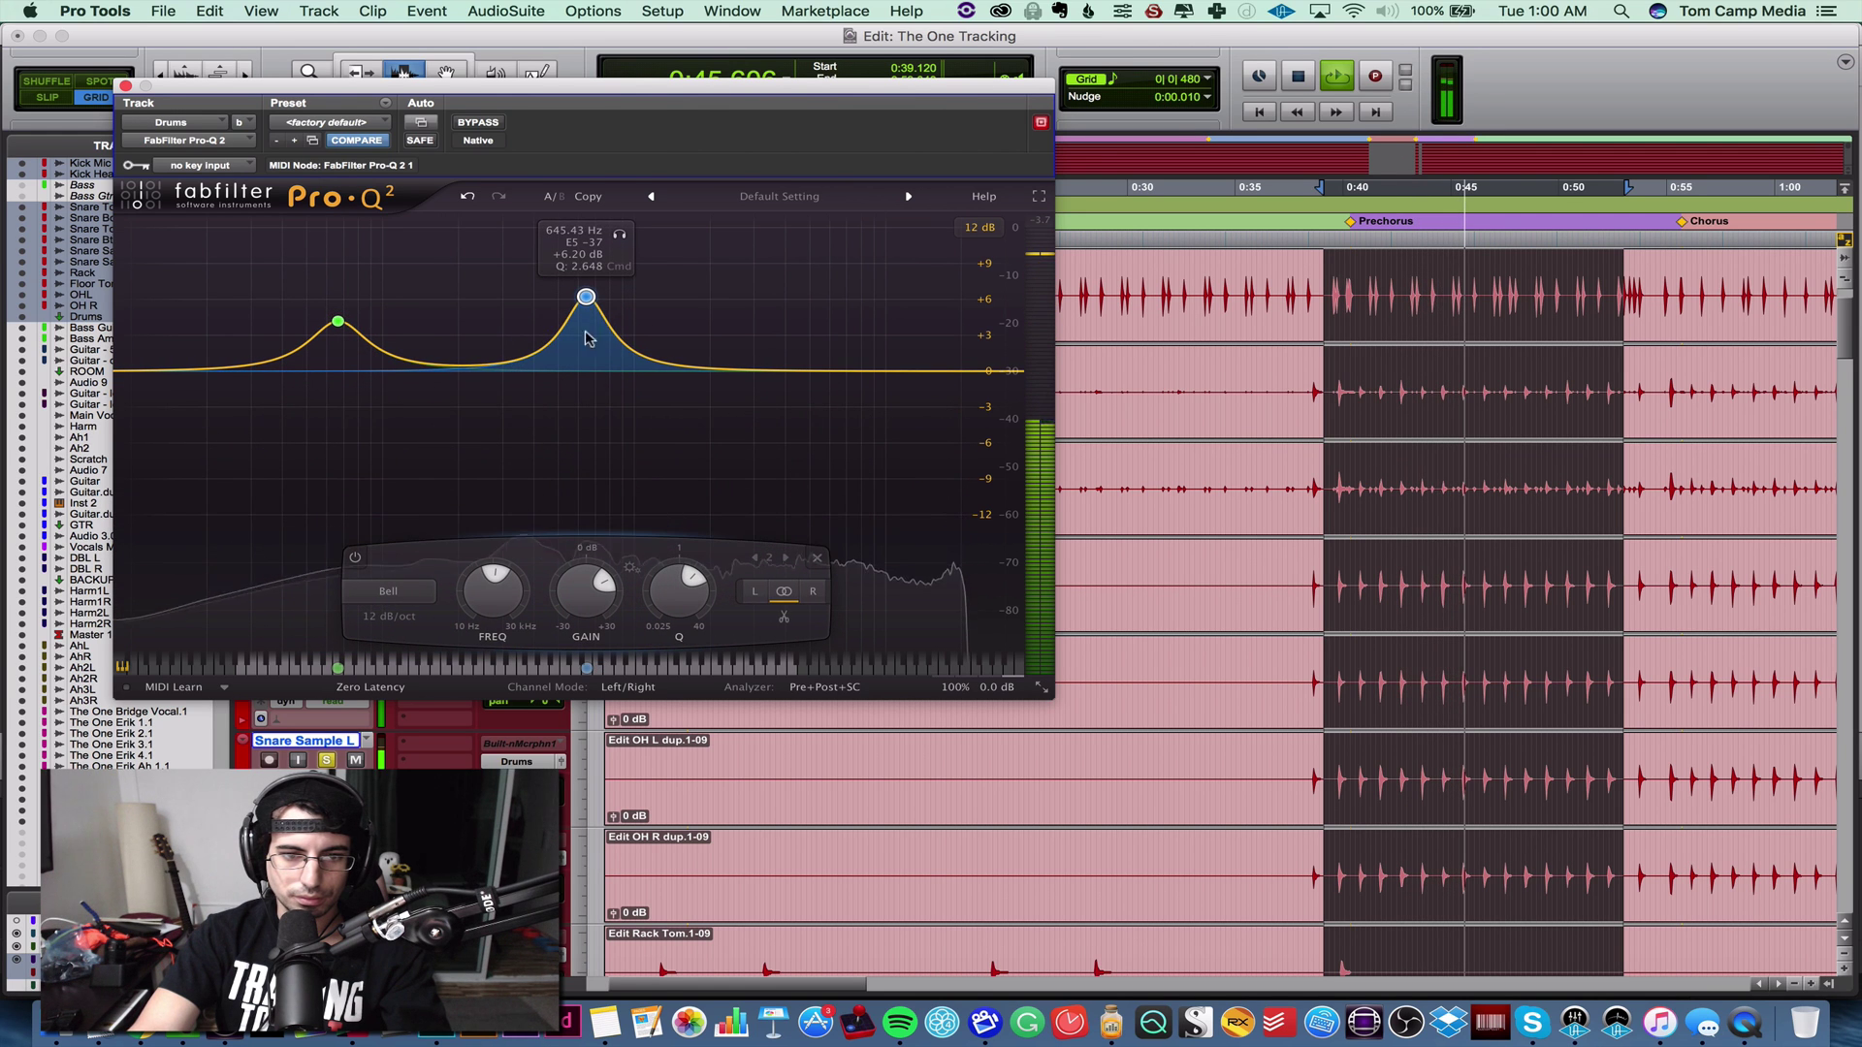
left_click_drag(587, 299, 570, 392)
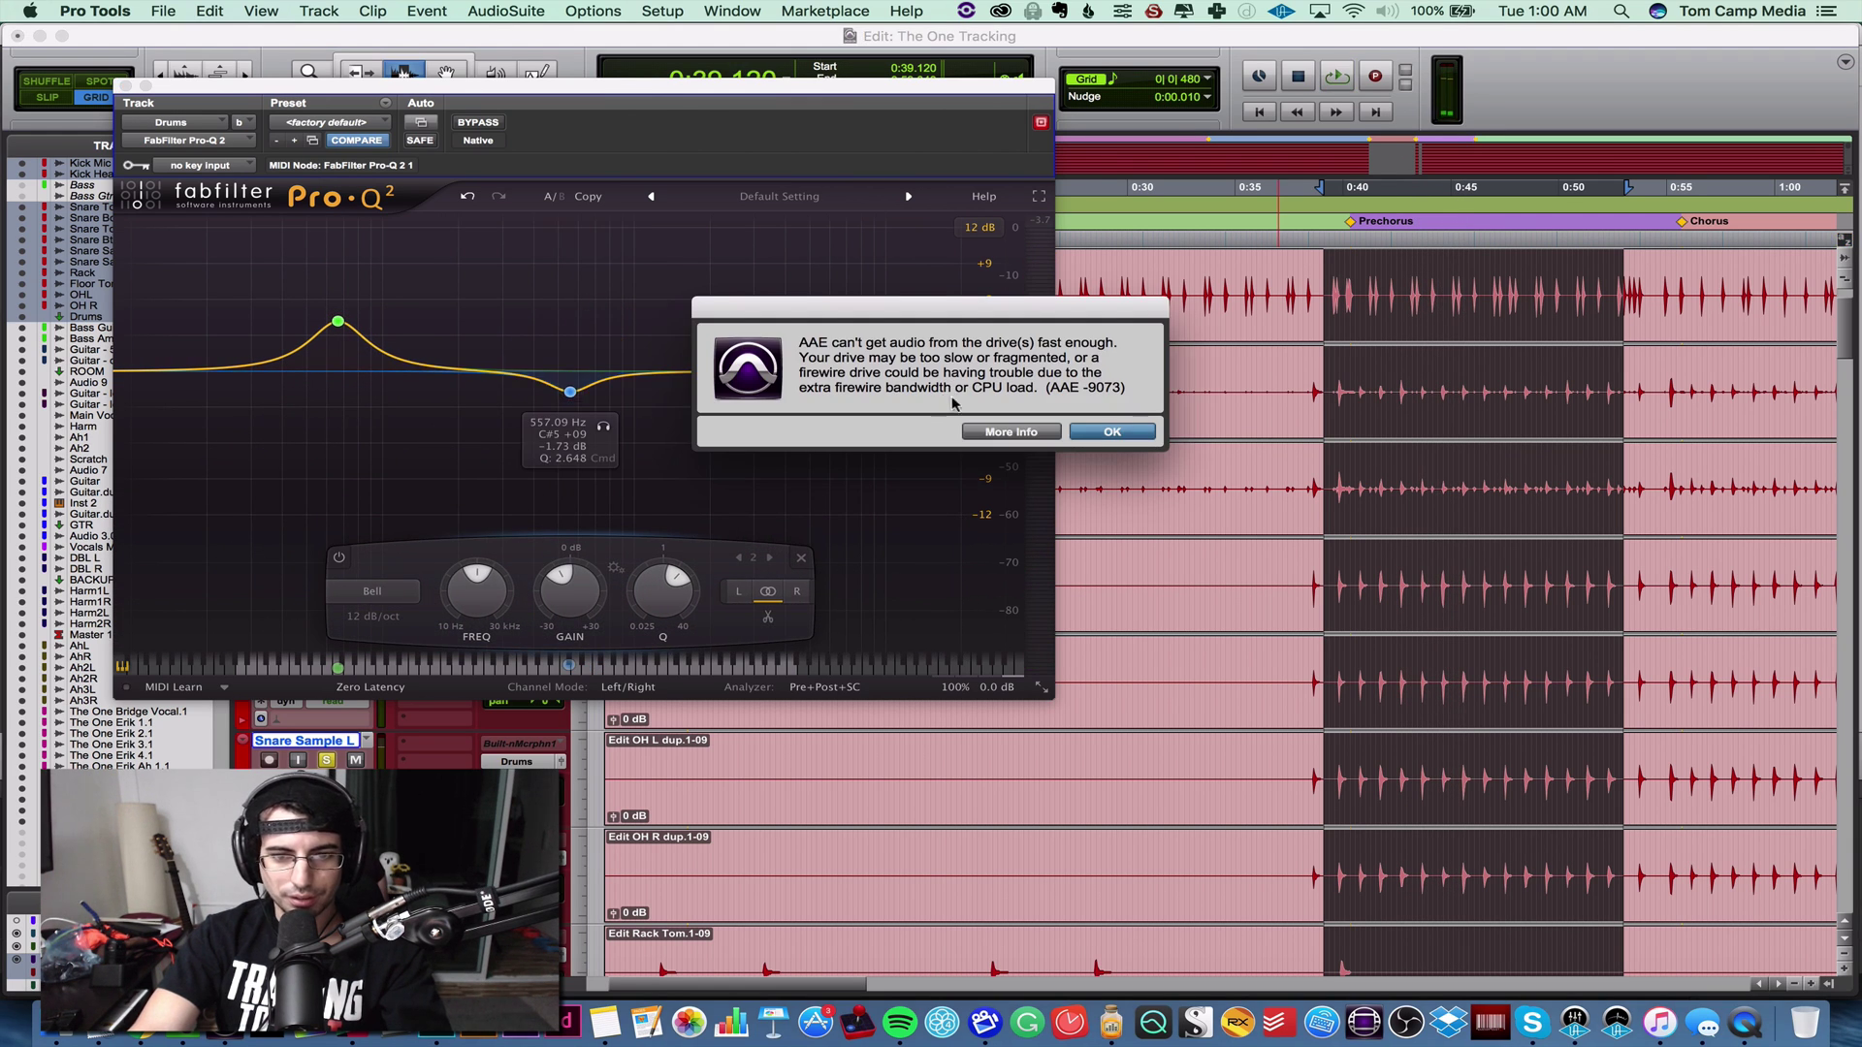
left_click(1115, 434)
key("space")
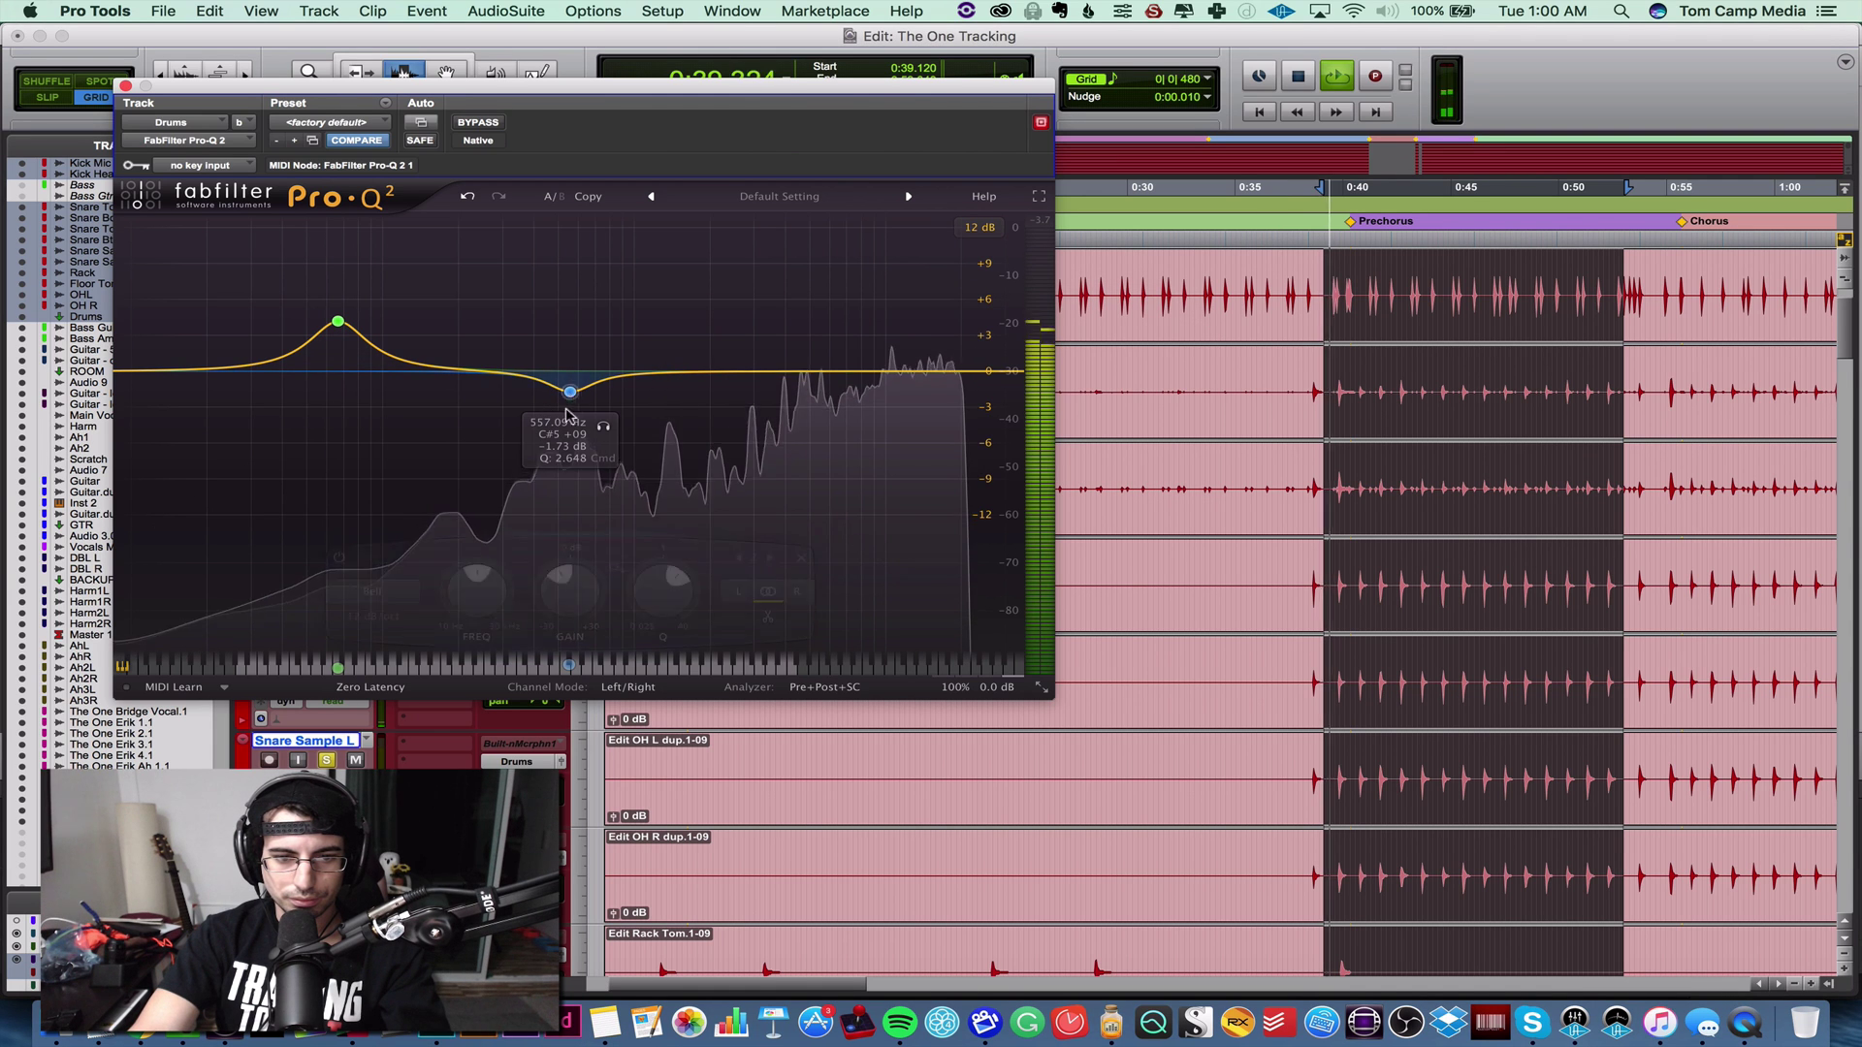
left_click_drag(570, 398, 566, 467)
- Add a 4.56 dB bell boost at 11607 Hz, compare the EQ against bypass, and close the plug-in
left_click_drag(866, 393, 904, 317)
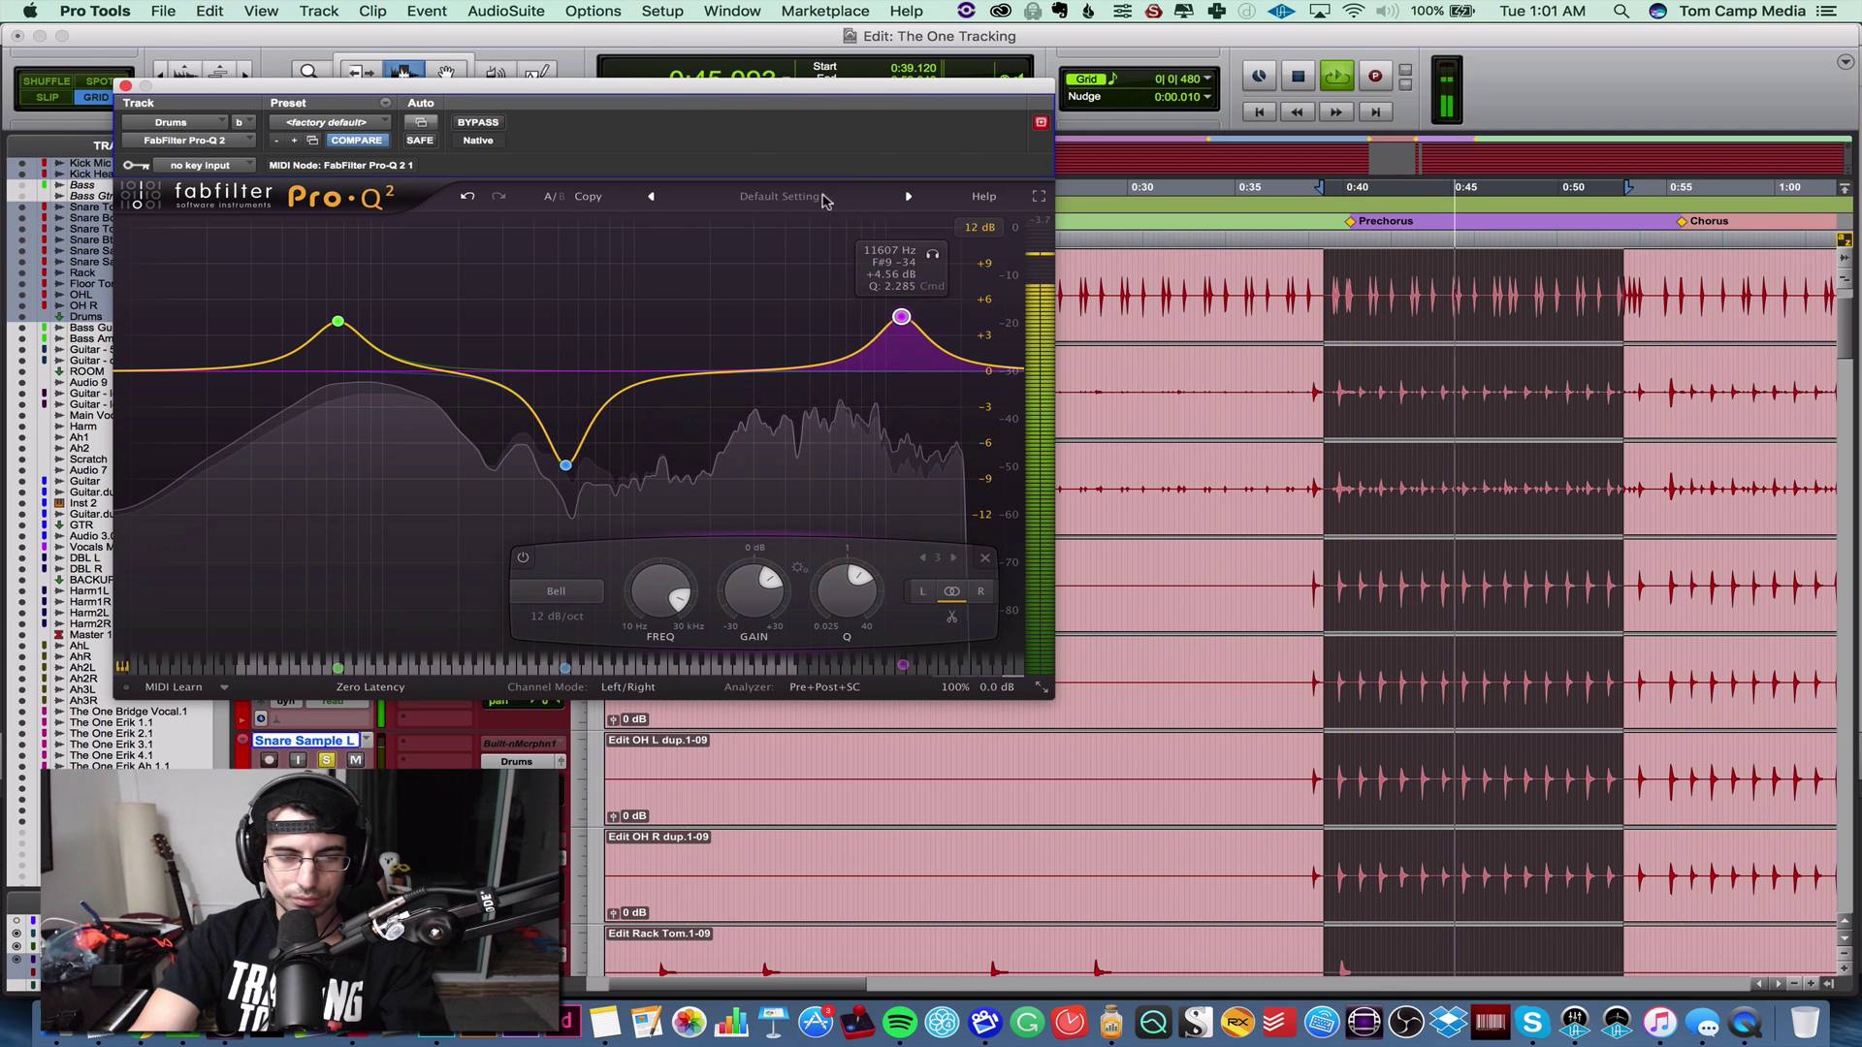
left_click(480, 123)
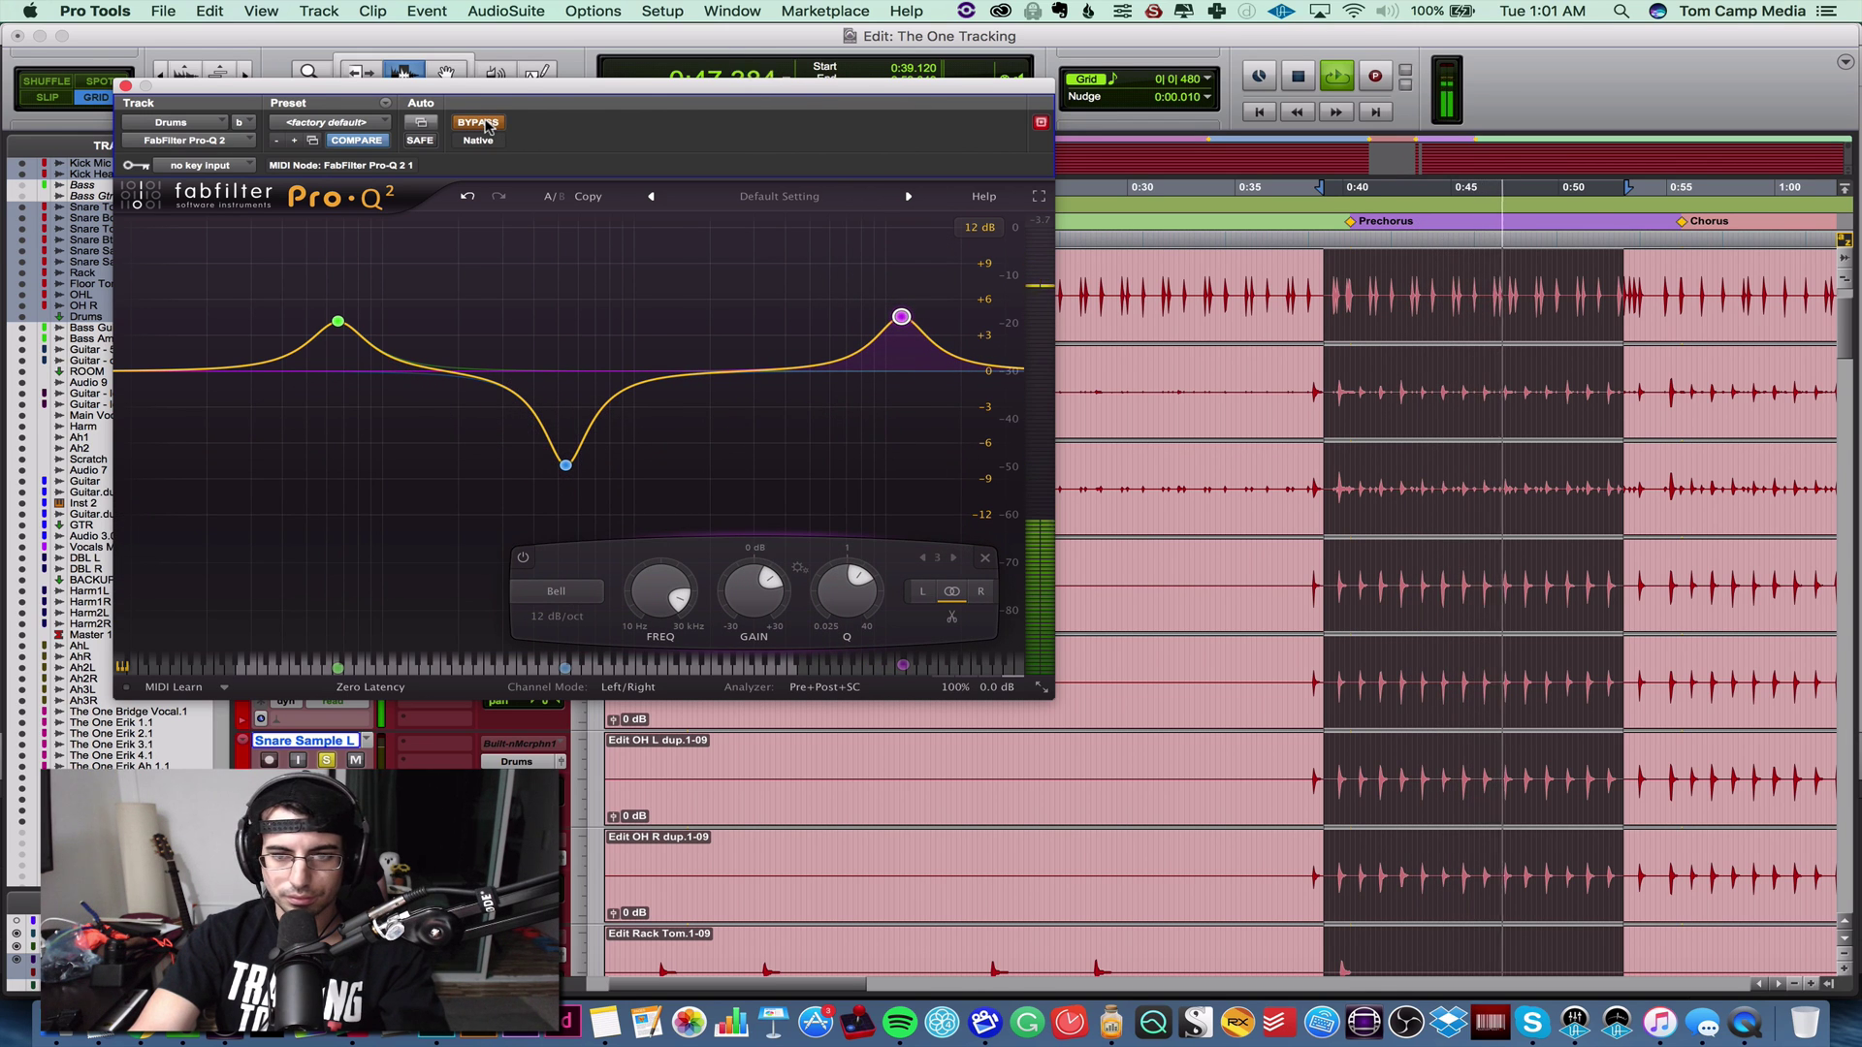
left_click(485, 124)
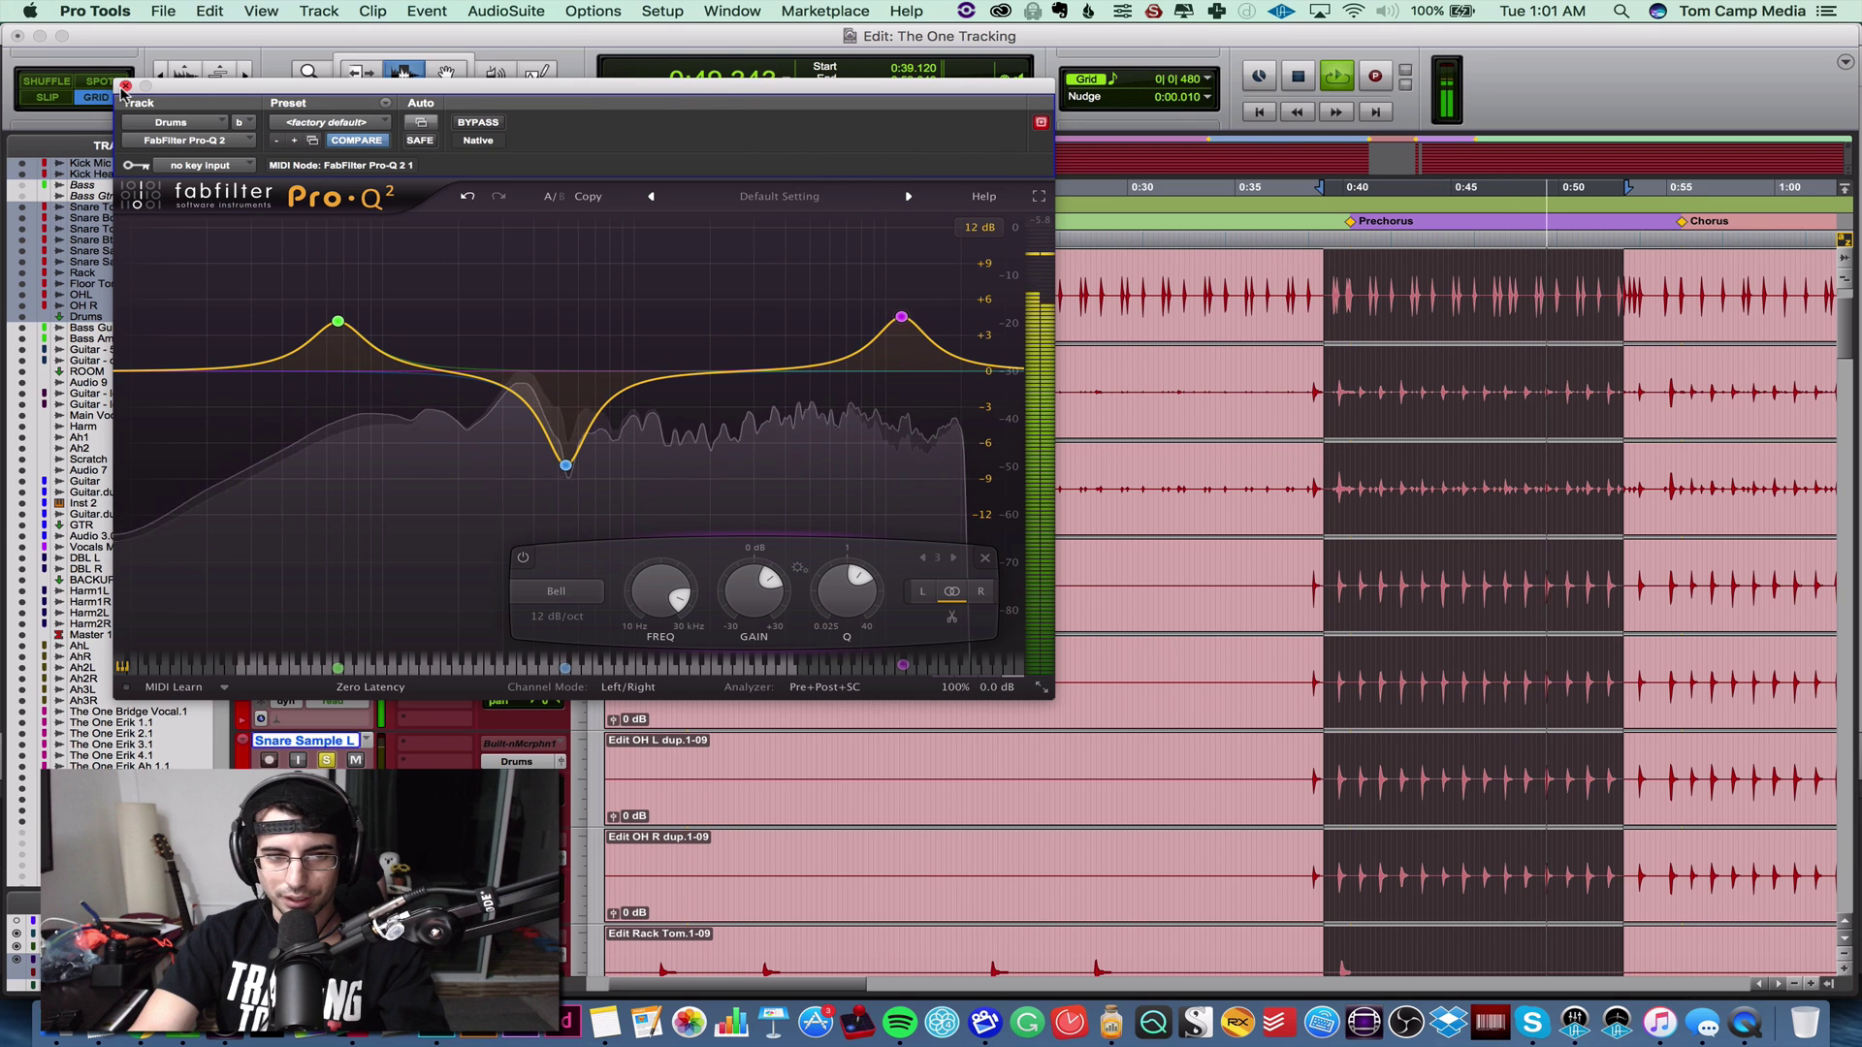
left_click(125, 85)
key("space")
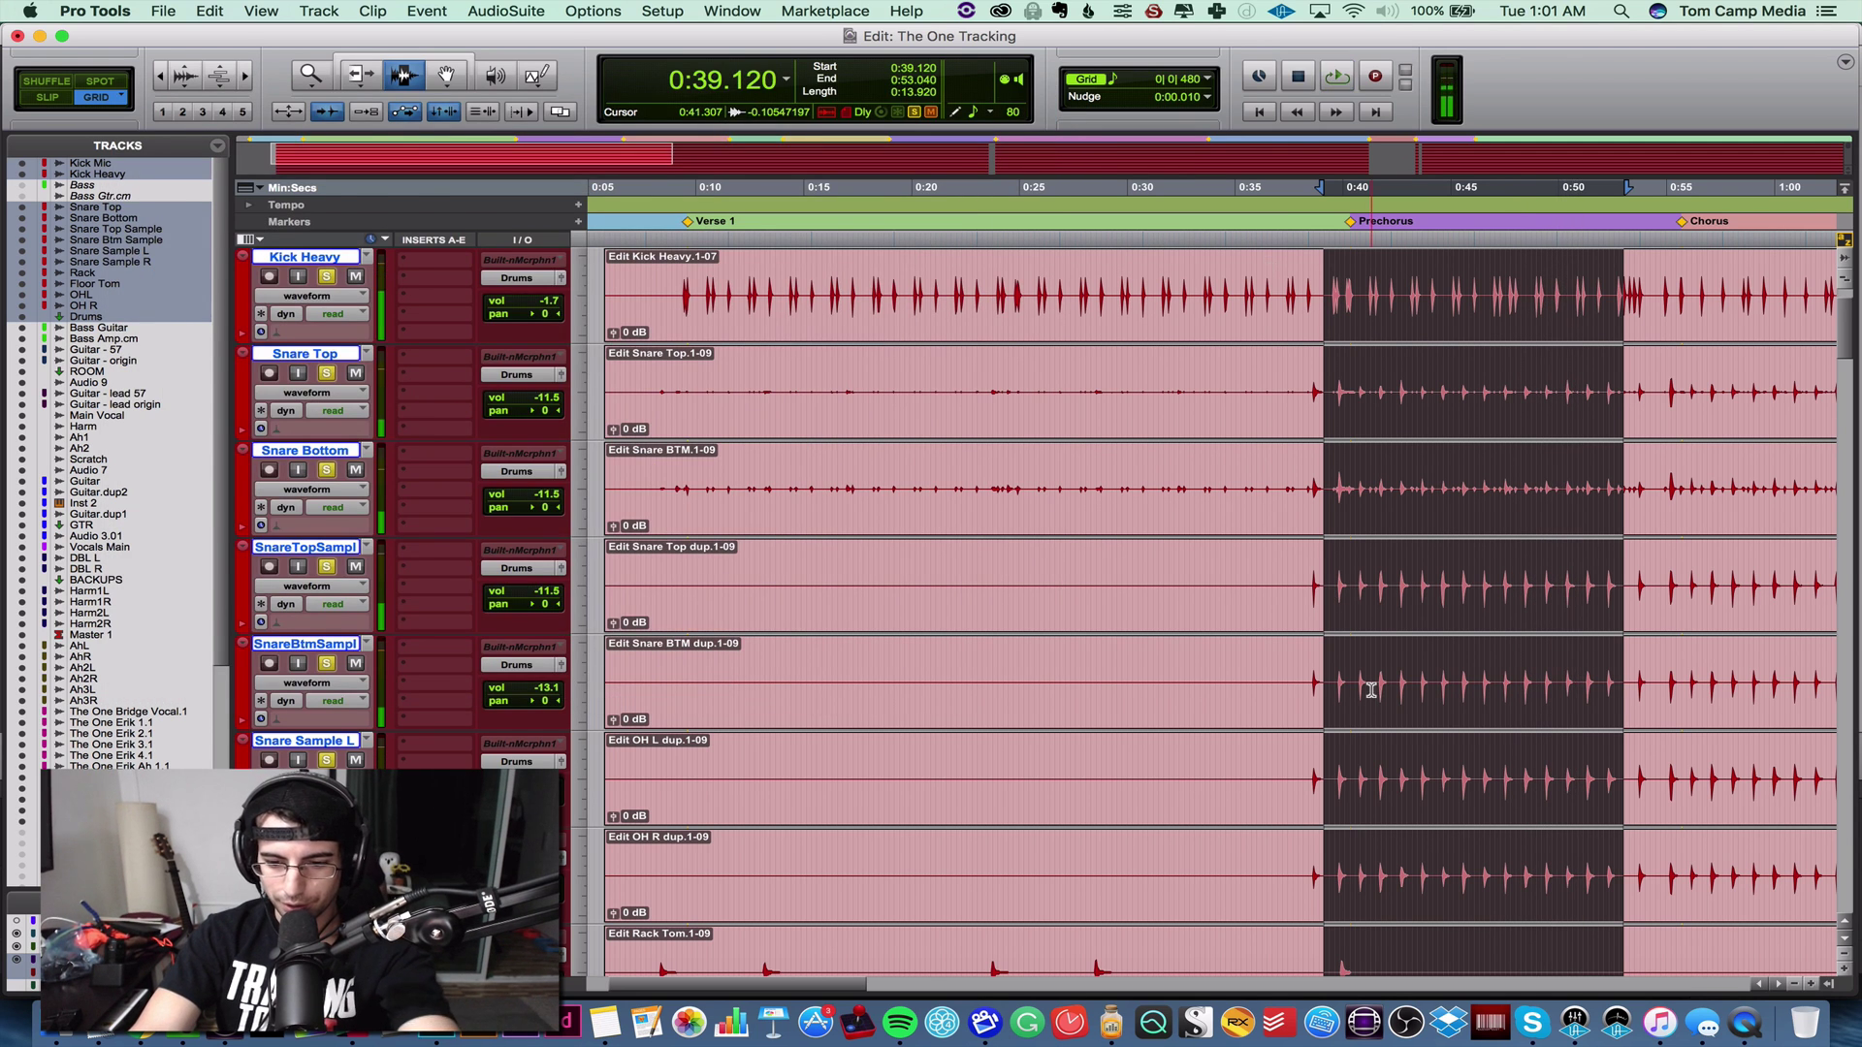
- Solo the tracks from Kick Mic through Main Vocal and play back the prechorus
key("super+equal")
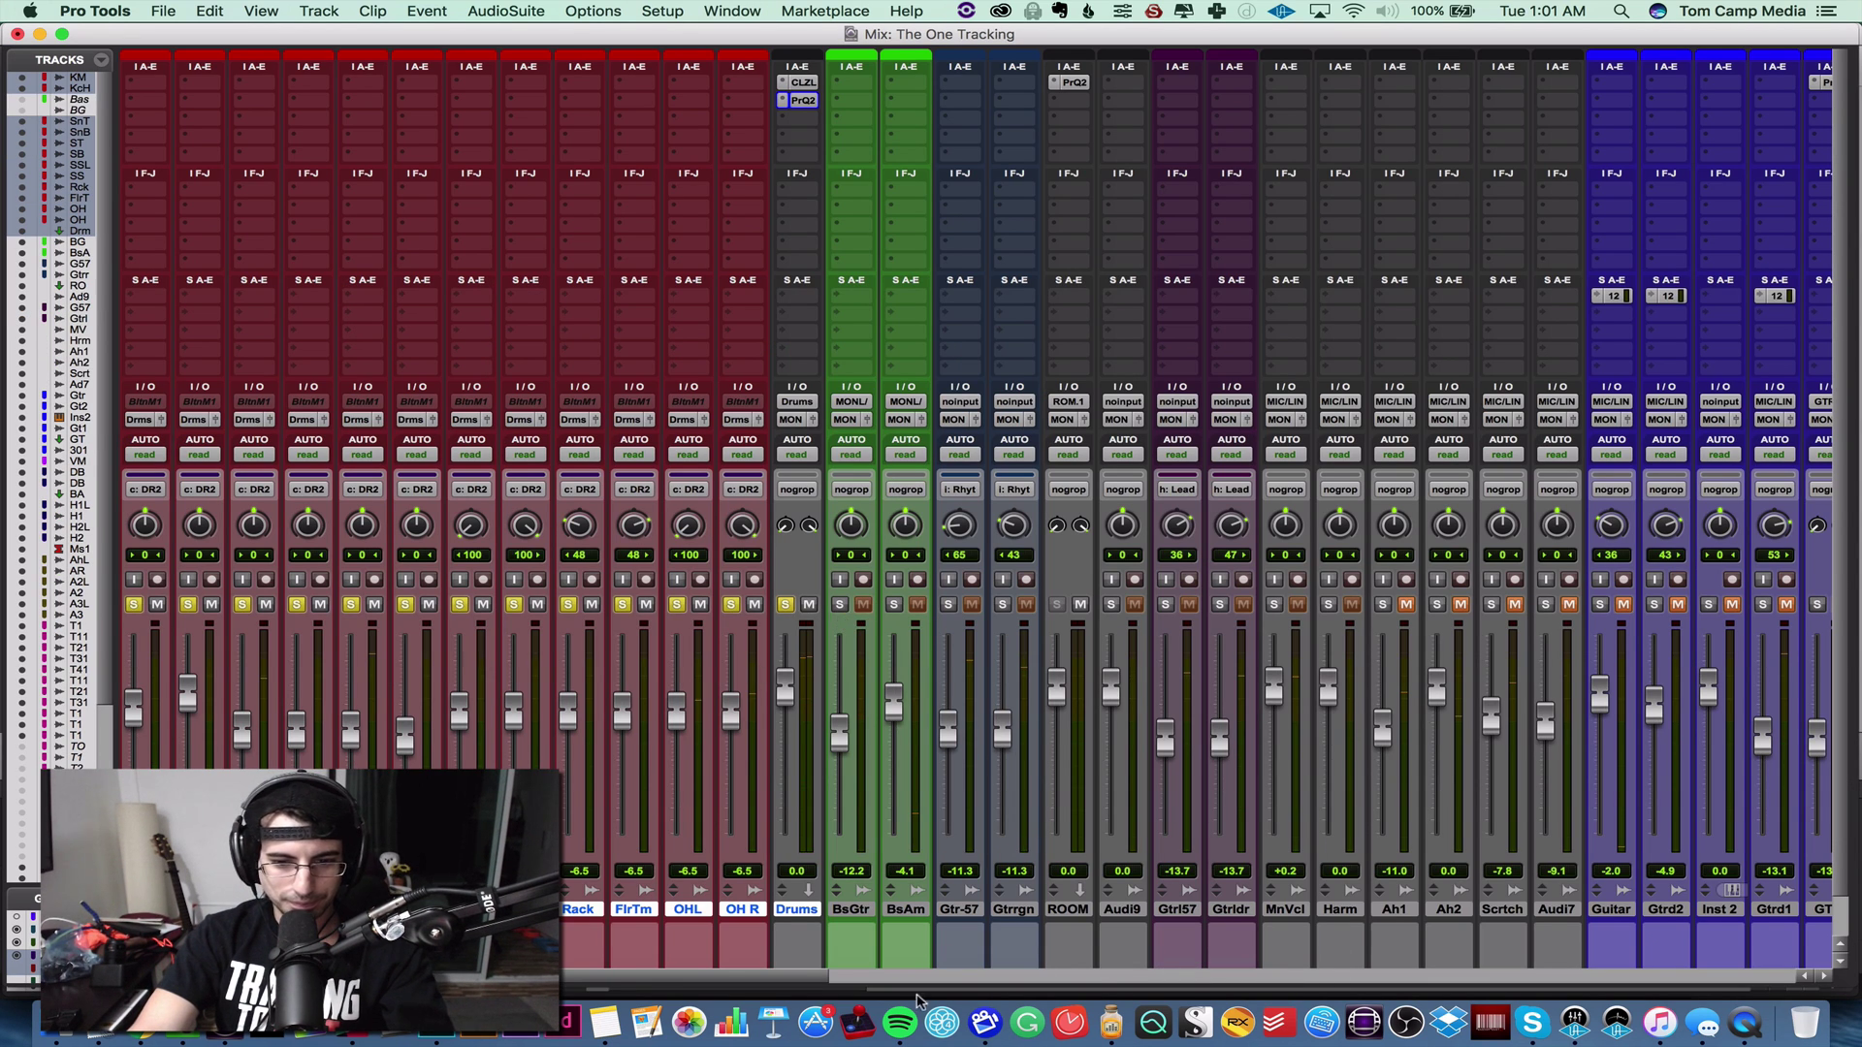
left_click(1283, 912)
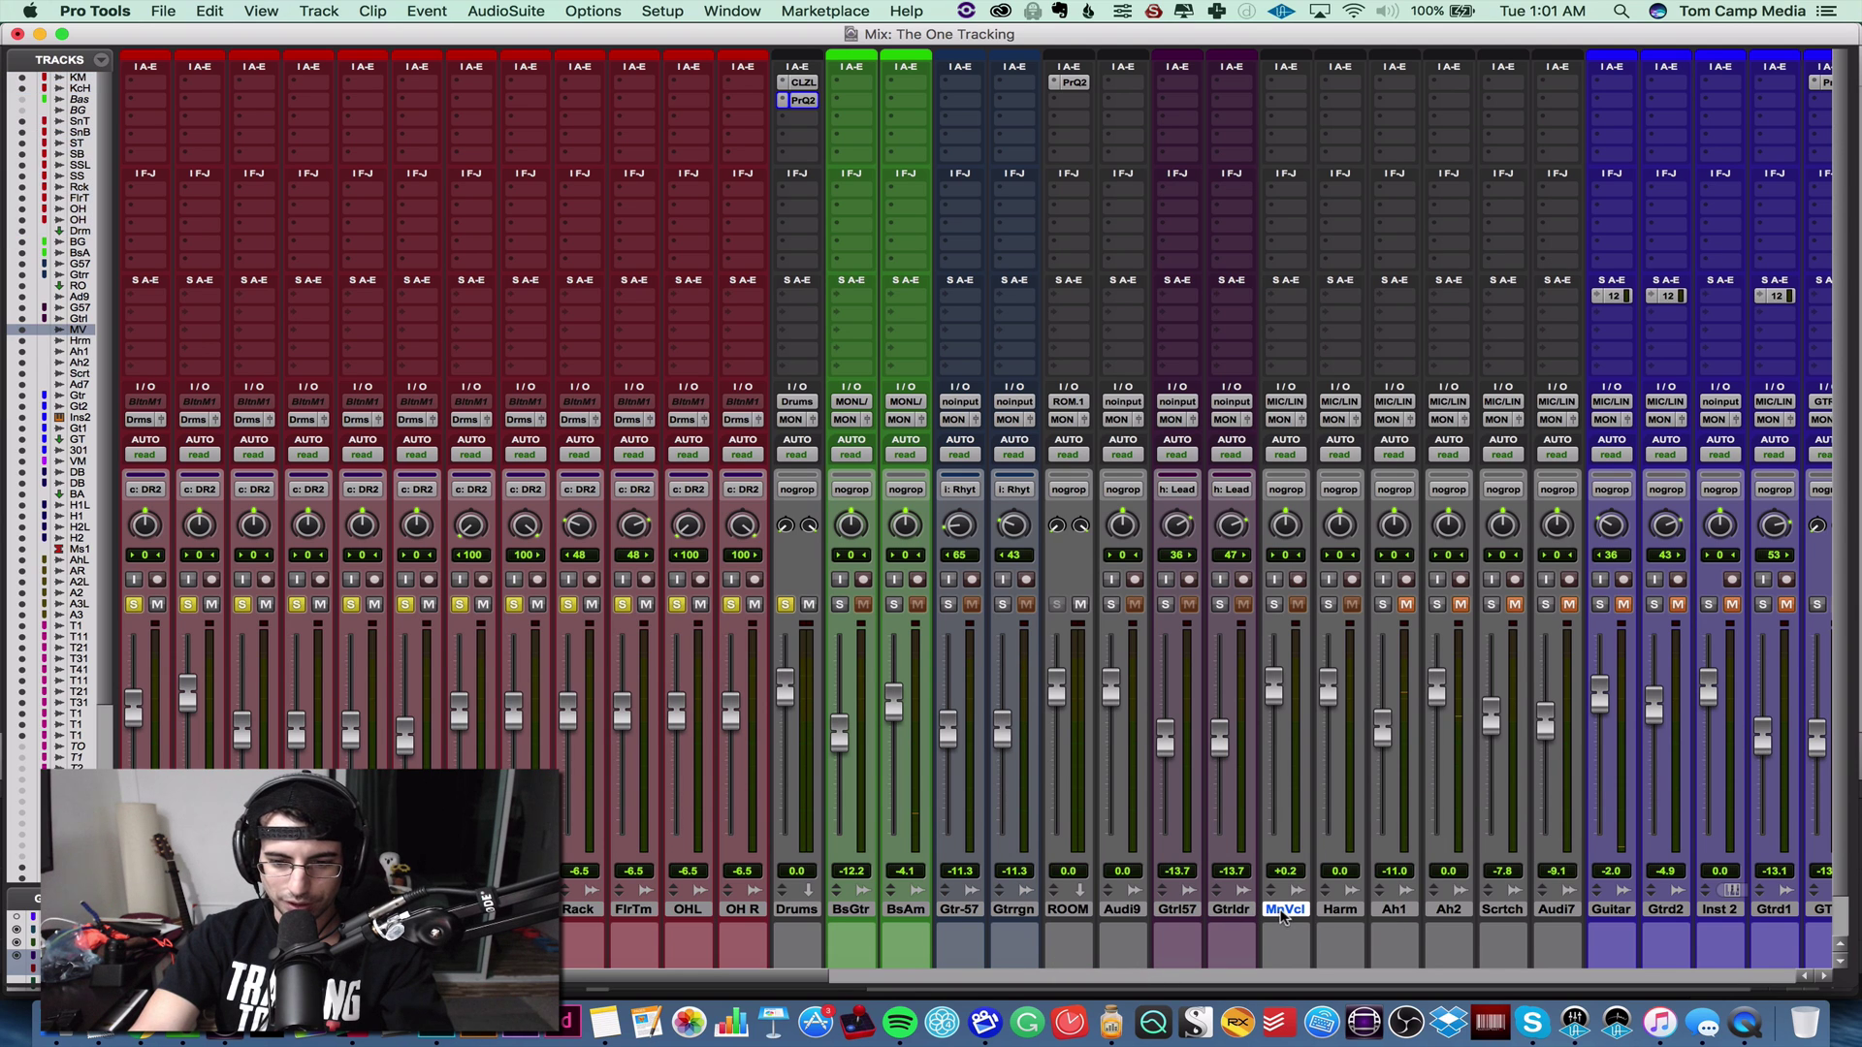
left_click(77, 76, "shift")
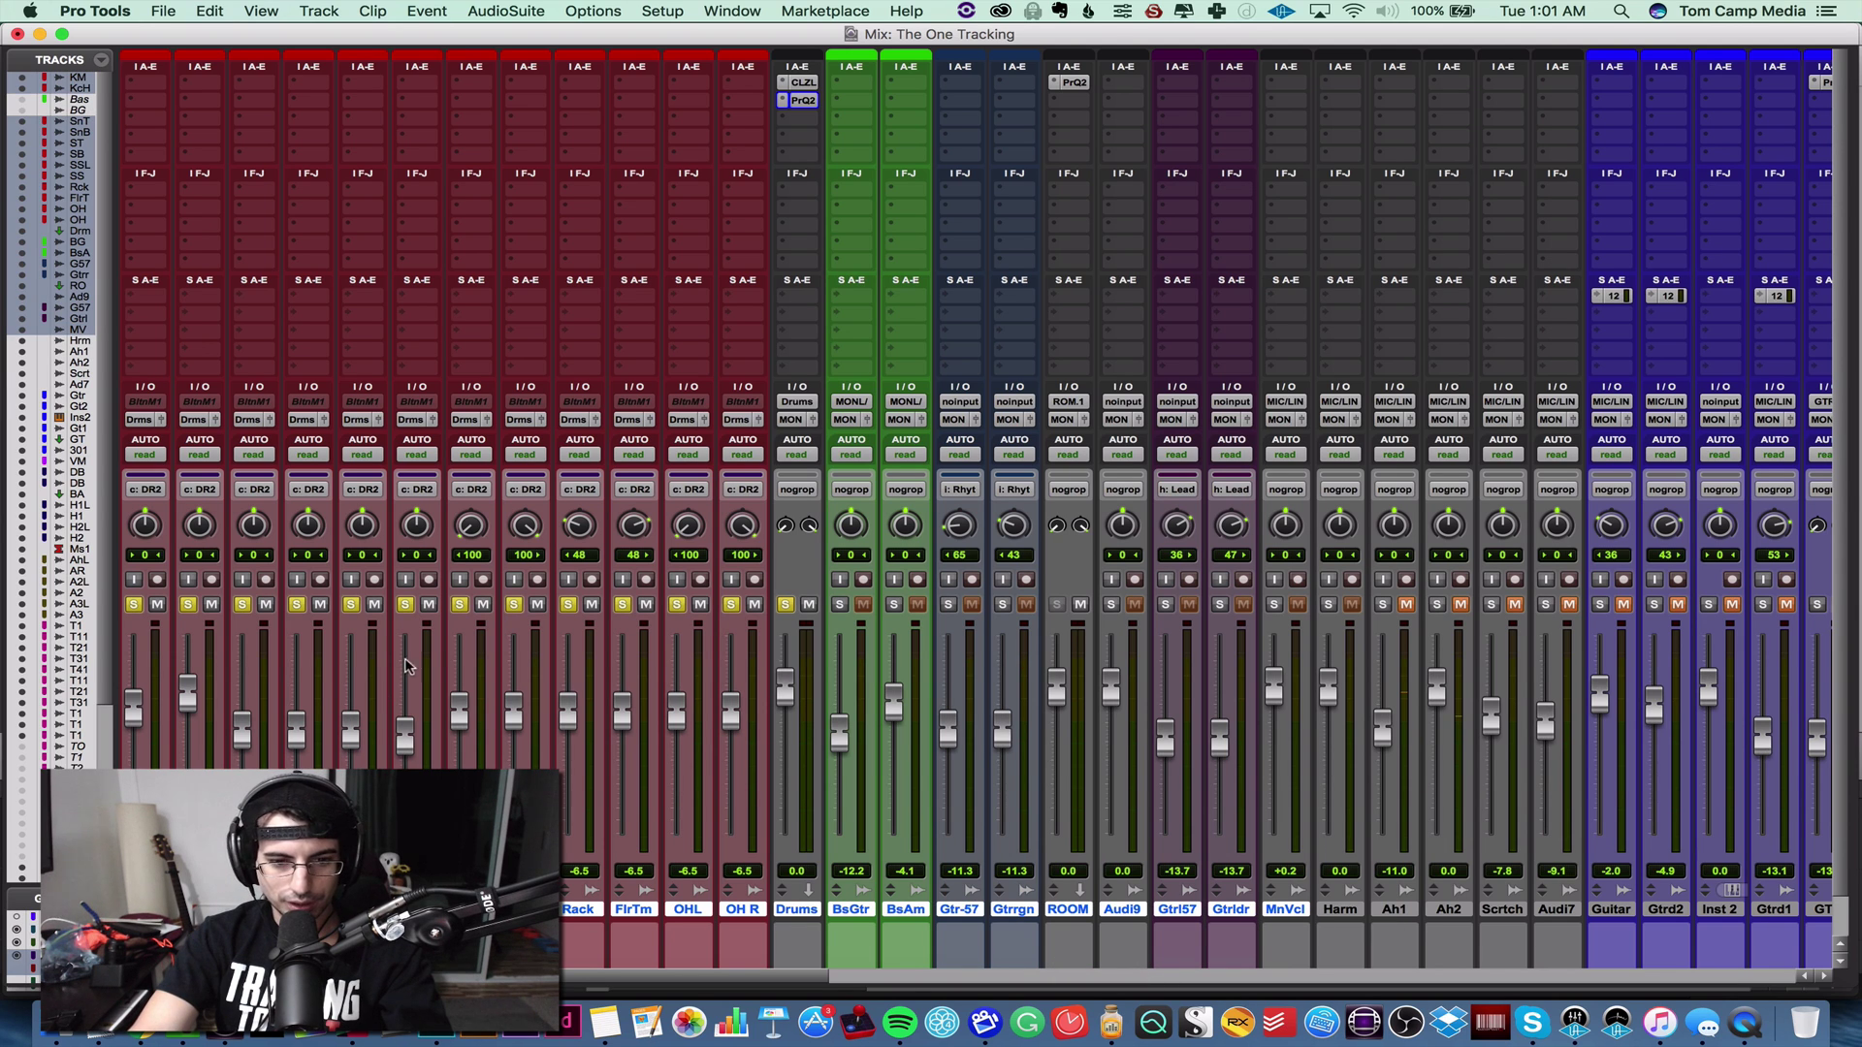
left_click(1274, 605)
key("space")
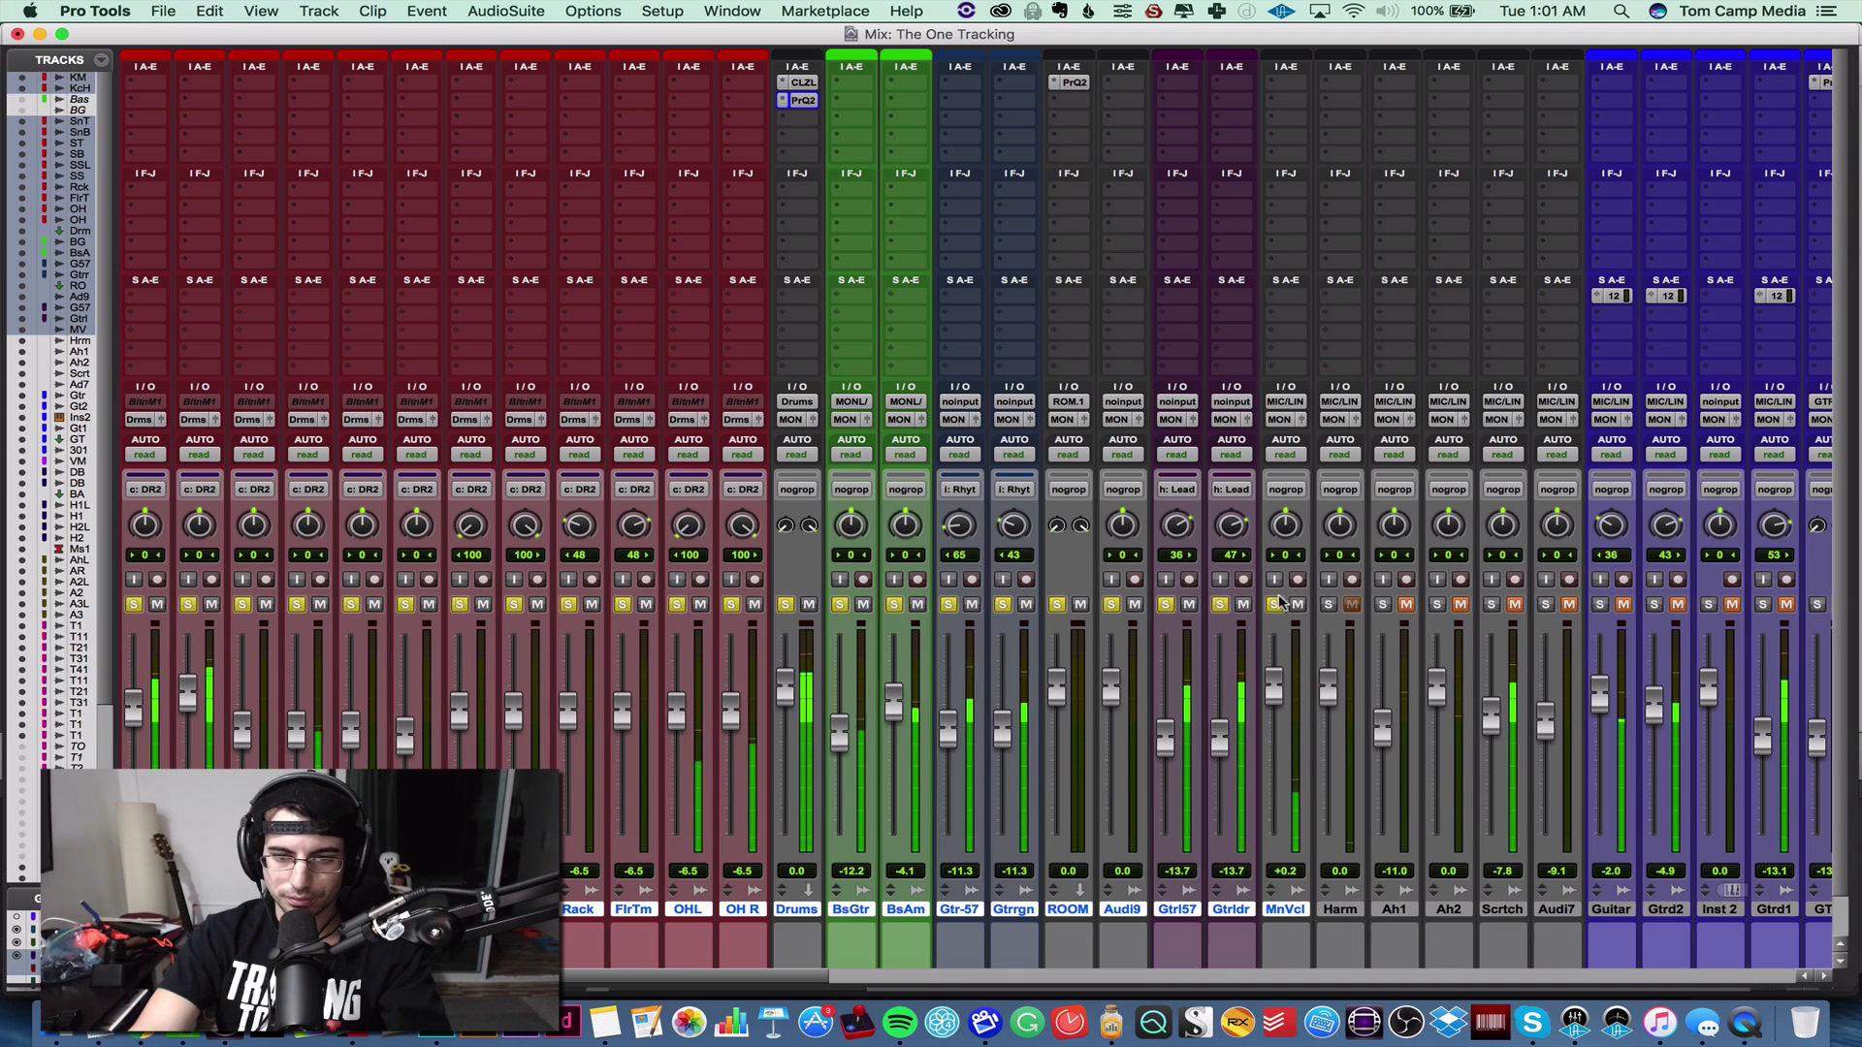
- Raise the Main Vocal fader to +1.1 dB and clear all solos
left_click_drag(1276, 694, 1278, 689)
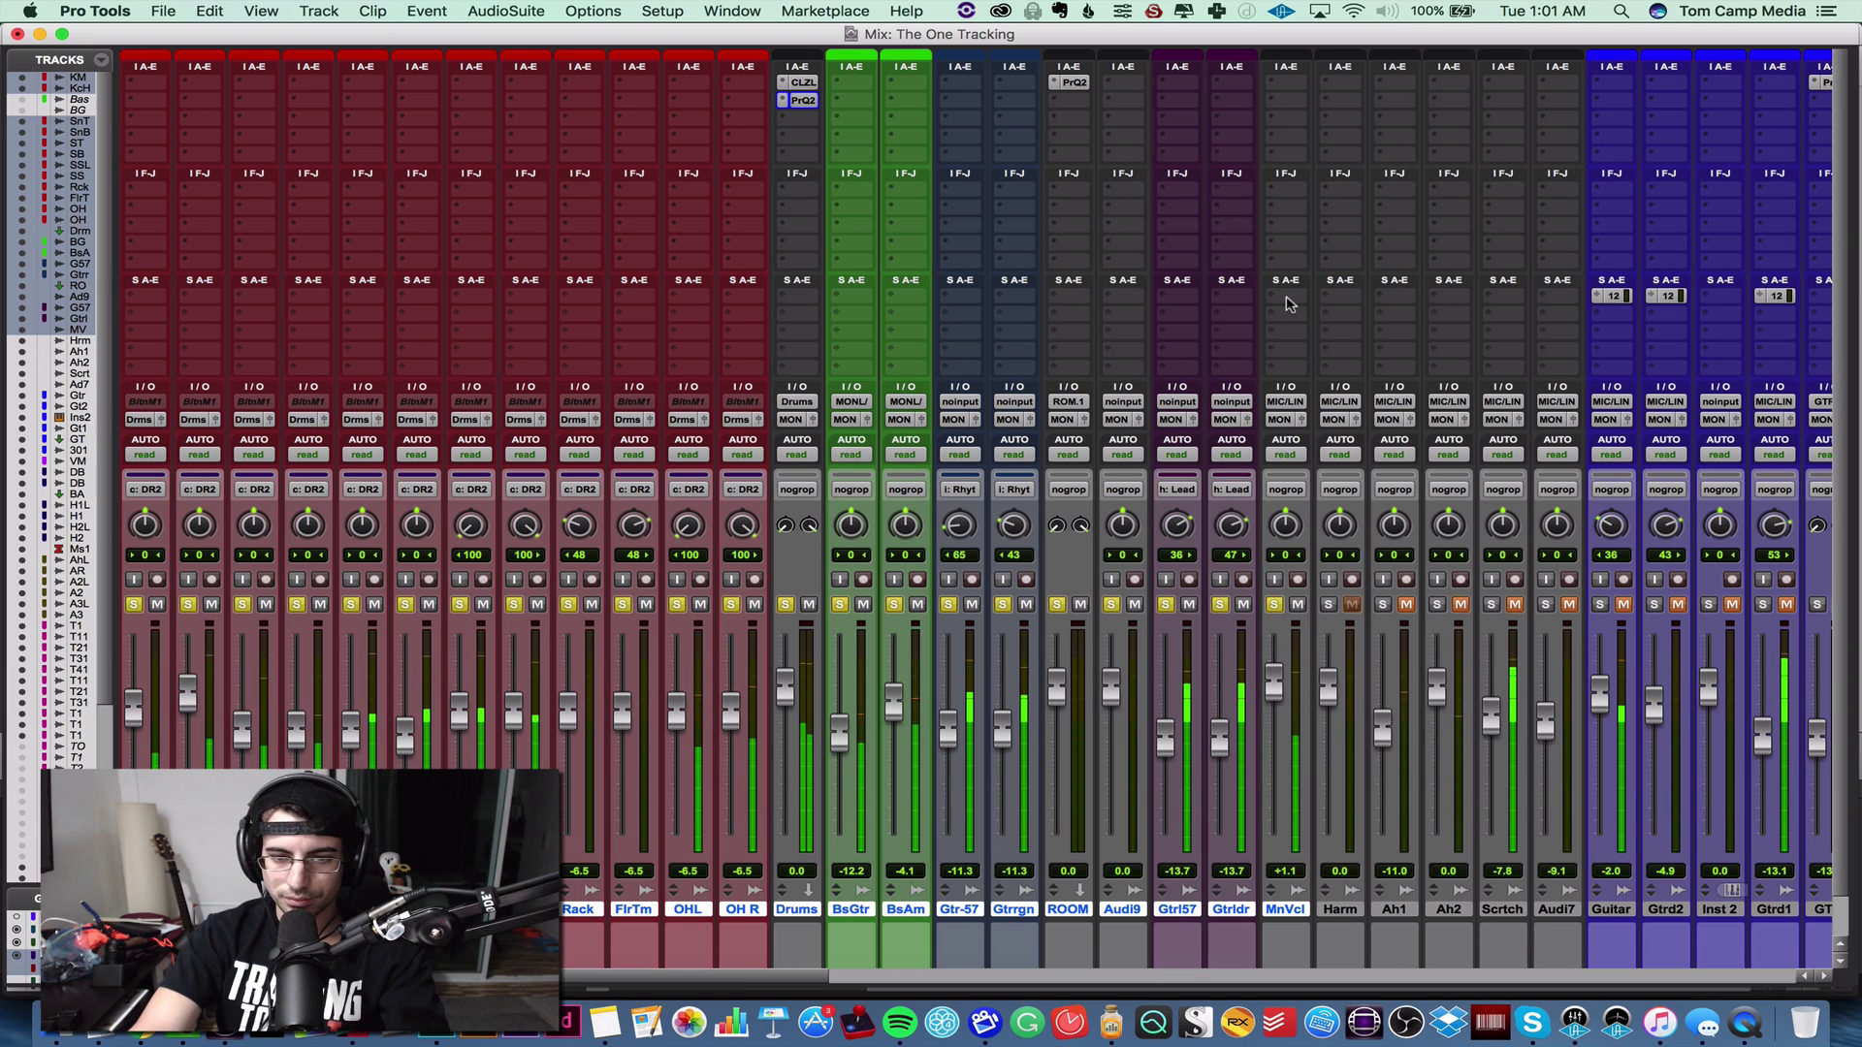
left_click(1273, 604, "alt")
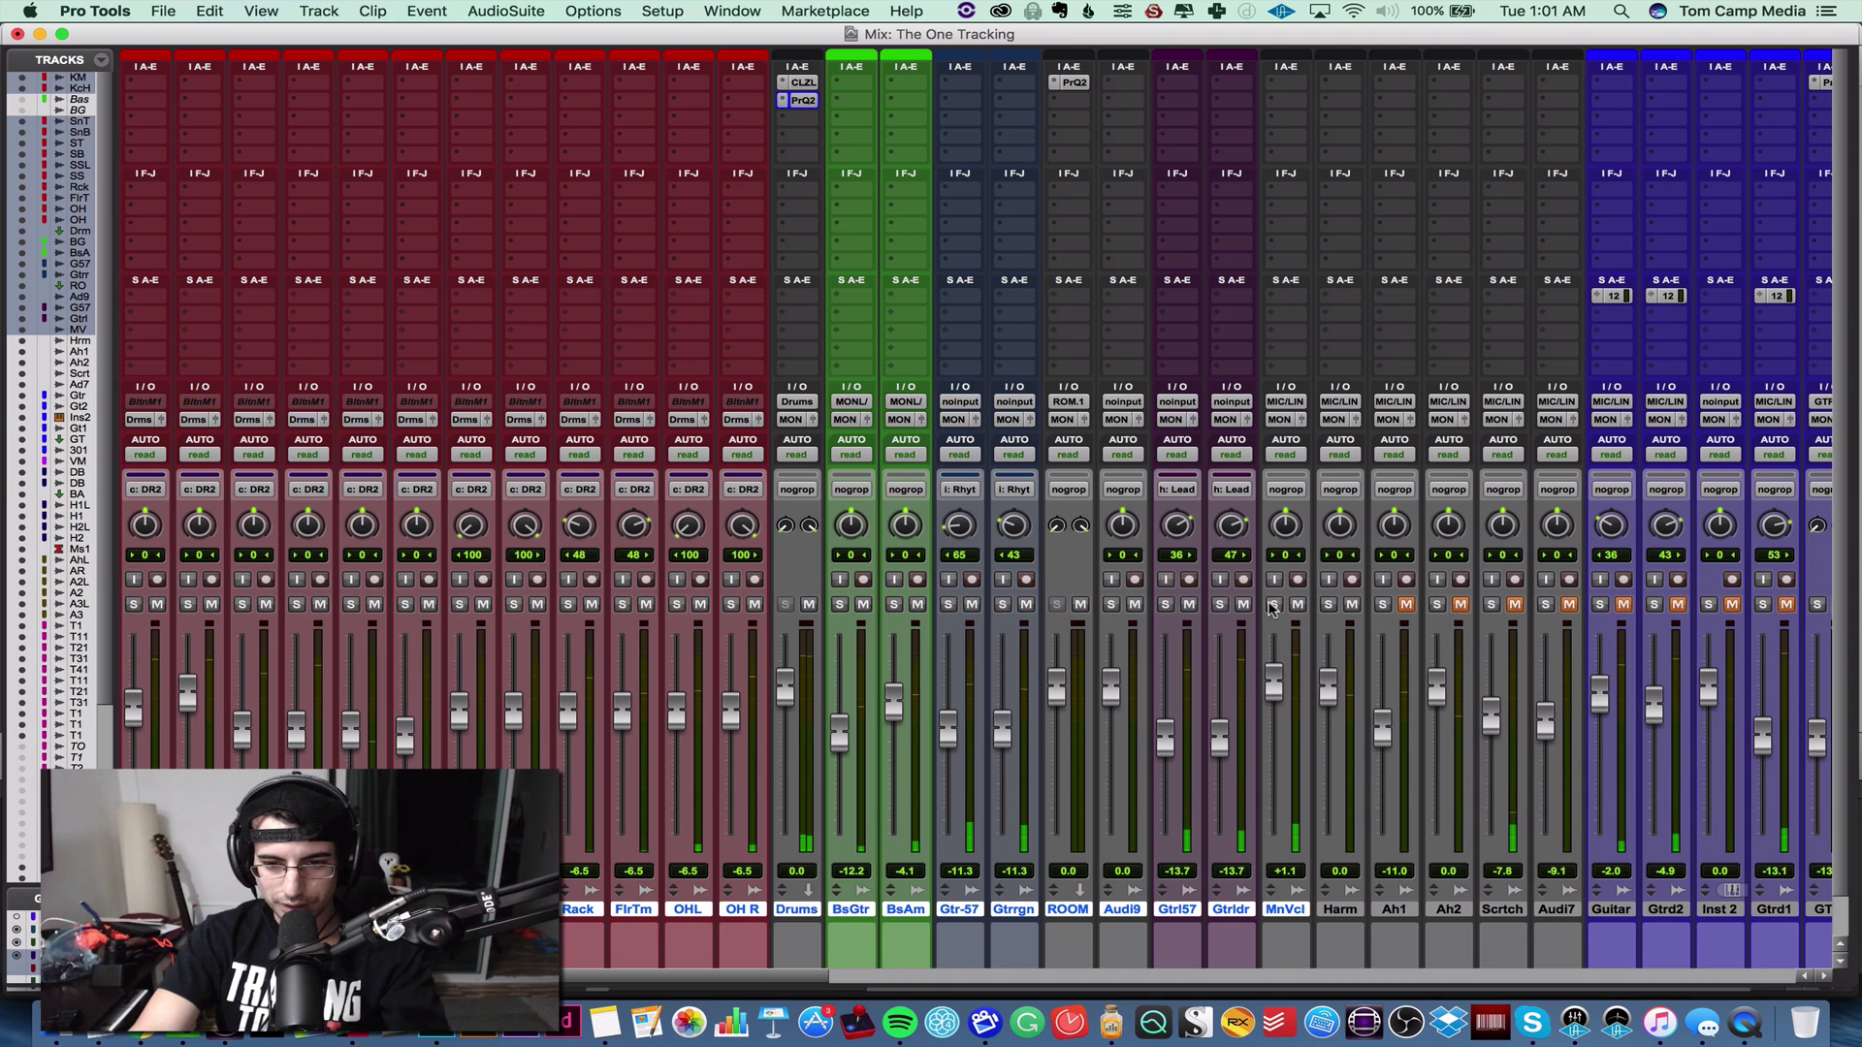
- Return to the edit view and set the playback start to 0:18.240 in Verse 1
key("super+equal")
left_click(873, 392)
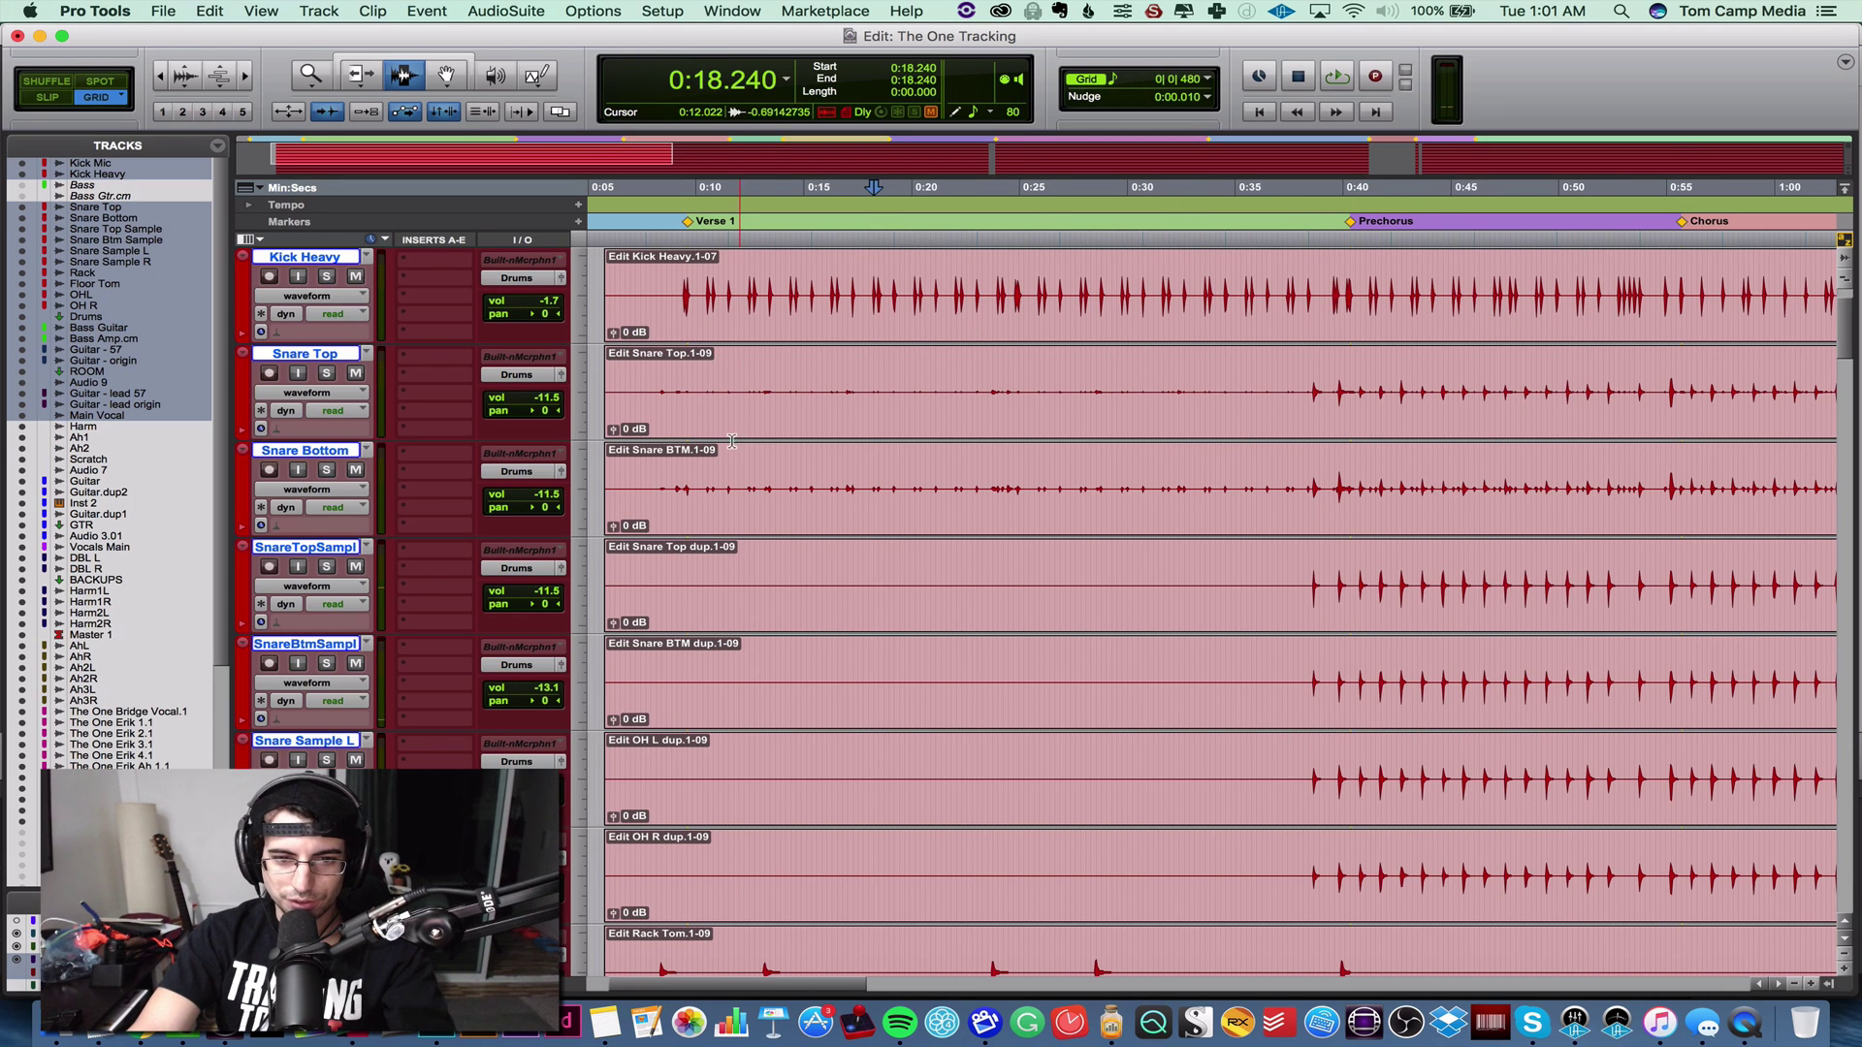
- Solo the Main Vocal track in the mix view and play it back from the Verse 1 position
left_click(690, 528)
key("super+equal")
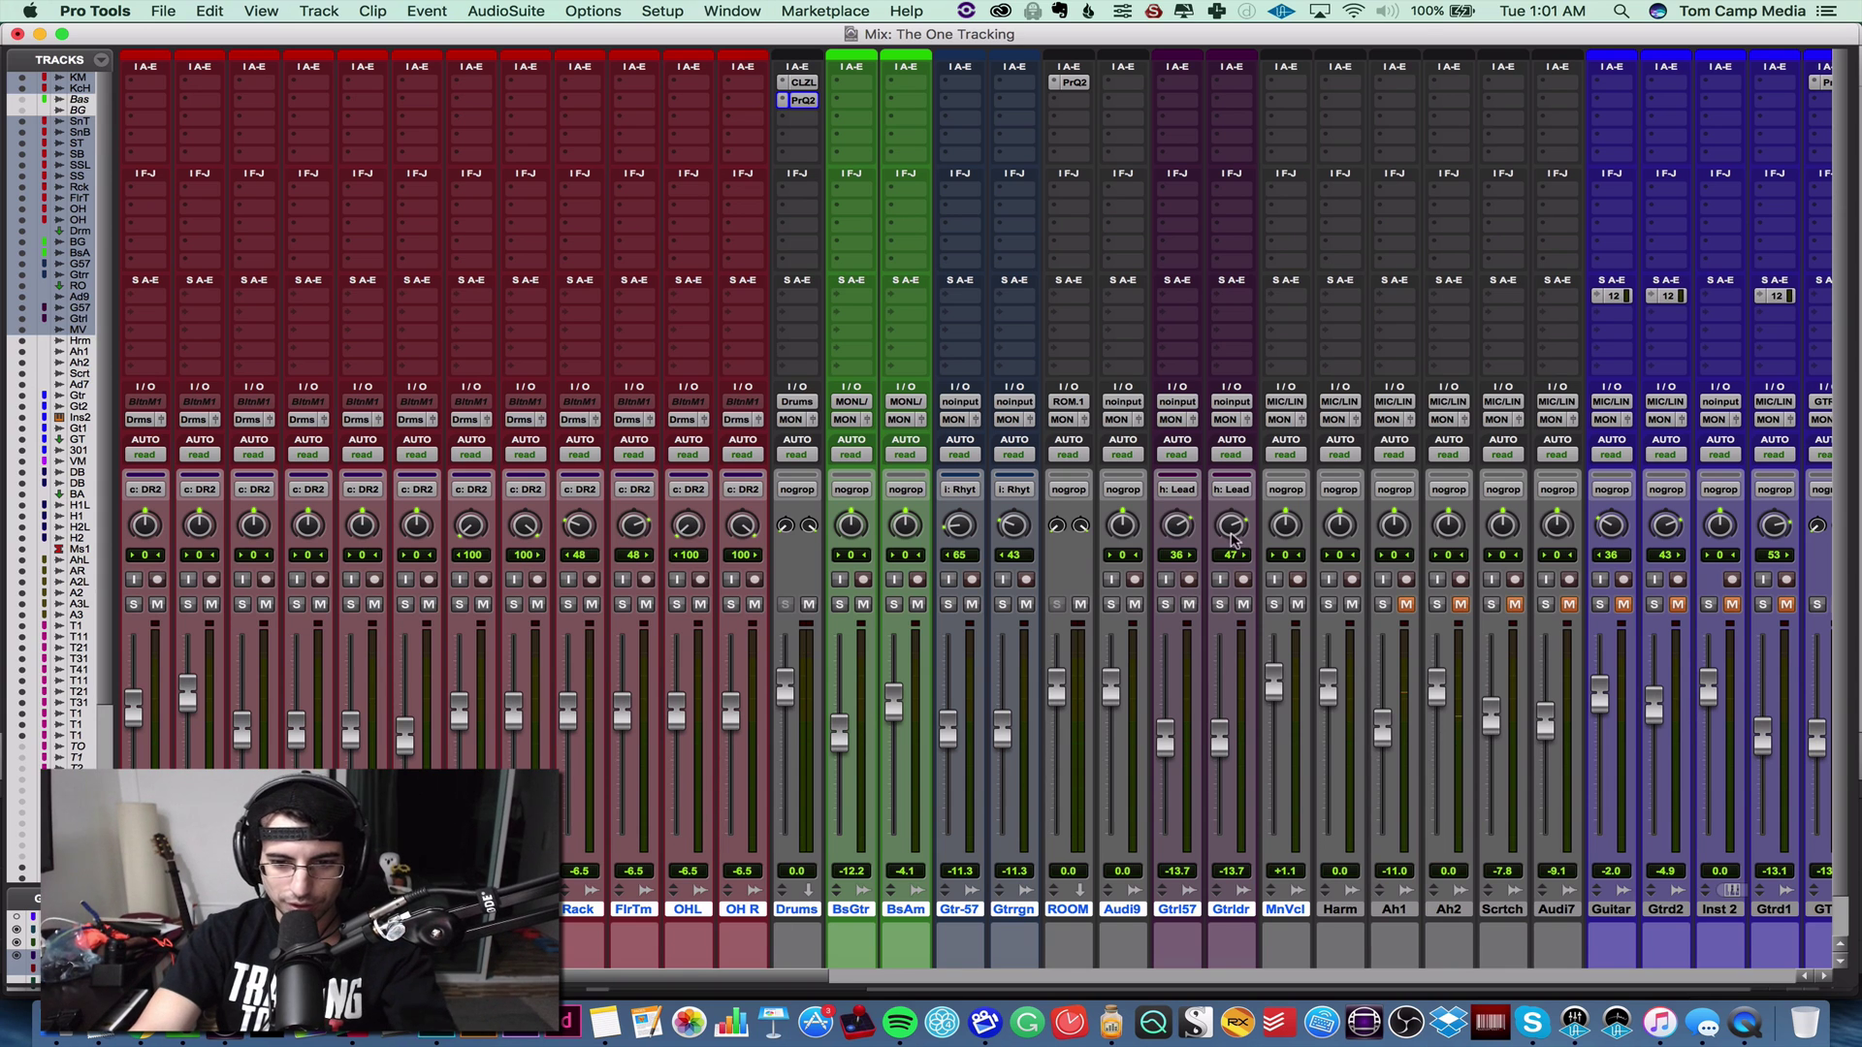
left_click(1336, 910)
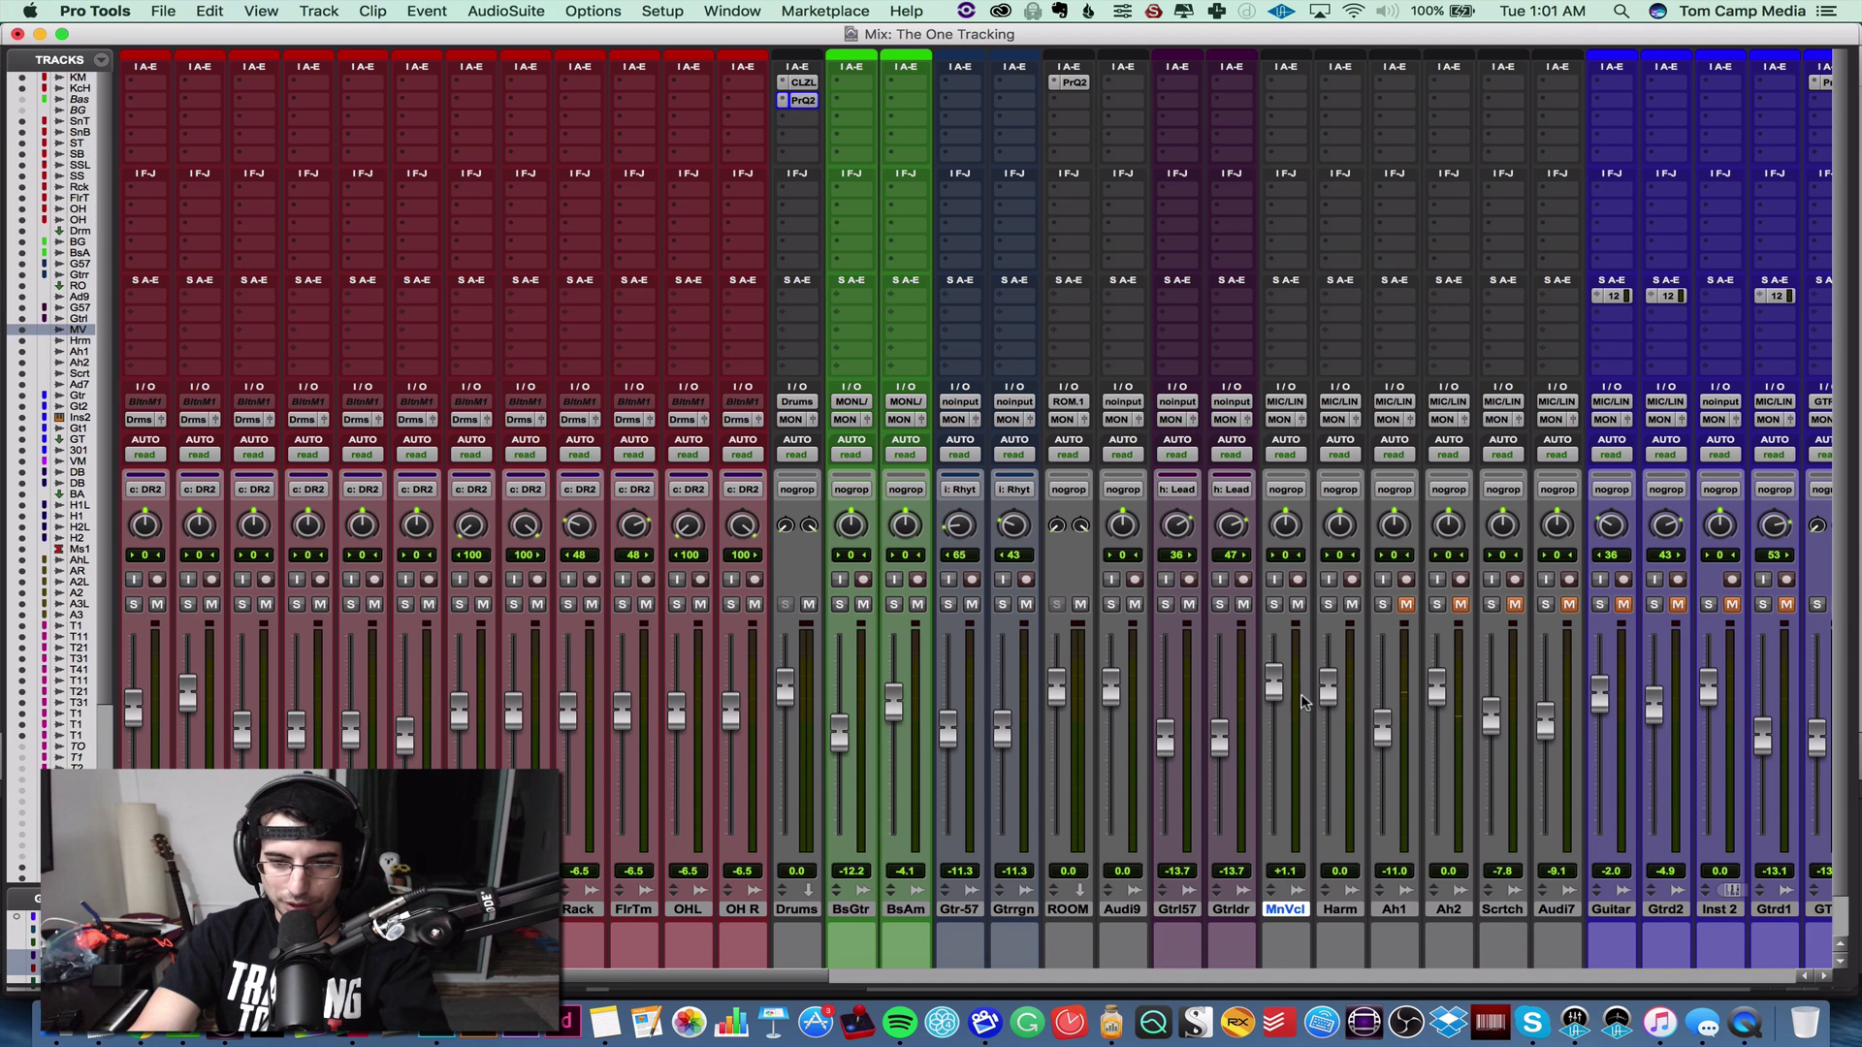
left_click(1273, 605)
key("space")
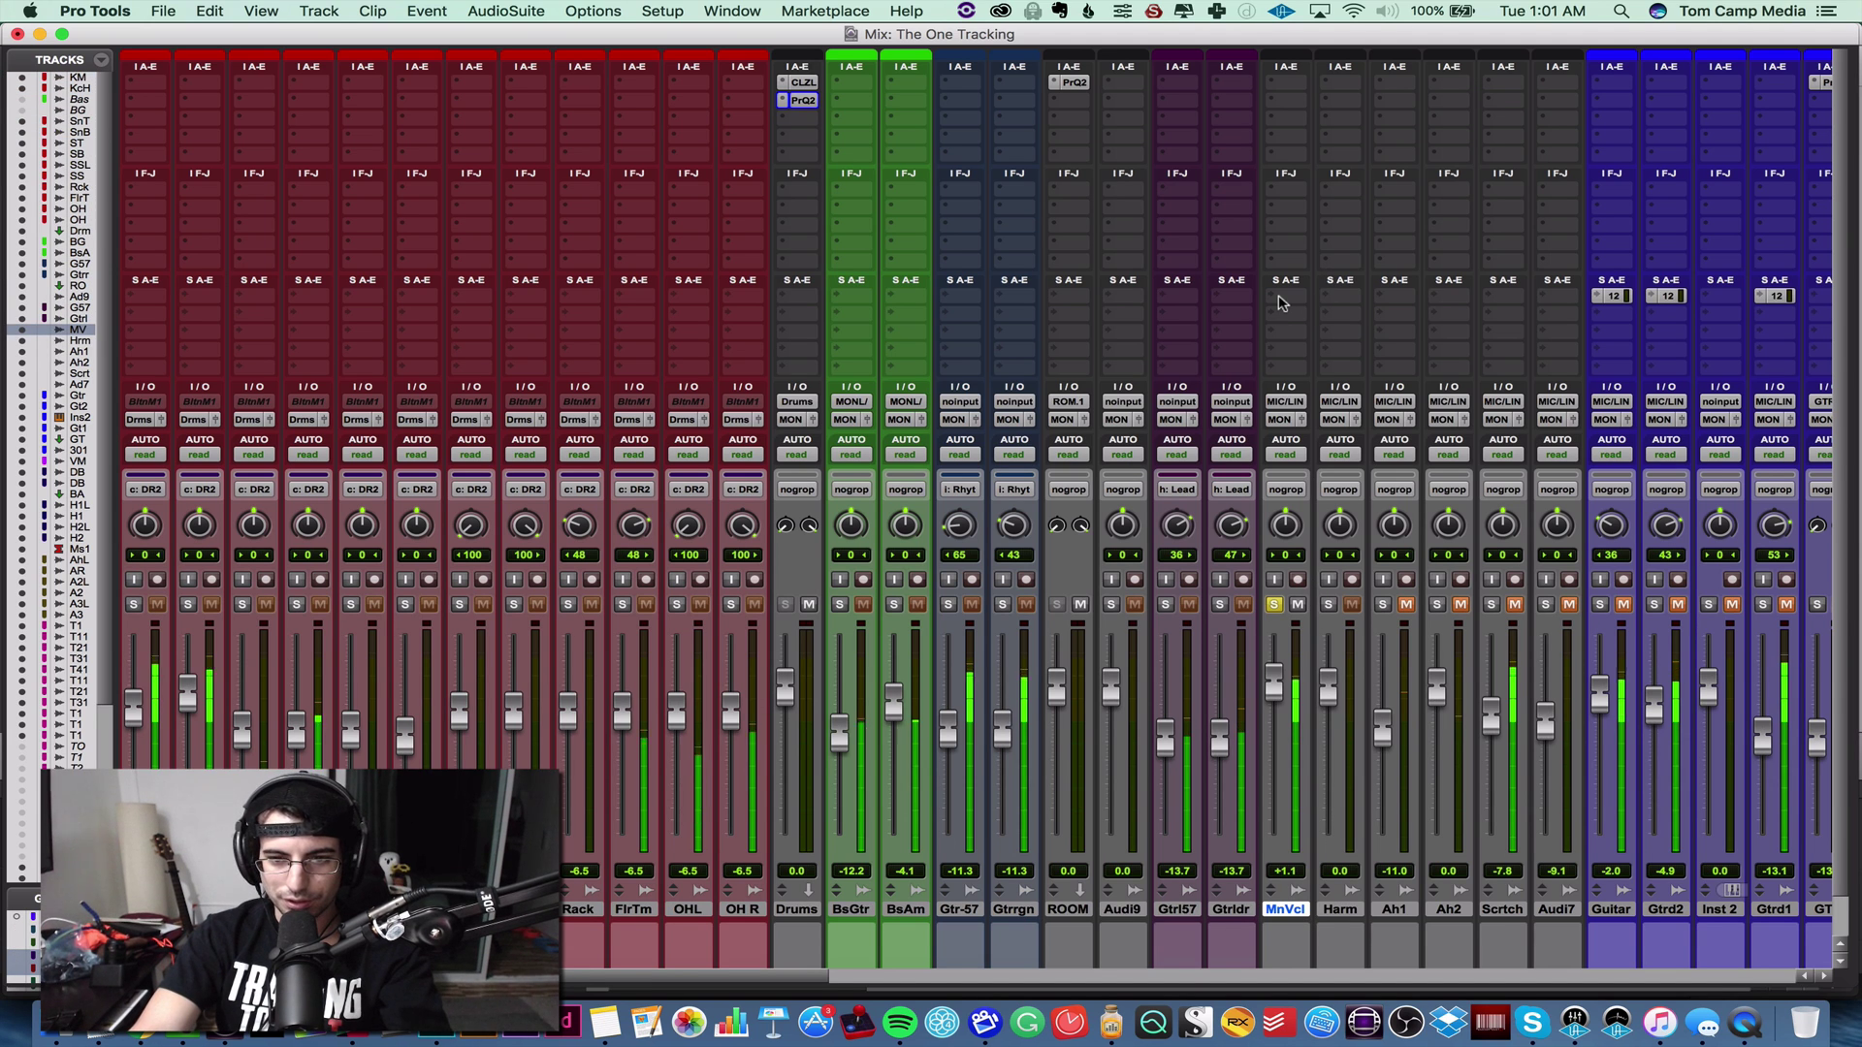
- Add a Main Vocal send to a new stereo aux input named ROOM and set the send level to 0.0 dB
left_click(1278, 302)
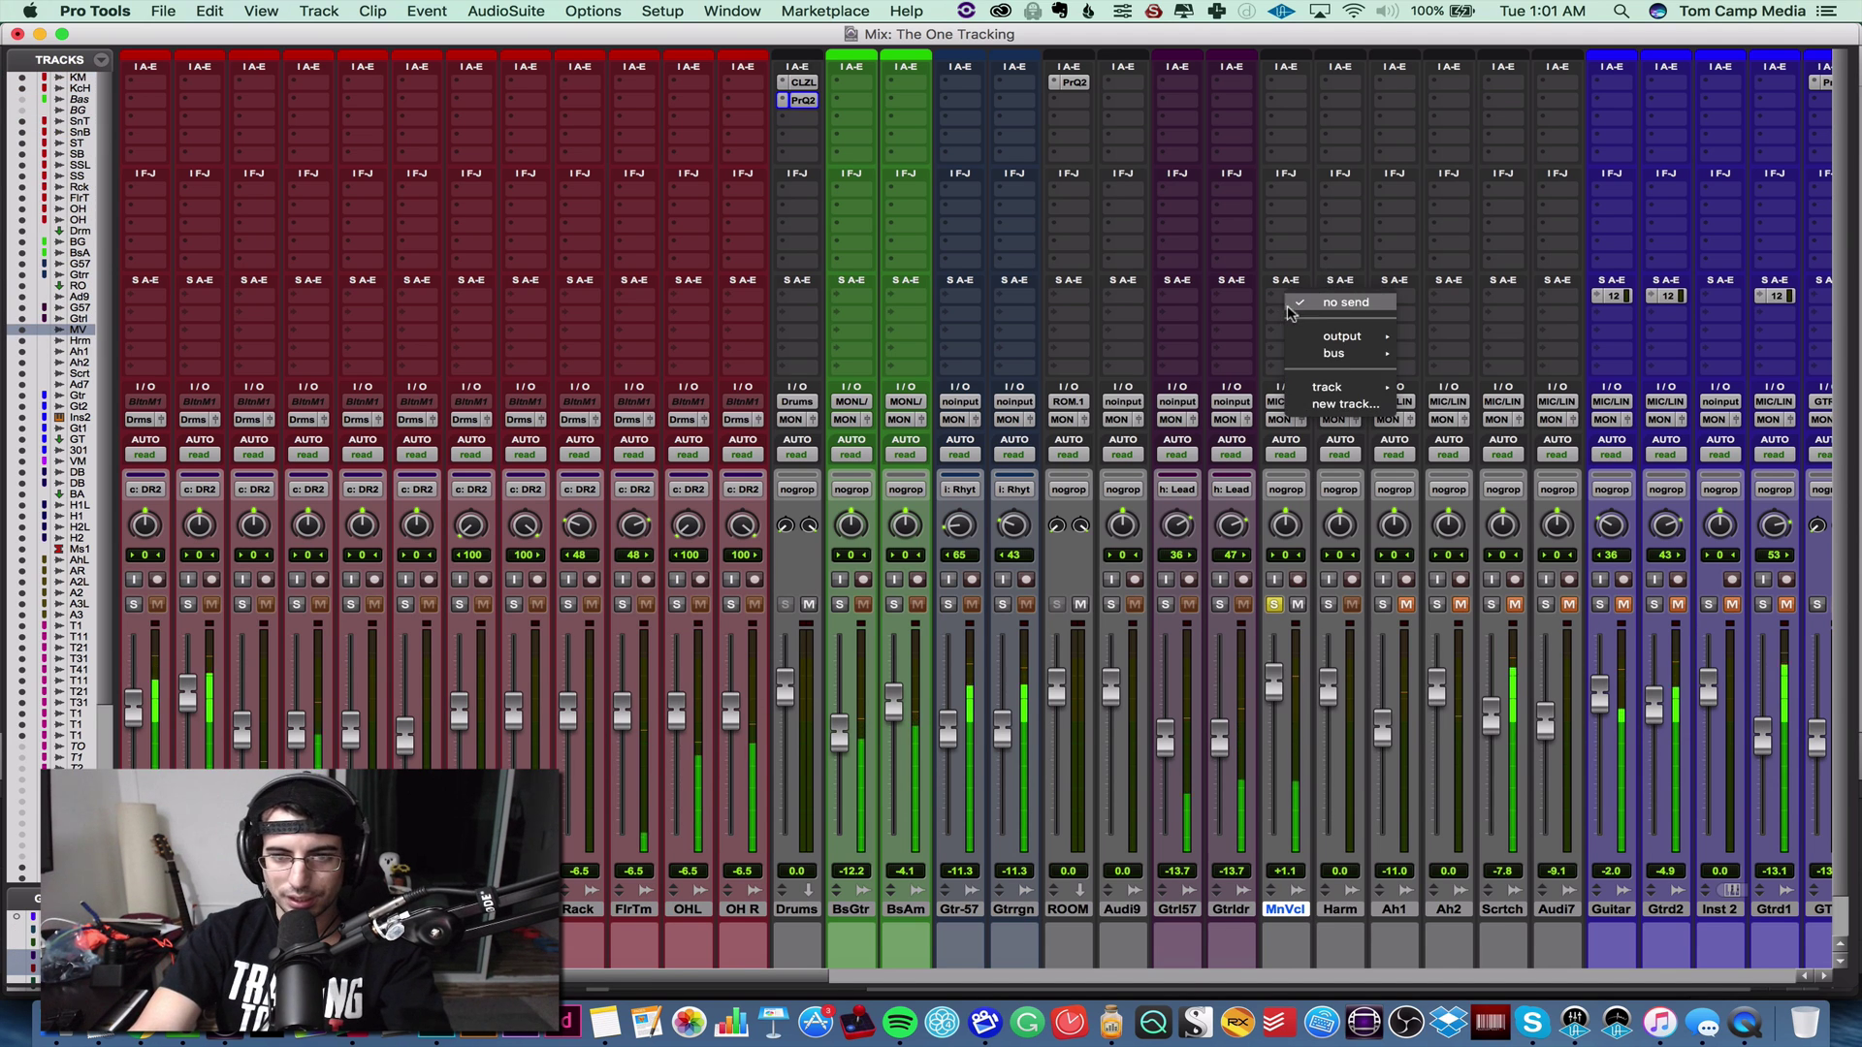
left_click(1350, 404)
type("ROOM")
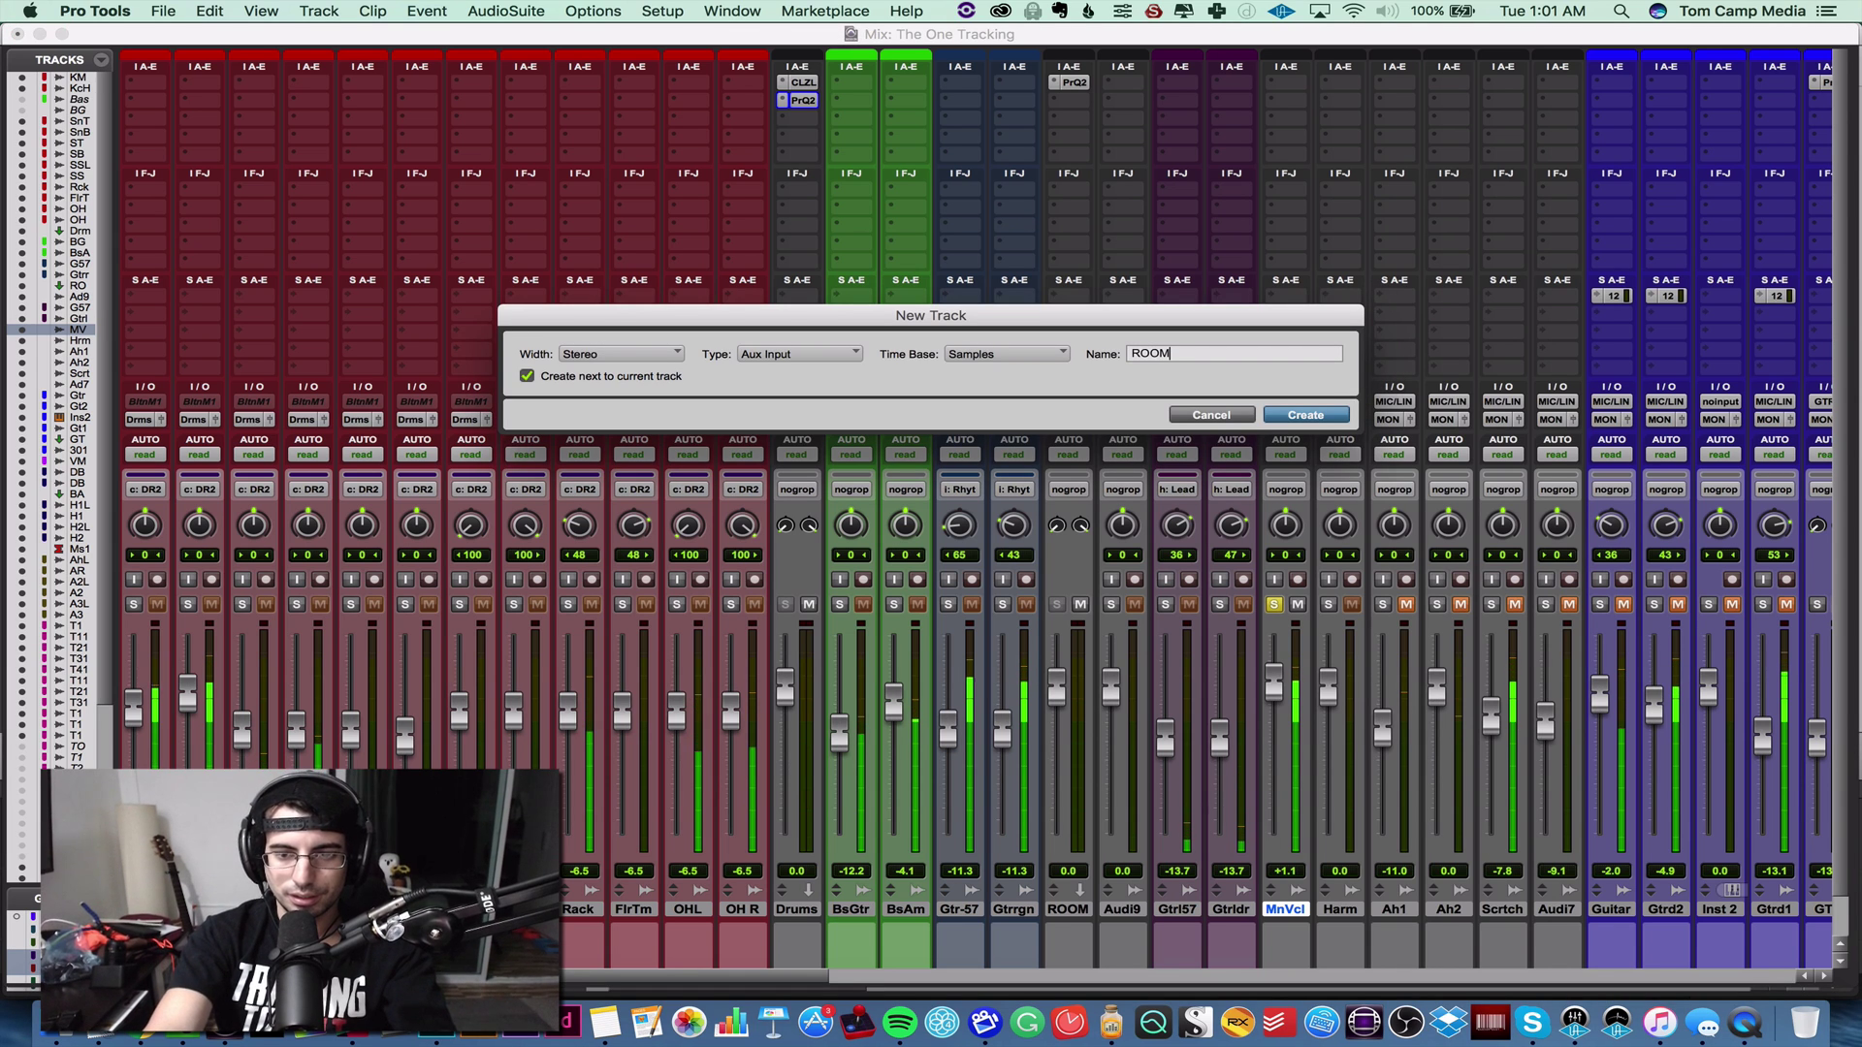
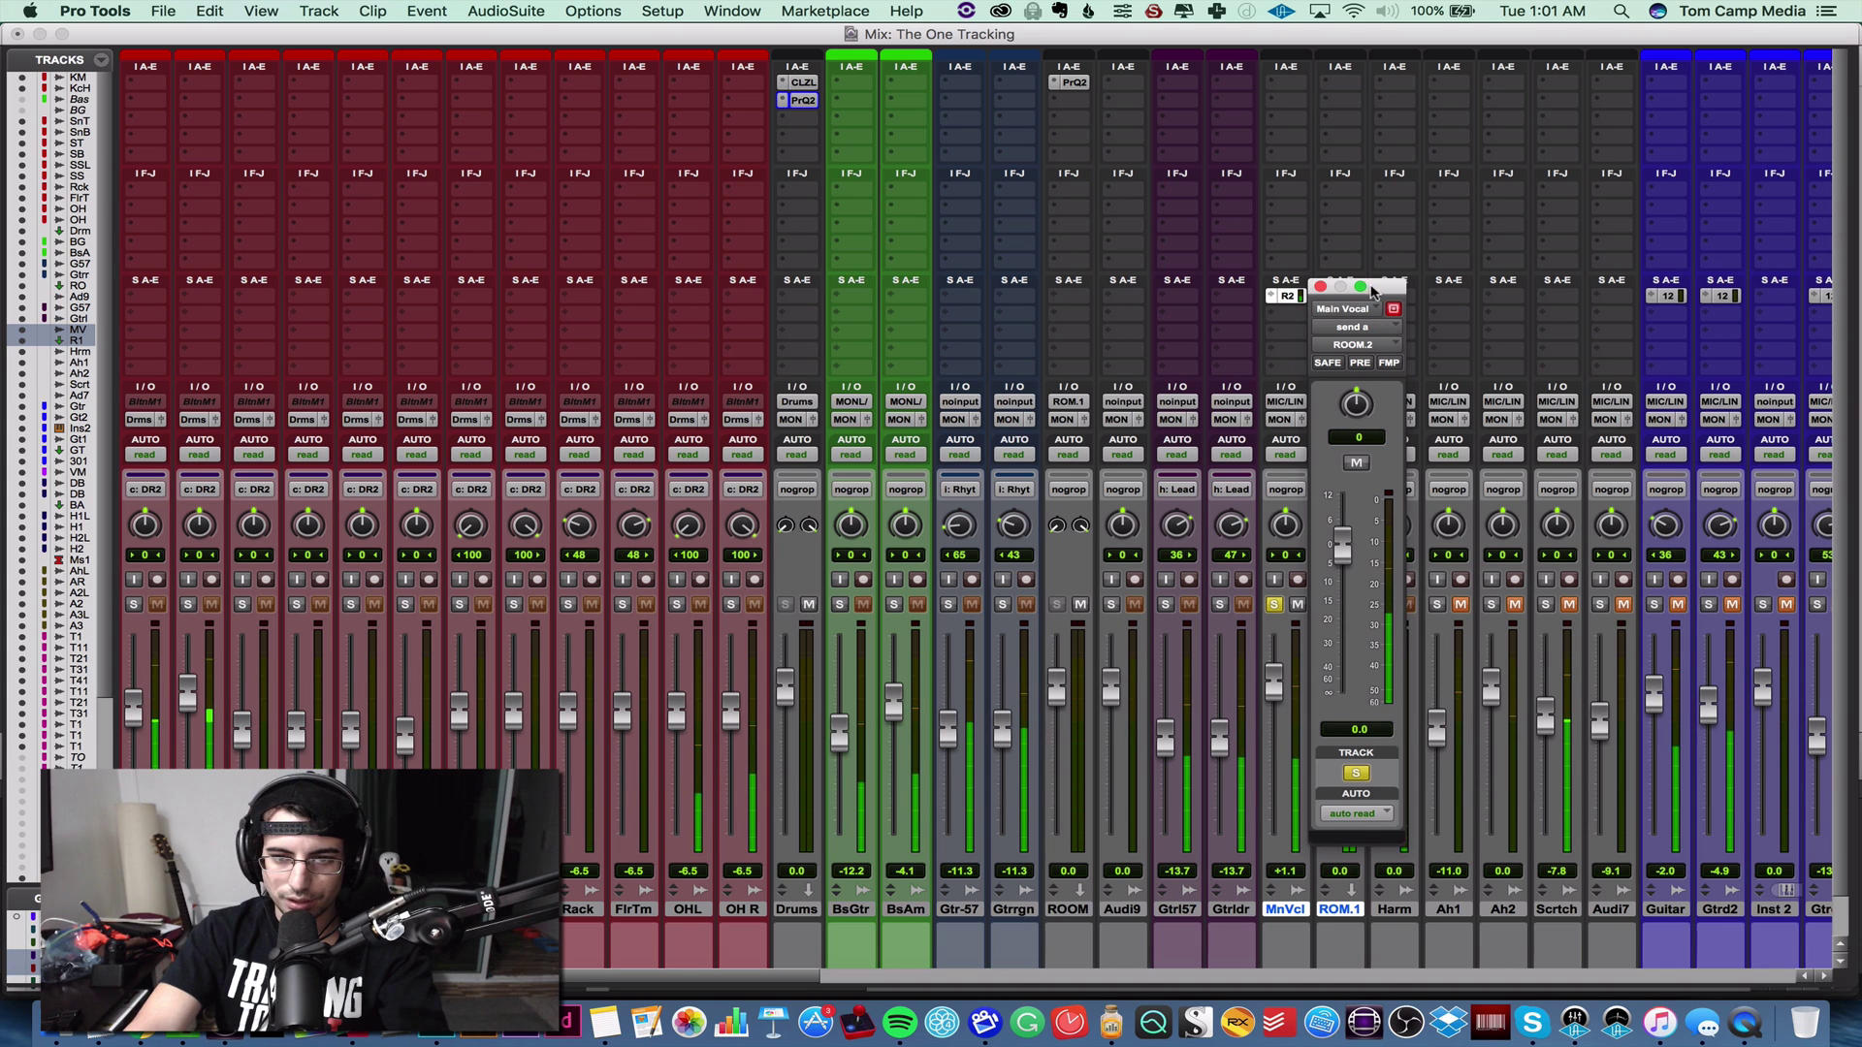
left_click(1288, 296)
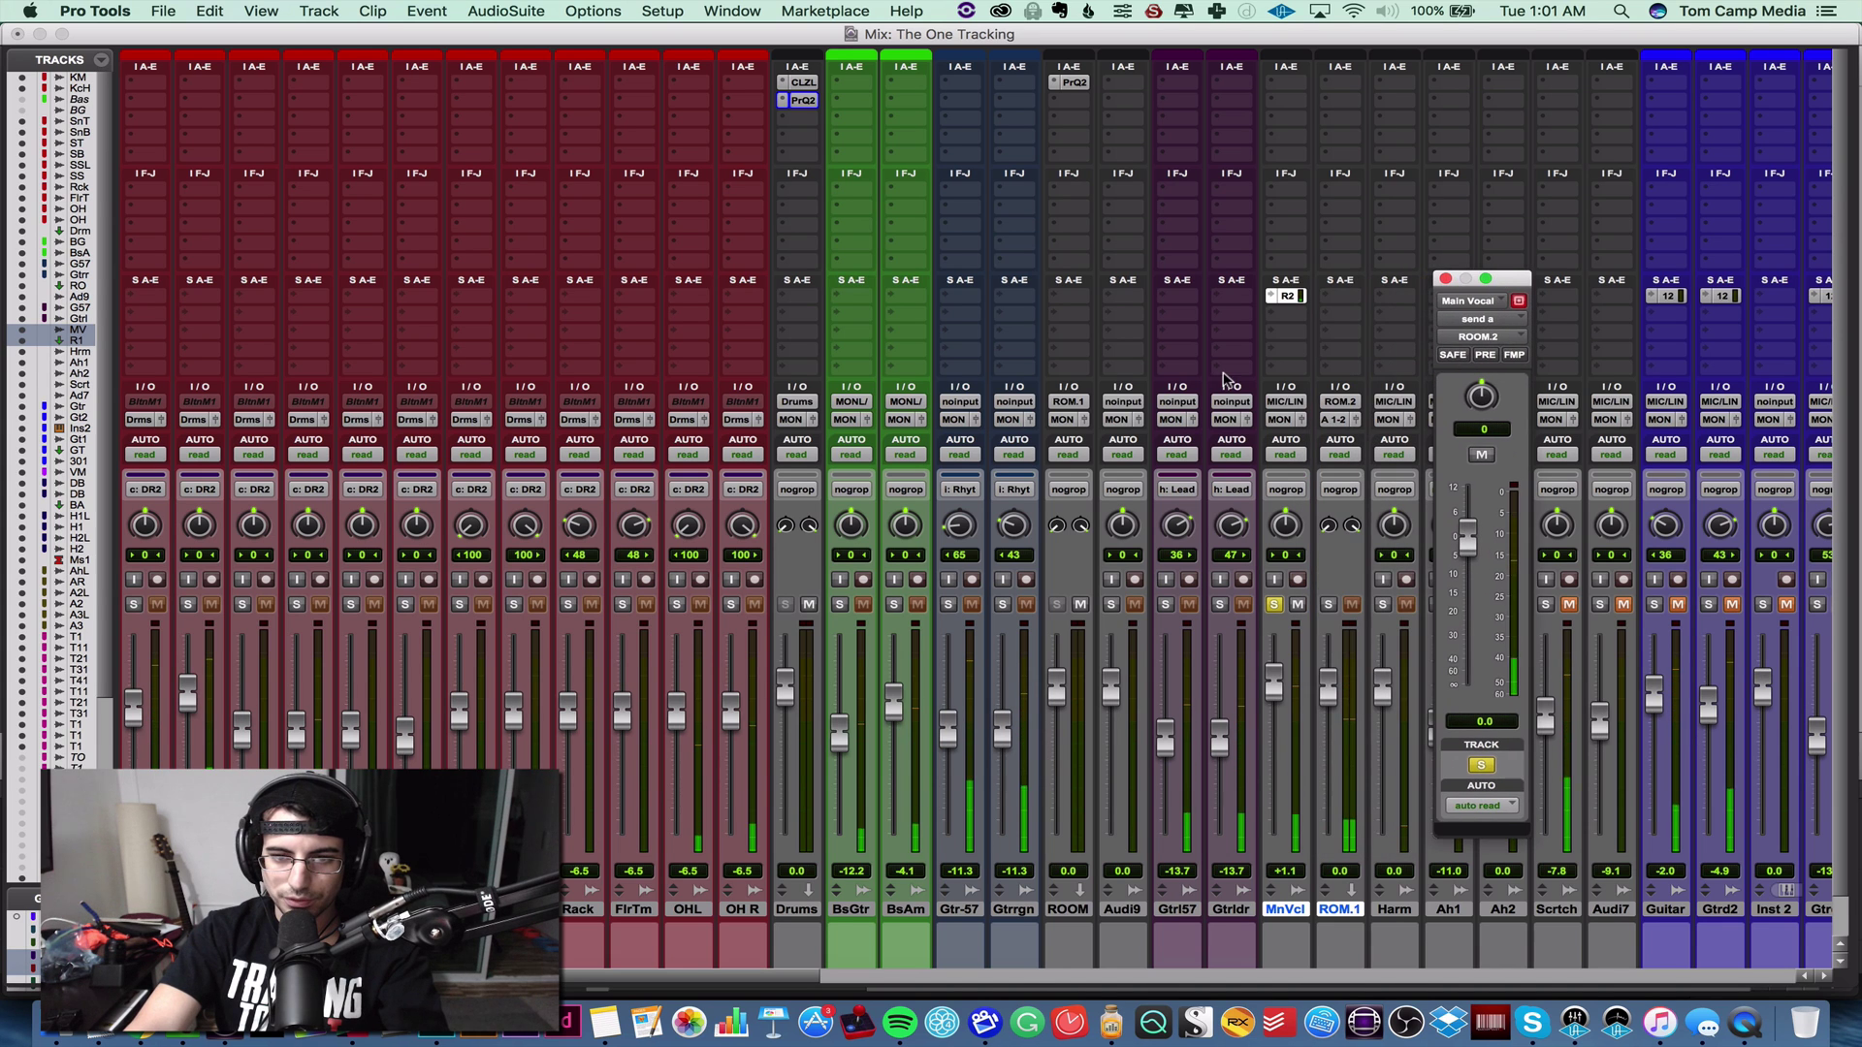
- Insert the stereo UAD Ocean Way Studios reverb on the new vocal room aux track
left_click(1341, 90)
mouse_move(1449, 127)
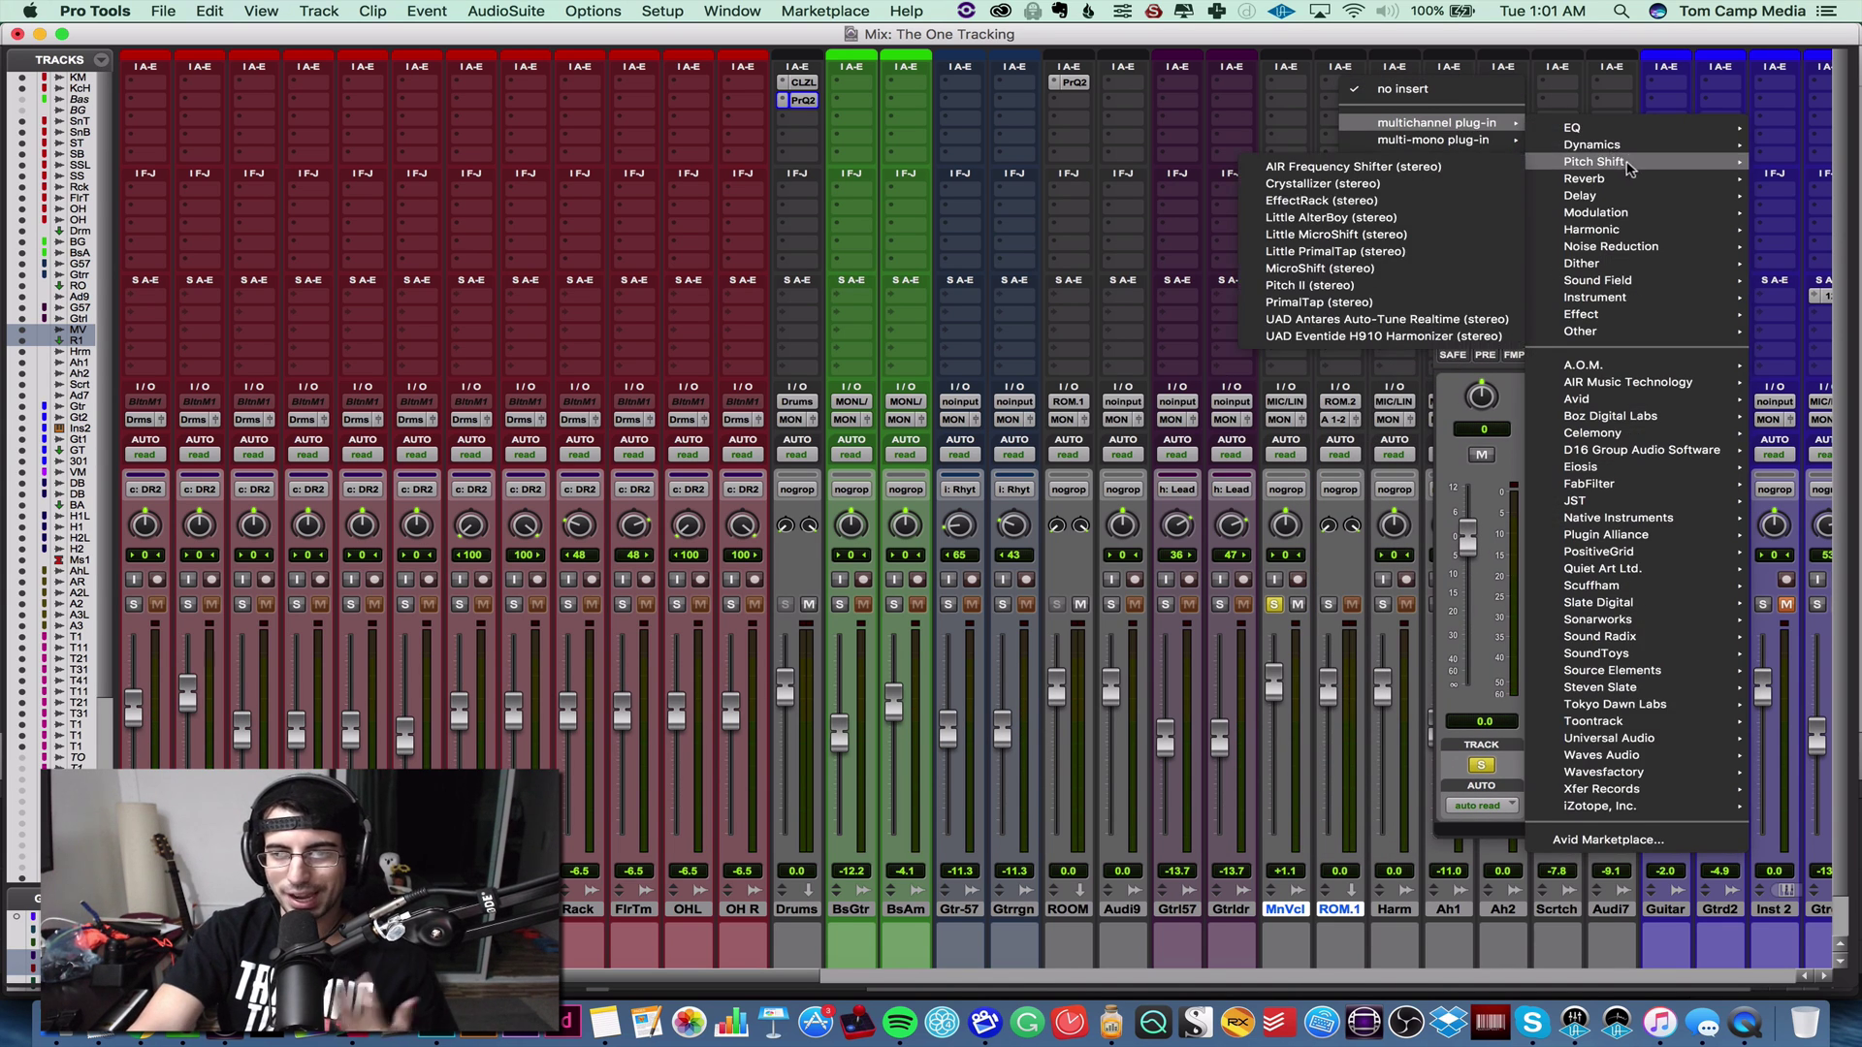
mouse_move(1629, 155)
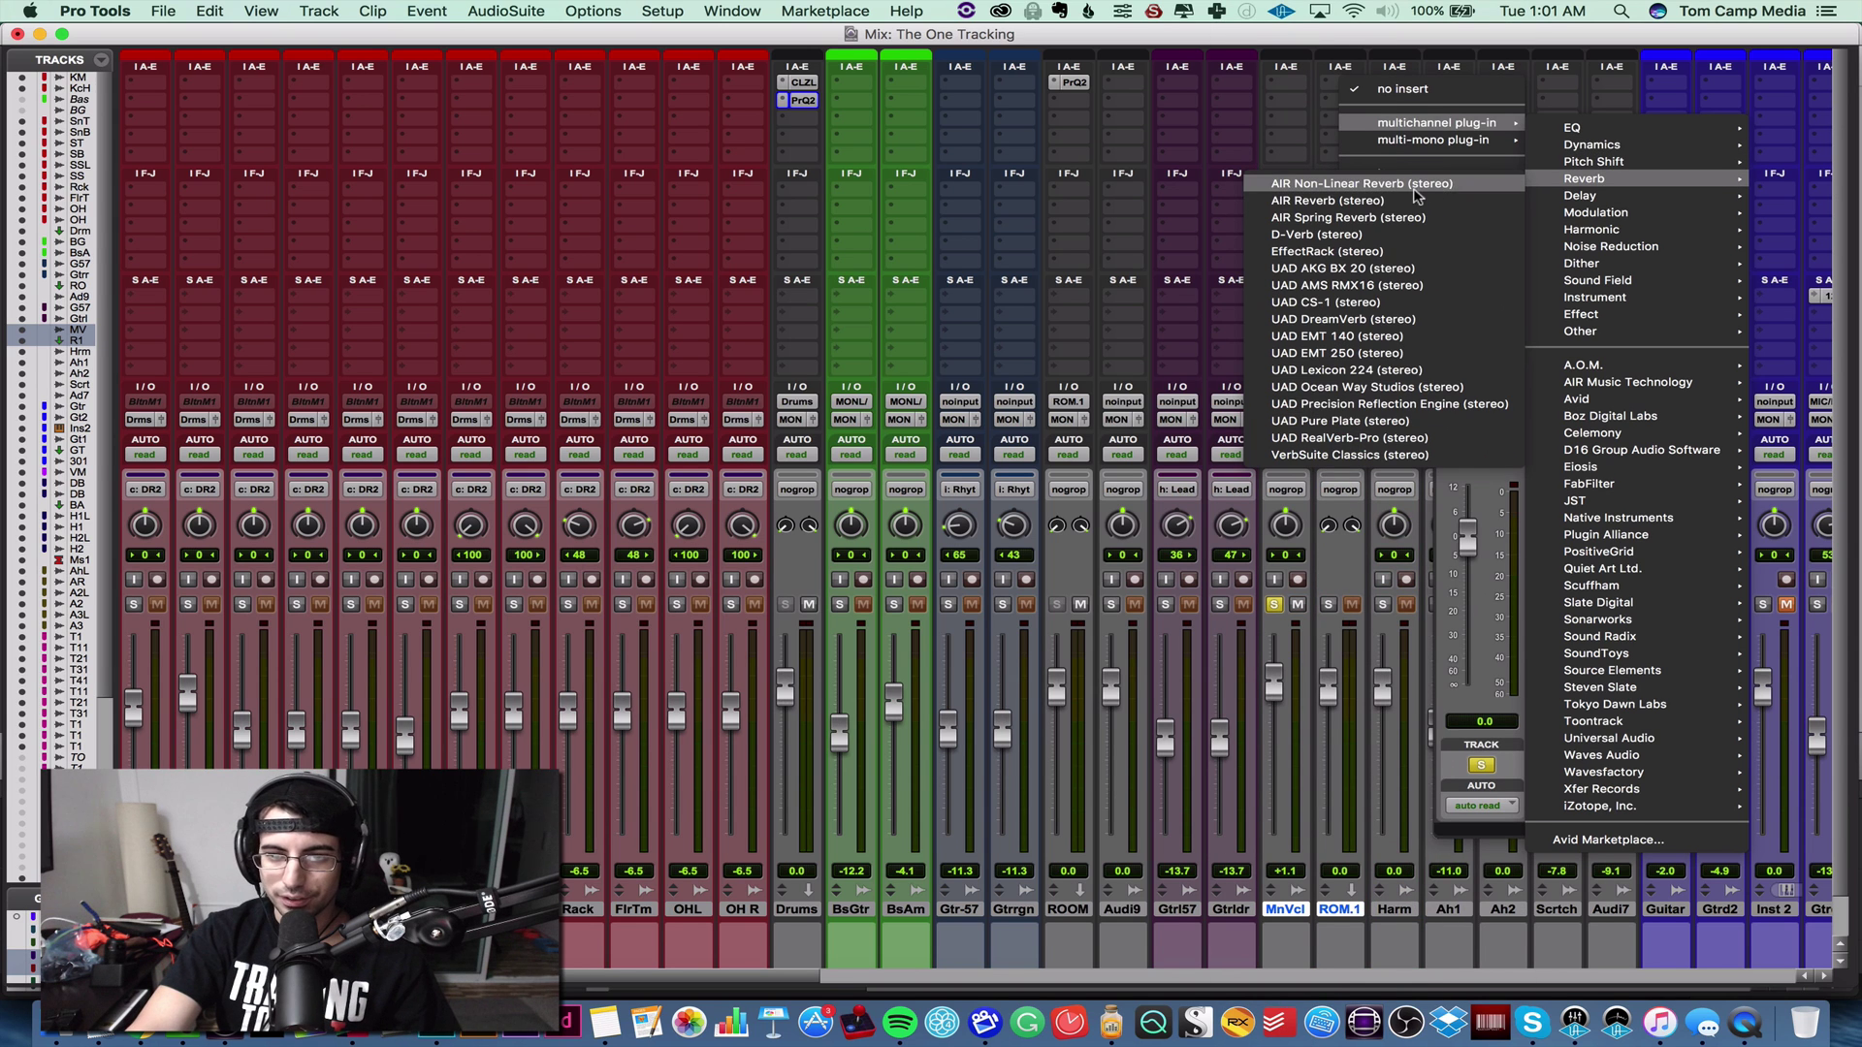
left_click(1386, 403)
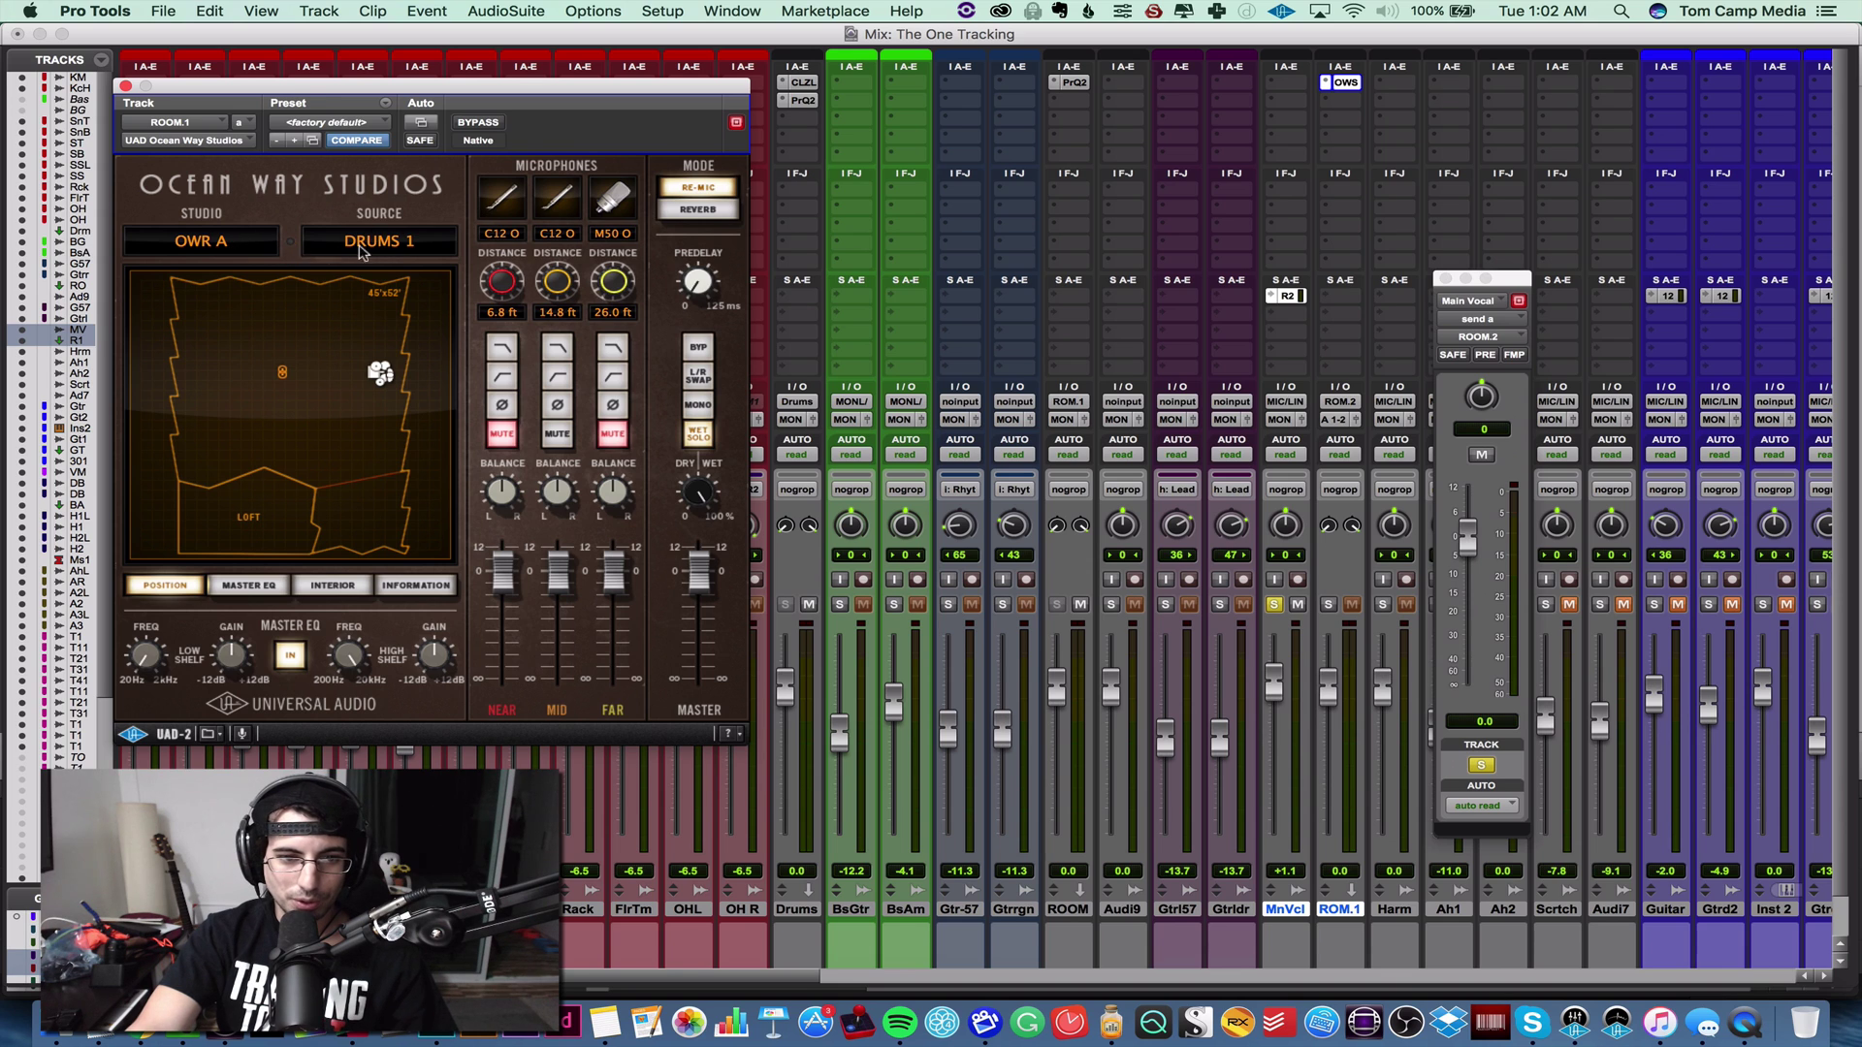
- Set the Ocean Way Studios source to VOC SOLO, look at its information and interior views, and close the plug-in
left_click(360, 245)
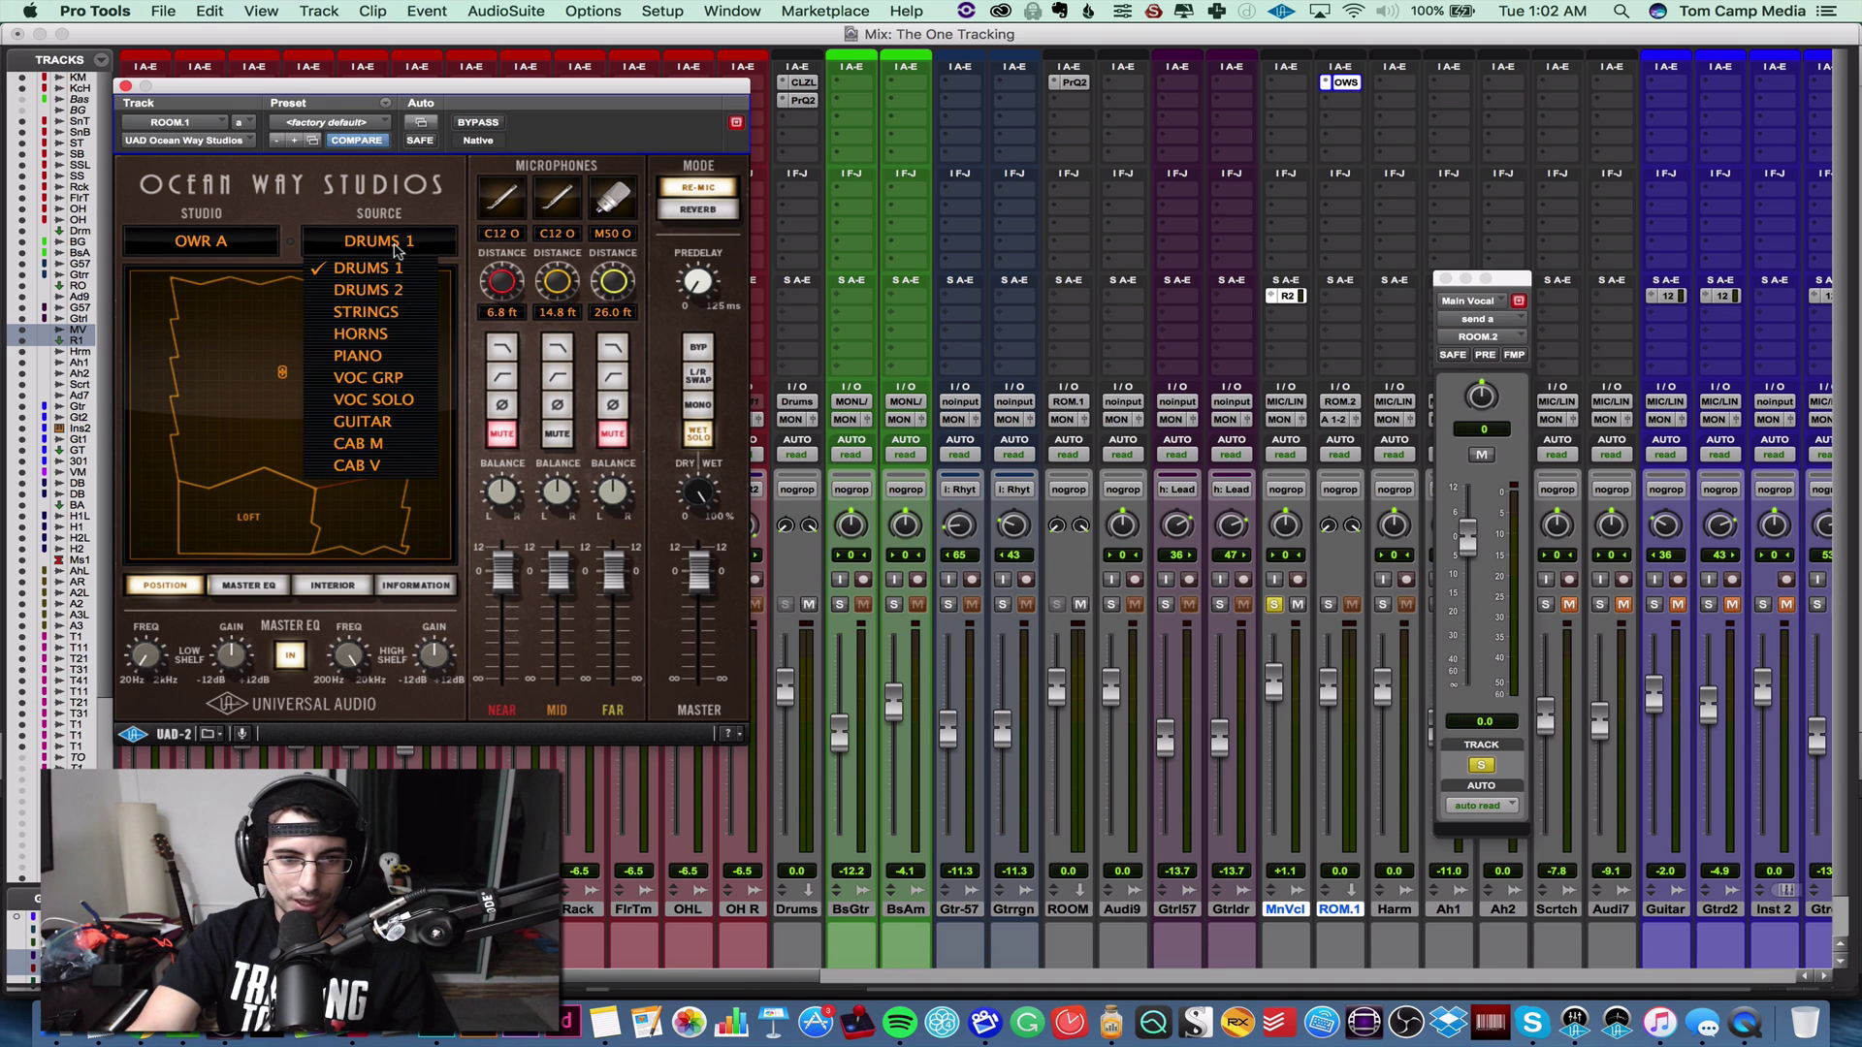
left_click(404, 398)
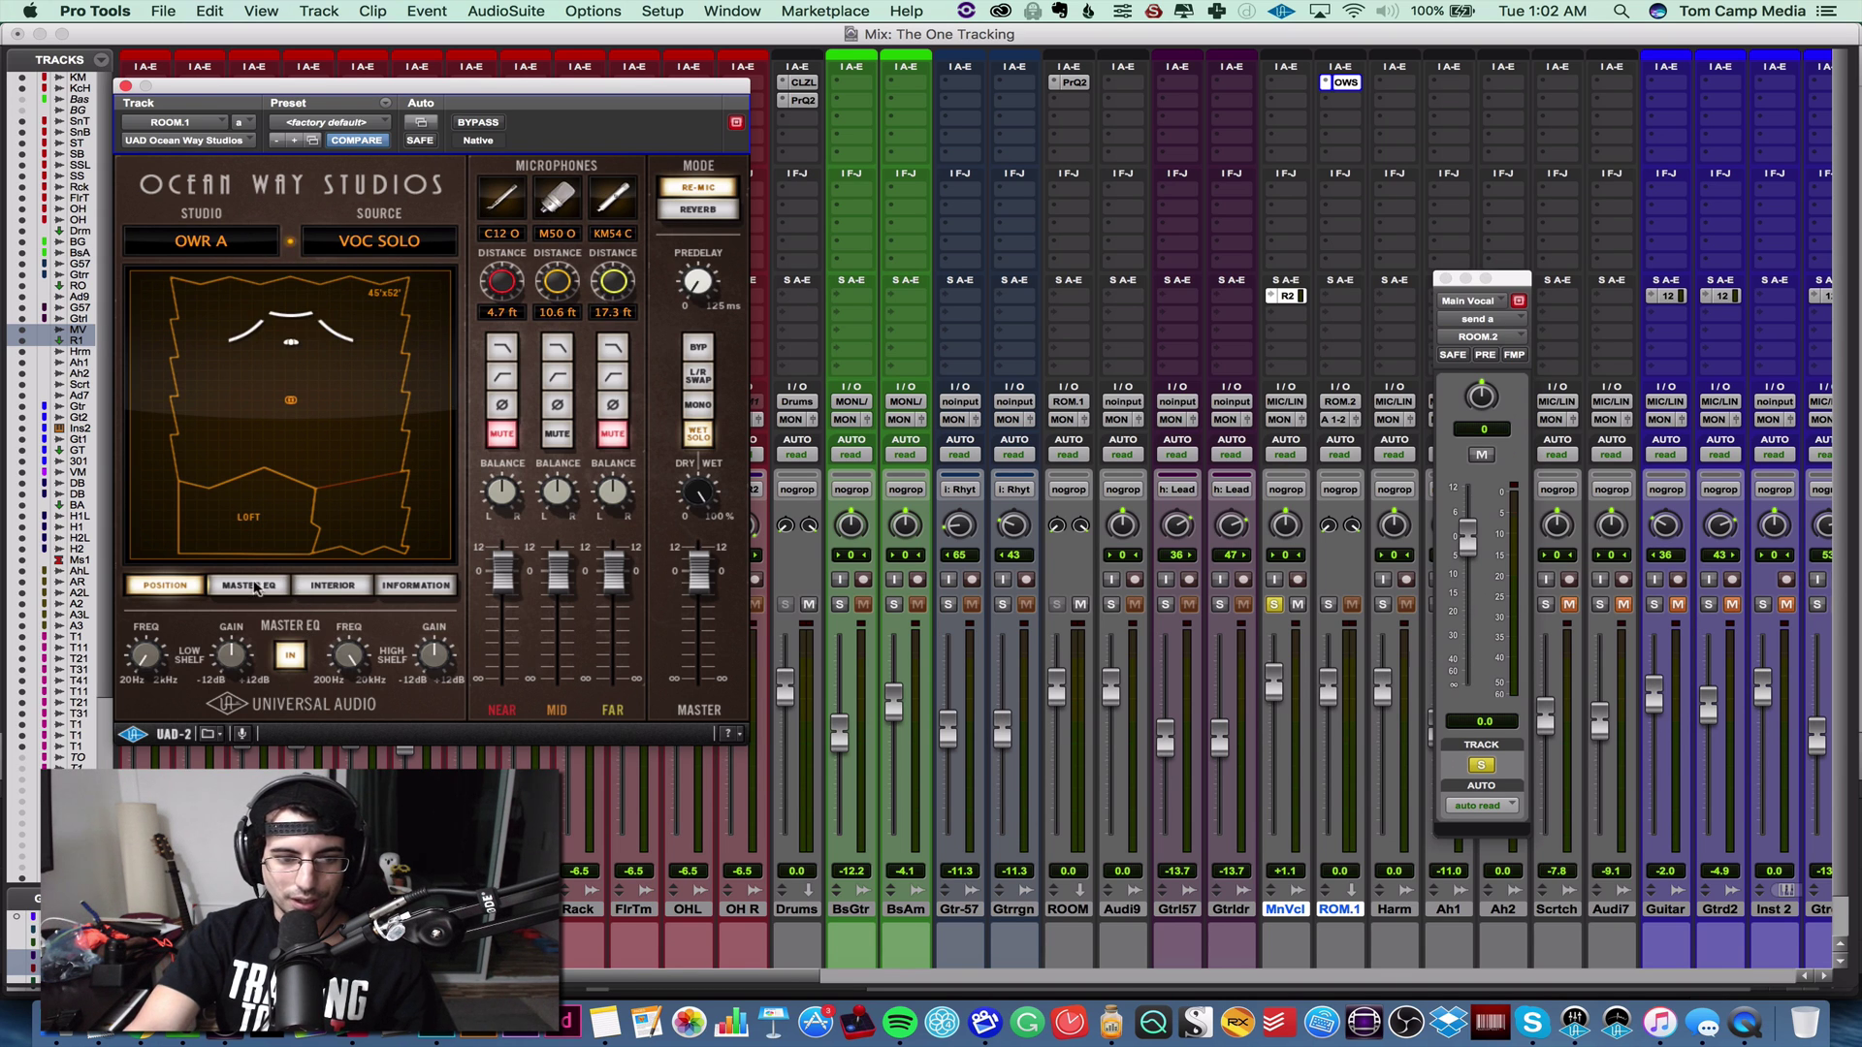
left_click(420, 586)
left_click(330, 587)
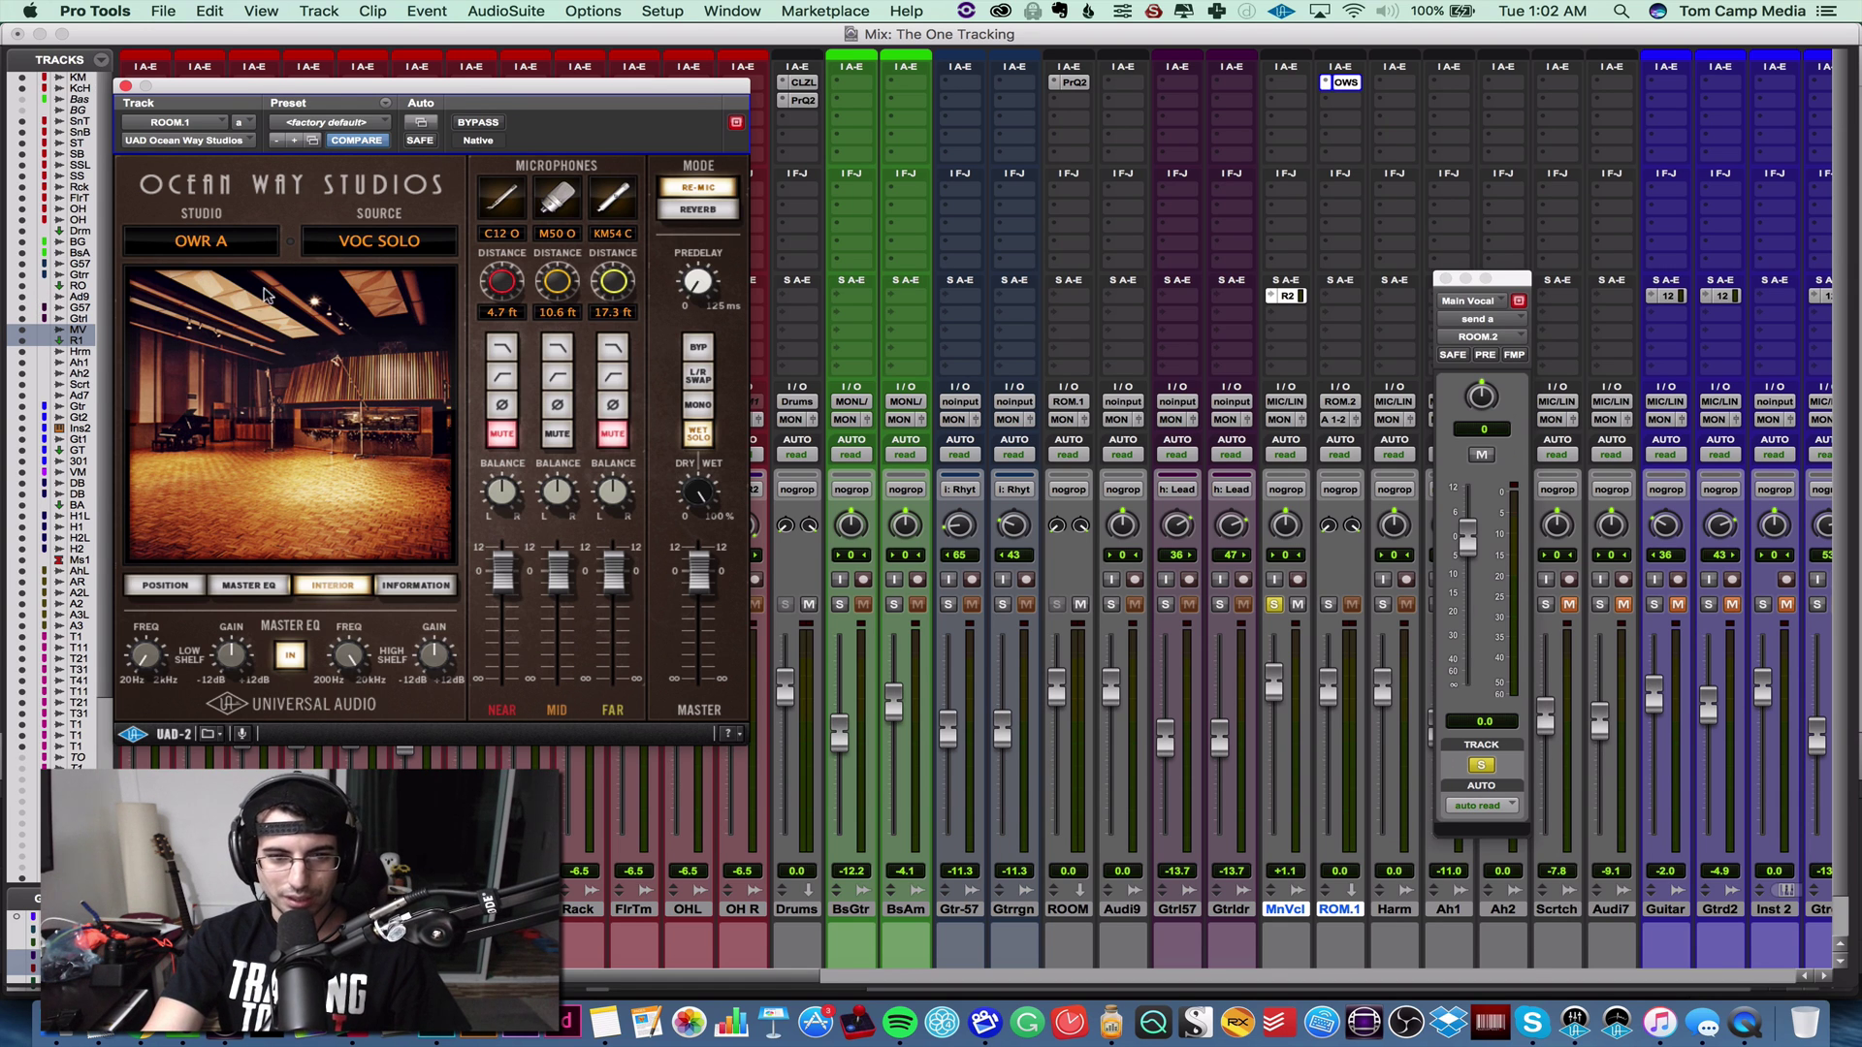
left_click(125, 86)
- Solo the vocal room aux, lower the Main Vocal room send to -8.4 dB during playback, and compare it with the send muted
left_click(1328, 604)
key("space")
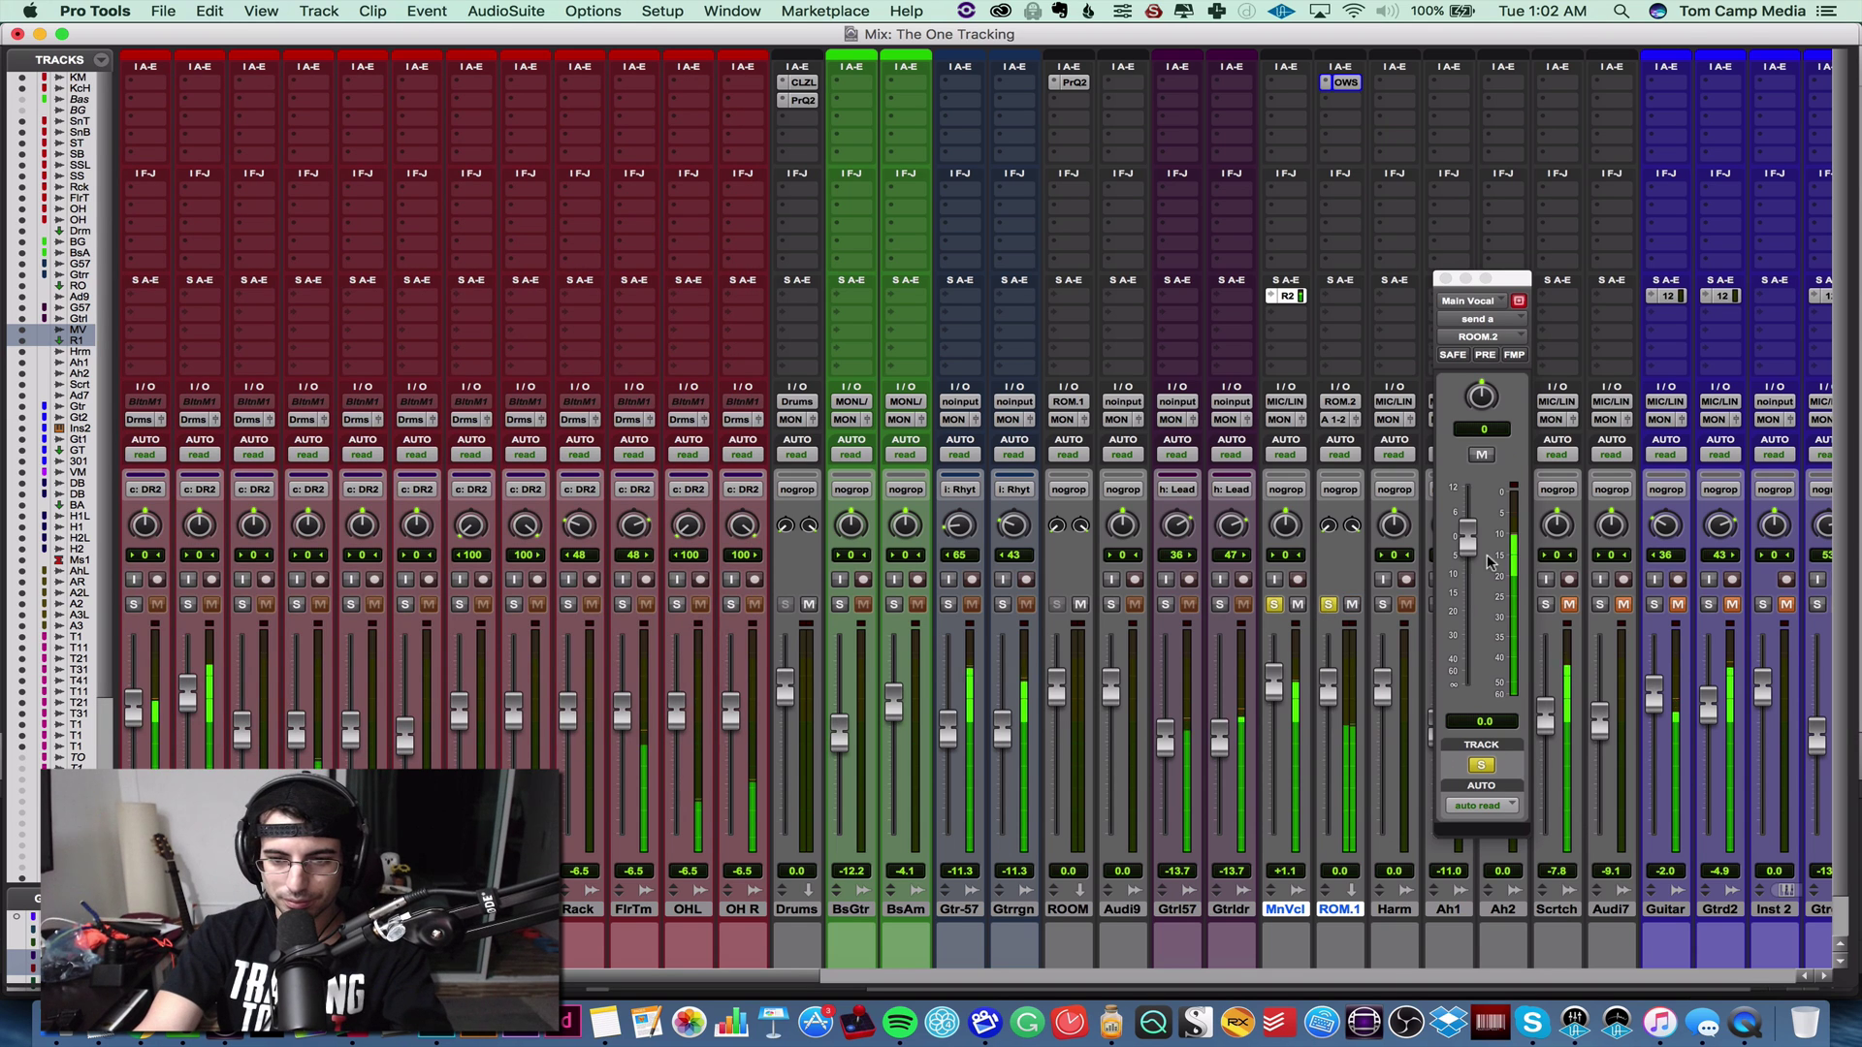
left_click_drag(1468, 536, 1481, 578)
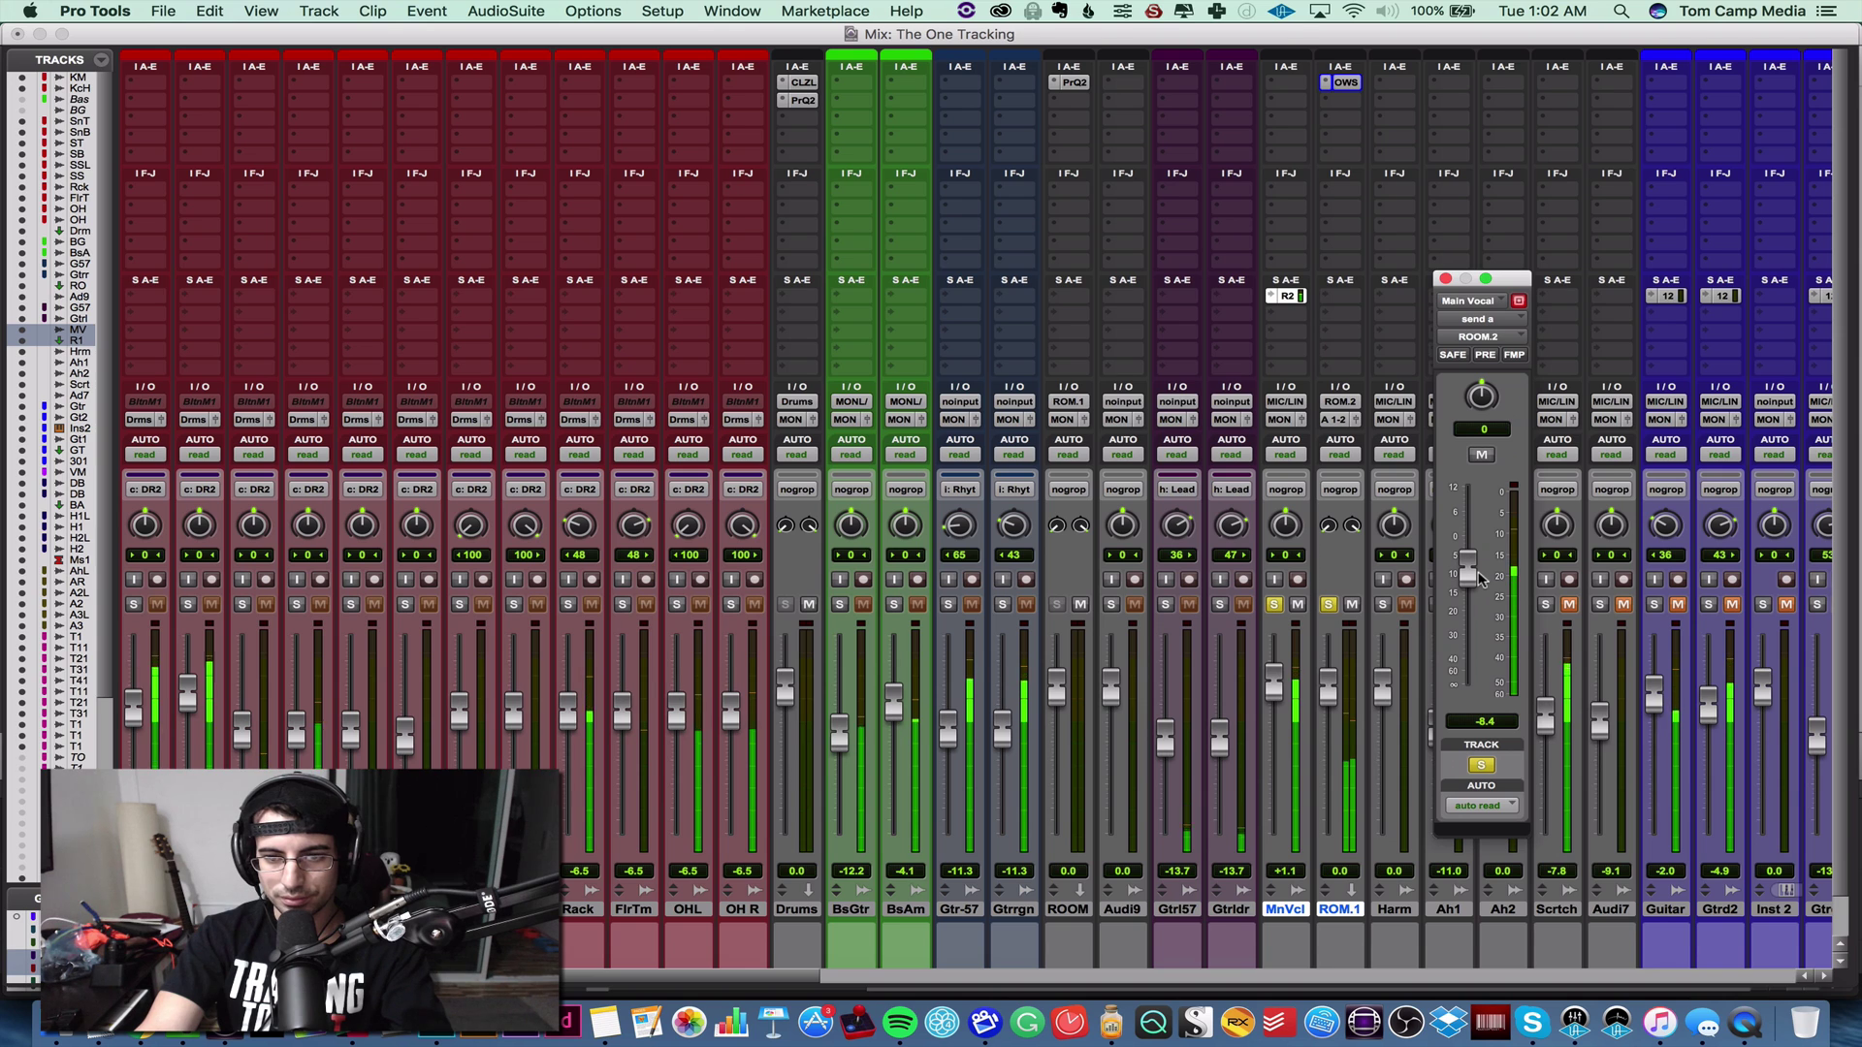
left_click(1482, 454)
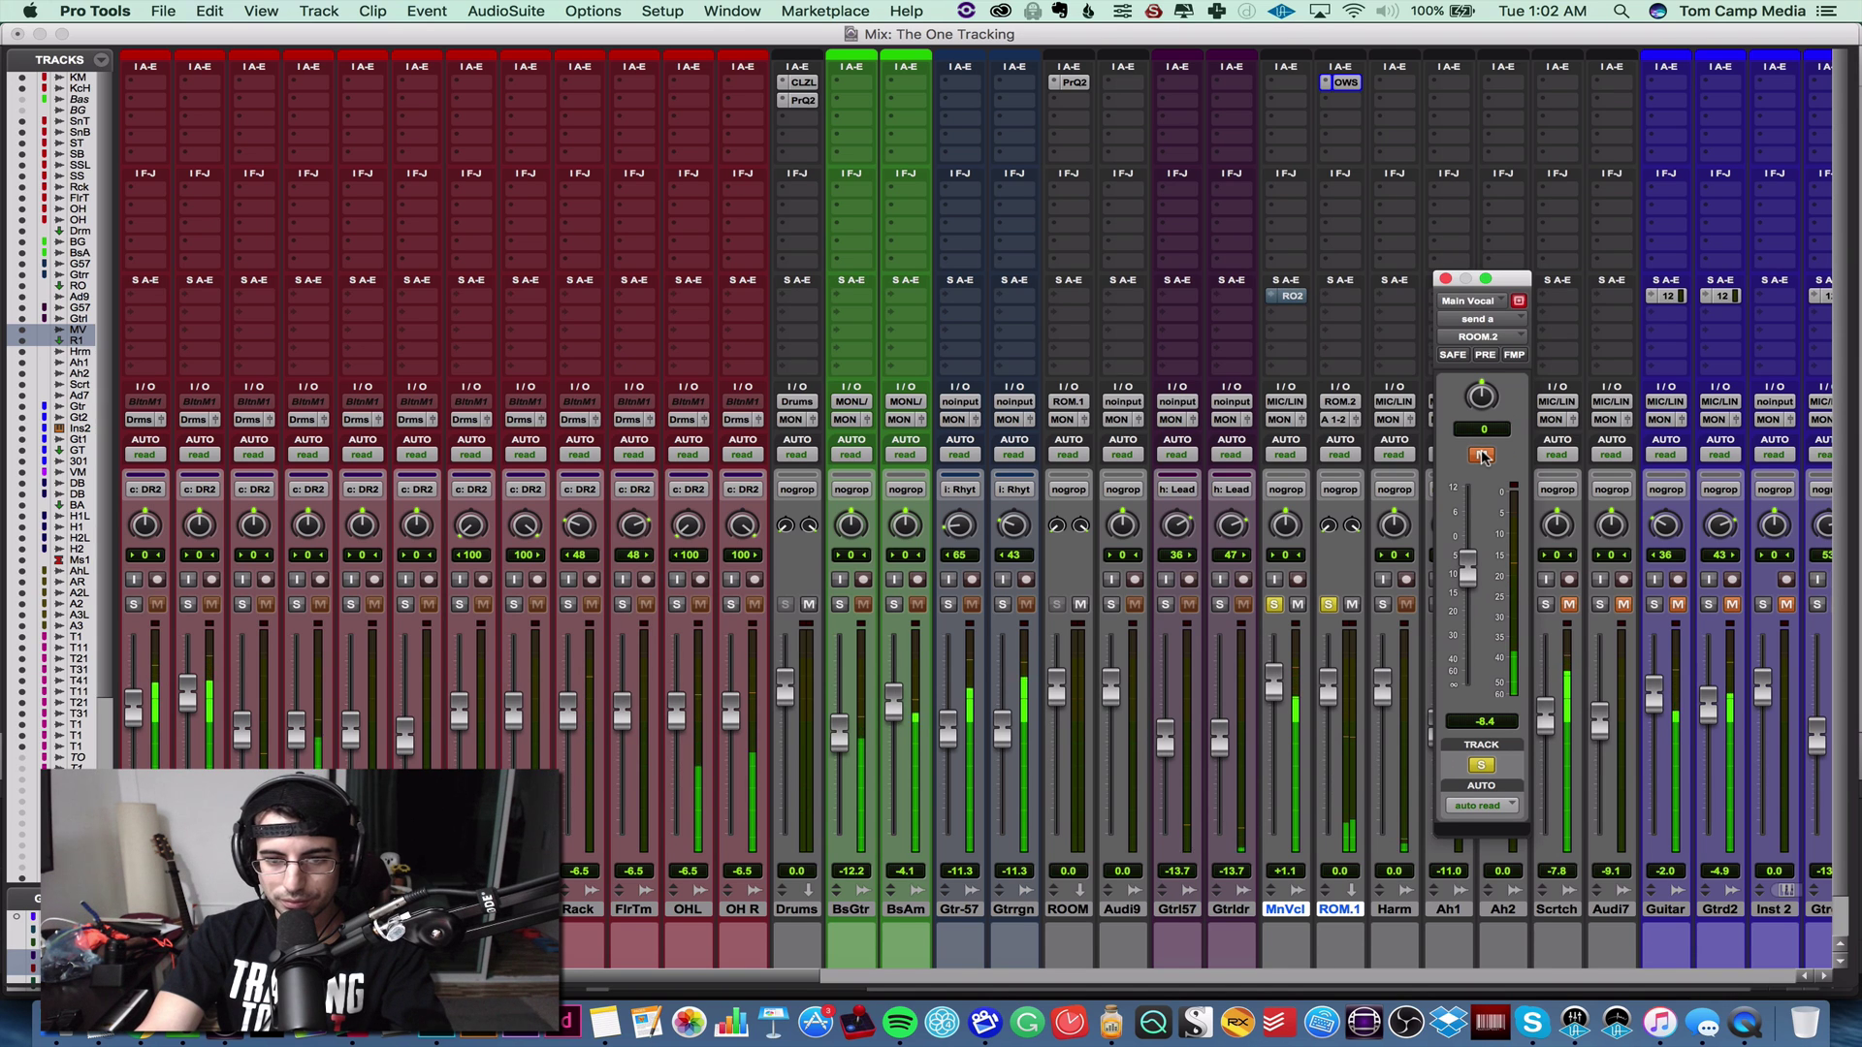
left_click(1481, 455)
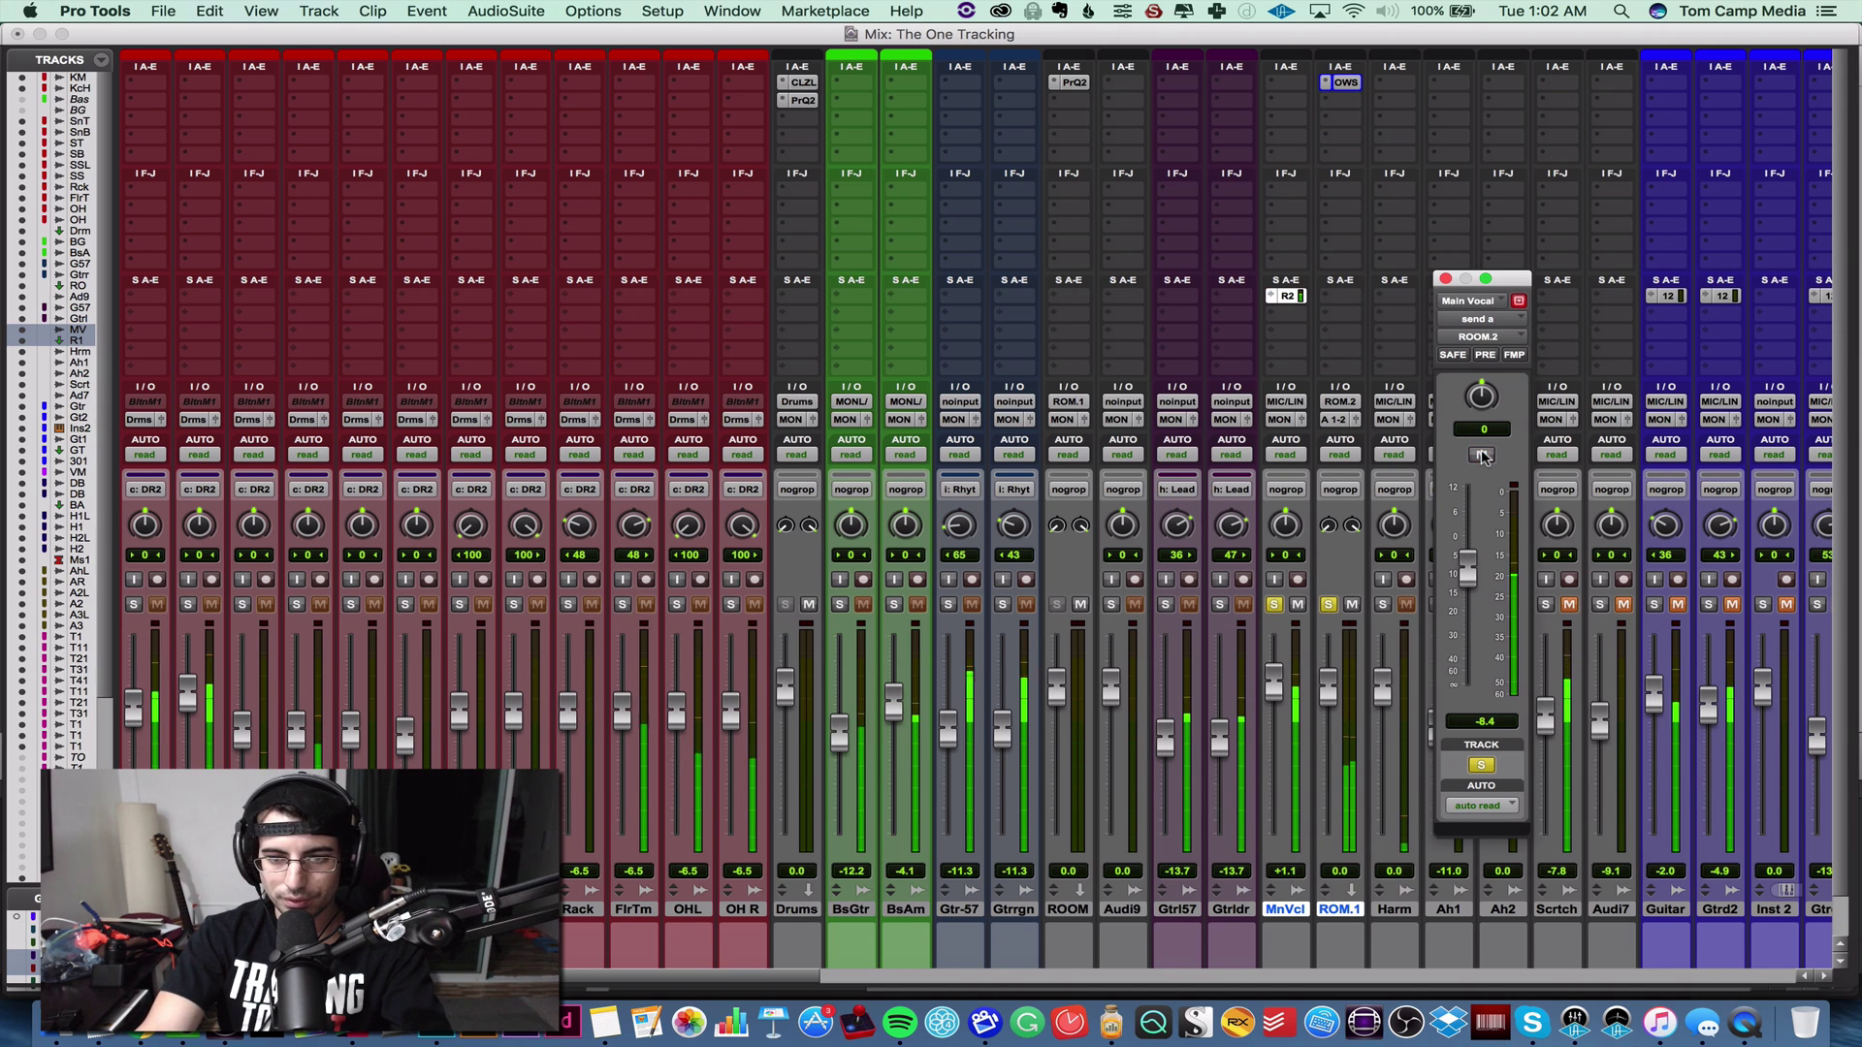
left_click(1445, 281)
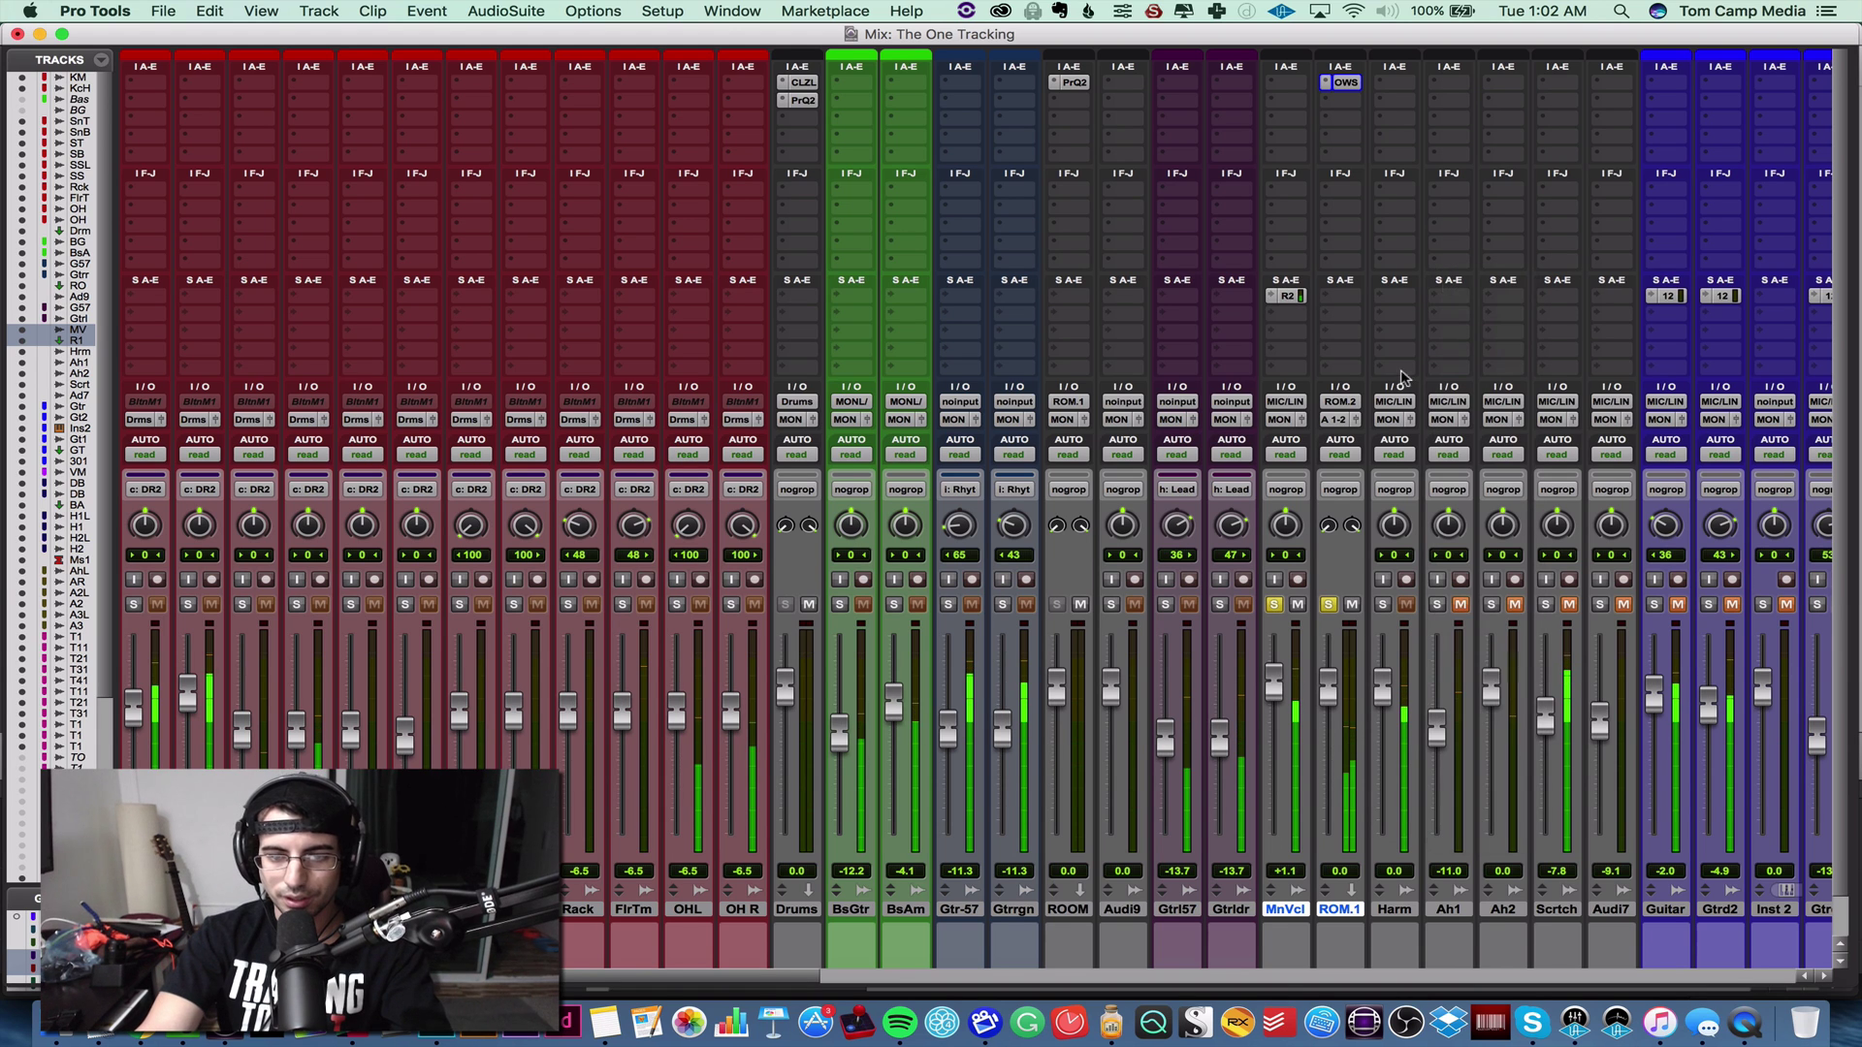
- Add a second Main Vocal send to a new stereo aux input named DOUBLE, solo that aux, and set the send to 0.0 dB
left_click(1290, 323)
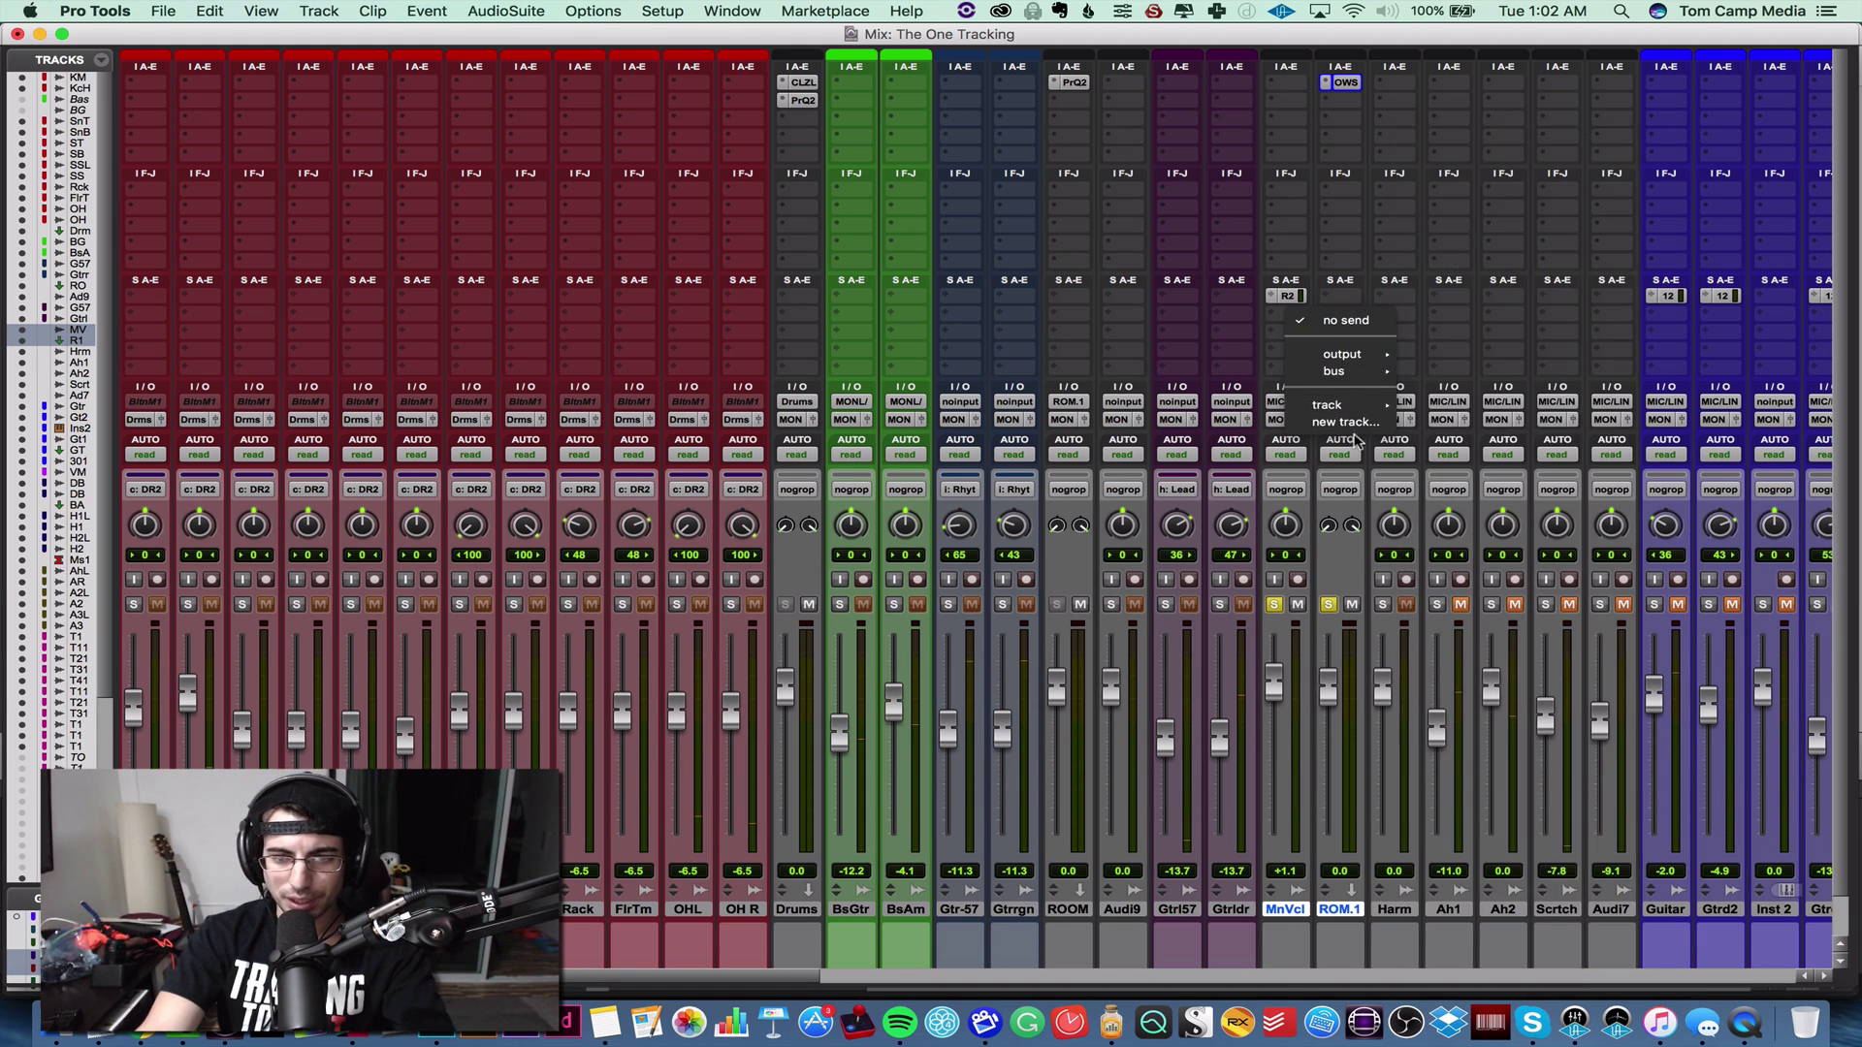
left_click(1356, 424)
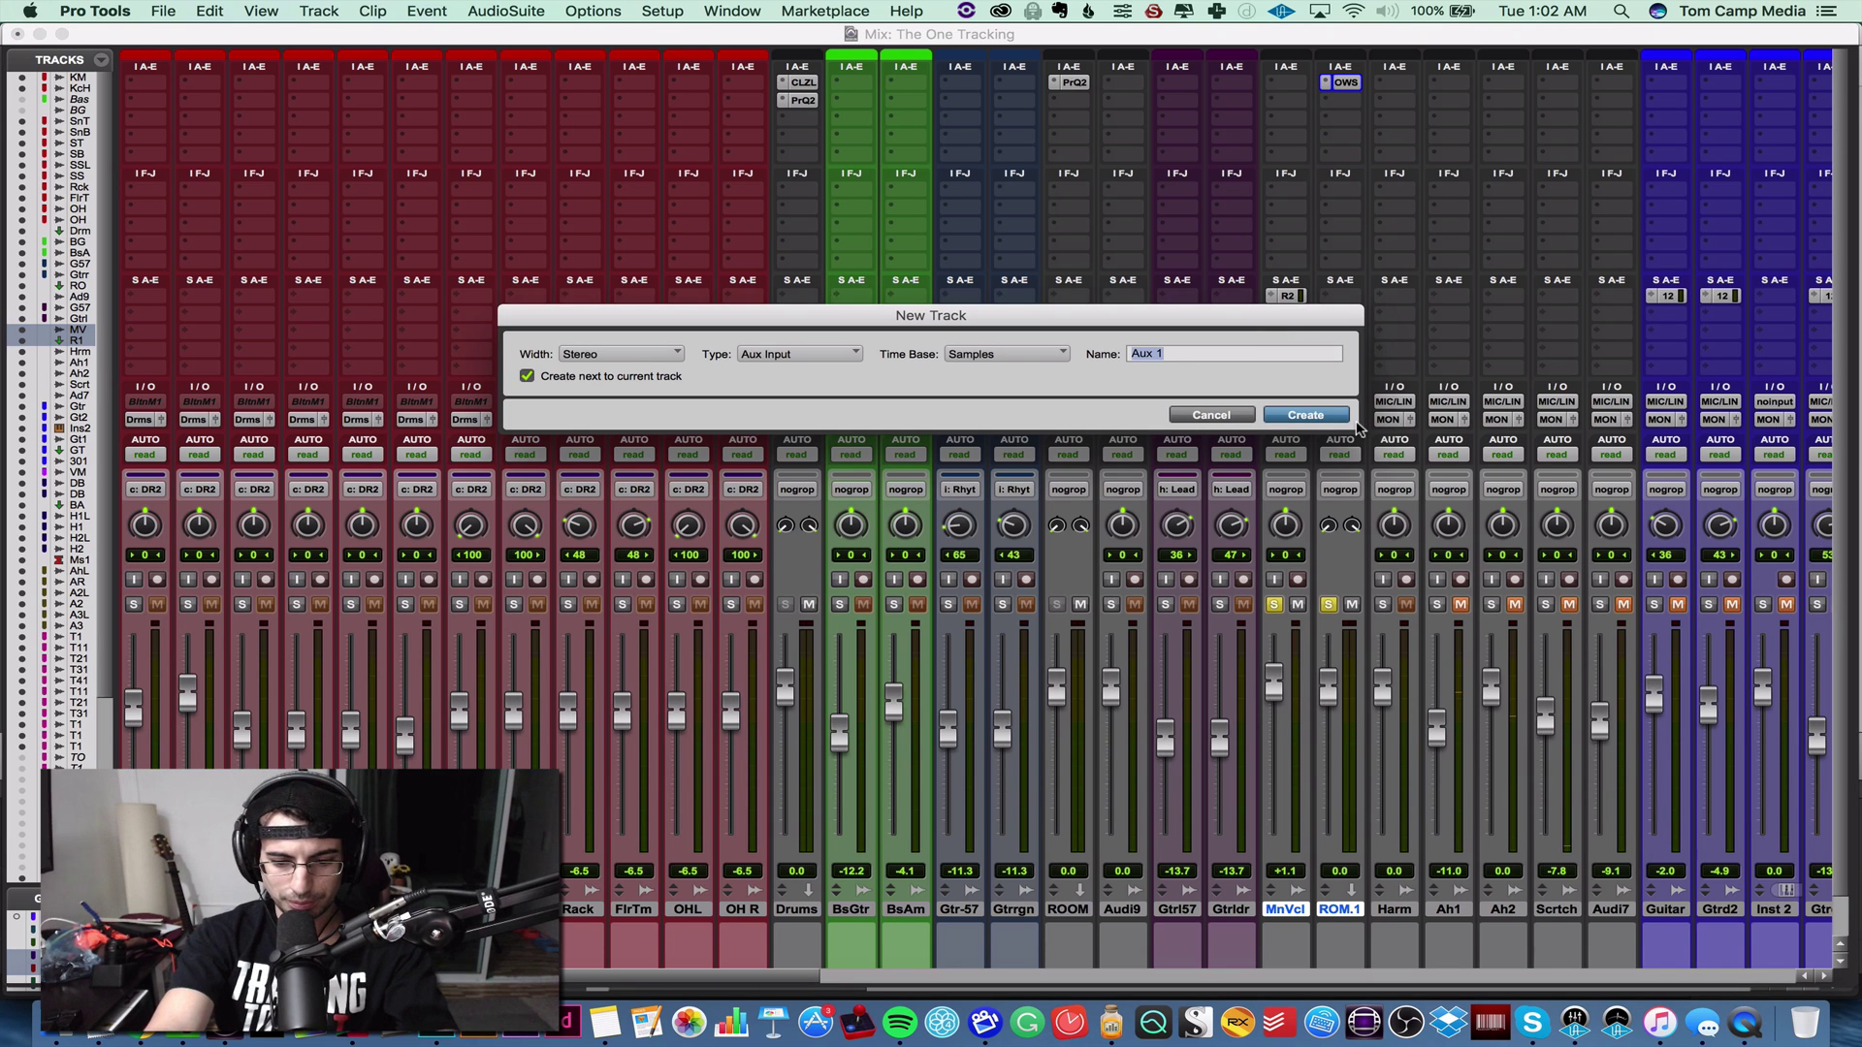
type("DOUBLES")
key("Return")
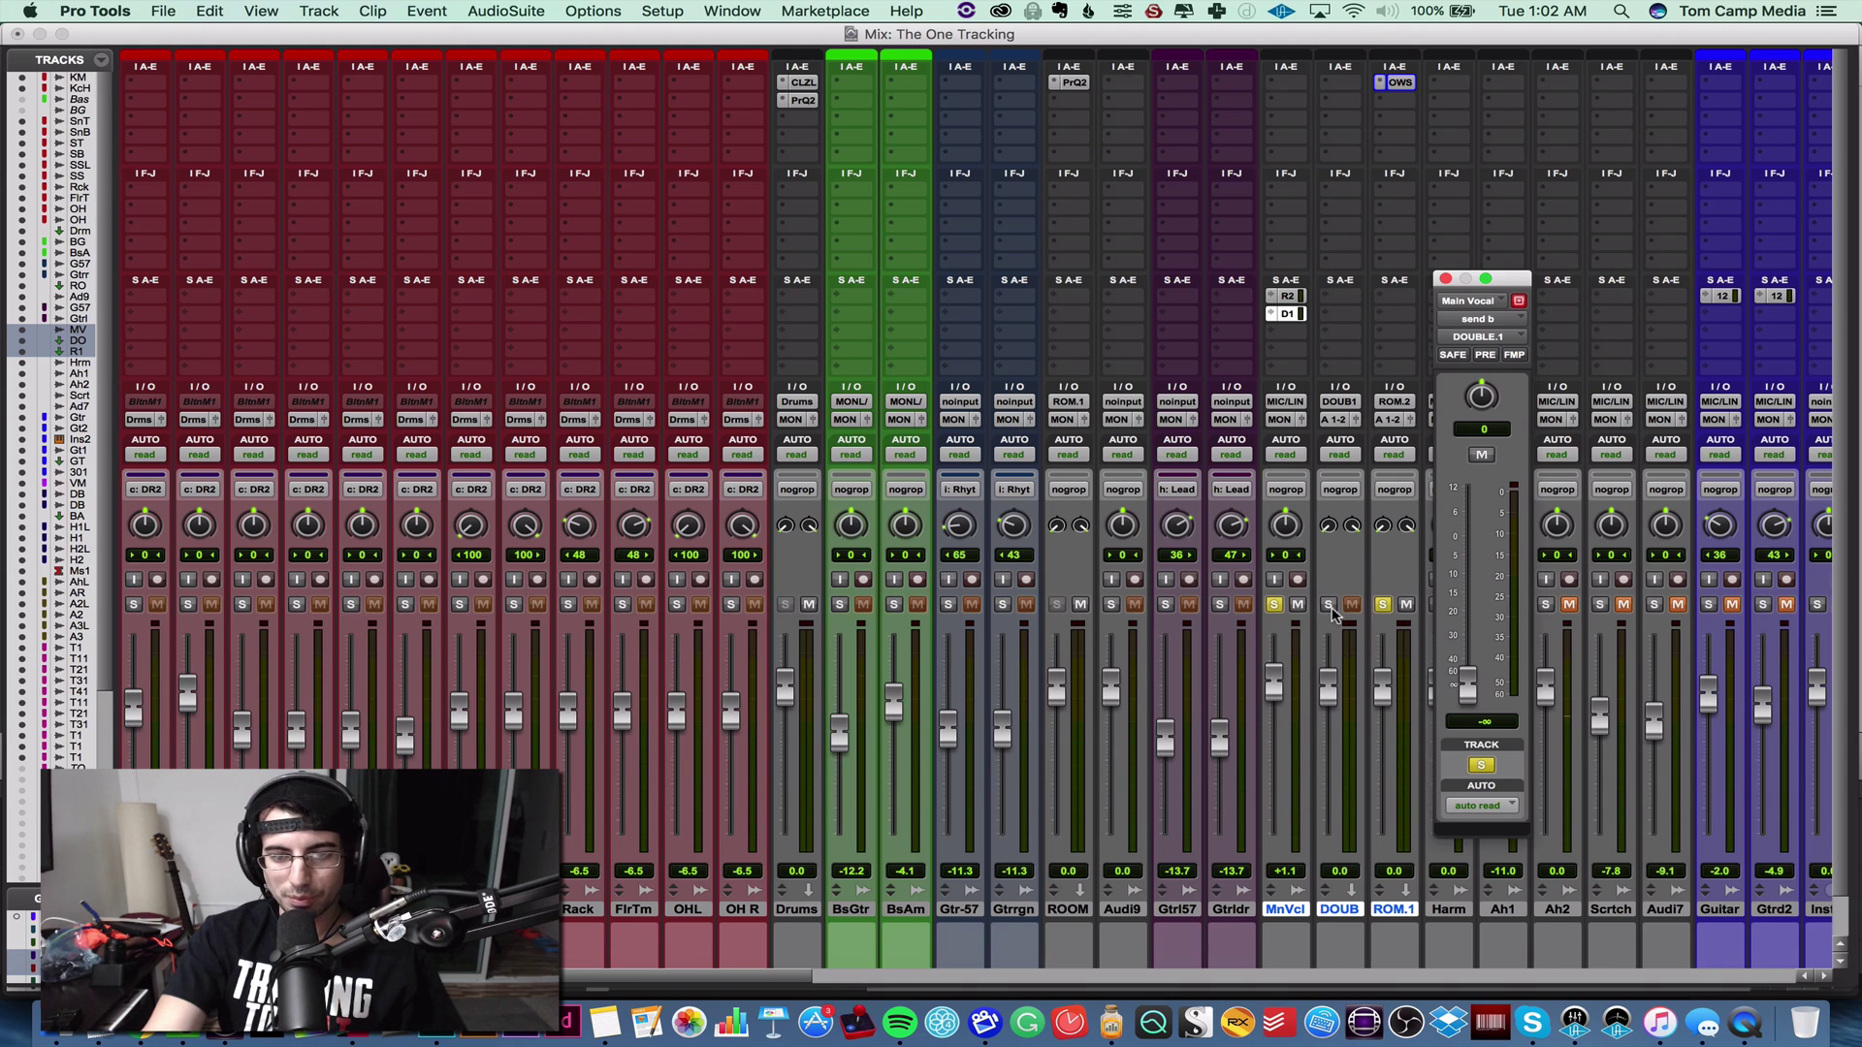
left_click(1329, 605)
left_click(1470, 681, "alt")
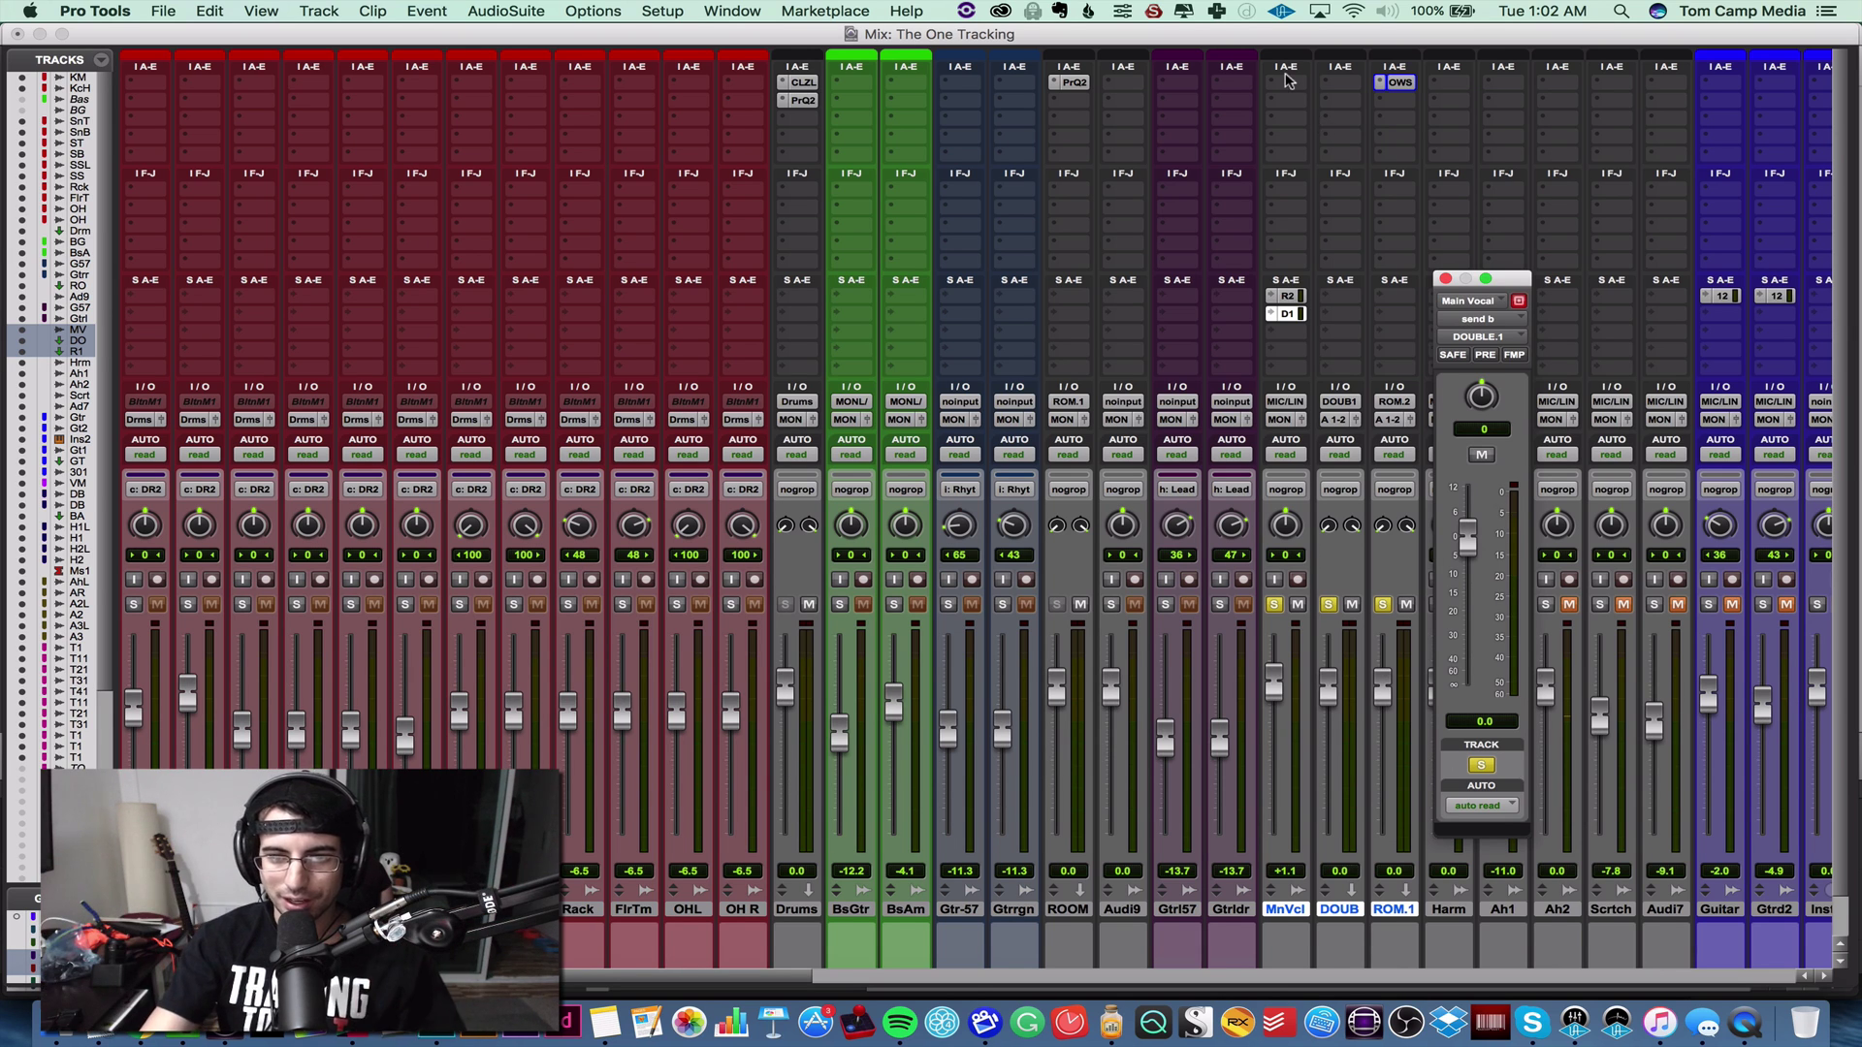
- Insert the Waves Reel ADT plug-in on the DOUBLE aux and load its Fake Stereo preset
left_click(1334, 91)
mouse_move(1425, 123)
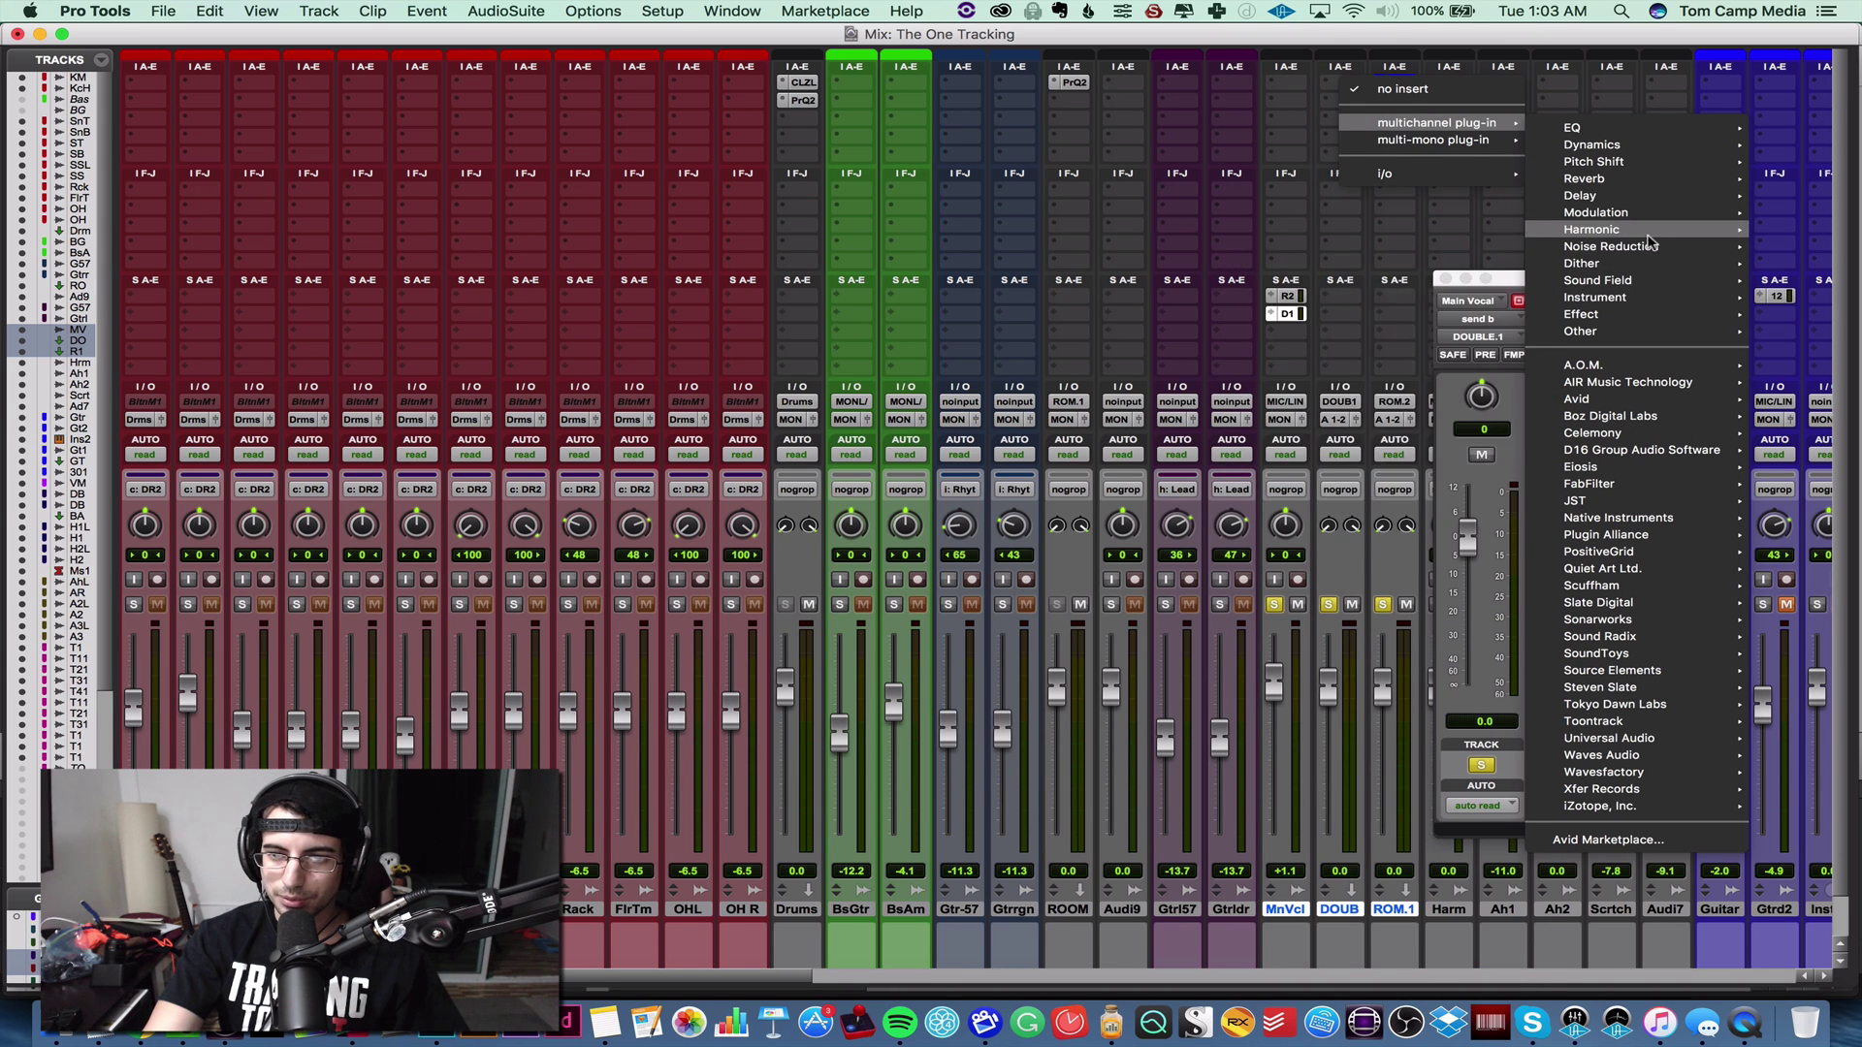
mouse_move(1650, 238)
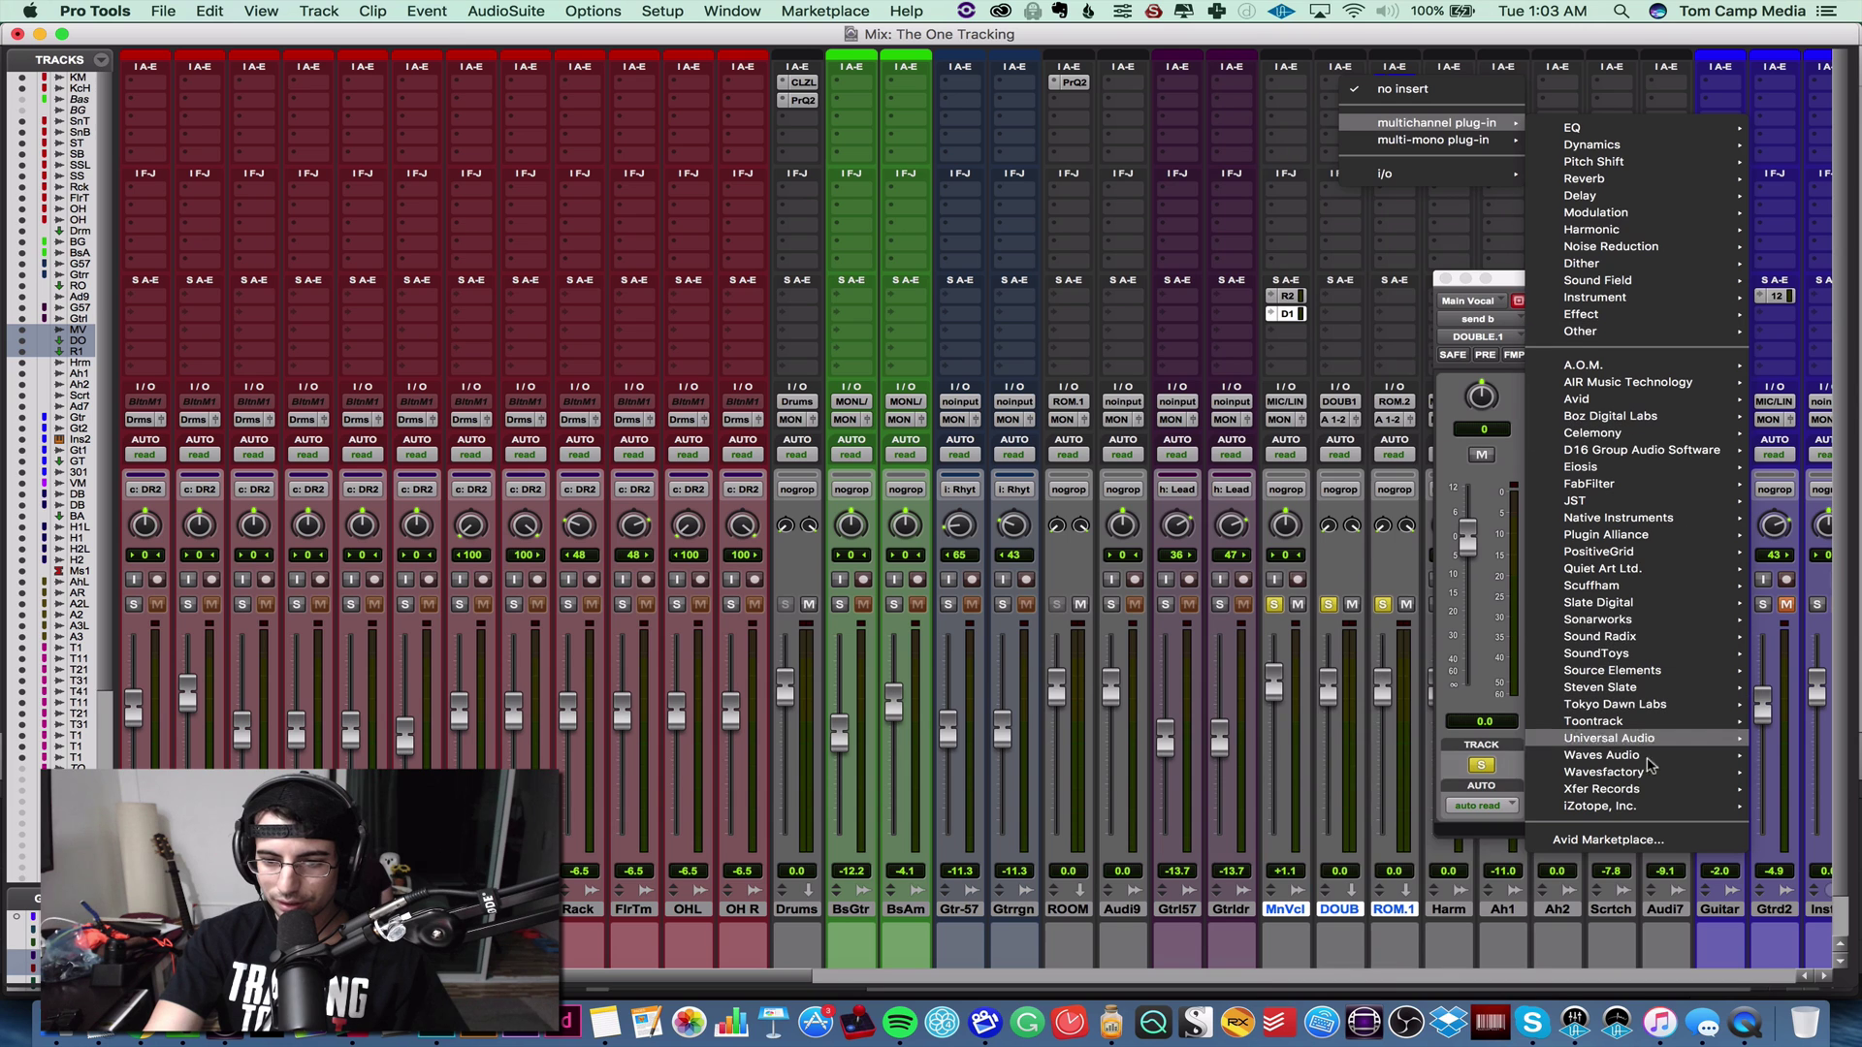
mouse_move(1639, 755)
left_click(1452, 781)
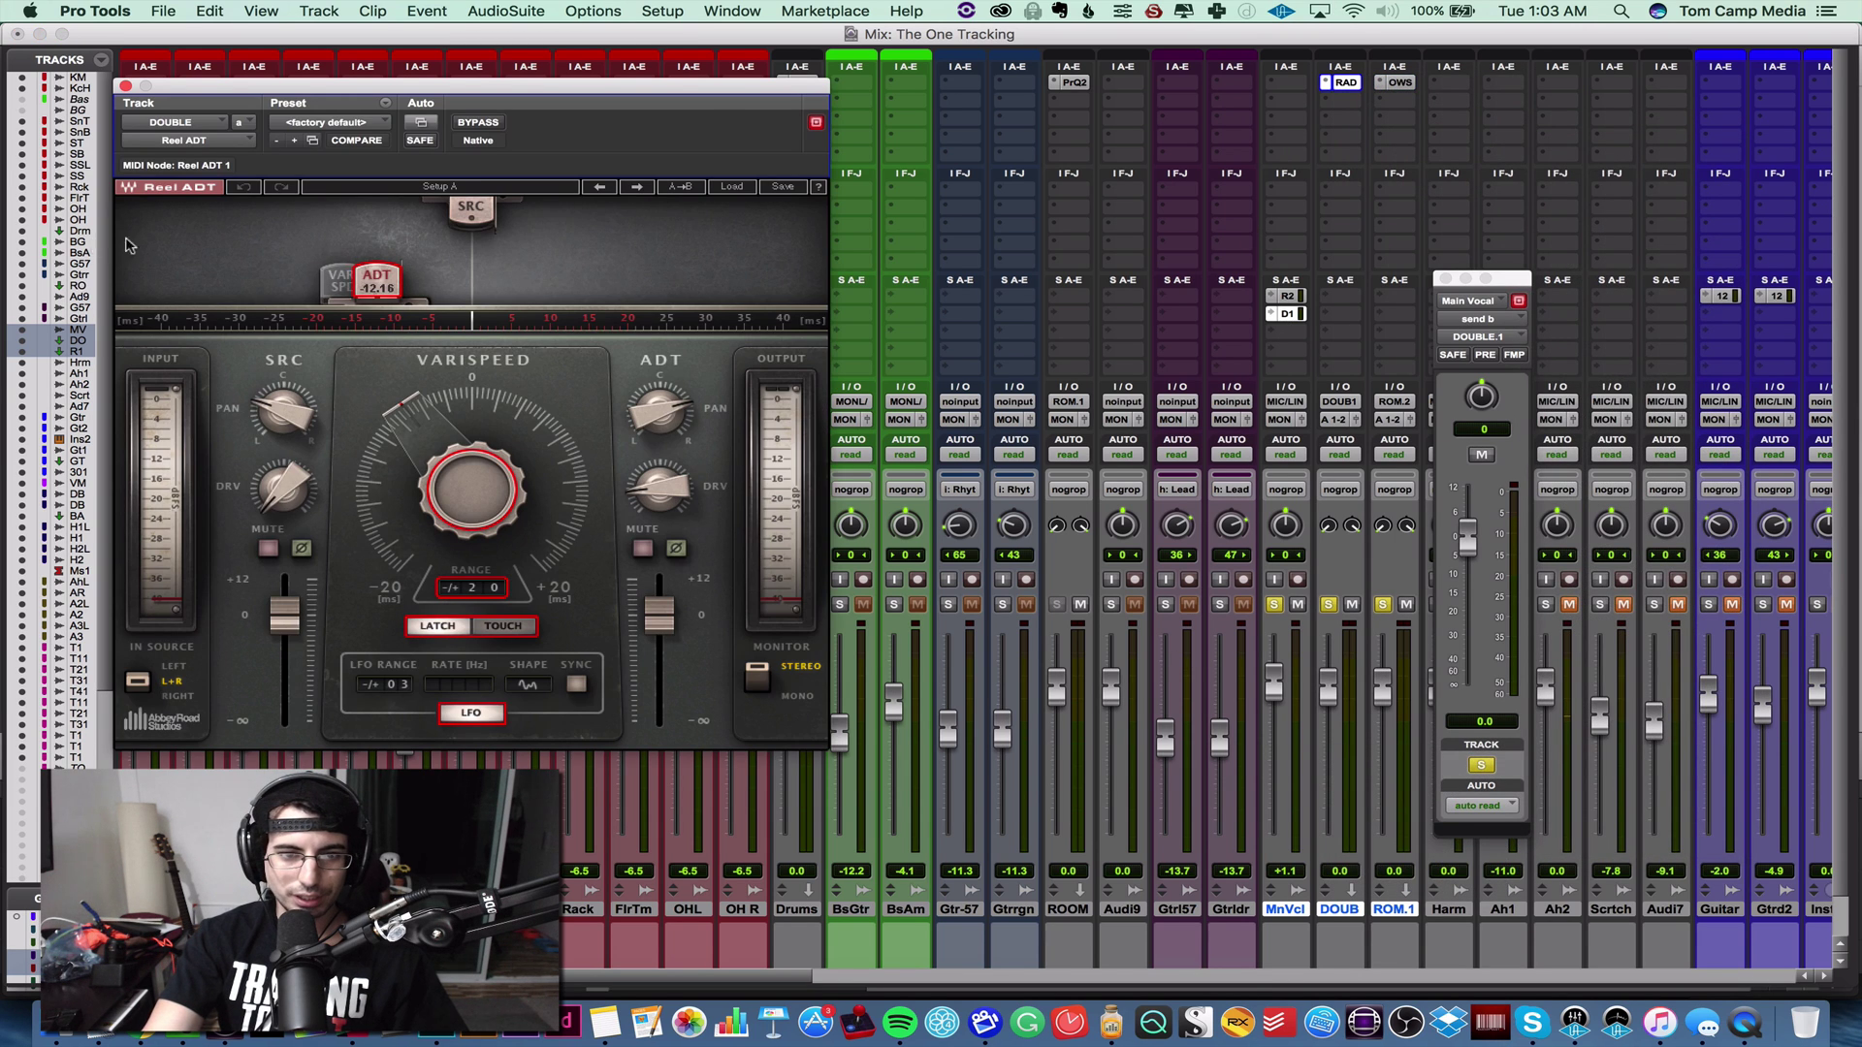
left_click(731, 186)
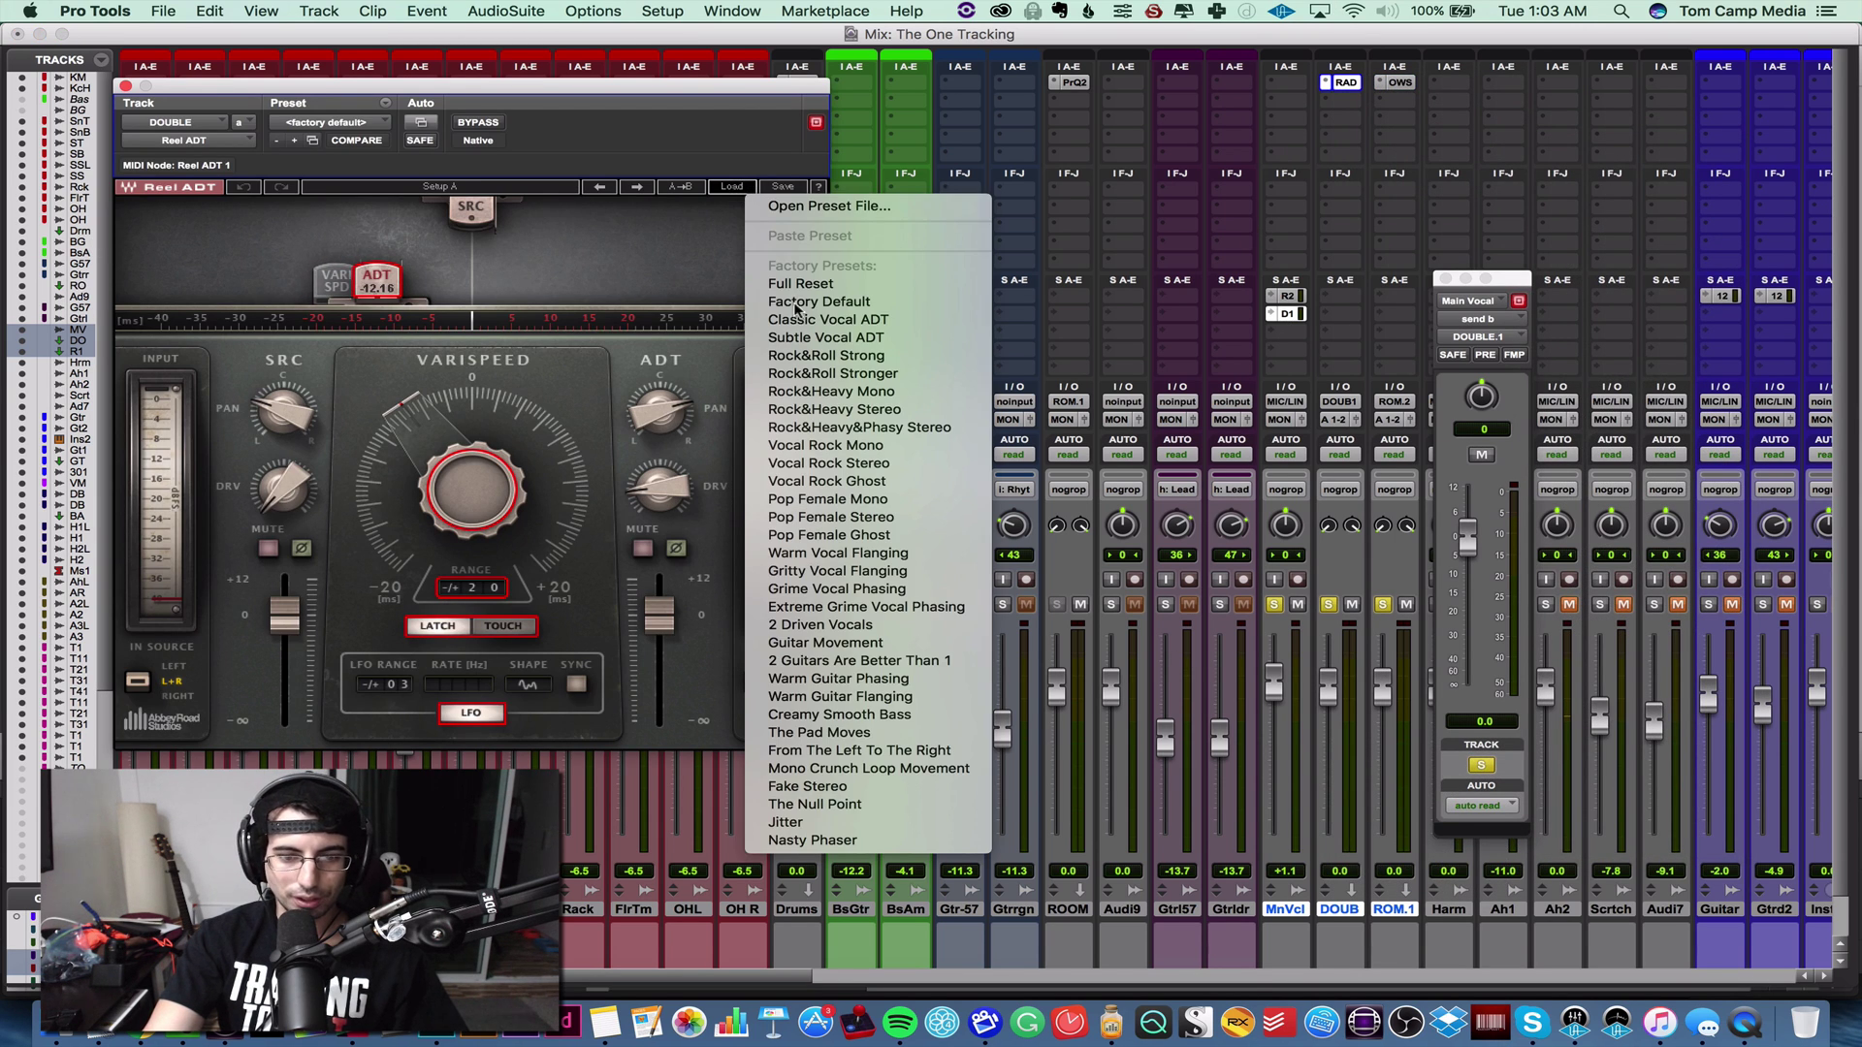
left_click(834, 787)
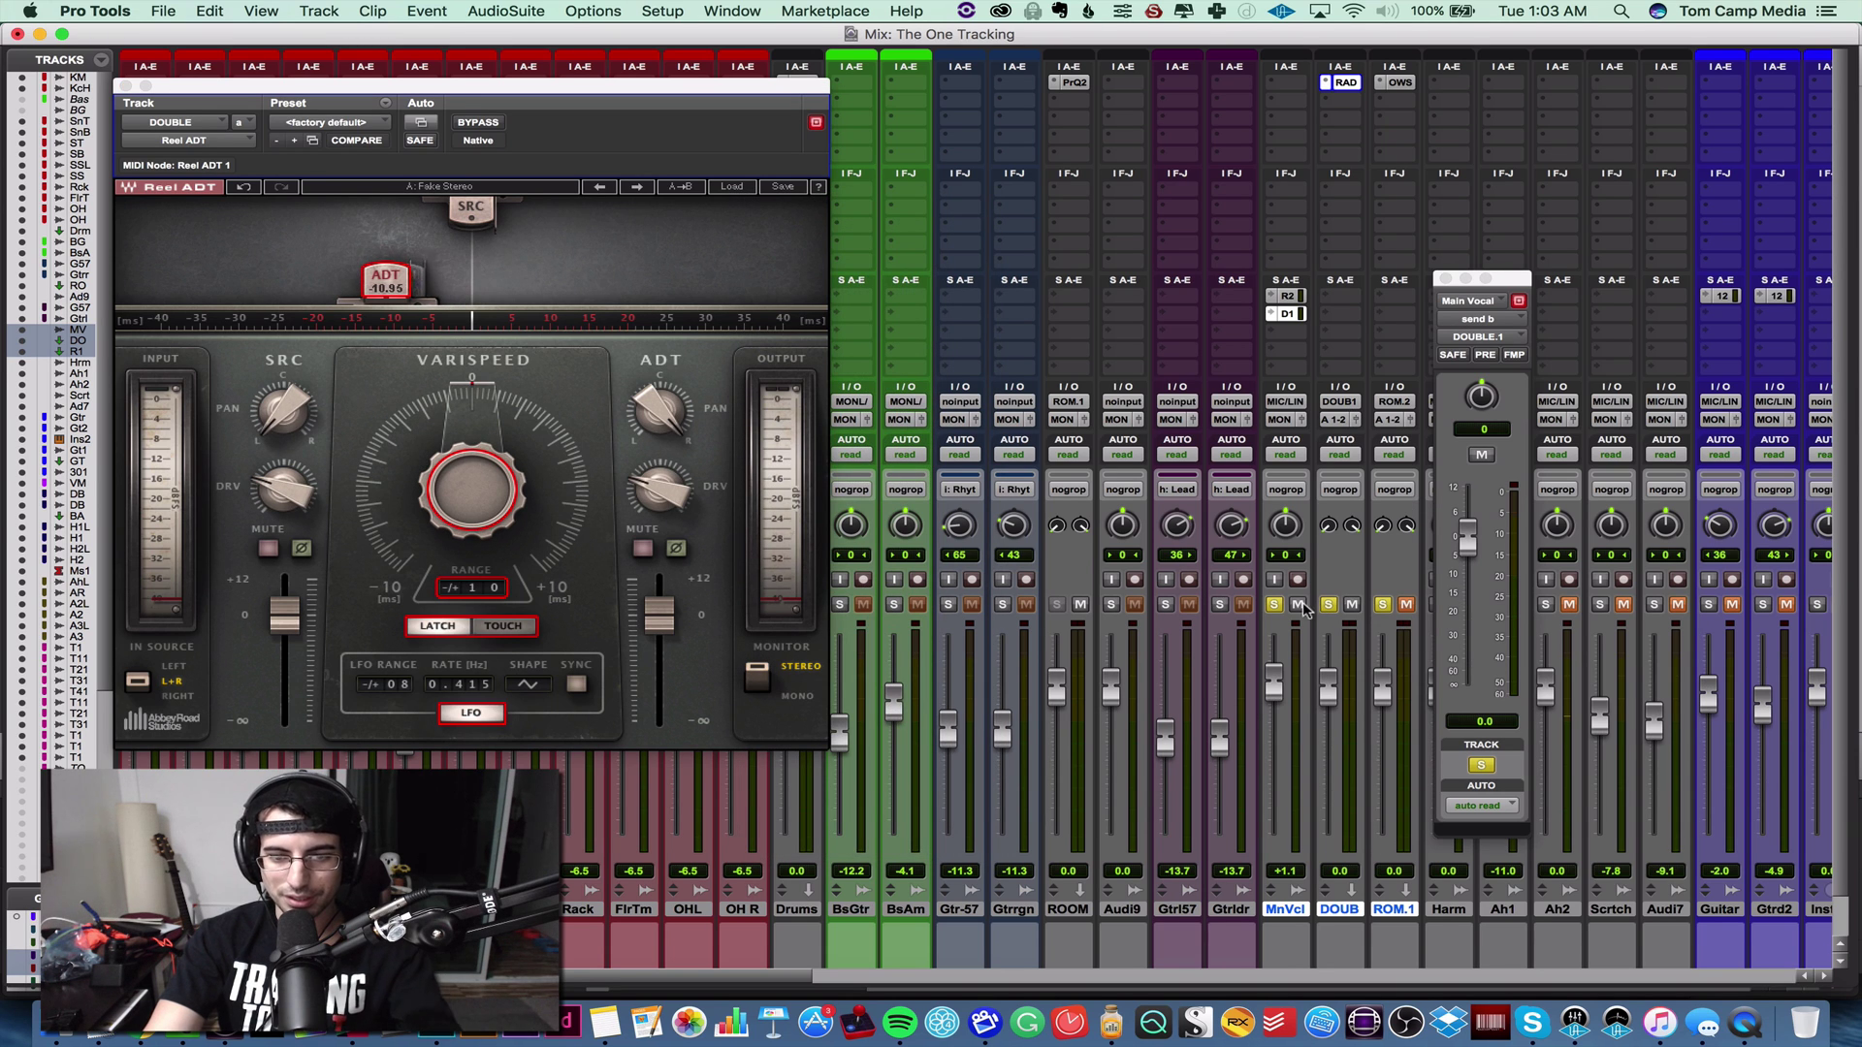
- Lower the DOUBLE send to -4.6 dB and the DOUBLE aux fader to -1.7 dB, comparing the aux muted and unmuted during playback
key("space")
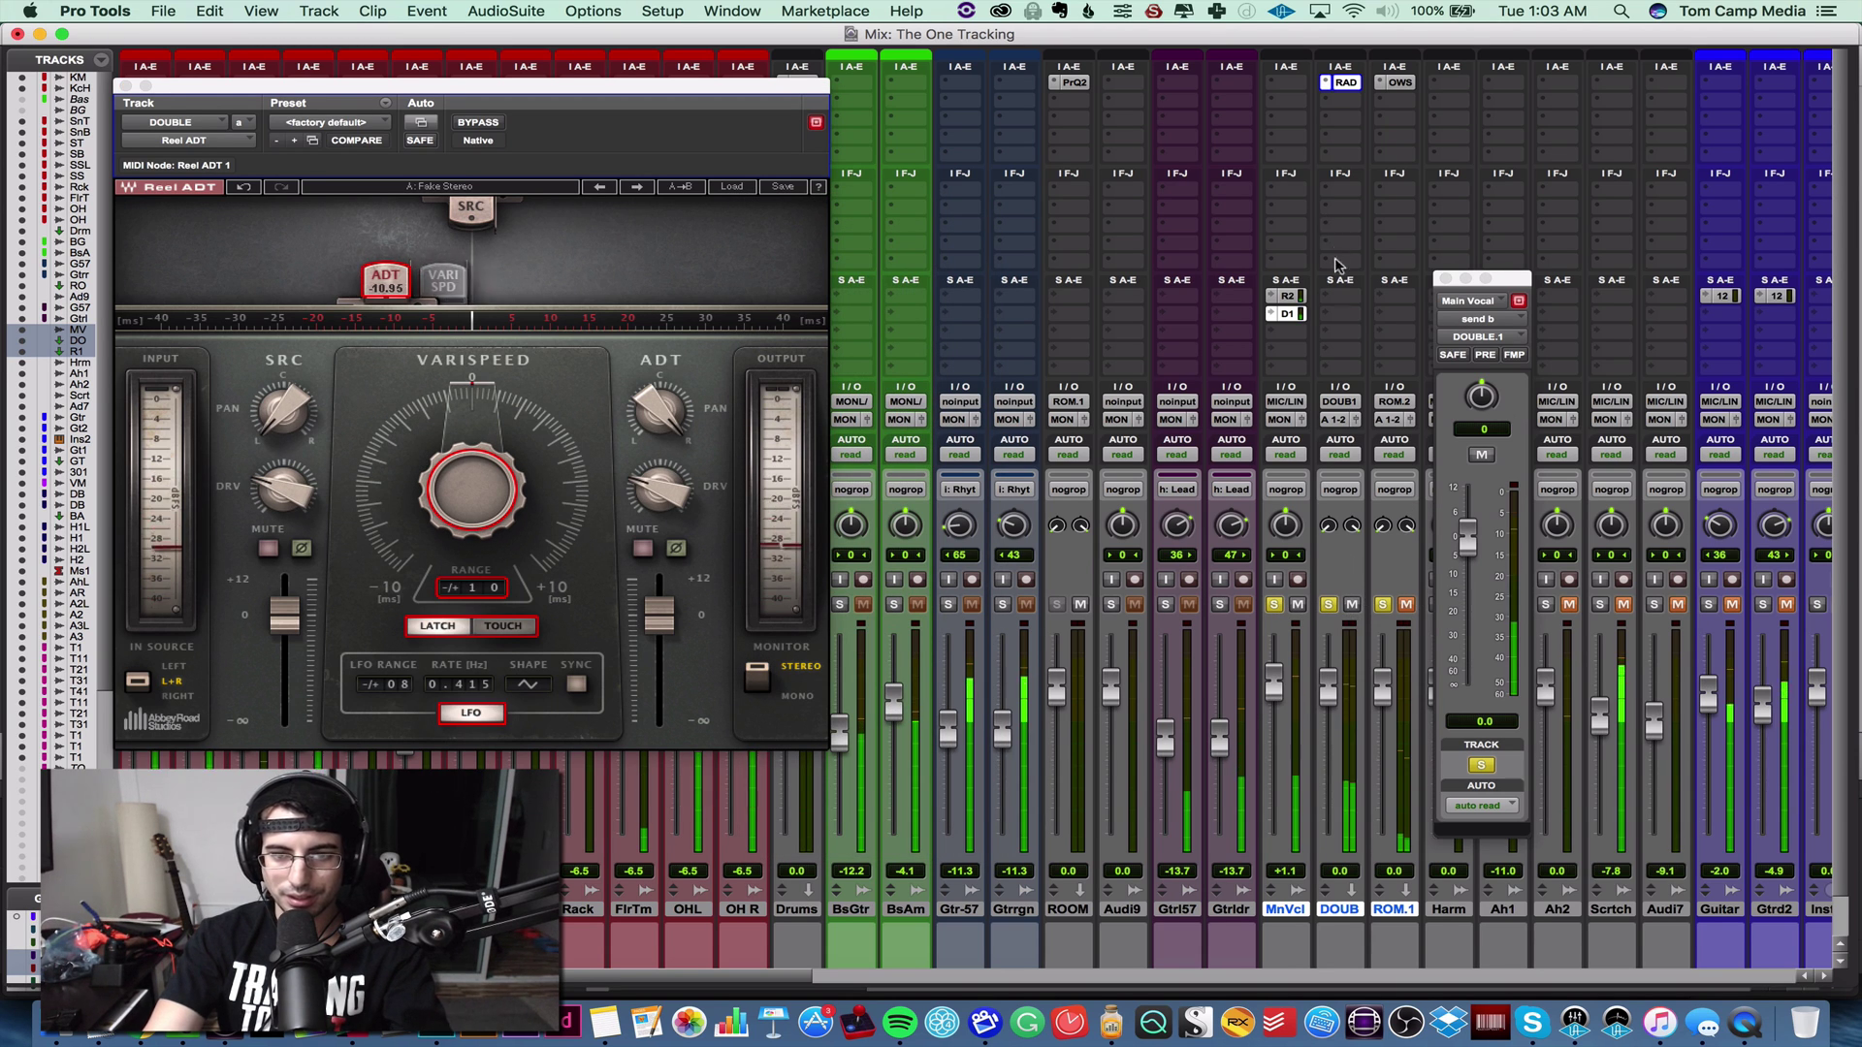
left_click(1290, 314)
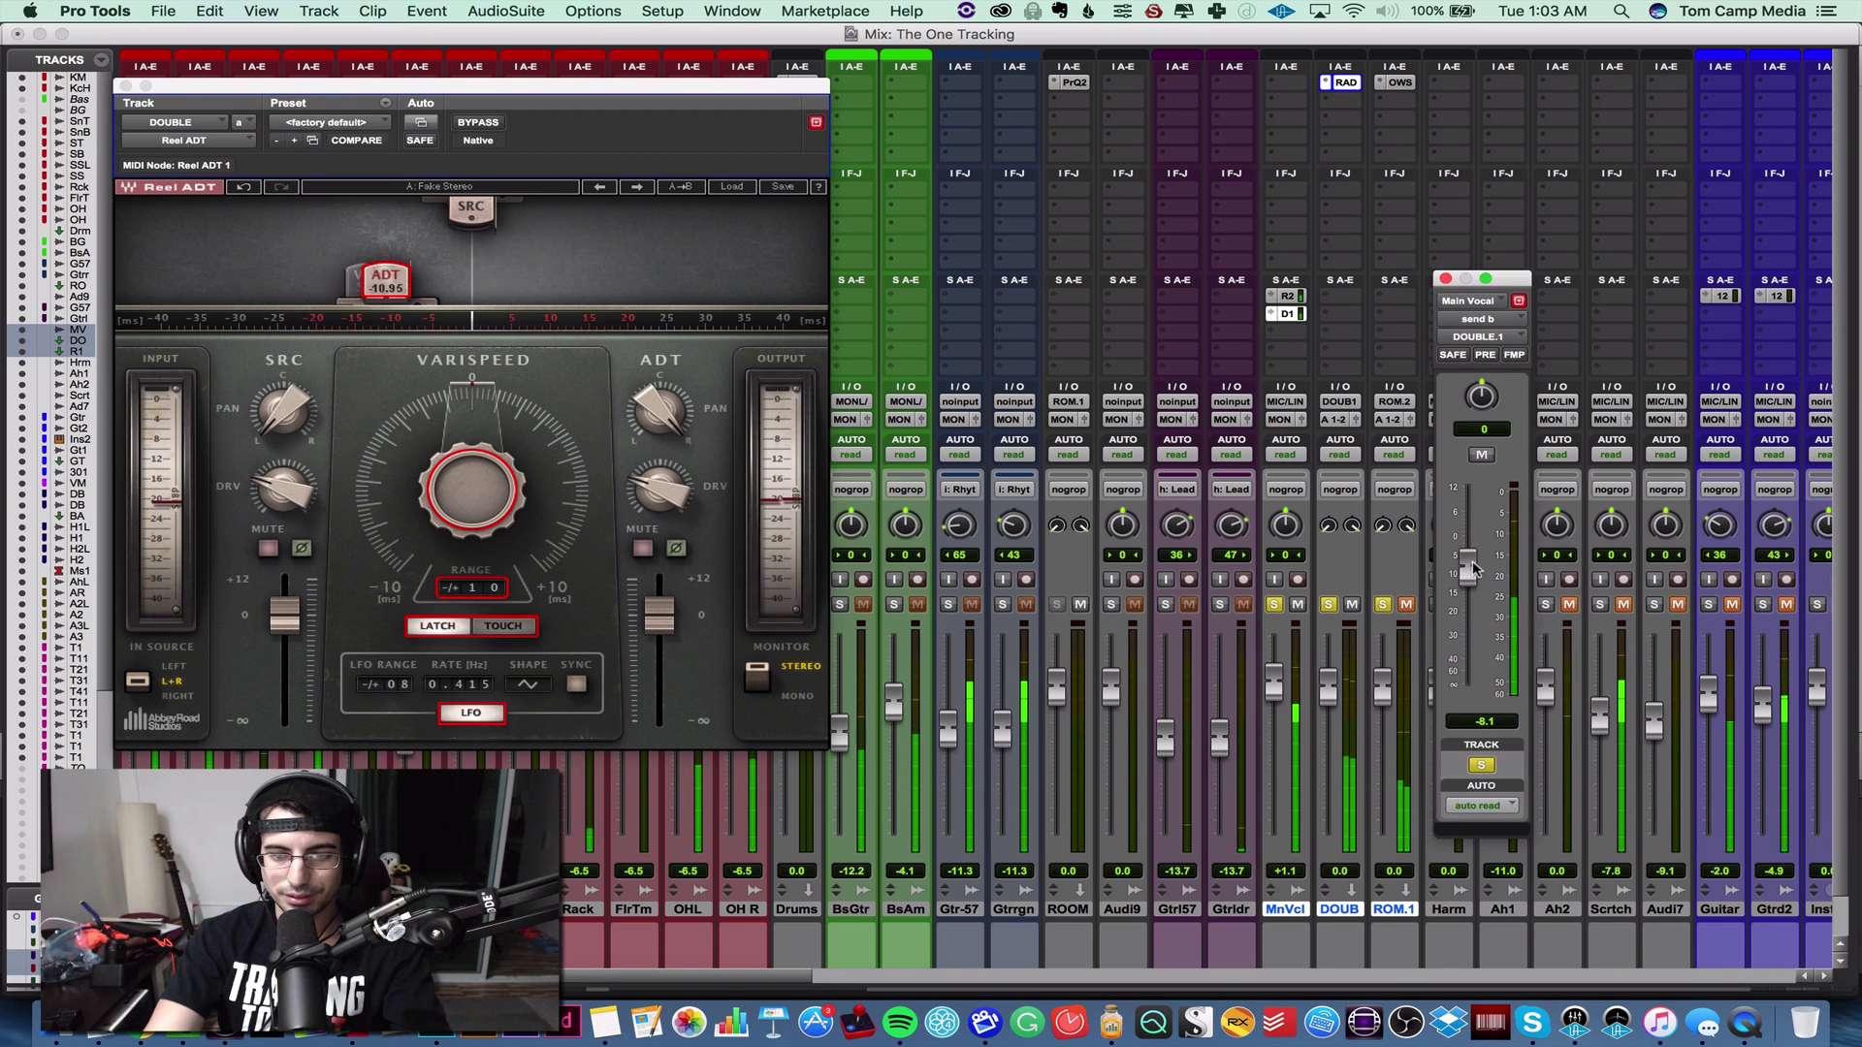
left_click_drag(1470, 555, 1470, 549)
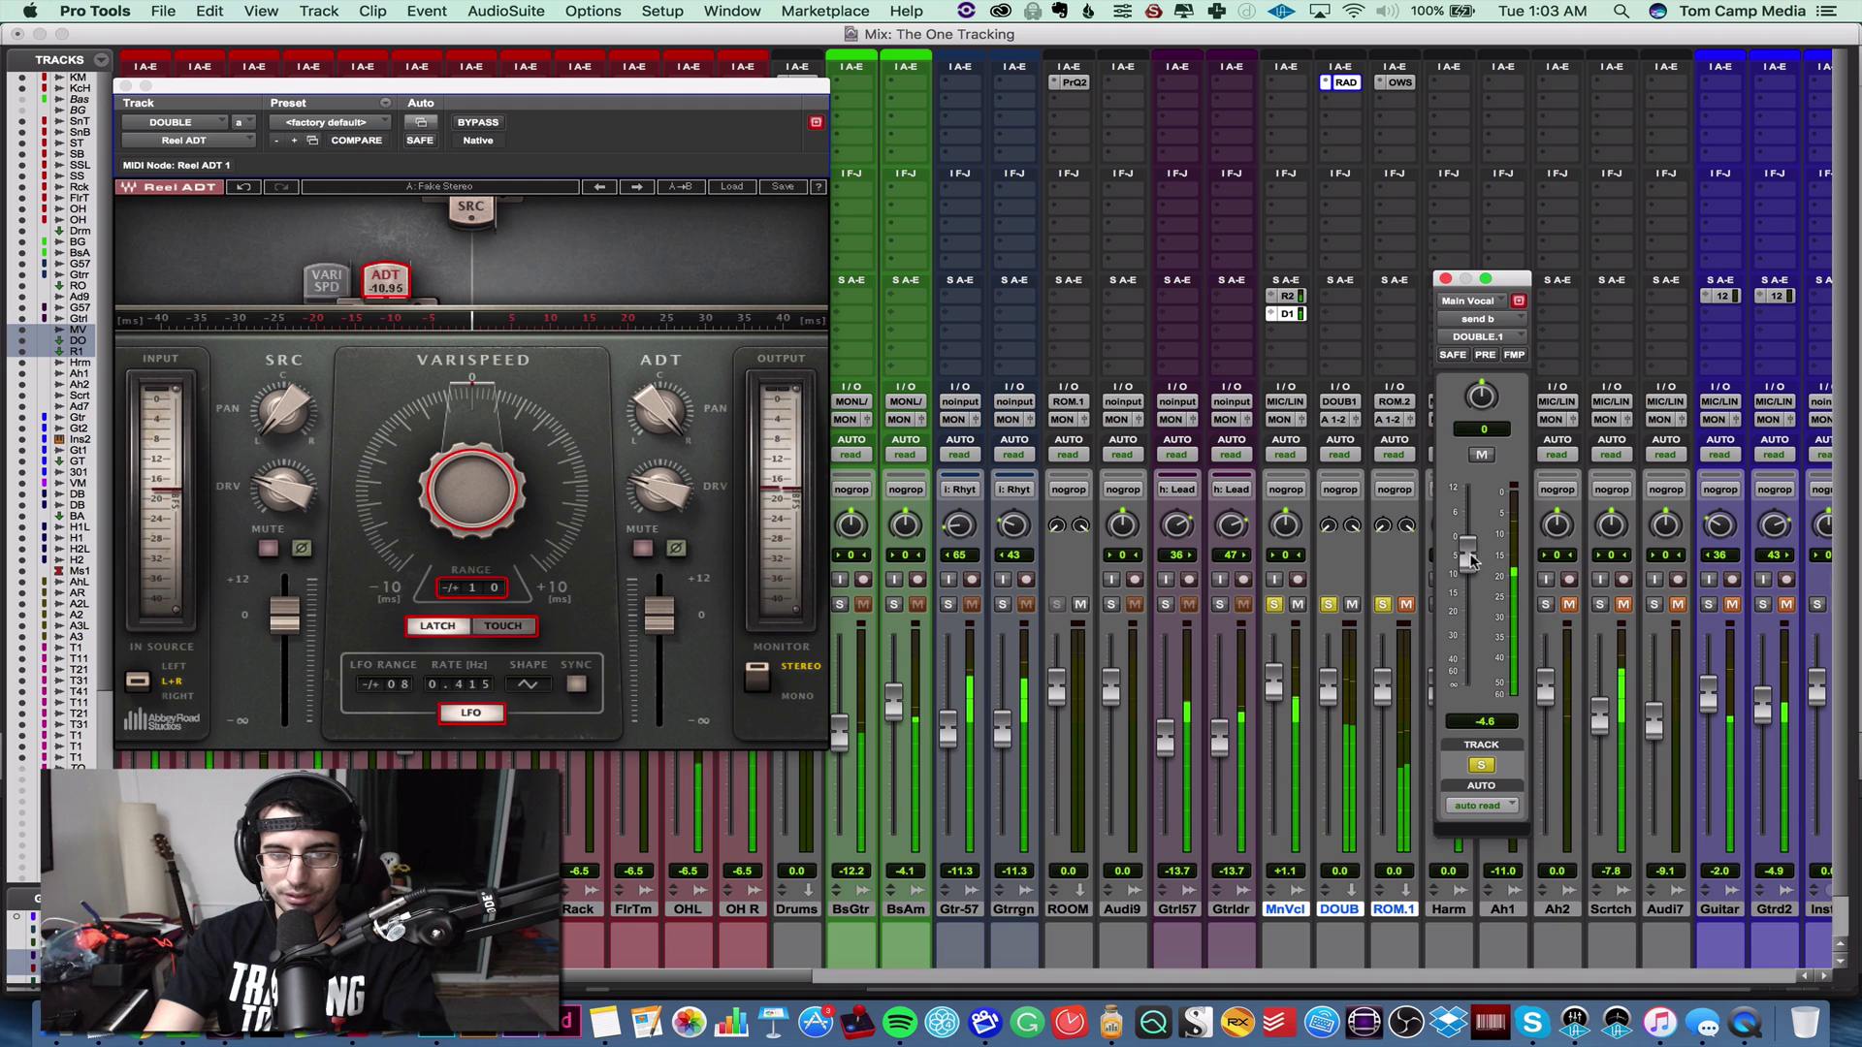
left_click(1353, 606)
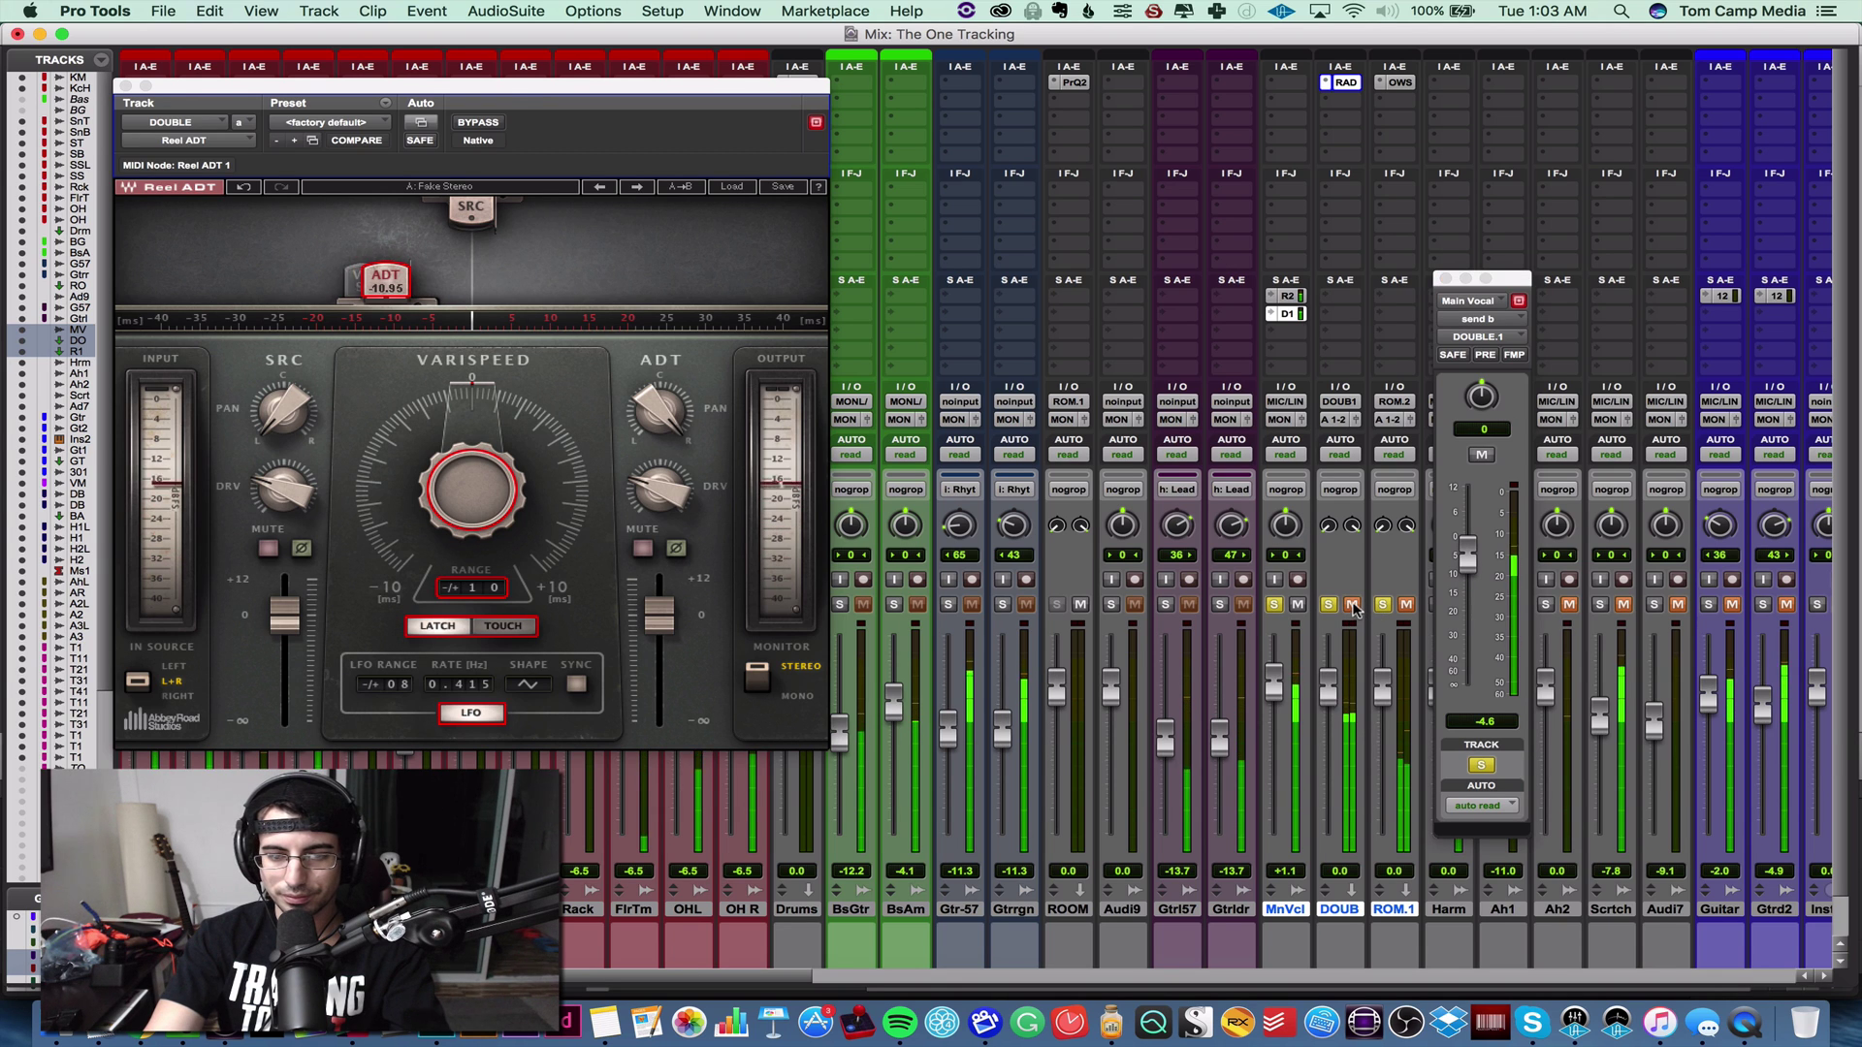
left_click(1353, 605)
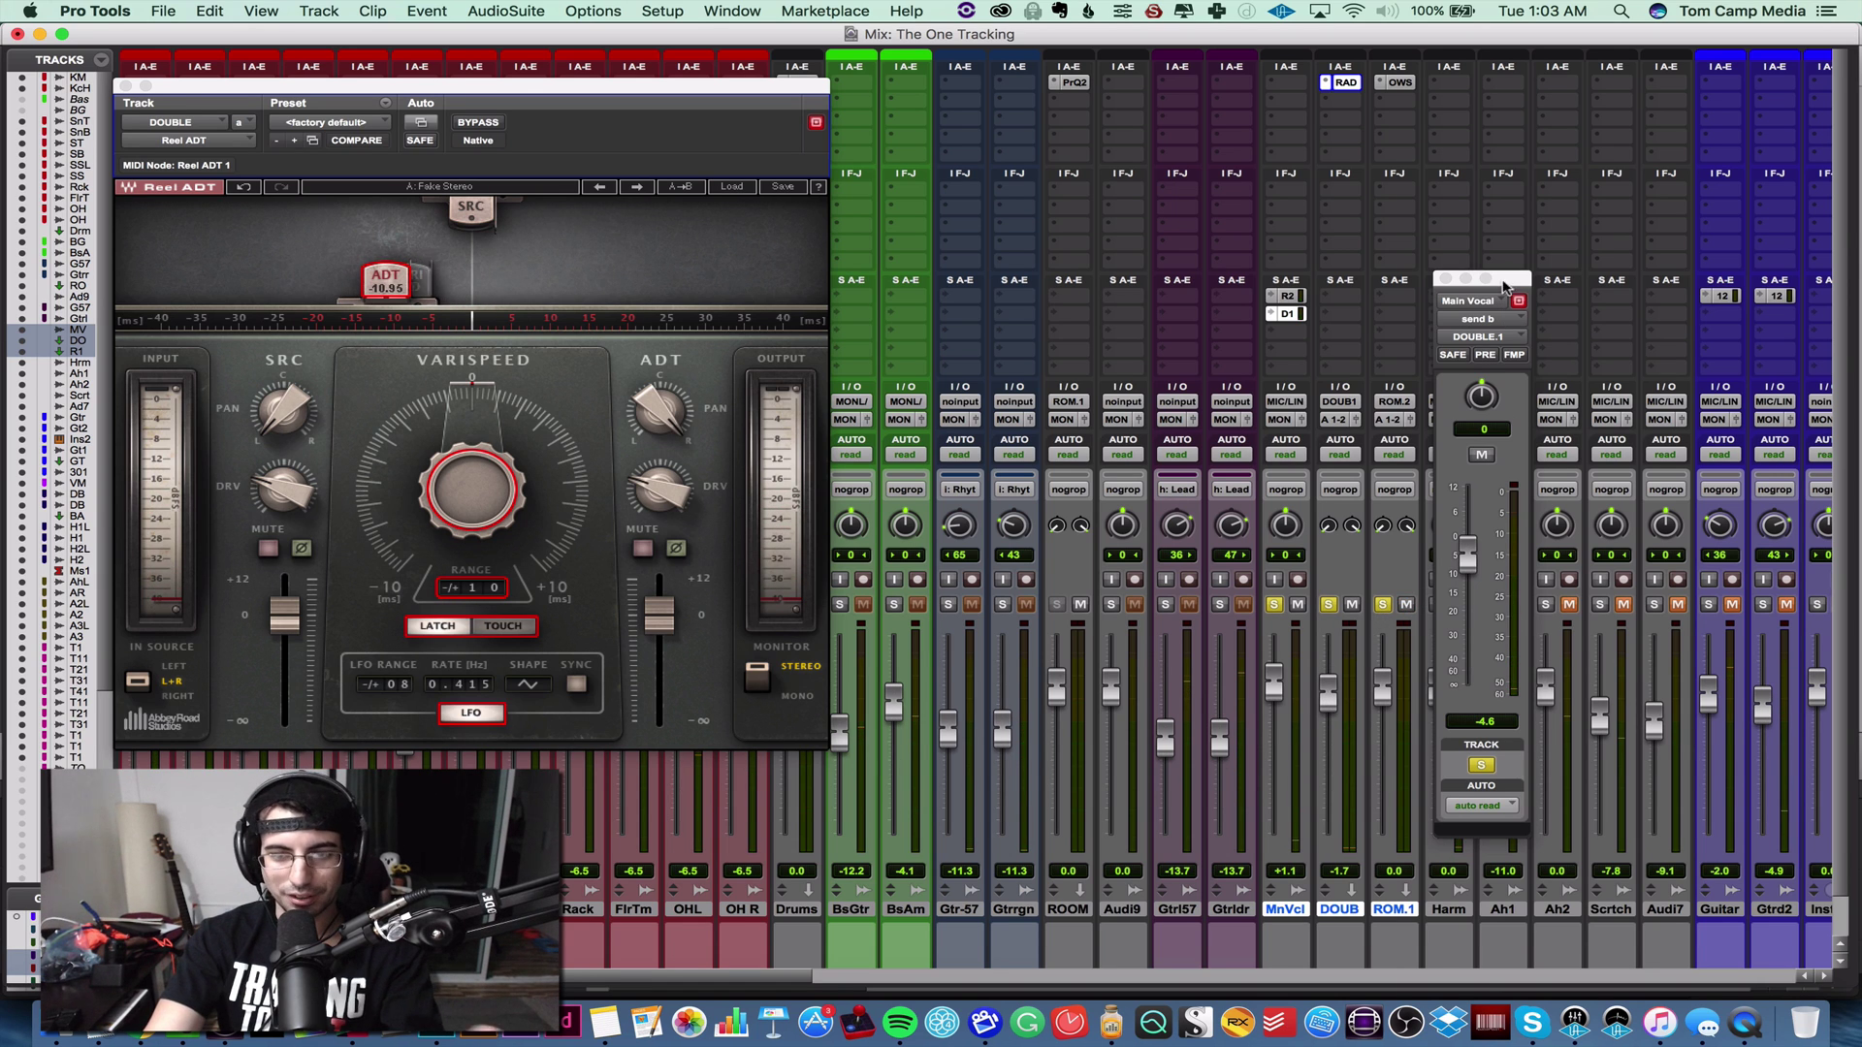
- Add a third Main Vocal send to a new stereo aux input named DELAY
left_click(1289, 333)
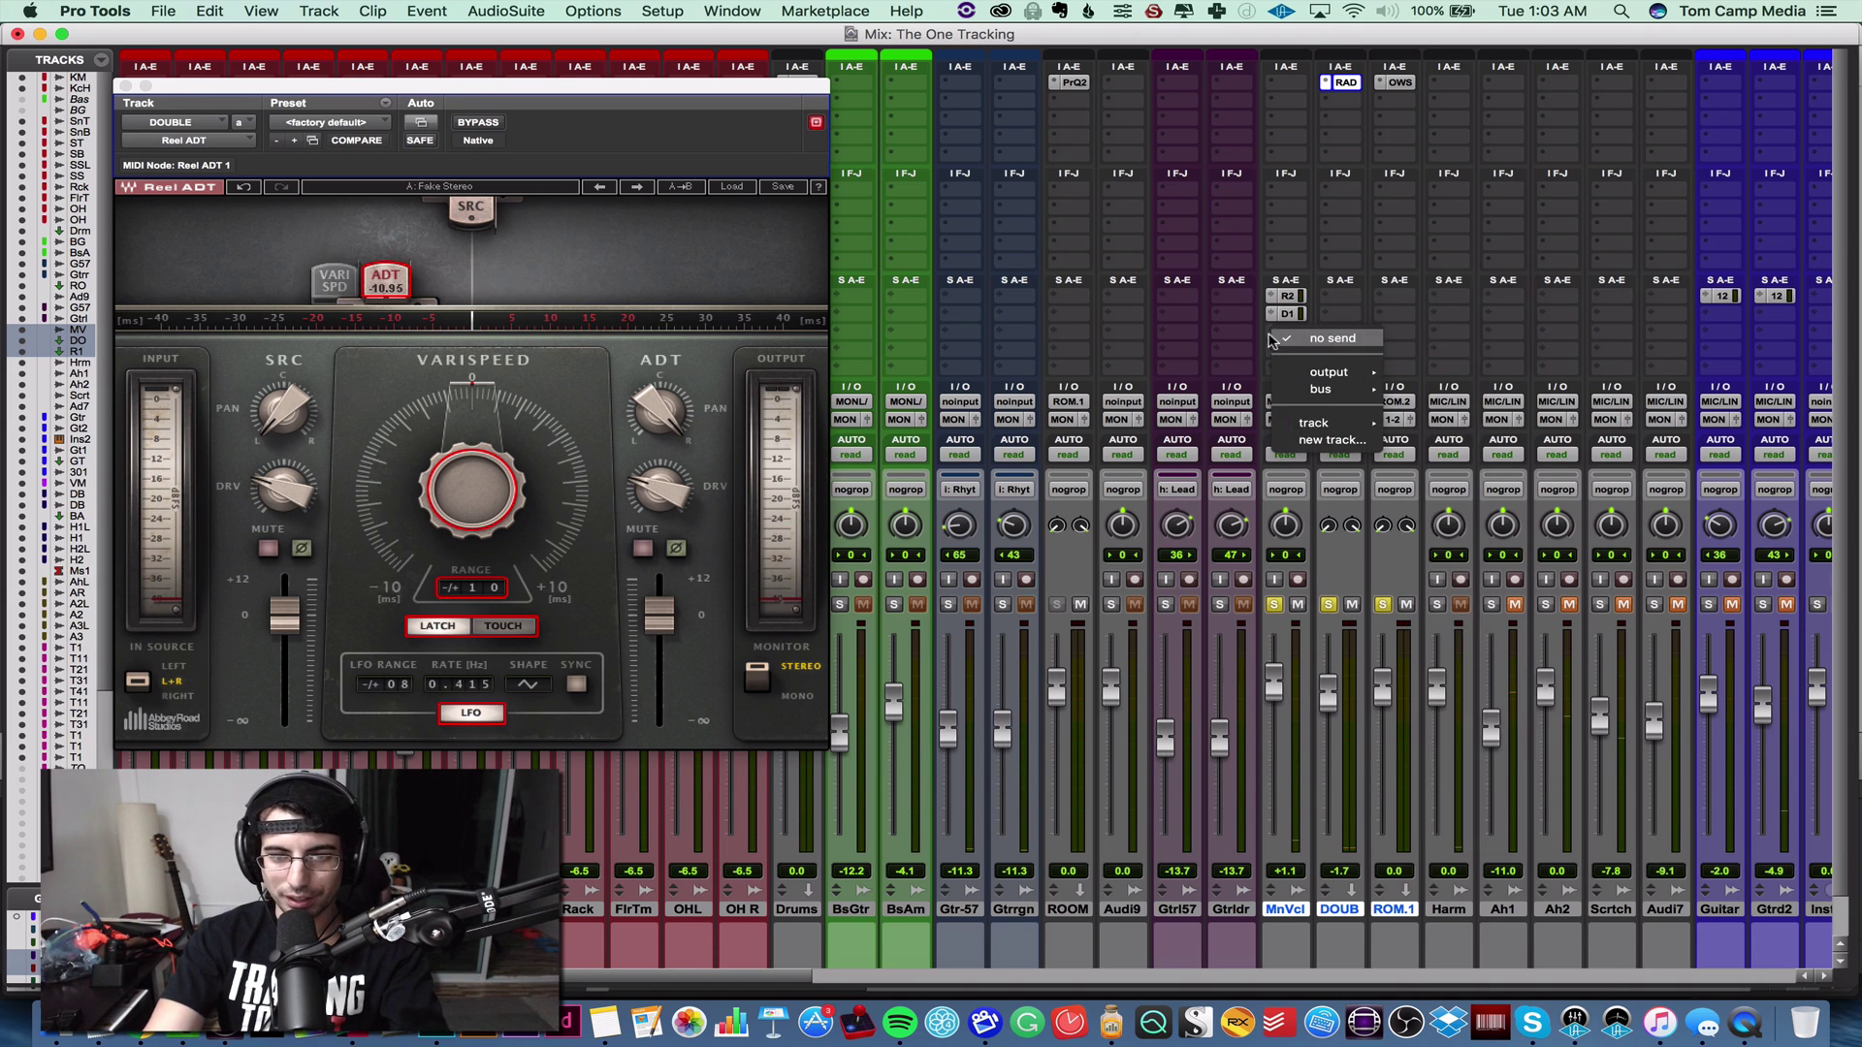
left_click(1354, 435)
type("DELAY")
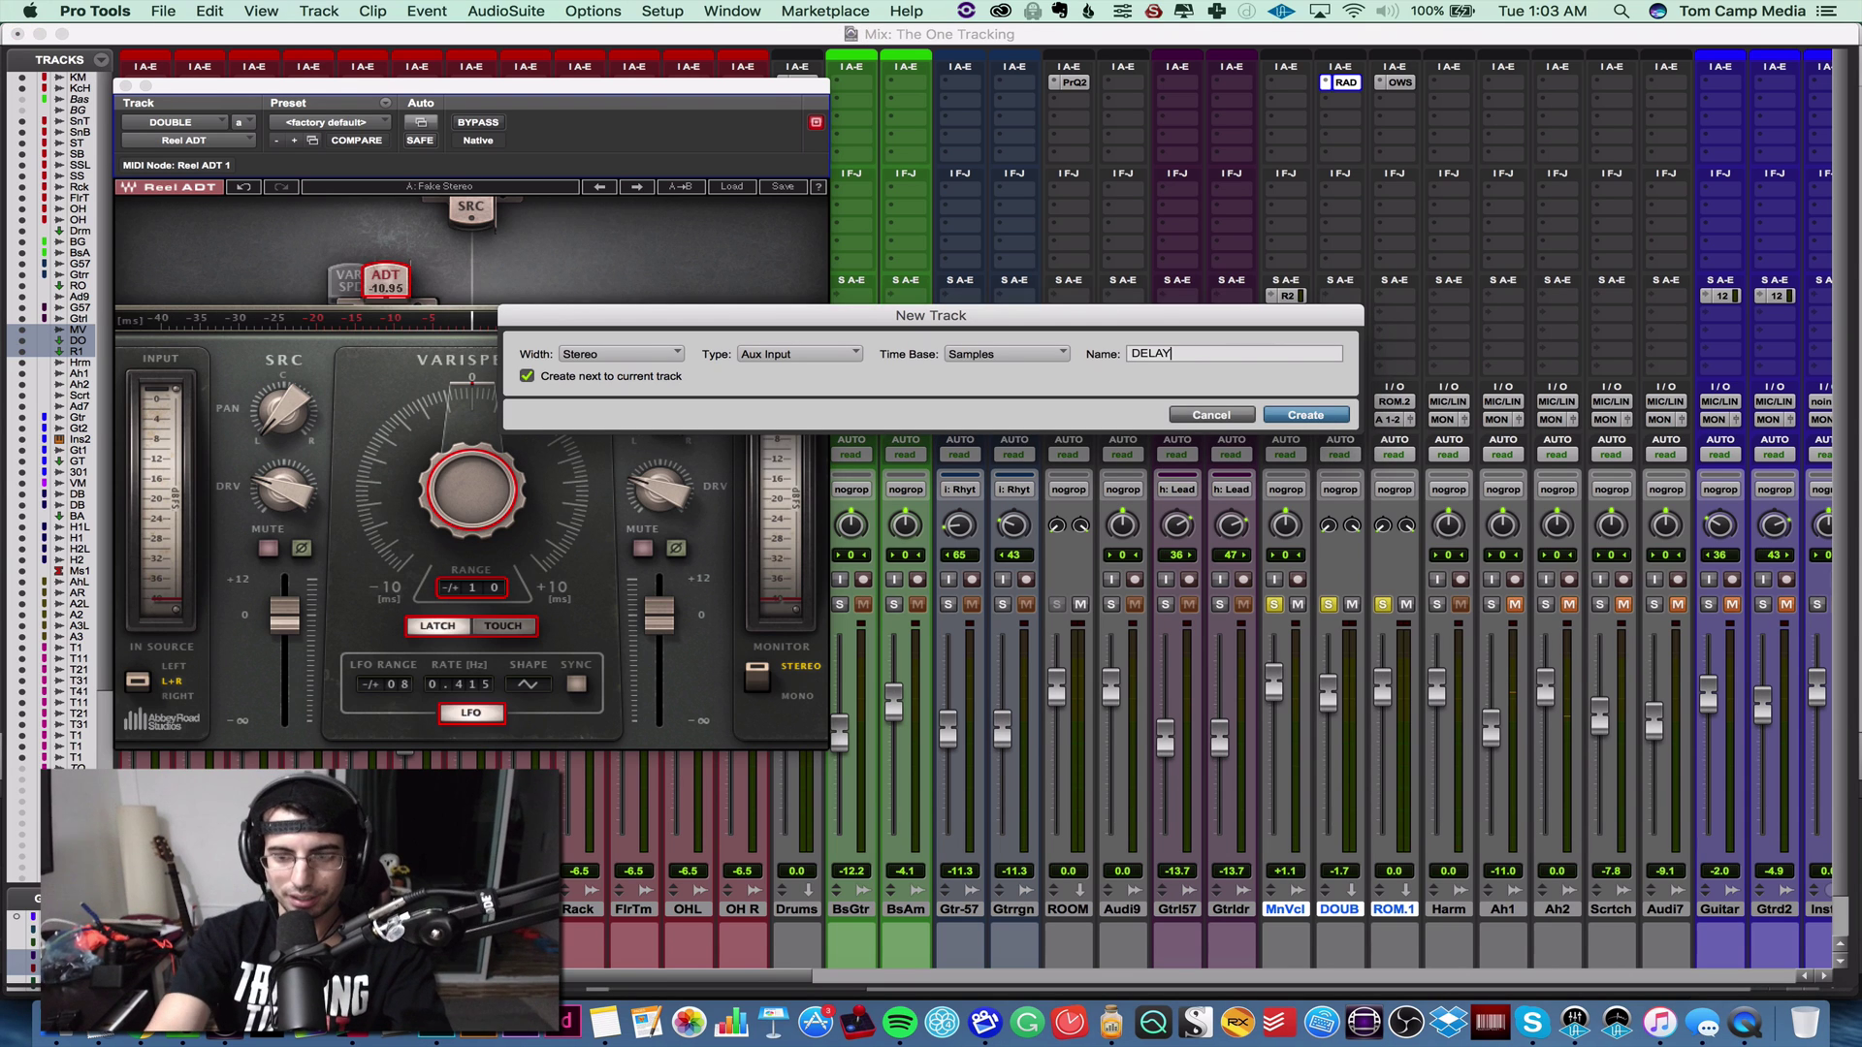
key("Return")
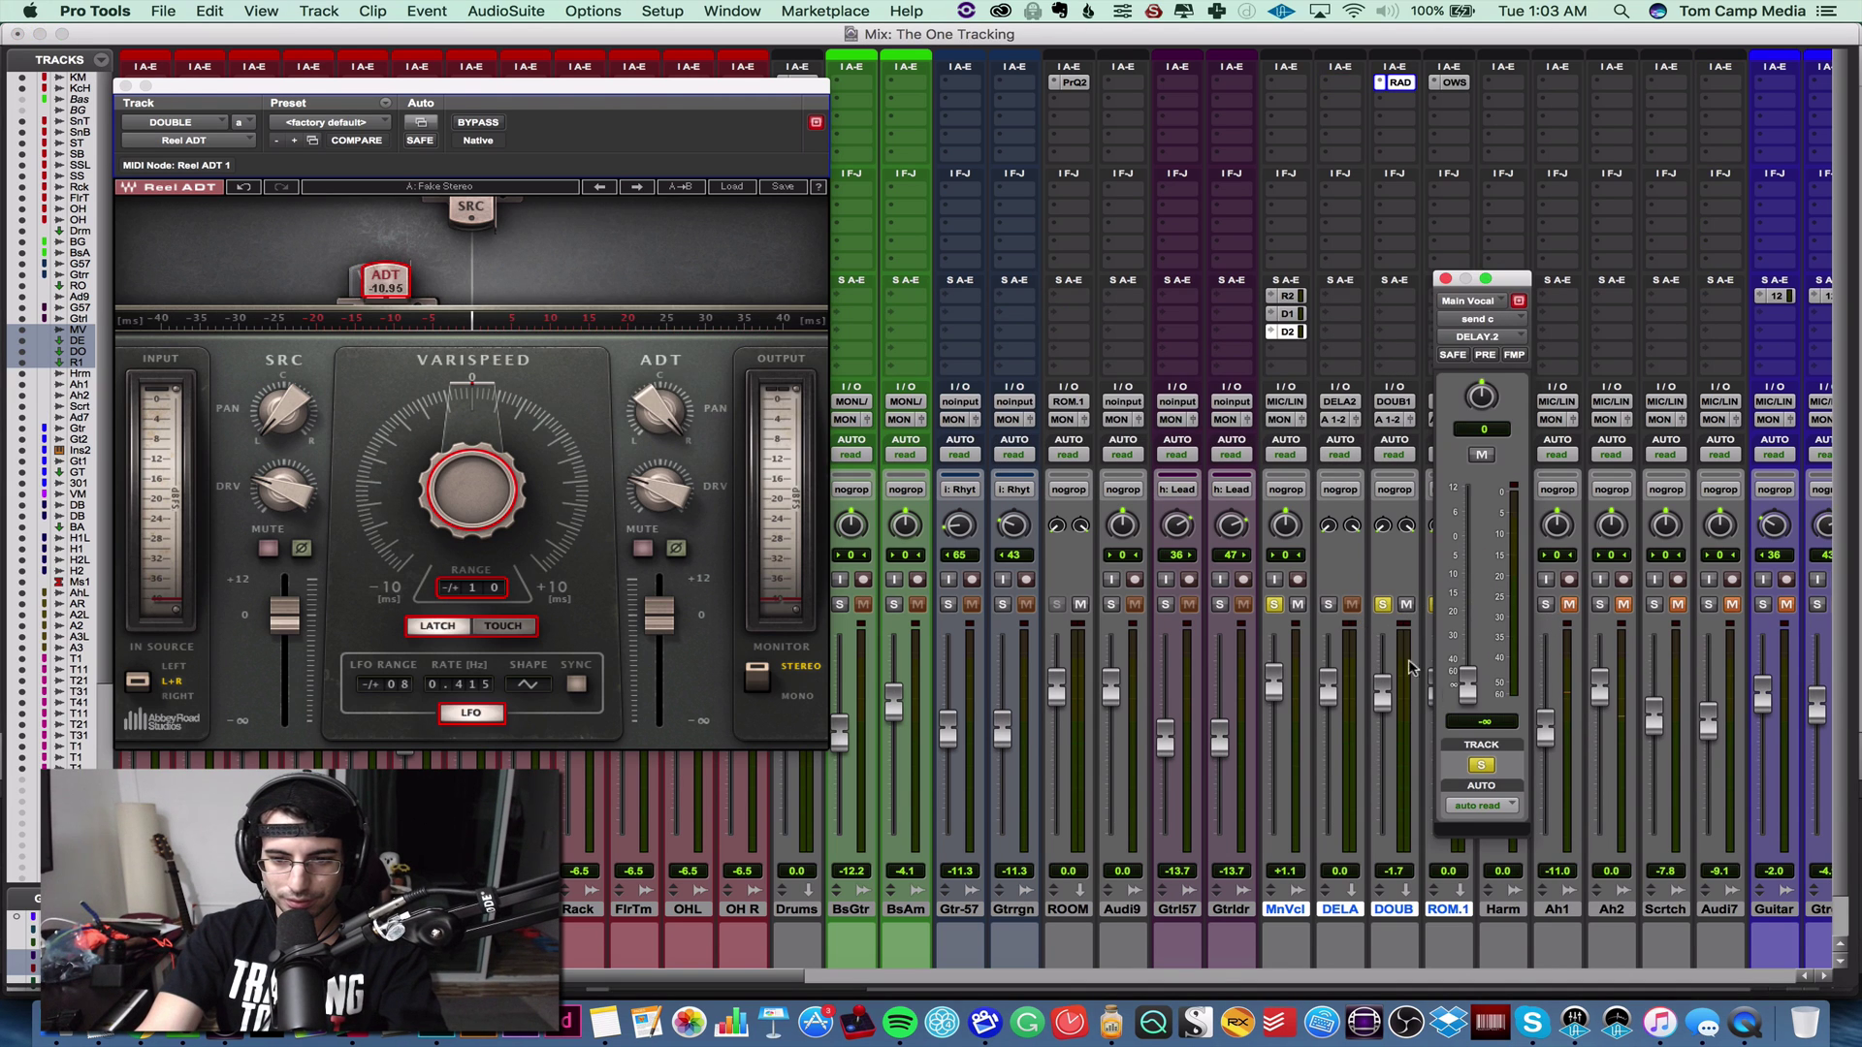
- Solo the DELAY aux with its send at 0.0 dB and insert the stereo EchoBoy plug-in on it
left_click(1329, 604)
left_click(1341, 82)
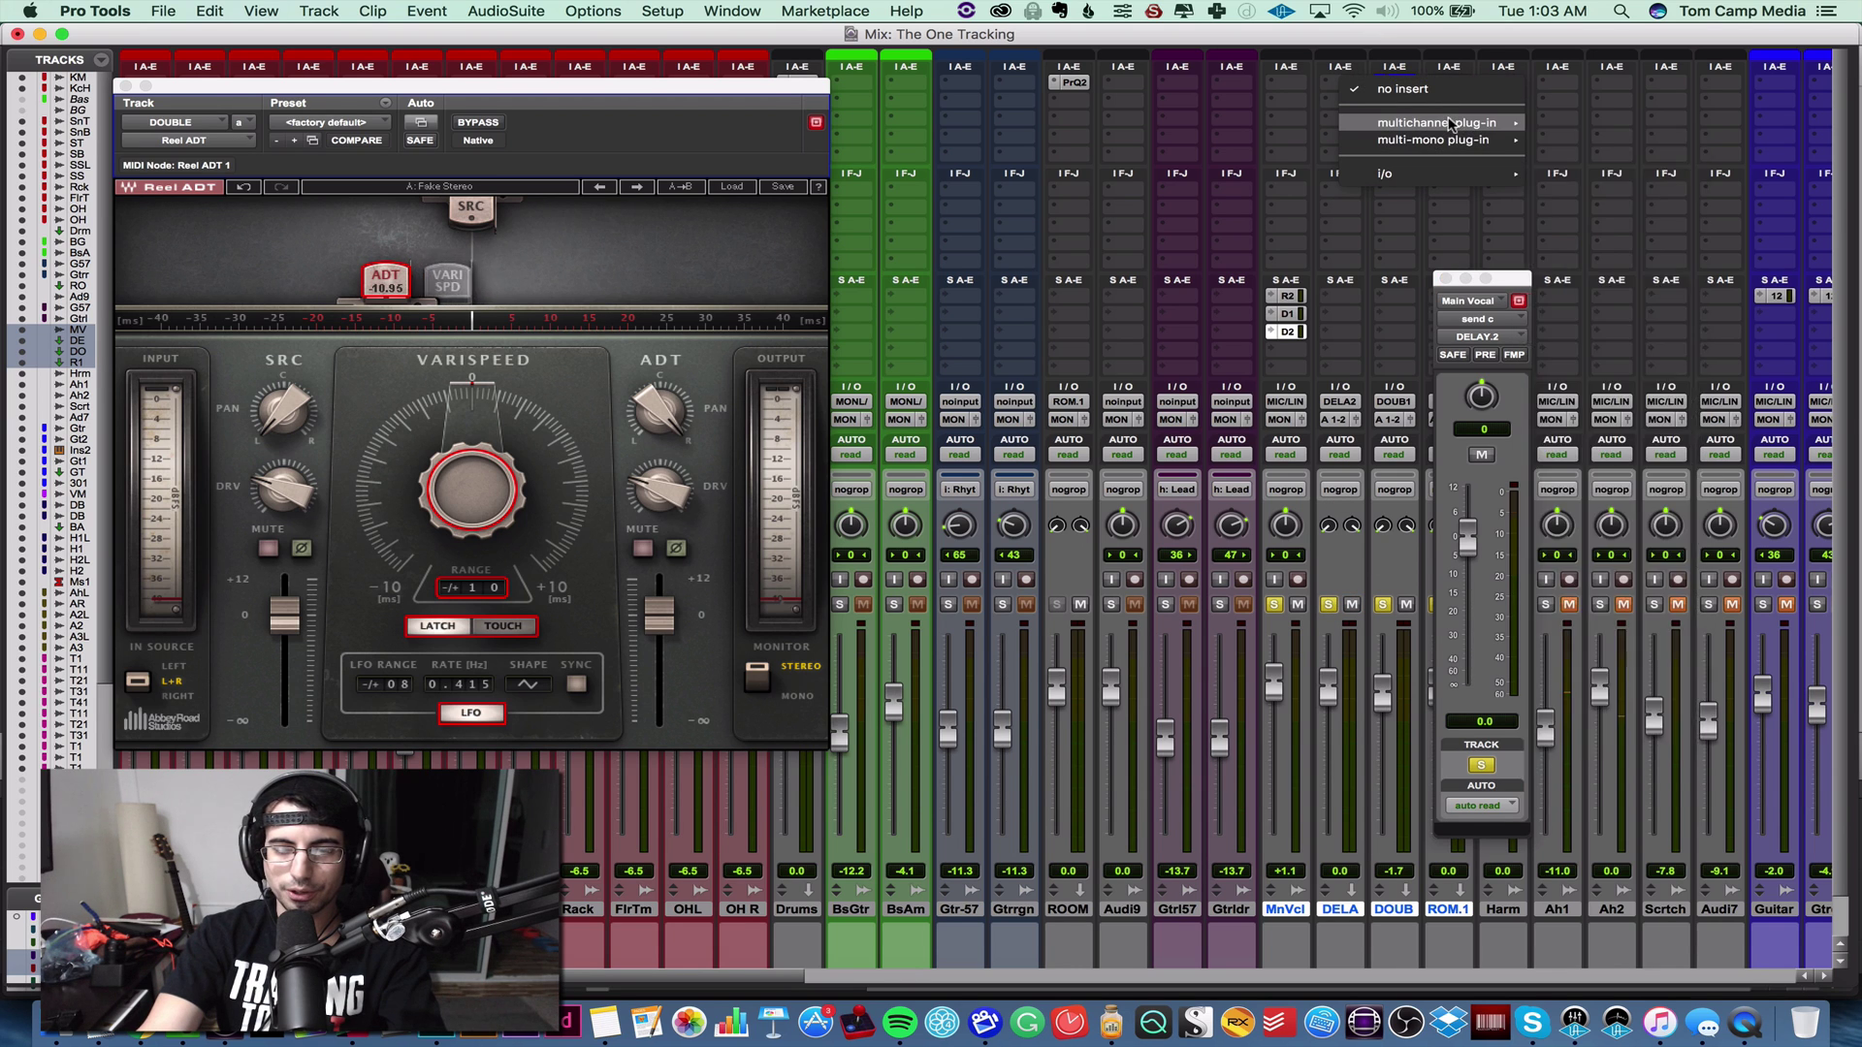
mouse_move(1637, 203)
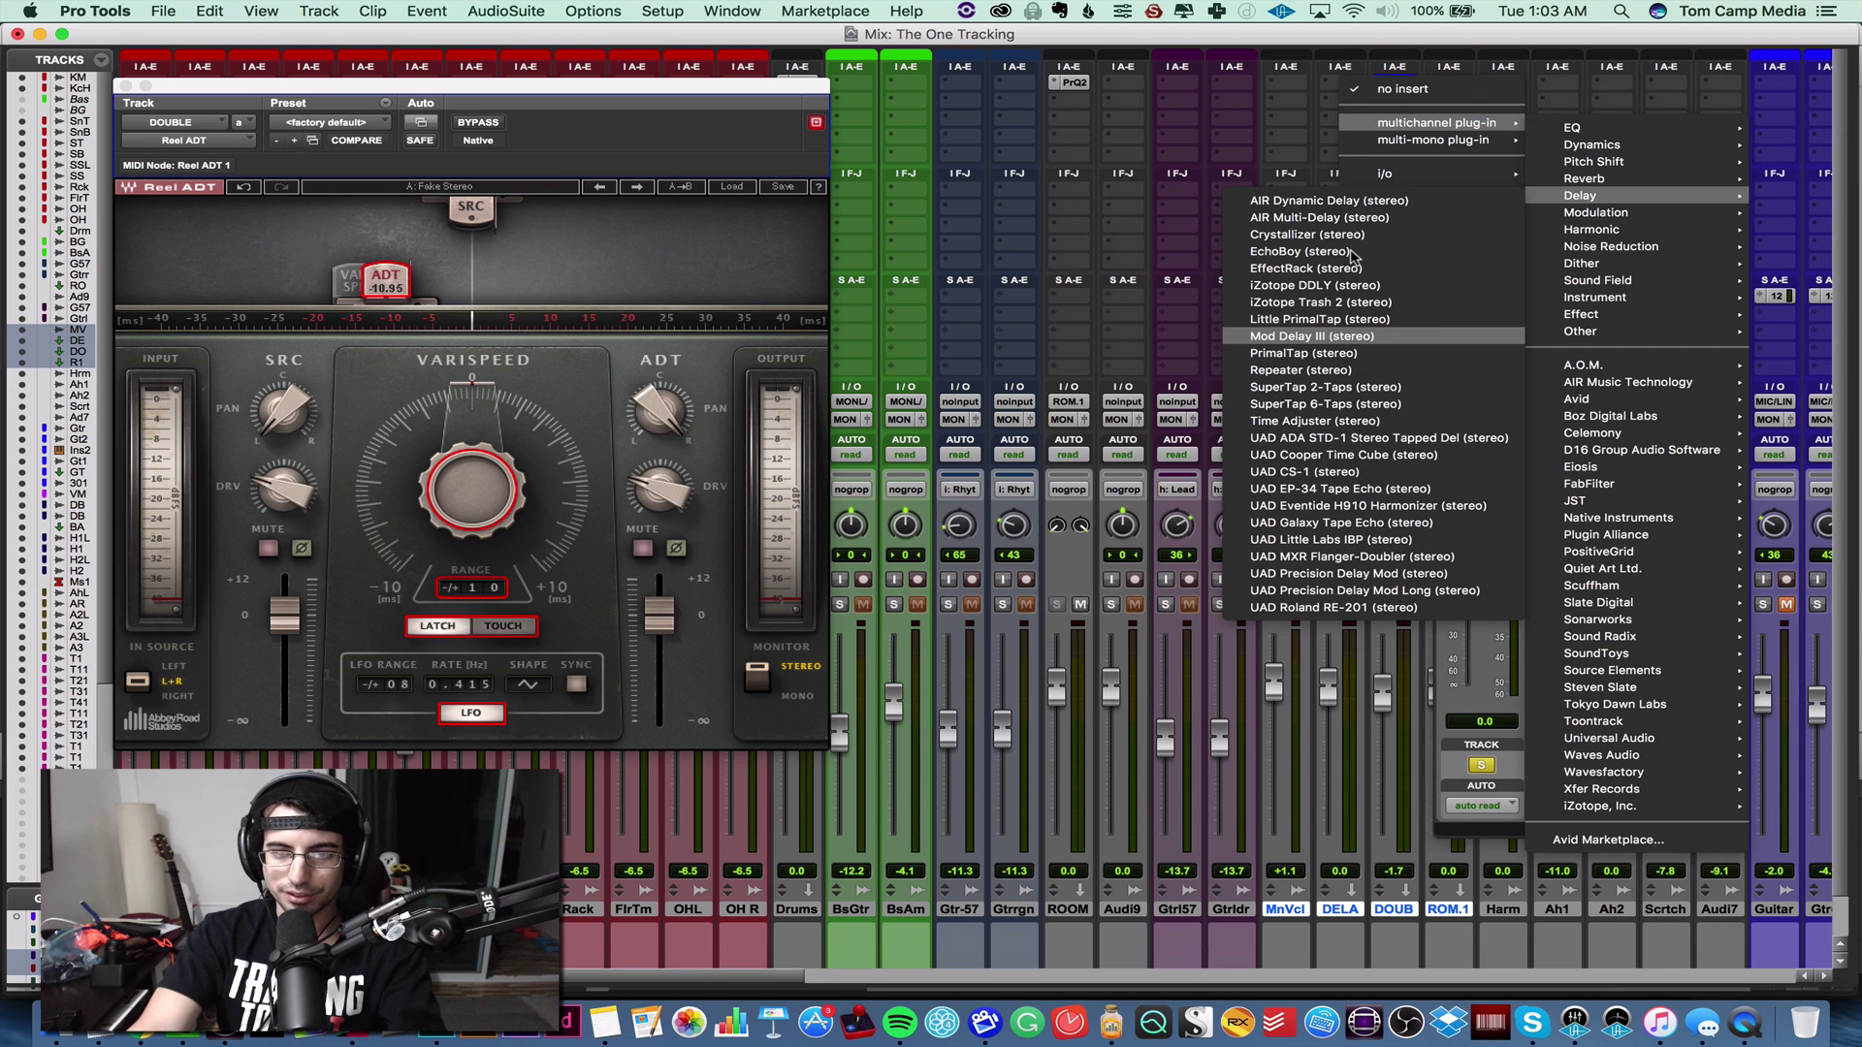
left_click(1199, 432)
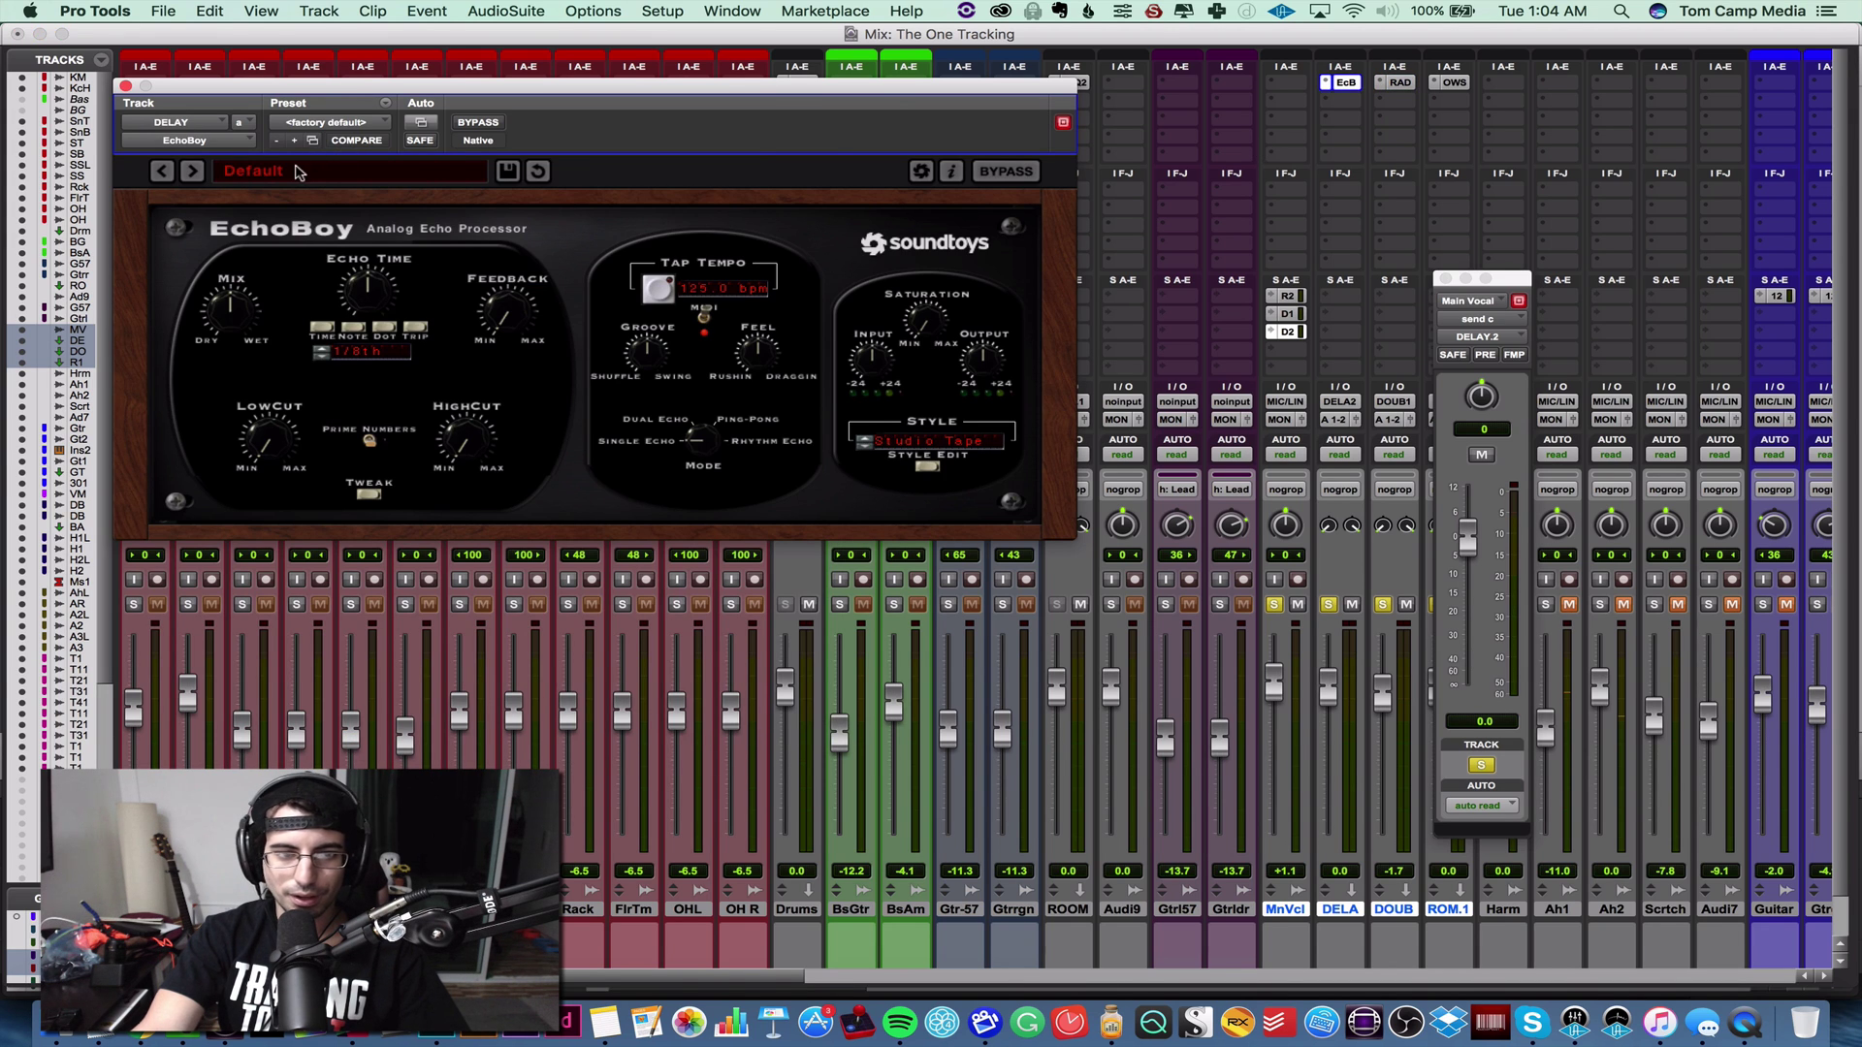
- Load the PopStarRadioEcho preset from EchoBoy's Vocal FX category
left_click(299, 171)
mouse_move(349, 353)
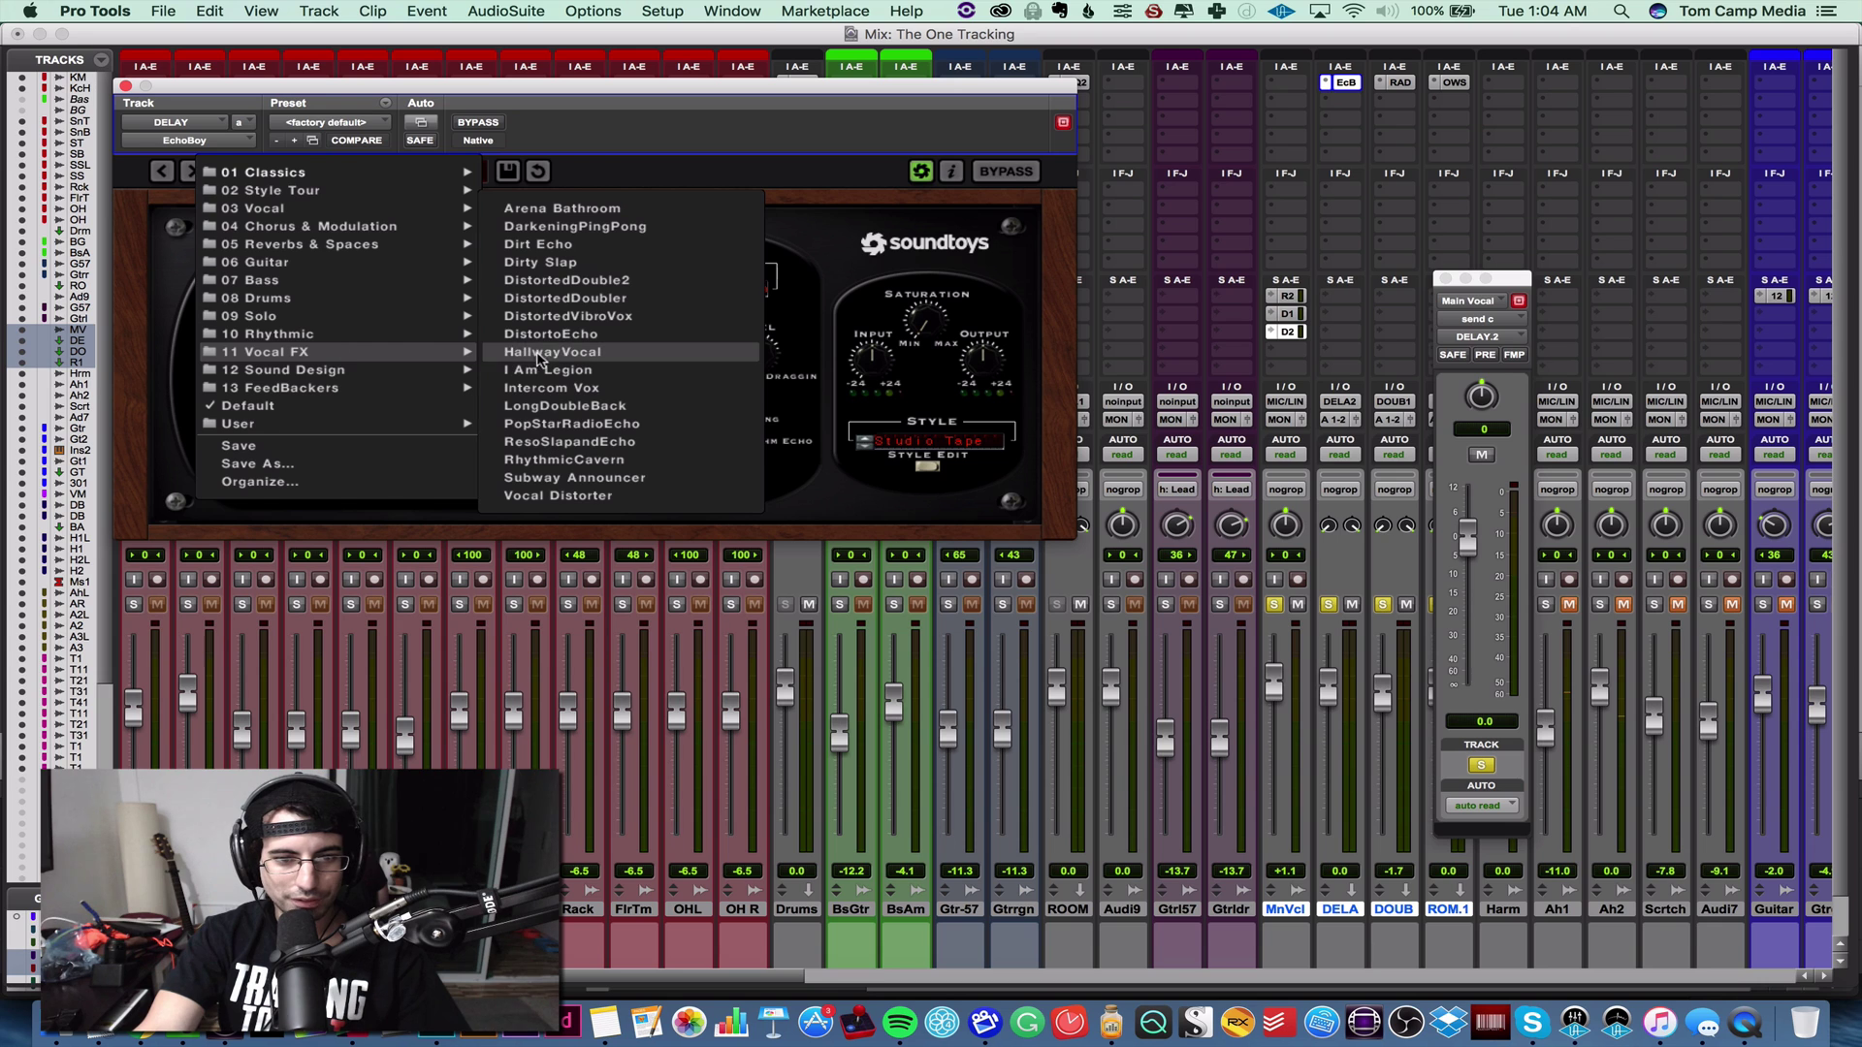
left_click(621, 424)
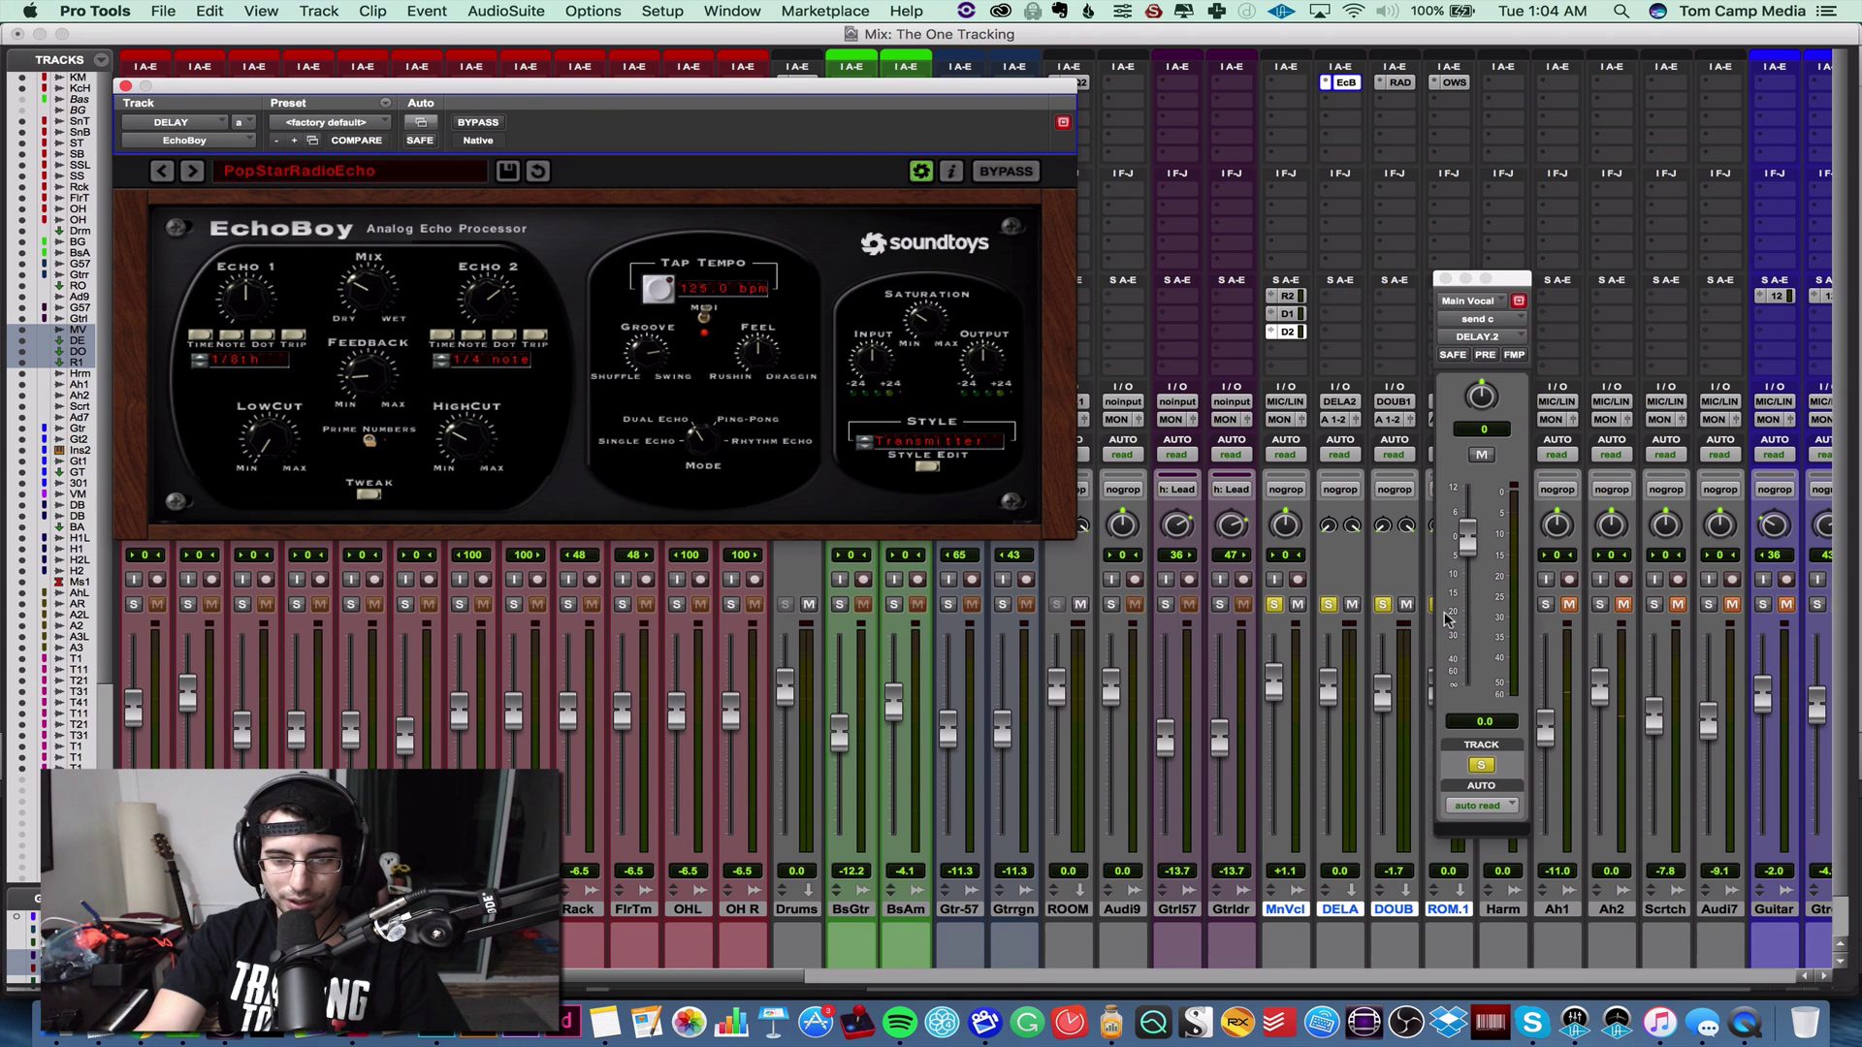
- Lower the Main Vocal's DELAY send to -16.3 dB during playback, comparing the DOUBLE and ROOM.1 auxes muted and unmuted
left_click(1406, 613)
left_click_drag(1501, 291, 1615, 289)
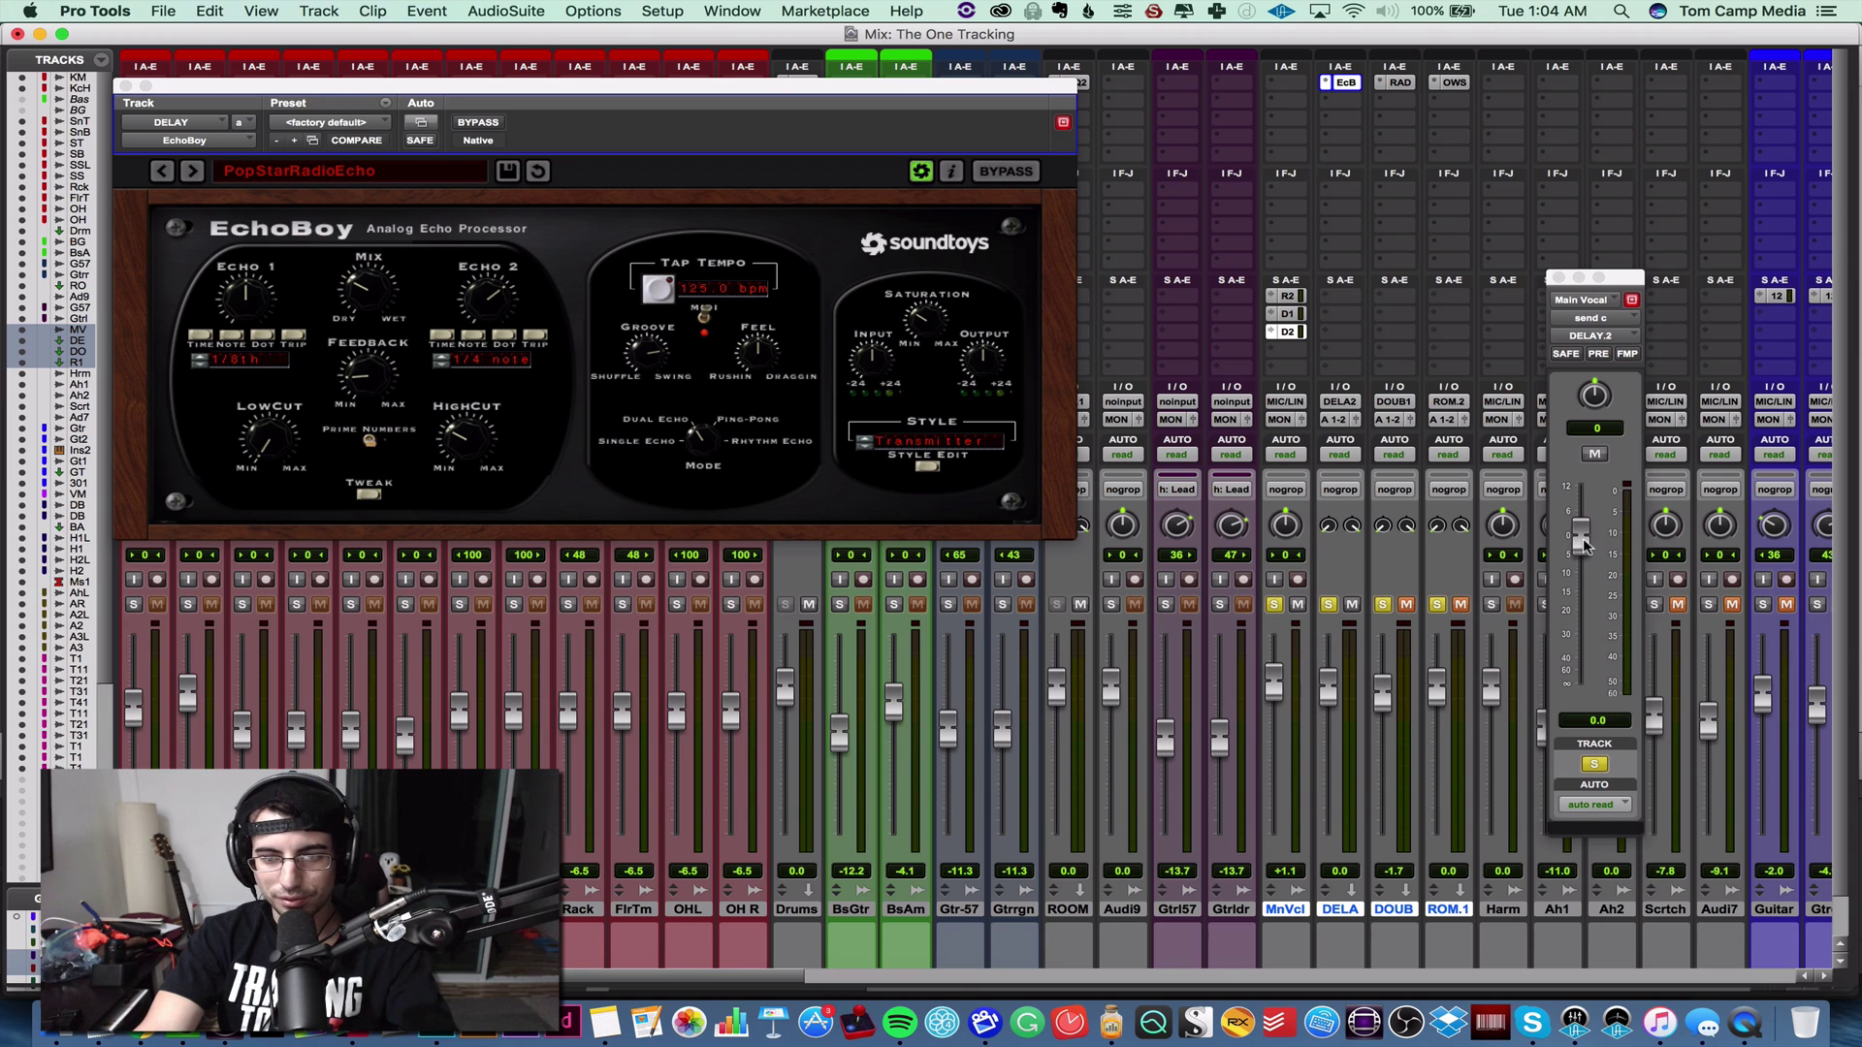
key("space")
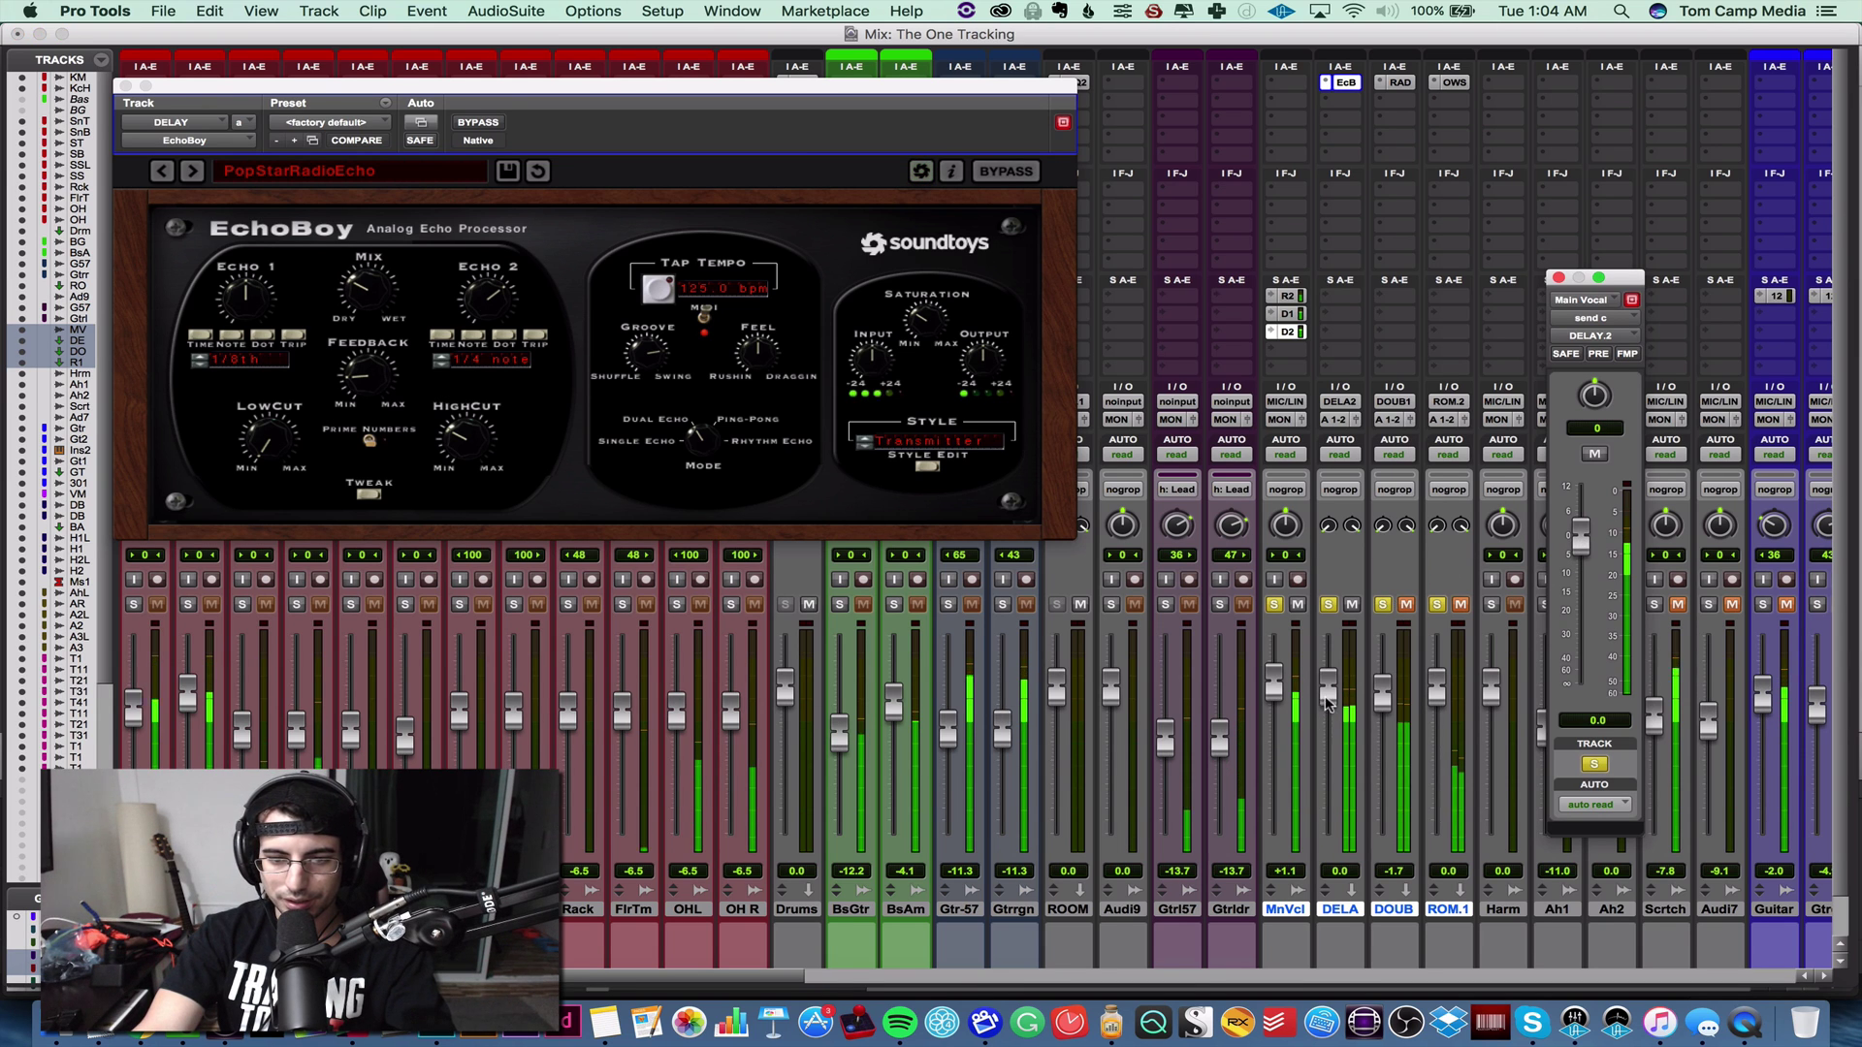
left_click_drag(1327, 700, 1327, 735)
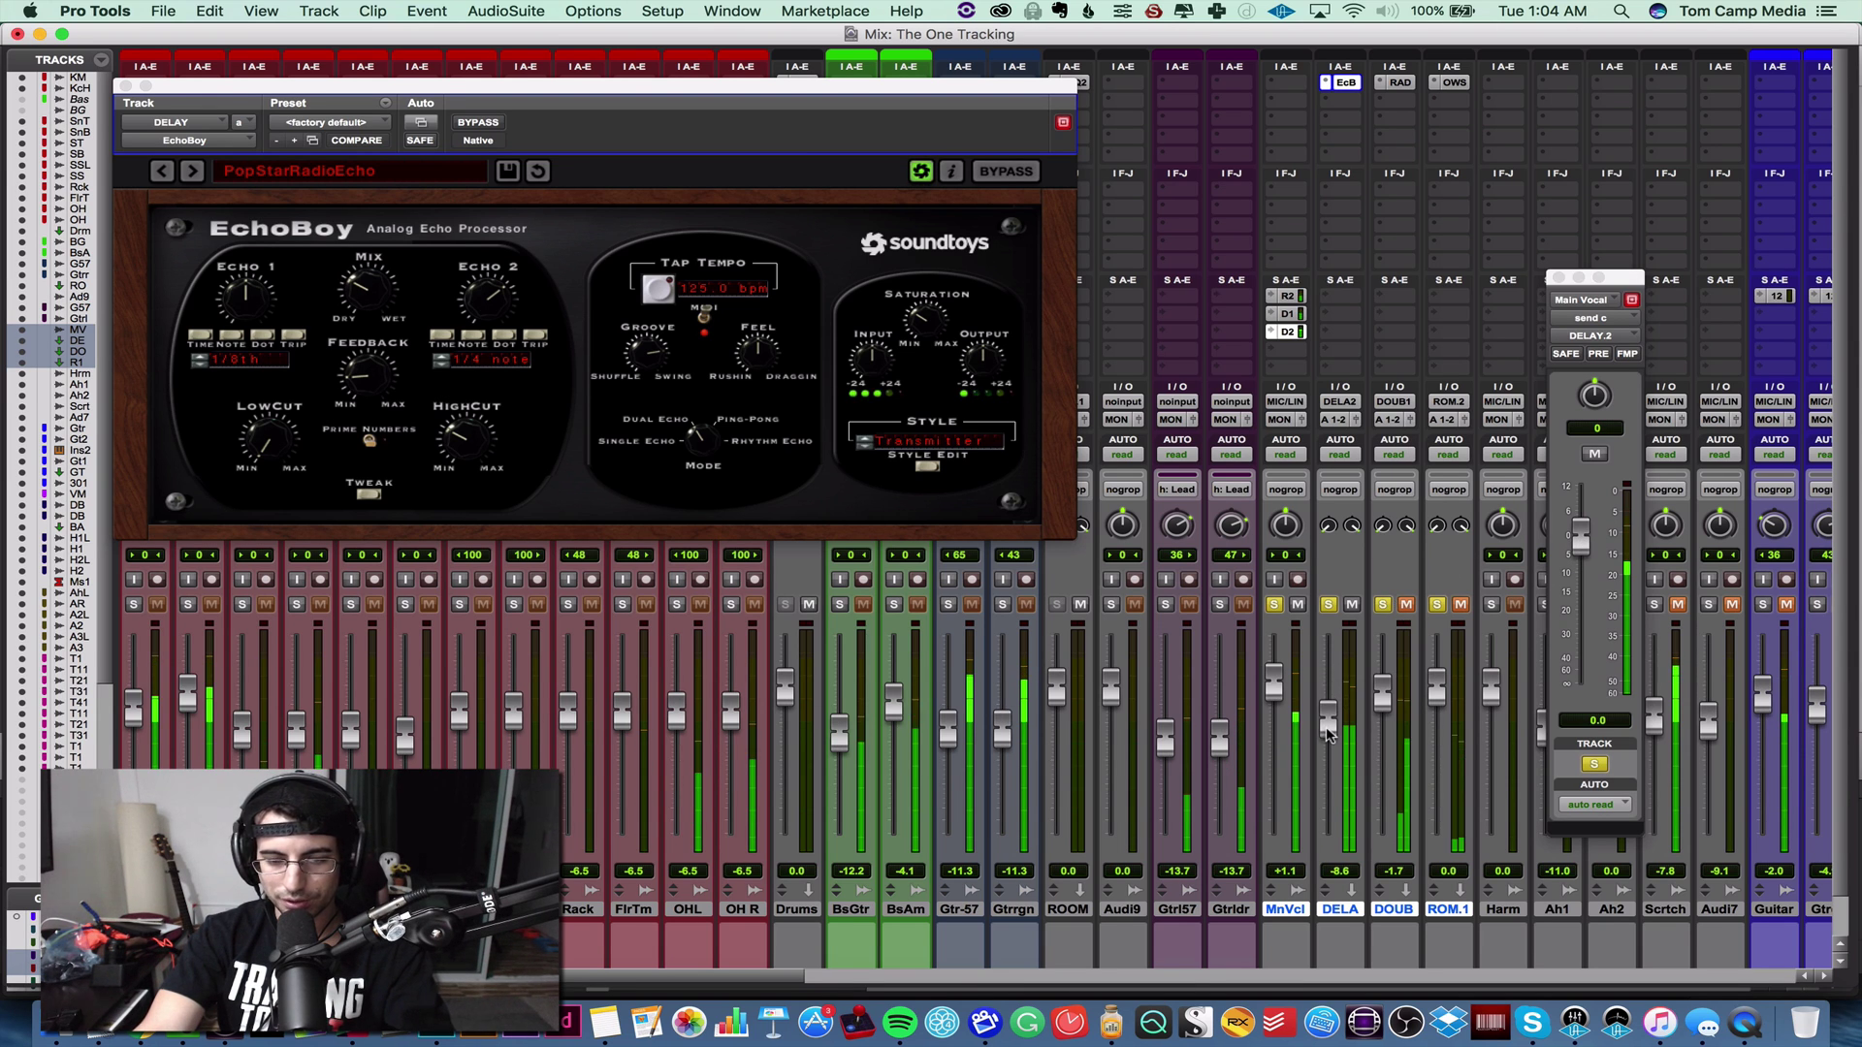
left_click_drag(1579, 545, 1578, 566)
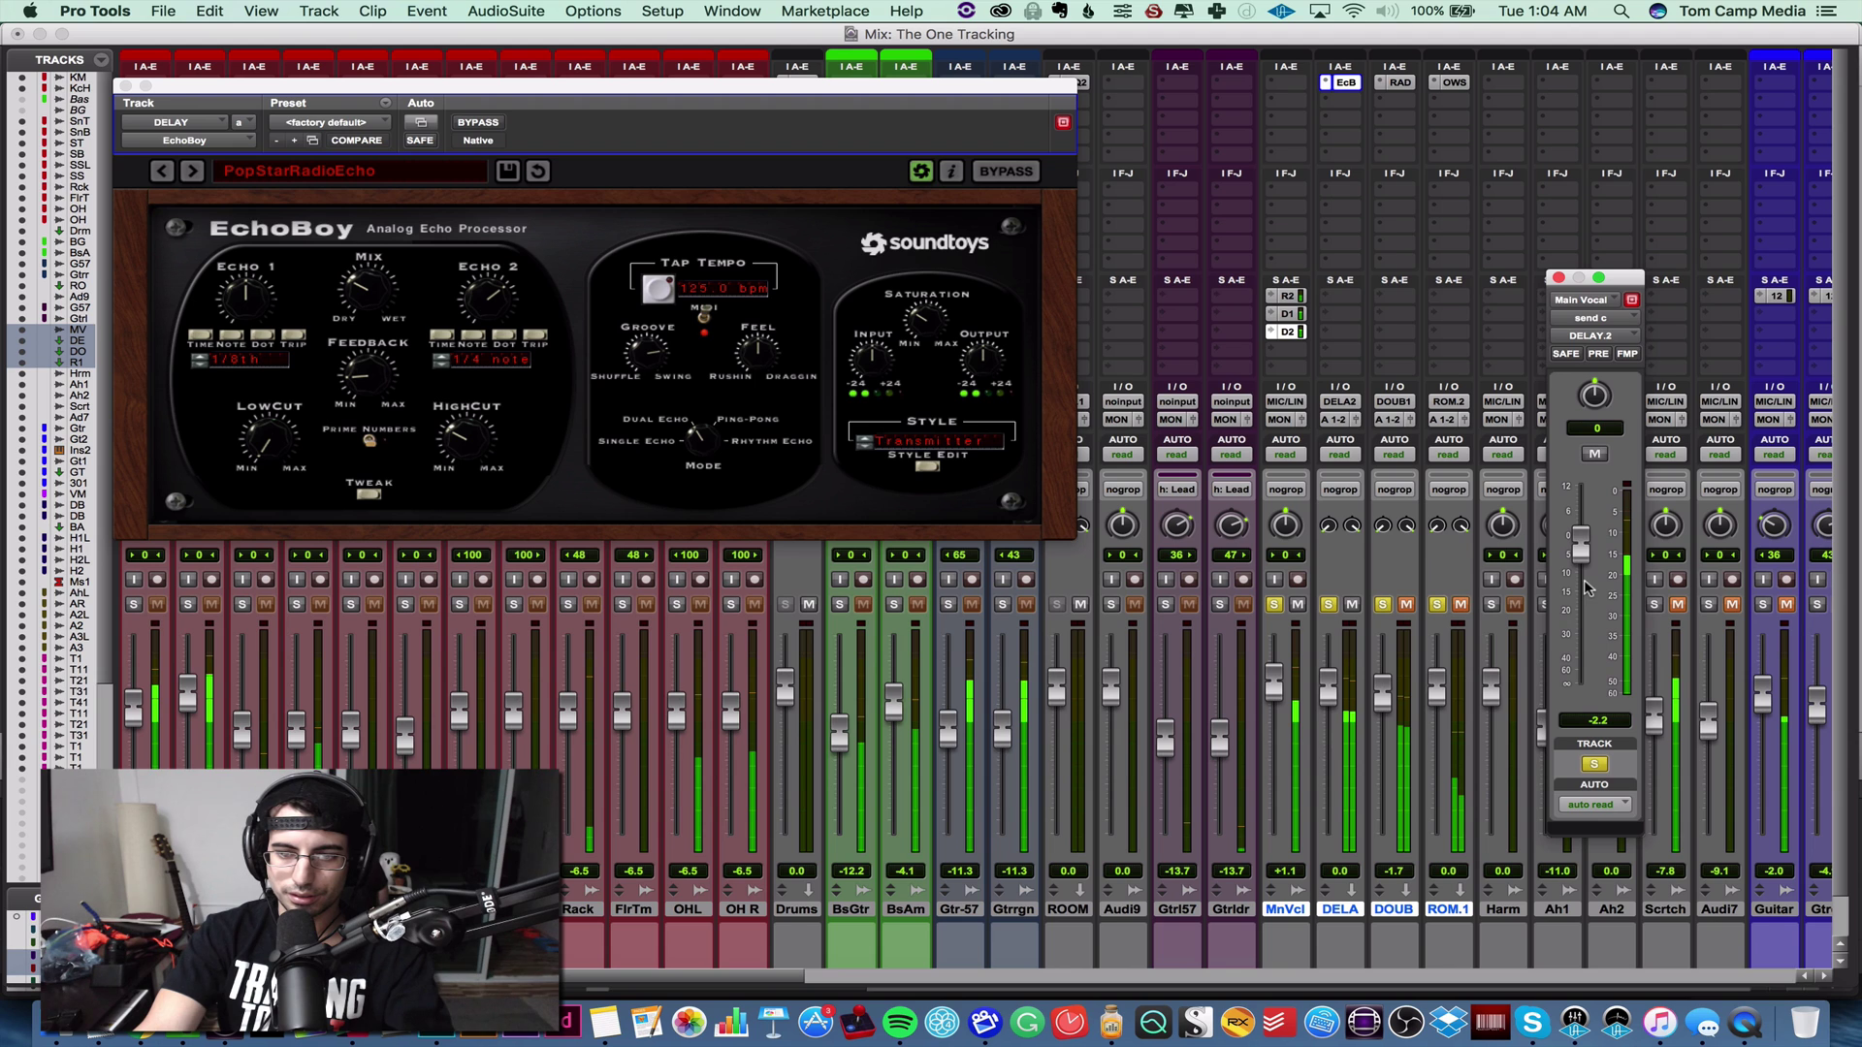
left_click_drag(1586, 589, 1589, 611)
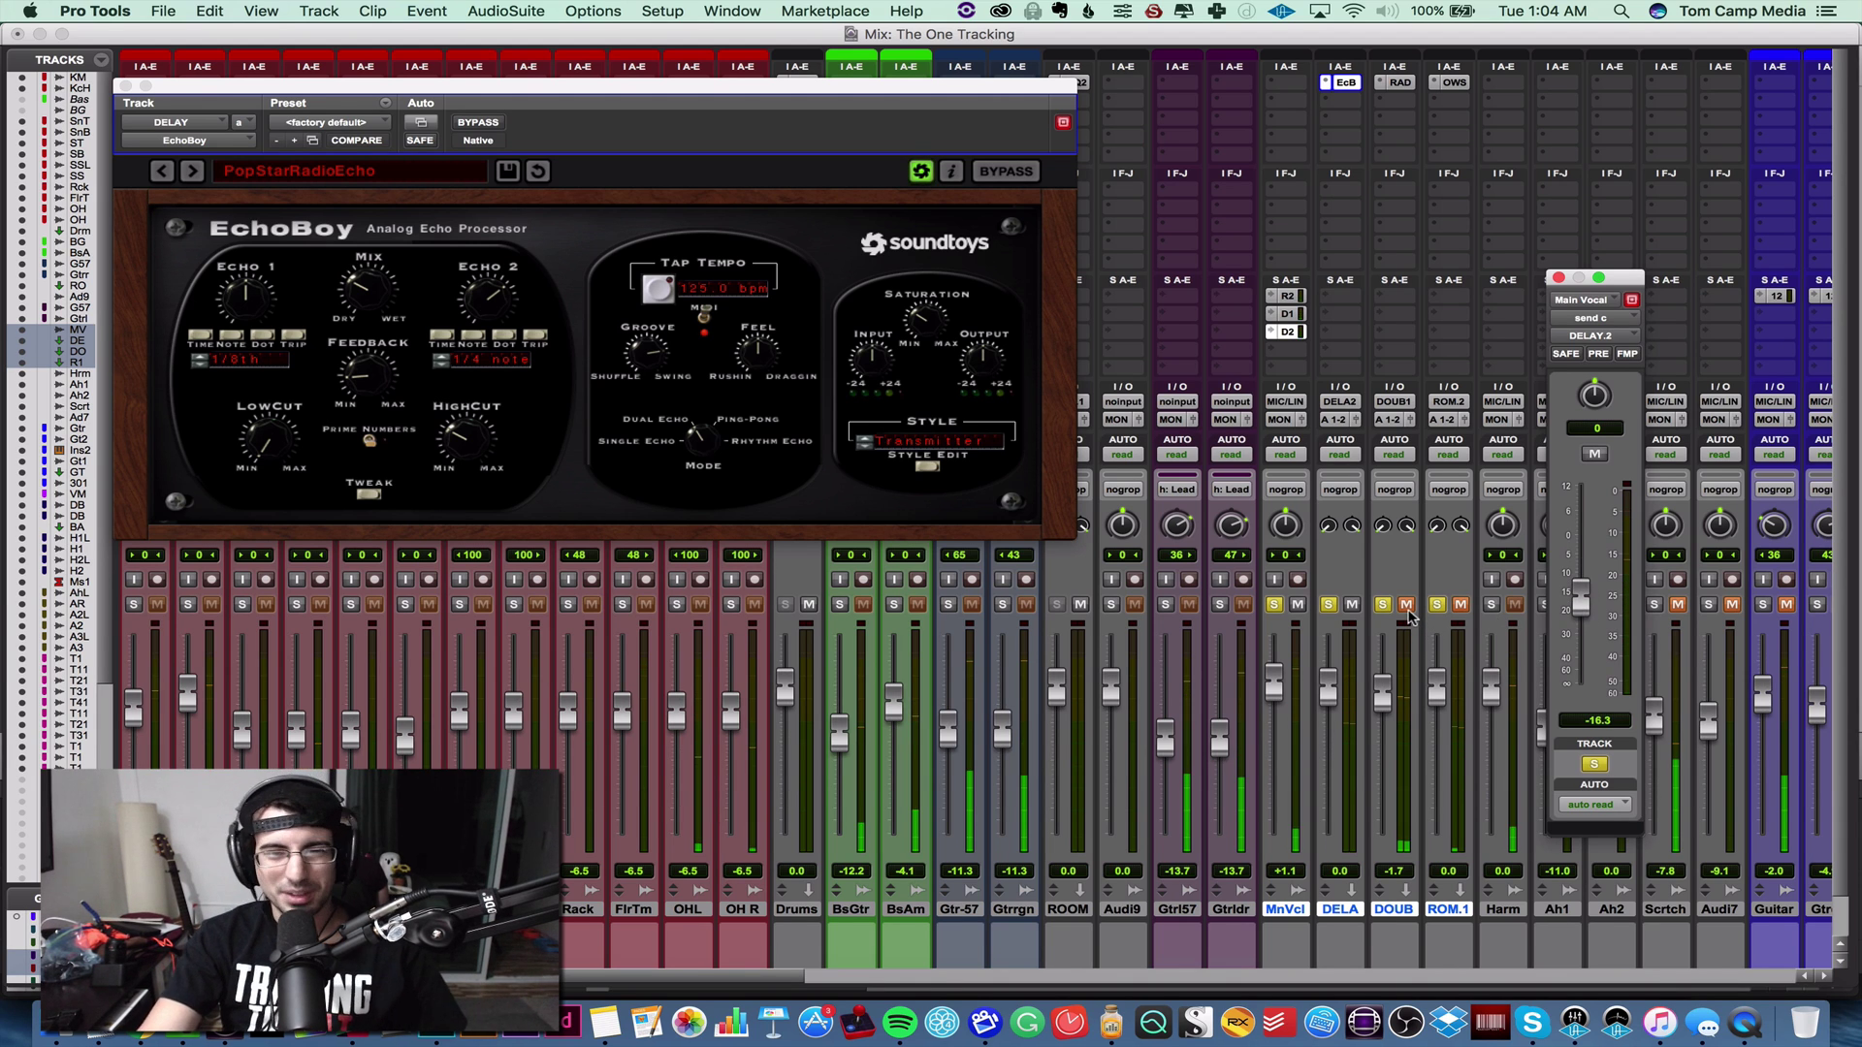
left_click(1406, 604)
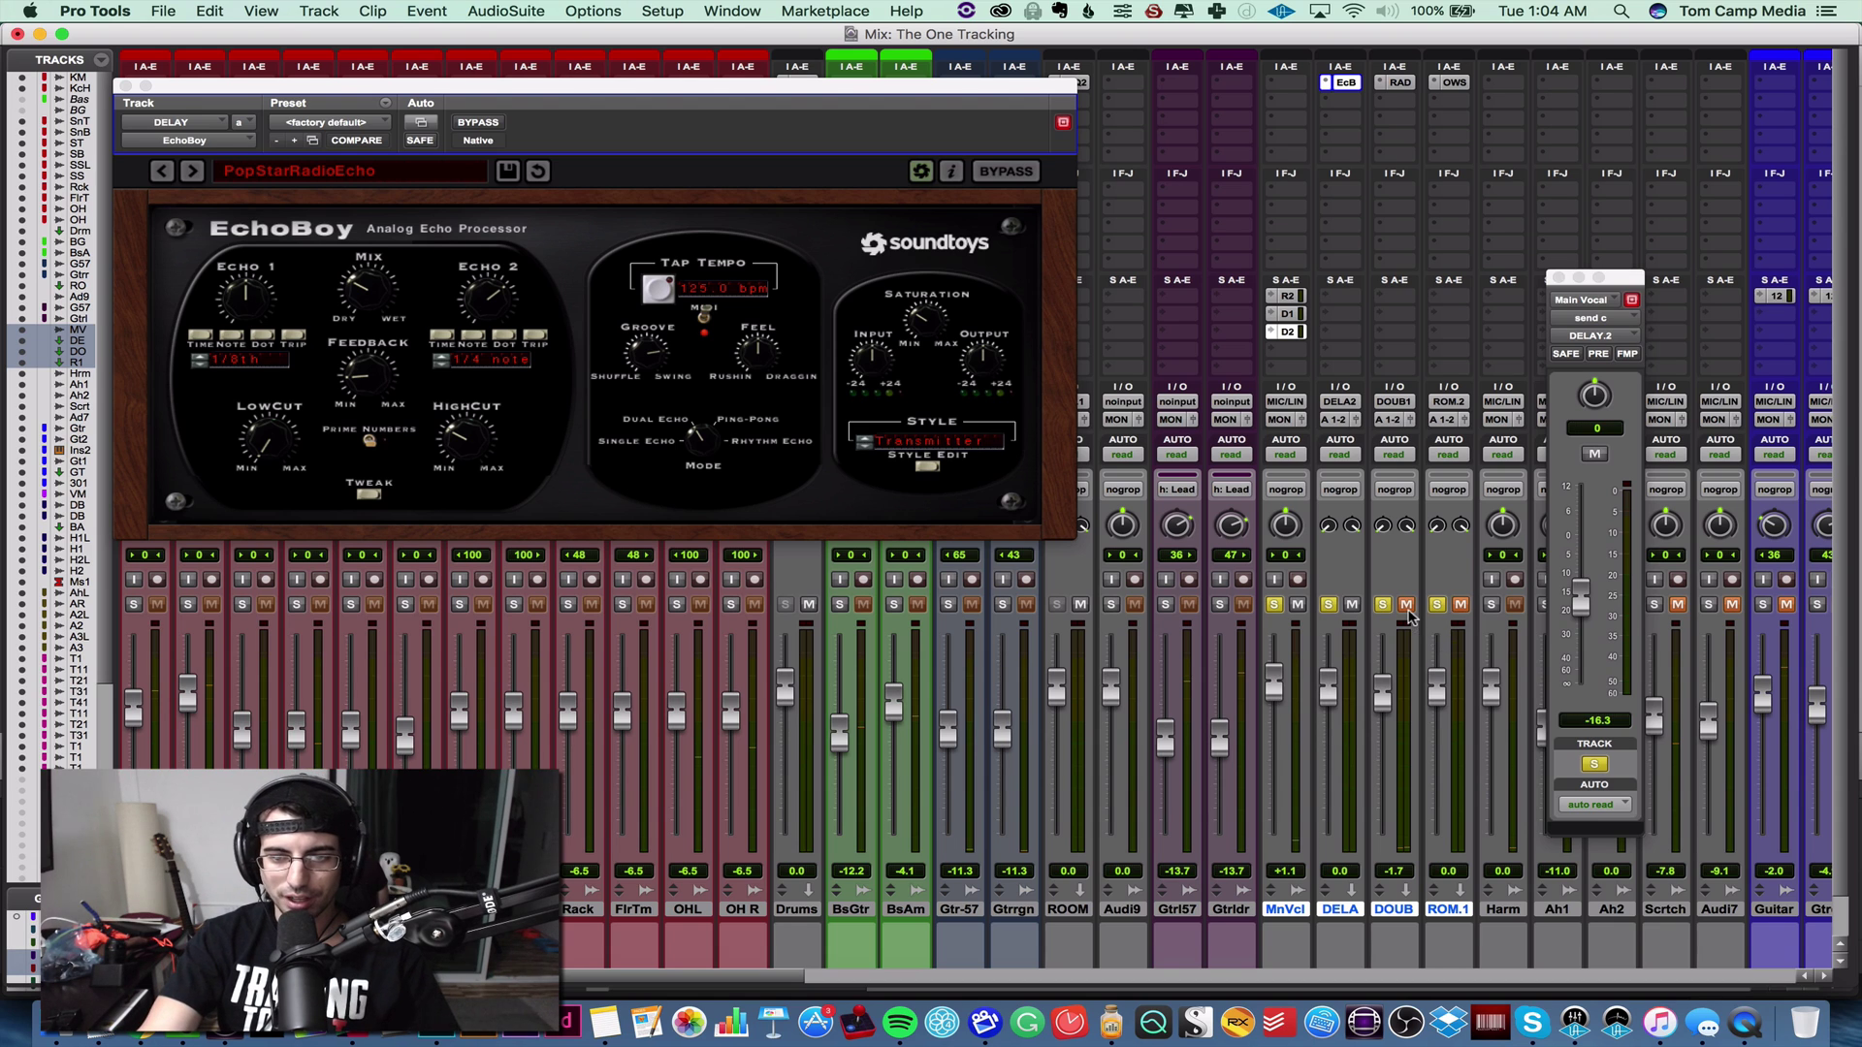
left_click(1460, 605)
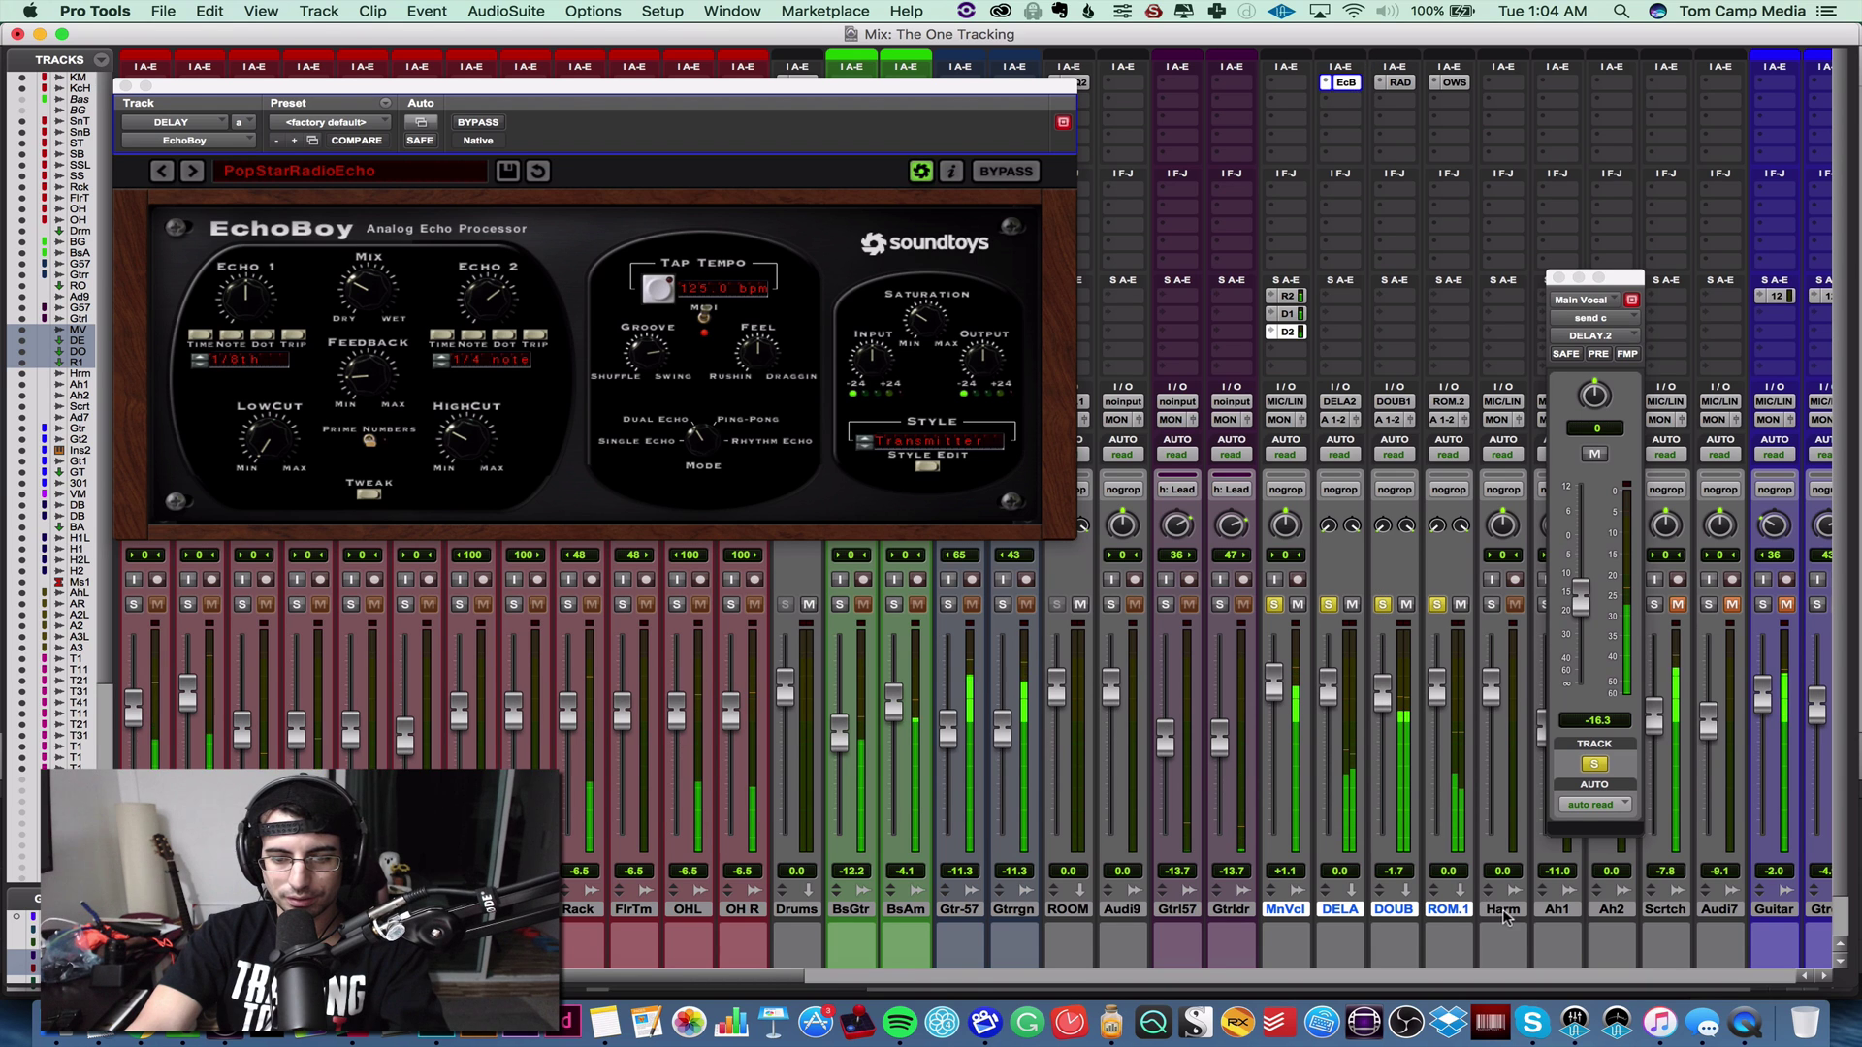
left_click(1448, 909)
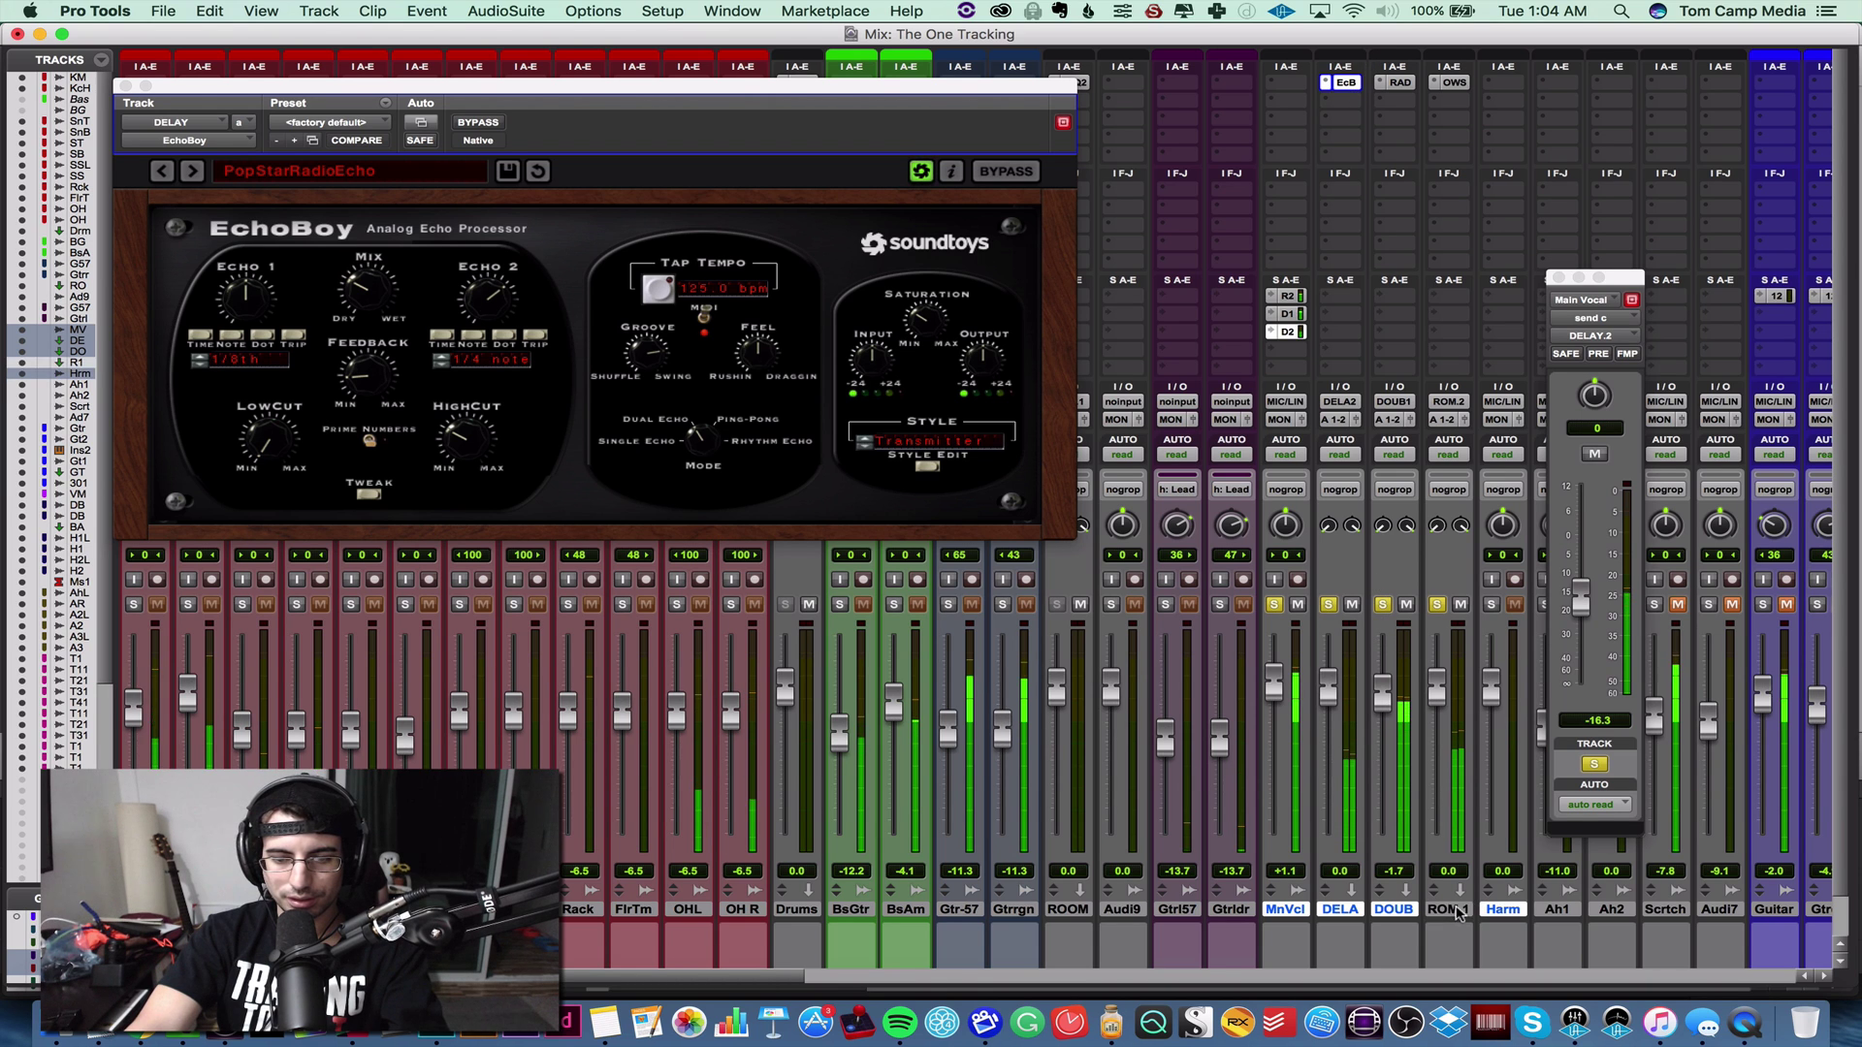
left_click(1336, 908, "shift")
key("super+g")
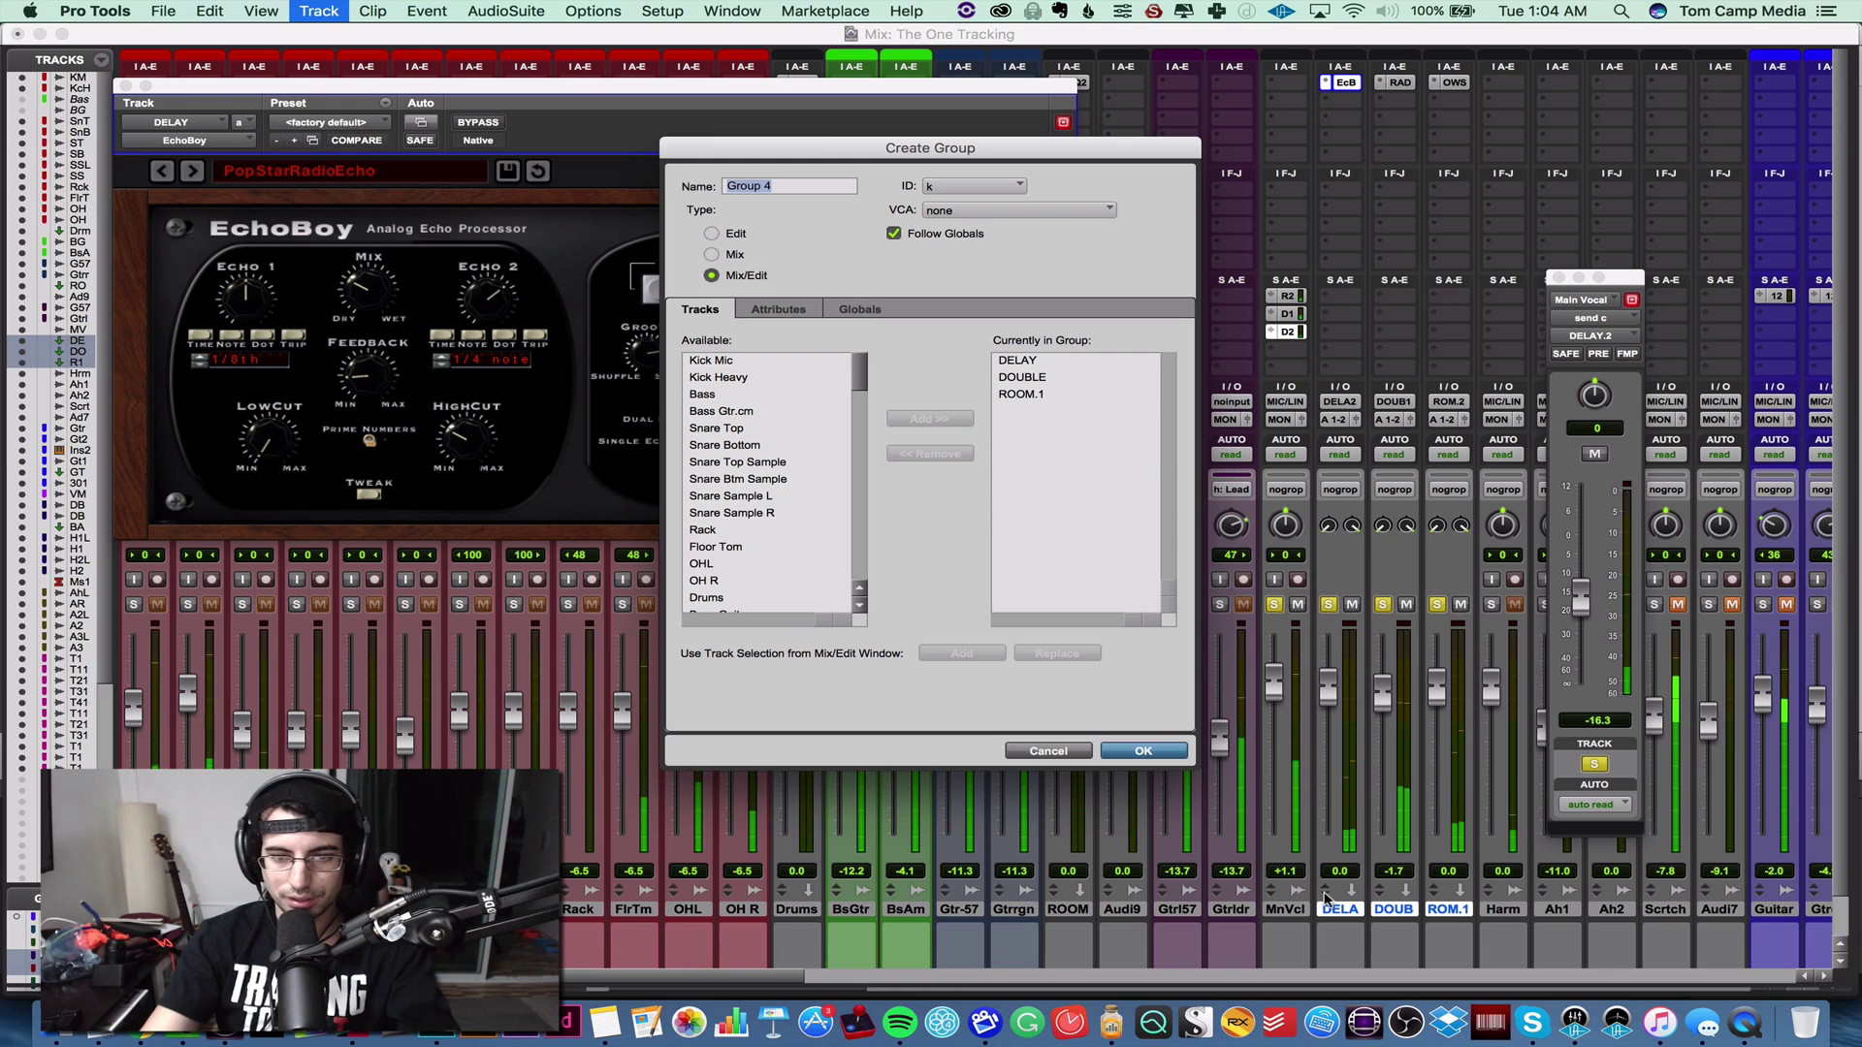
key("Escape")
- Add a fourth Main Vocal send at 0.0 dB to a new stereo aux input named PLATE, with VerbSuite Classics inserted on it
left_click(1282, 352)
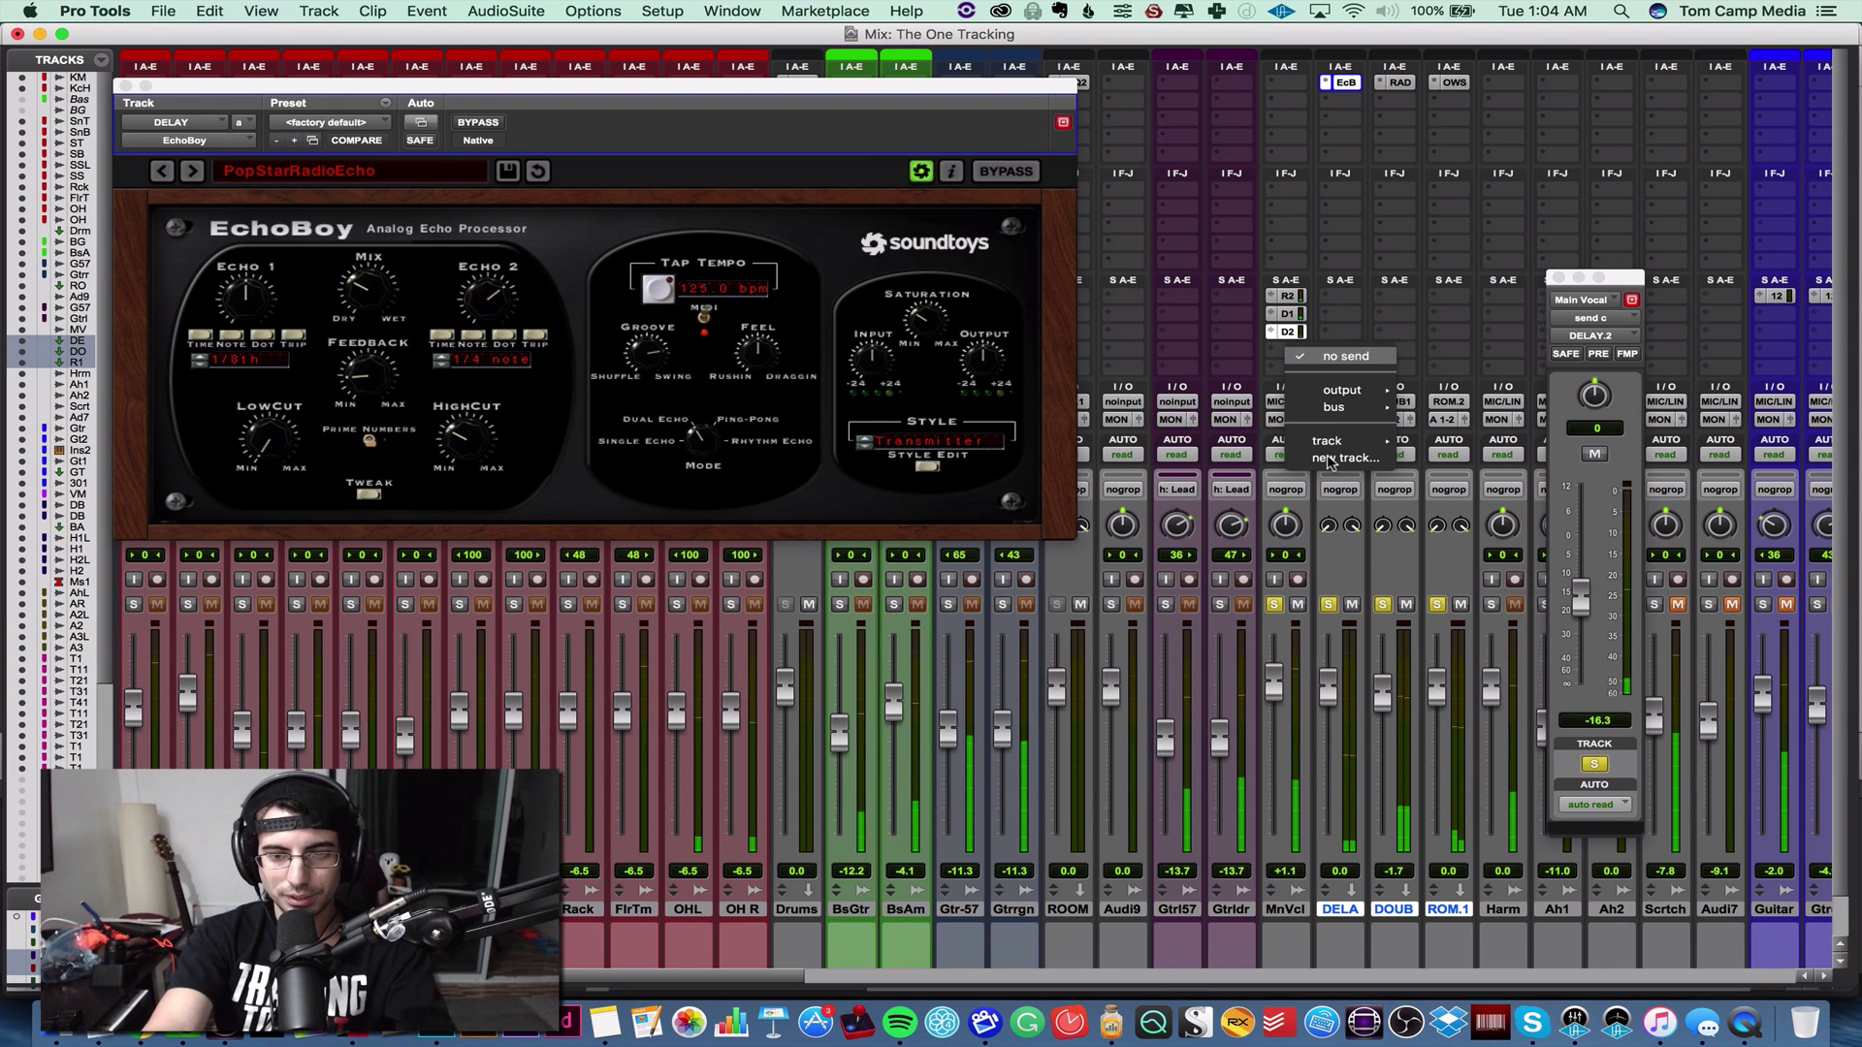
left_click(1343, 457)
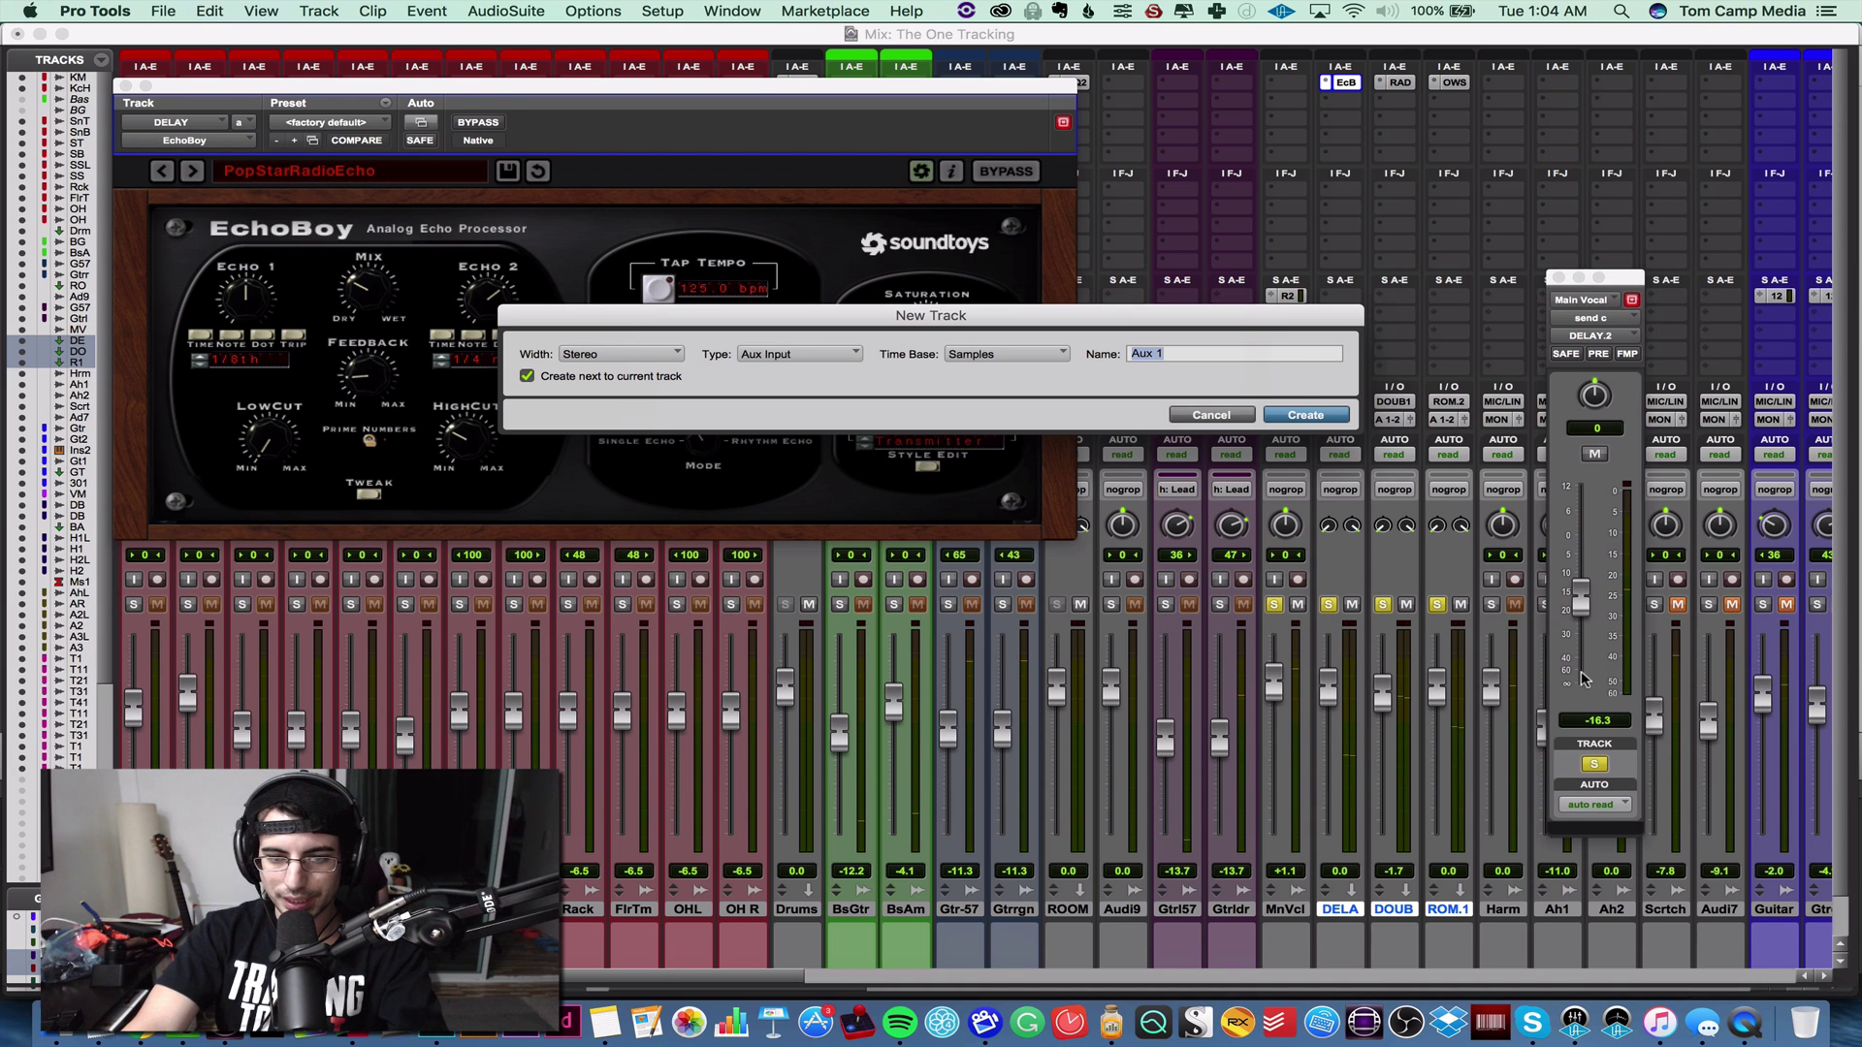
left_click(1343, 83)
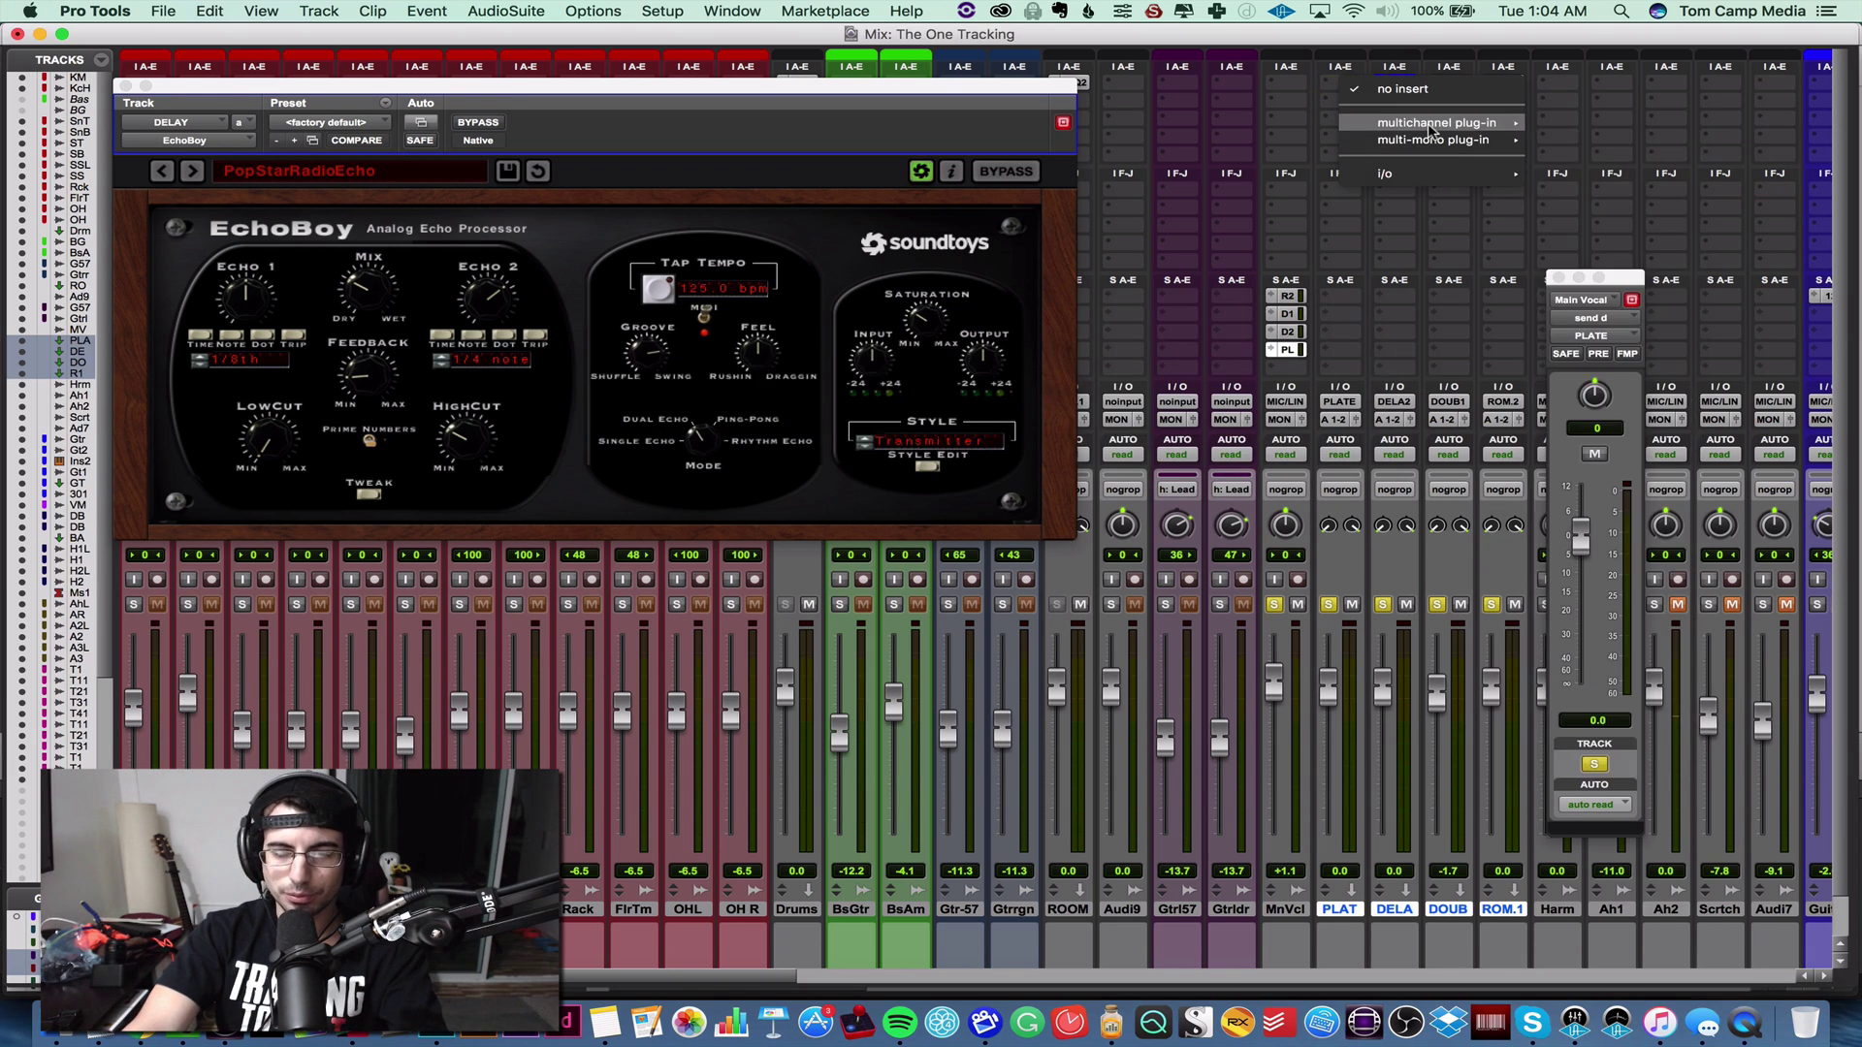
mouse_move(1664, 172)
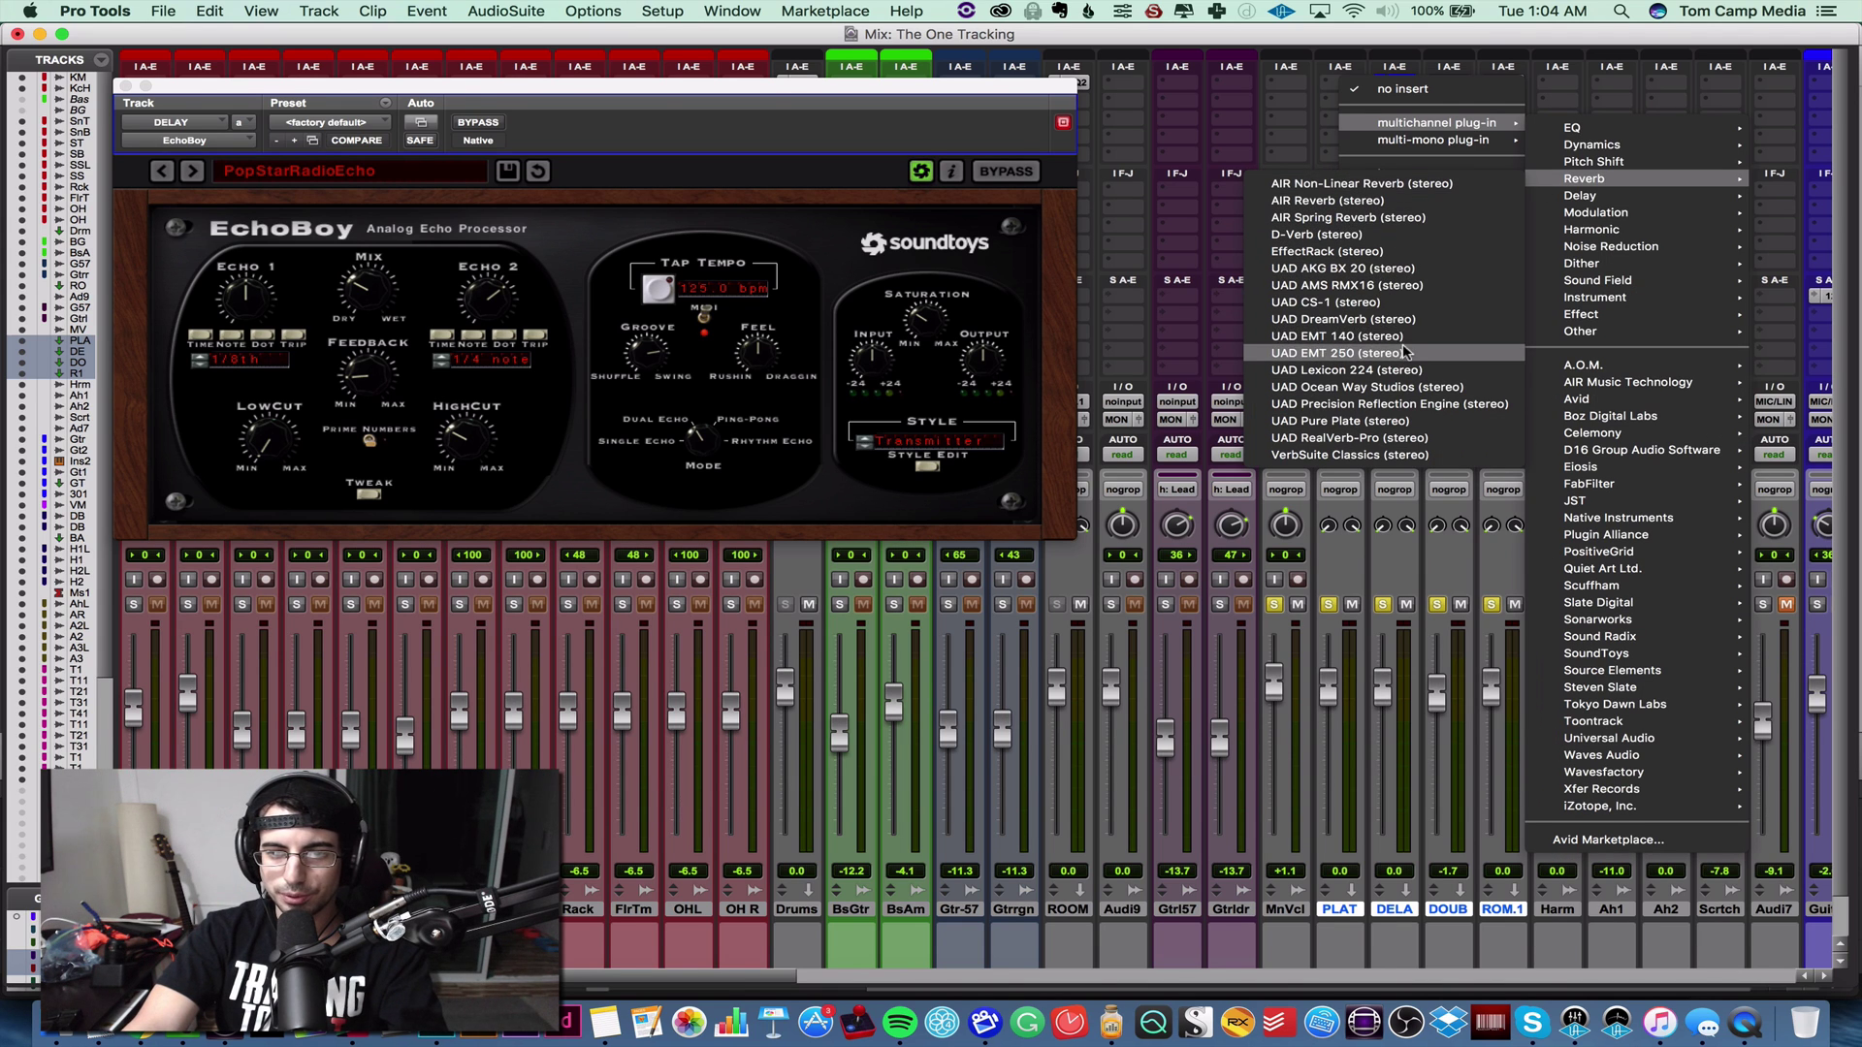
left_click(1372, 455)
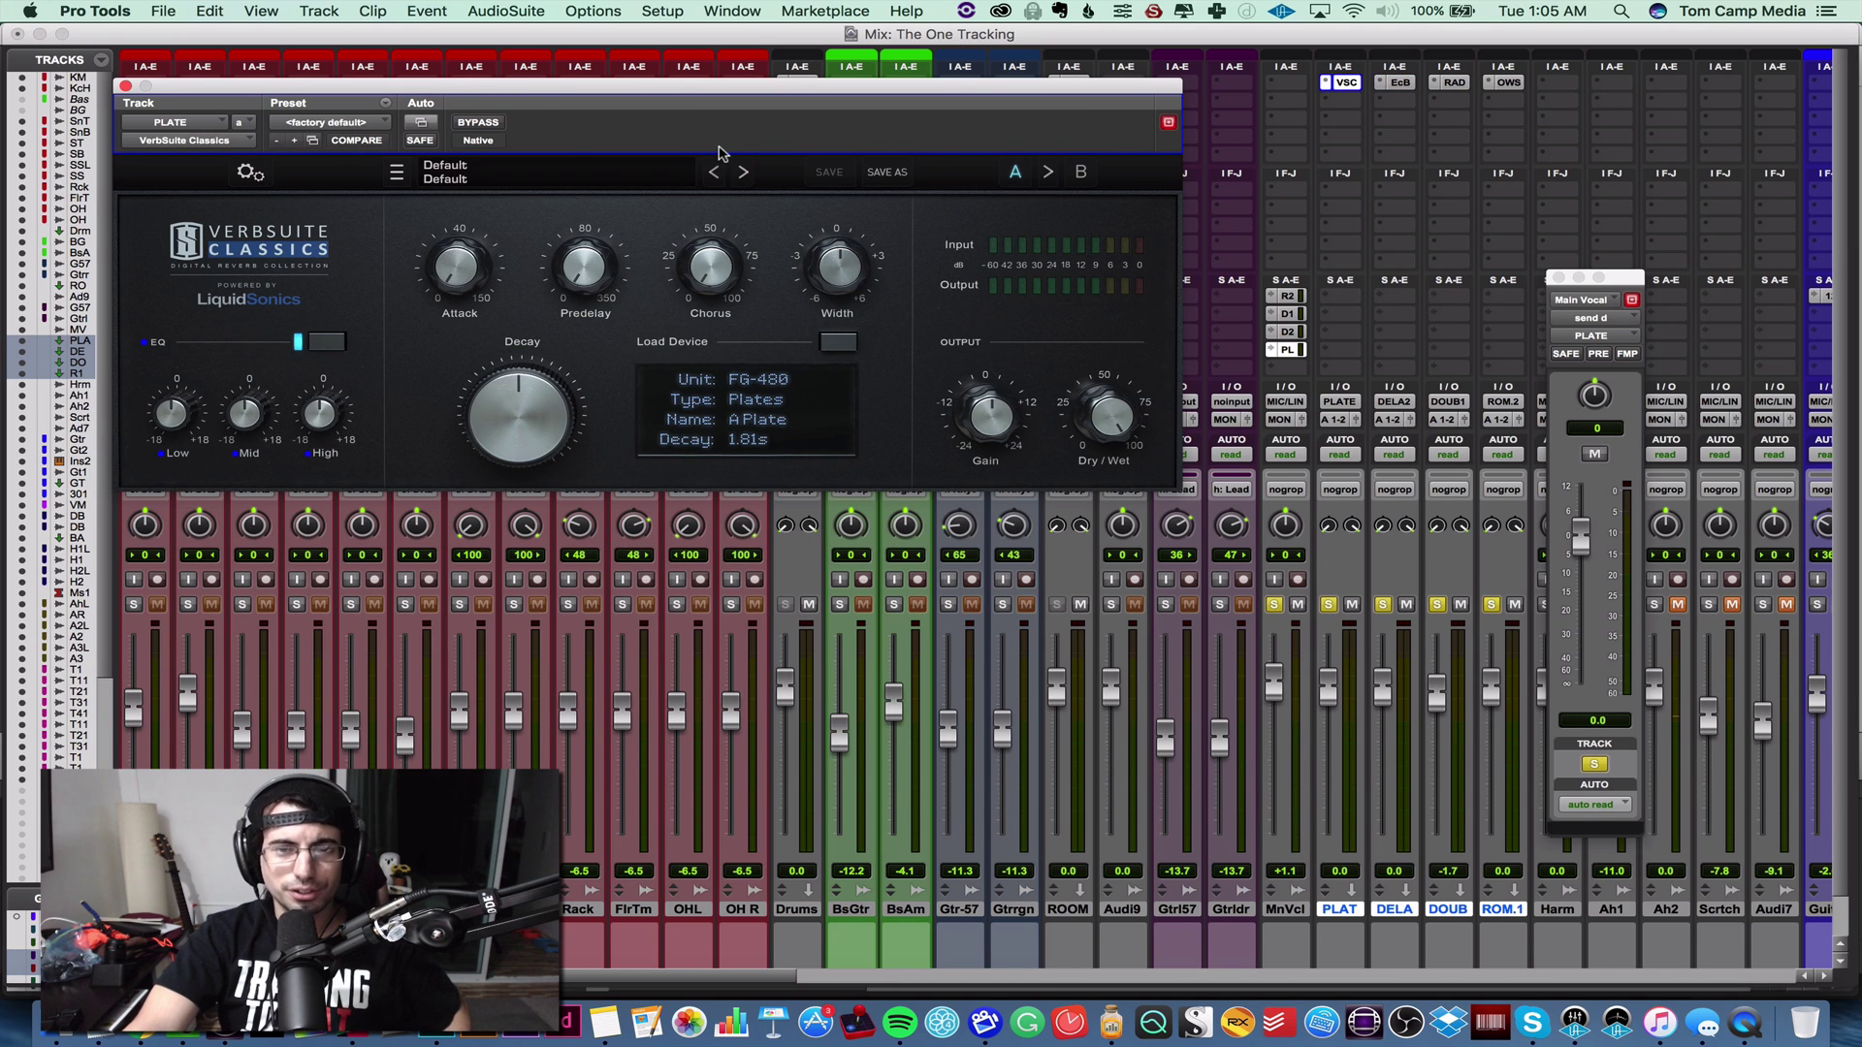
- Load the CLA Plate preset from the Vocals category in VerbSuite Classics on the PLATE aux
left_click(503, 179)
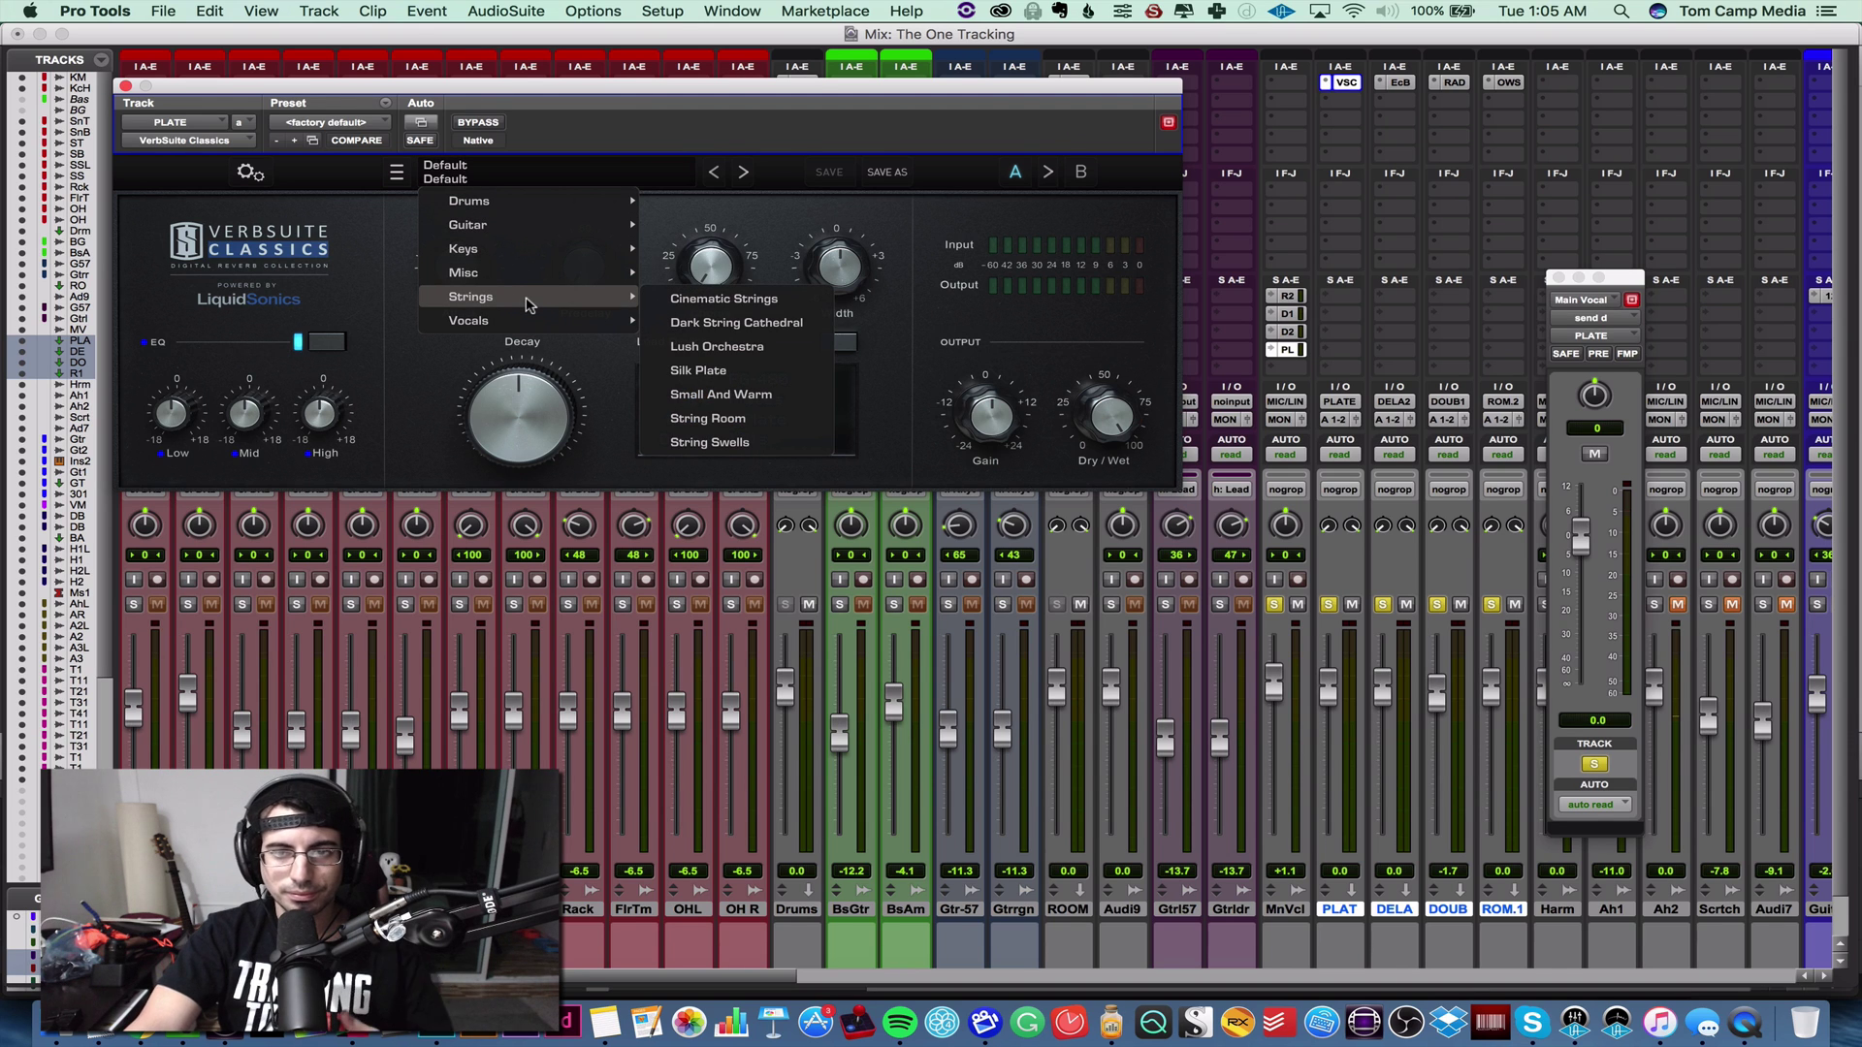
mouse_move(529, 322)
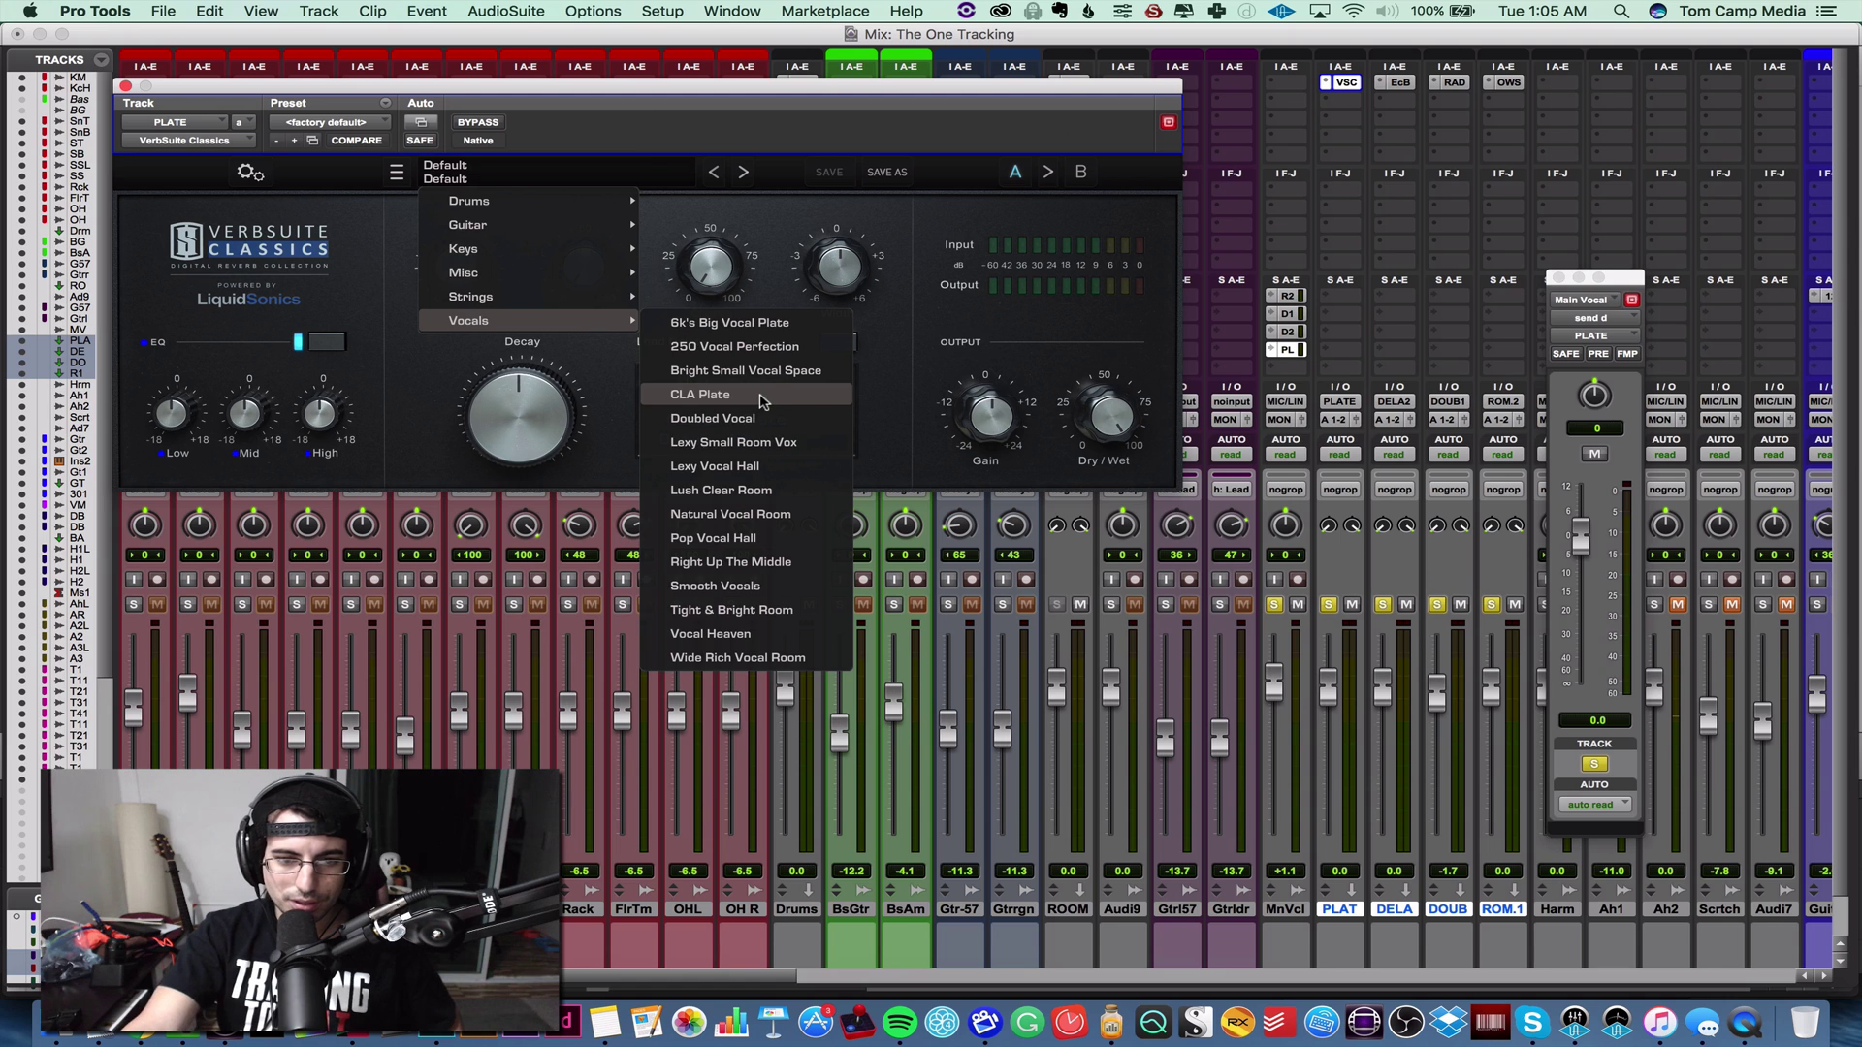
left_click(762, 401)
left_click(1344, 659)
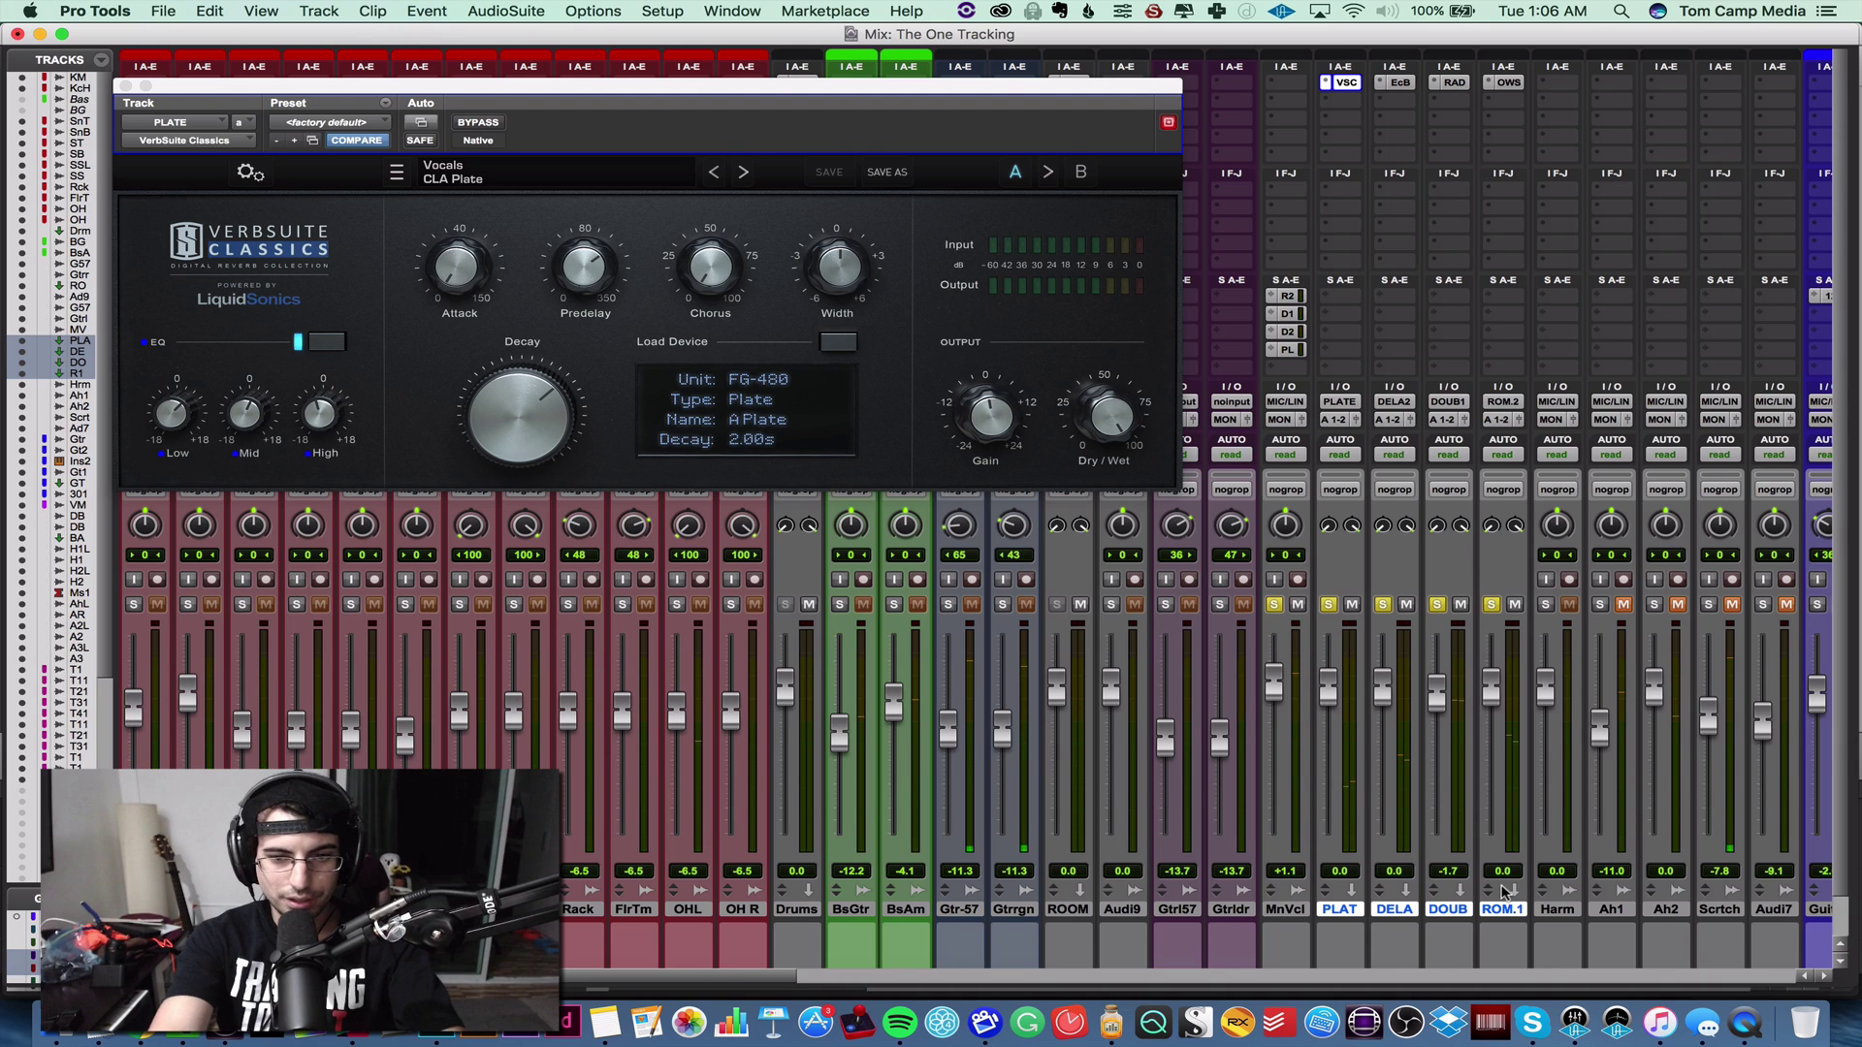
- Bypass the inserts on the PLATE, DELAY, DOUBLE and ROOM.1 auxes and switch them back on
key("alt+super+1")
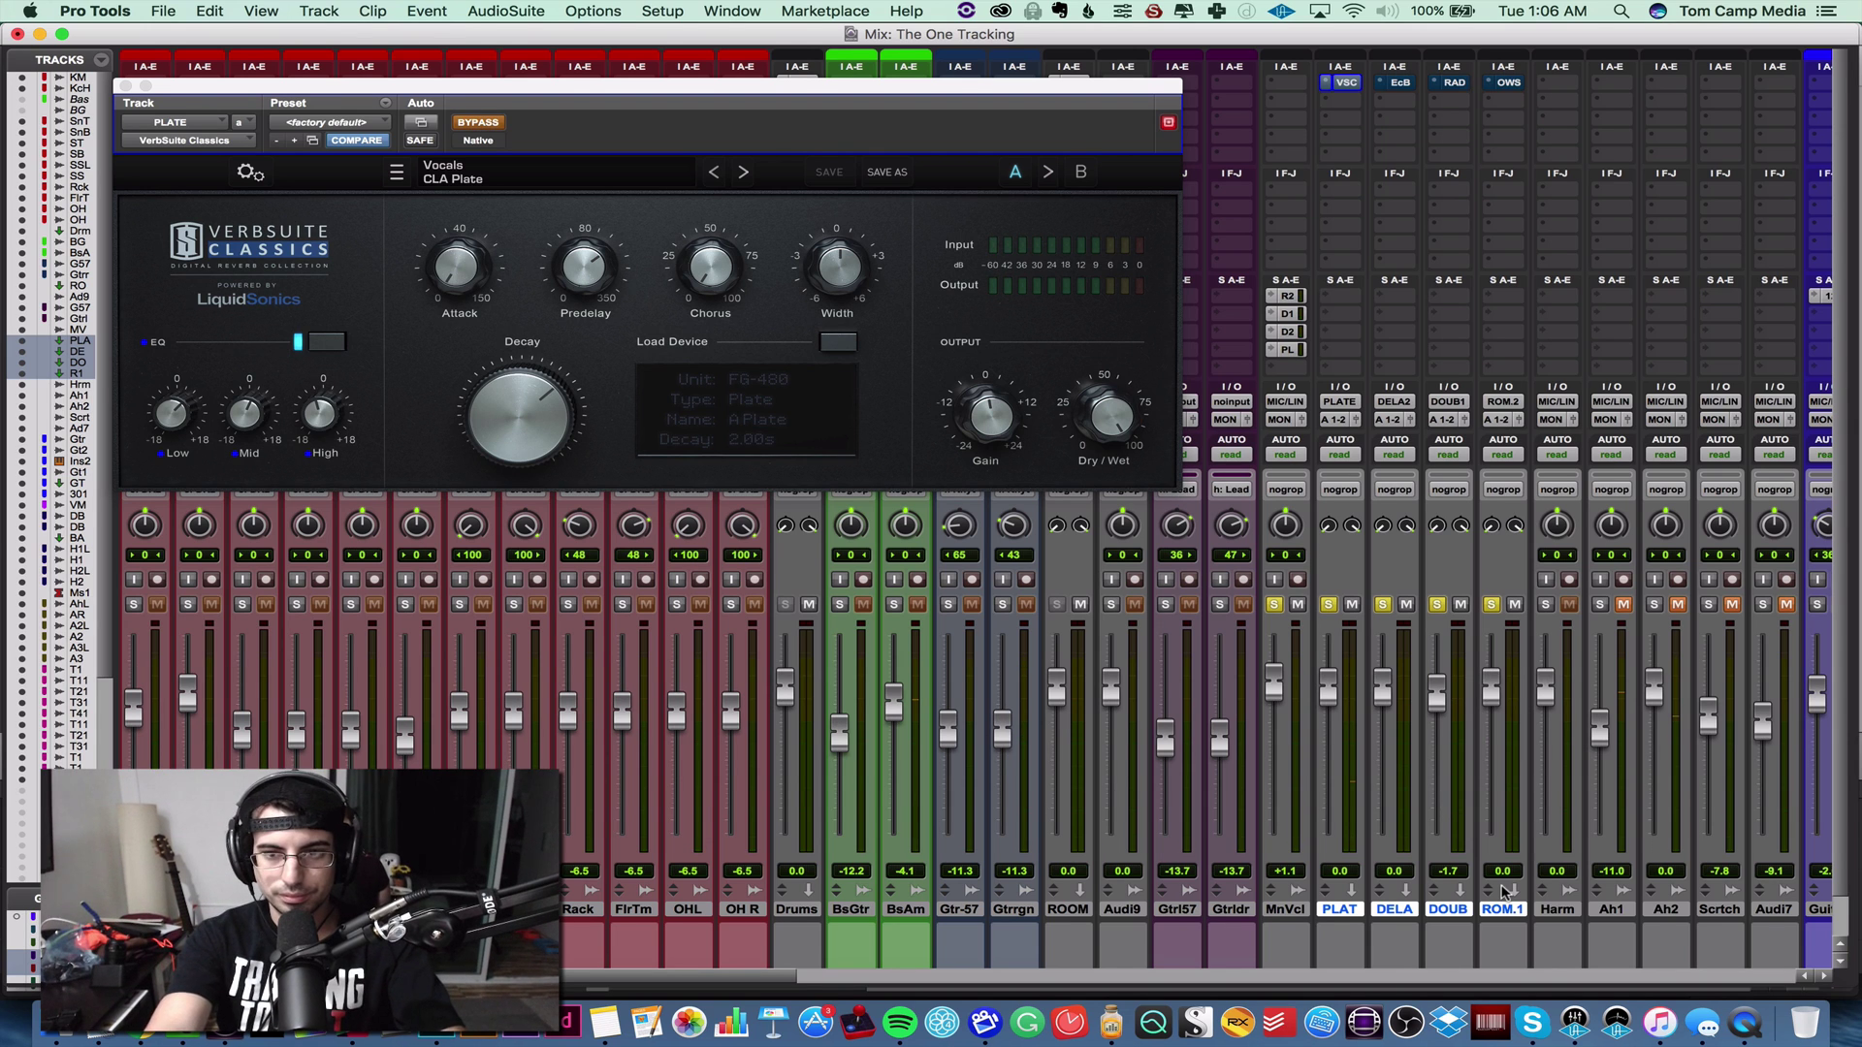
left_click(1561, 911)
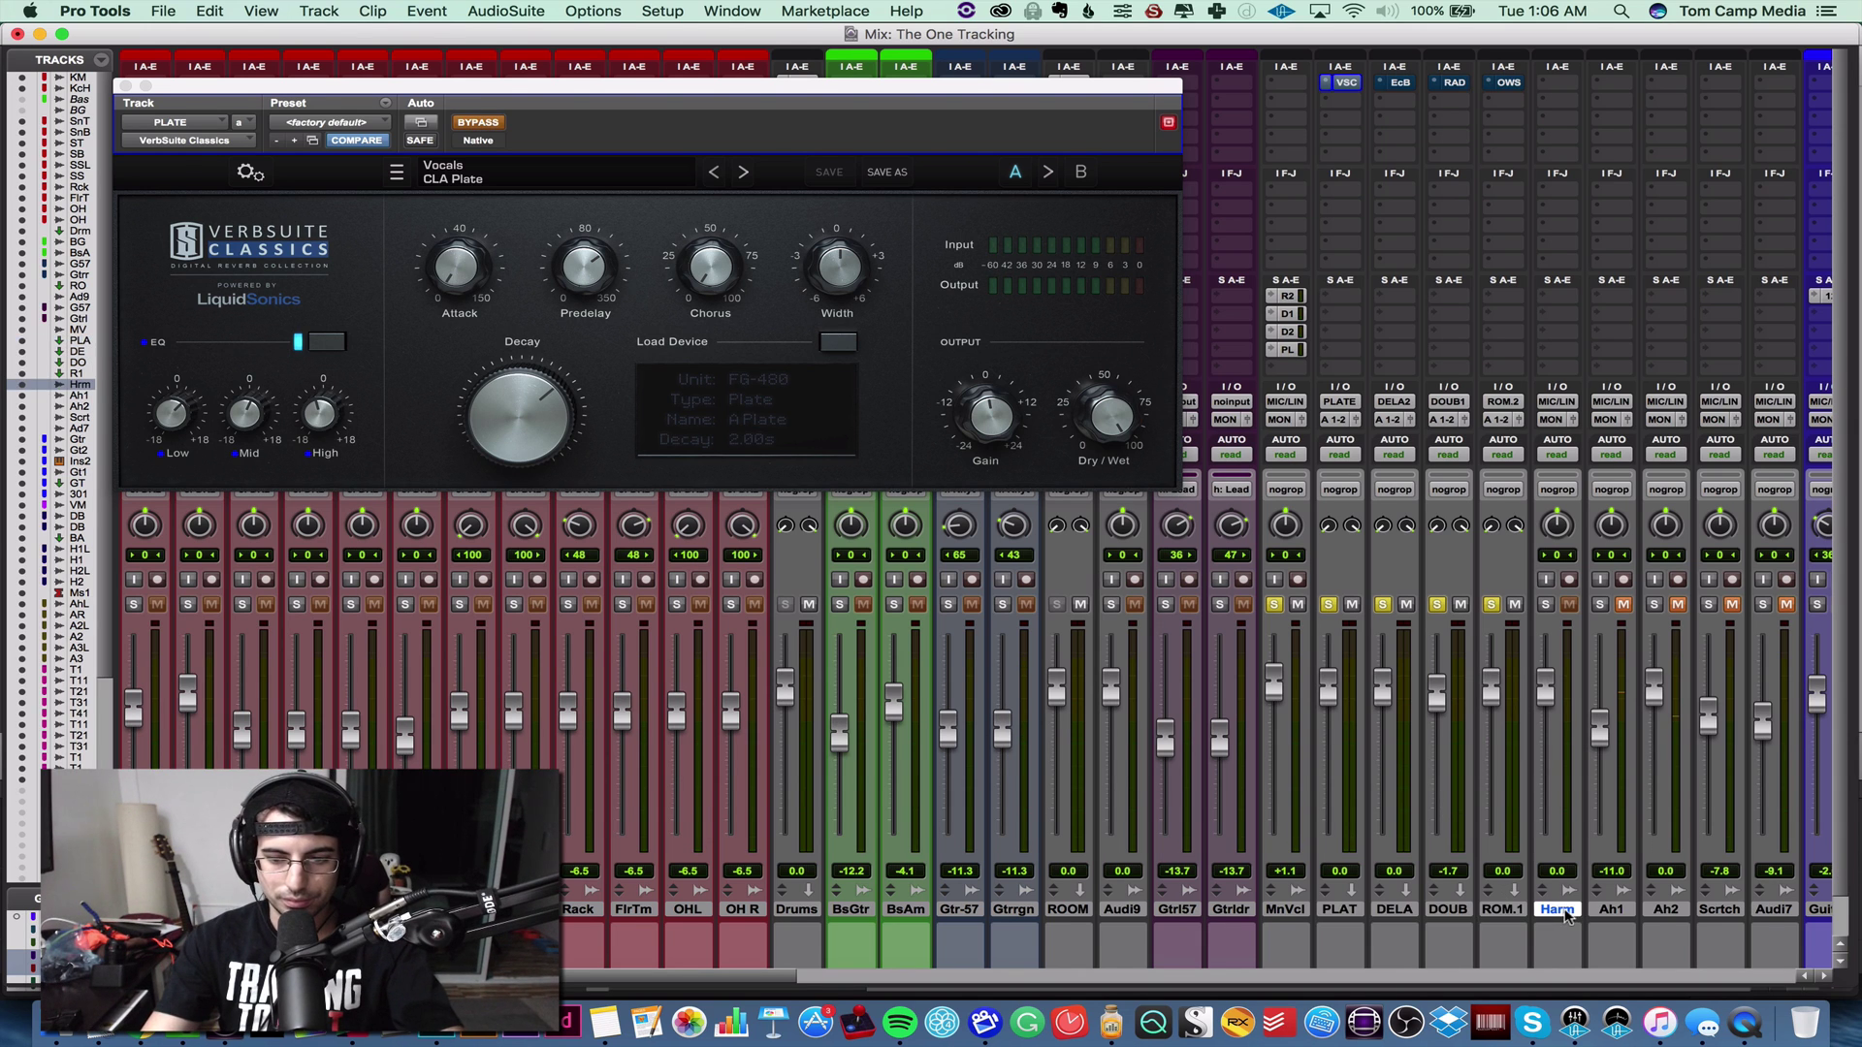
left_click(1502, 909)
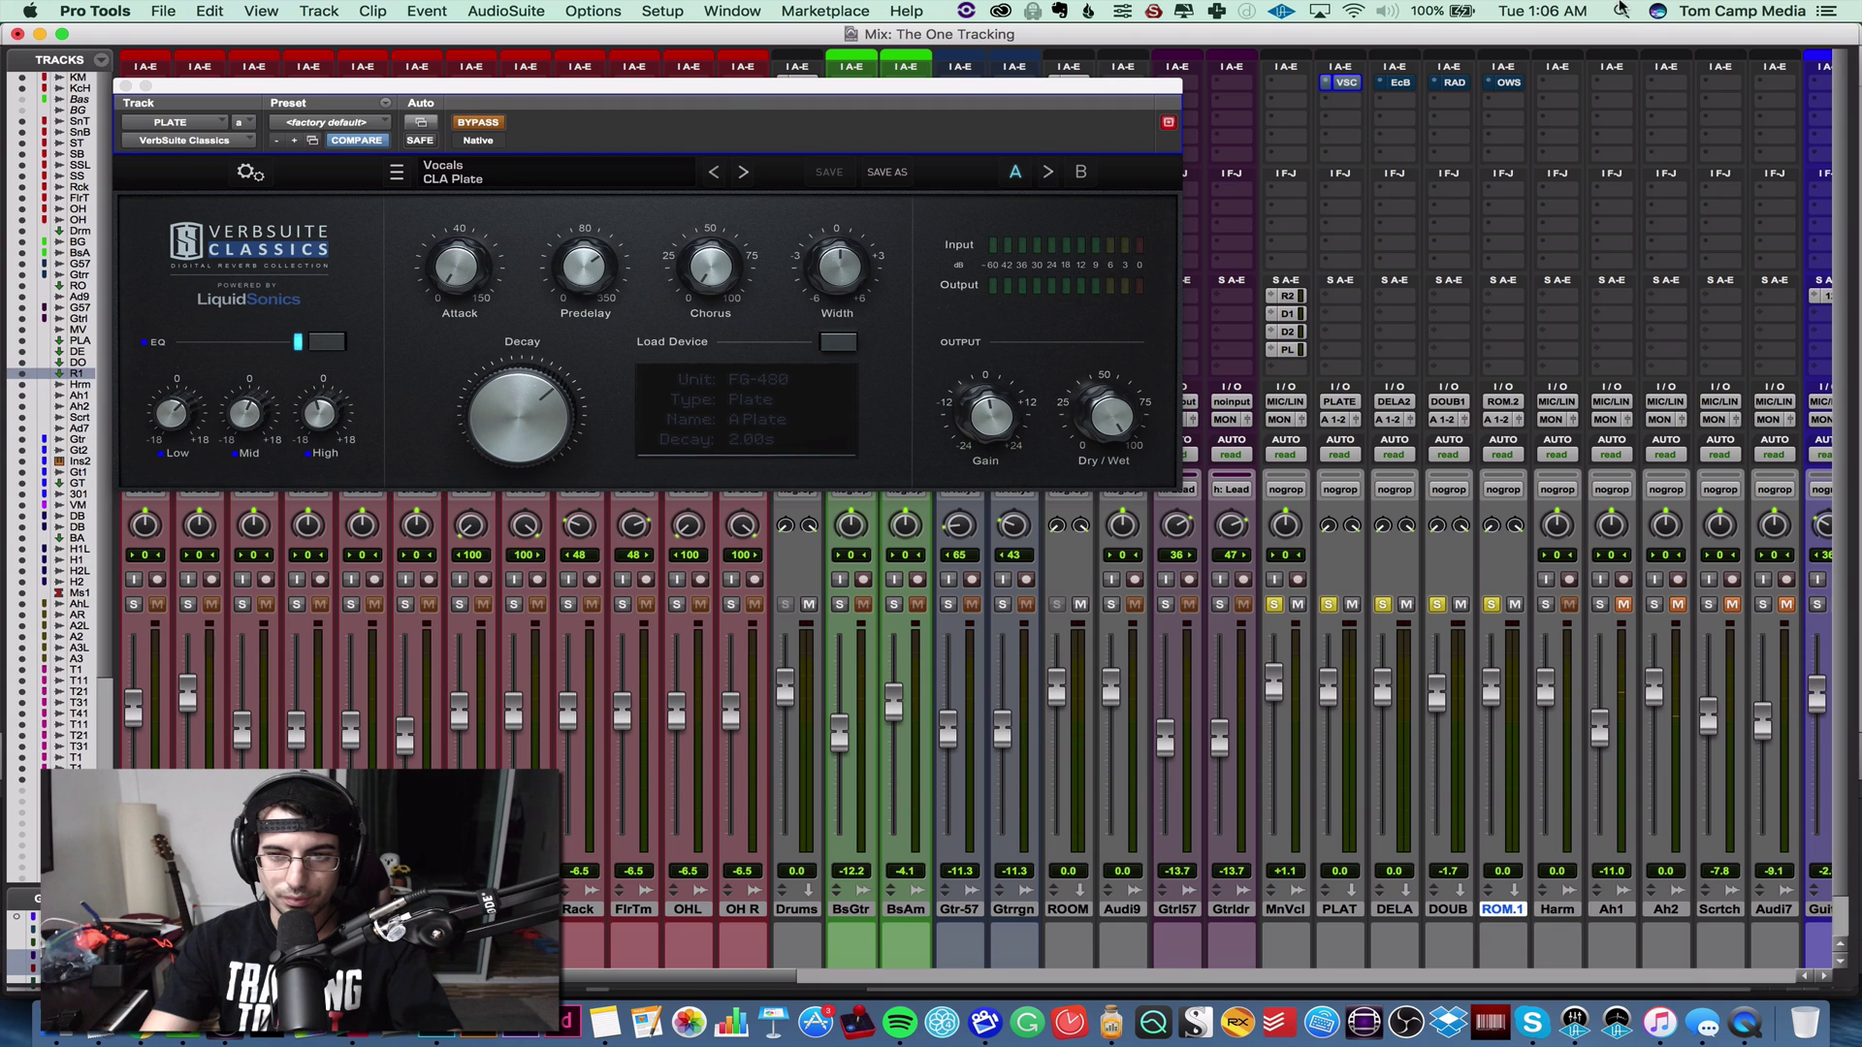
left_click(1508, 84)
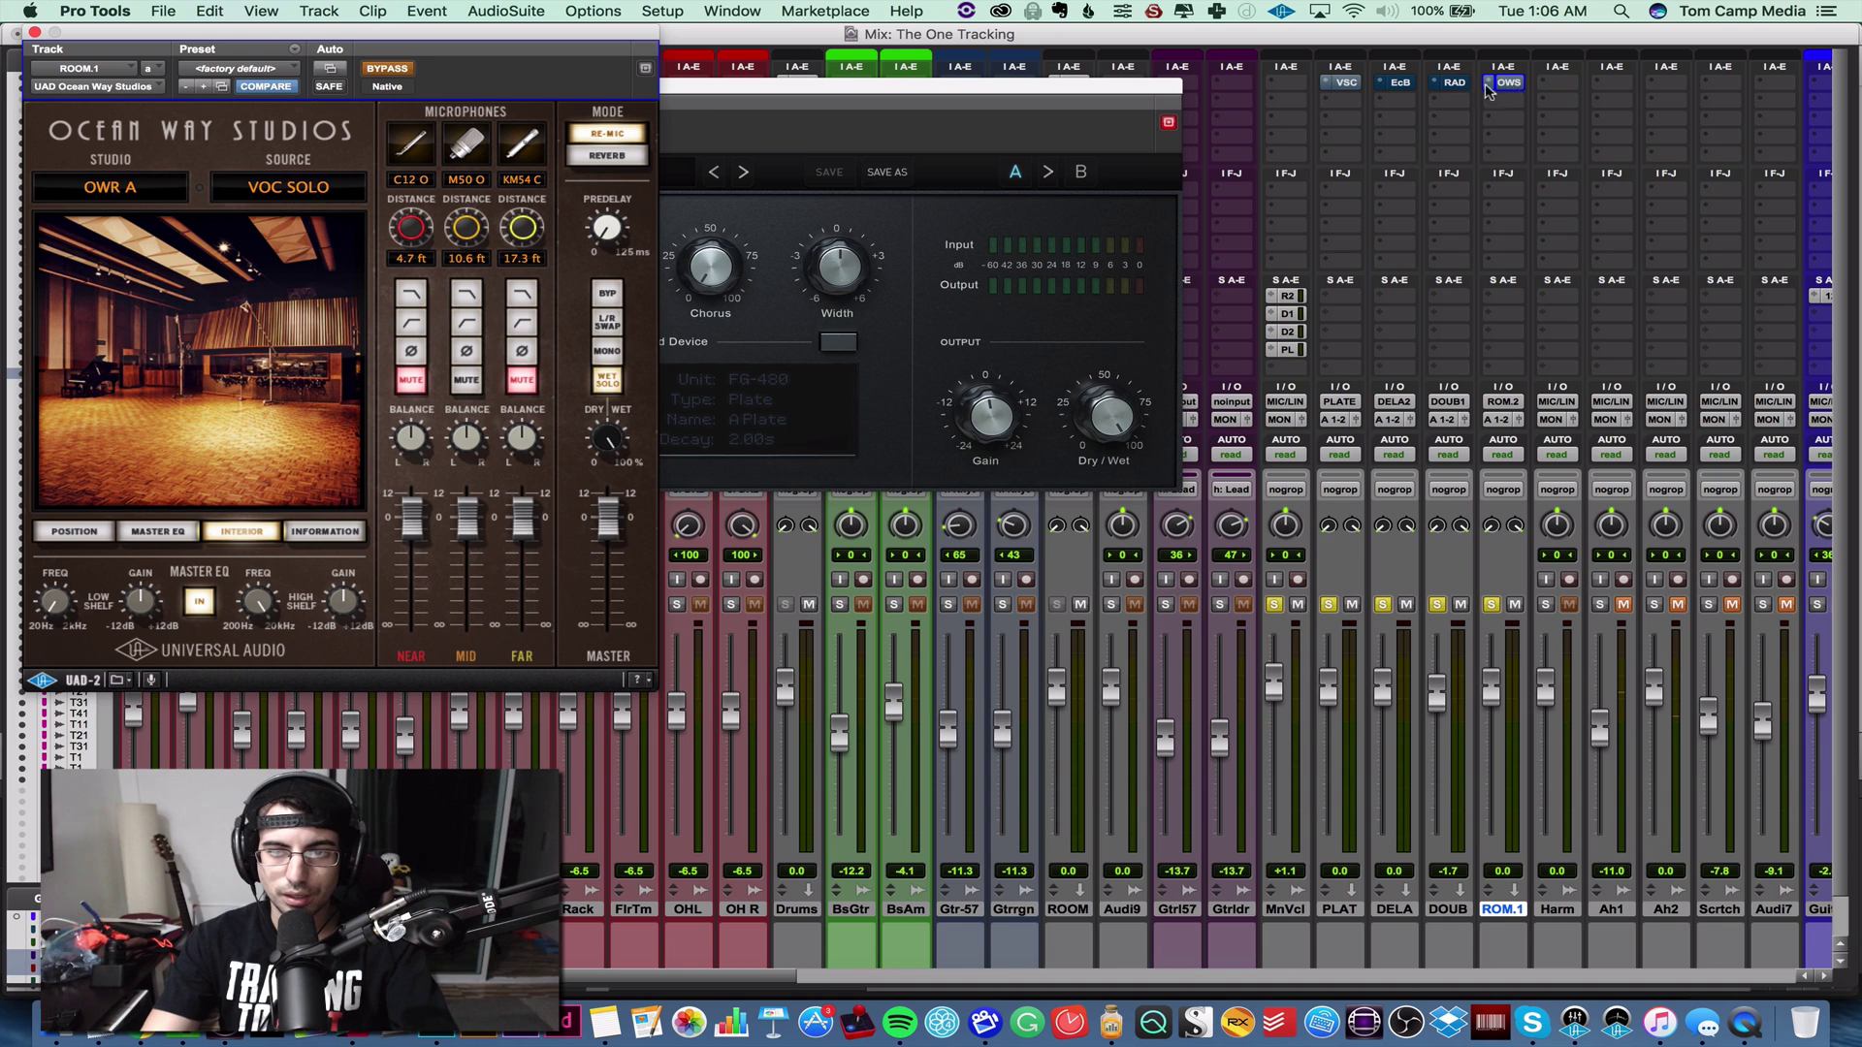
left_click(1344, 83)
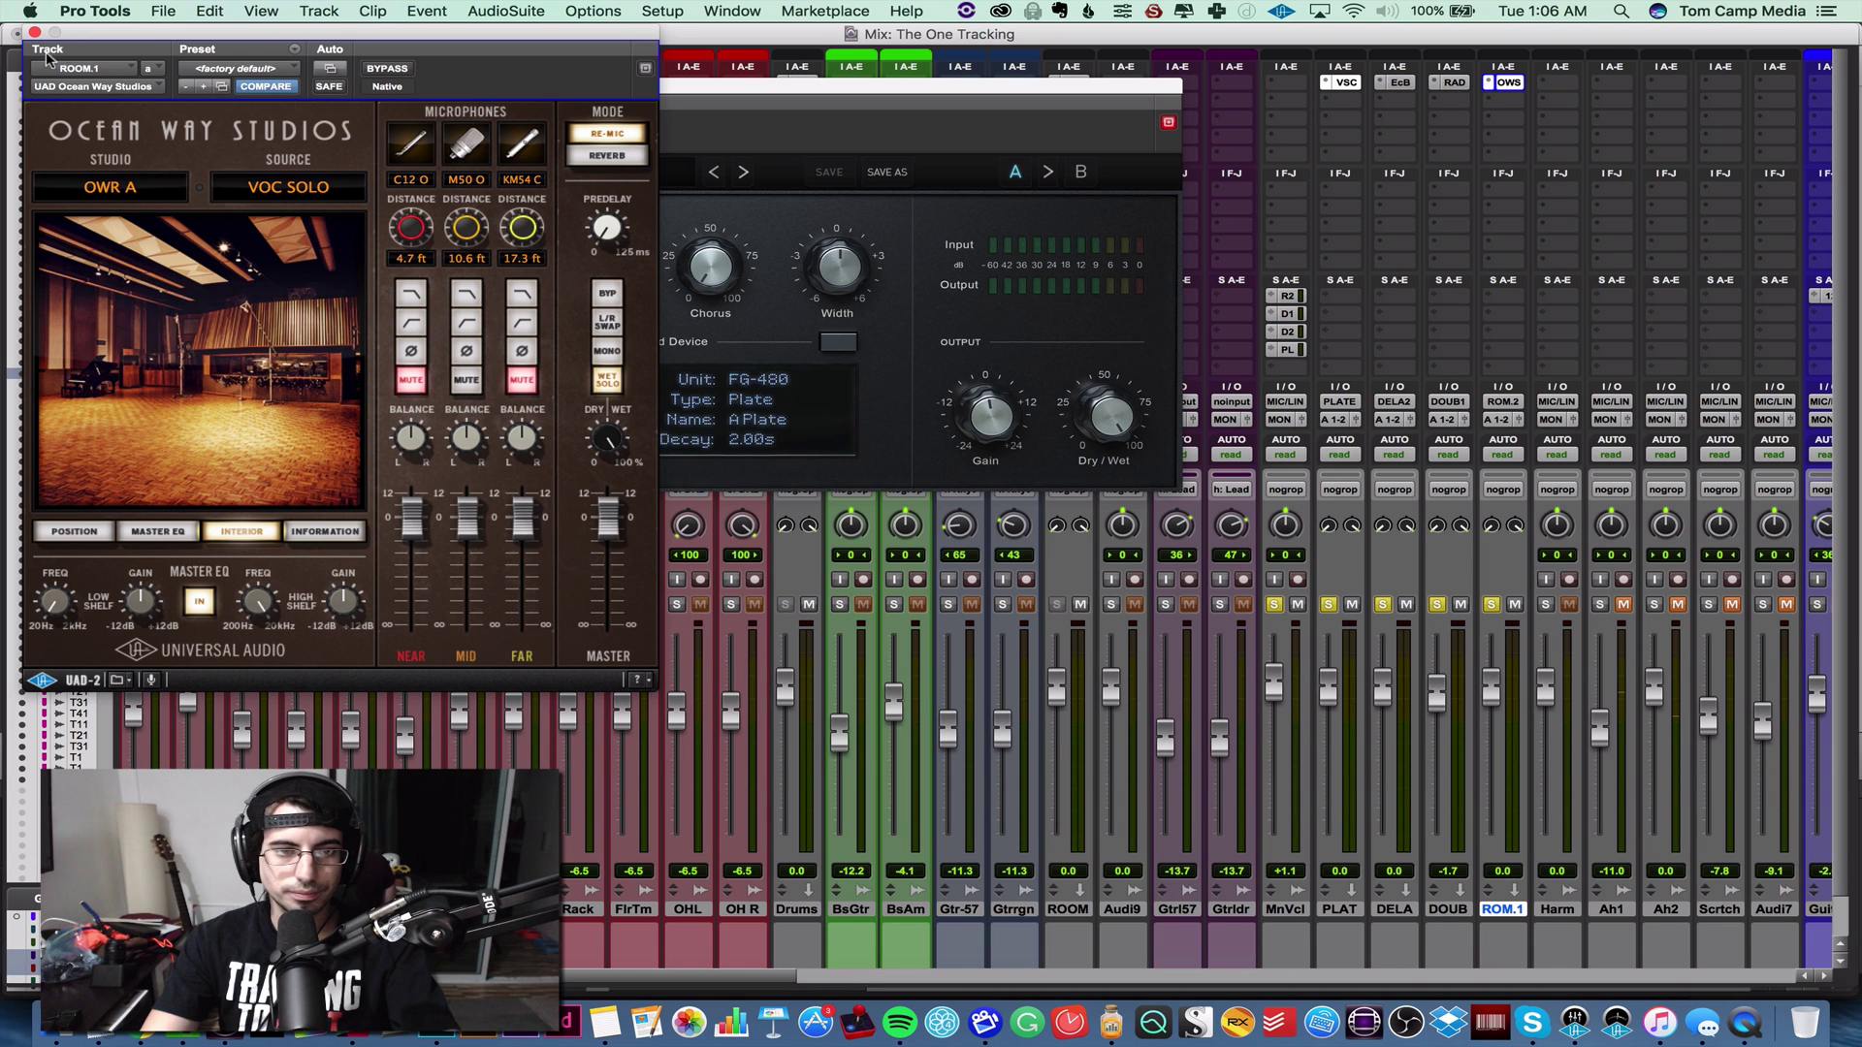
- Close the open plug-in windows and compare the vocal with its effect auxes muted and unmuted during playback
left_click(35, 32)
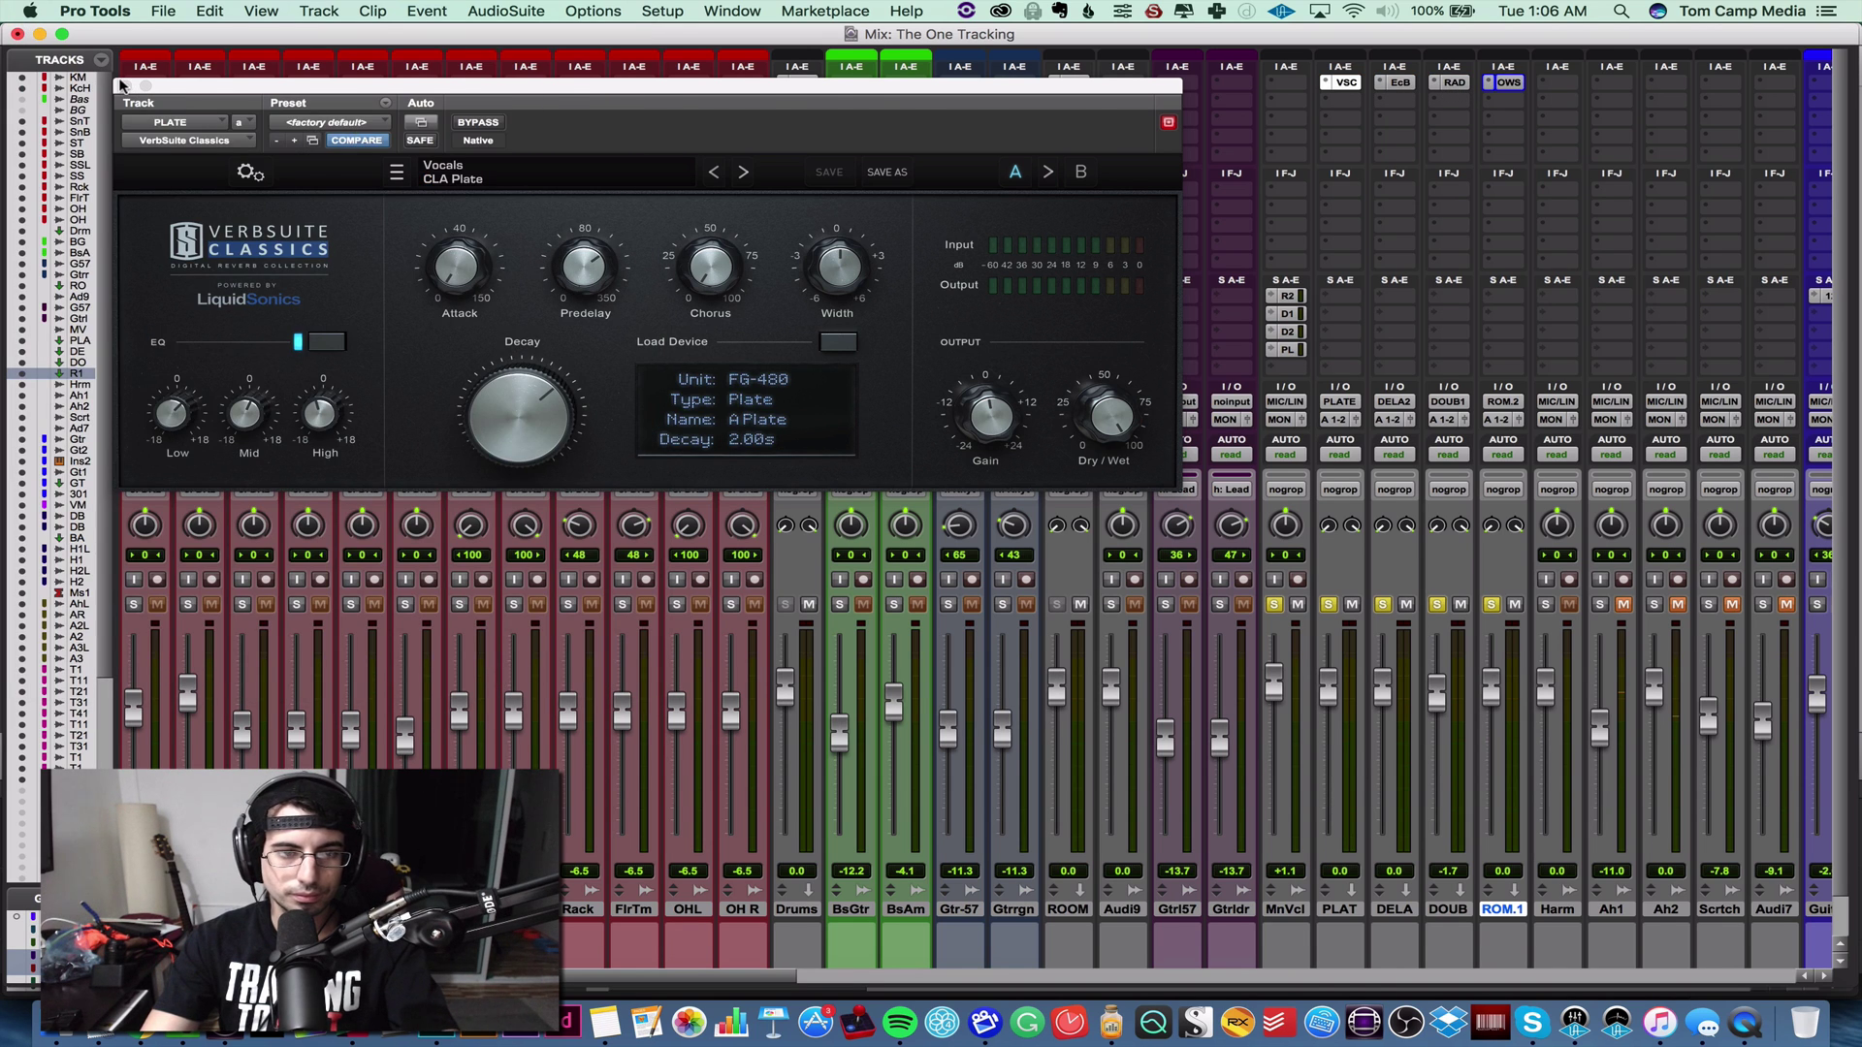
left_click(125, 86)
left_click(1406, 604)
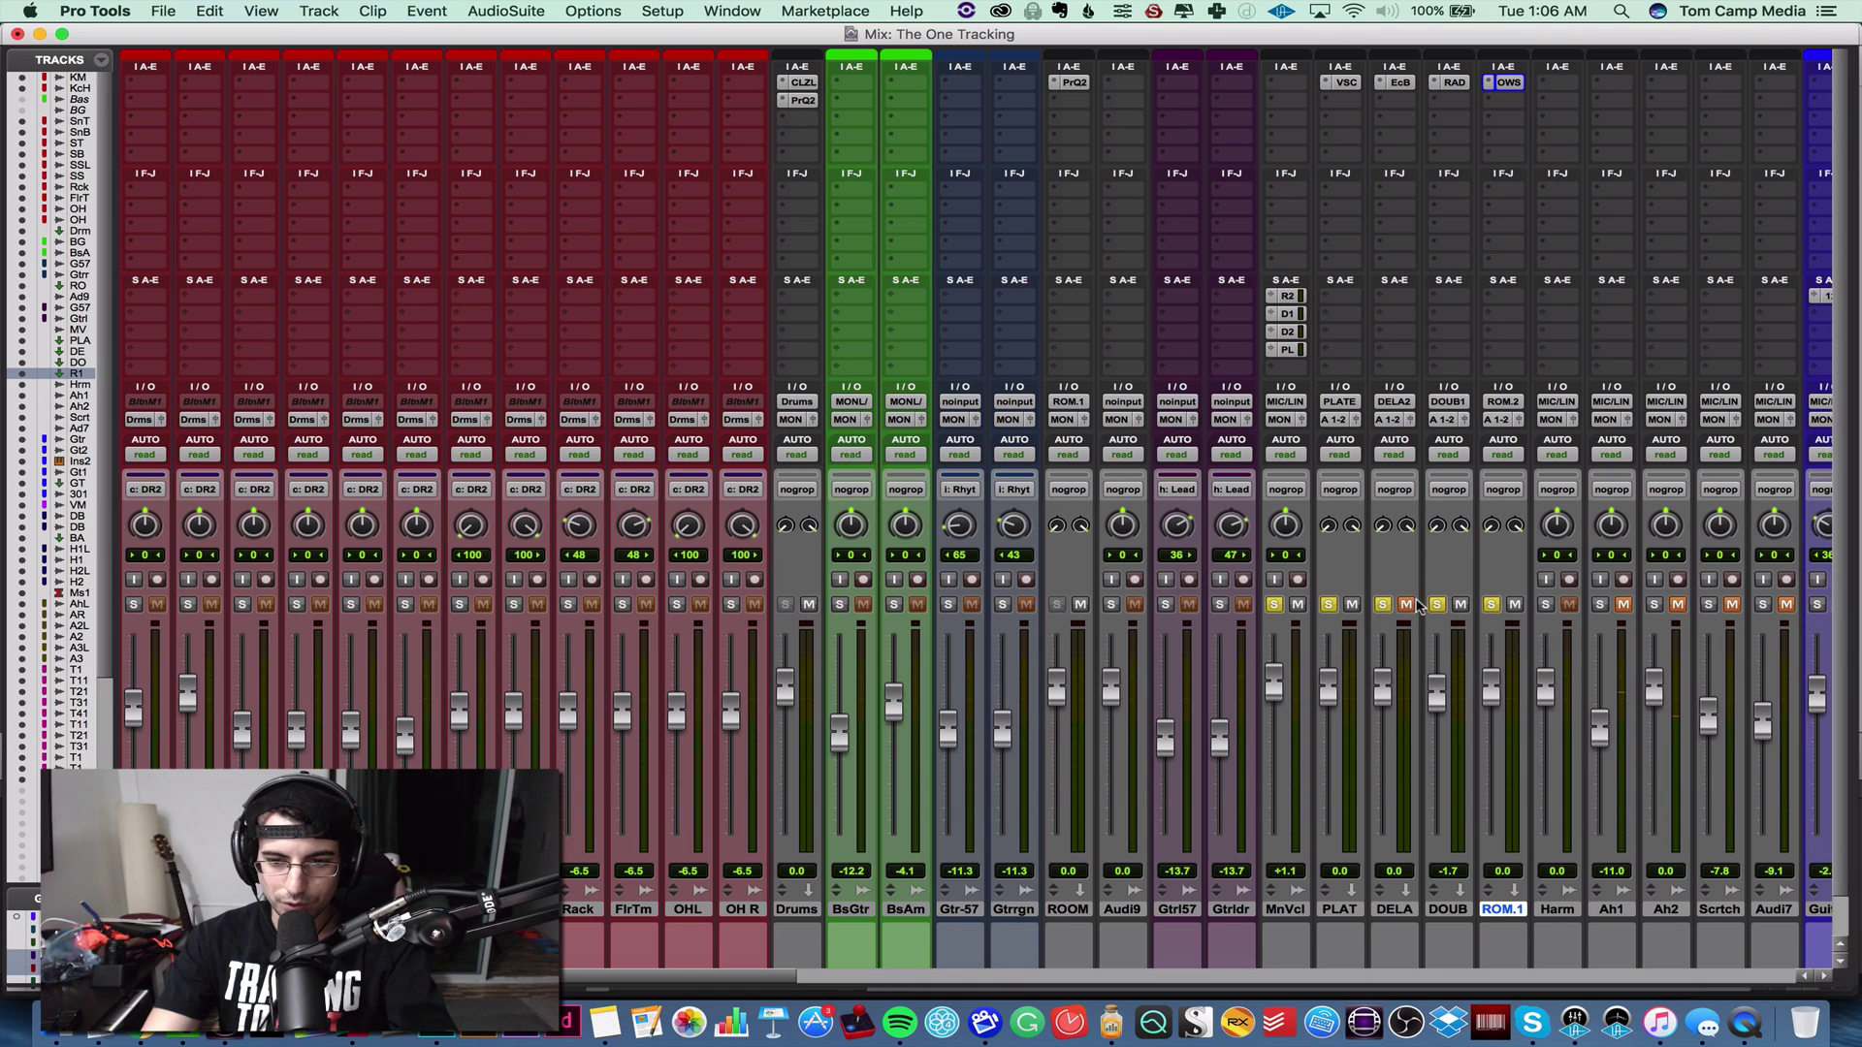
left_click(1460, 604)
left_click(1515, 604)
key("space")
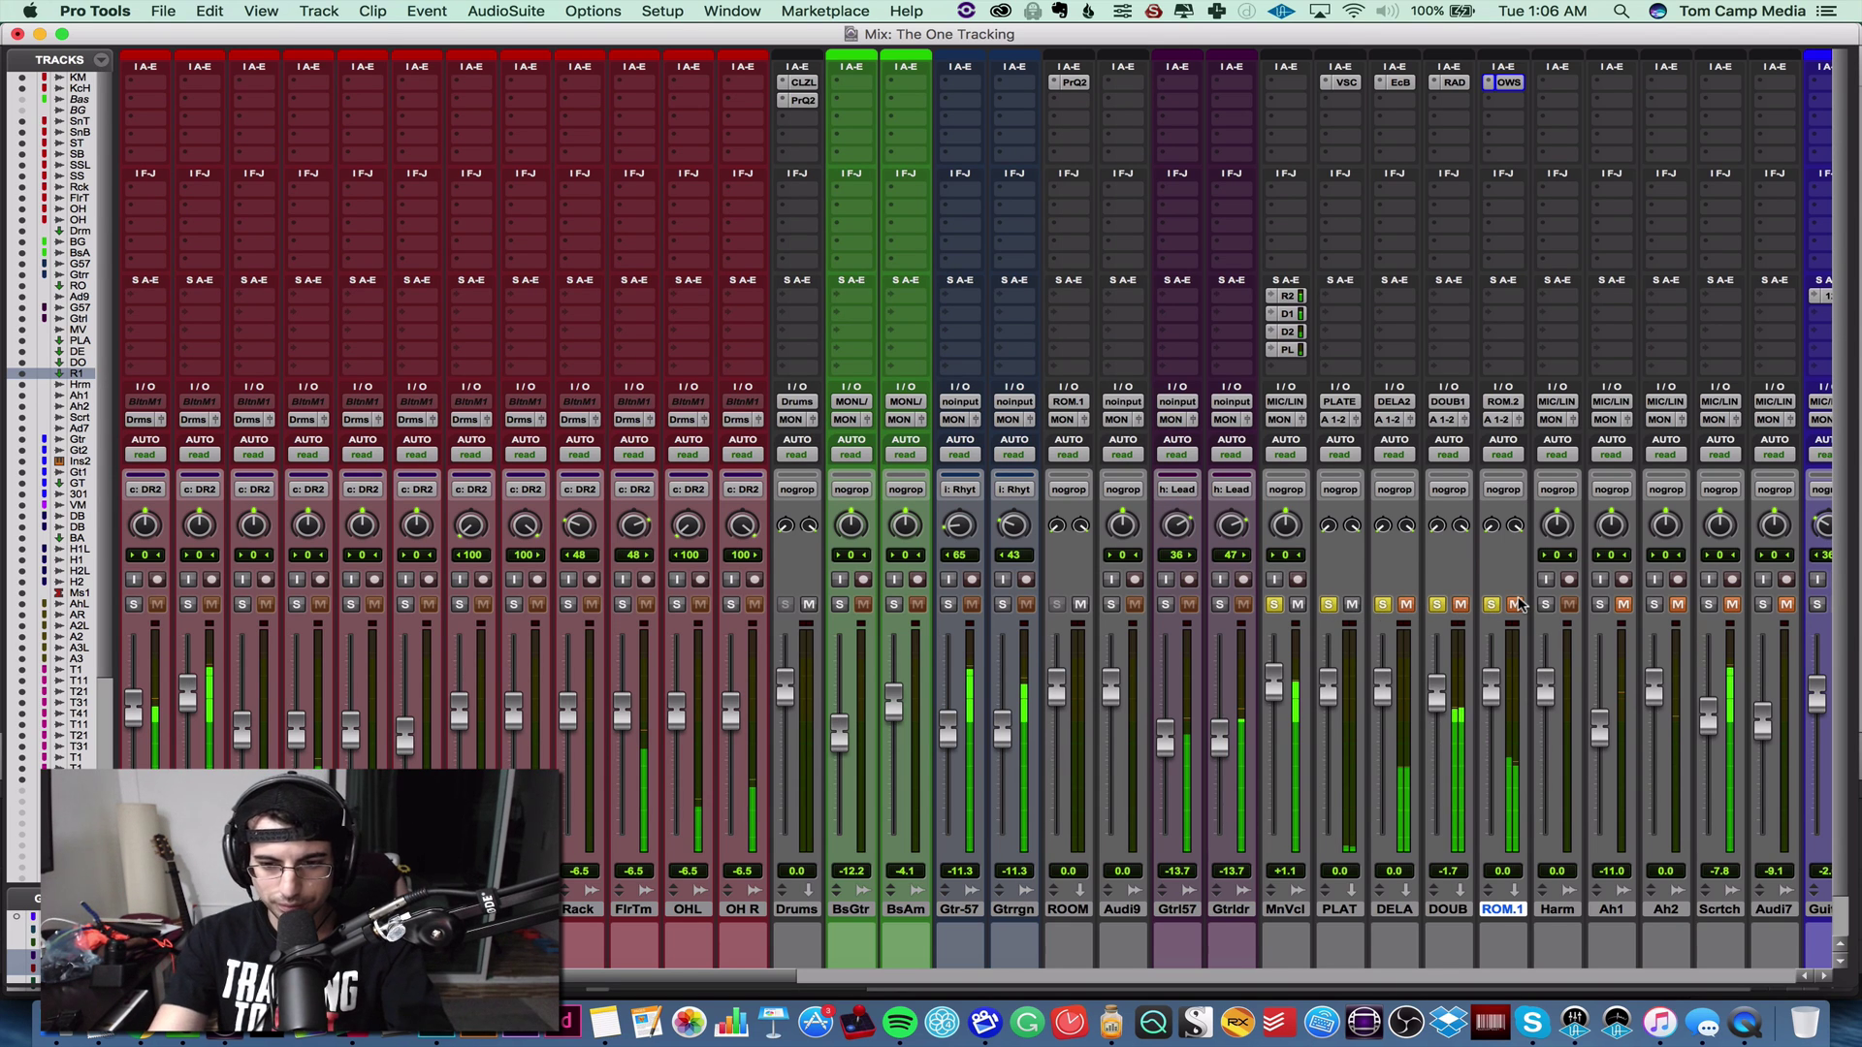
left_click(1459, 604)
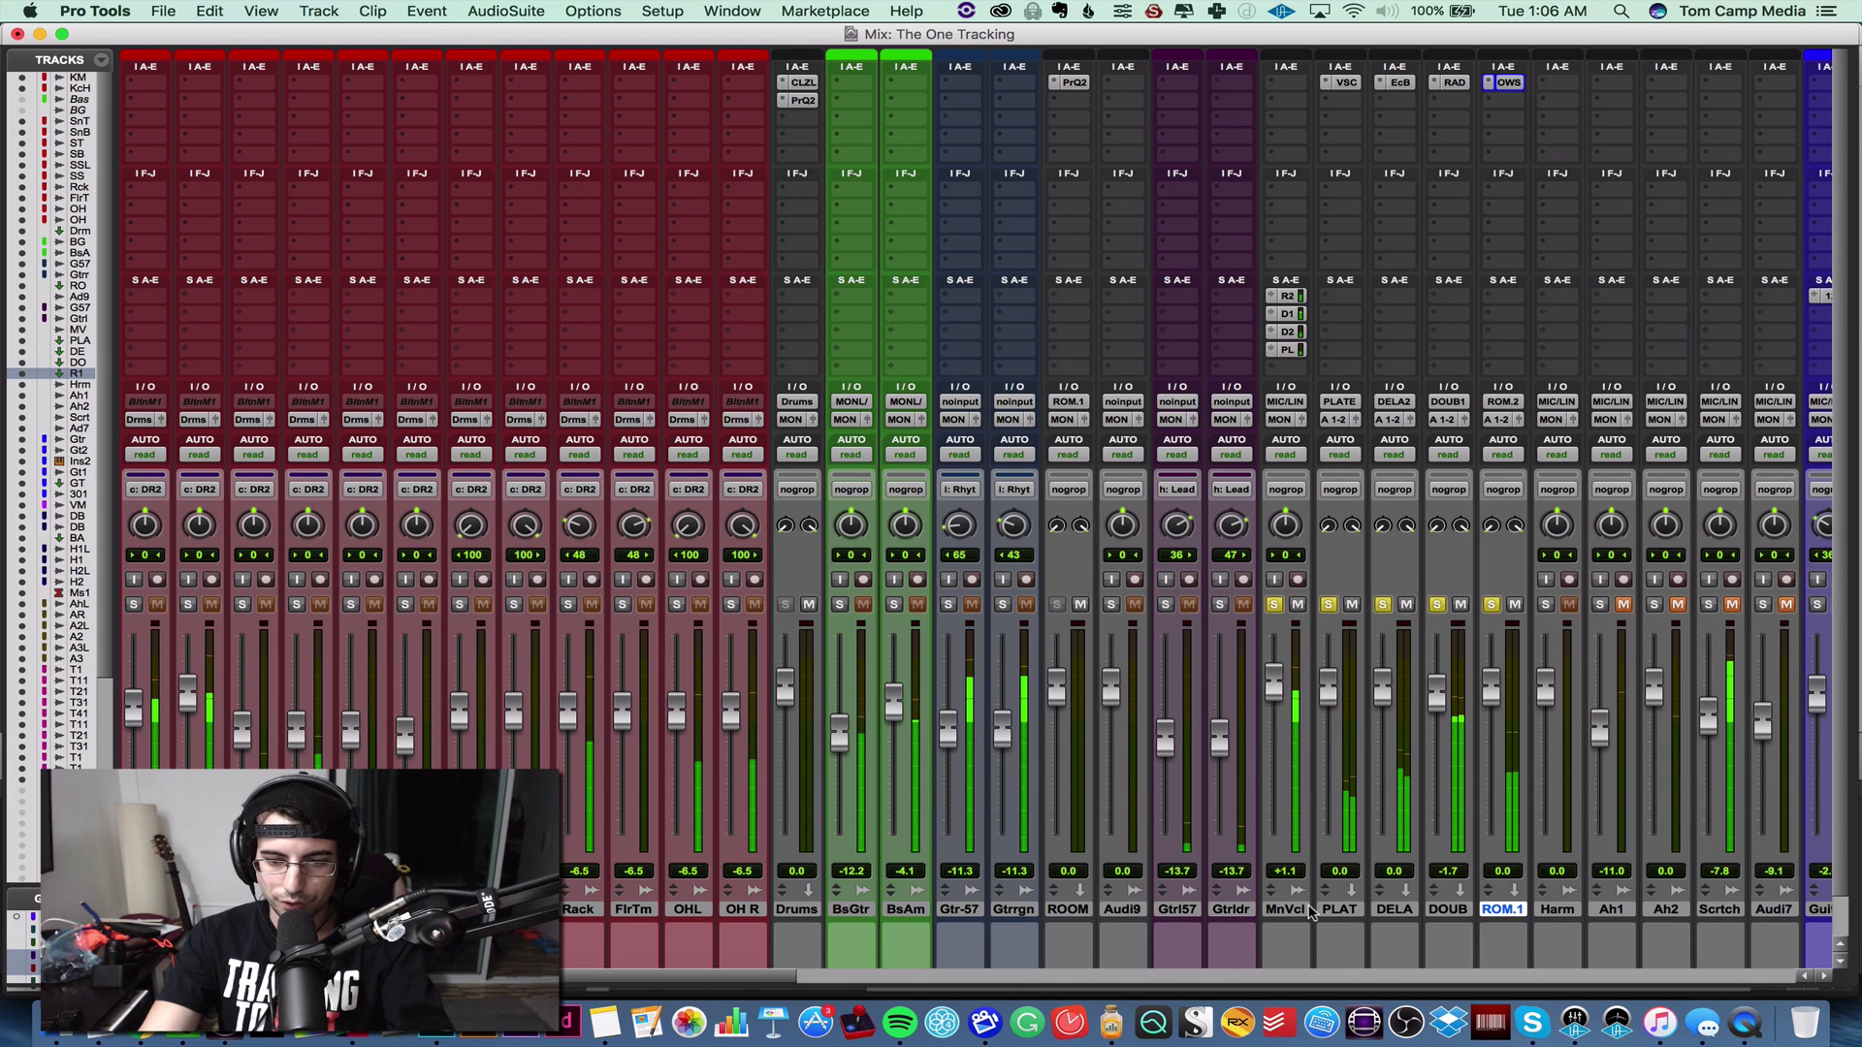
- Group the PLATE, DELAY, DOUBLE and ROOM.1 aux tracks under the name Aux
left_click(1272, 909, "shift")
left_click(1347, 911, "shift")
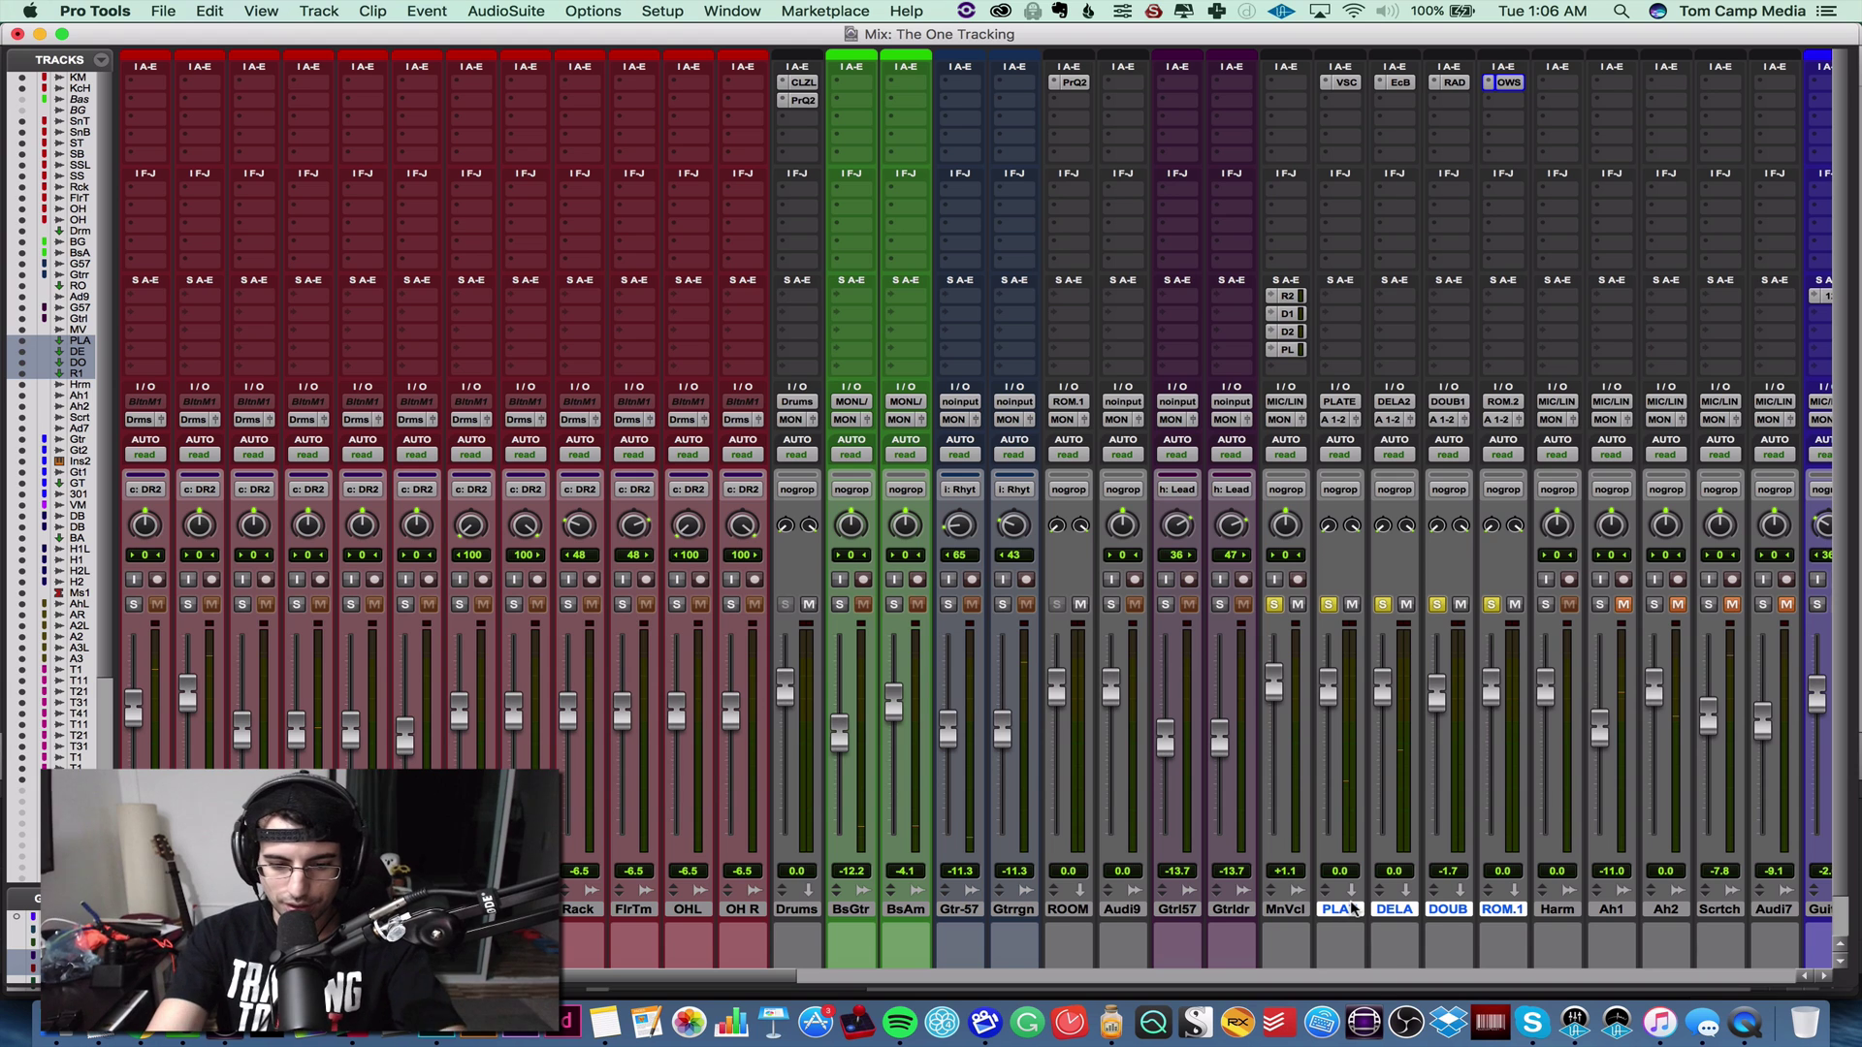
key("Return")
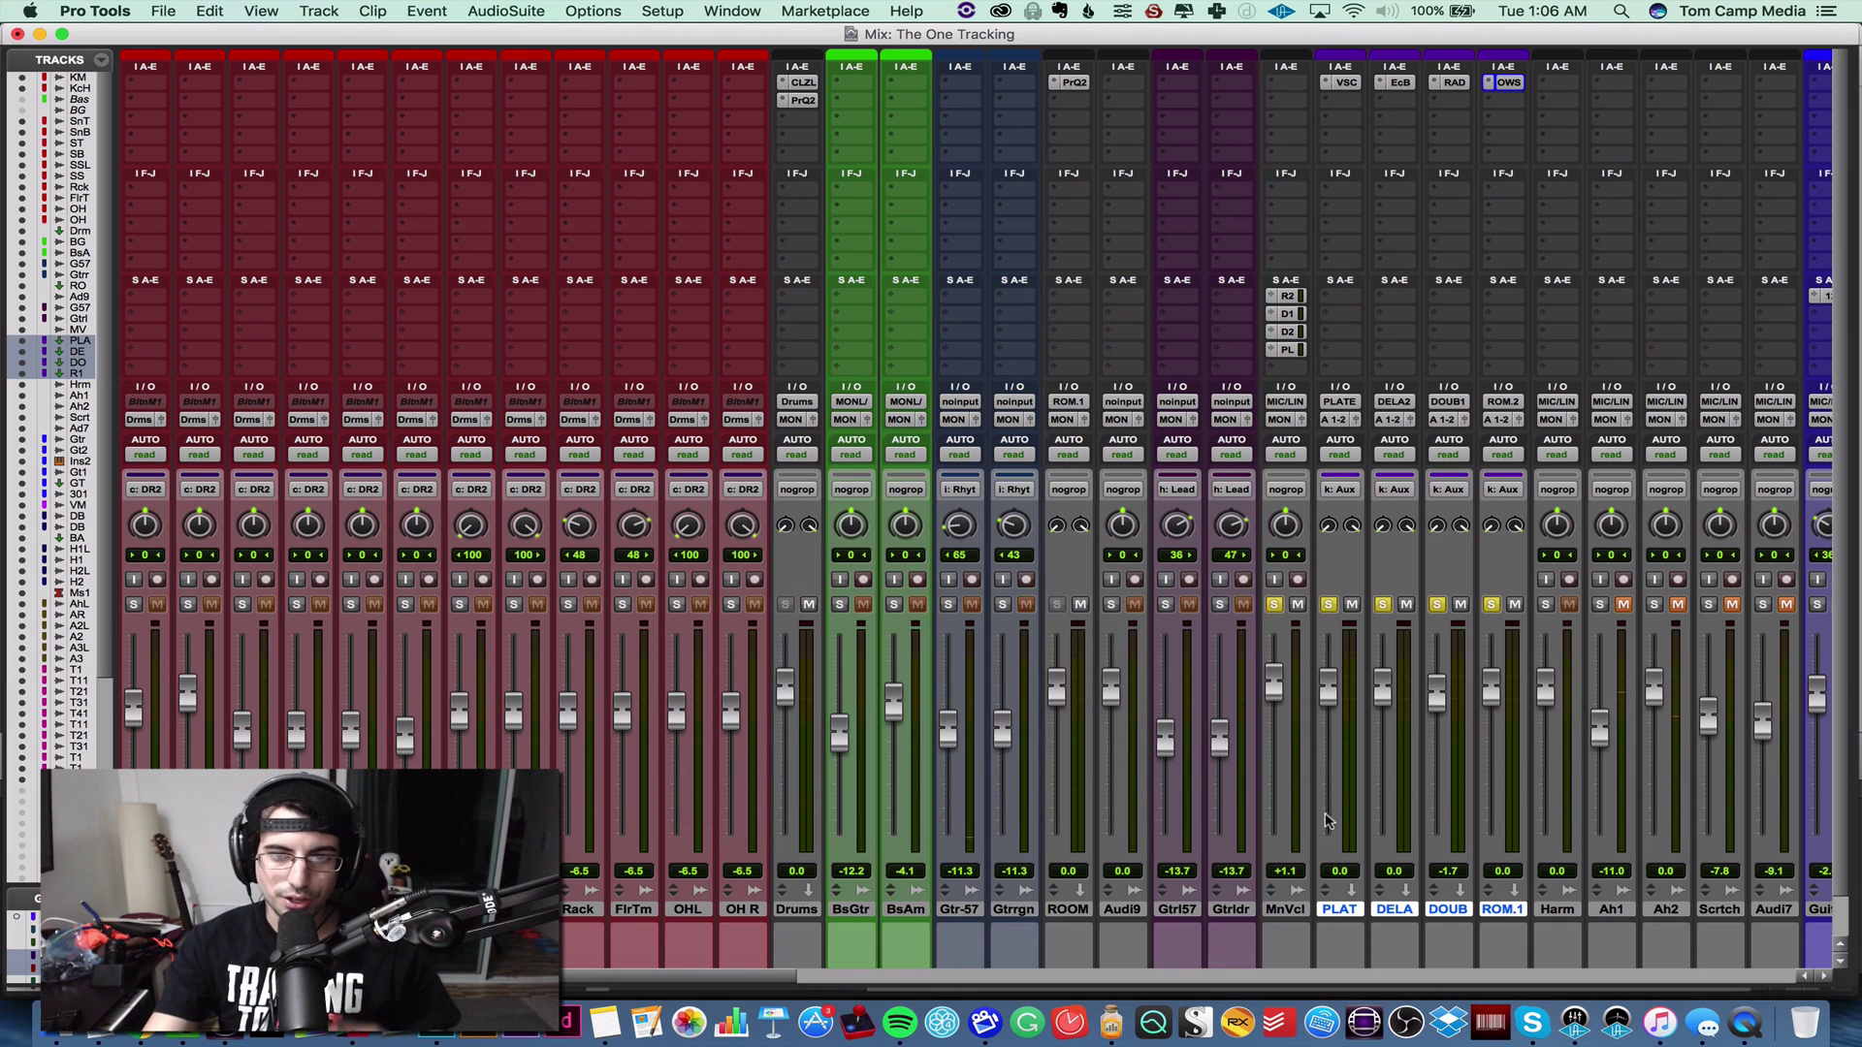
left_click(1293, 368)
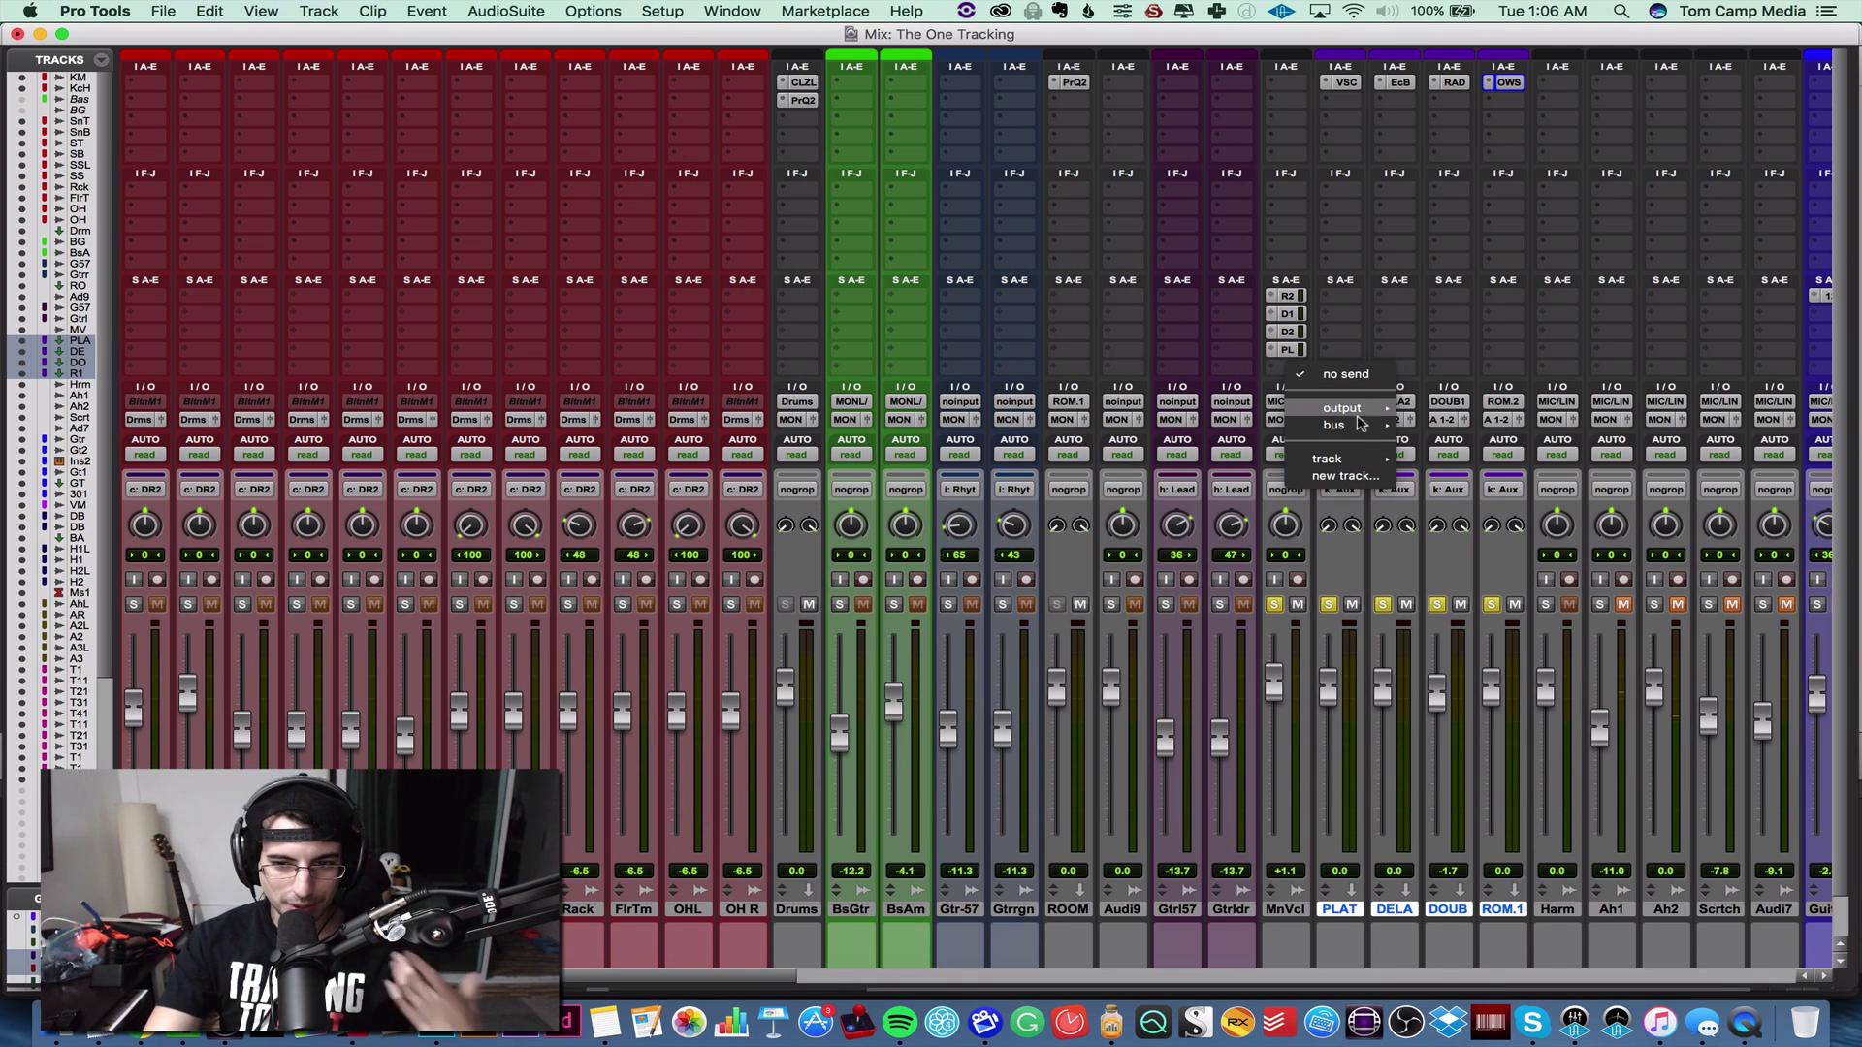
mouse_move(1374, 469)
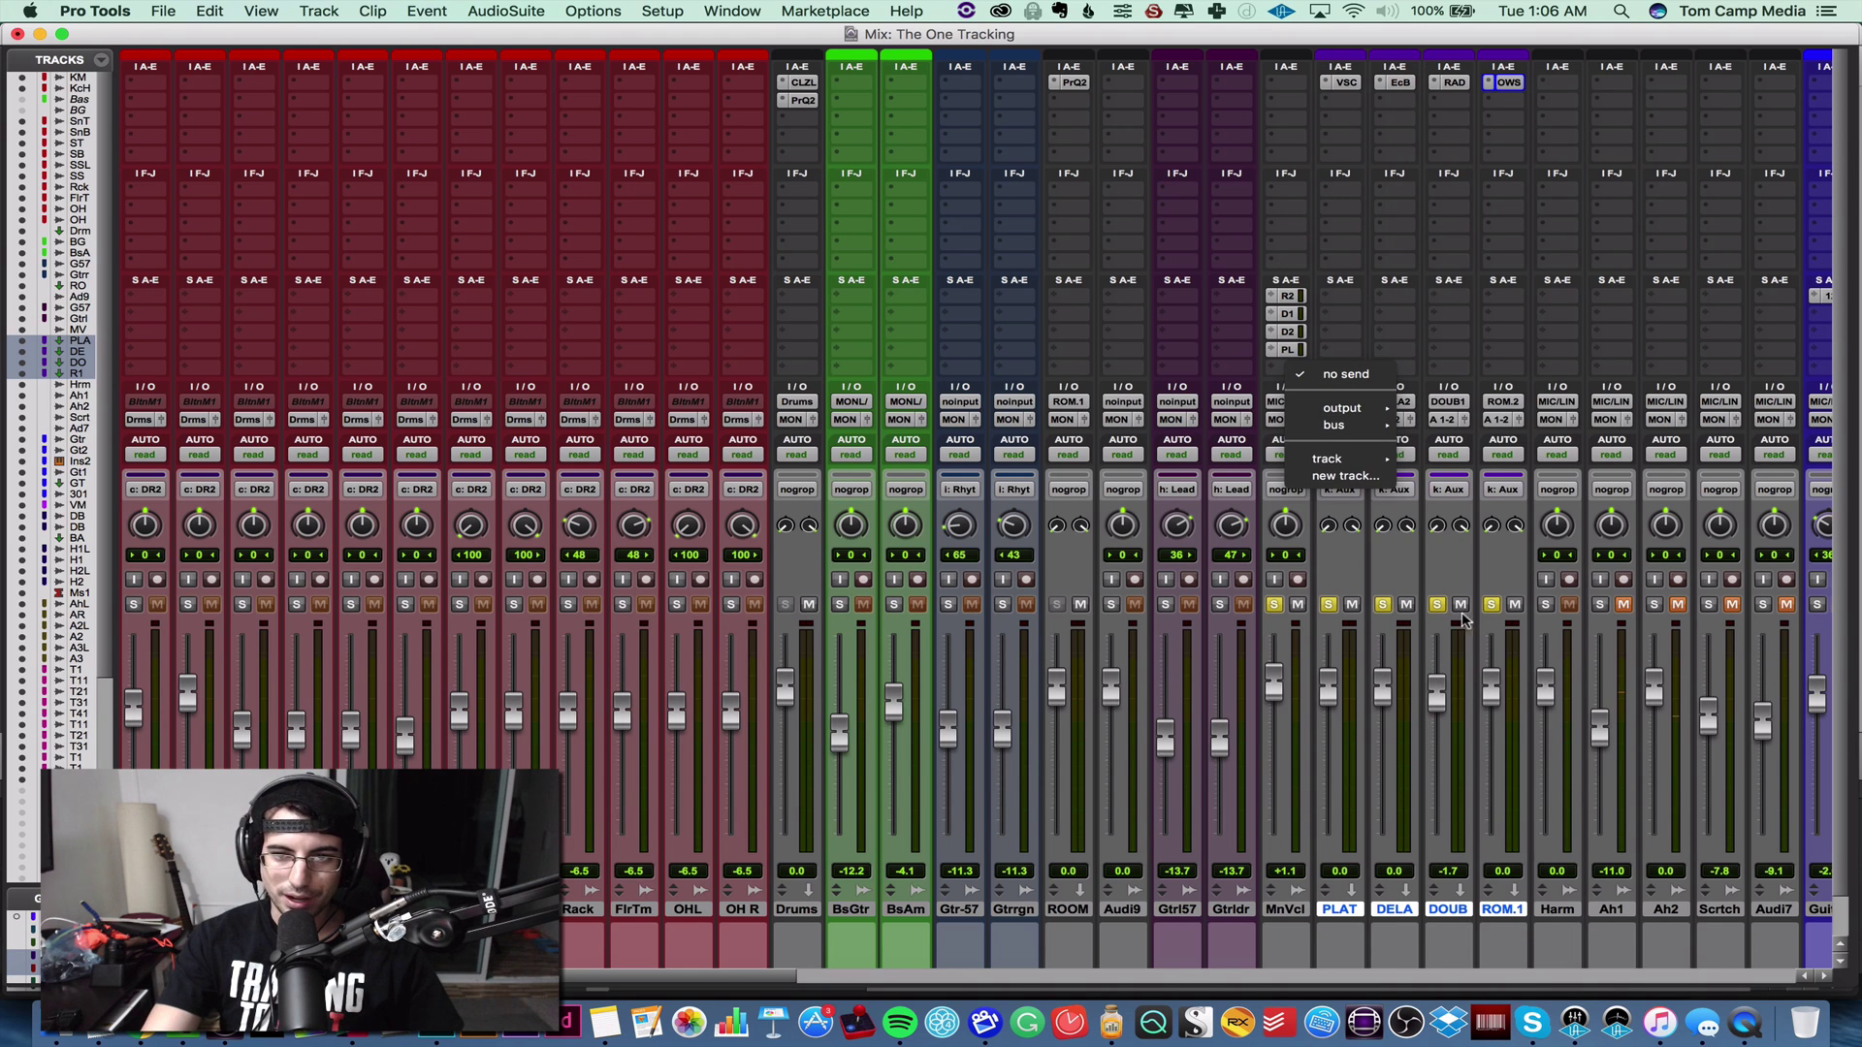
left_click(1348, 907)
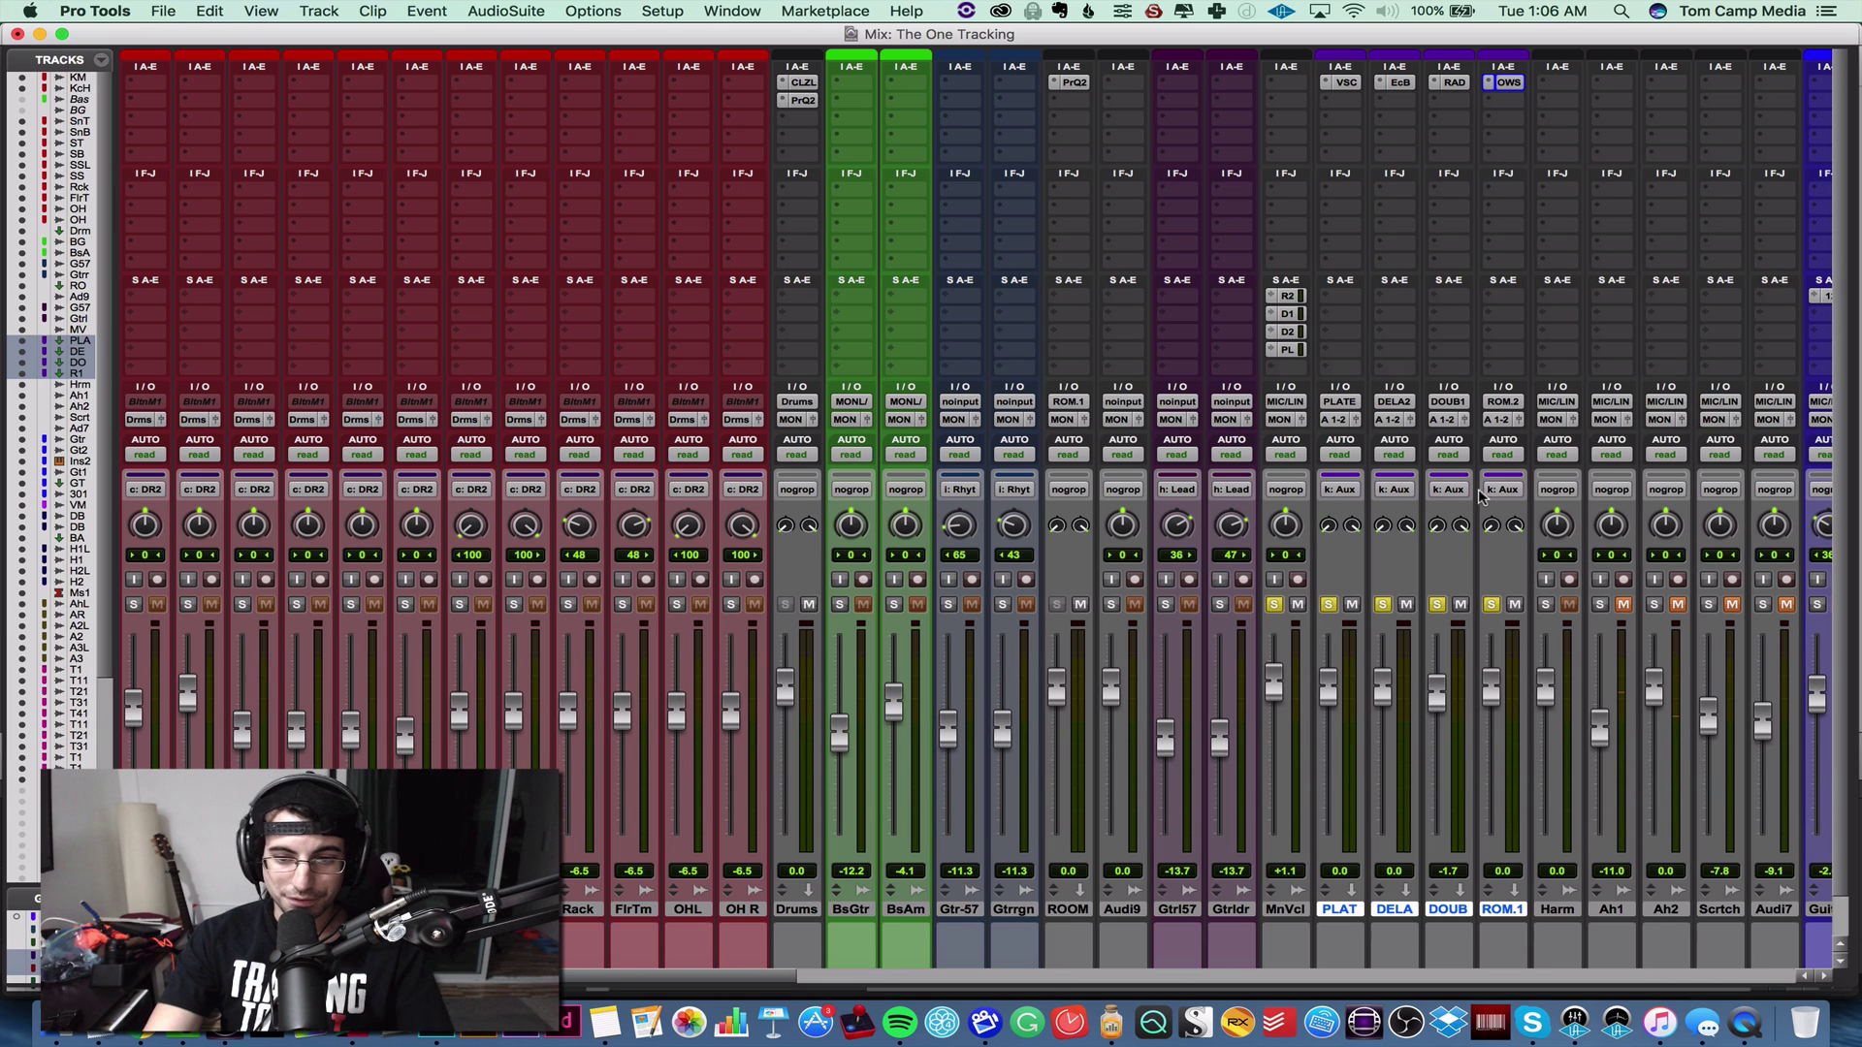
- Toggle mutes on the ROOM.1 and DOUBLE auxes during playback and lower the DOUBLE fader to -5.7 dB
left_click(1519, 607)
key("space")
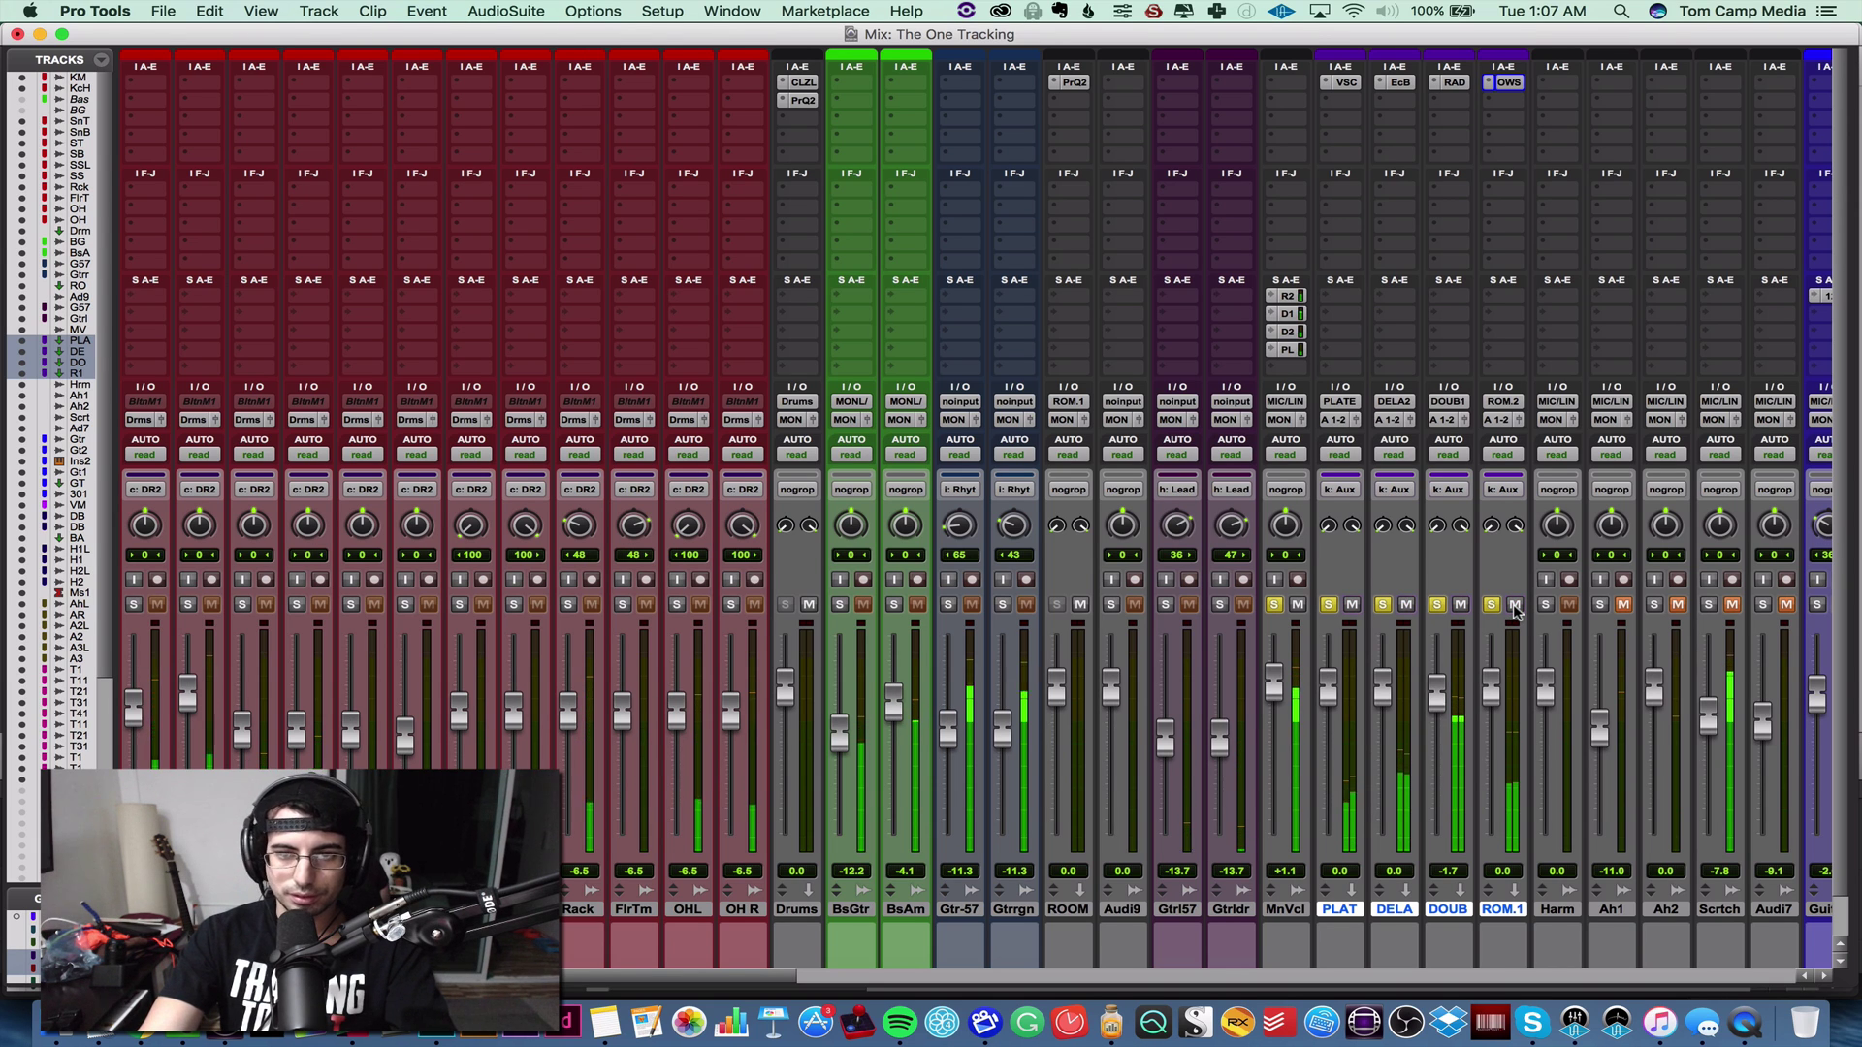
left_click(1460, 604)
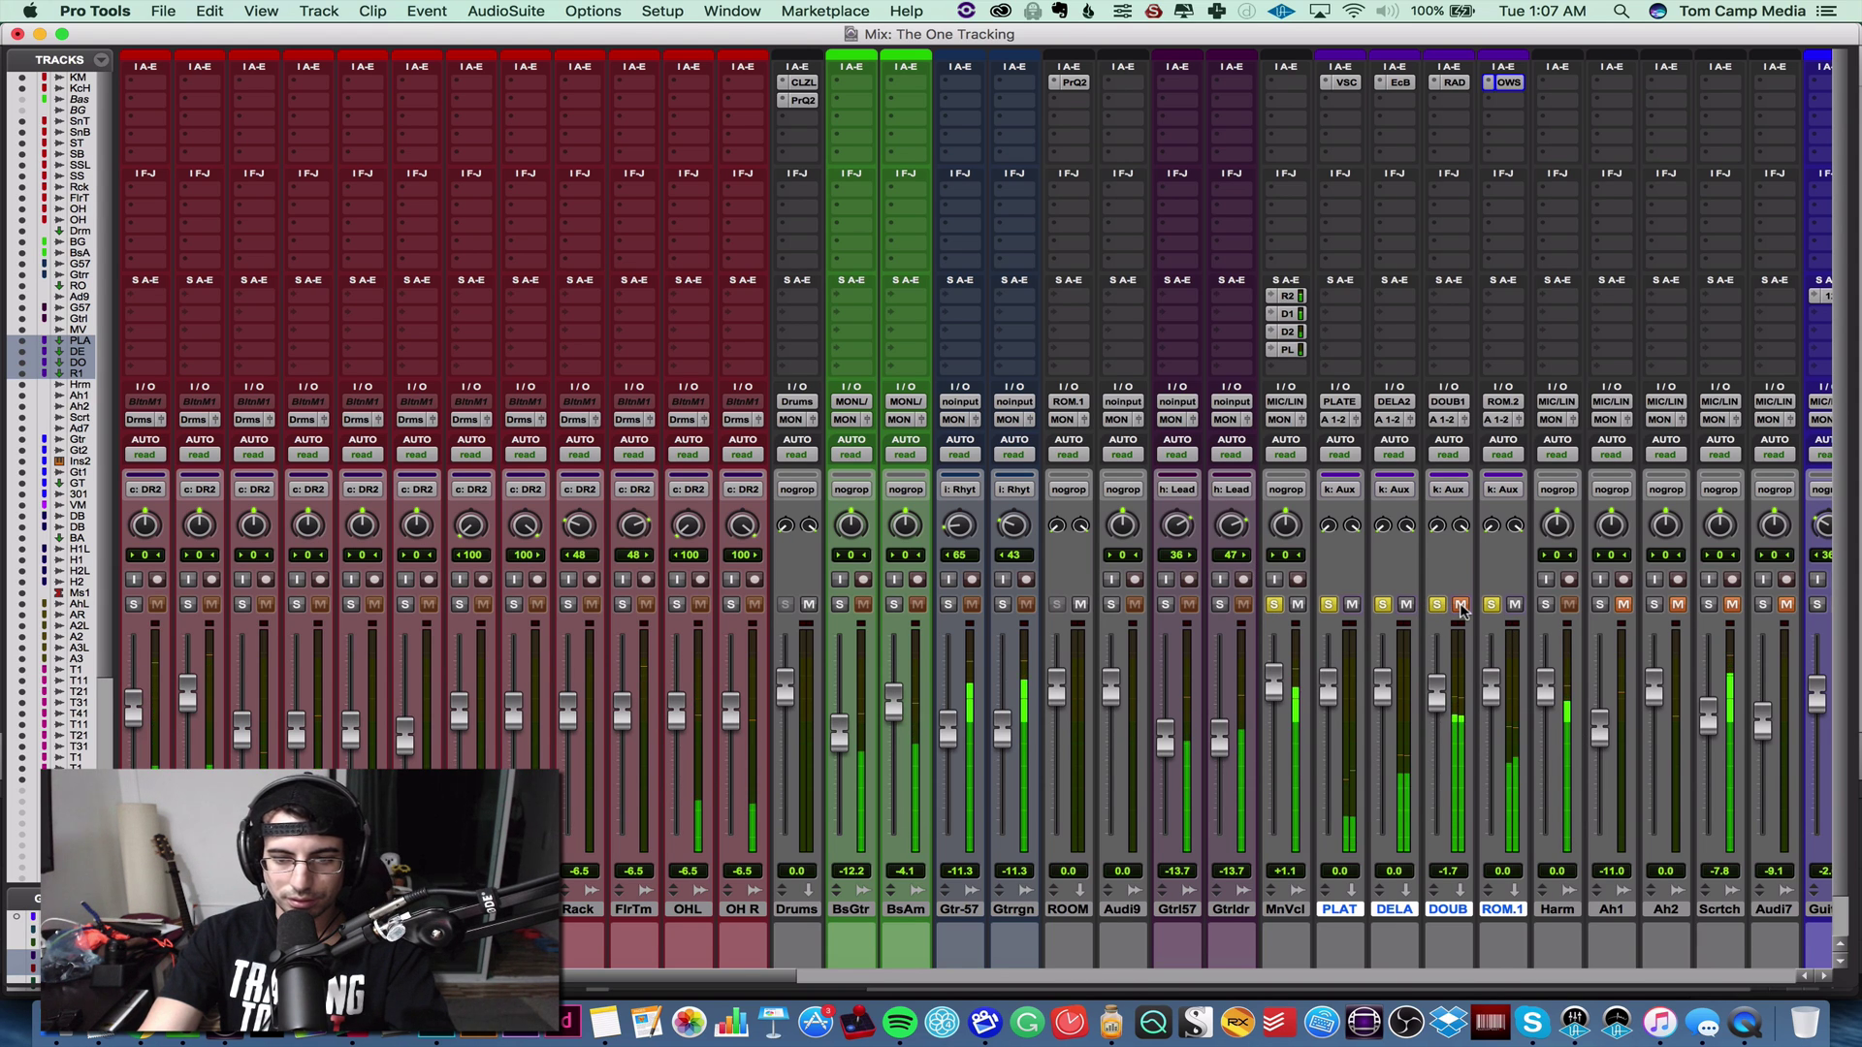
mouse_move(1436, 703)
left_mouse_down()
mouse_move(1437, 849)
mouse_move(1440, 729)
left_mouse_up()
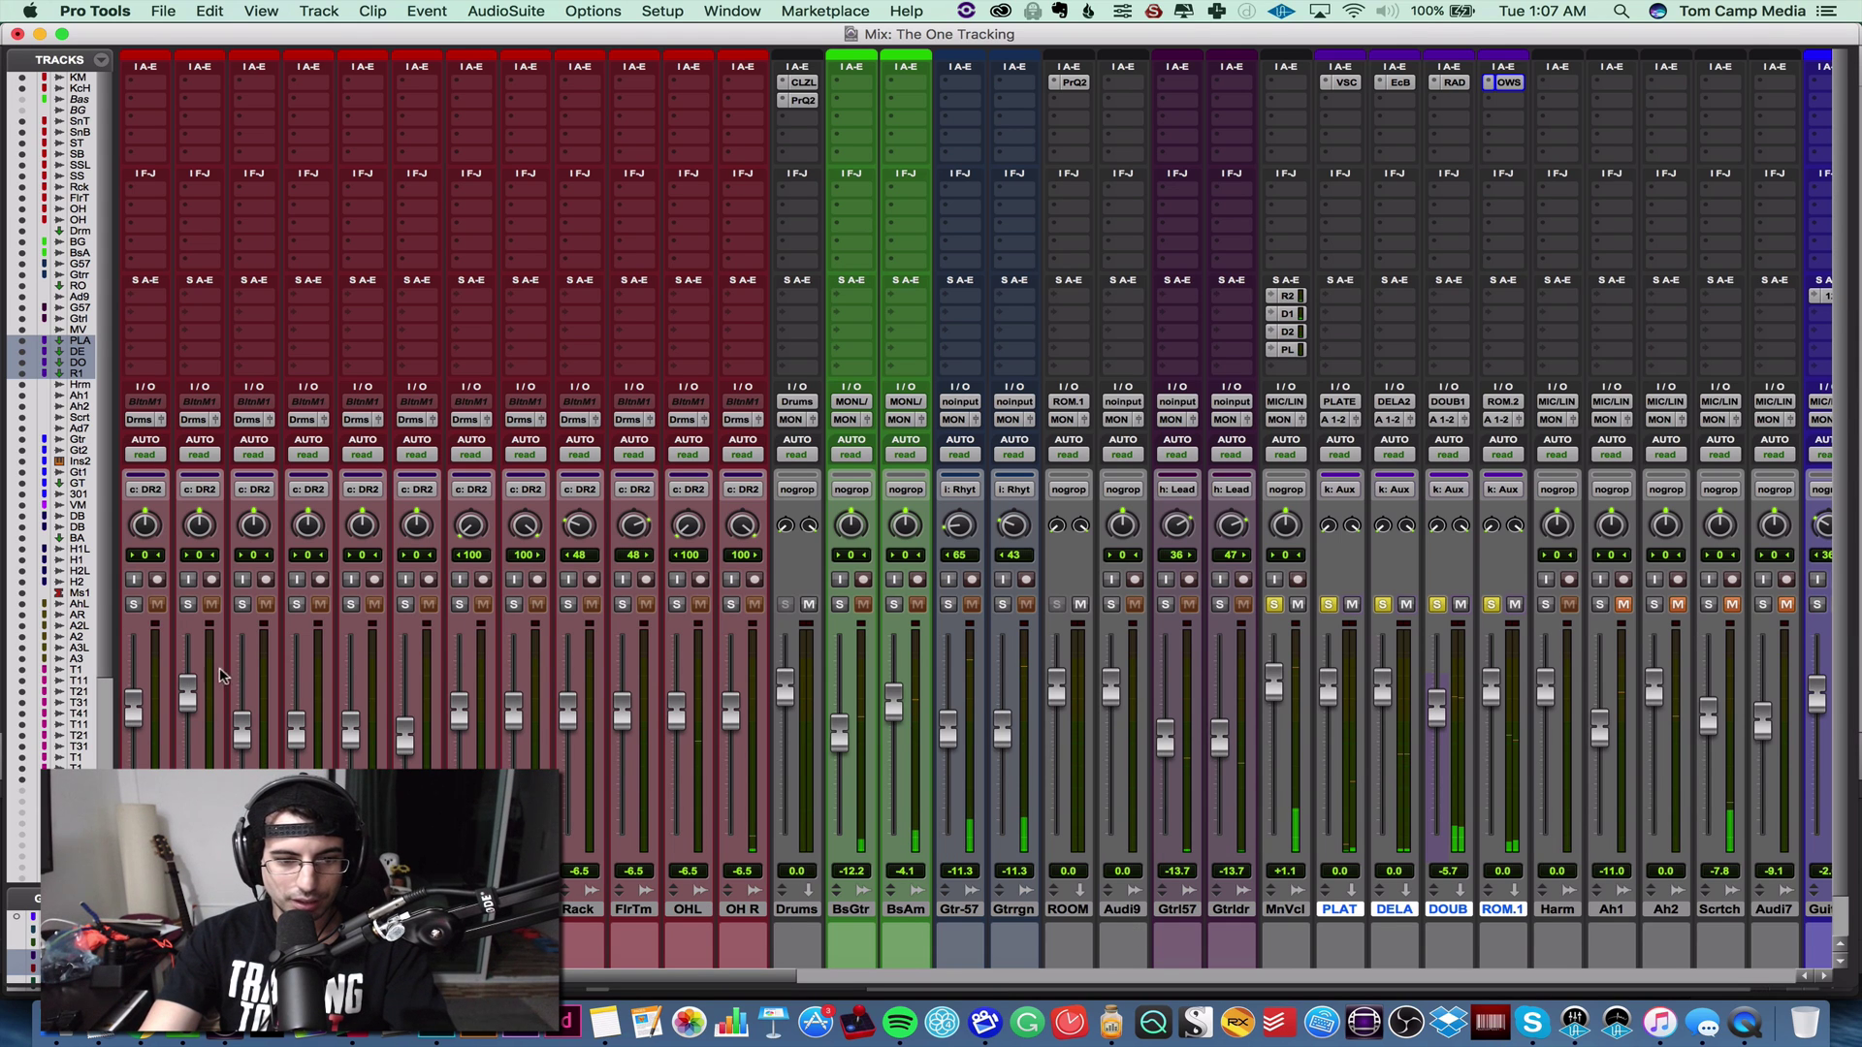
- Solo the band tracks with the main vocal and set PLATE to -10.7, DELAY to -5.7, DOUBLE to -8.4 and ROOM.1 to -4.1 dB
left_click(190, 604, "alt+shift")
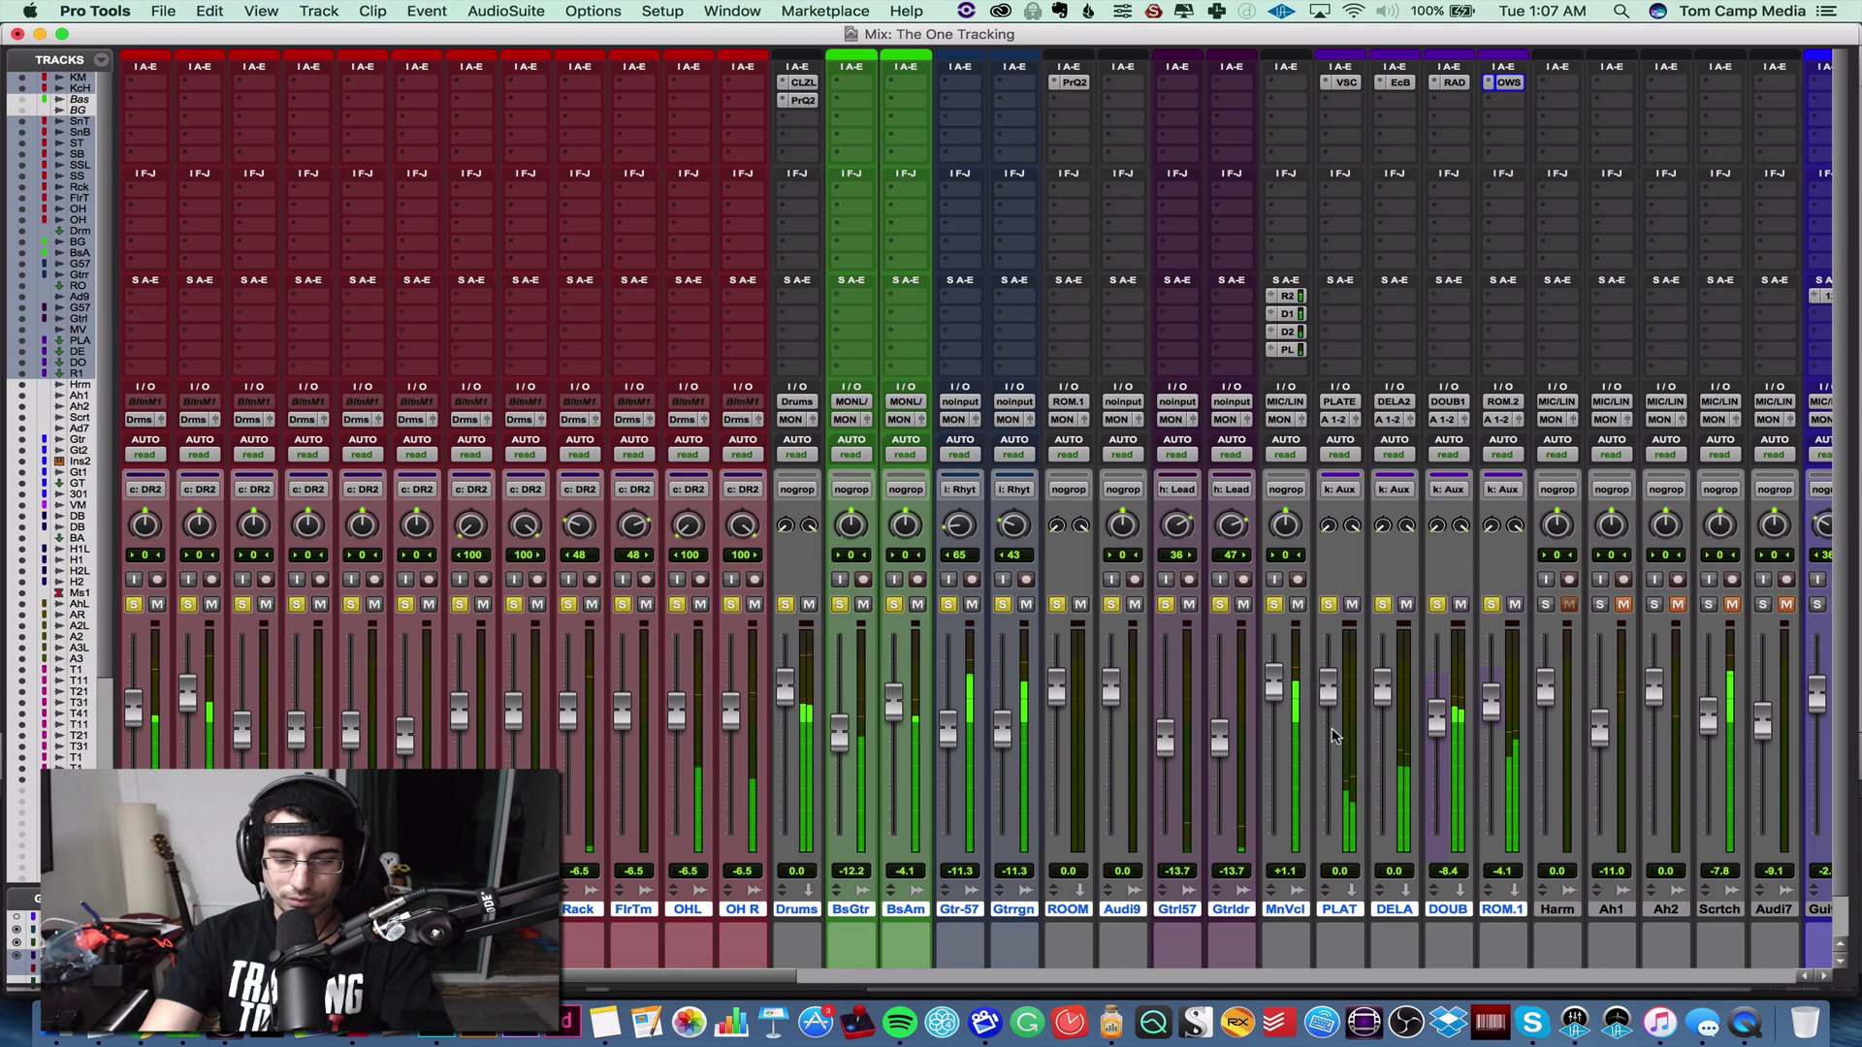
left_click_drag(1328, 691, 1385, 715)
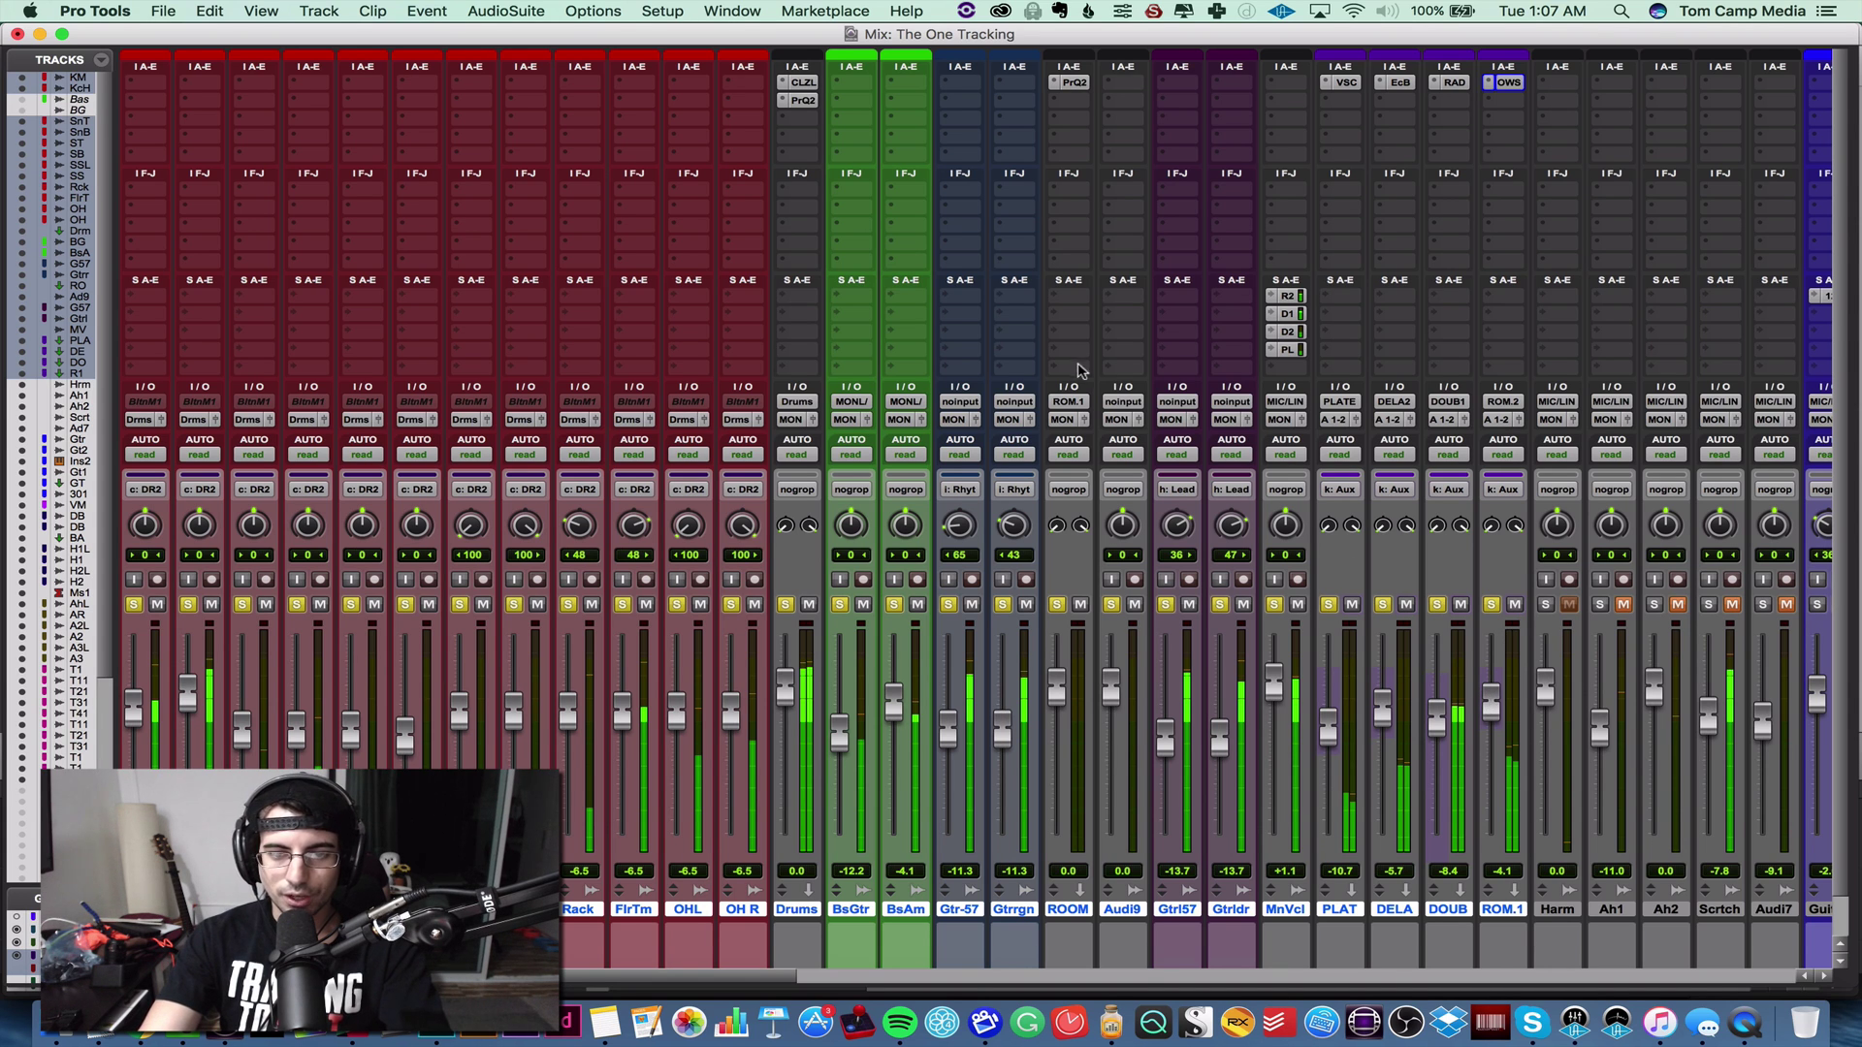
left_click(1101, 431)
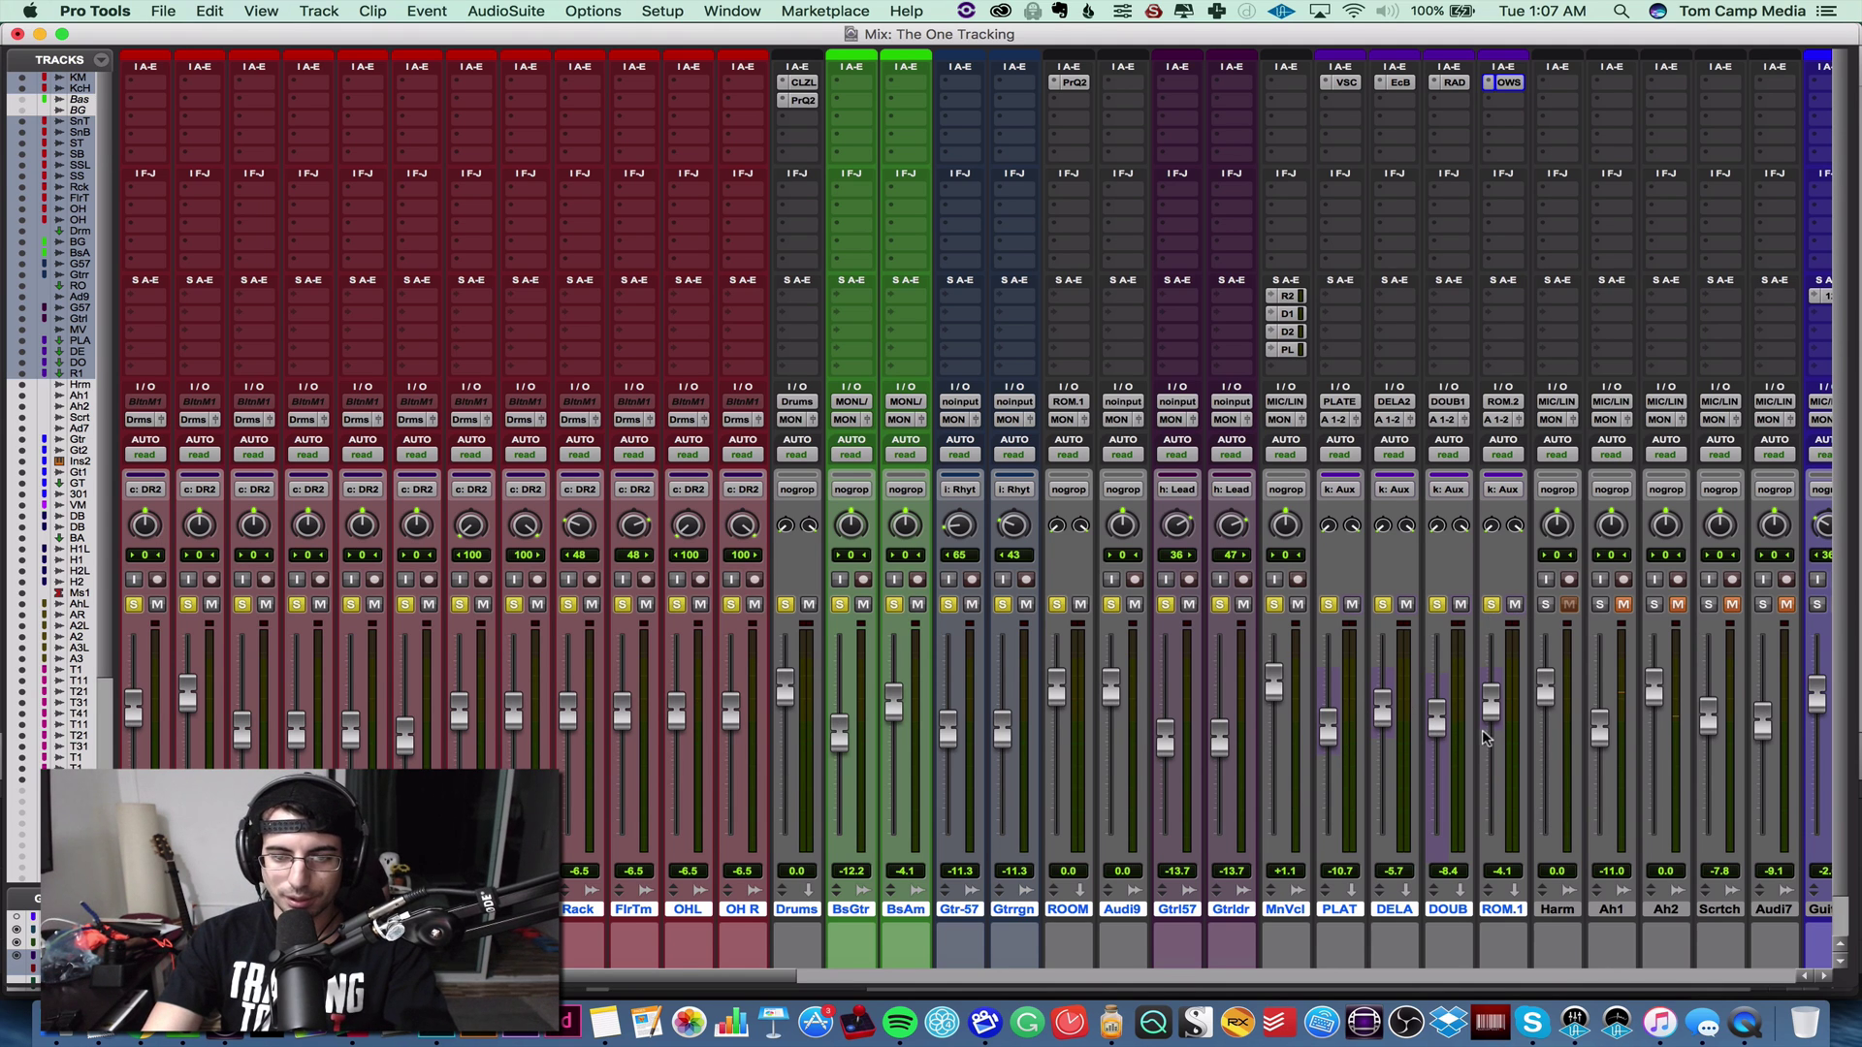
key("space")
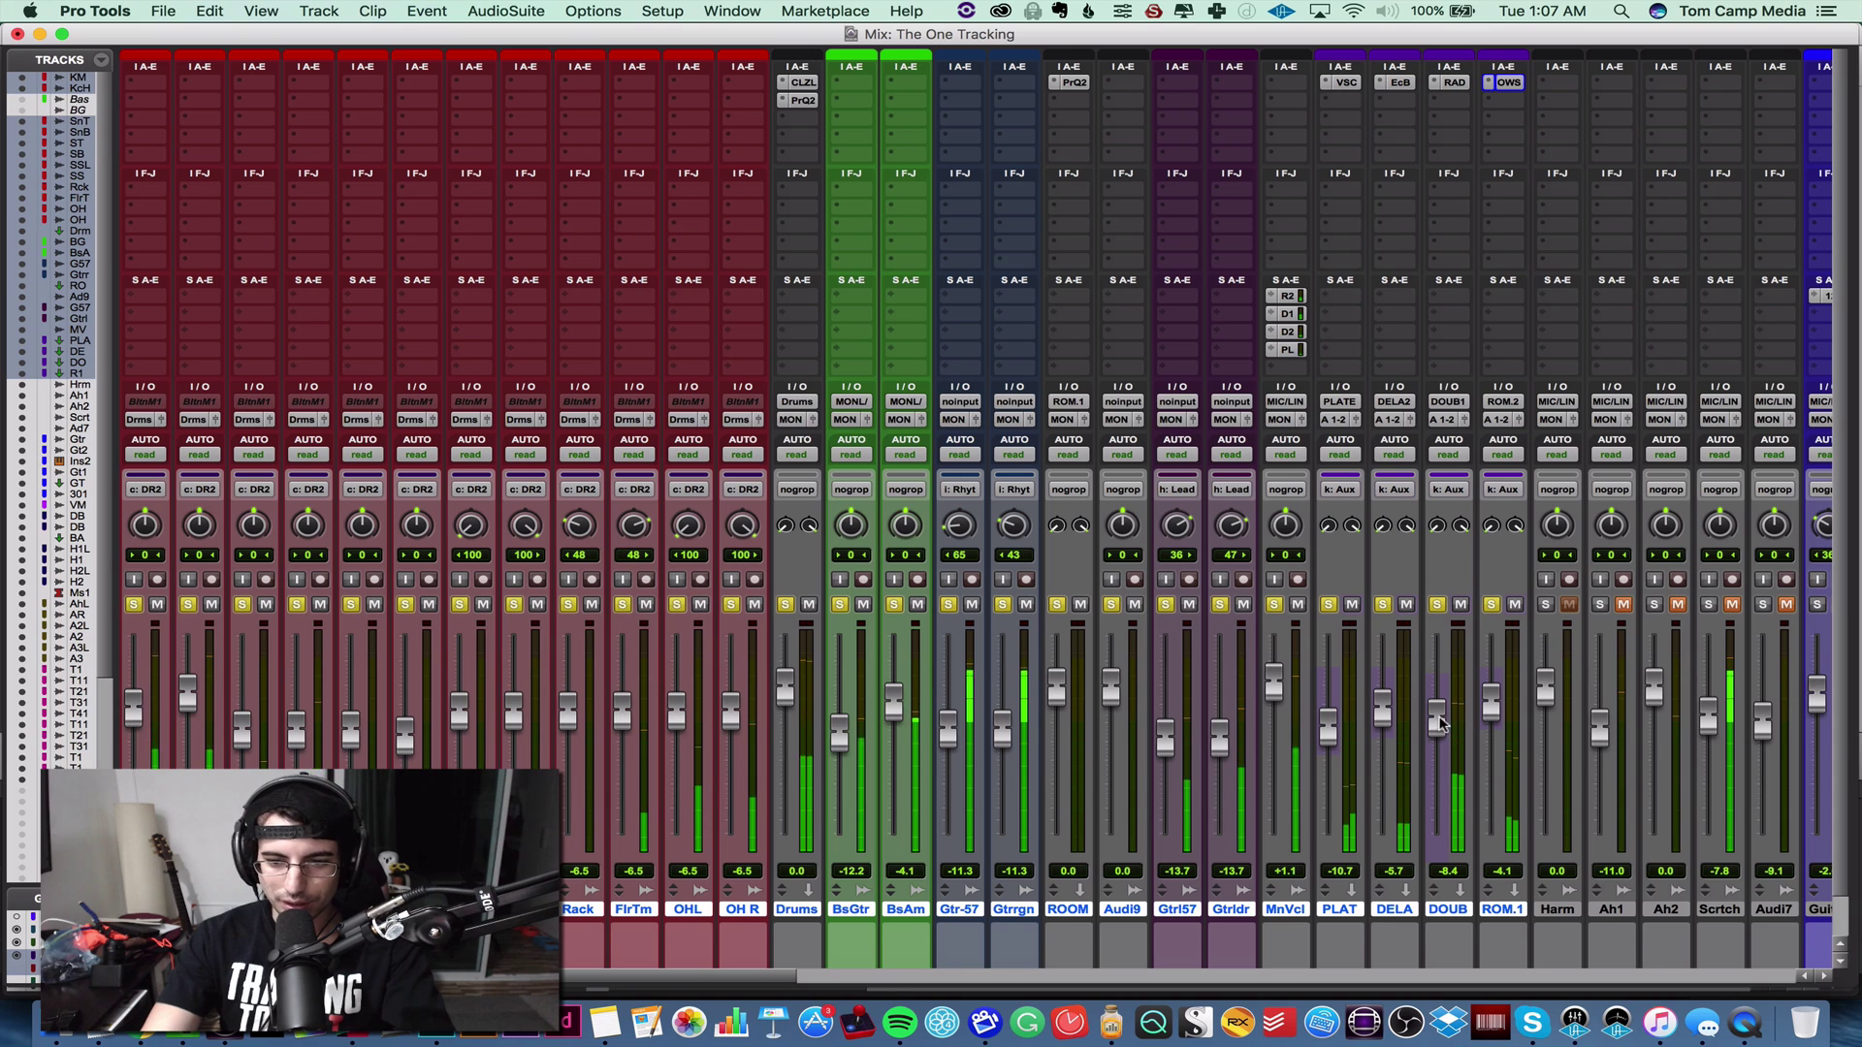
- Pull the ROOM.1, DELAY and DOUBLE aux faders fully down and lower the PLATE fader to -14.7 dB
left_click_drag(1437, 723, 1492, 833)
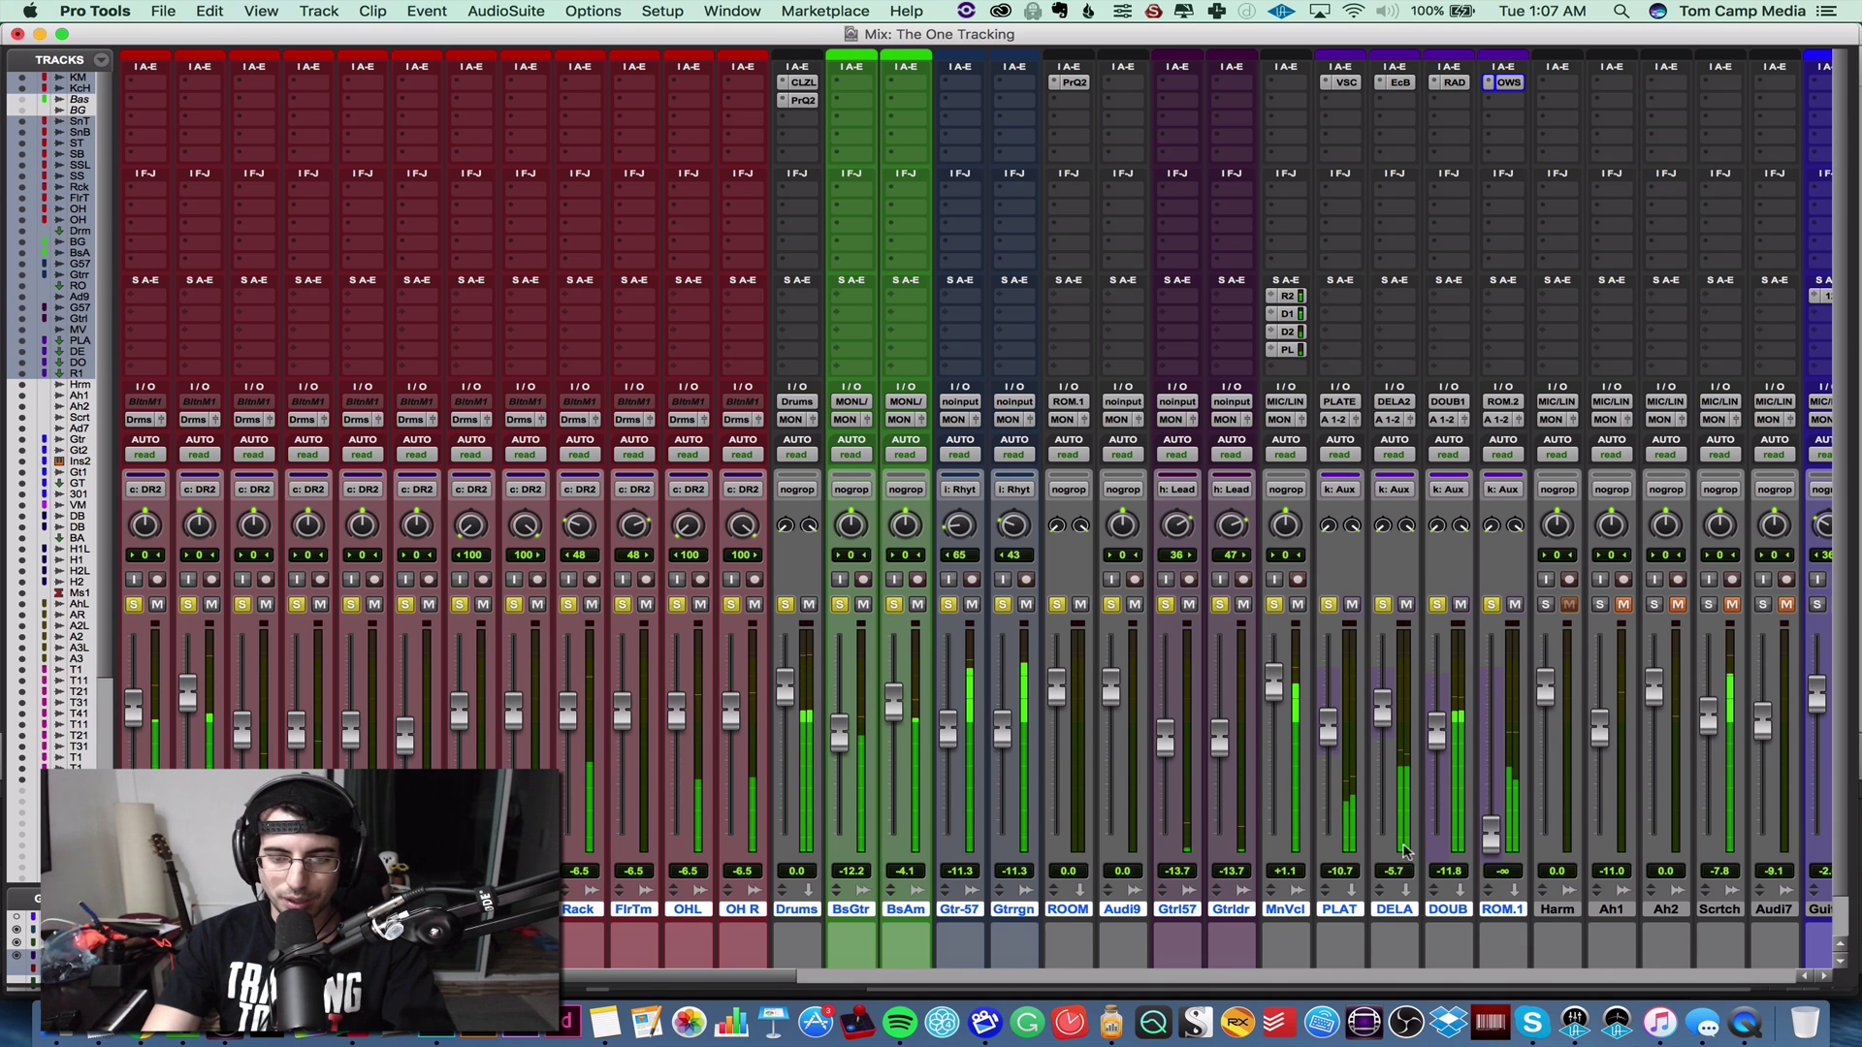
key("space")
left_click_drag(1390, 715, 1387, 836)
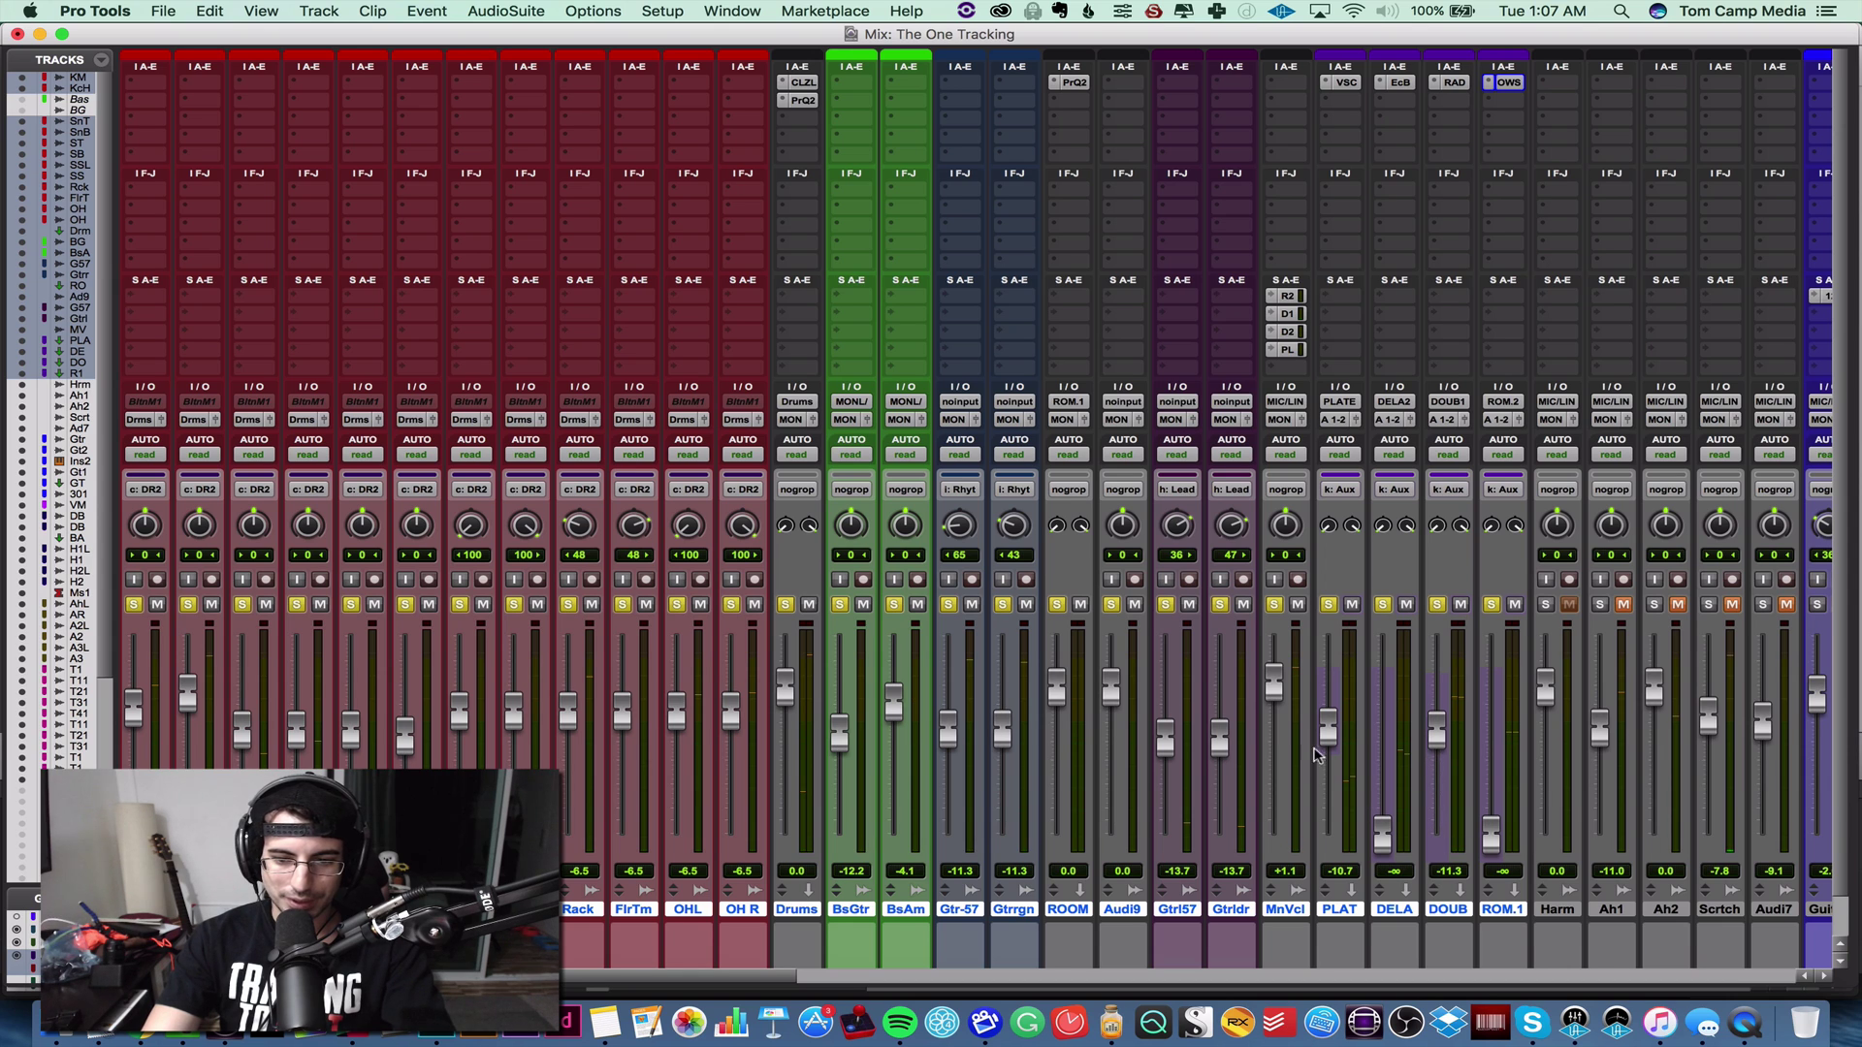
mouse_move(1333, 747)
left_mouse_down()
mouse_move(1333, 840)
mouse_move(1329, 741)
left_mouse_up()
key("space")
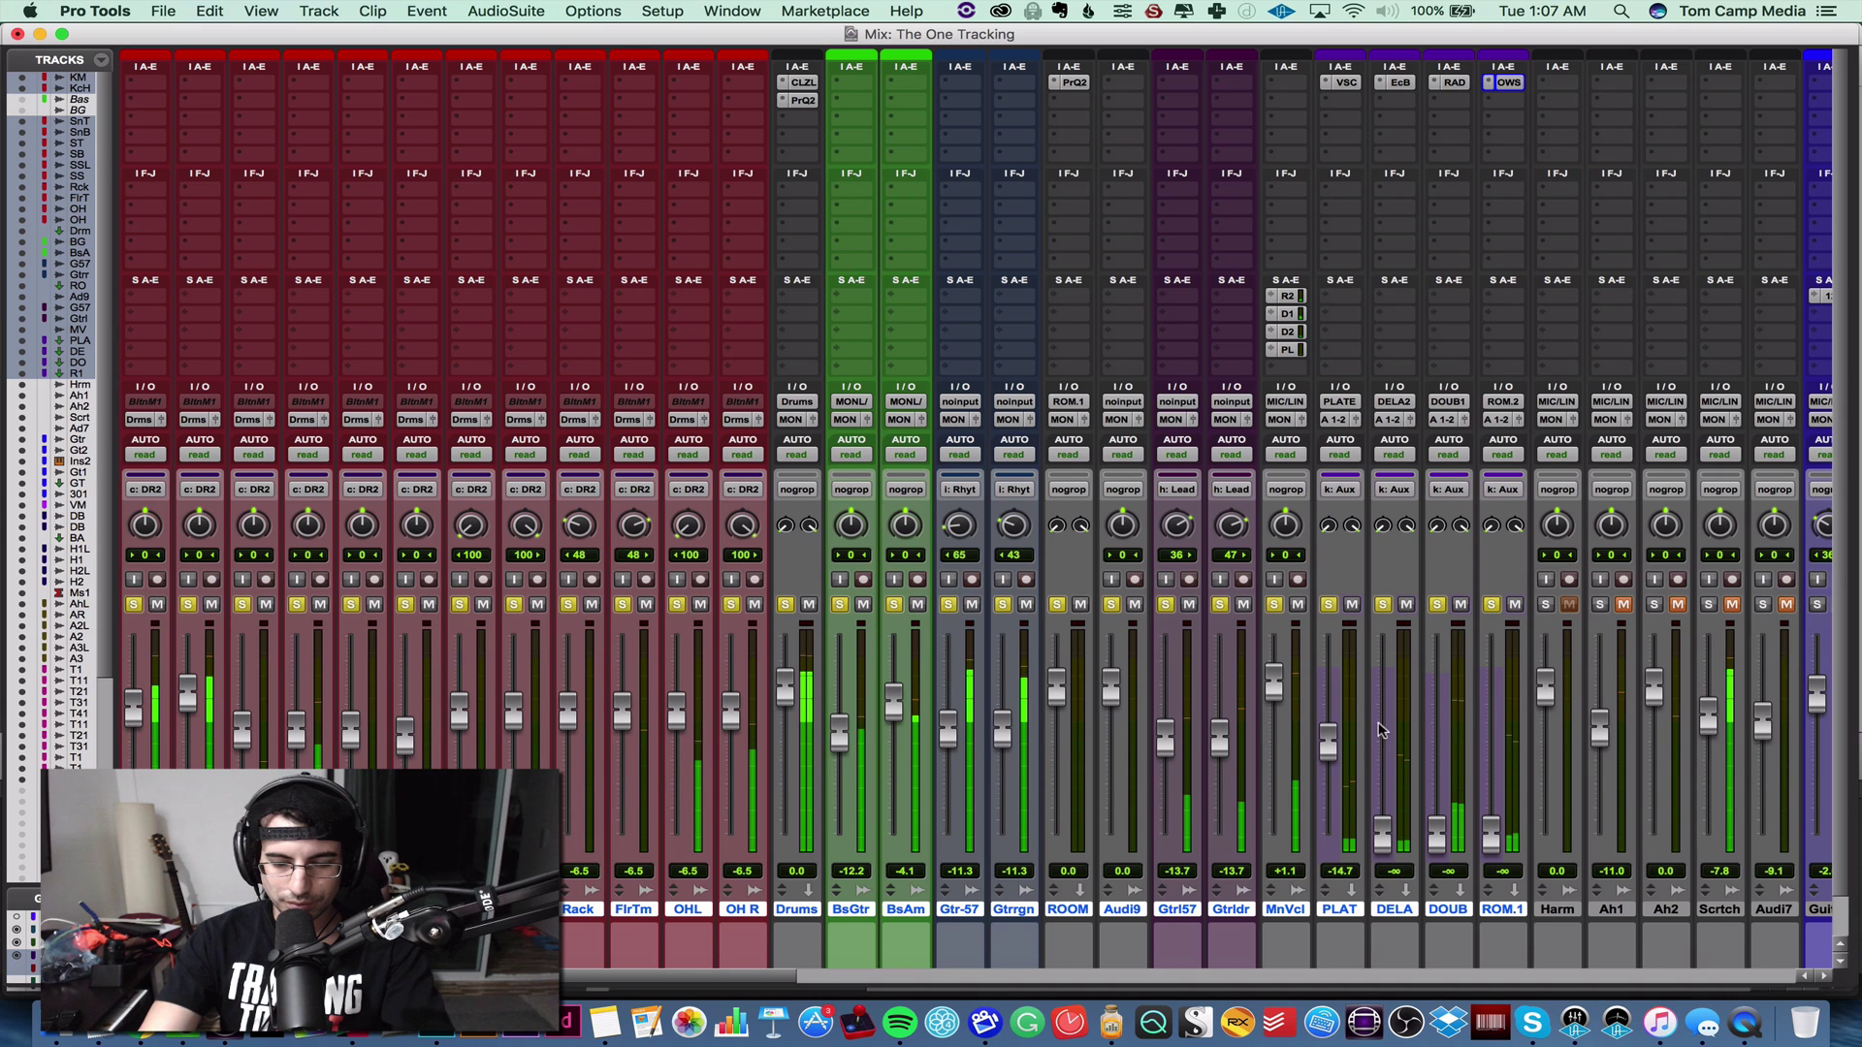
- Raise DELAY to -3.6 dB, DOUBLE to -11.0 dB and ROOM.1 to -16.3 dB during playback, checking the balance with the auxes muted and unmuted
left_click_drag(1382, 834, 1382, 712)
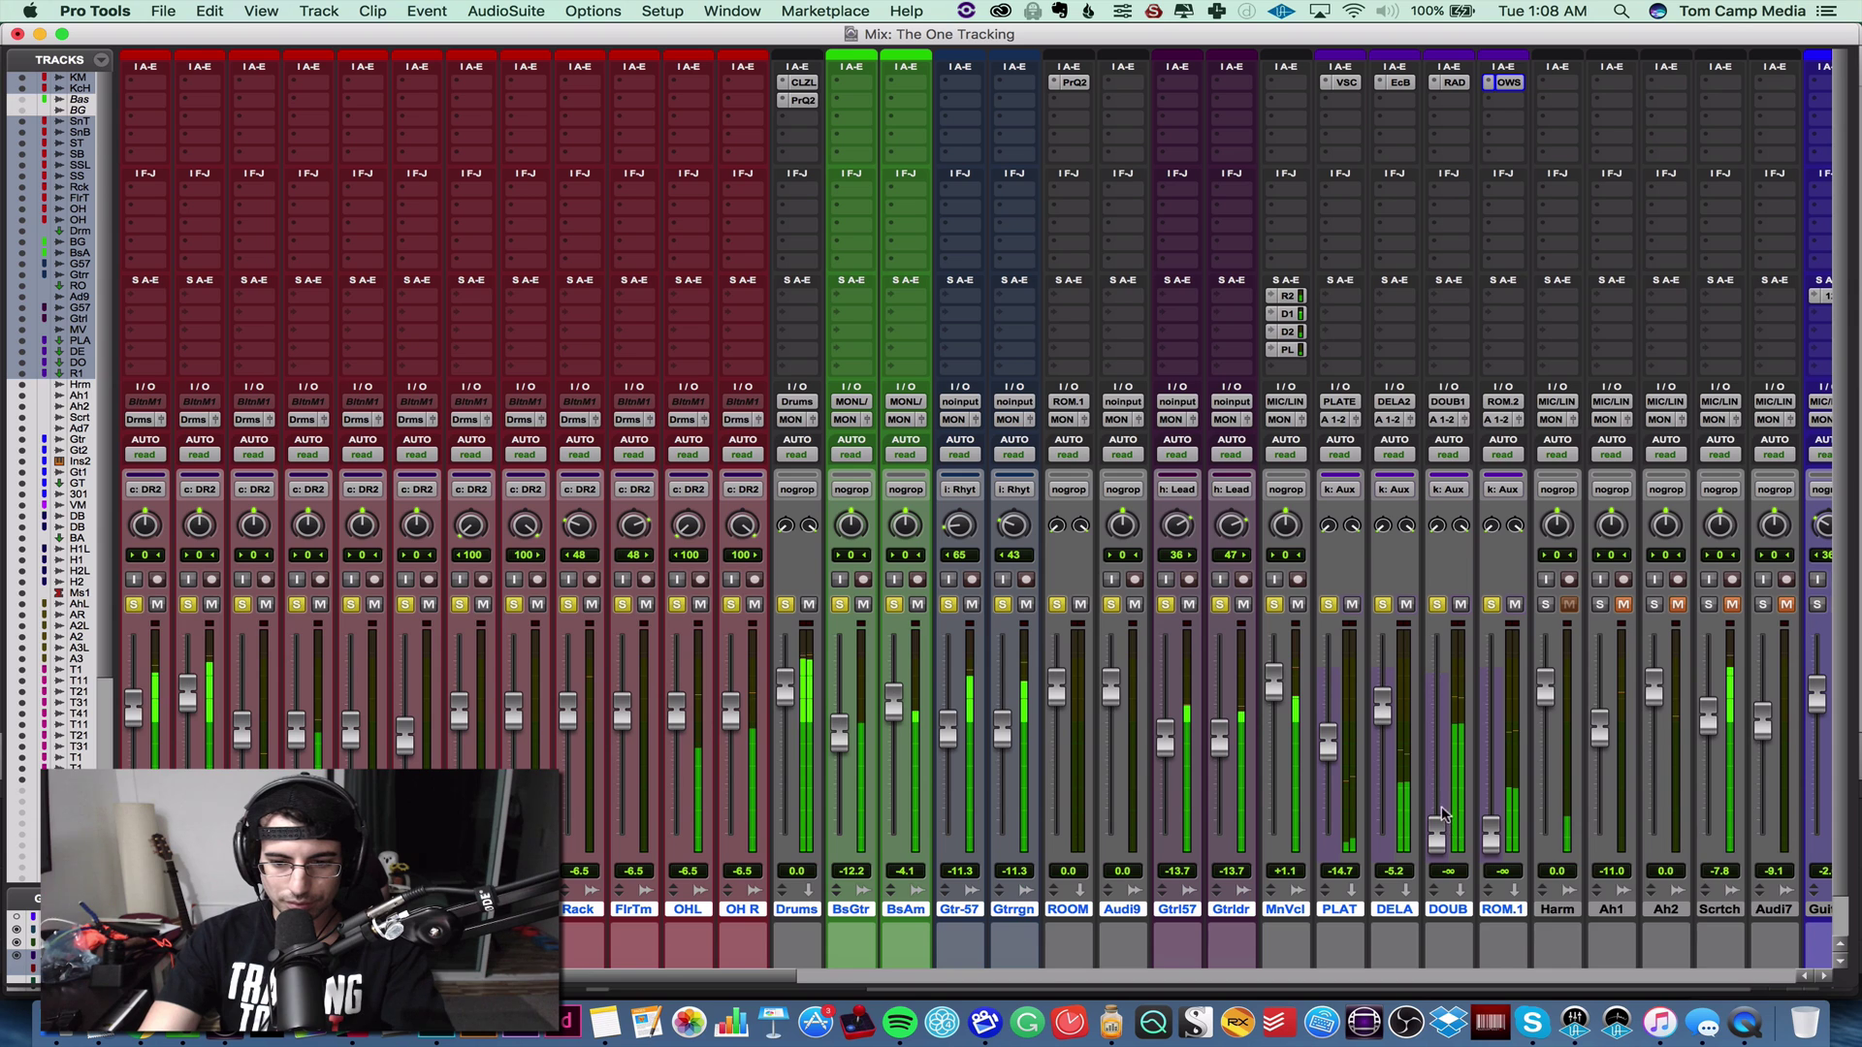
left_click_drag(1442, 814, 1445, 732)
left_click_drag(1493, 834, 1493, 748)
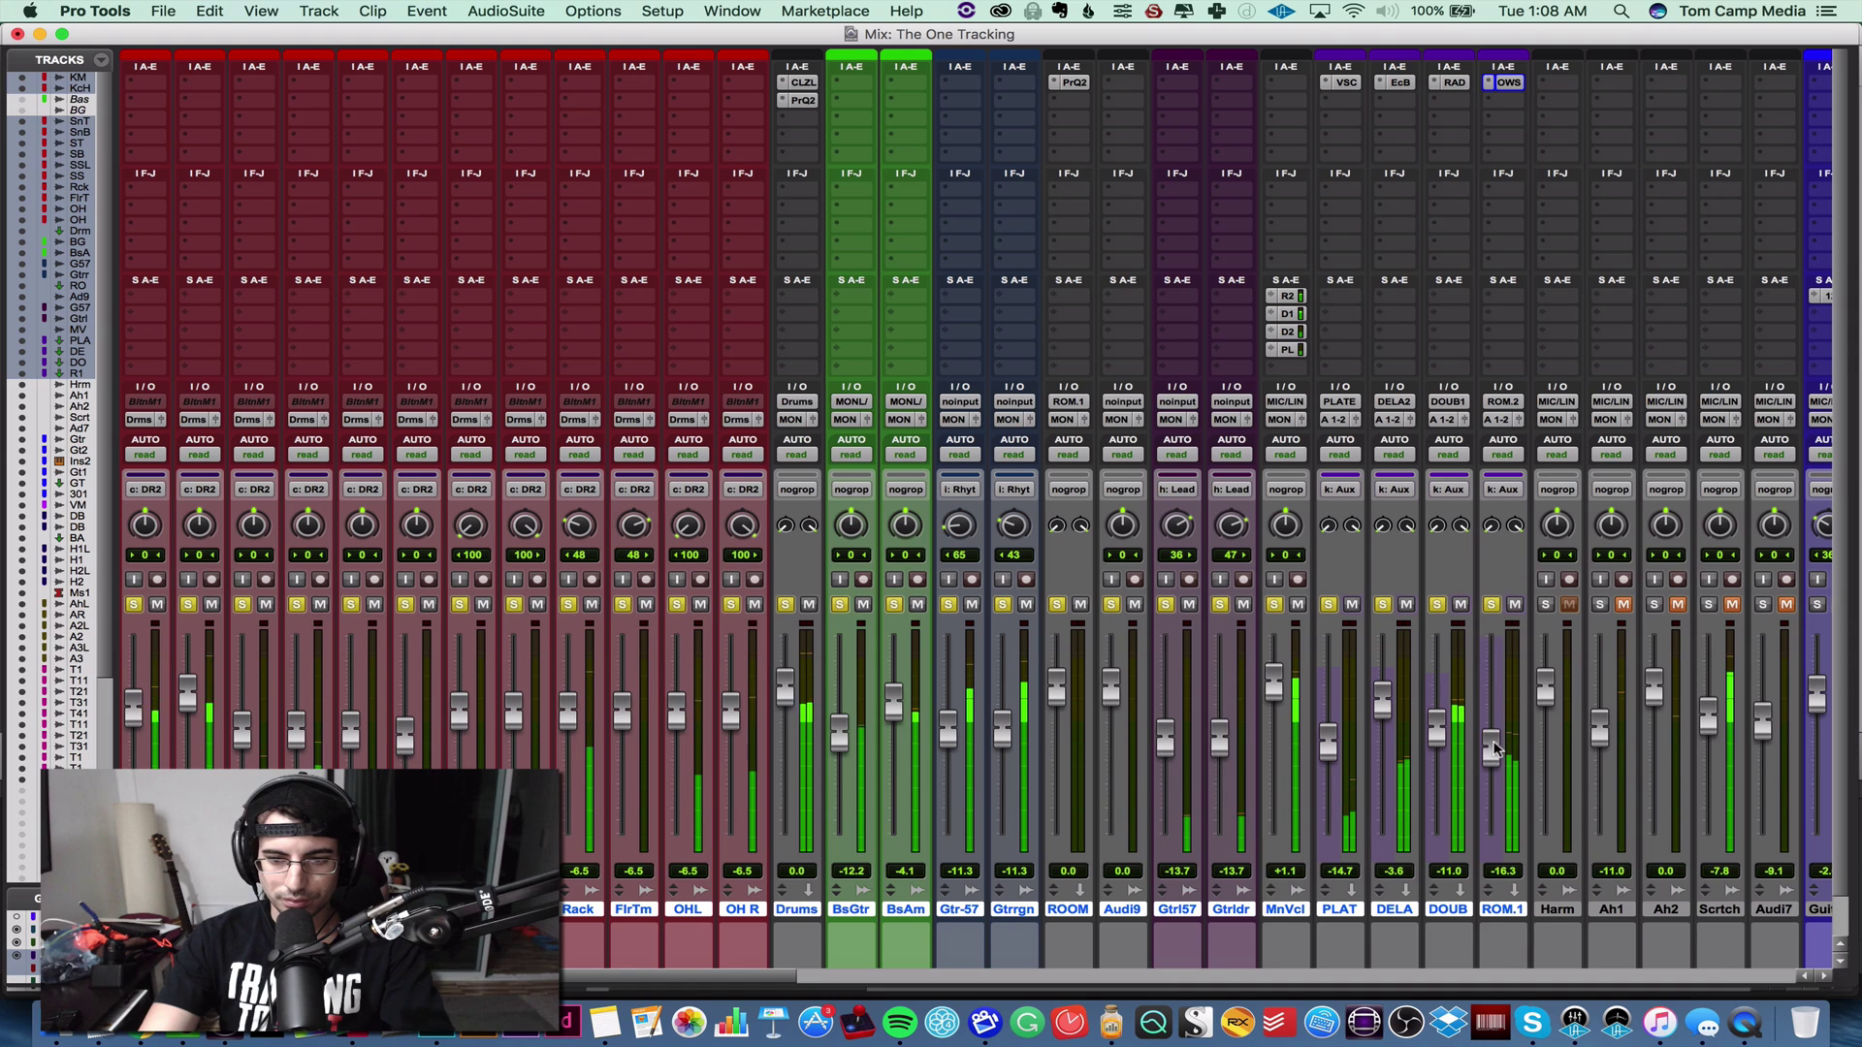
left_click(1516, 605)
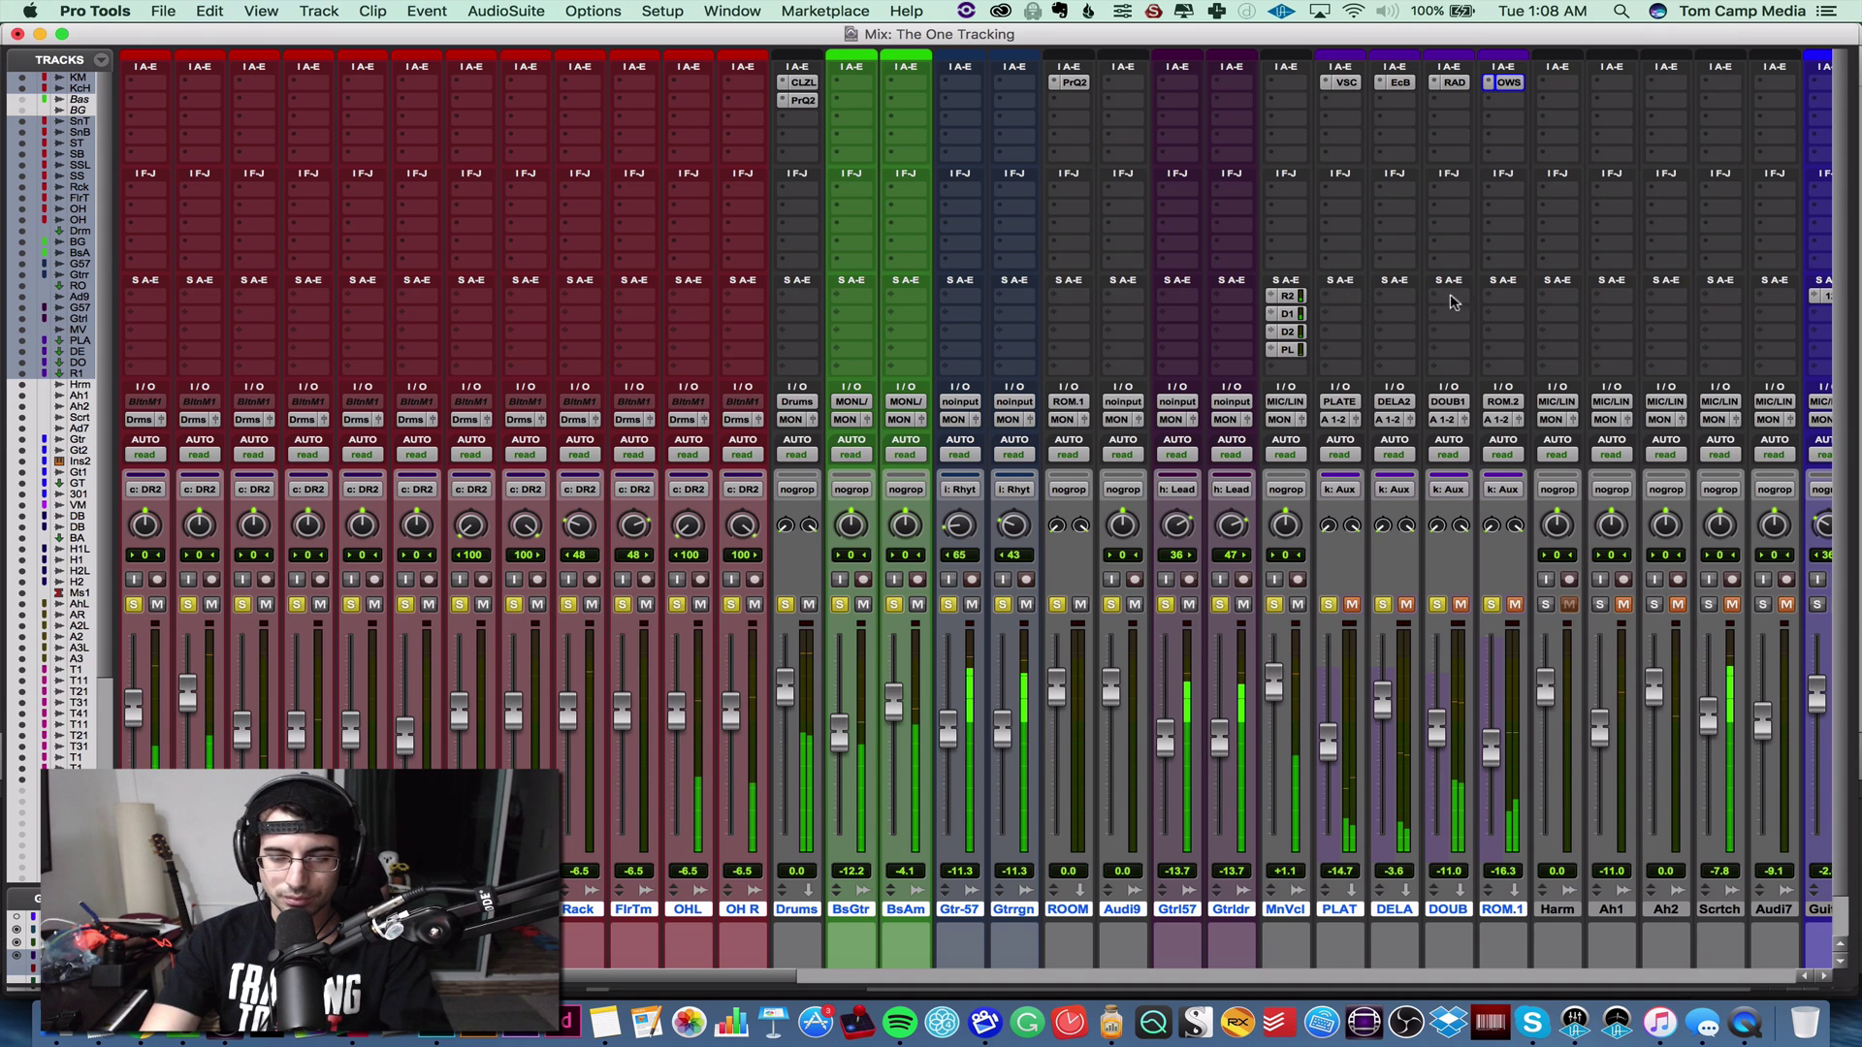
- Solo the Harm track and copy the main vocal's room, plate and double sends to it
left_click(1545, 604)
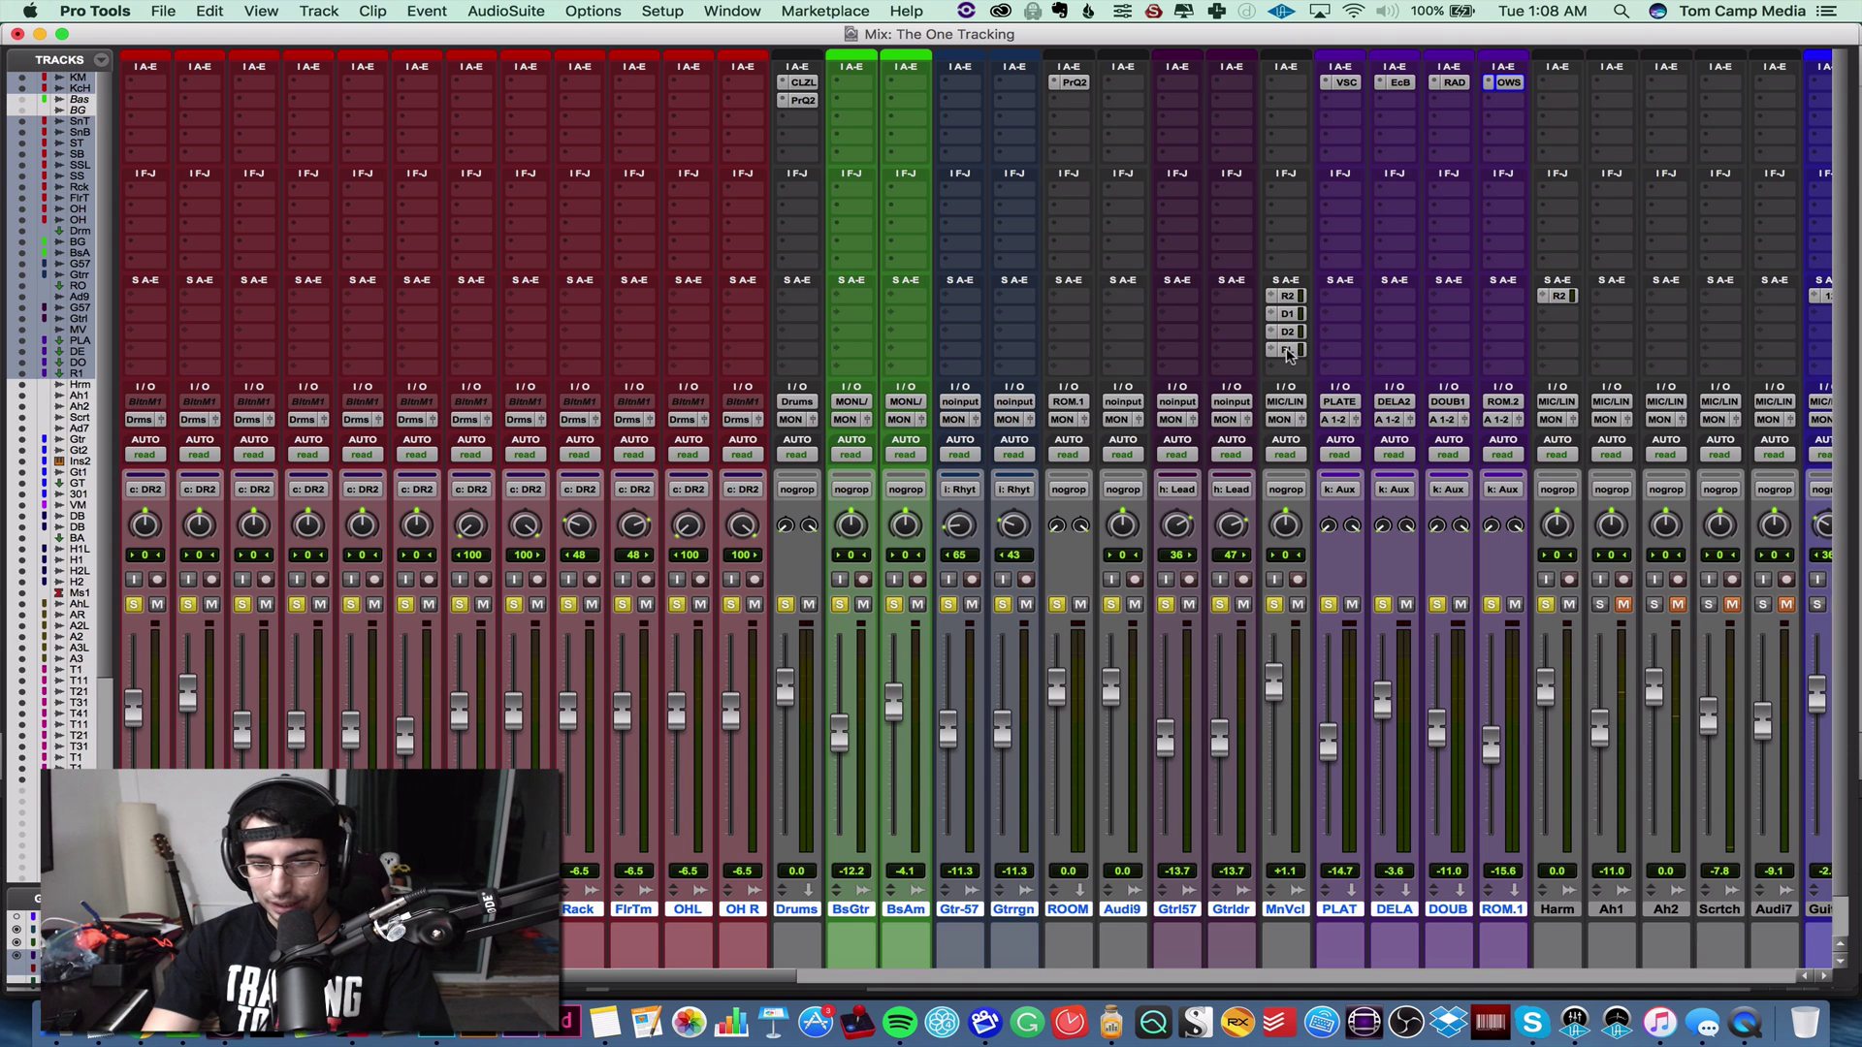
left_click_drag(1286, 352, 1558, 350)
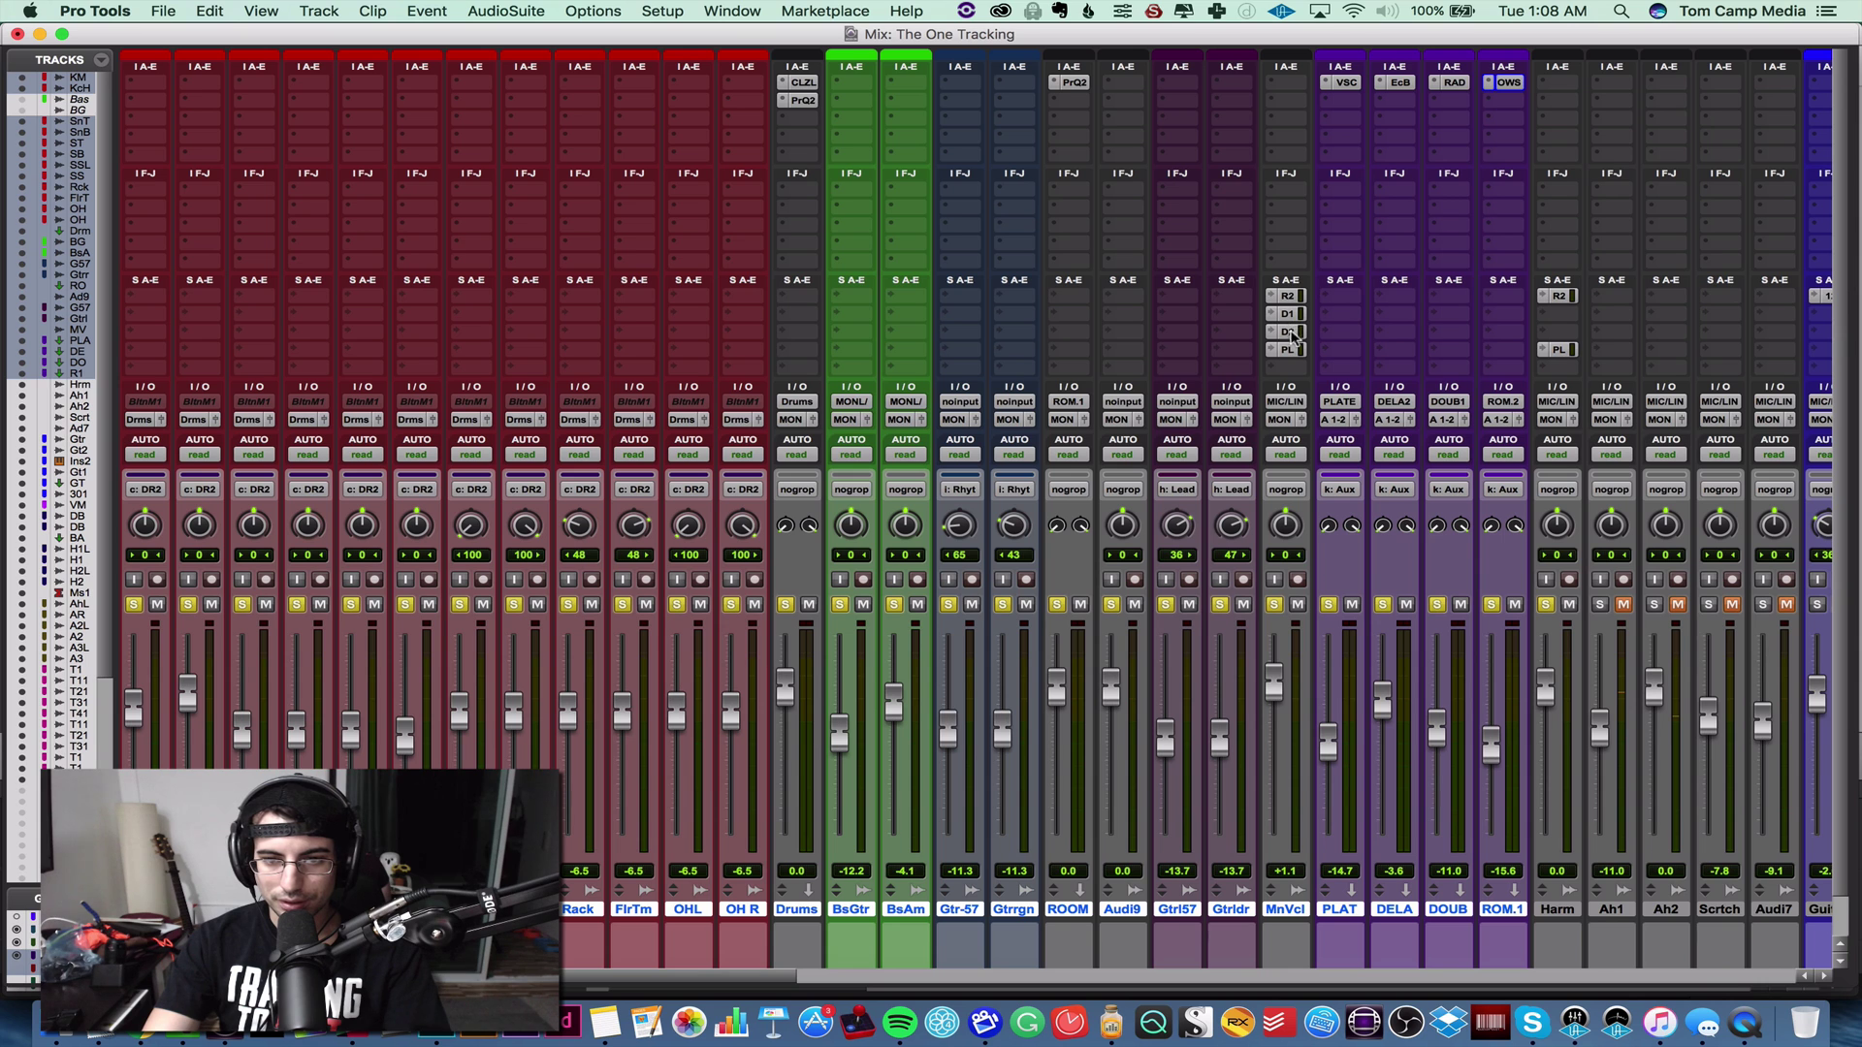
left_click_drag(1290, 320, 1558, 315)
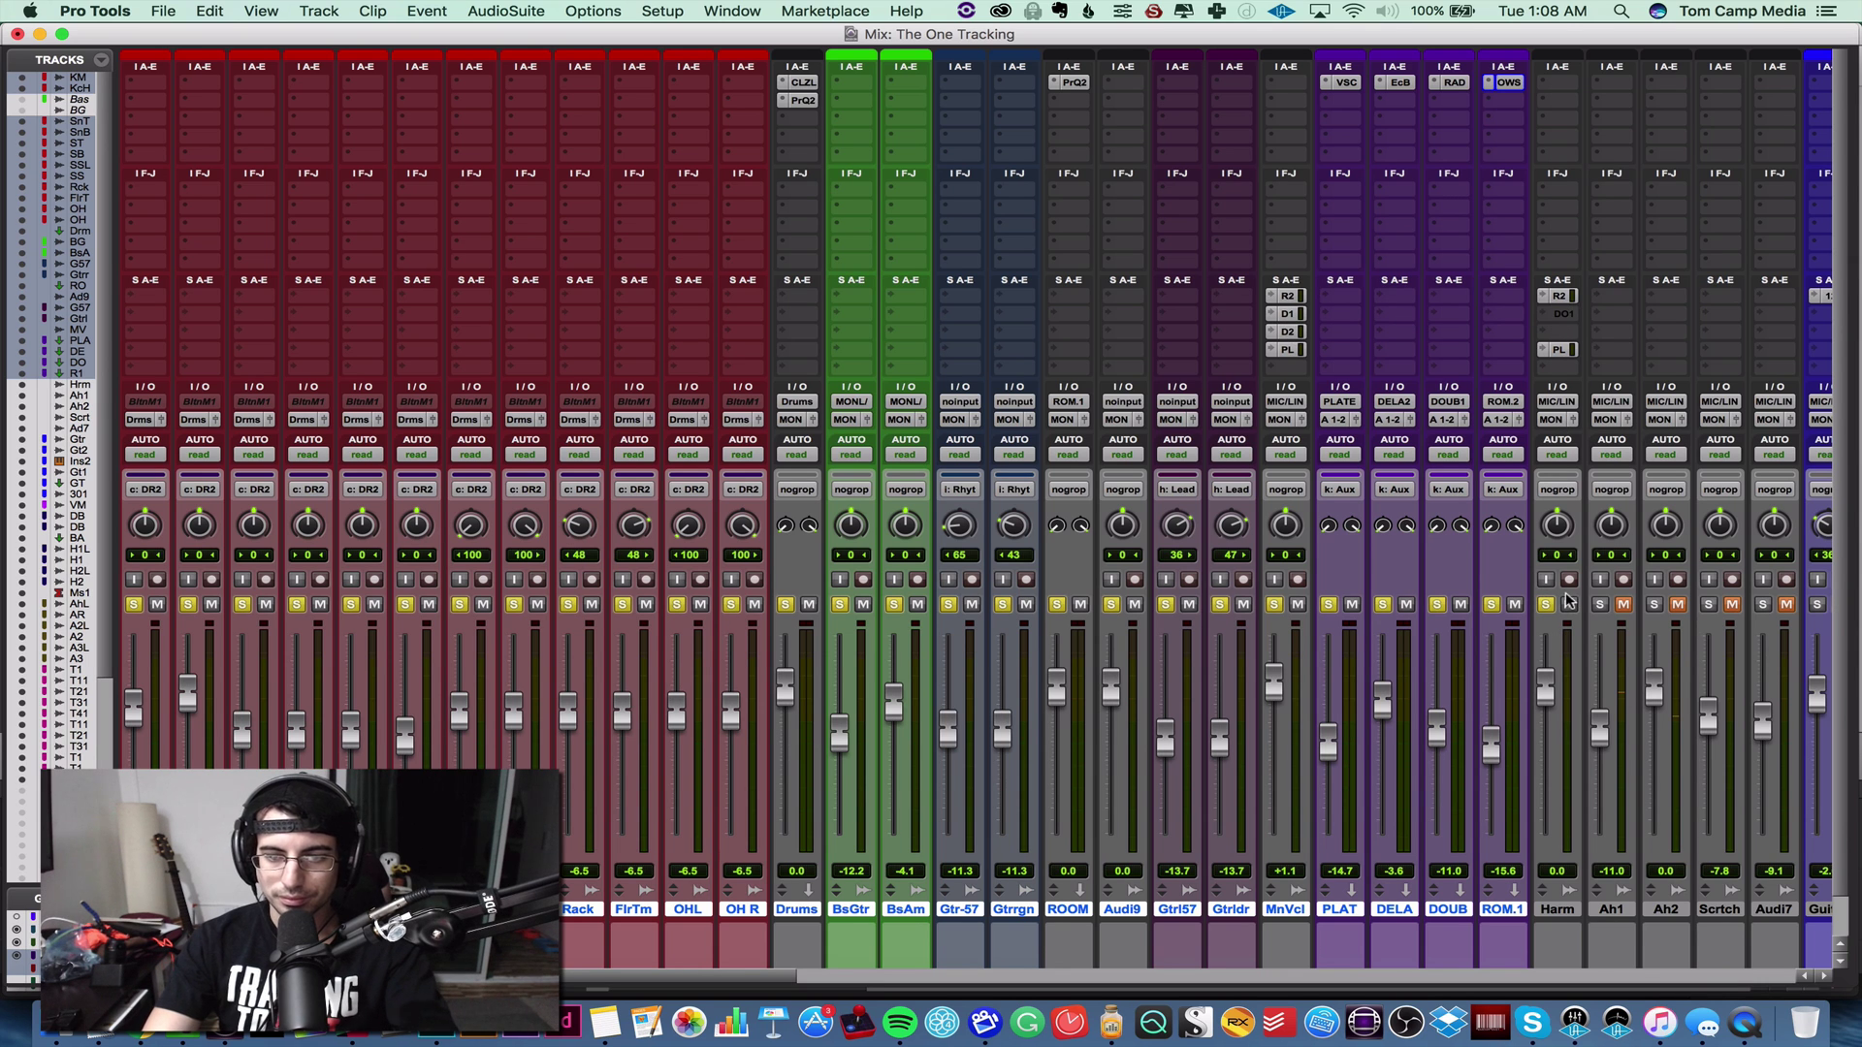
- Dismiss the drive-speed error in the Edit window and play from 0:15.600, just before the first harmony clip
key("space")
key("super+equal")
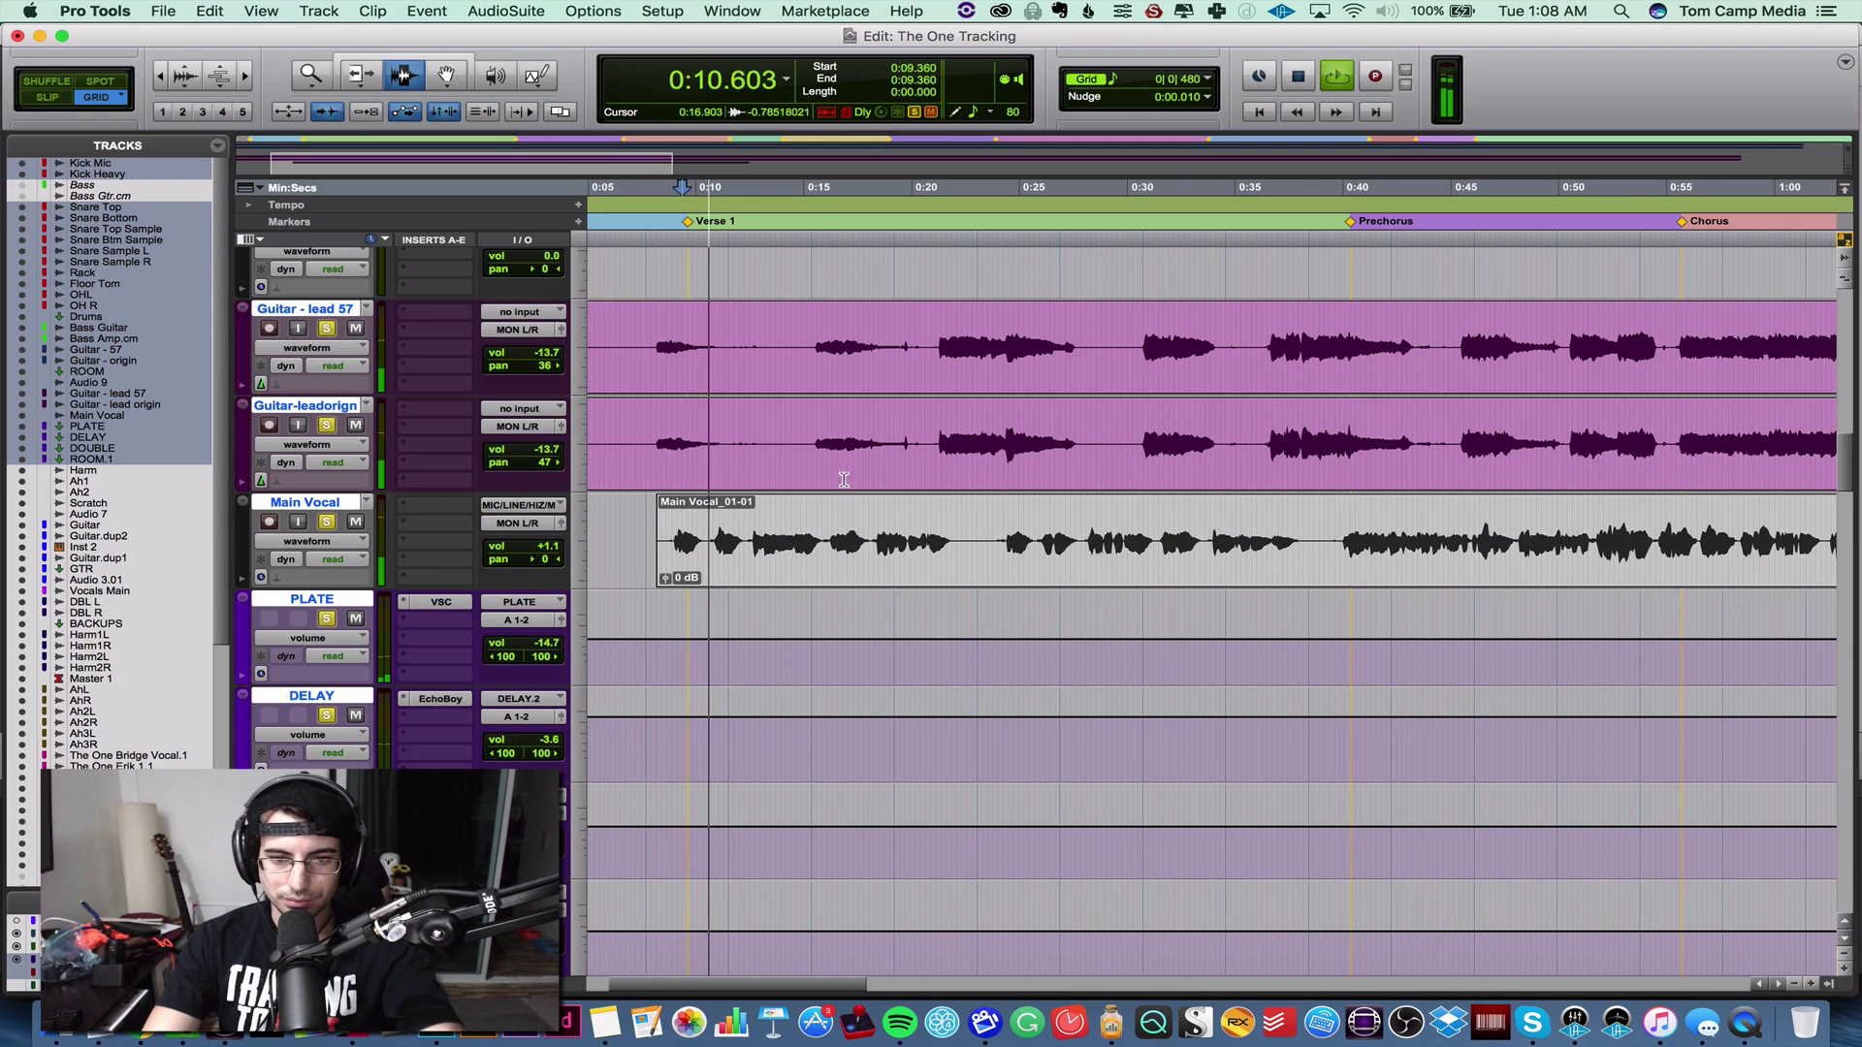
scroll(843, 479, "down", 3)
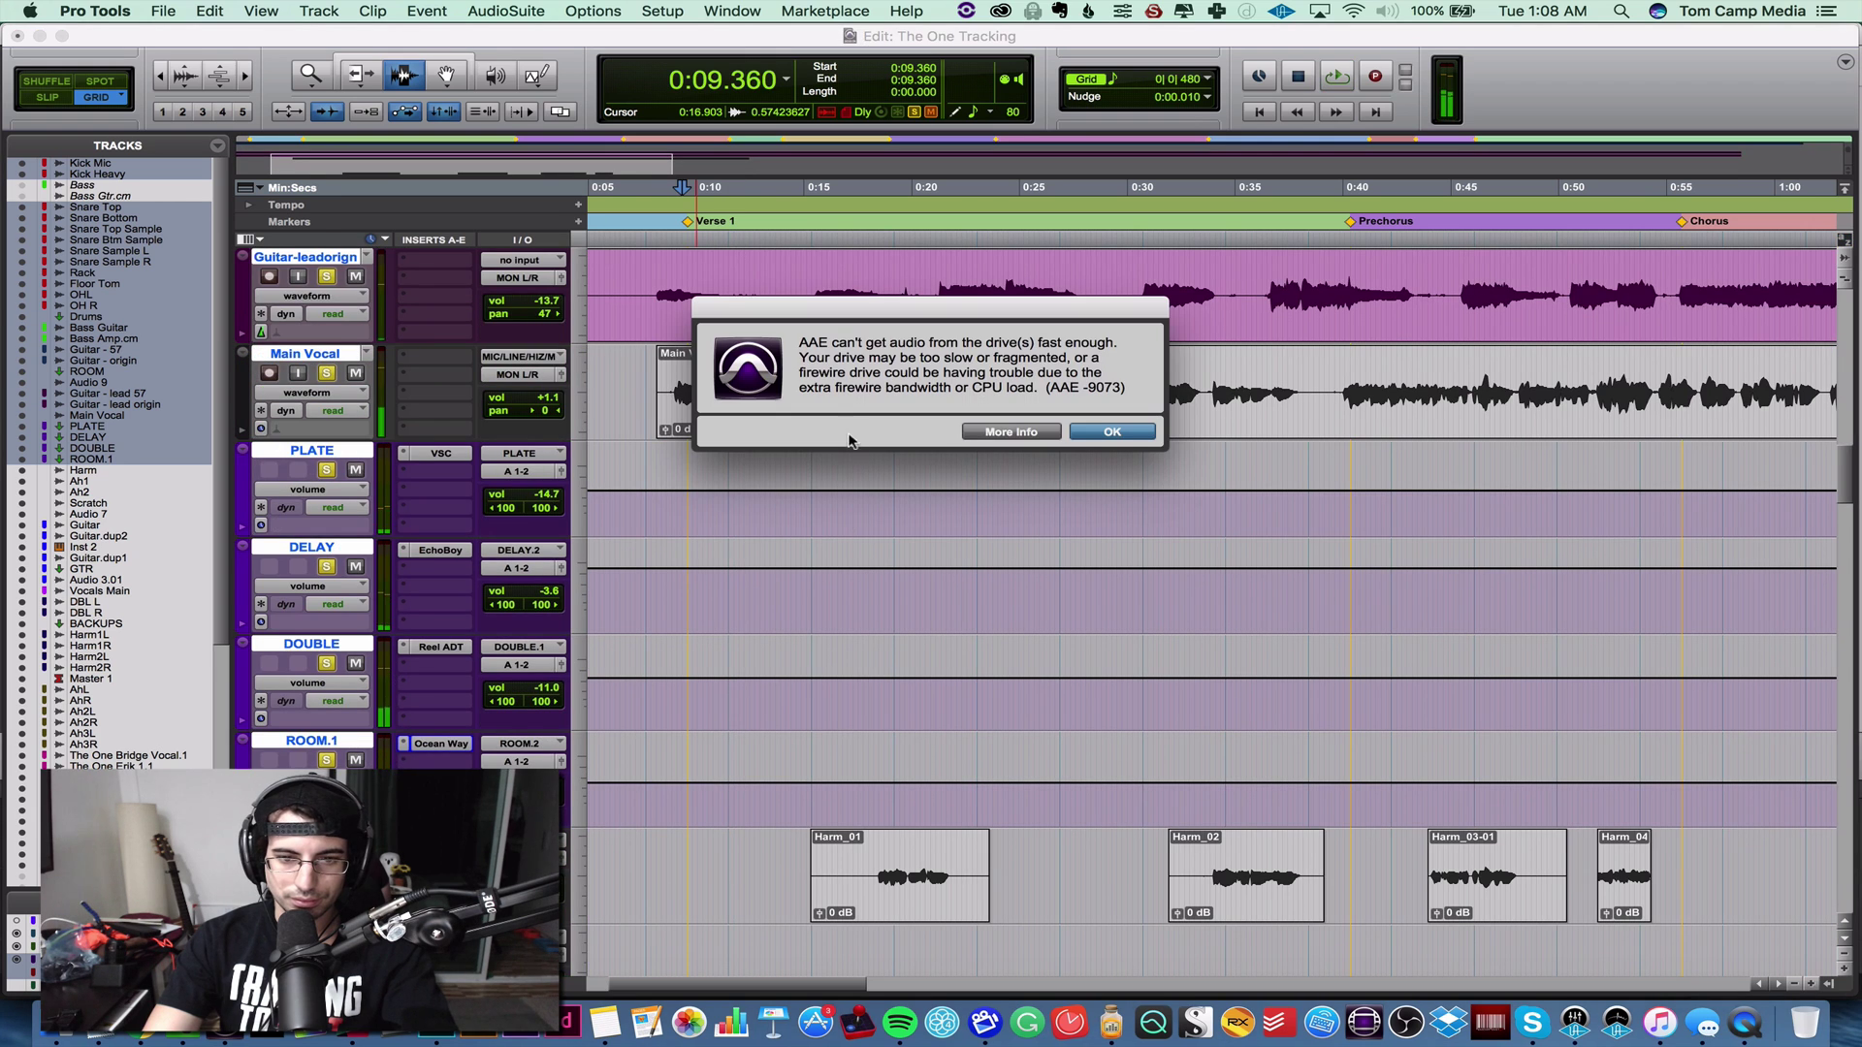
left_click(1113, 432)
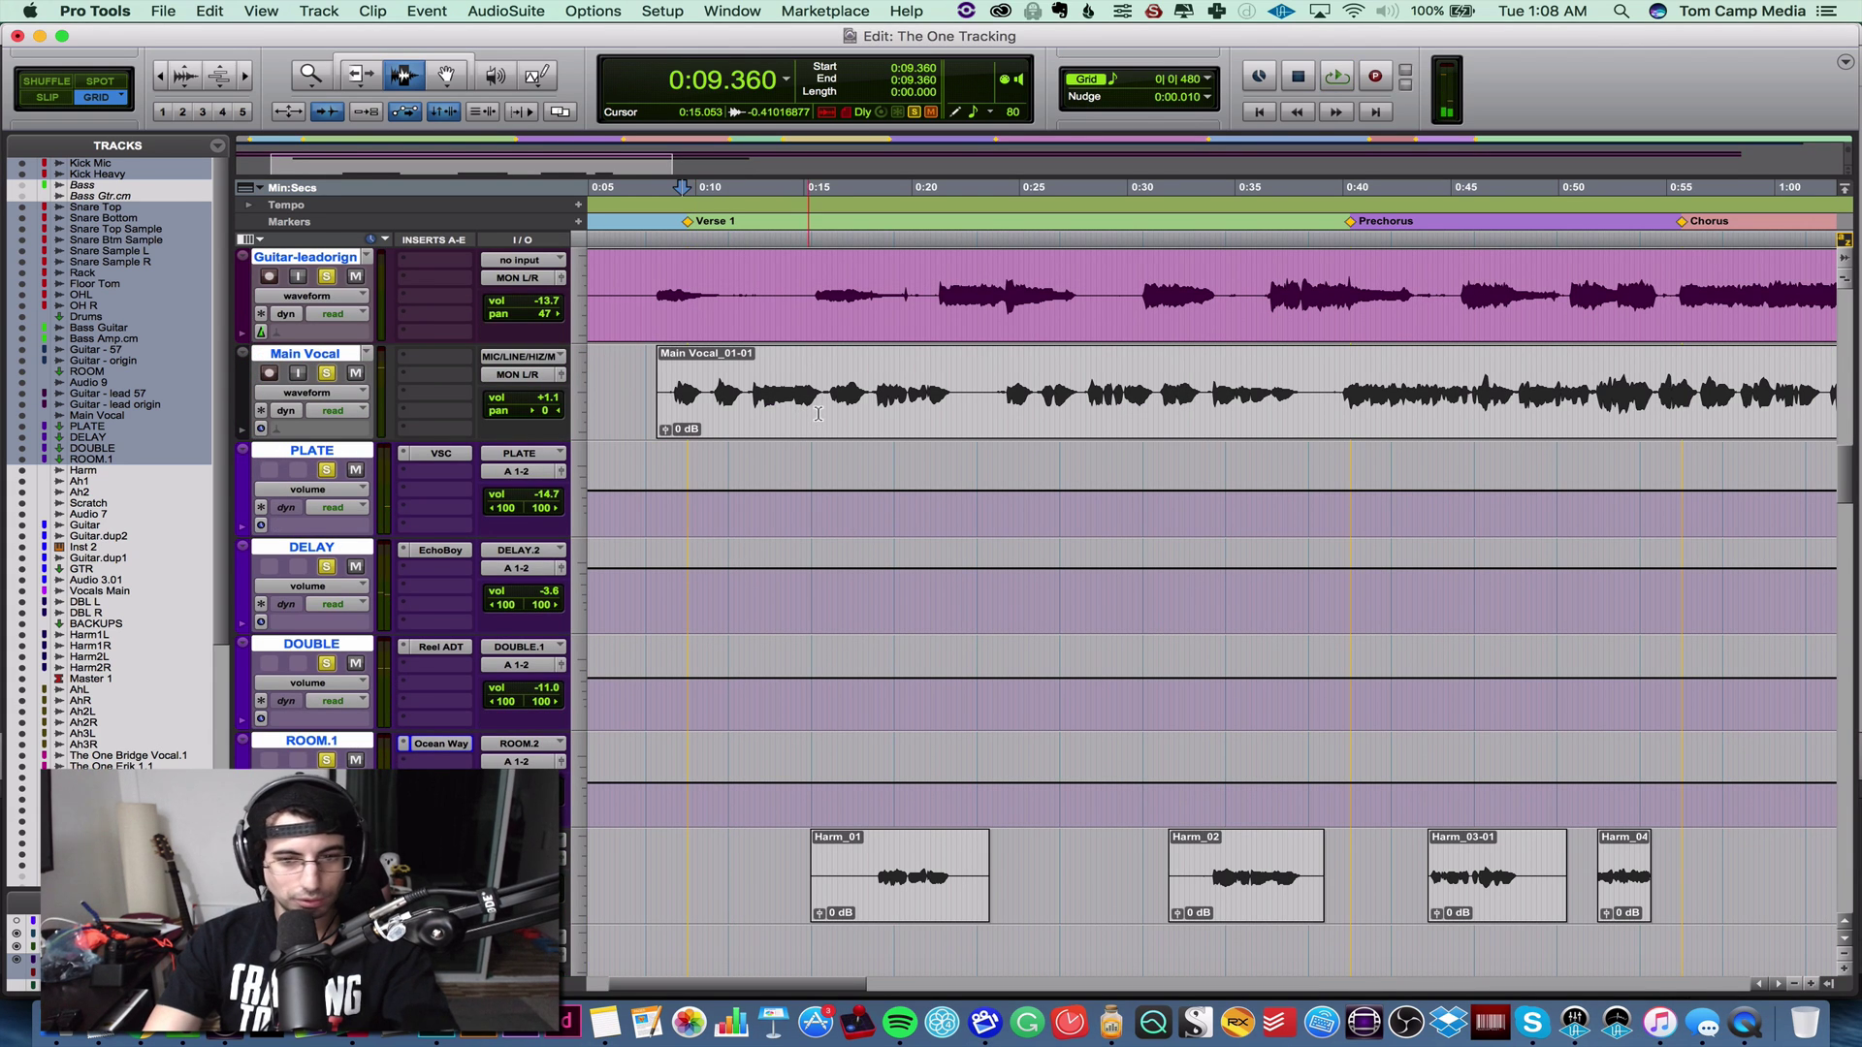
left_click(817, 417)
key("space")
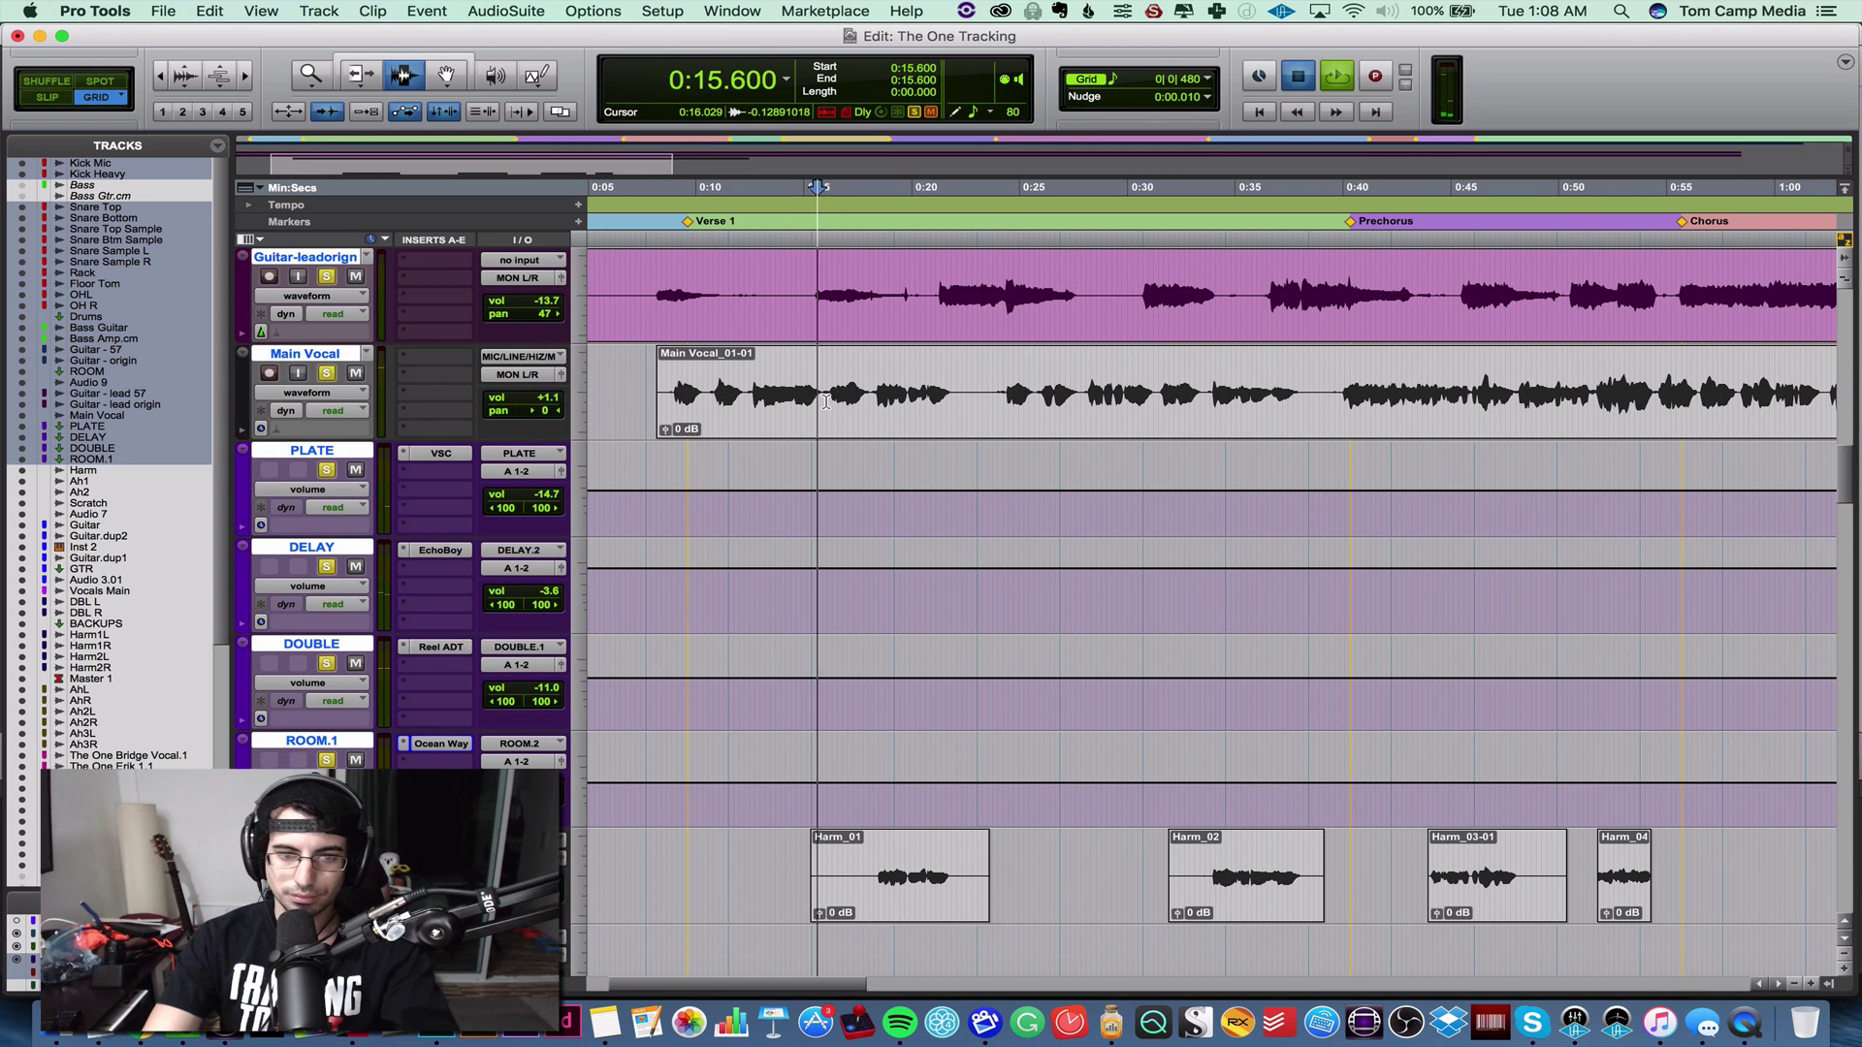
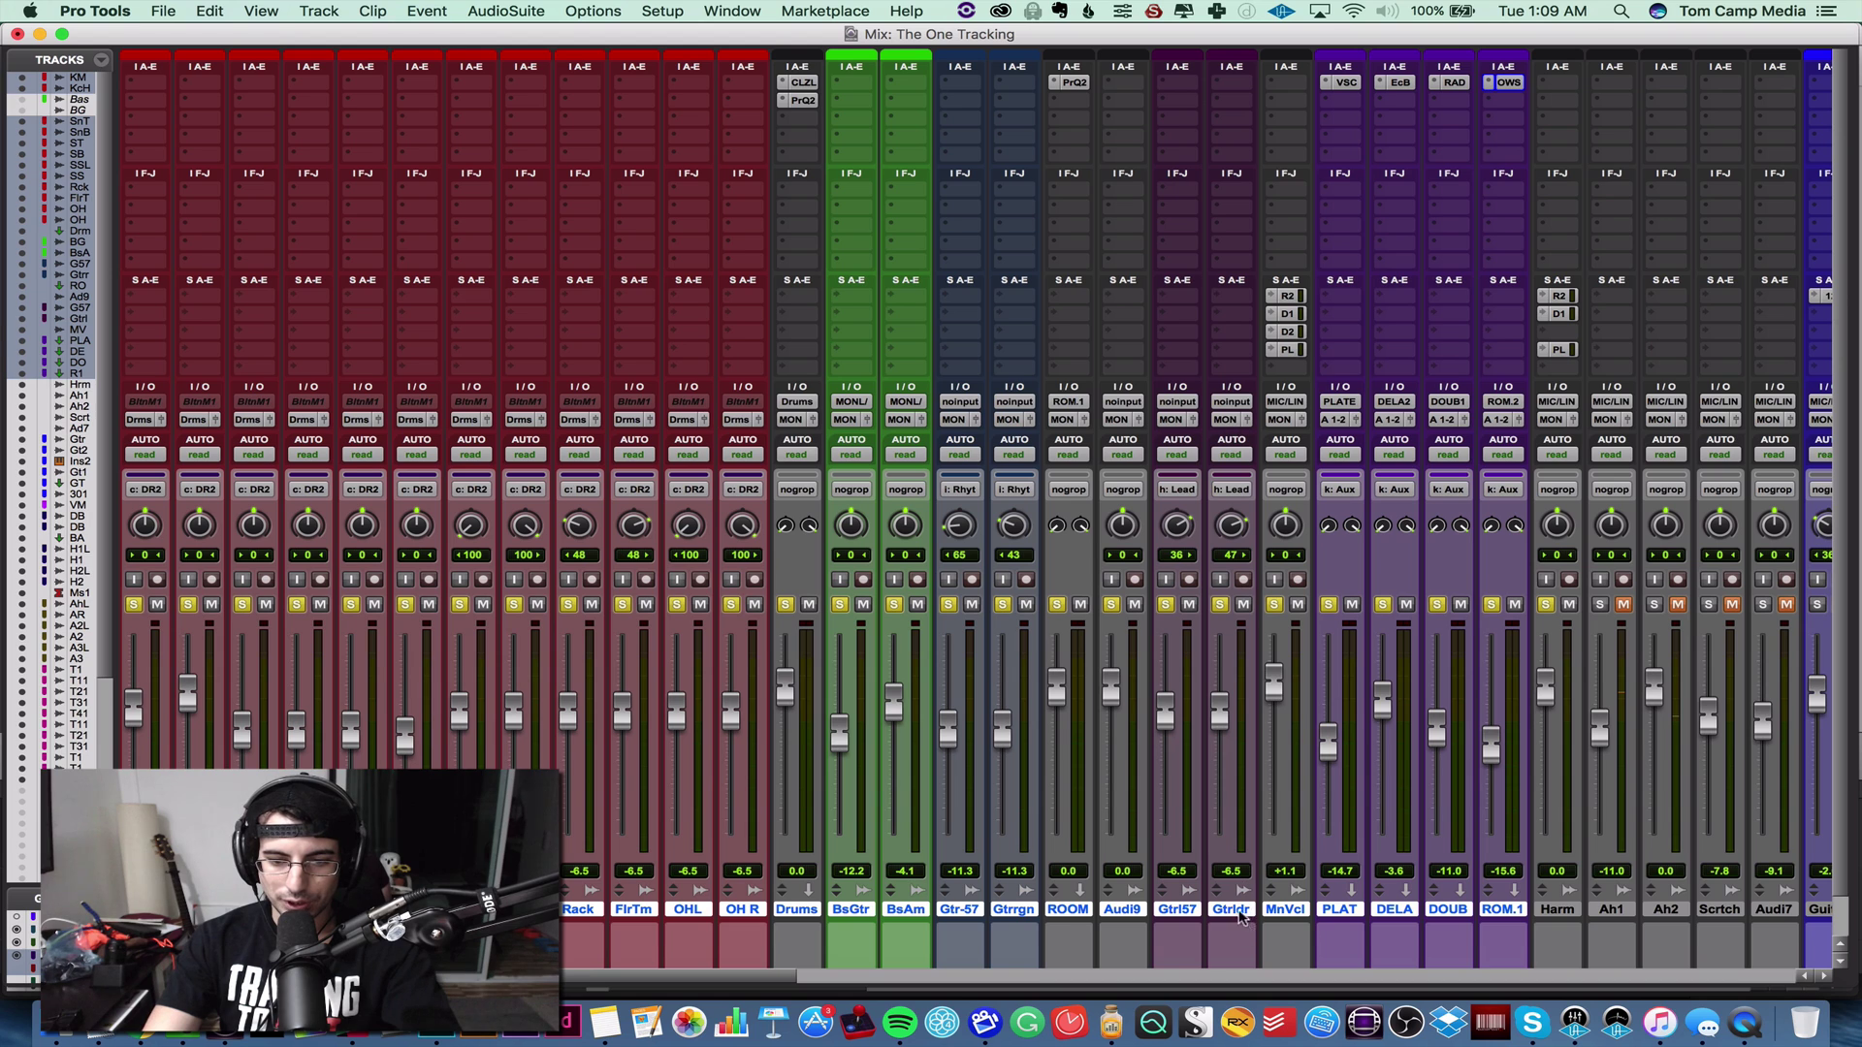
- Route the two lead guitar tracks to a new stereo aux named LEADS
left_click(1241, 908)
left_click(1187, 908, "shift")
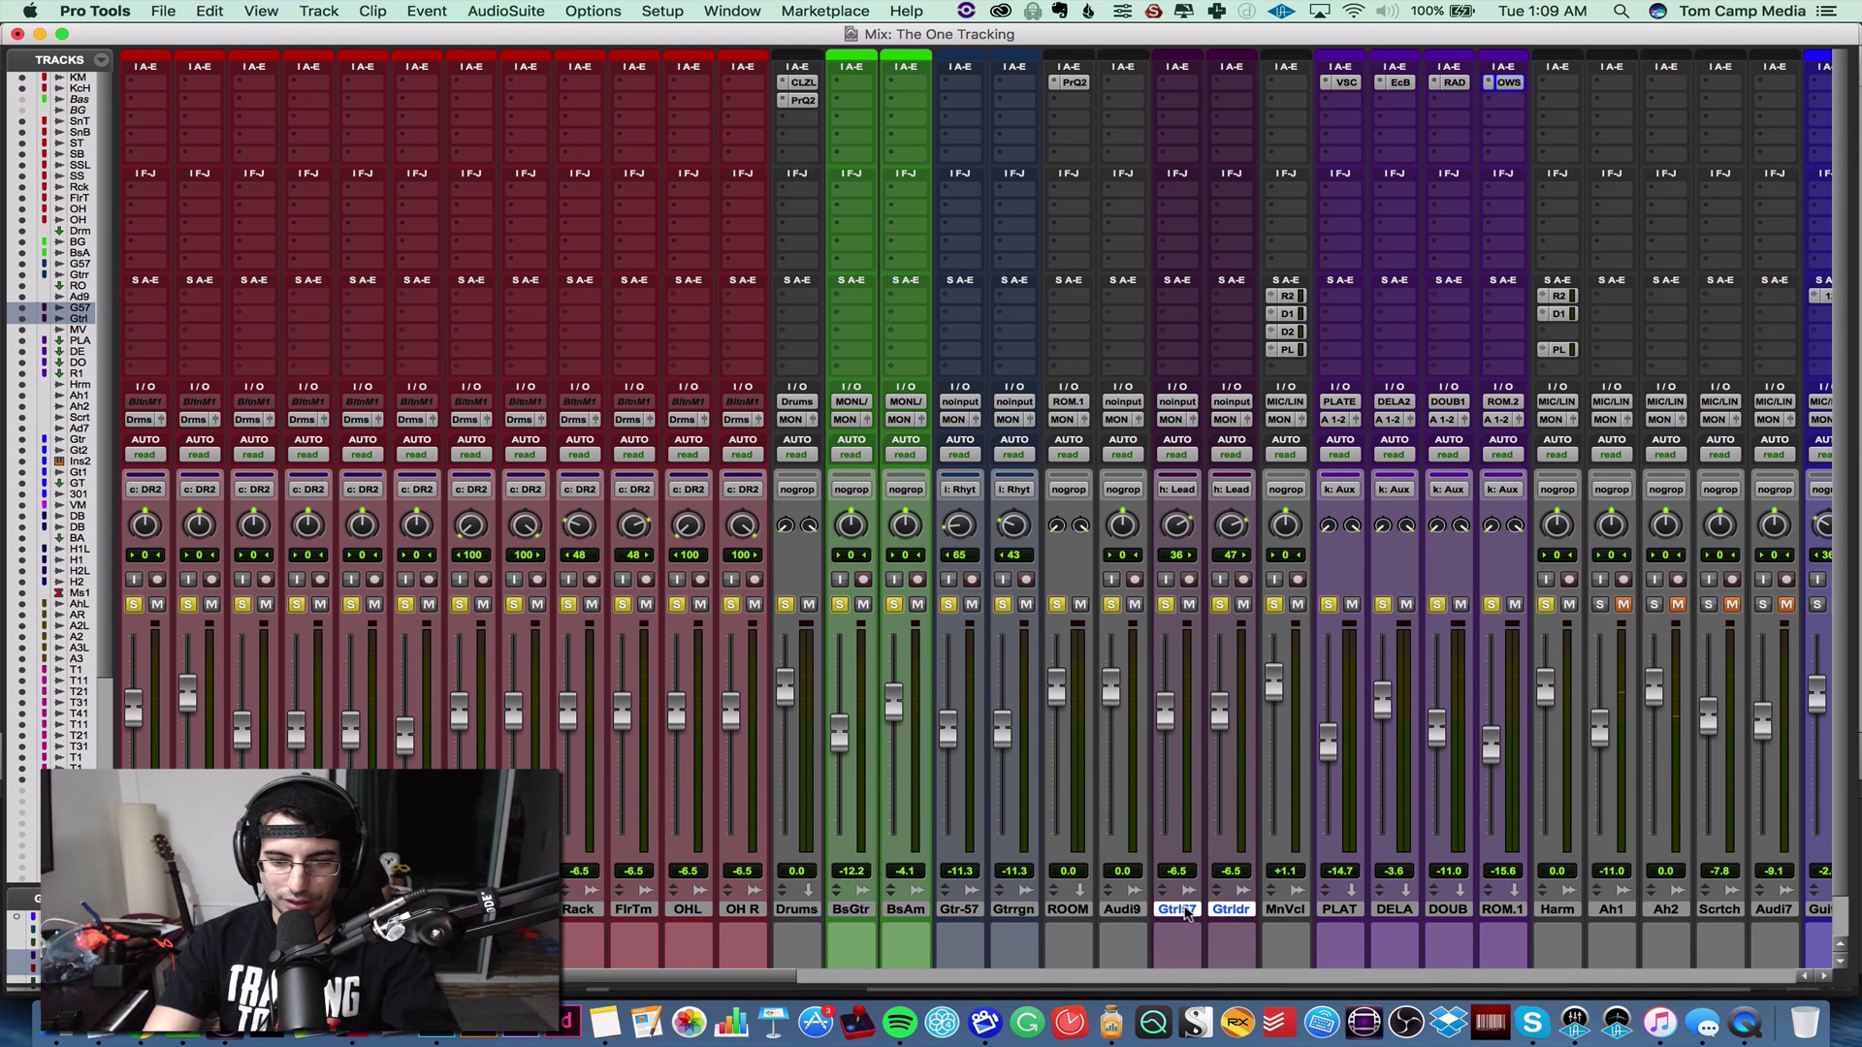
left_click(1218, 426)
left_click(1280, 490)
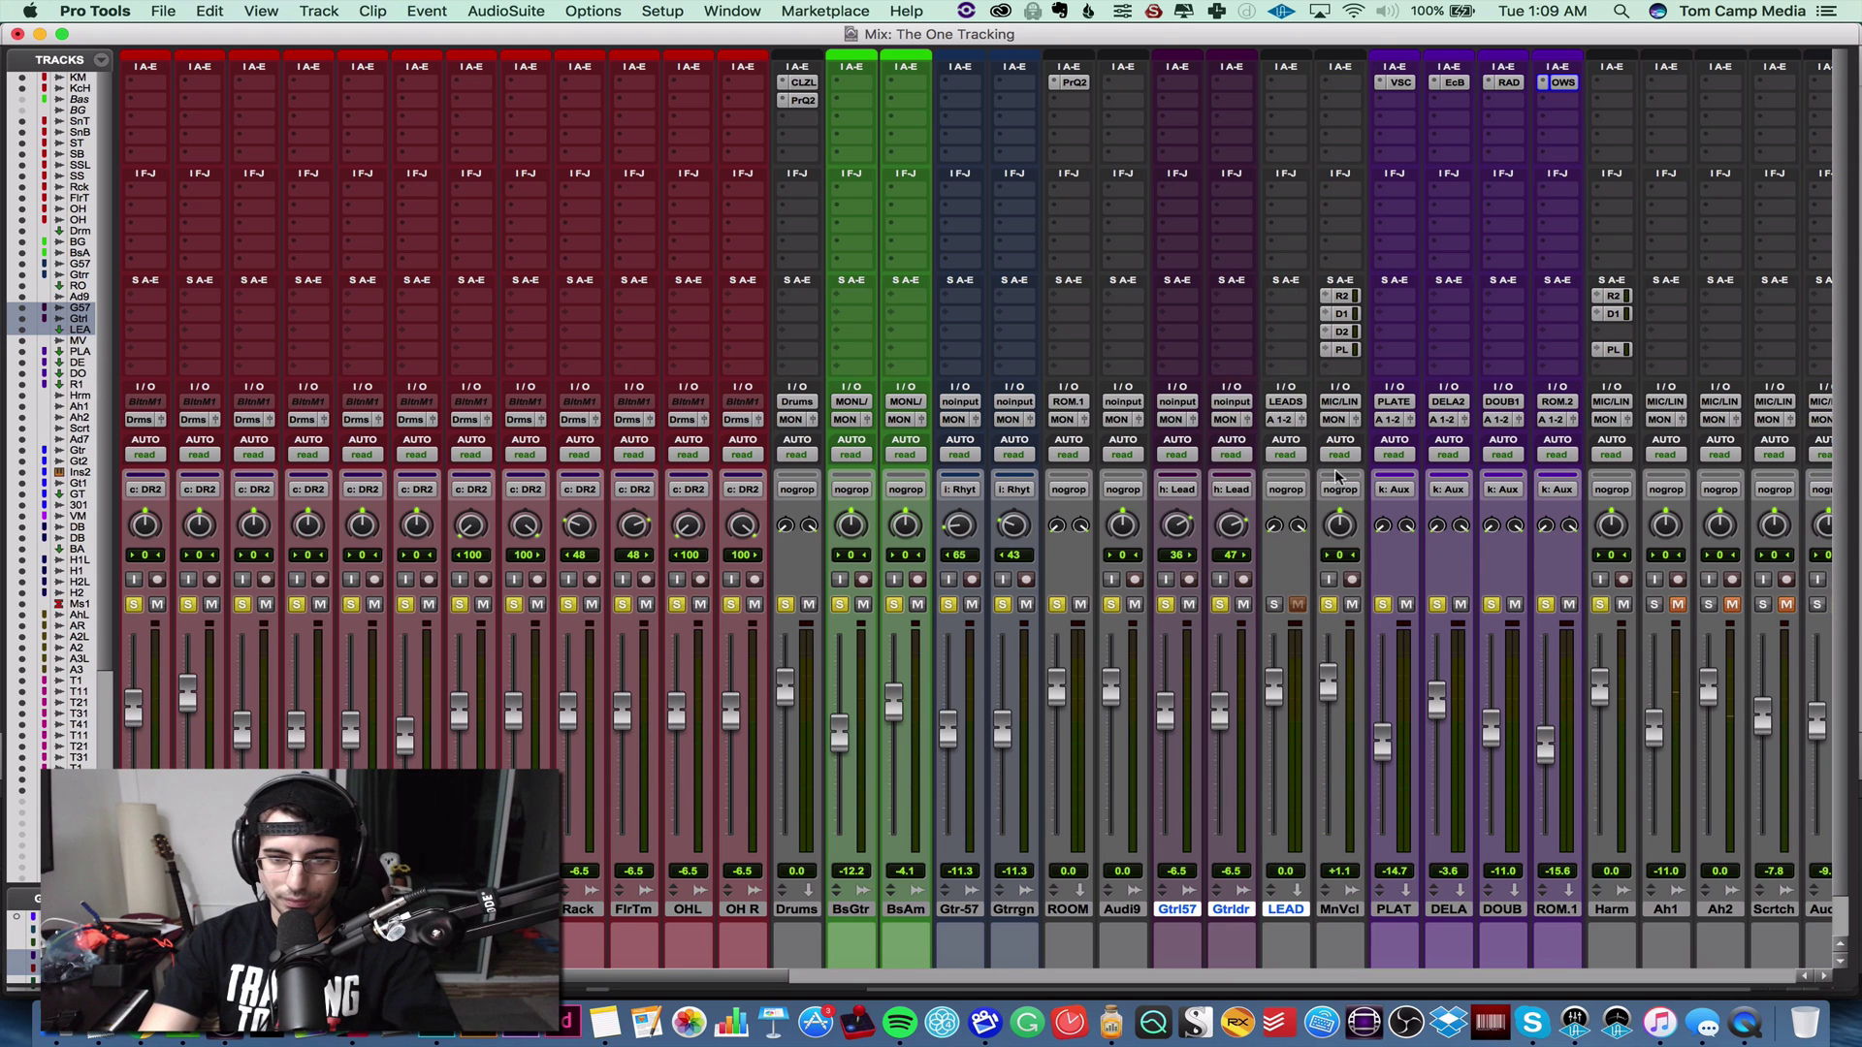
- Insert the stereo FabFilter Pro-Q 2 equalizer in the first insert slot of the LEADS aux
left_click(1286, 86)
mouse_move(1377, 123)
mouse_move(1532, 127)
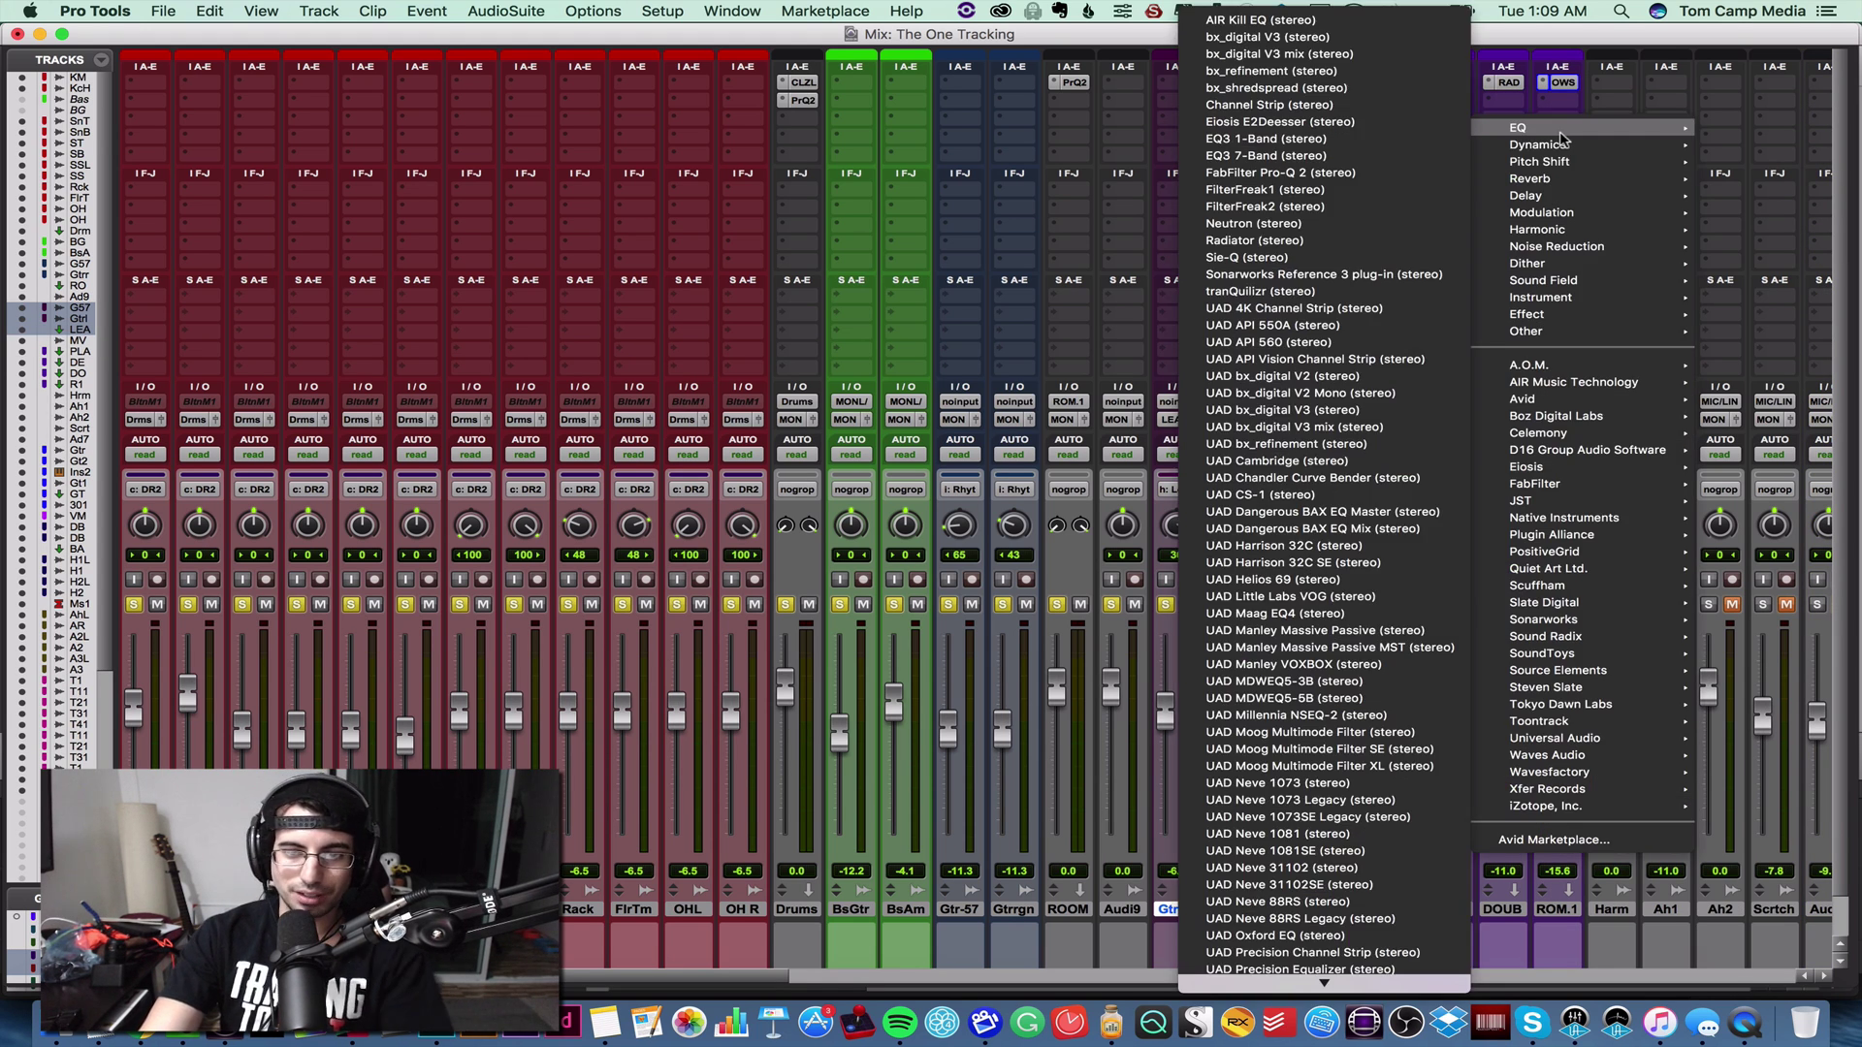
left_click(1270, 172)
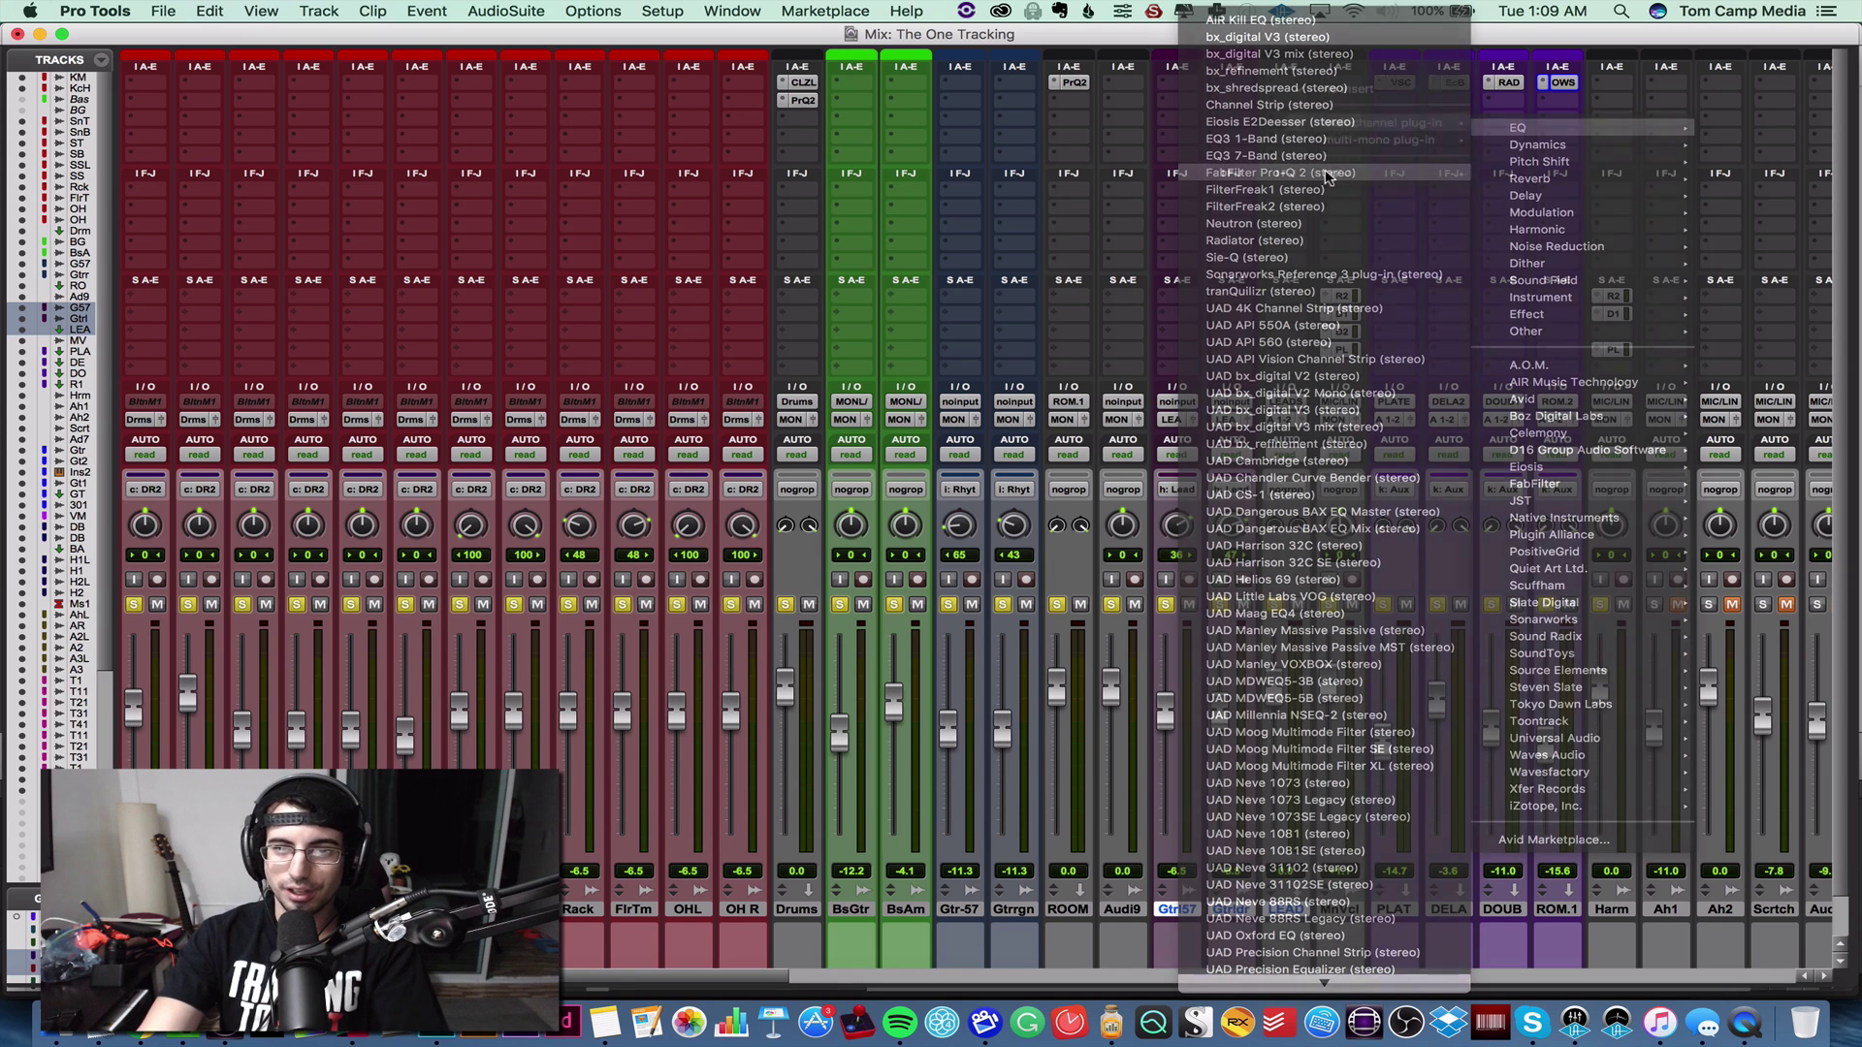
- Add a narrowed bell boost of about 2.5 dB in the upper mids and set the LEADS fader to -4.6 dB during playback
left_click_drag(698, 374, 753, 272)
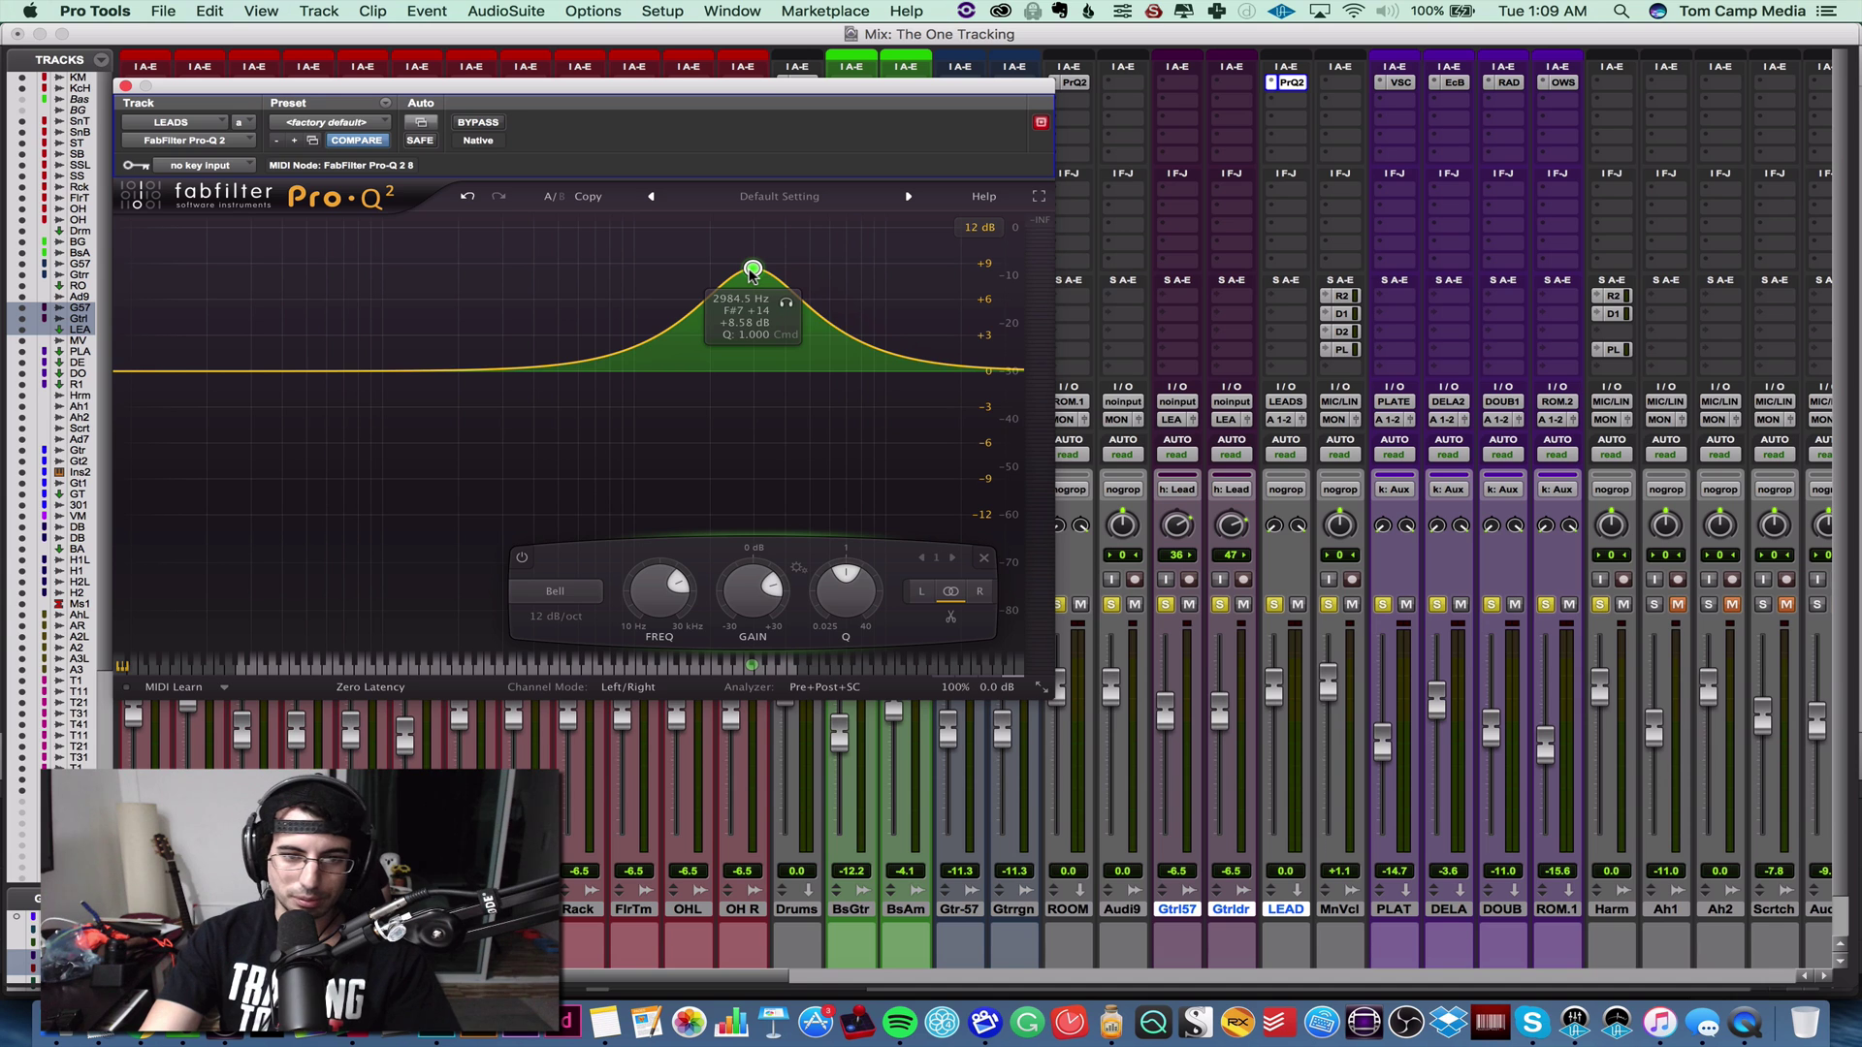
scroll(752, 273, "up", 3)
key("space")
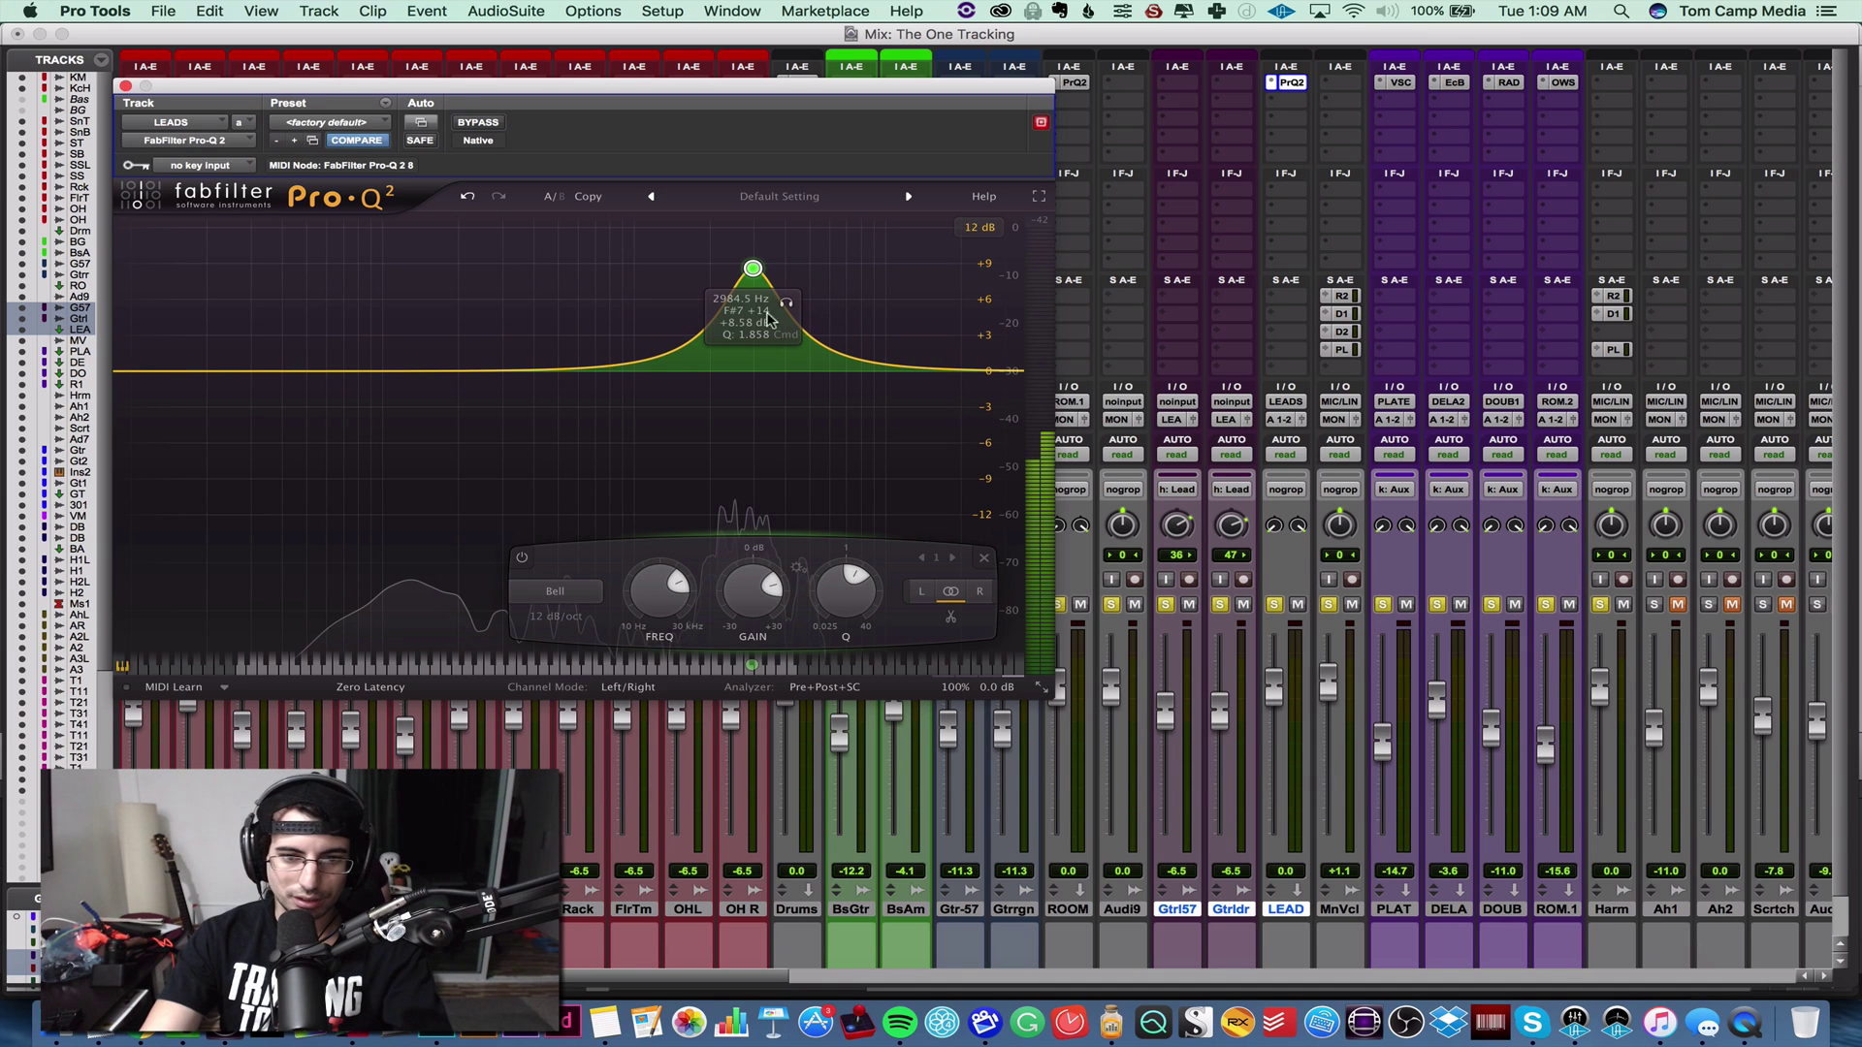
left_click_drag(753, 268, 709, 343)
left_click_drag(1274, 690, 1275, 706)
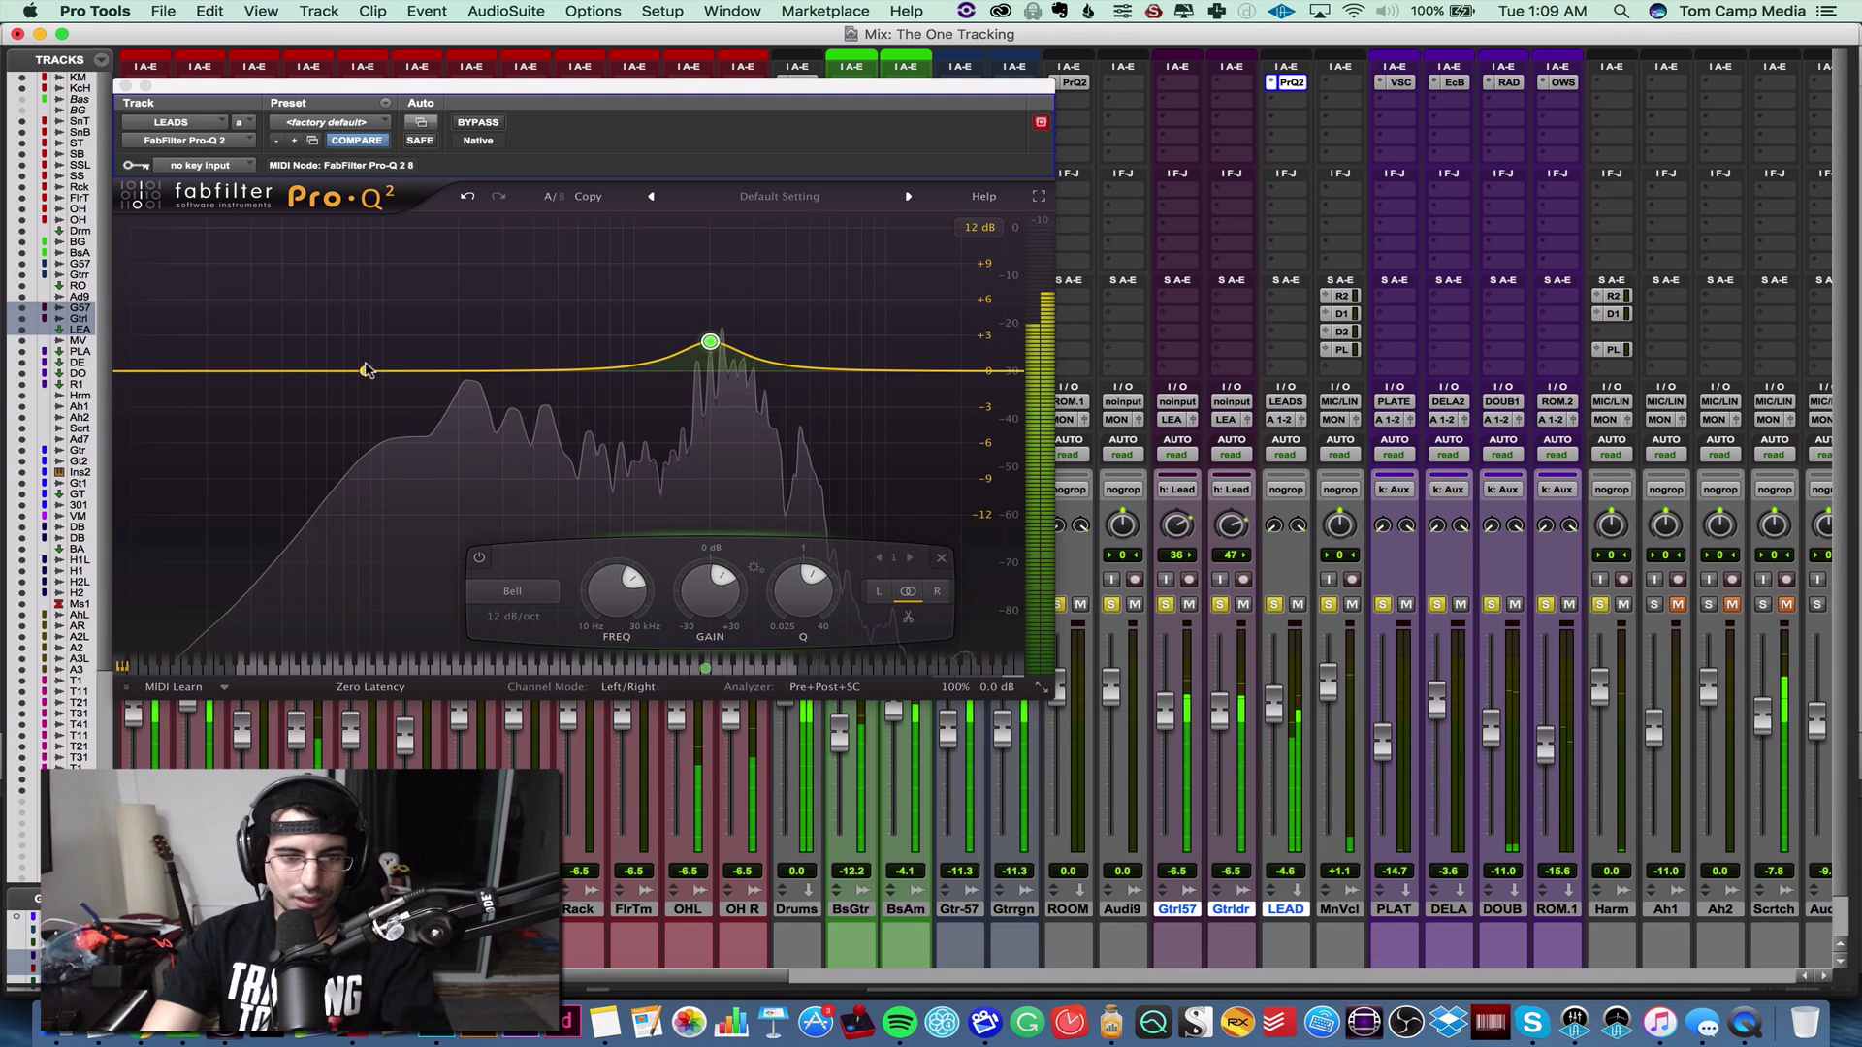
- Add a low cut band at about 355 Hz to the LEADS equalizer
left_click_drag(364, 371, 374, 353)
left_click(187, 592)
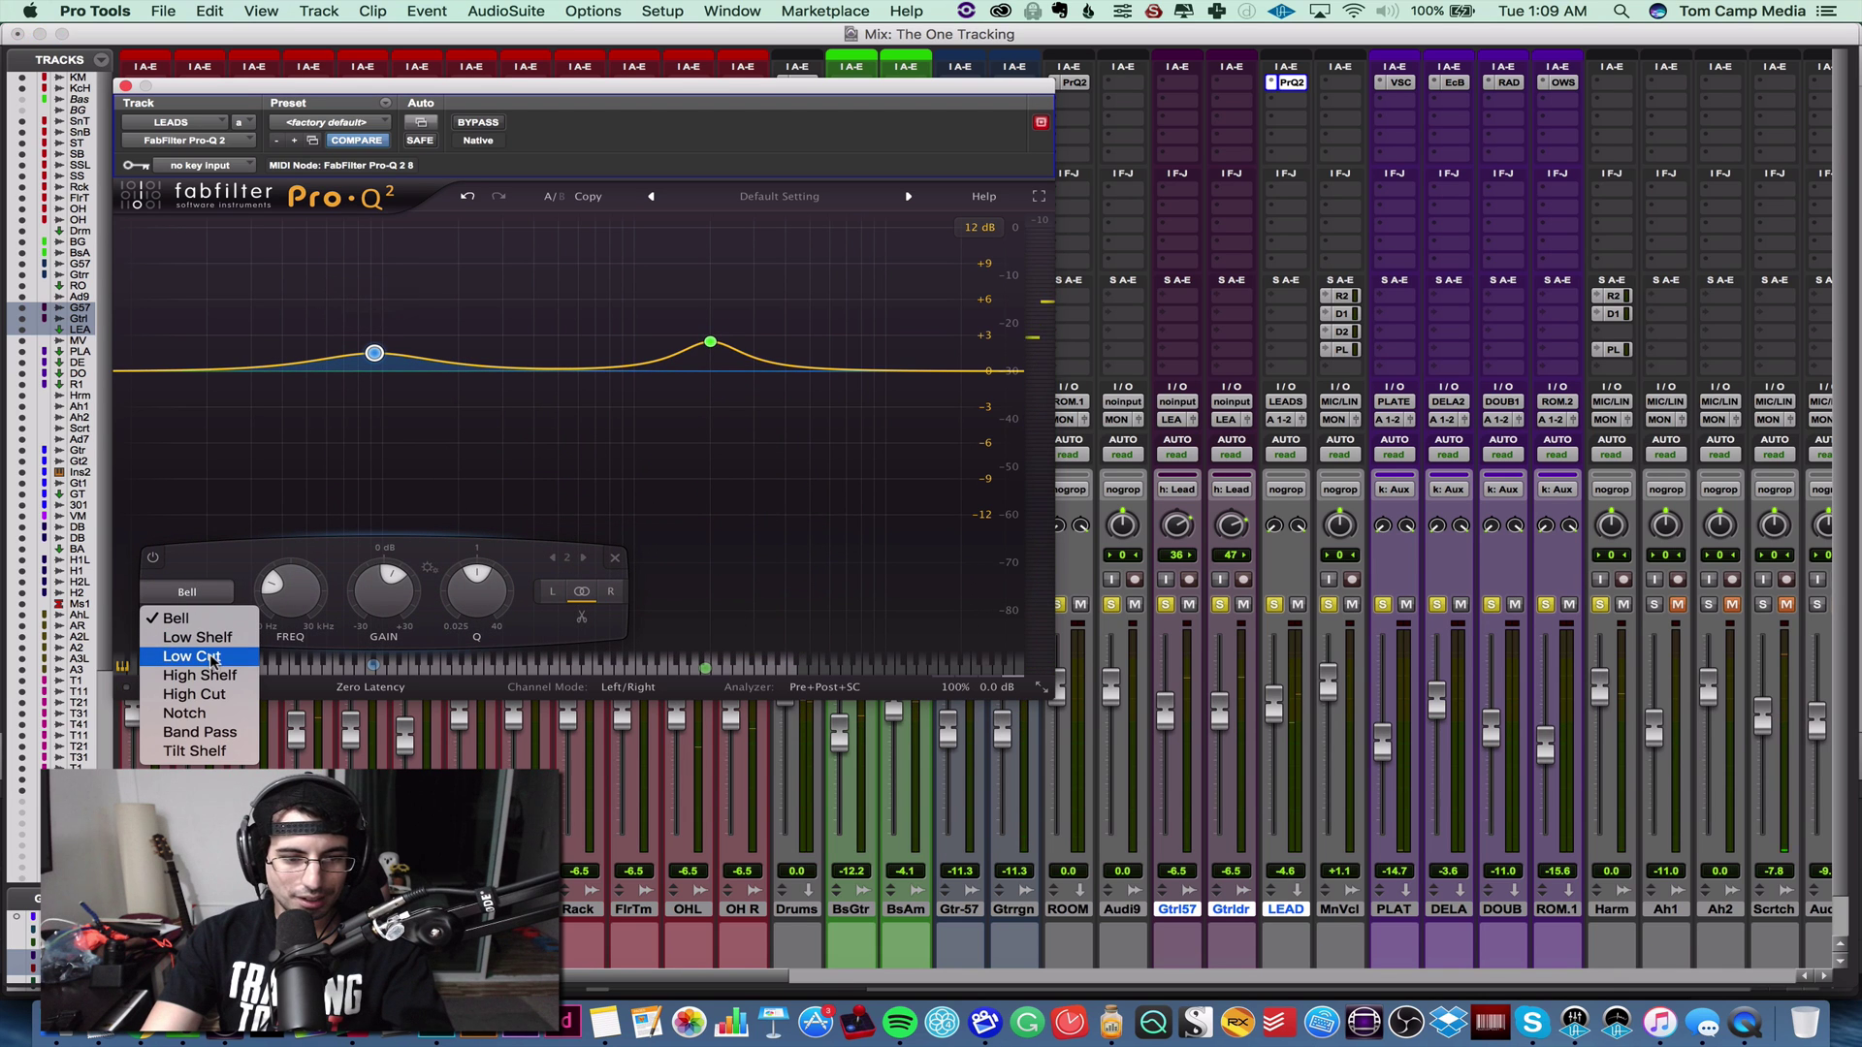
left_click(211, 658)
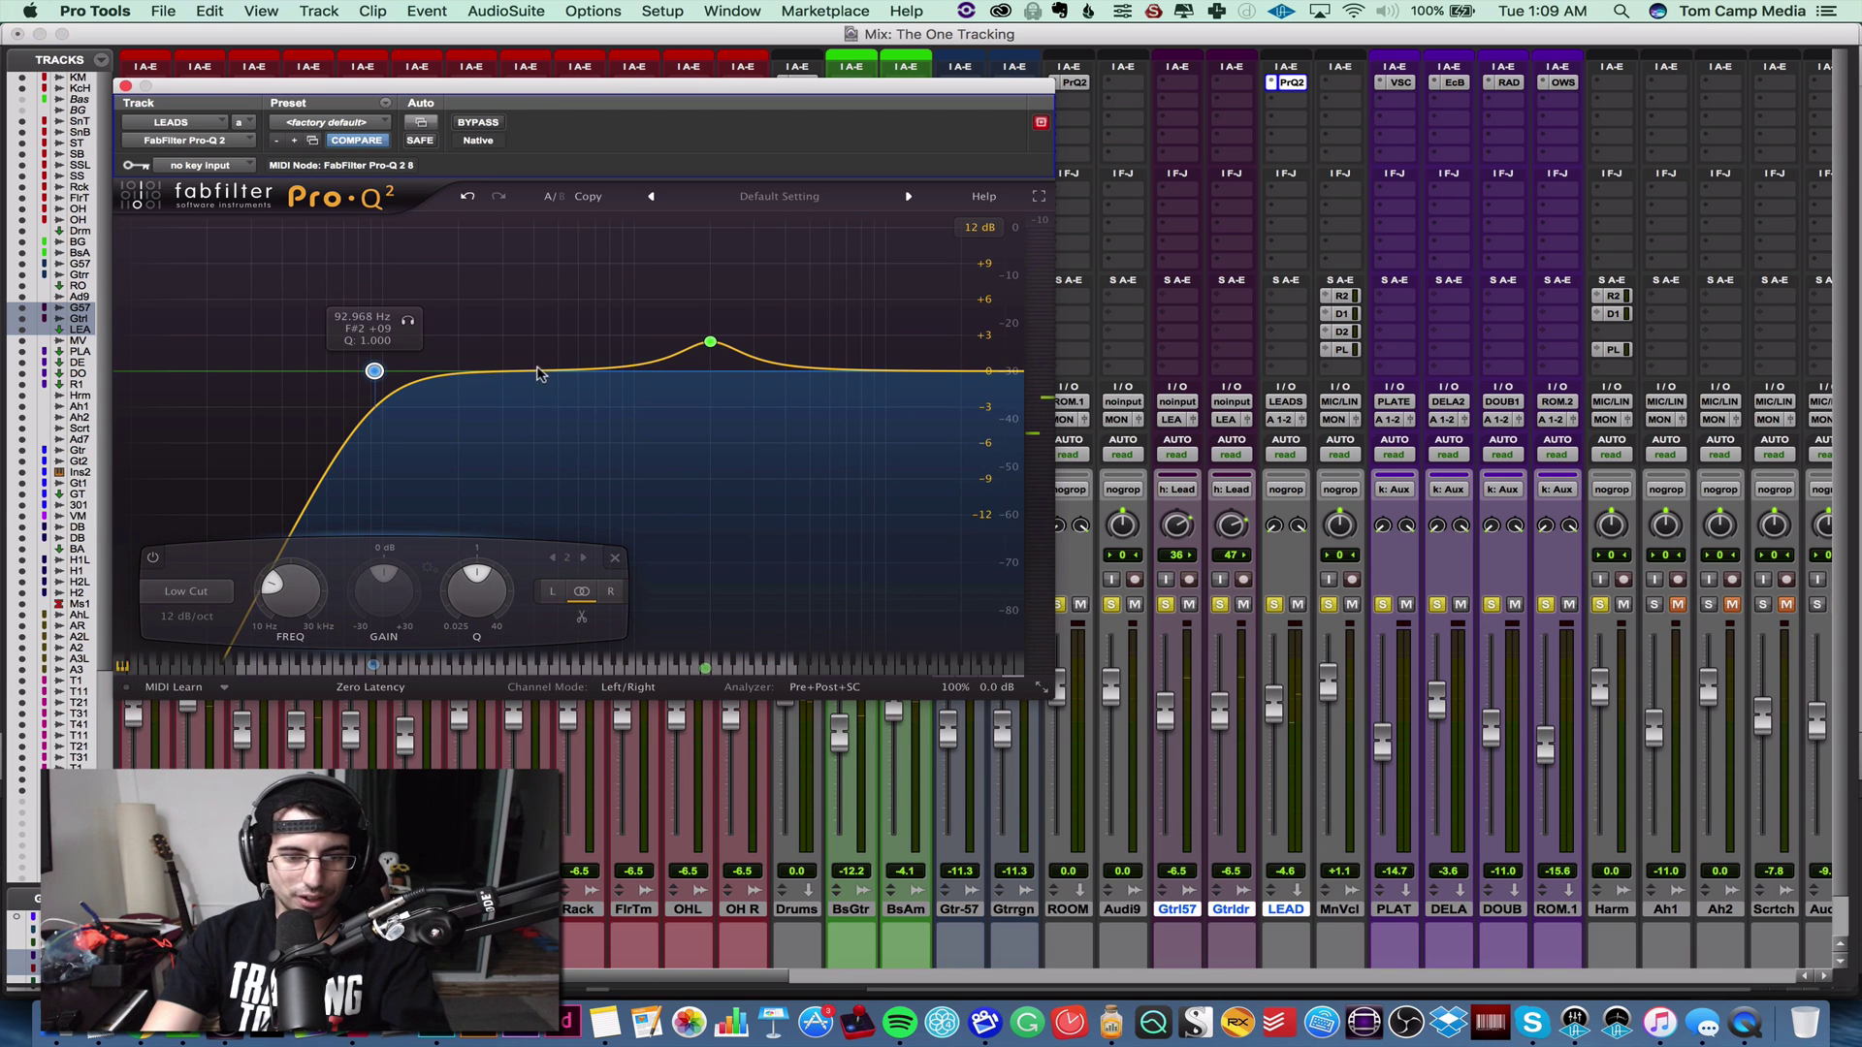
scroll(341, 590, "up", 5)
left_click(341, 592)
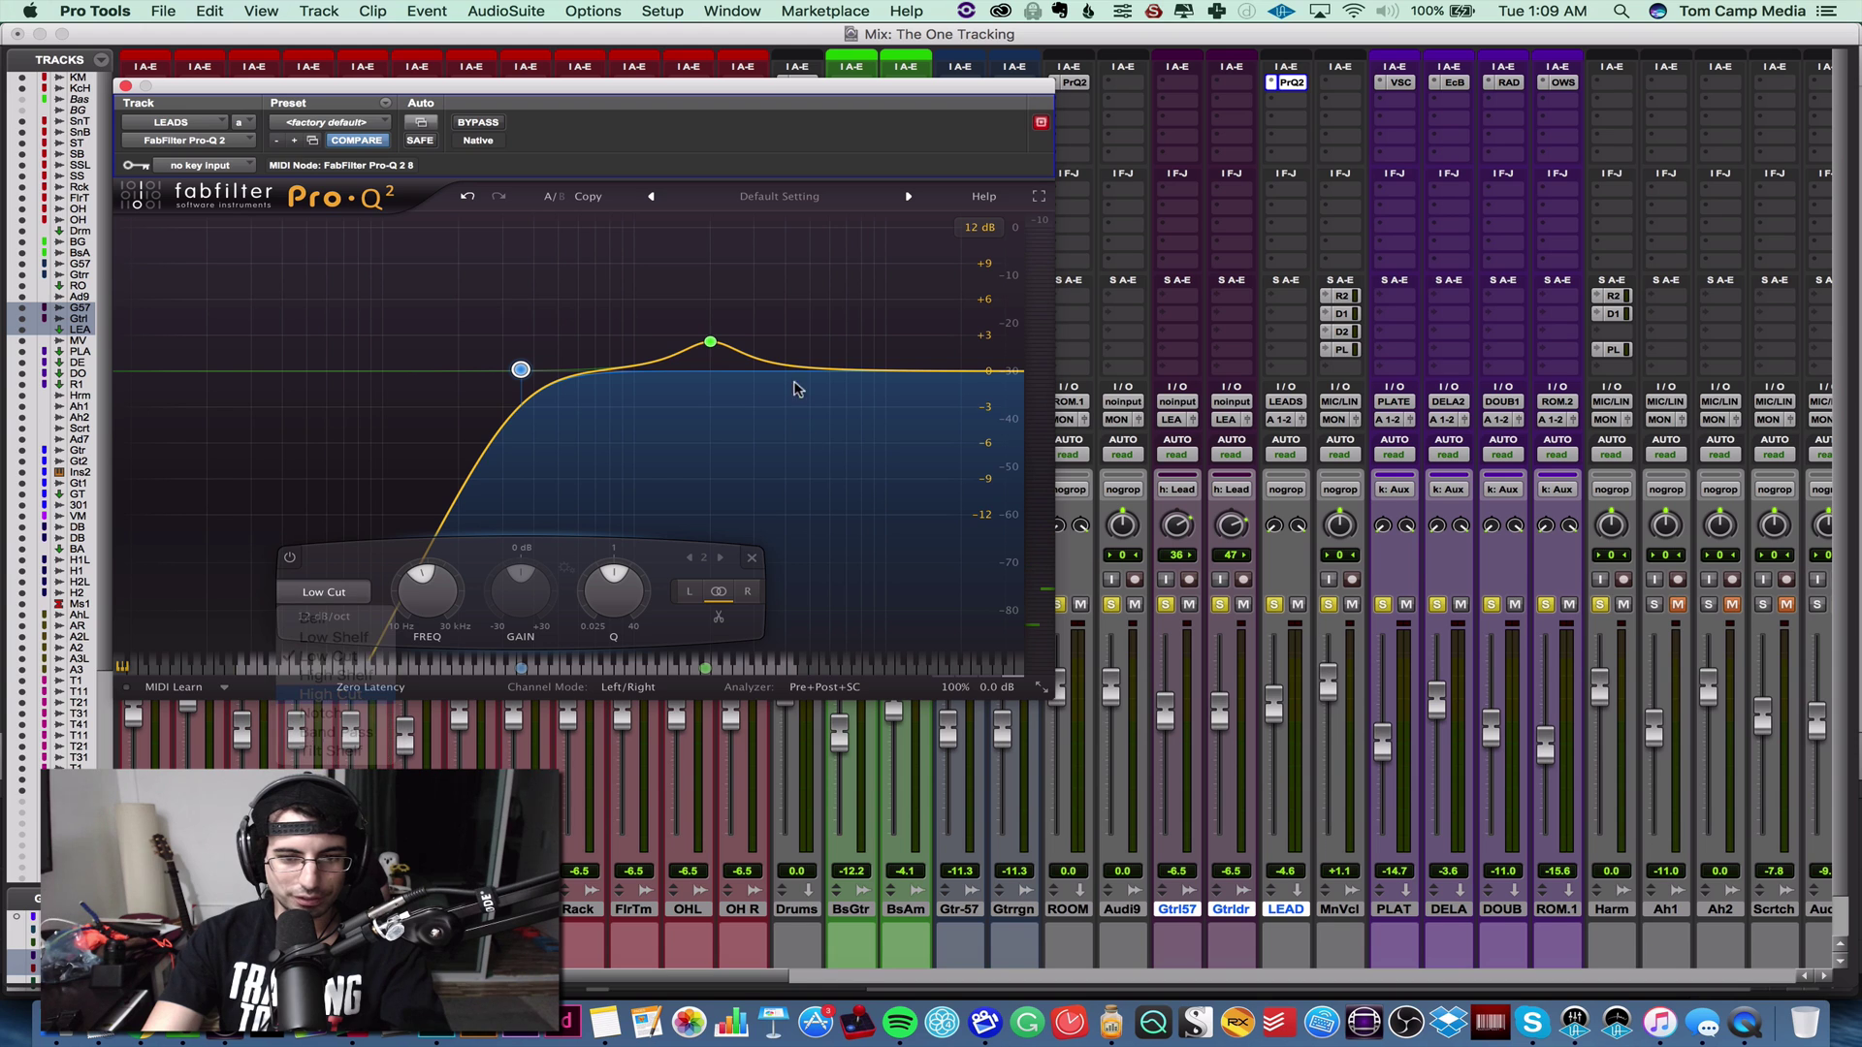
left_click(326, 594)
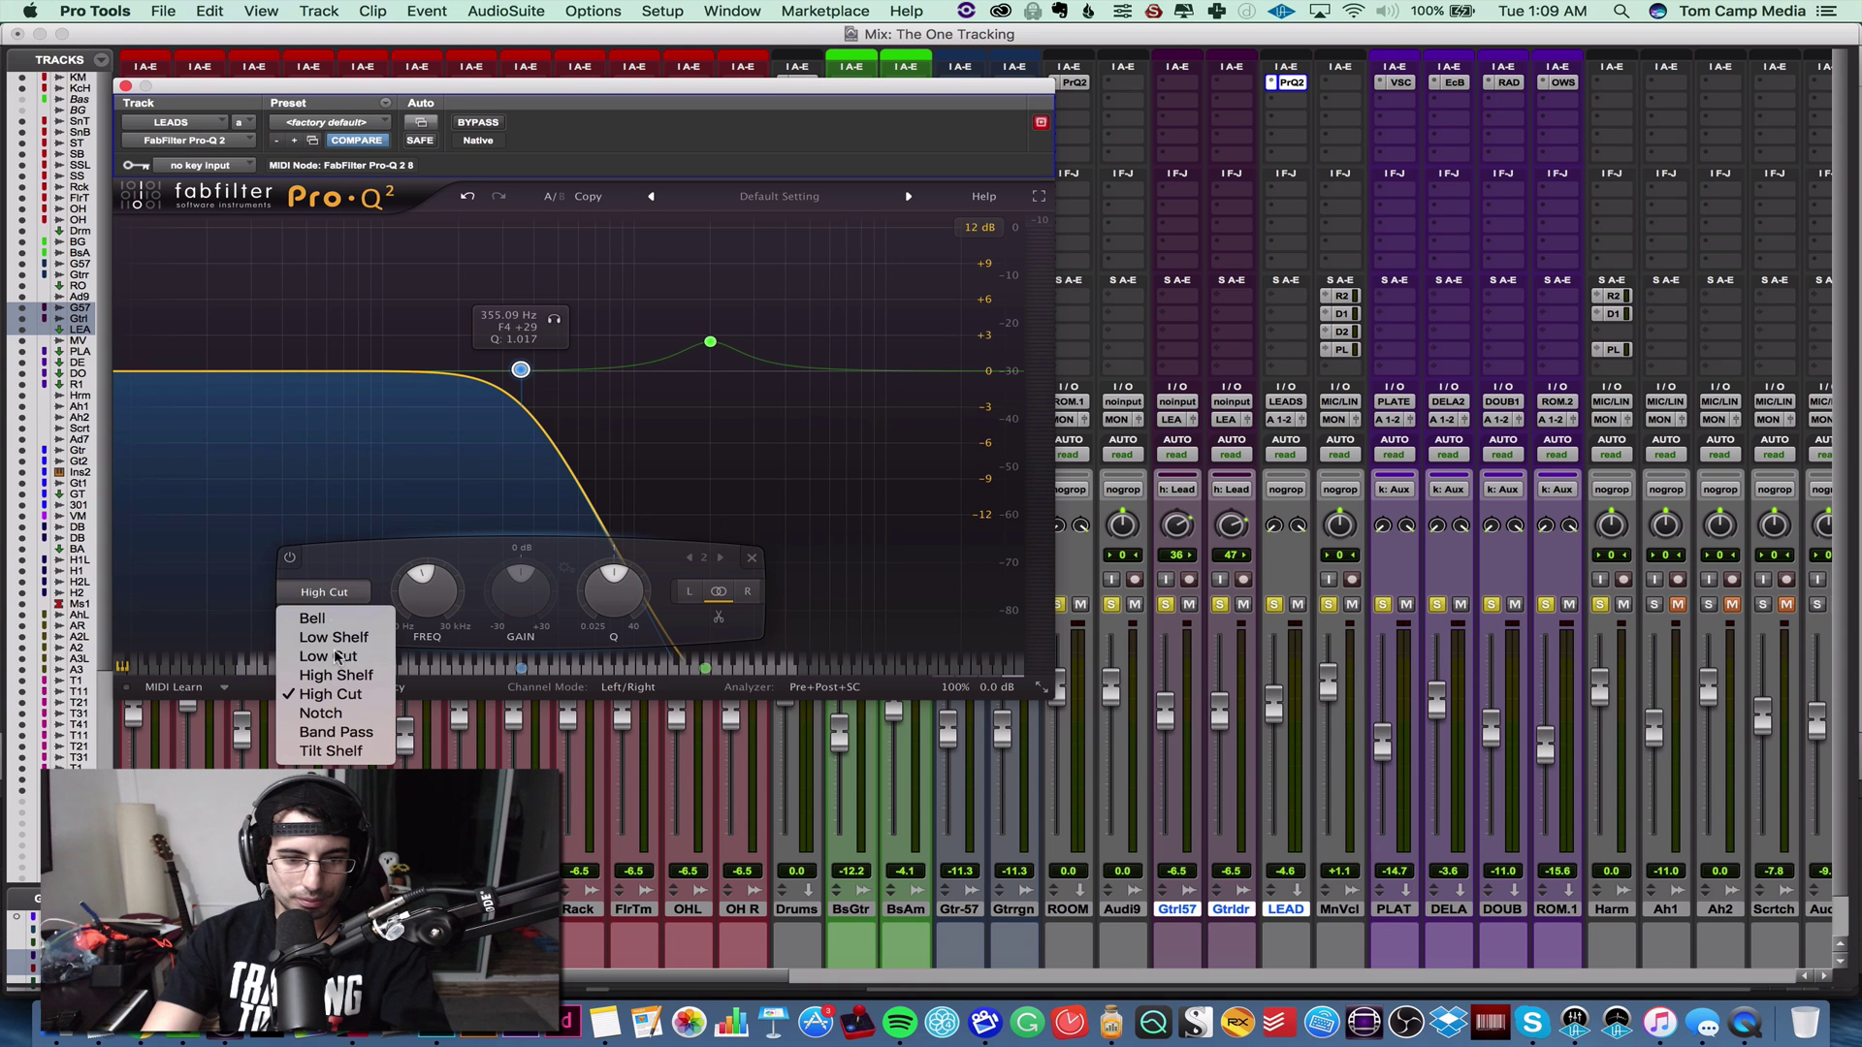
- Add a high cut band near 6.7 kHz to the LEADS equalizer and adjust its Q and position
left_click(844, 376)
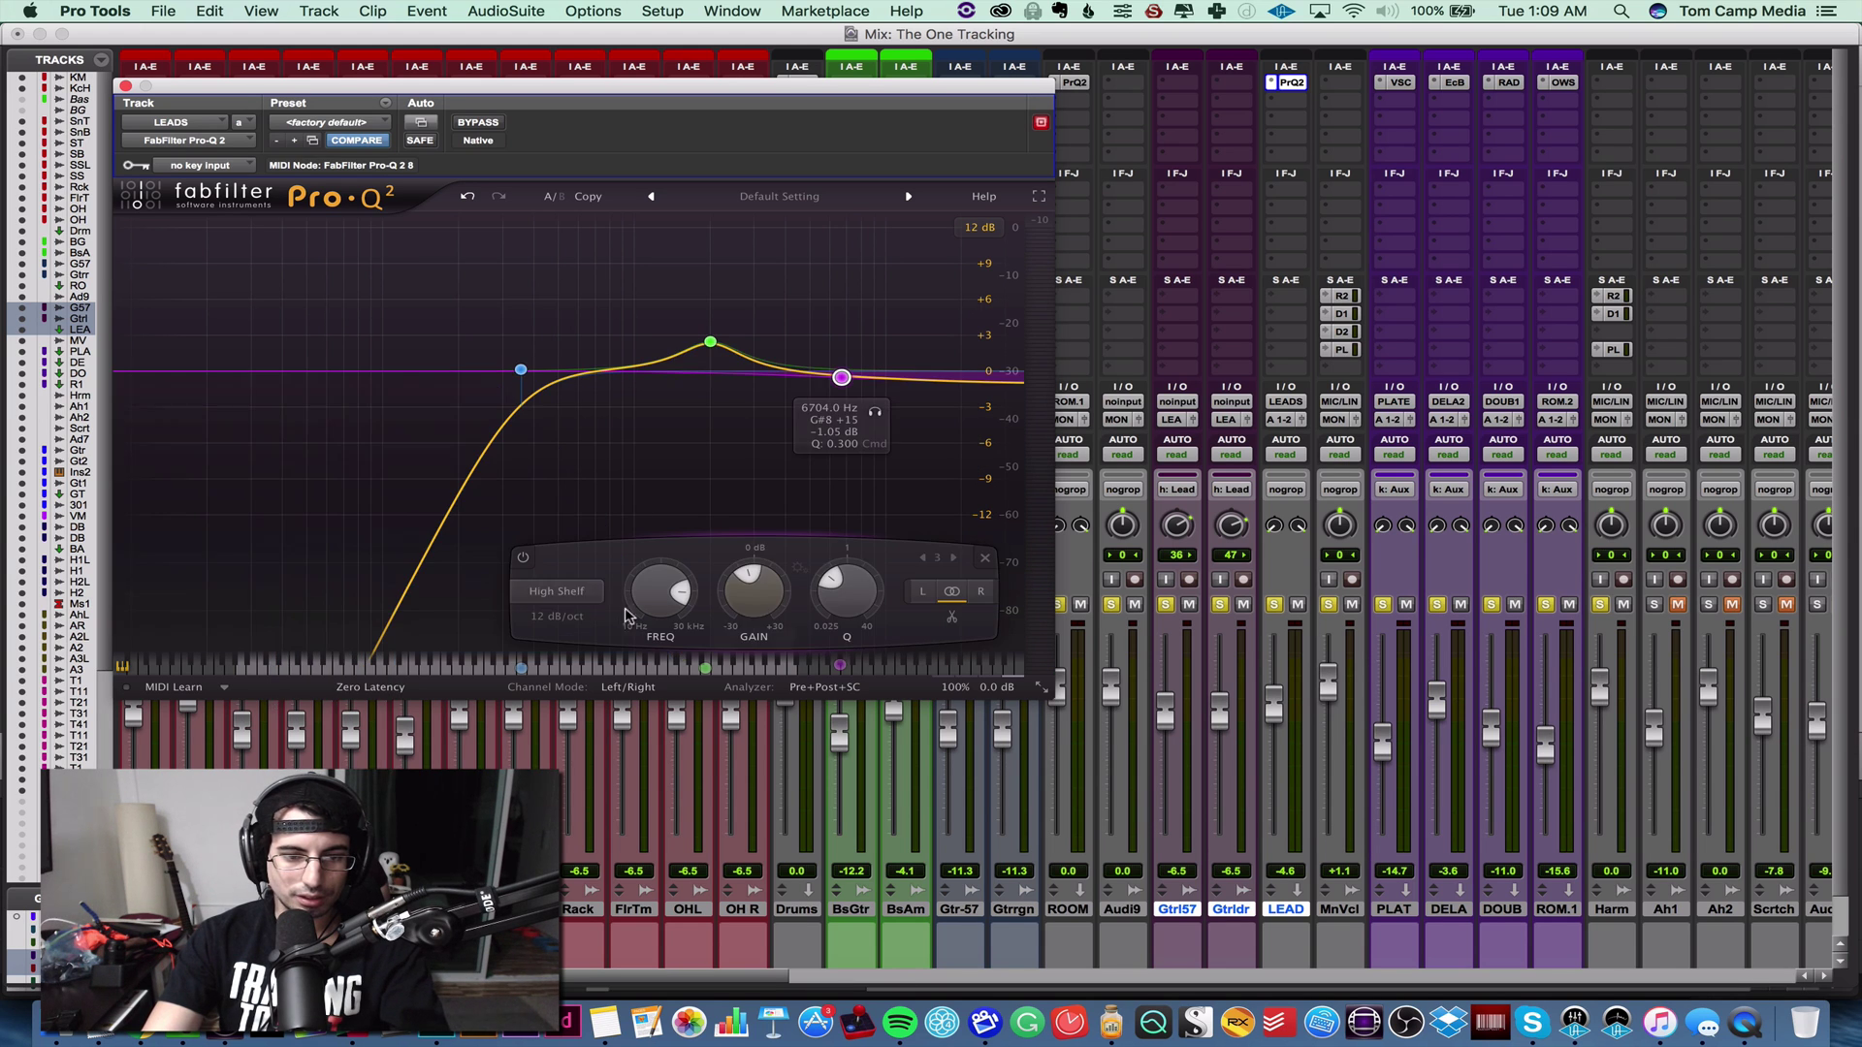
left_click(589, 593)
left_click(587, 690)
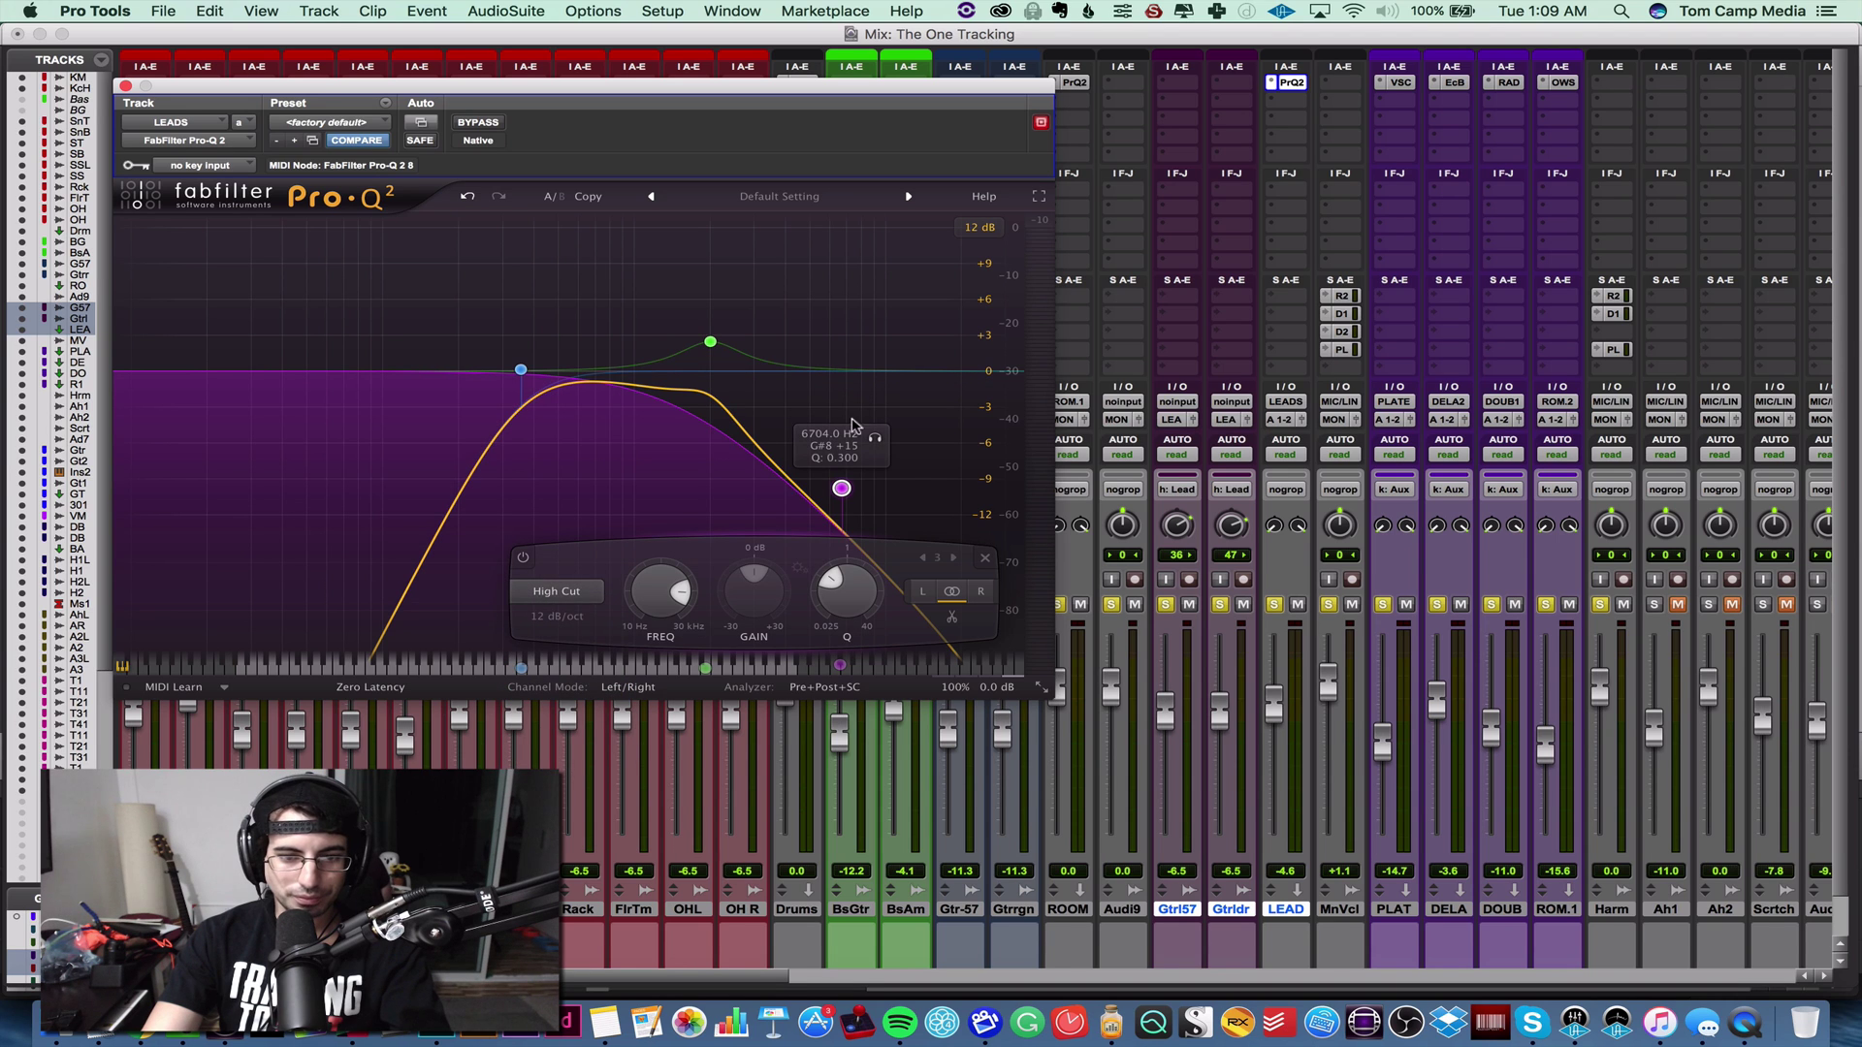
scroll(560, 624, "up", 5)
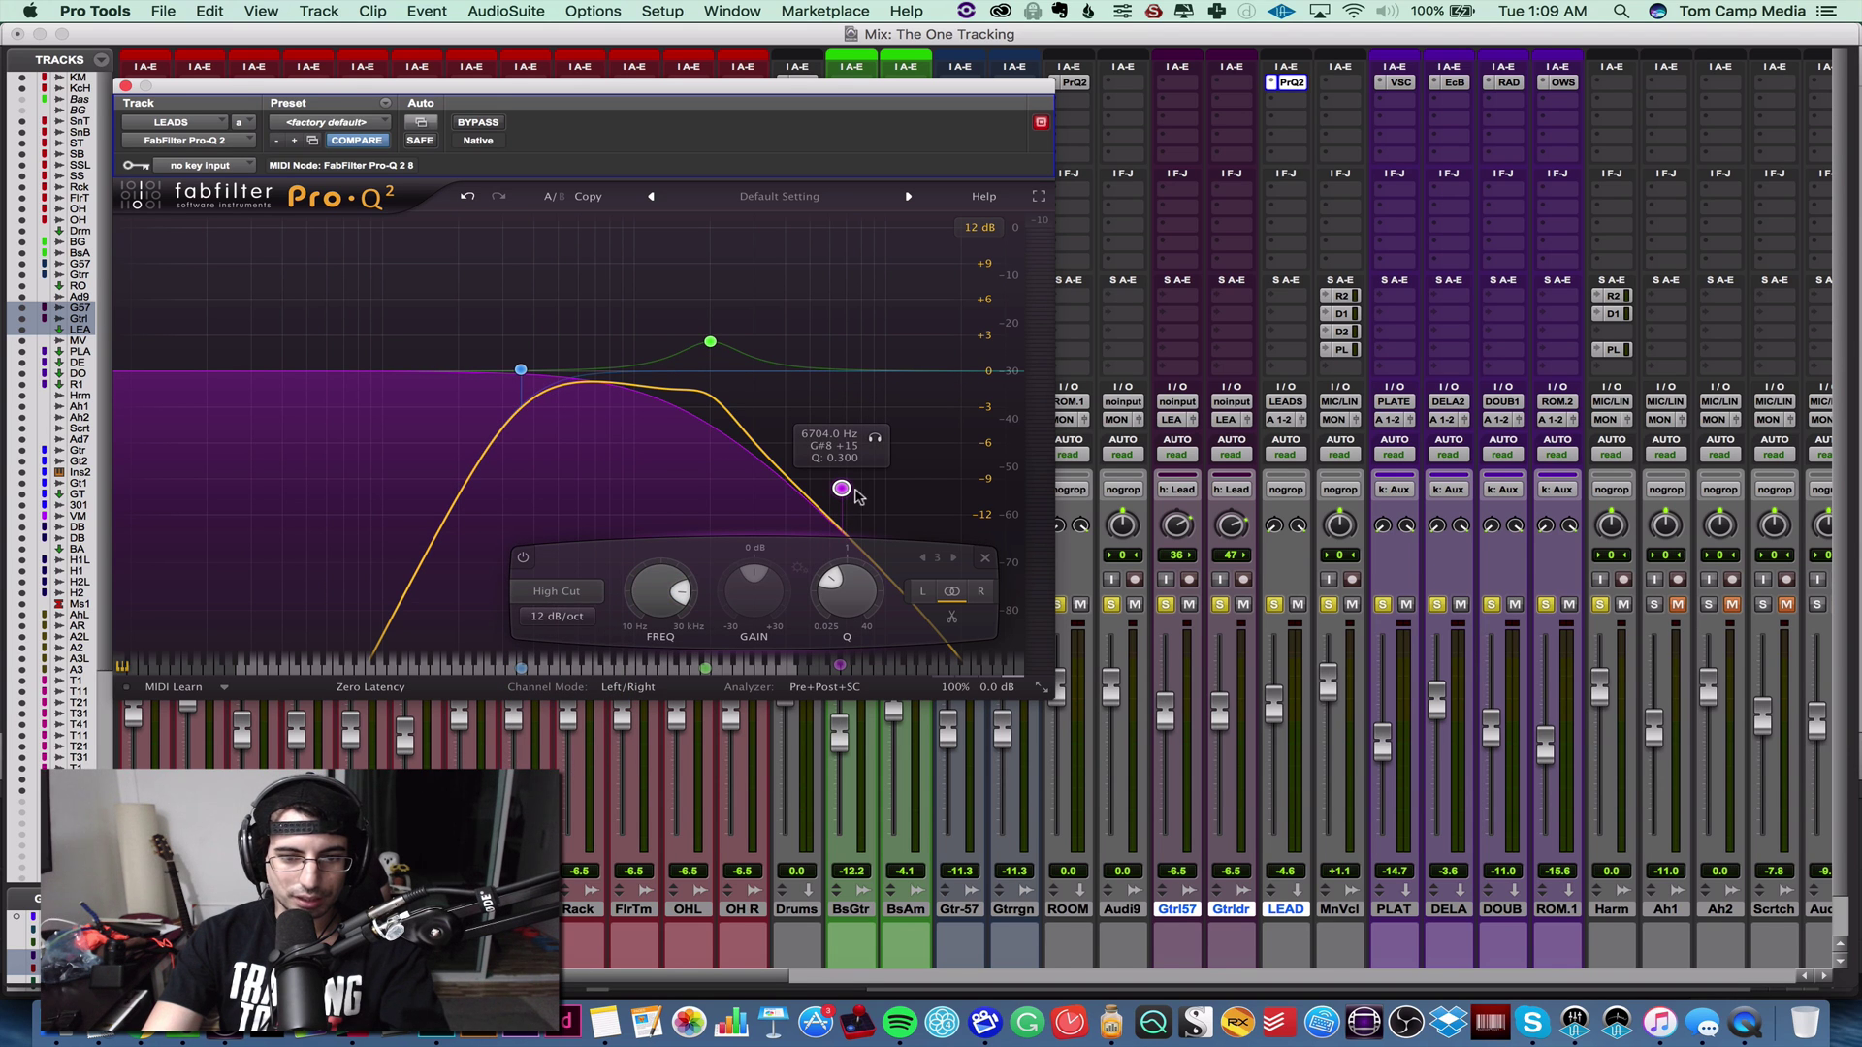
left_click_drag(842, 488, 849, 392)
- During playback, move both cuts inward and make the bell a narrow cut of about 2.2 dB near 2275 Hz, closing the equalizer
key("space")
left_click_drag(521, 370, 724, 398)
scroll(724, 400, "up", 5)
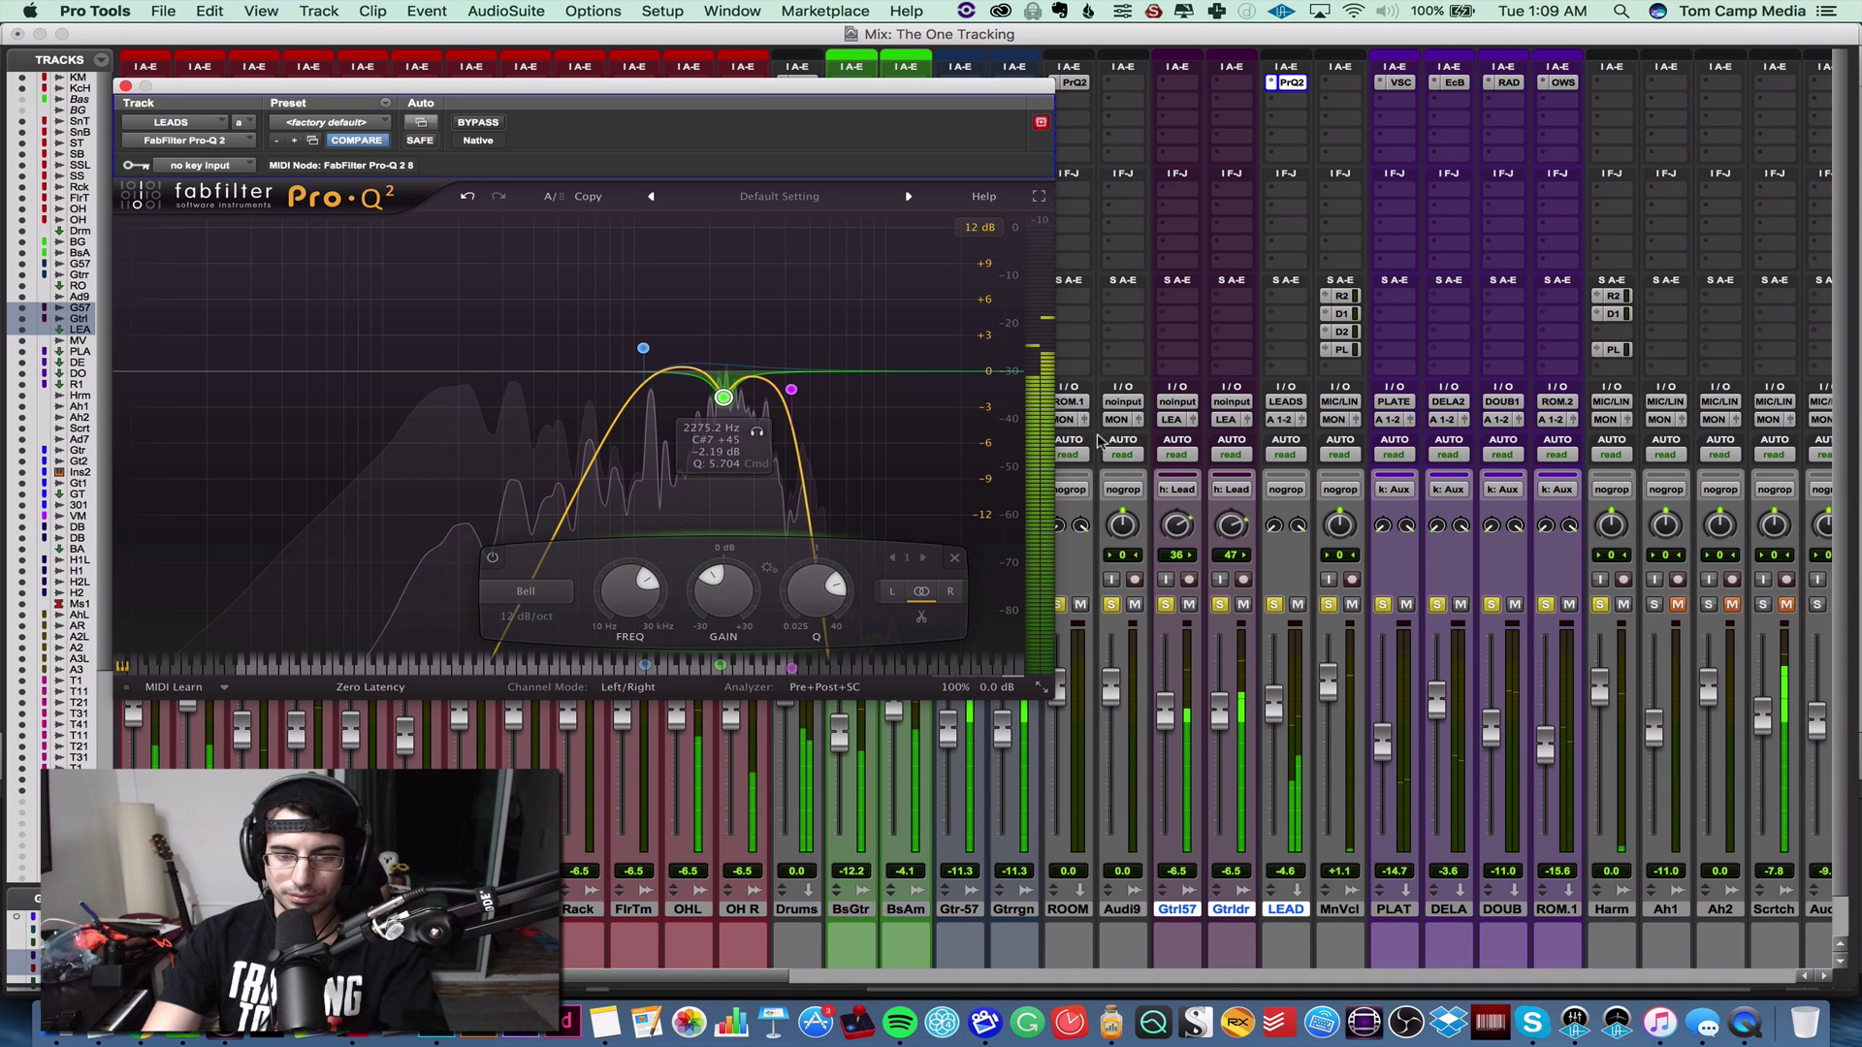
key("super+w")
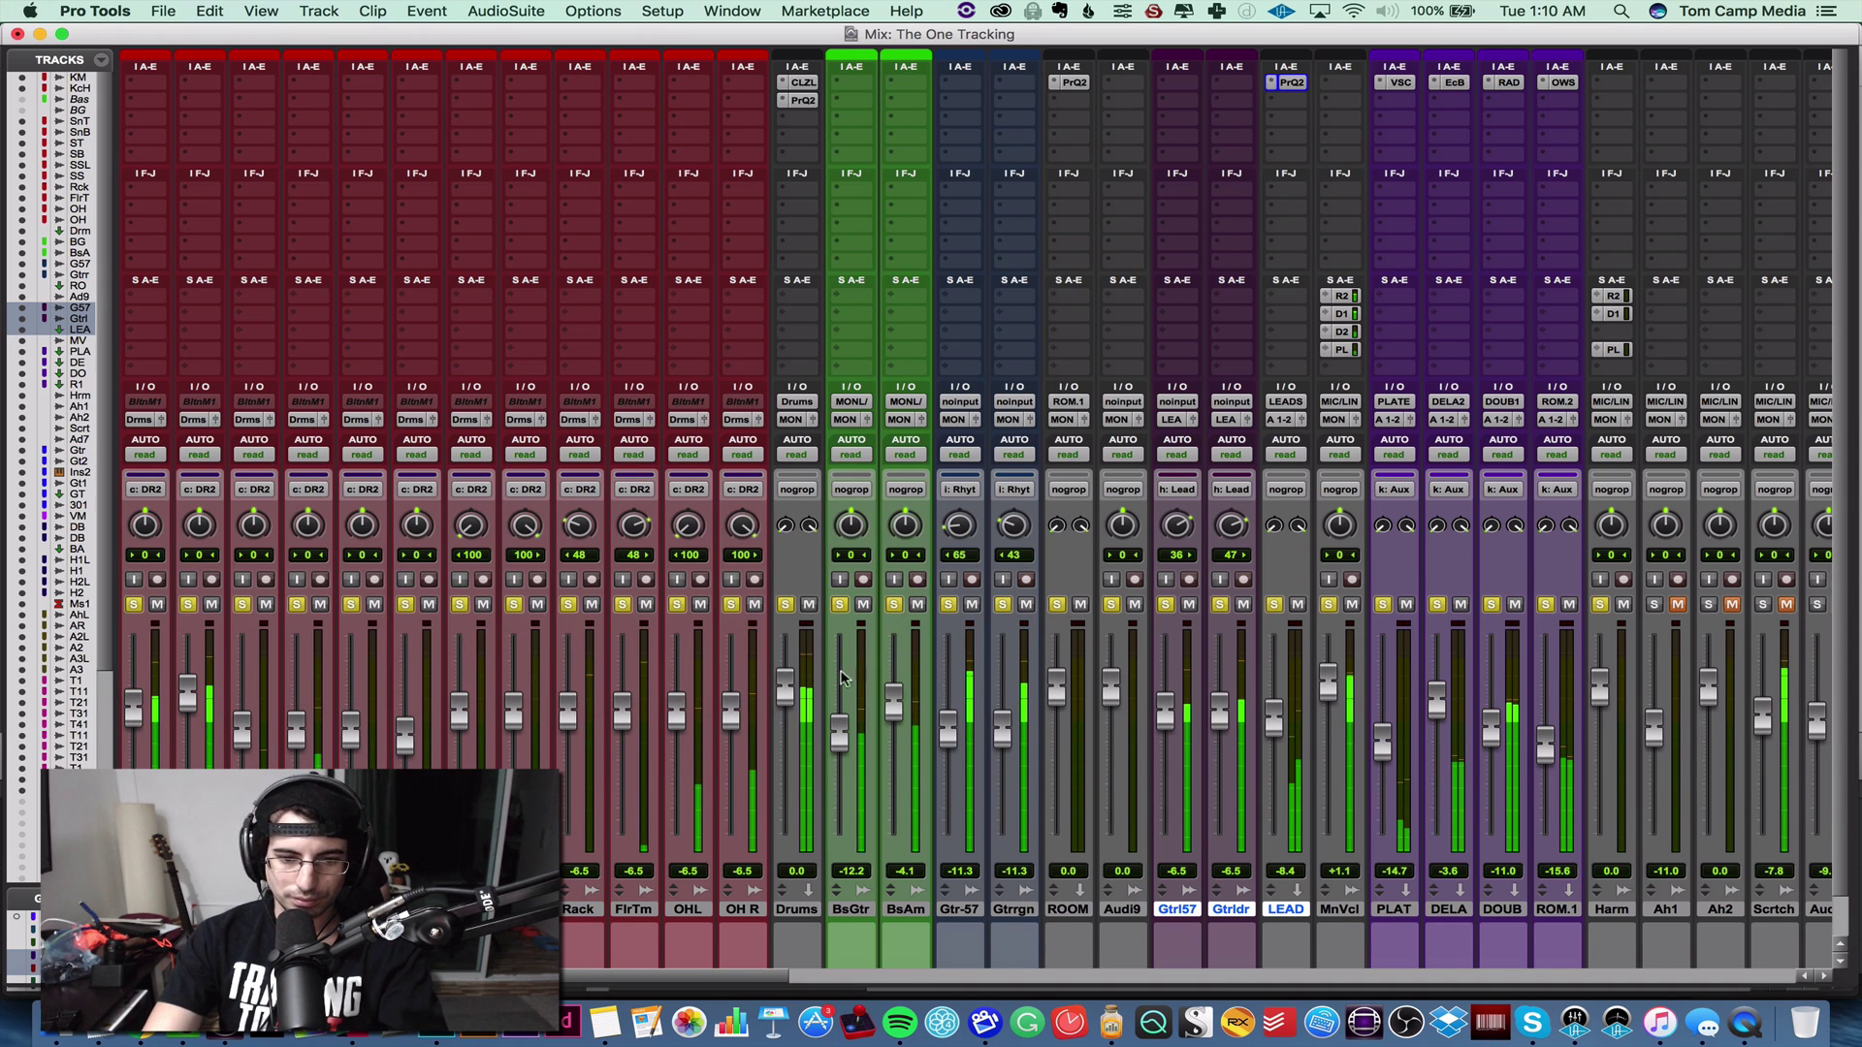
- Raise the Drums fader to +2.6 dB, the bass amp to +2.8 dB and the bass guitar to -5.2 dB
left_click_drag(784, 678, 785, 691)
left_click_drag(893, 712, 894, 677)
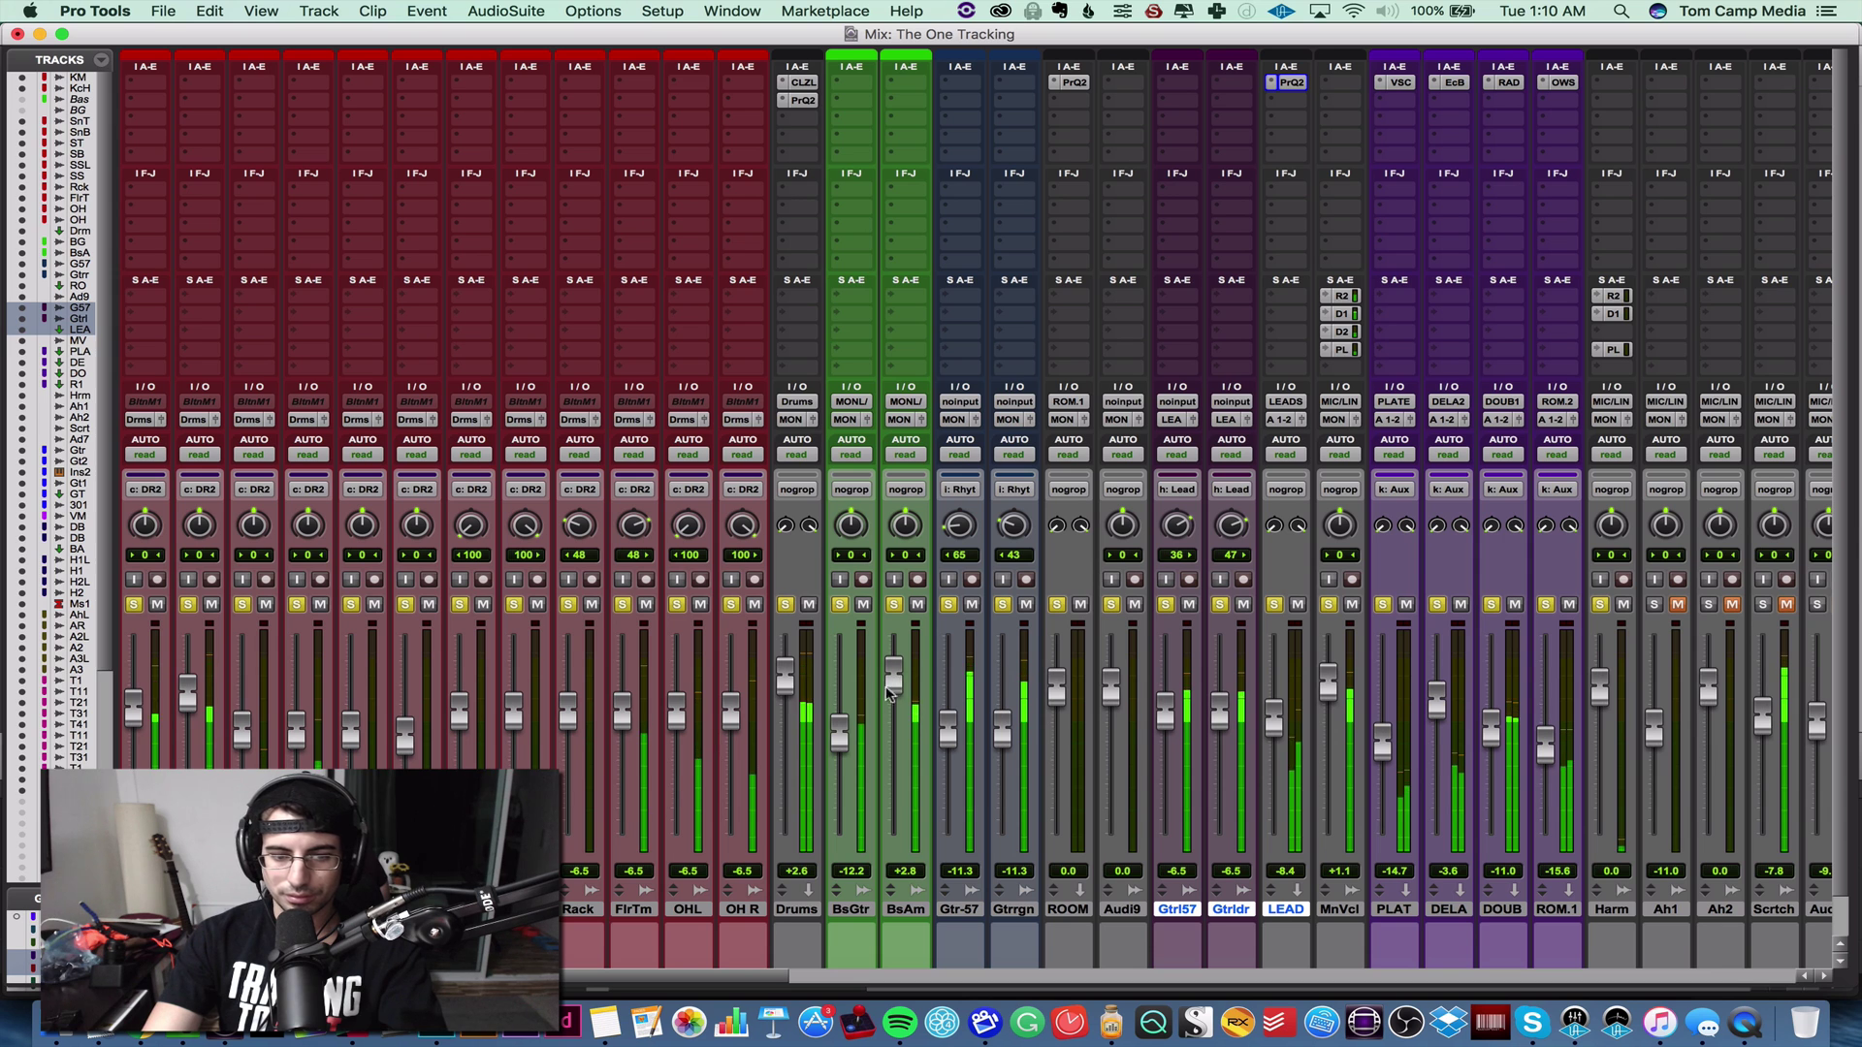
left_click_drag(840, 734, 840, 703)
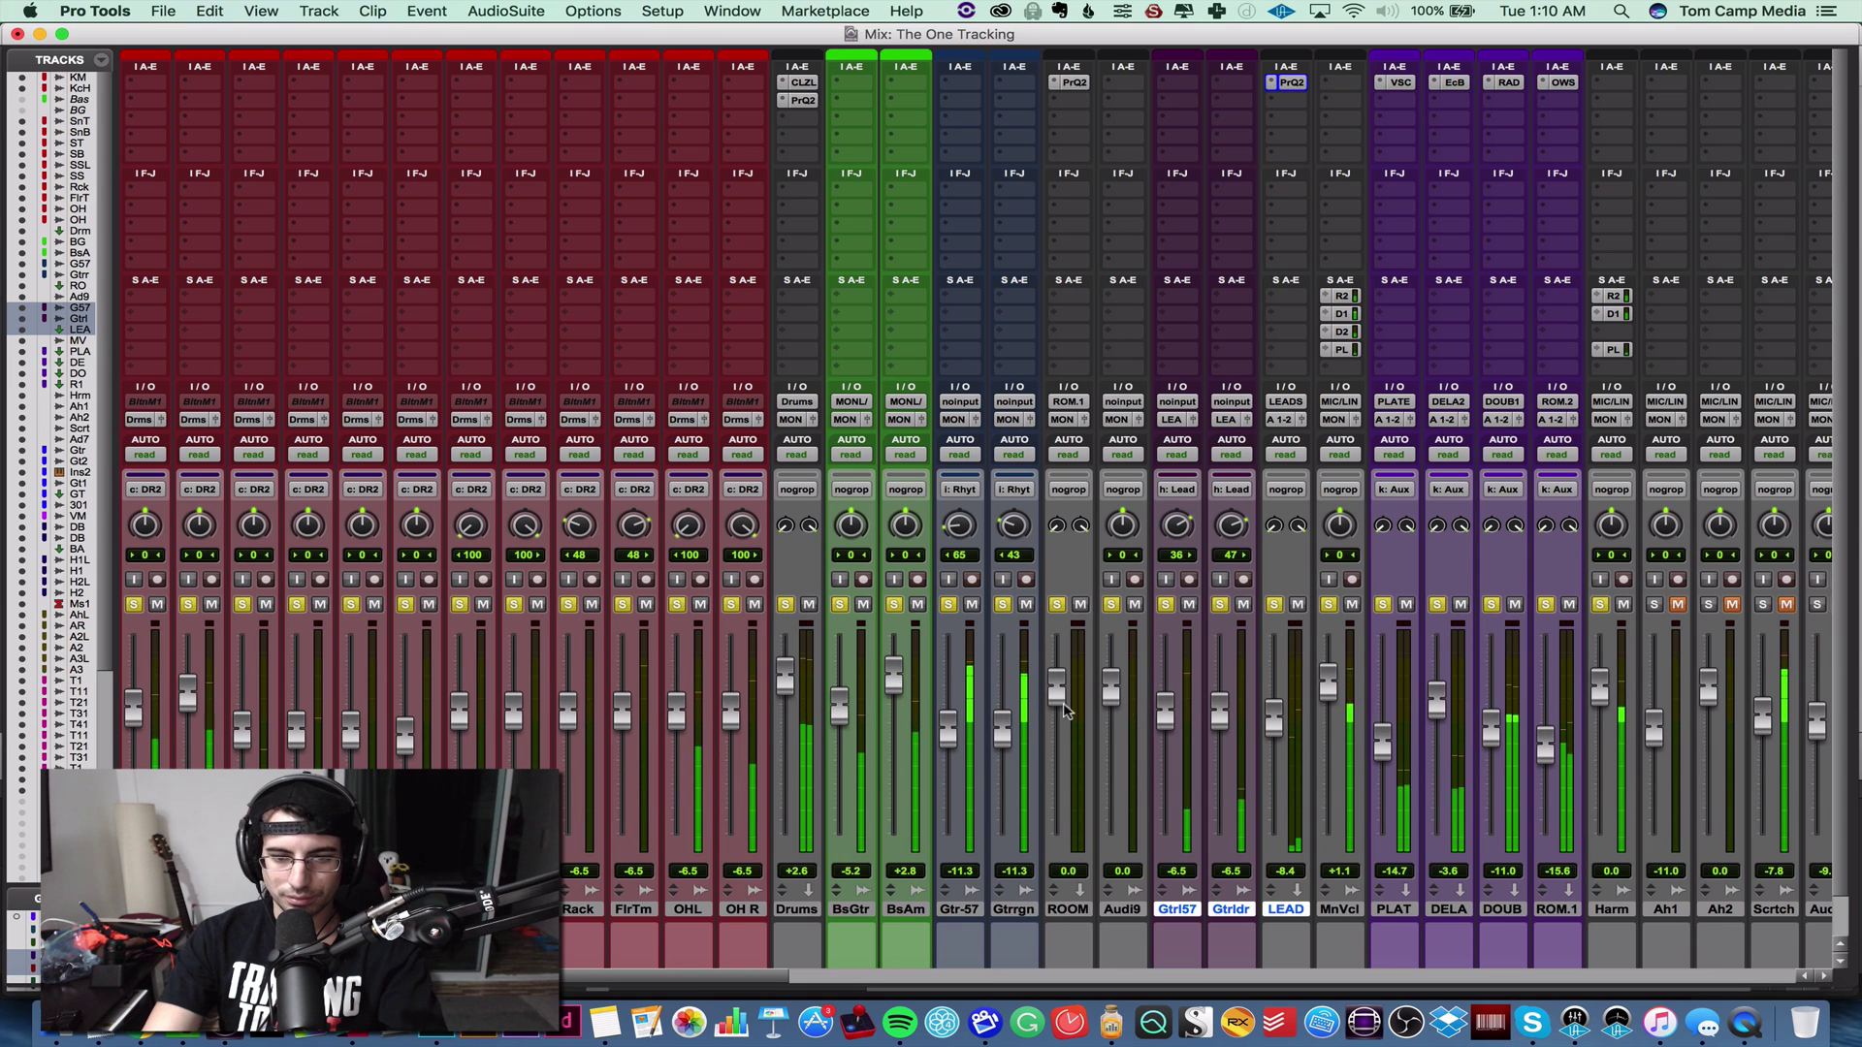
- Dismiss the drive-speed error and play the session in the Edit window from 0:54.240, just before the Chorus
scroll(1408, 788, "right", 5)
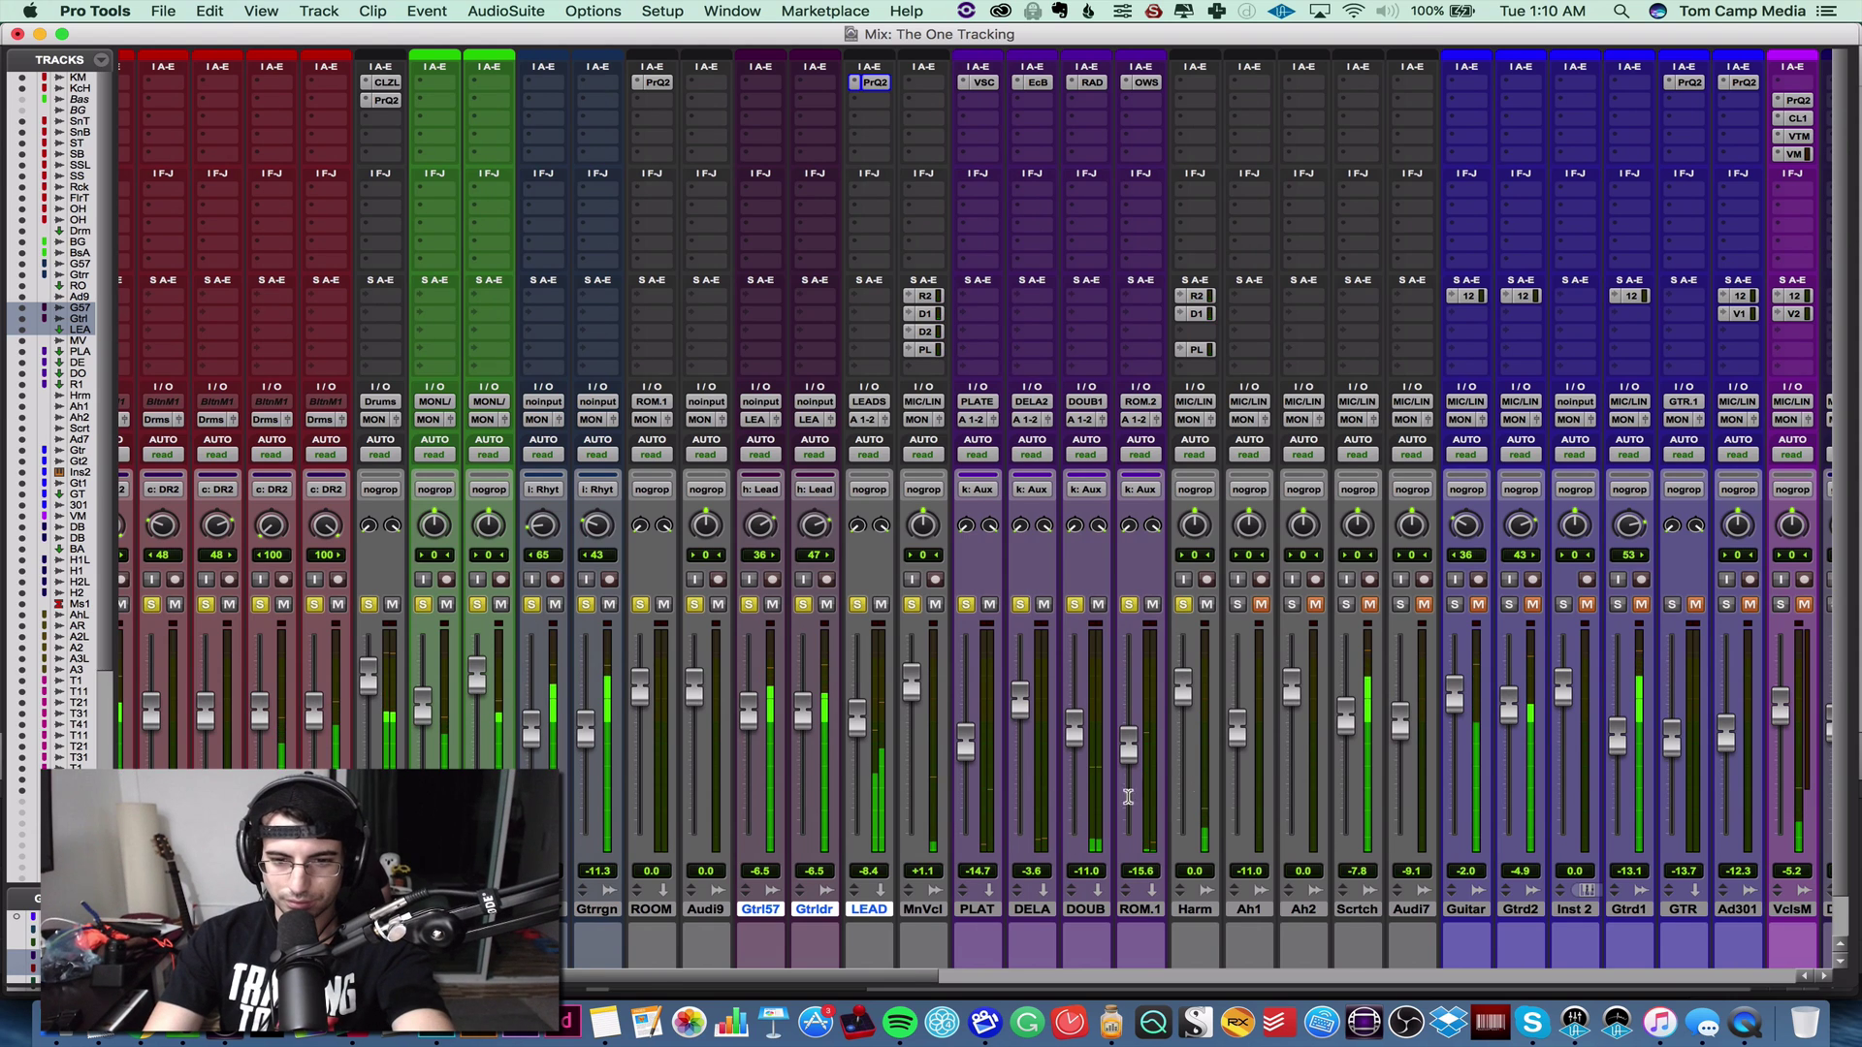
key("super+equal")
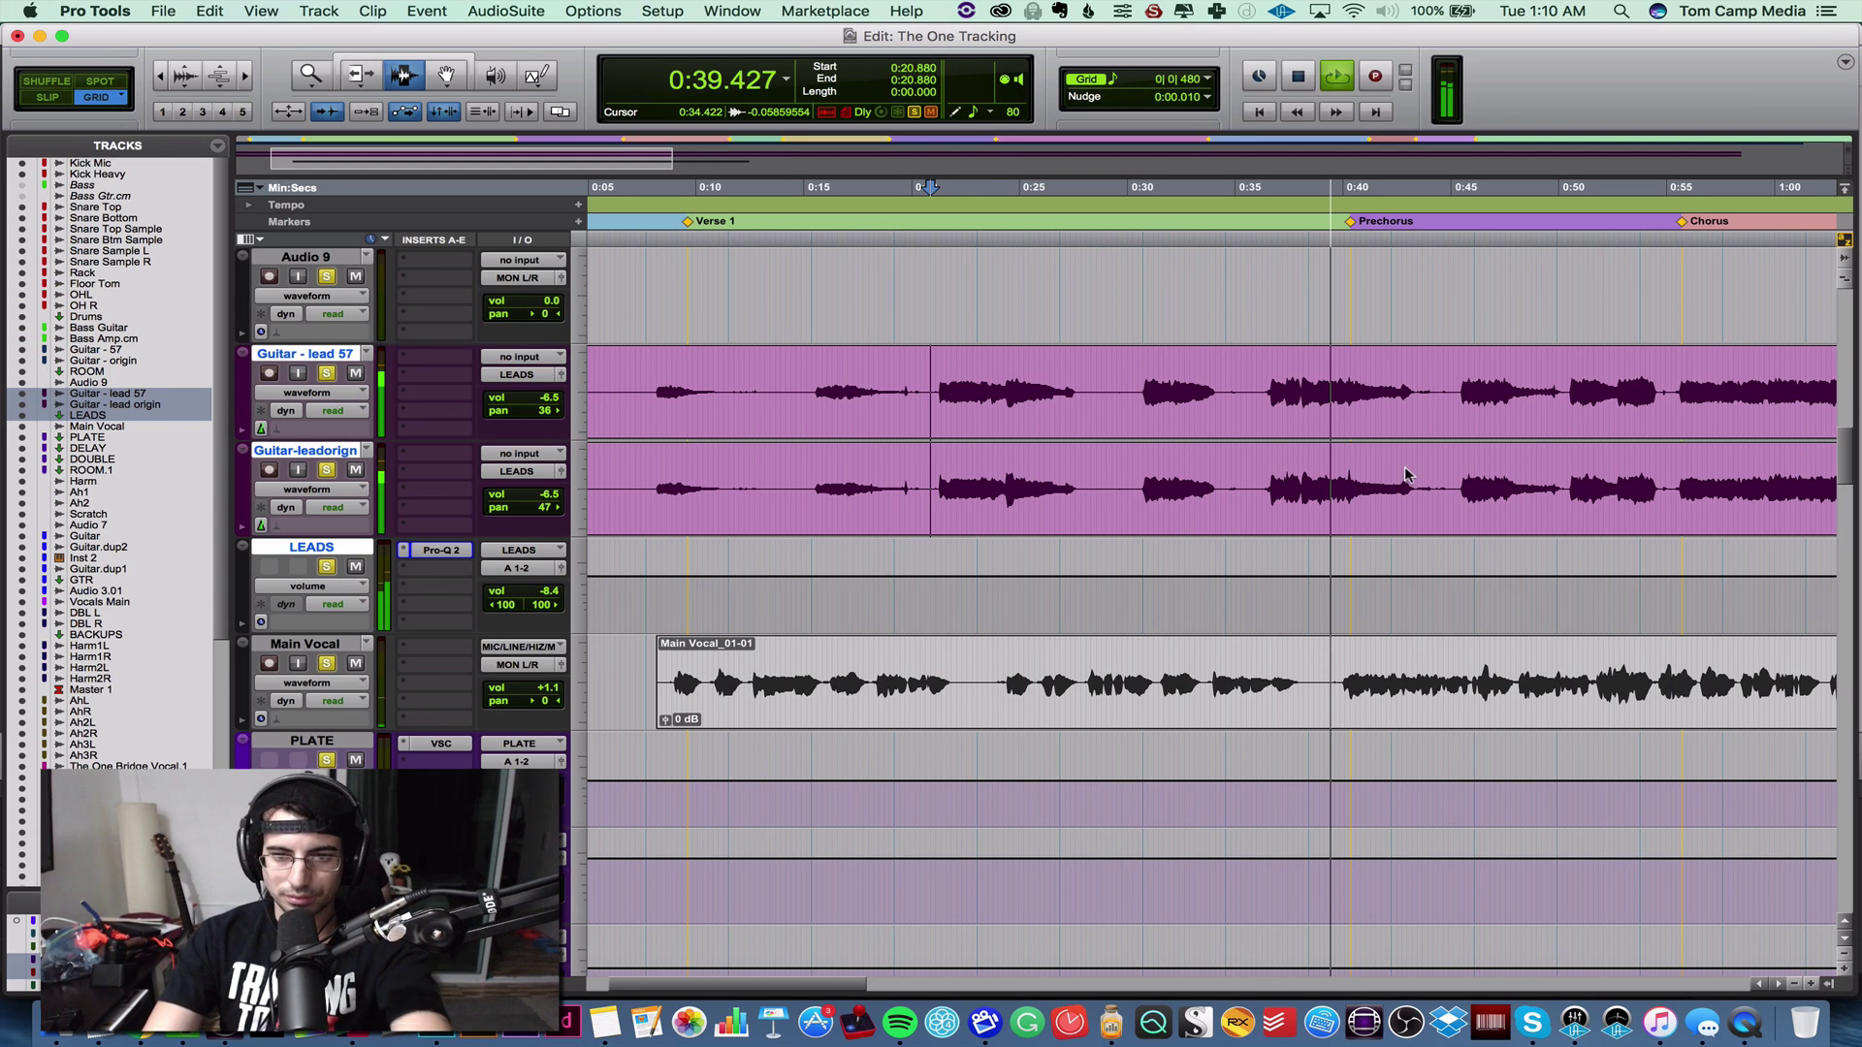
key("super+equal")
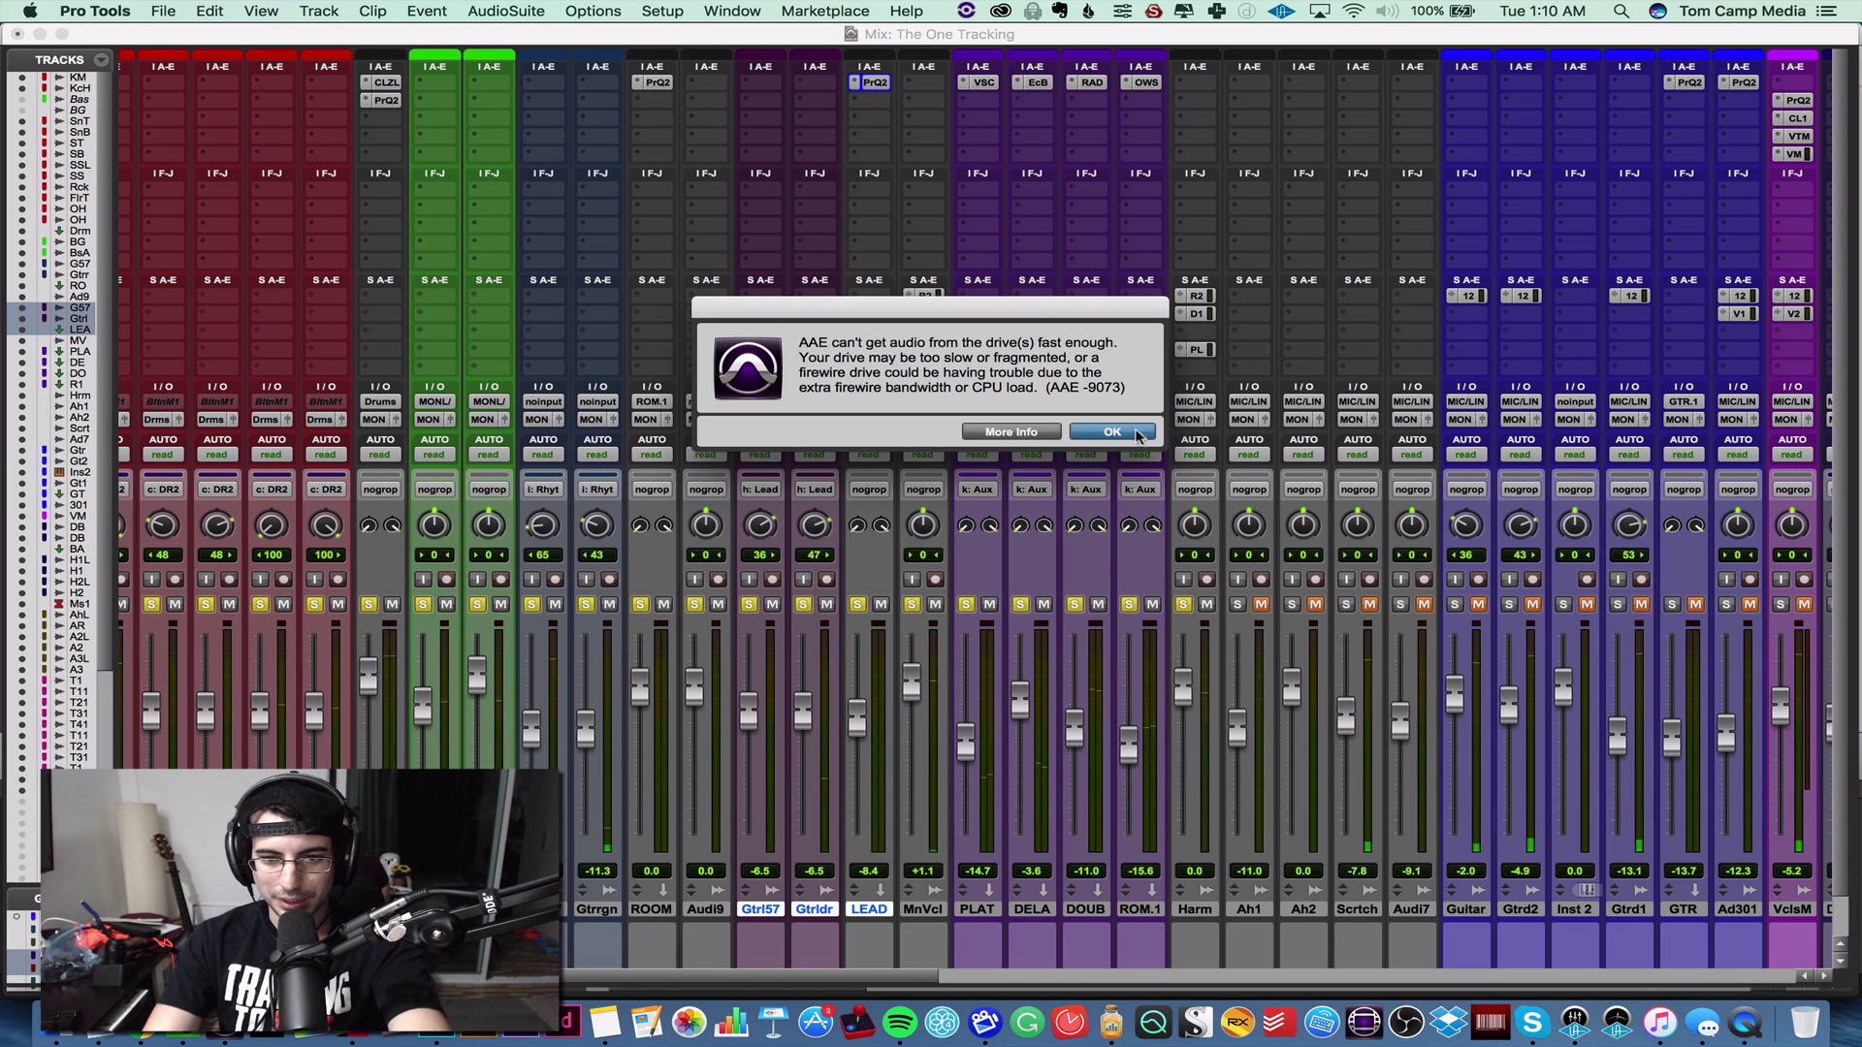
left_click(1136, 433)
key("super+equal")
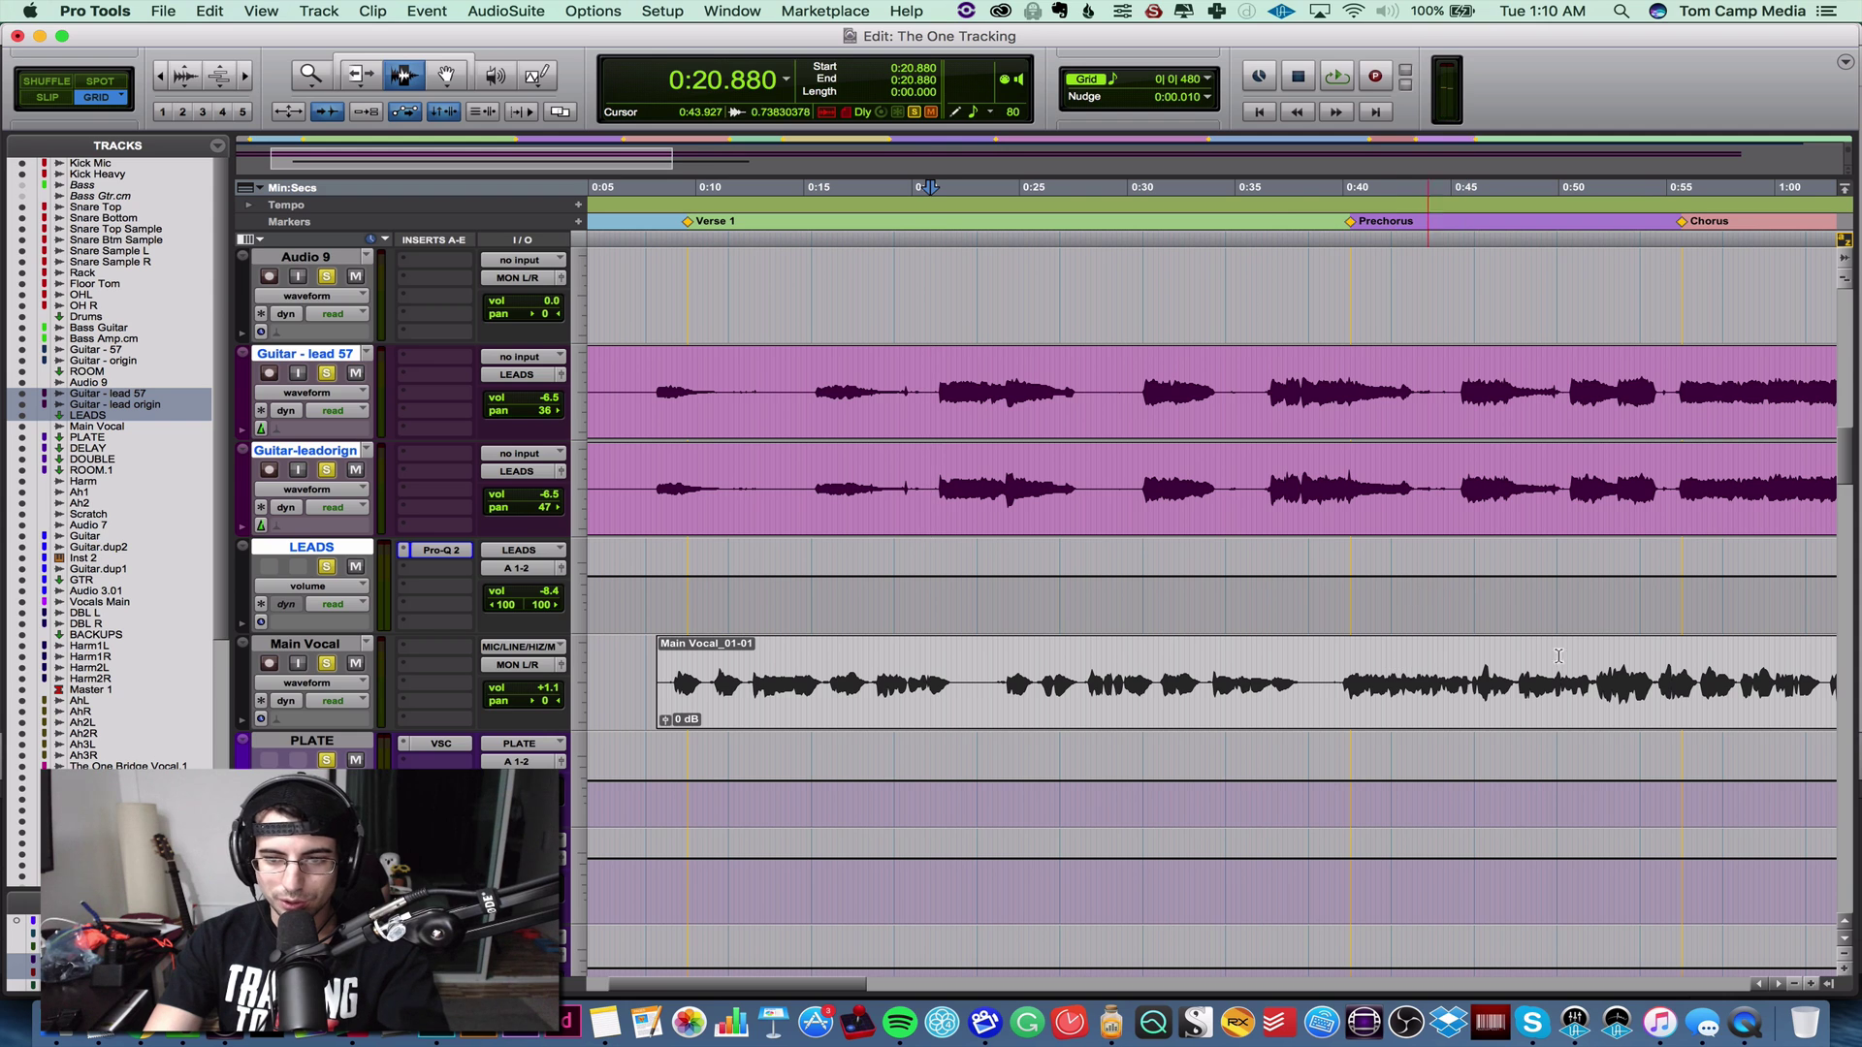
left_click(1650, 594)
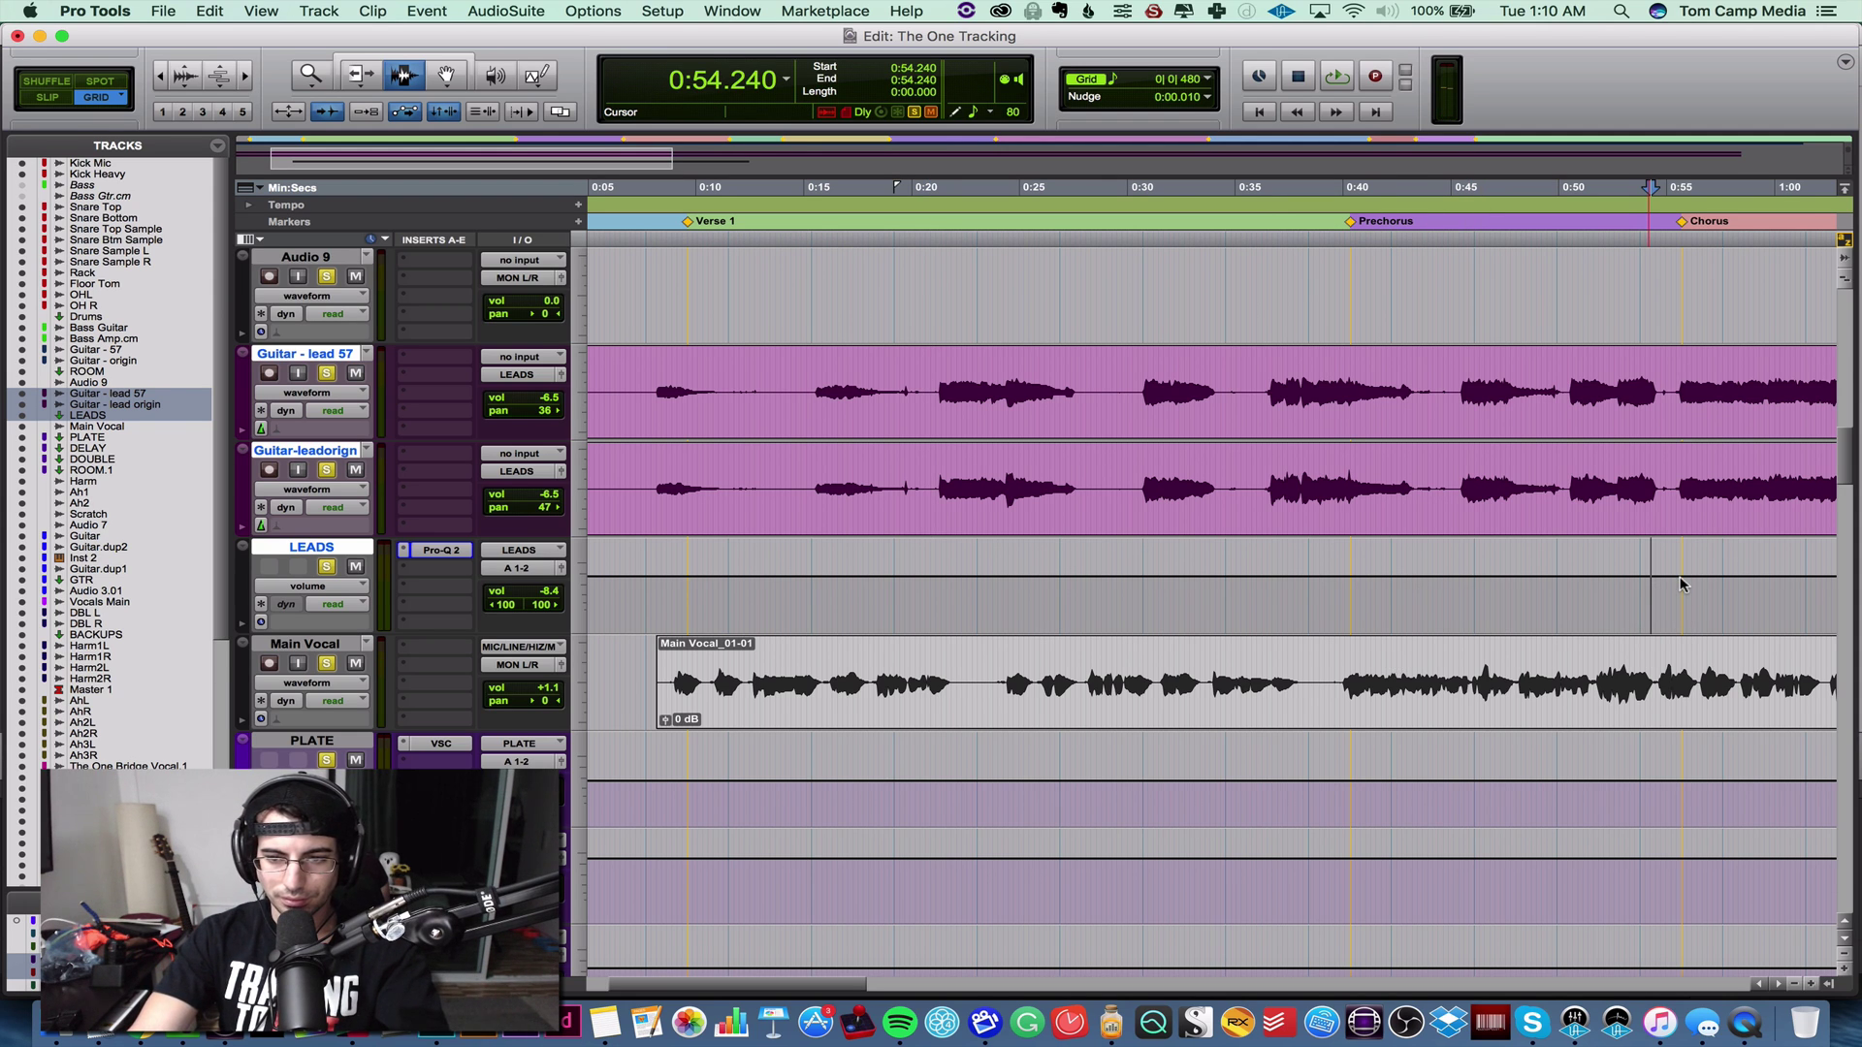
key("space")
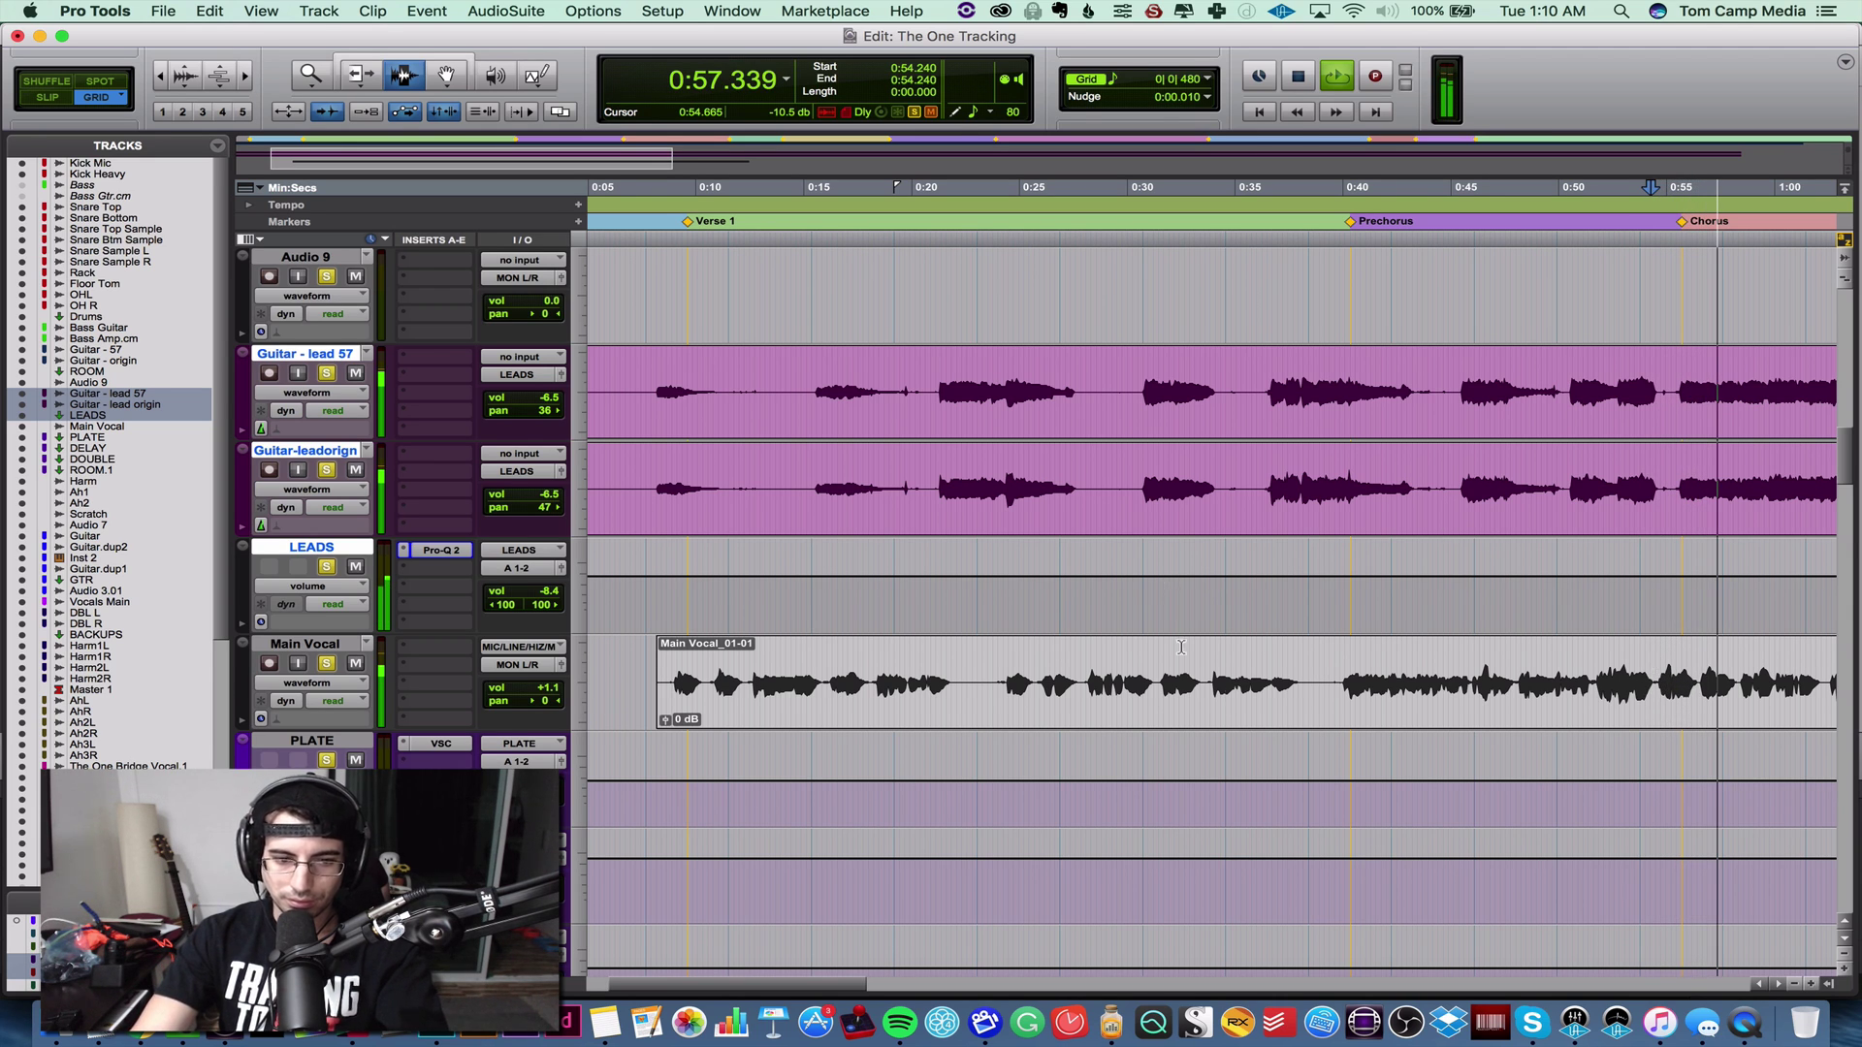
scroll(1338, 626, "right", 5)
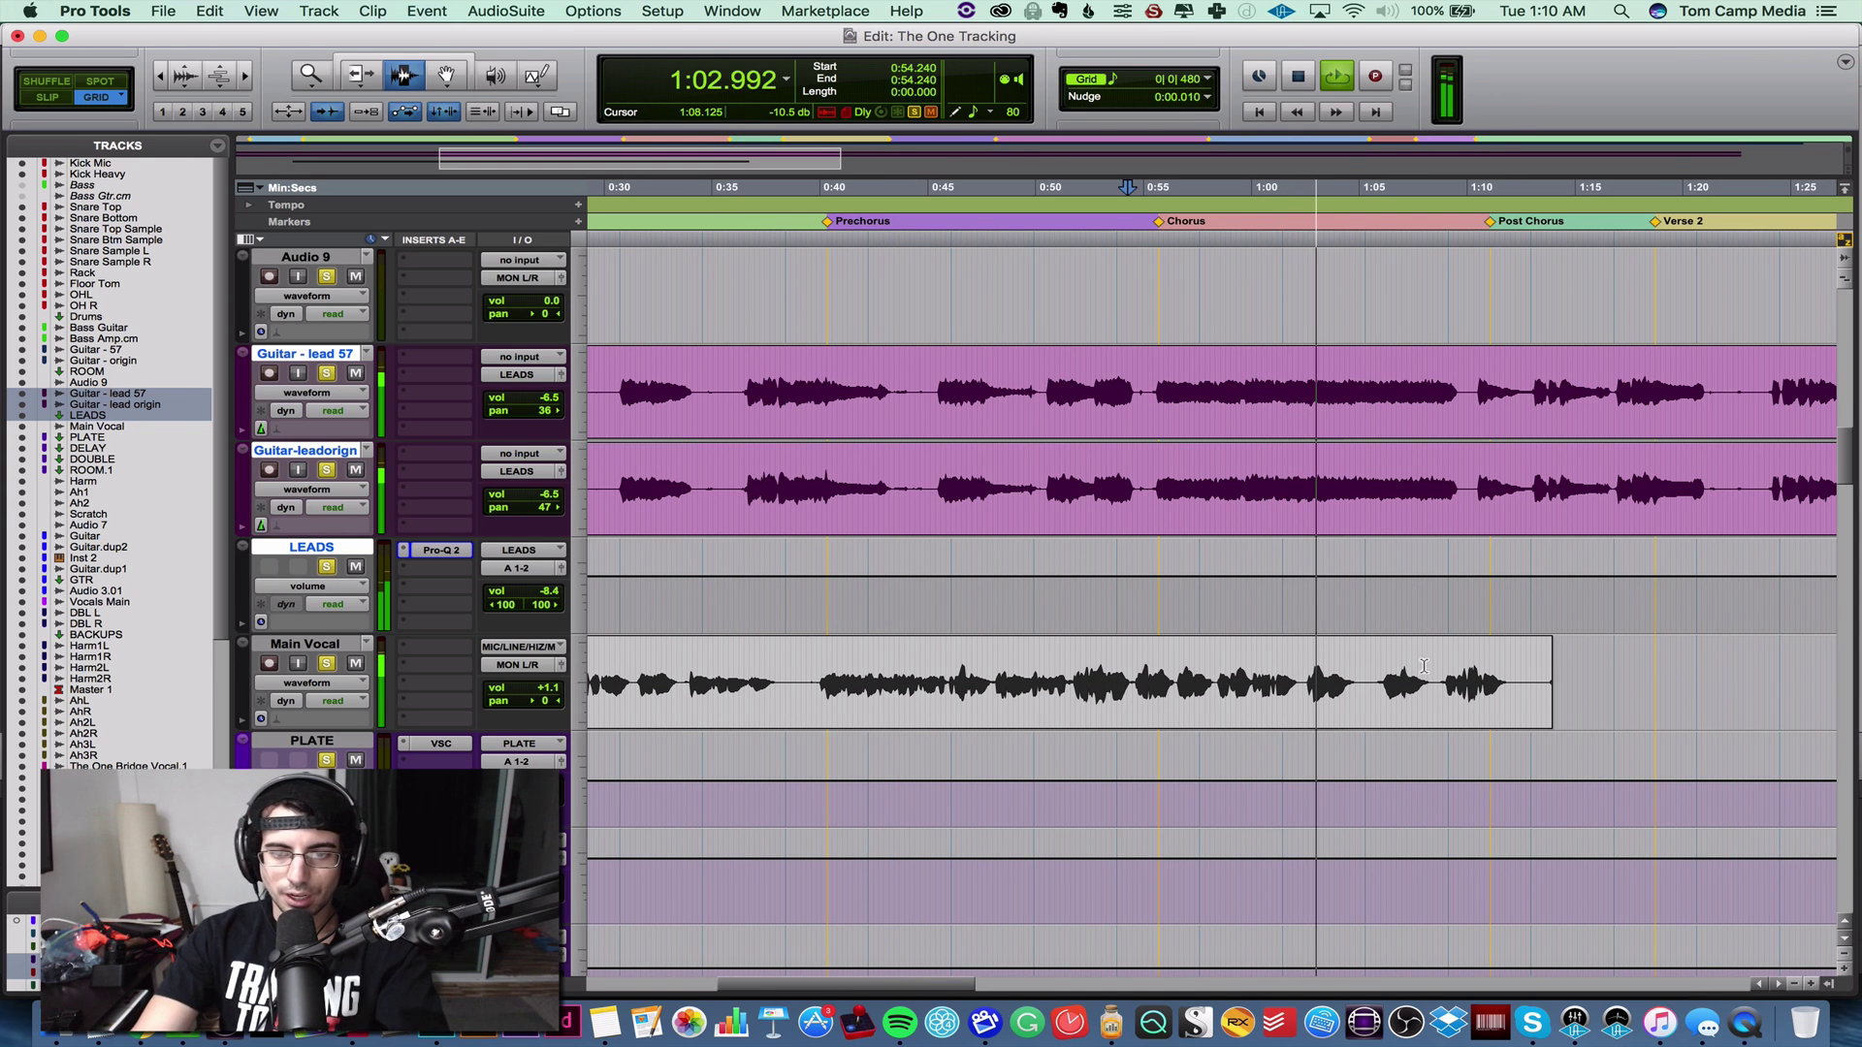
left_click(1129, 428)
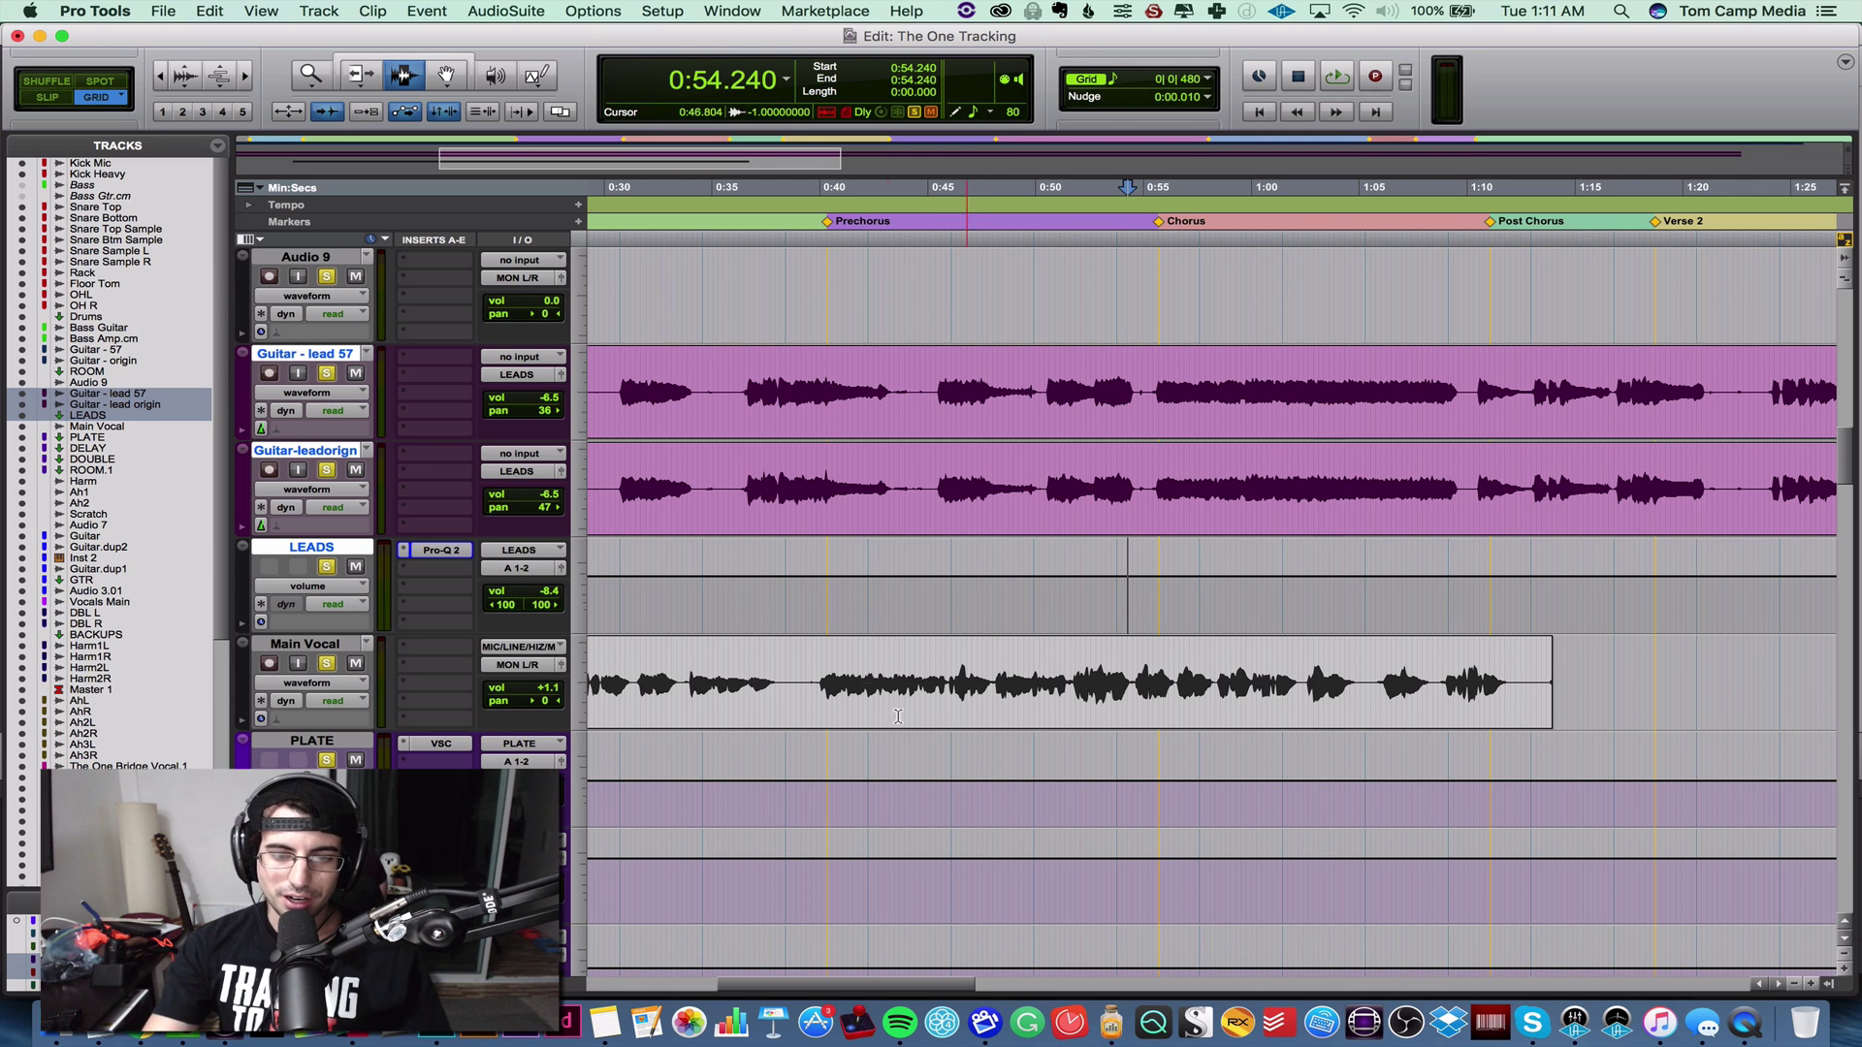
- Place the playback cursor at the start of the Main Vocal clip in Verse 1 and return to the Mix window
scroll(825, 686, "left", 10)
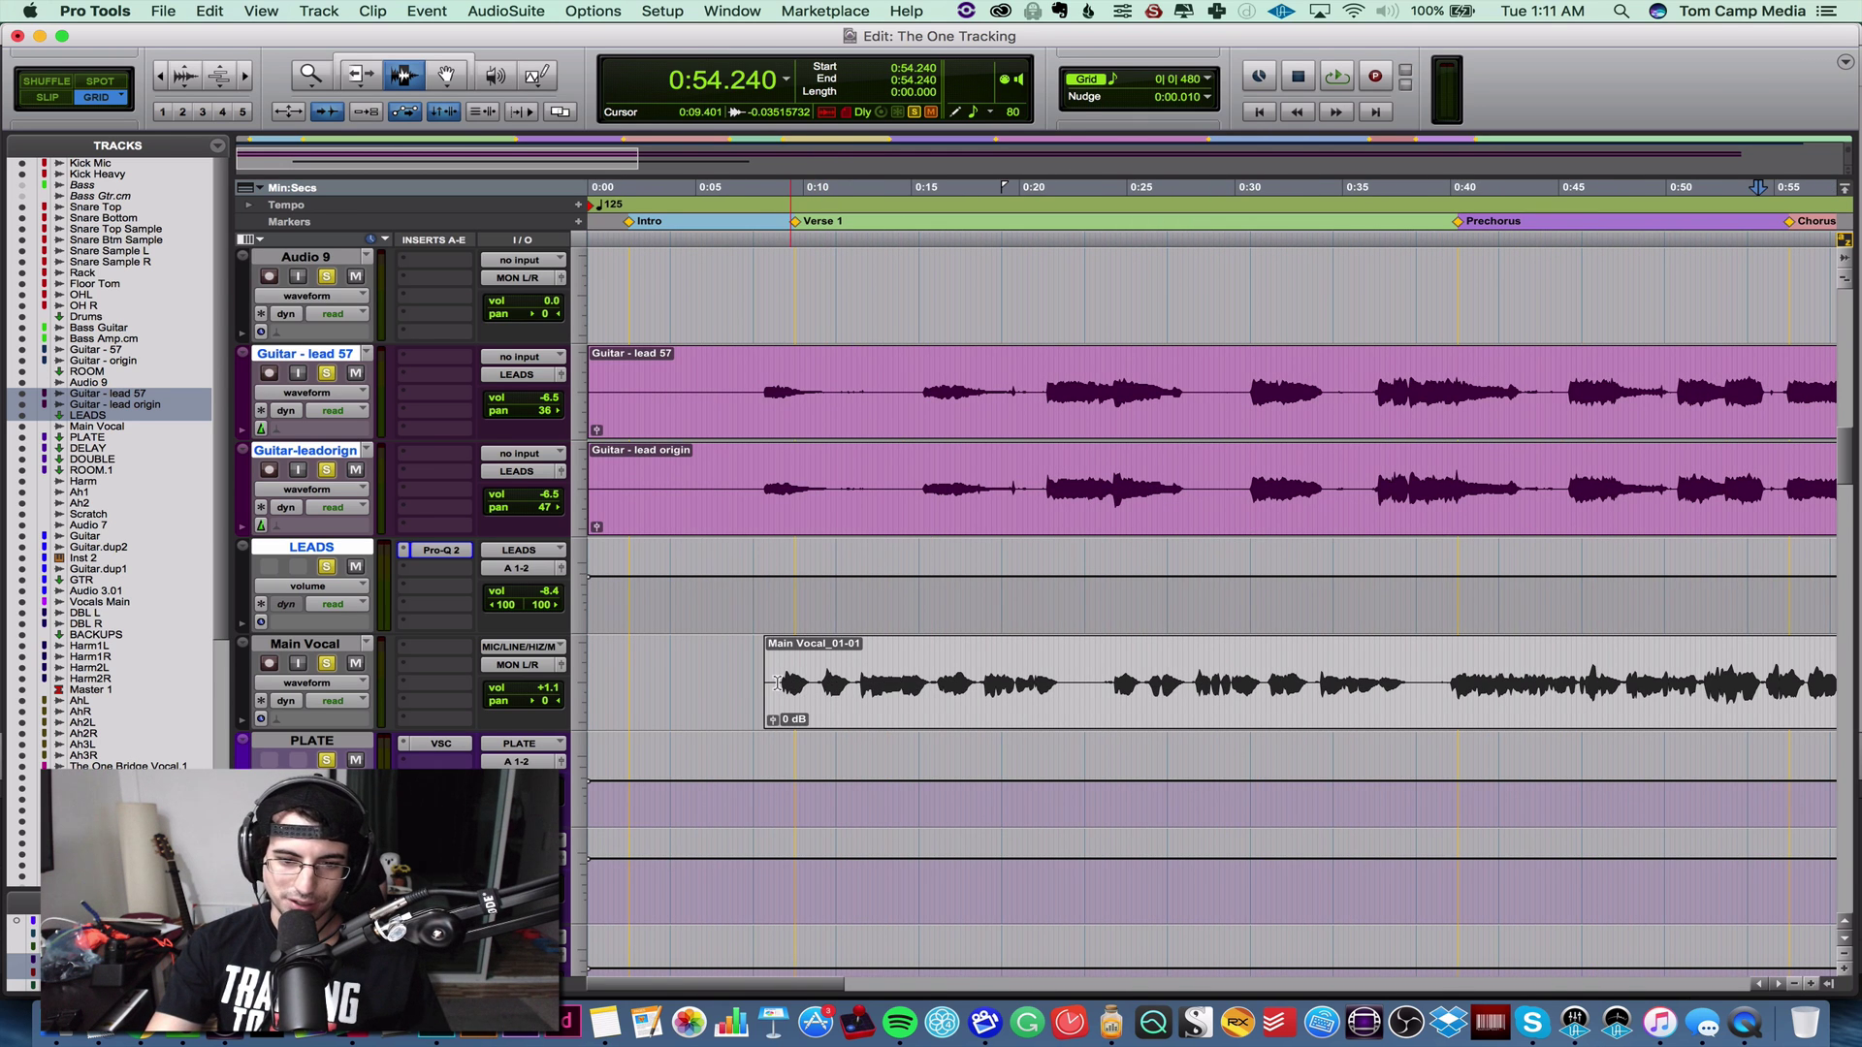
left_click(783, 684)
key("super+equal")
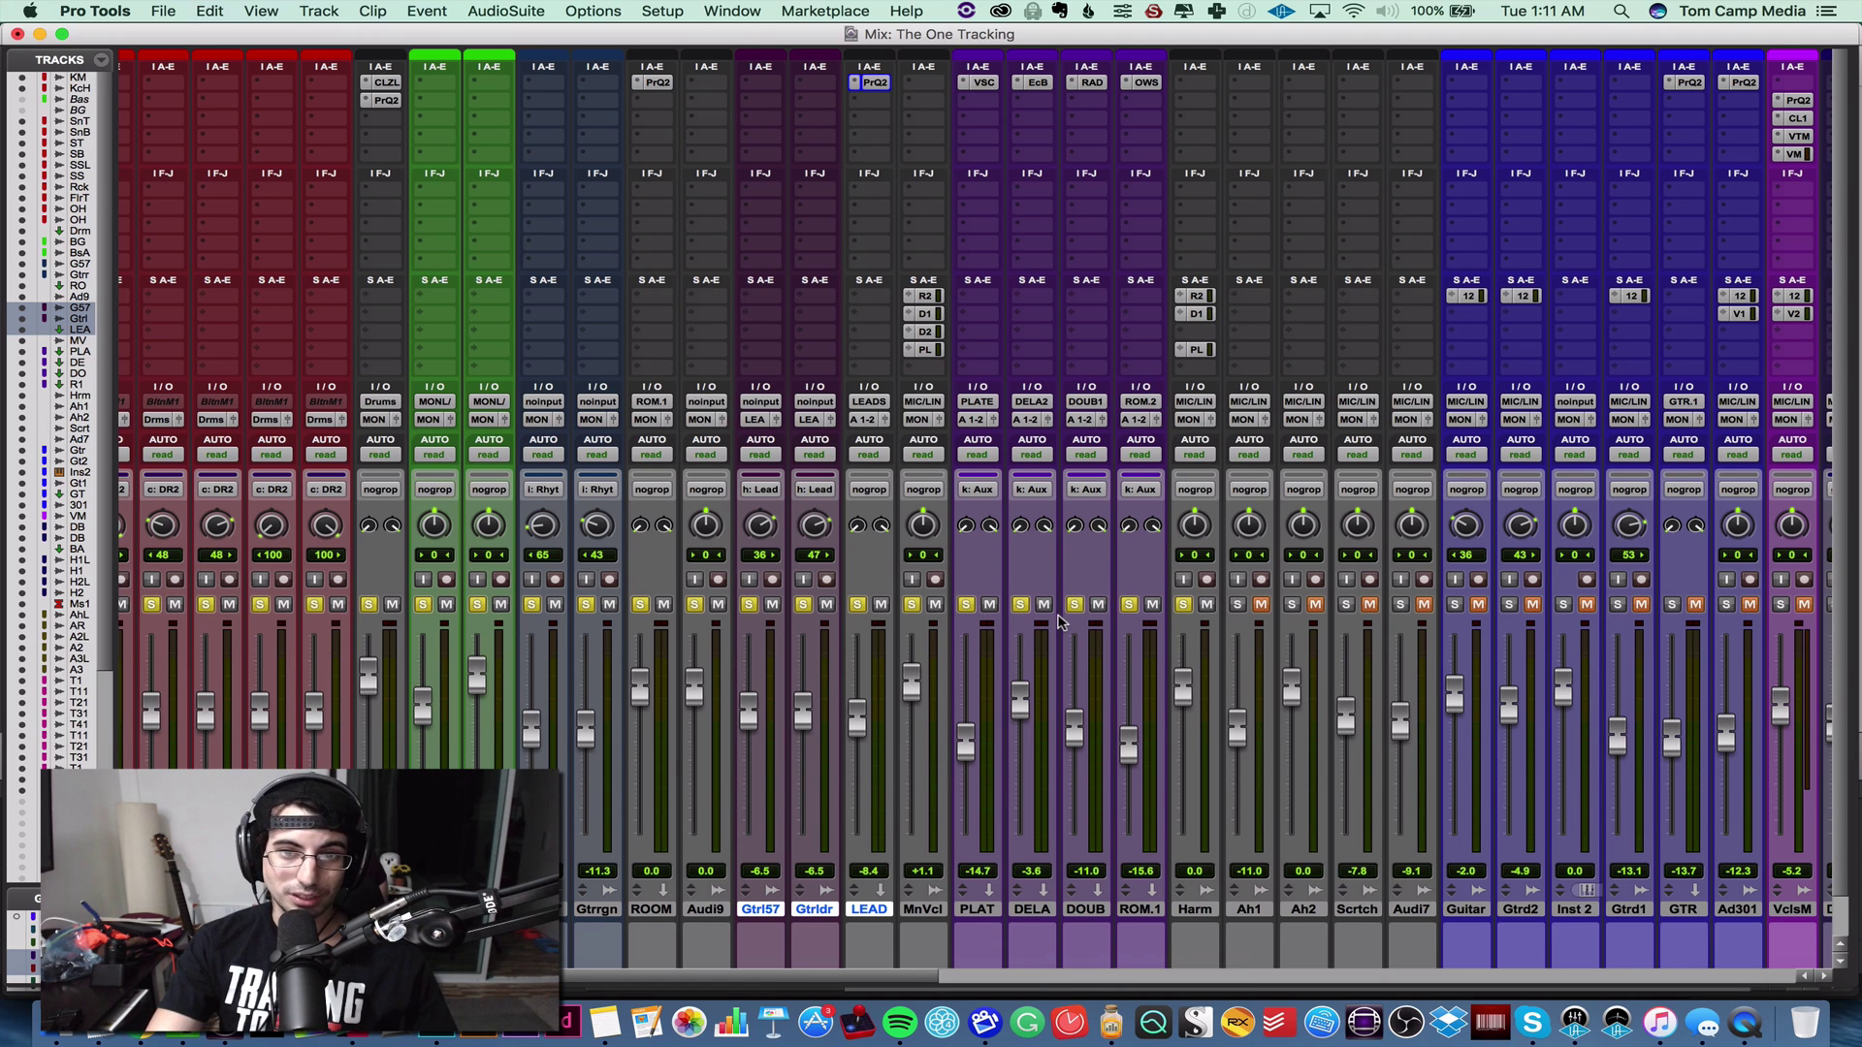
- Review the Reel ADT plug-in on the DOUBLE aux and insert the stereo Mod Delay III in the slot beneath it
left_click(1094, 83)
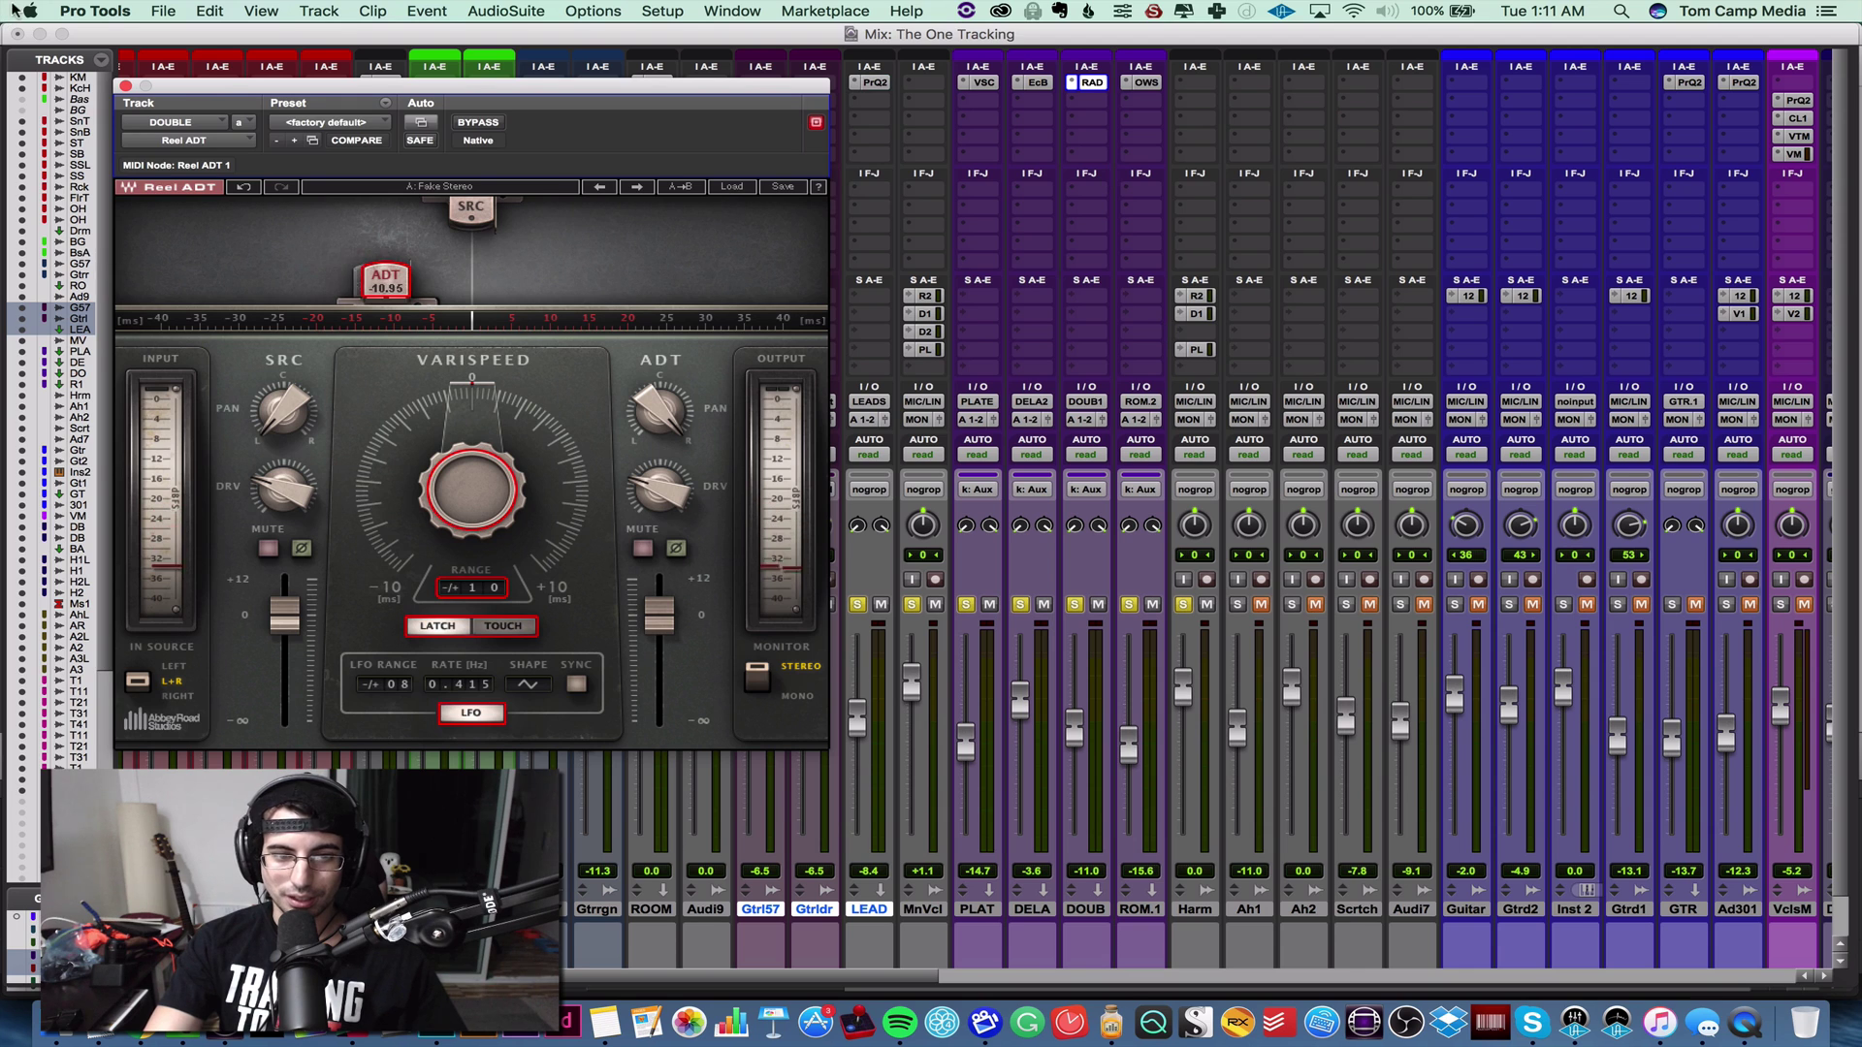
left_click(125, 86)
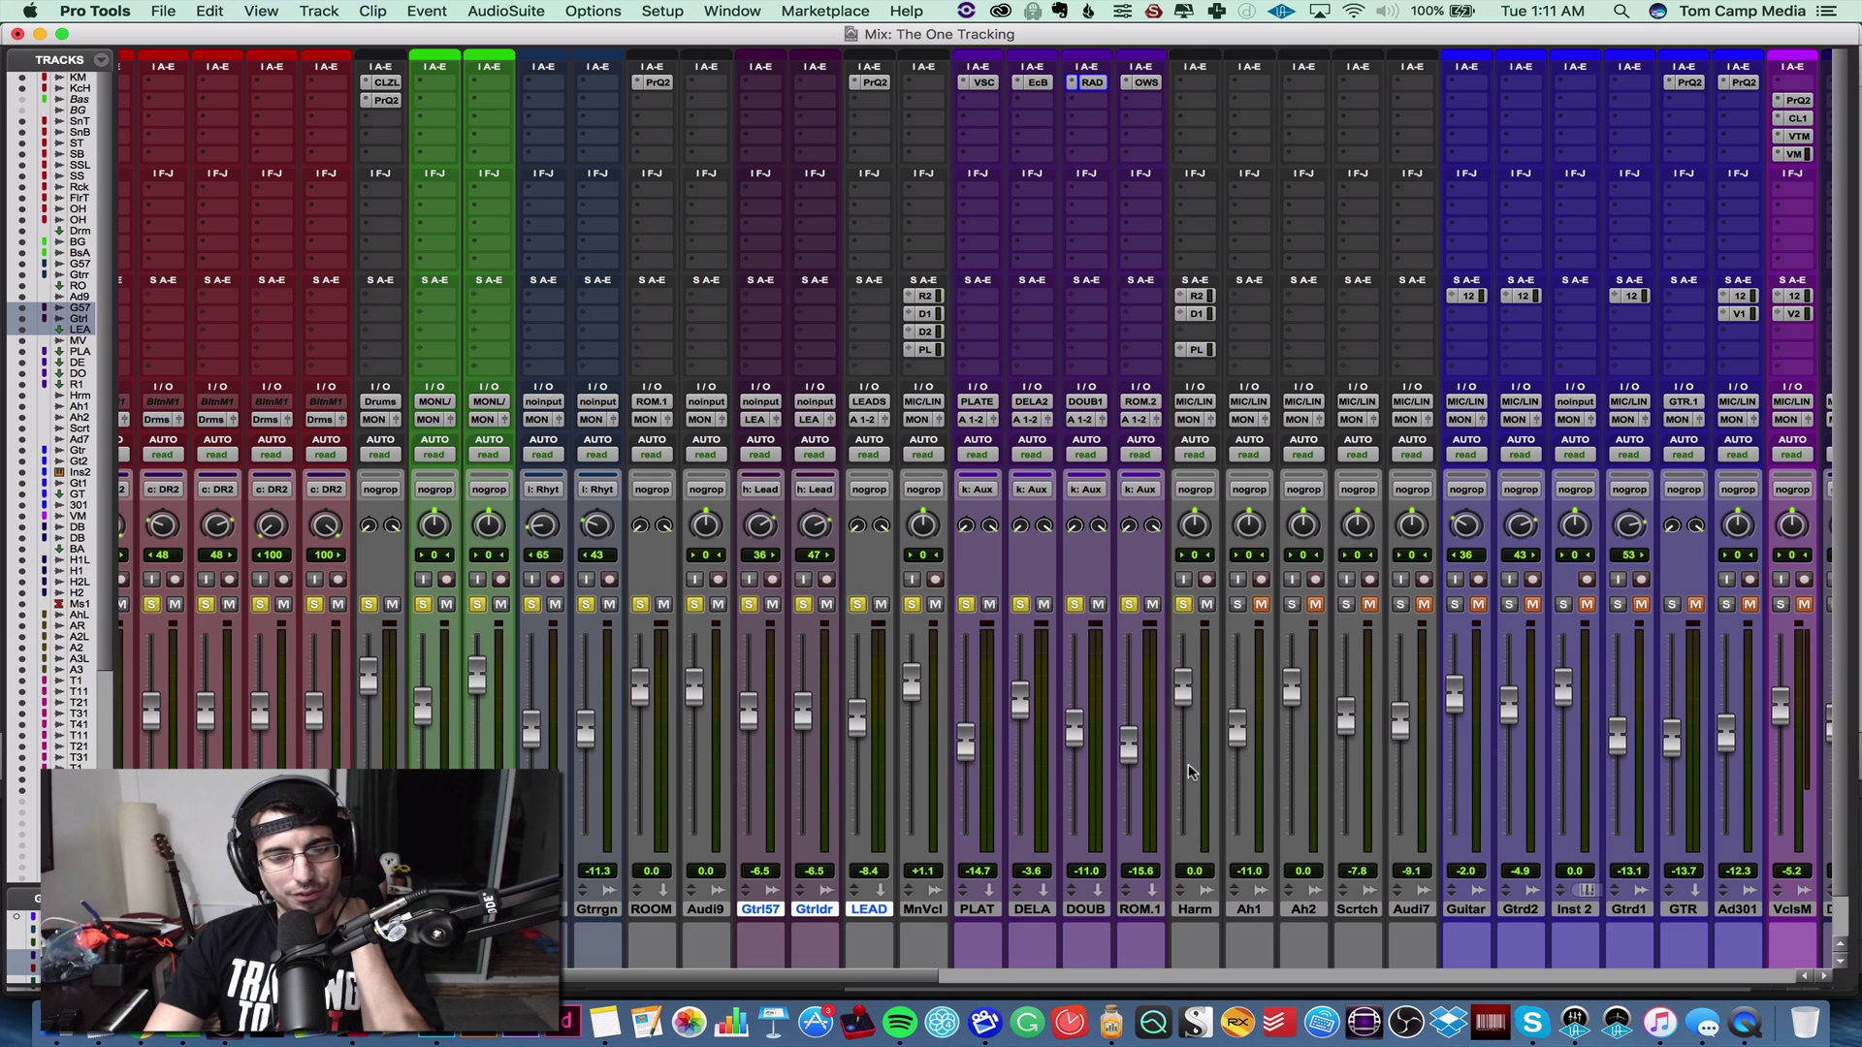
left_click(1151, 910)
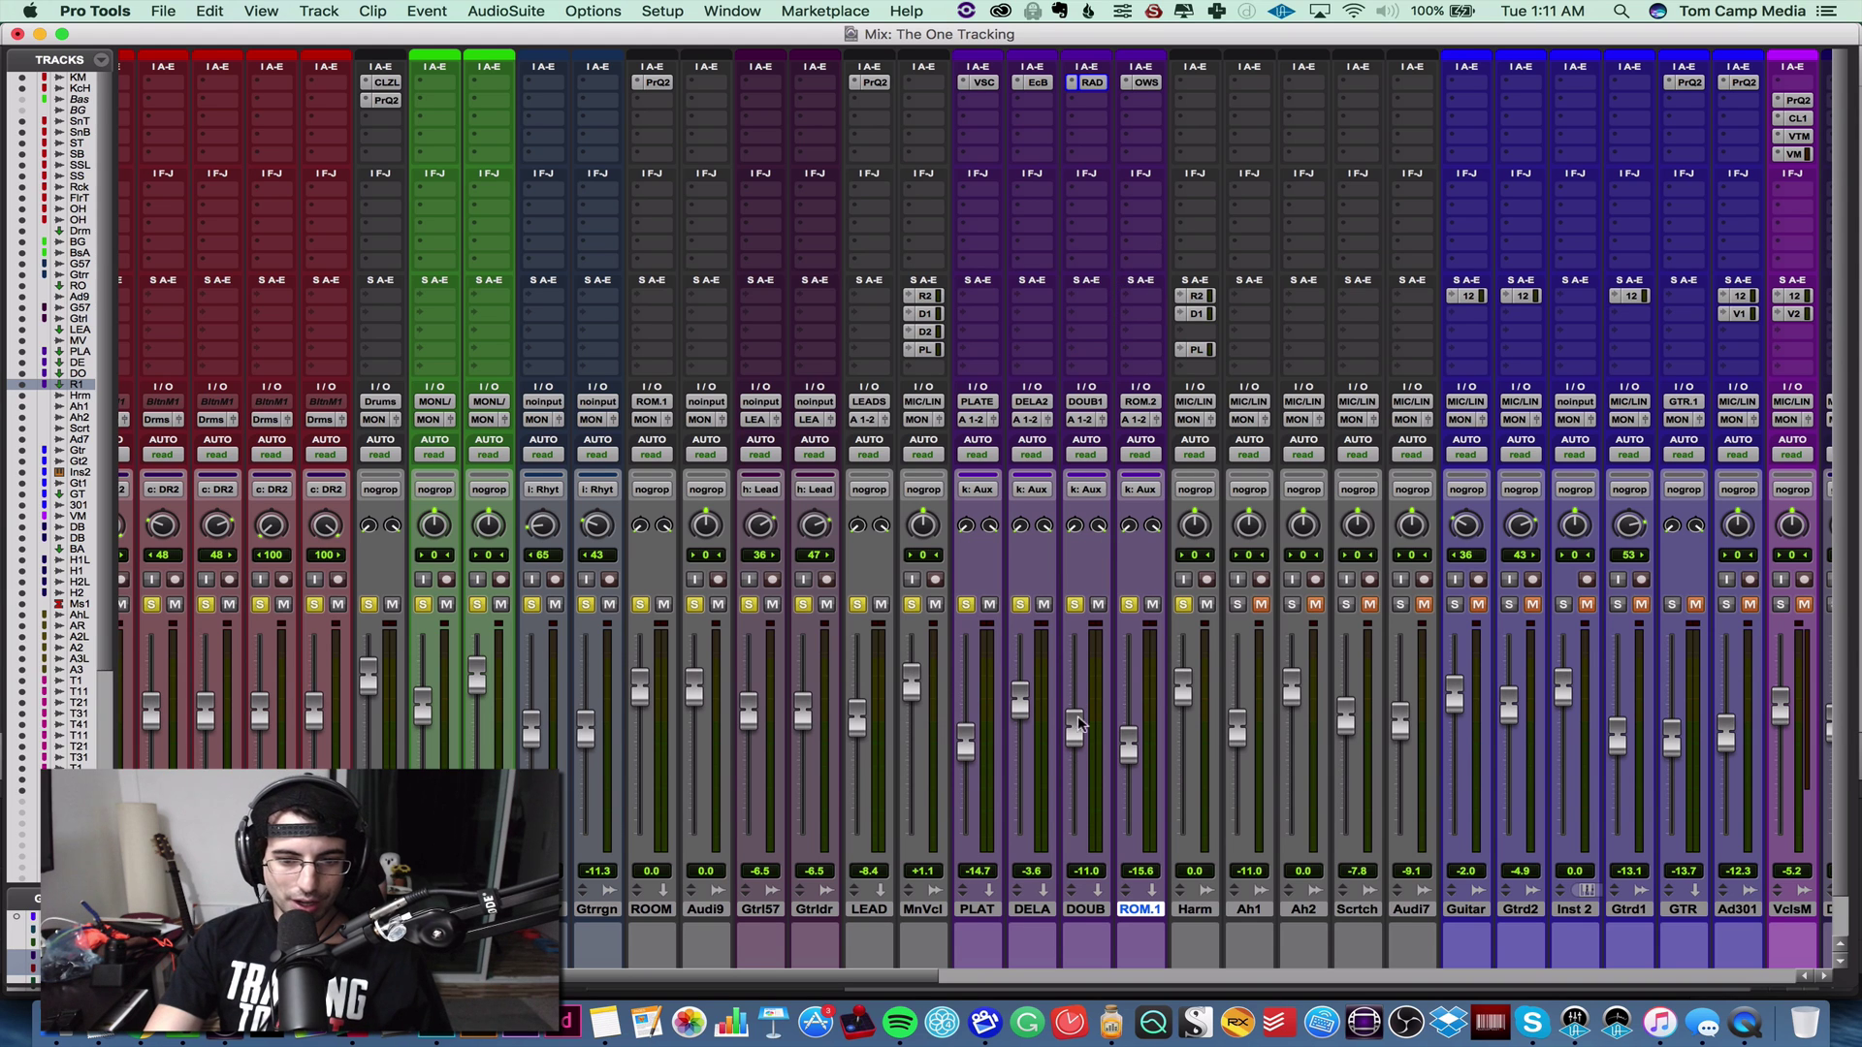
left_click(1084, 109)
mouse_move(1181, 145)
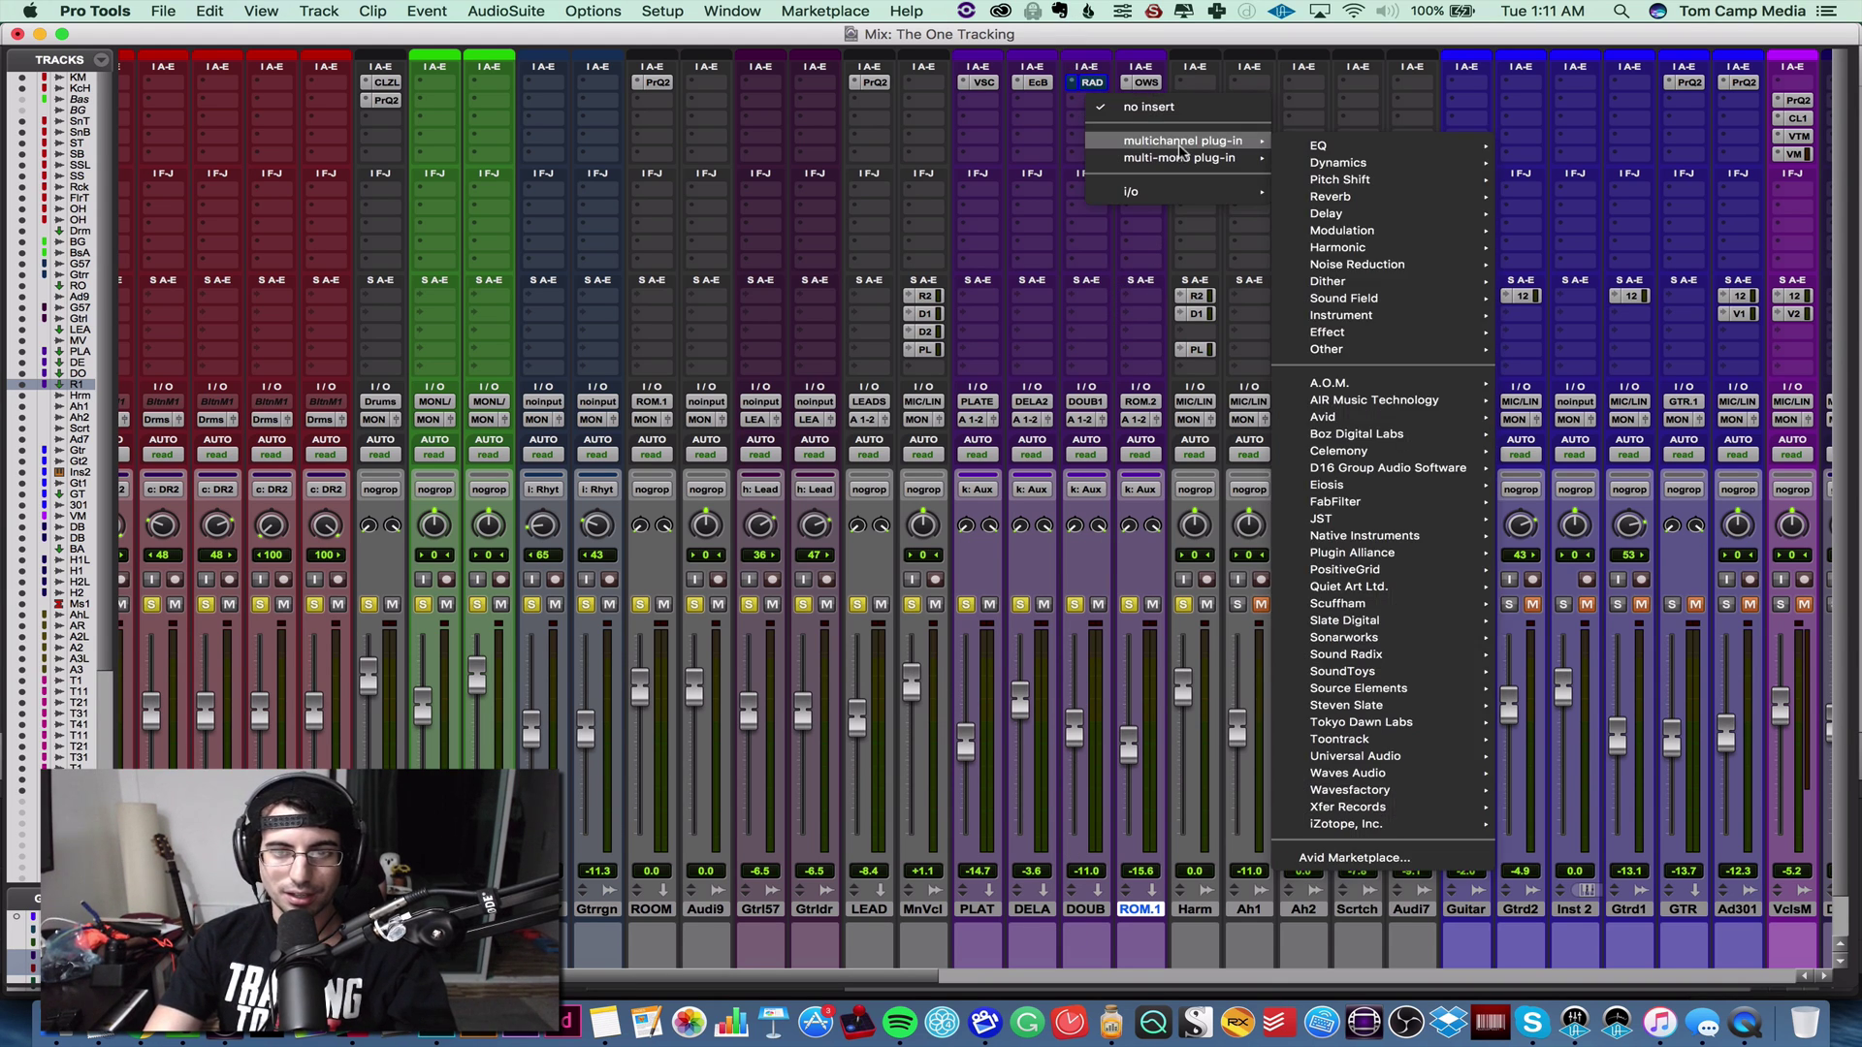
mouse_move(1403, 221)
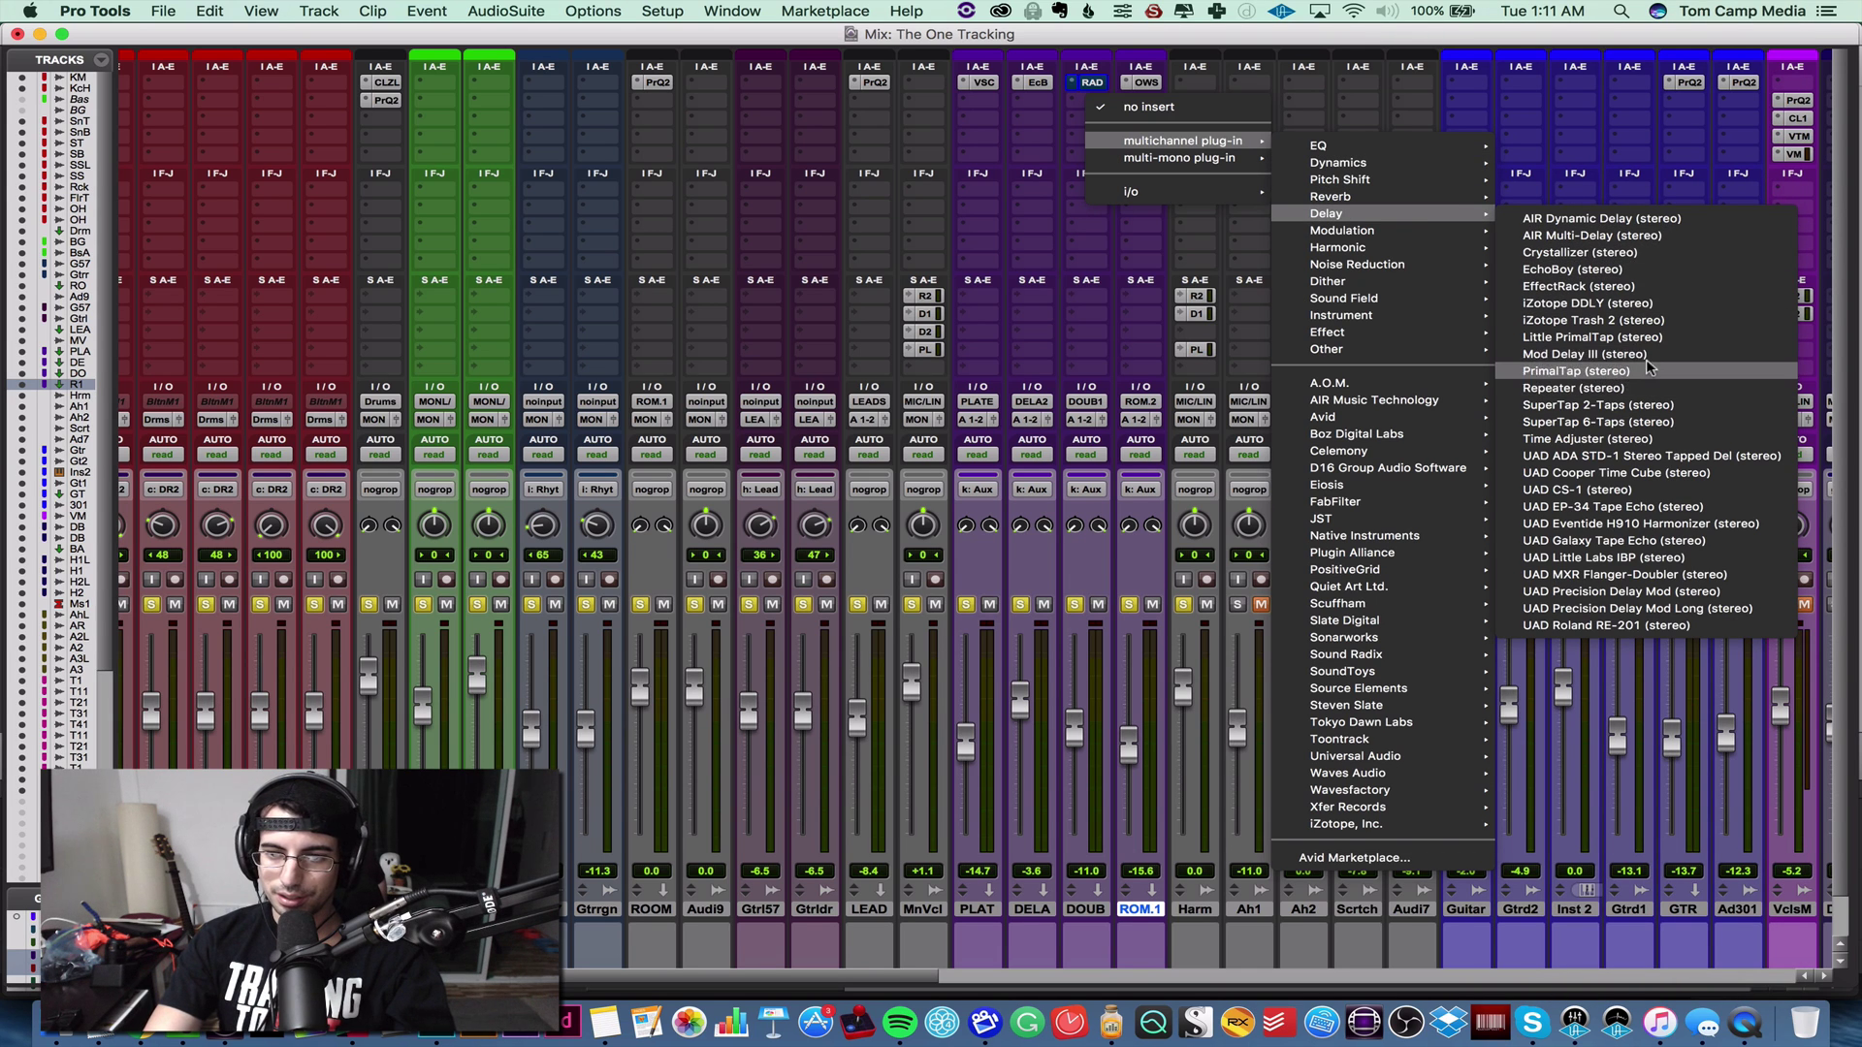
left_click(1583, 357)
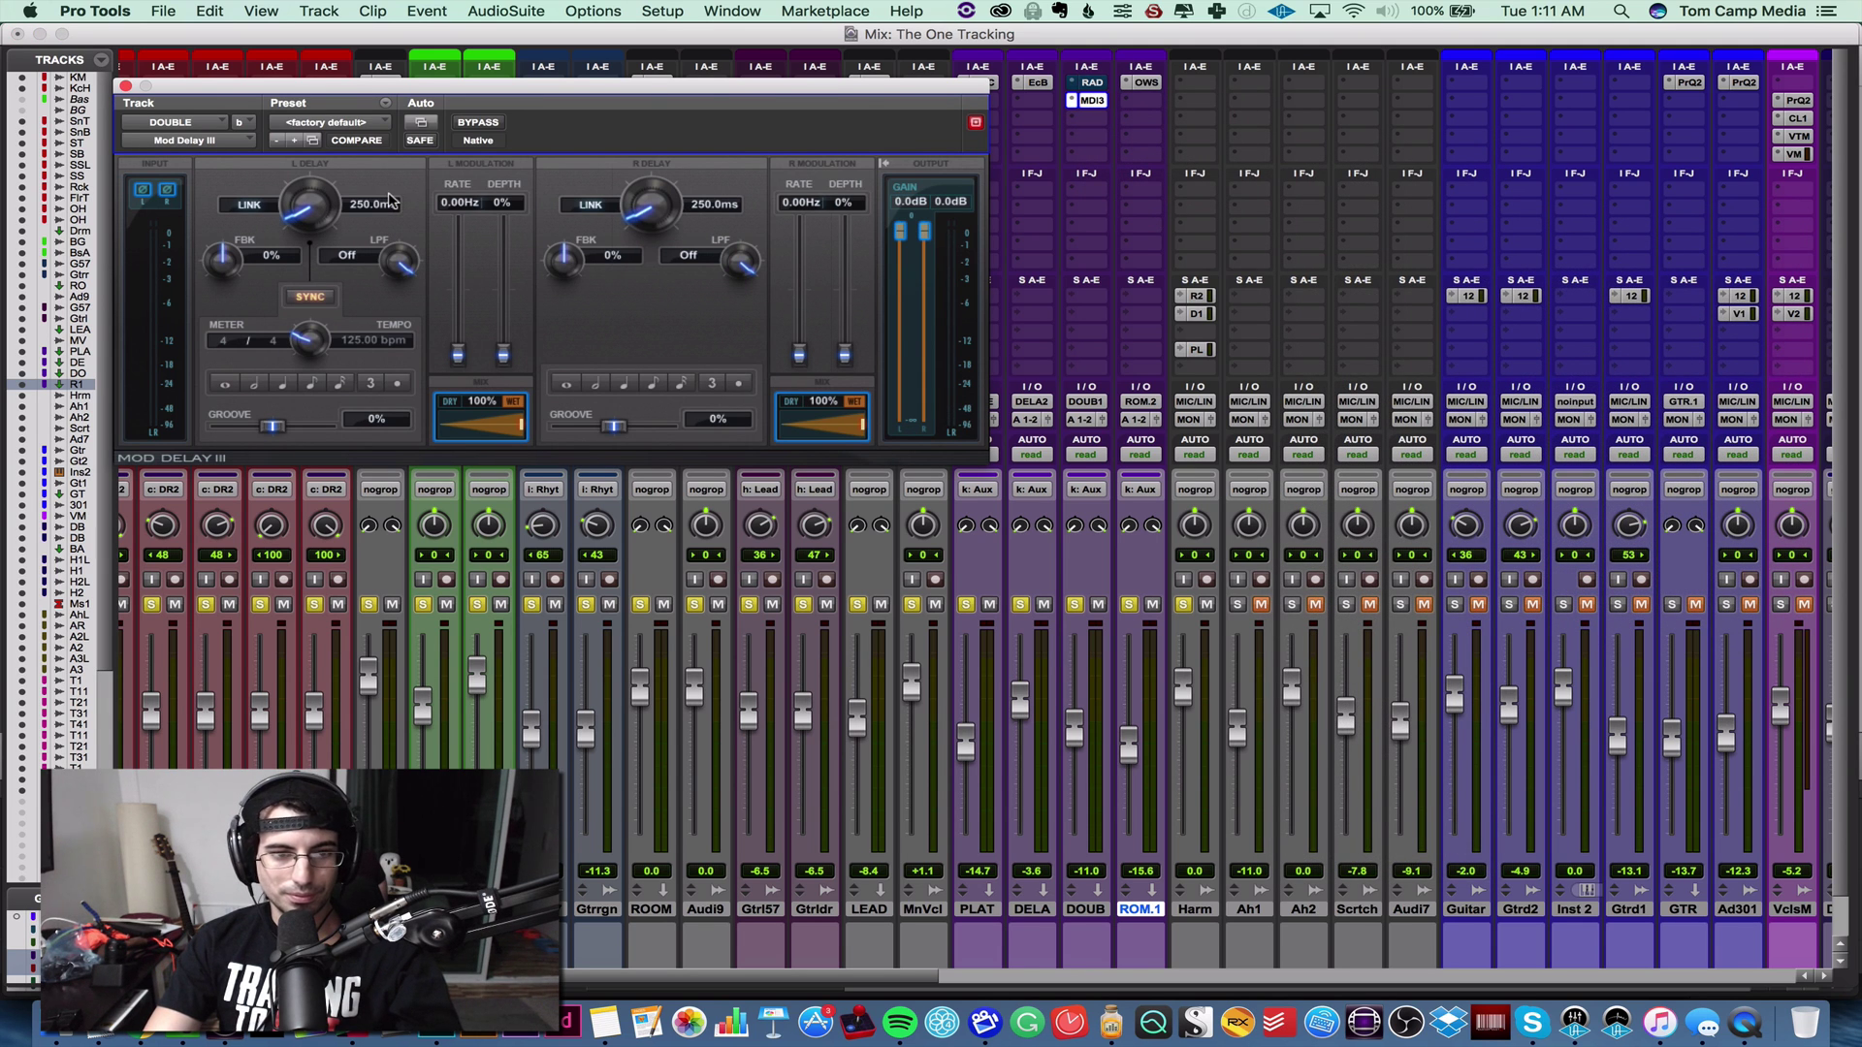
- Set the Mod Delay III delay times to 3 ms for the left channel and 11 ms for the right
left_click(369, 205)
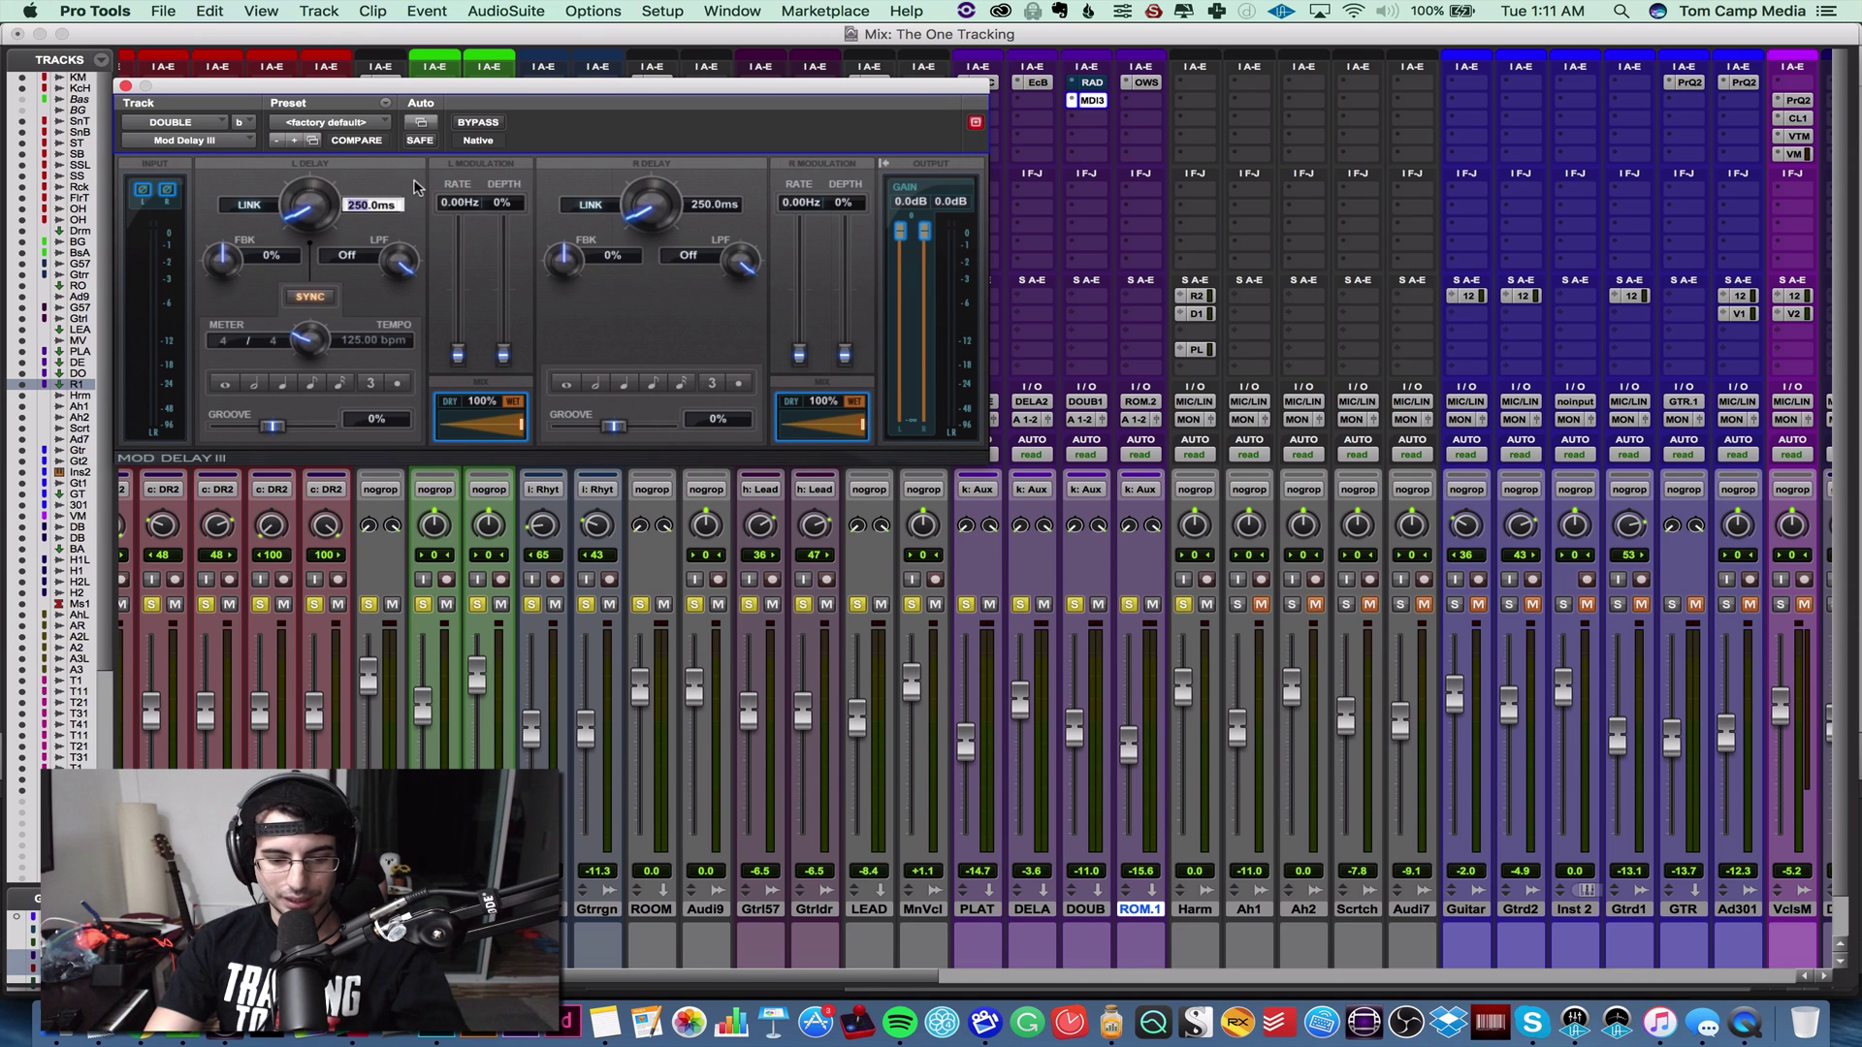
type("3")
key("Return")
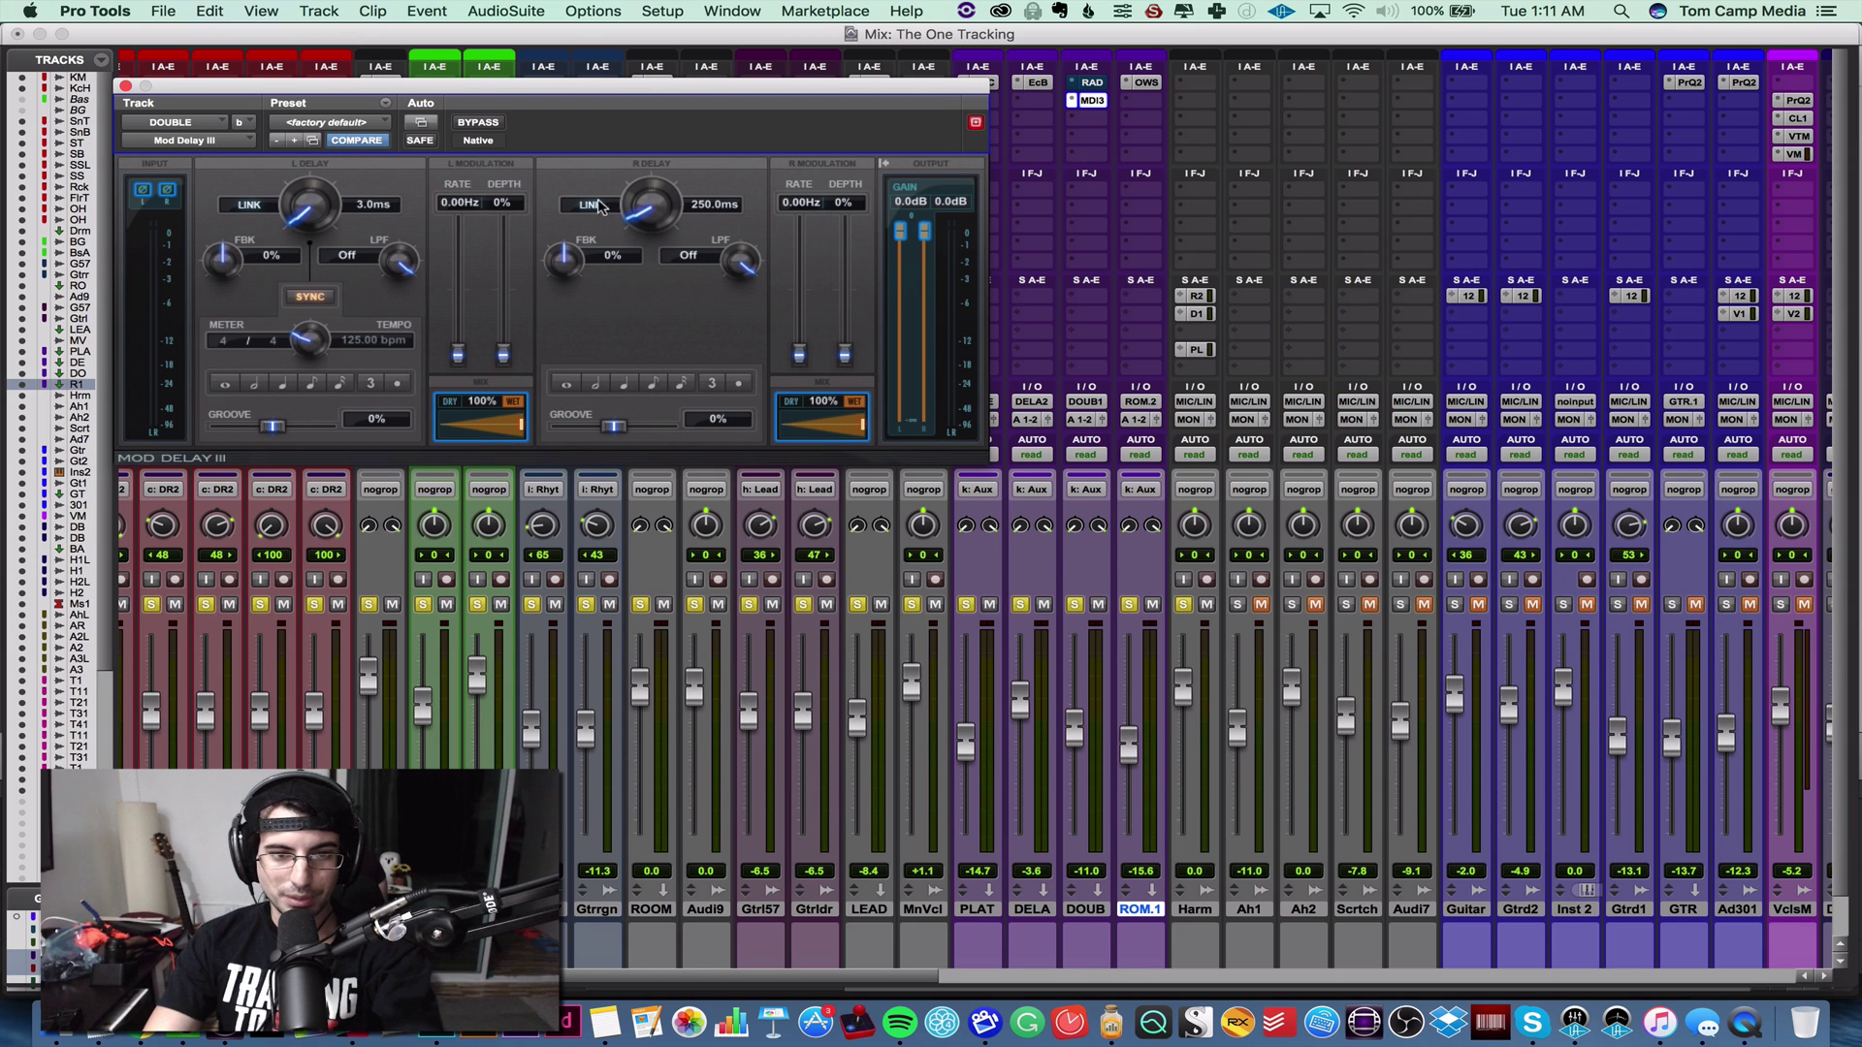
left_click(747, 206)
type("10")
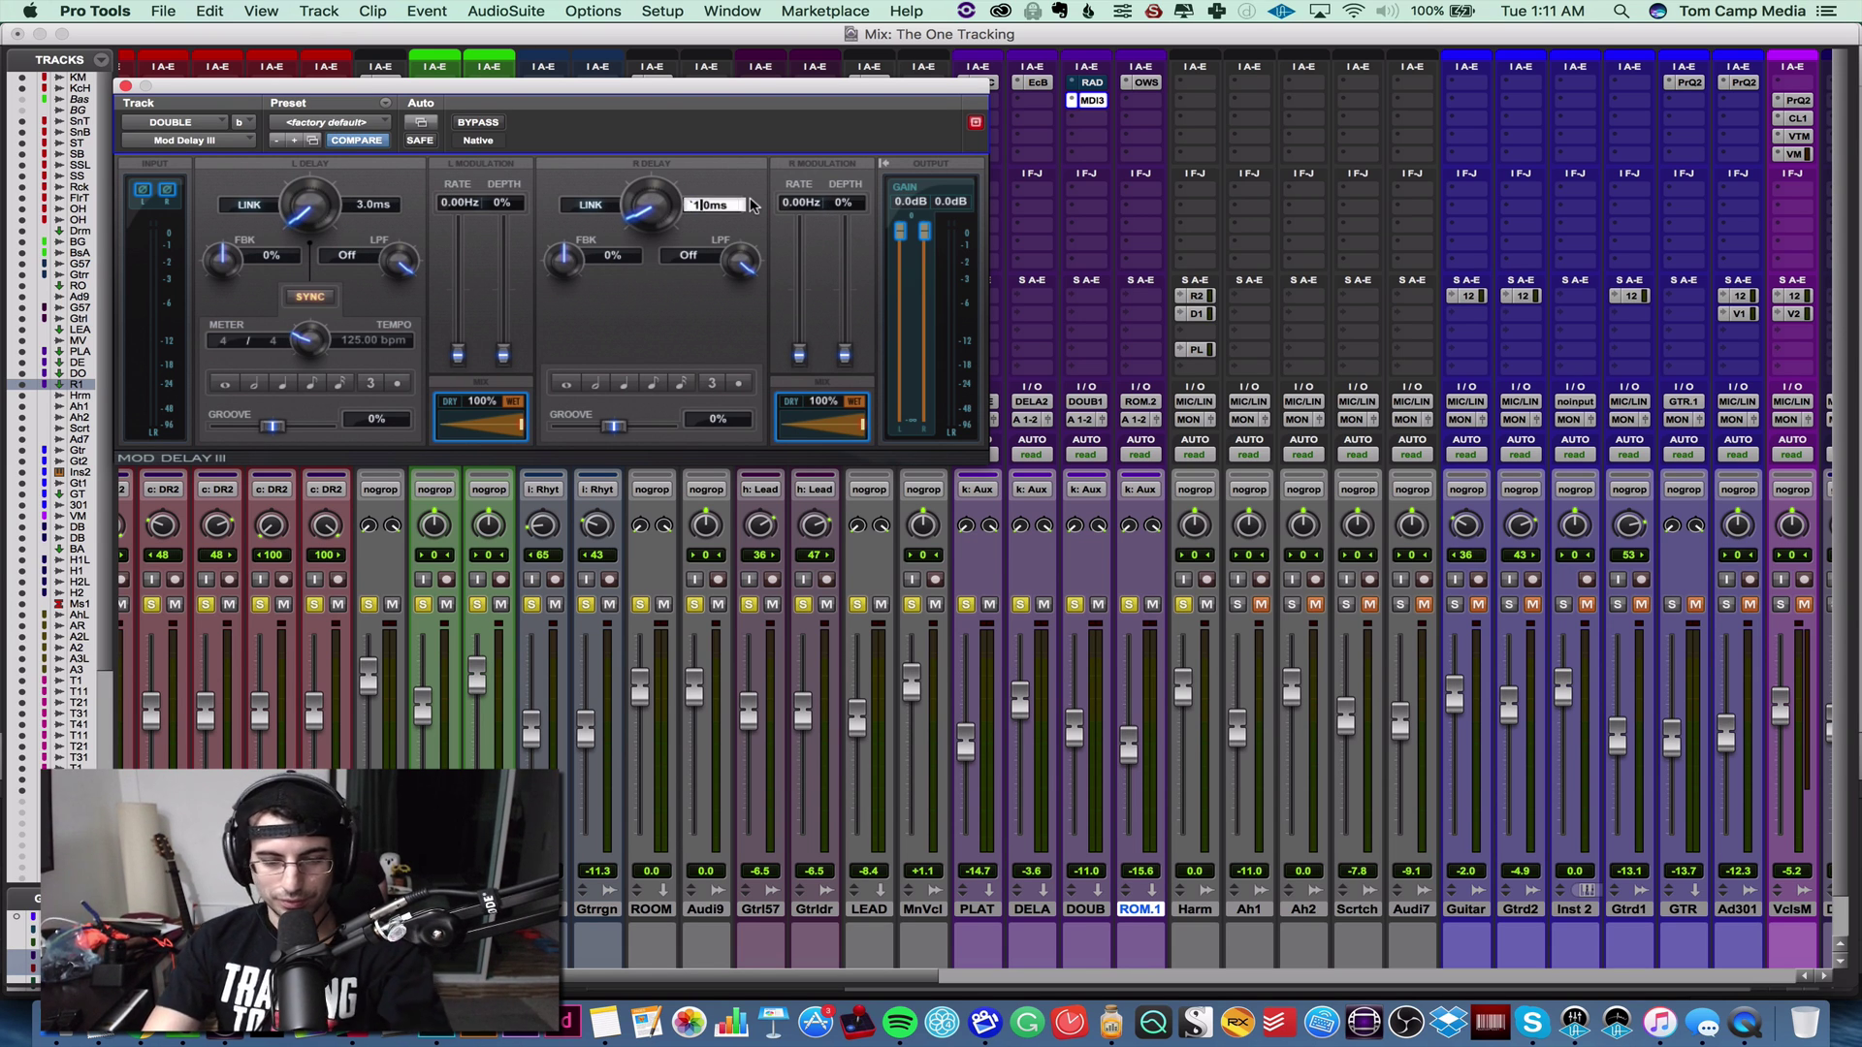
key("Escape")
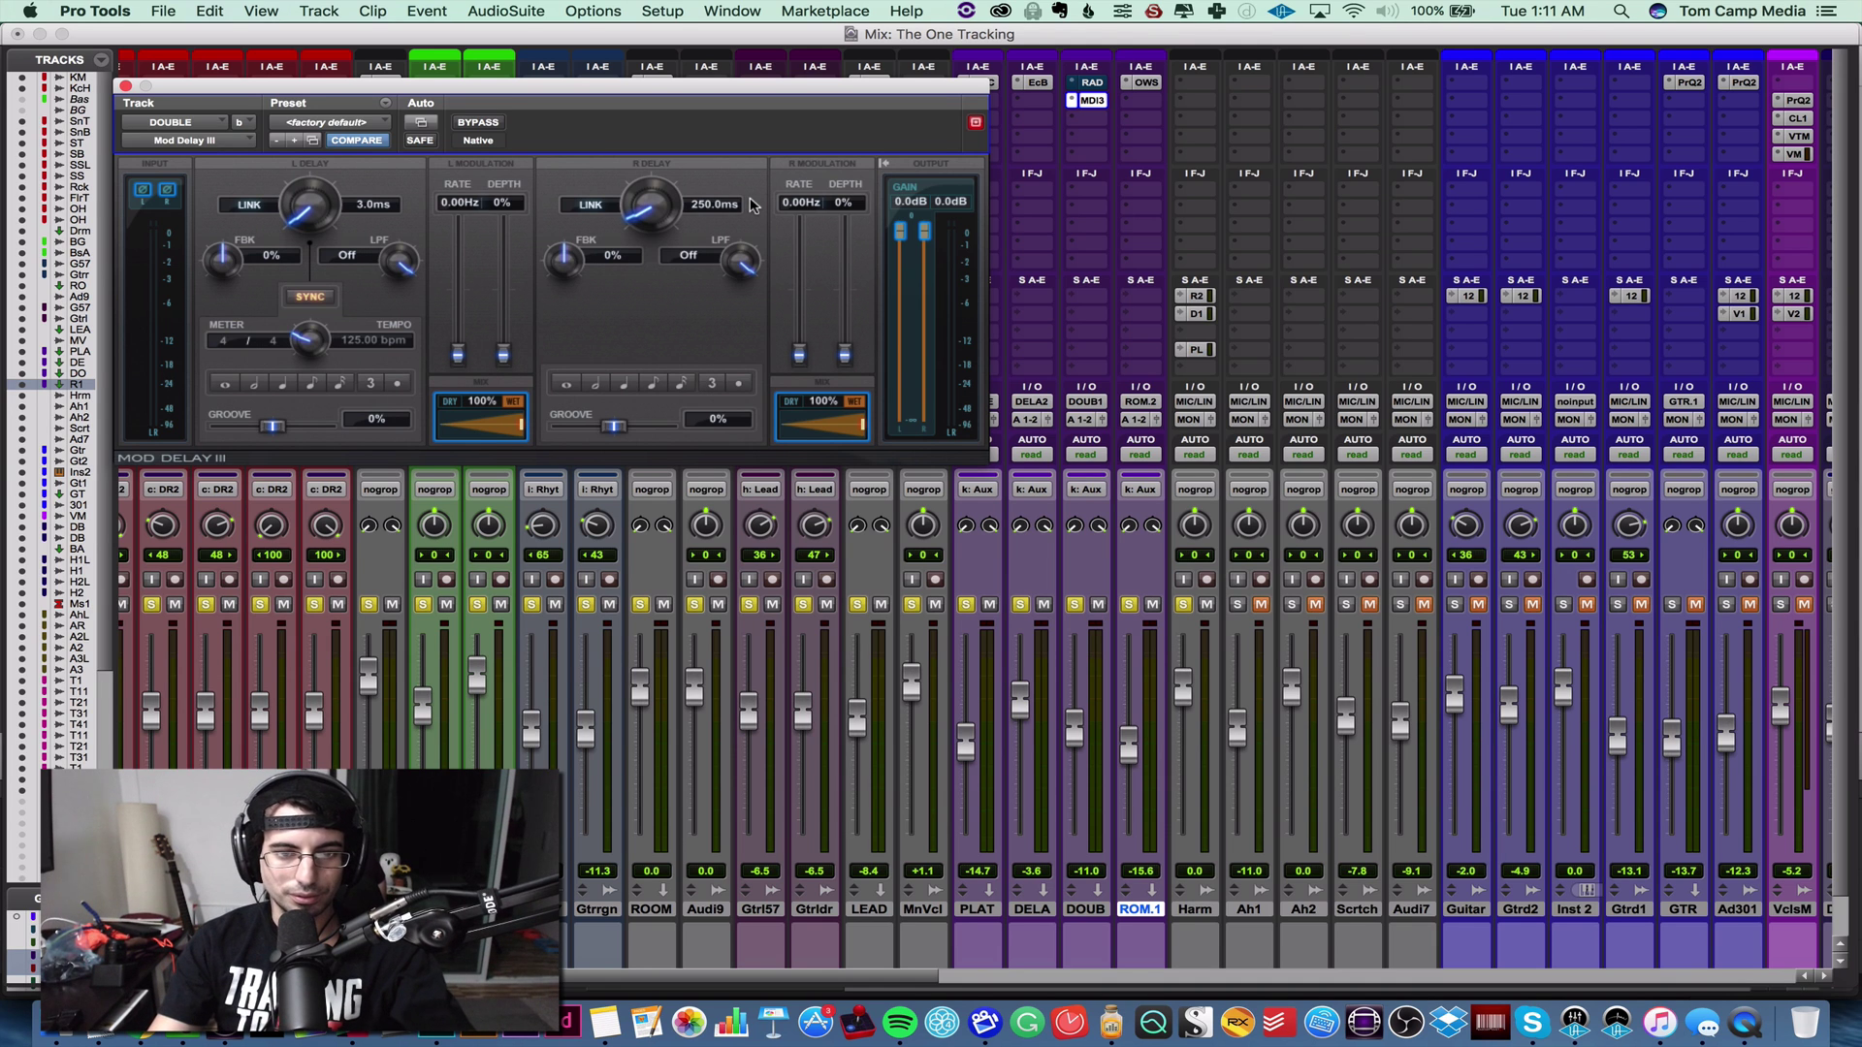
left_click(753, 204)
type("11")
key("Return")
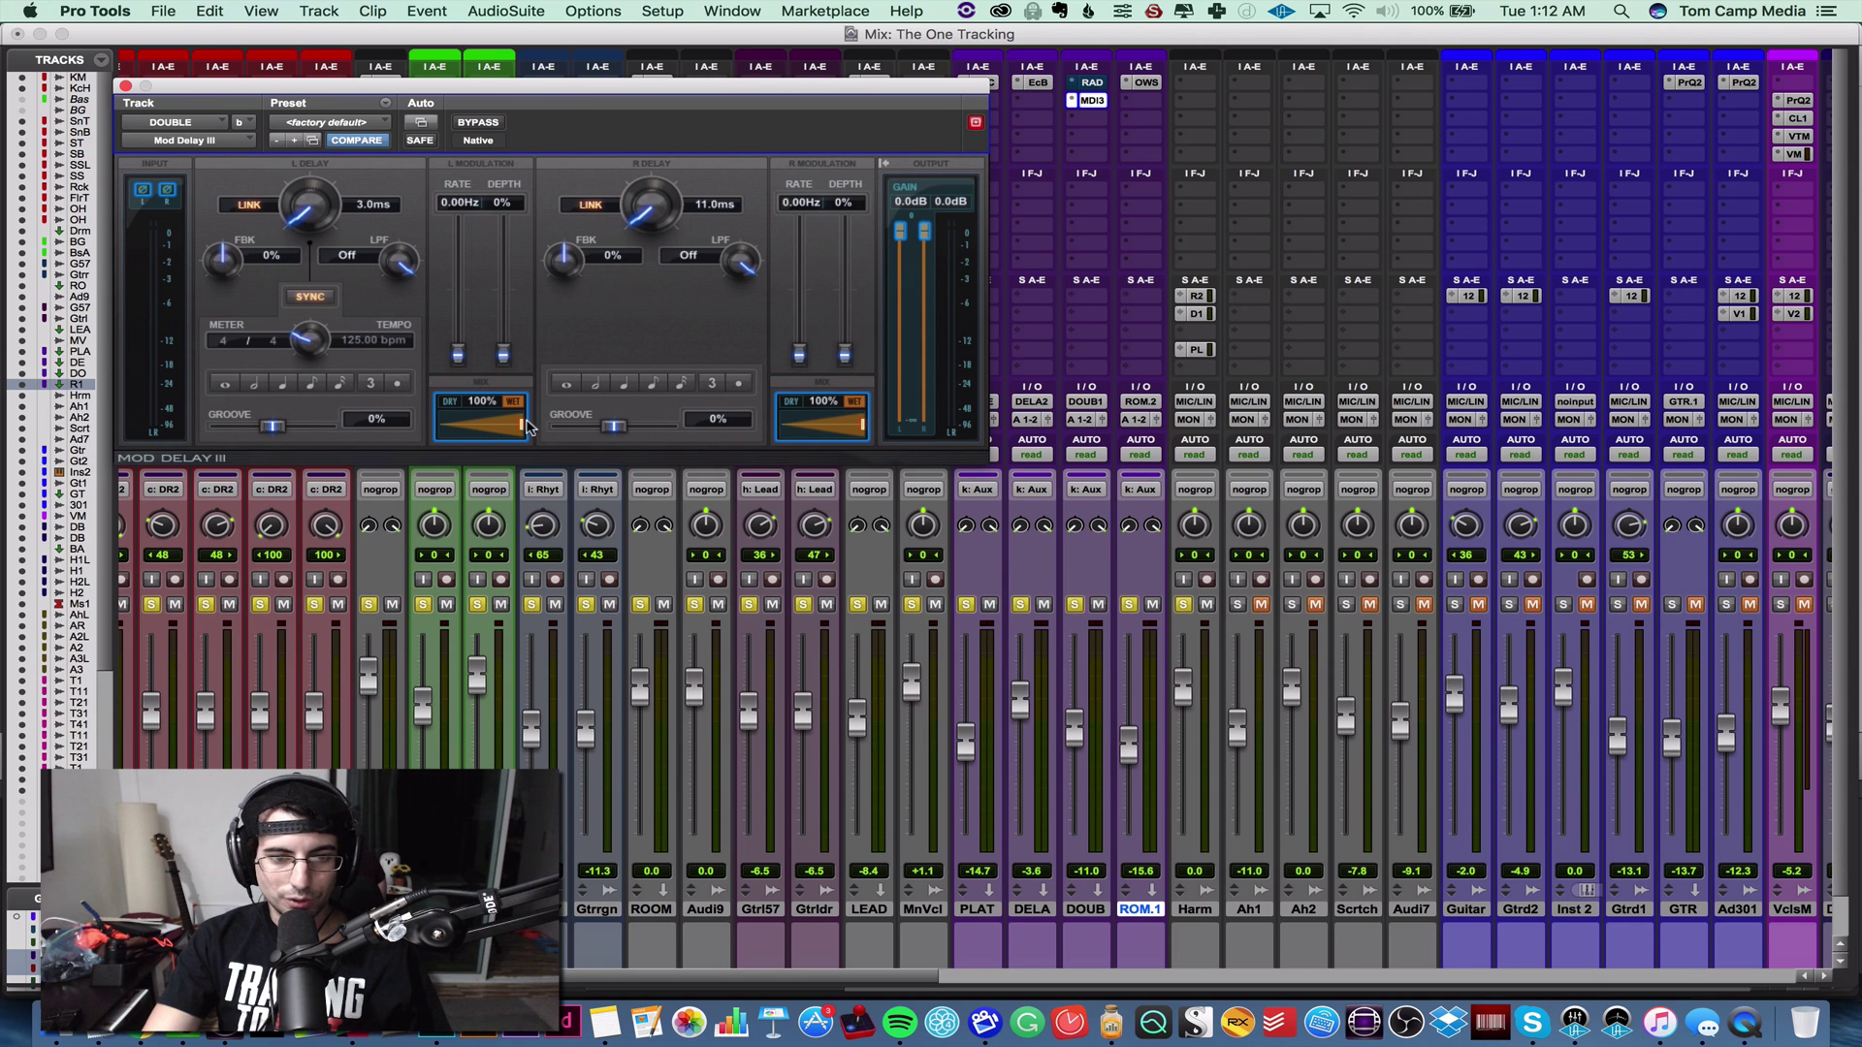
mouse_move(529, 426)
left_mouse_down()
mouse_move(519, 448)
mouse_move(531, 426)
left_mouse_up()
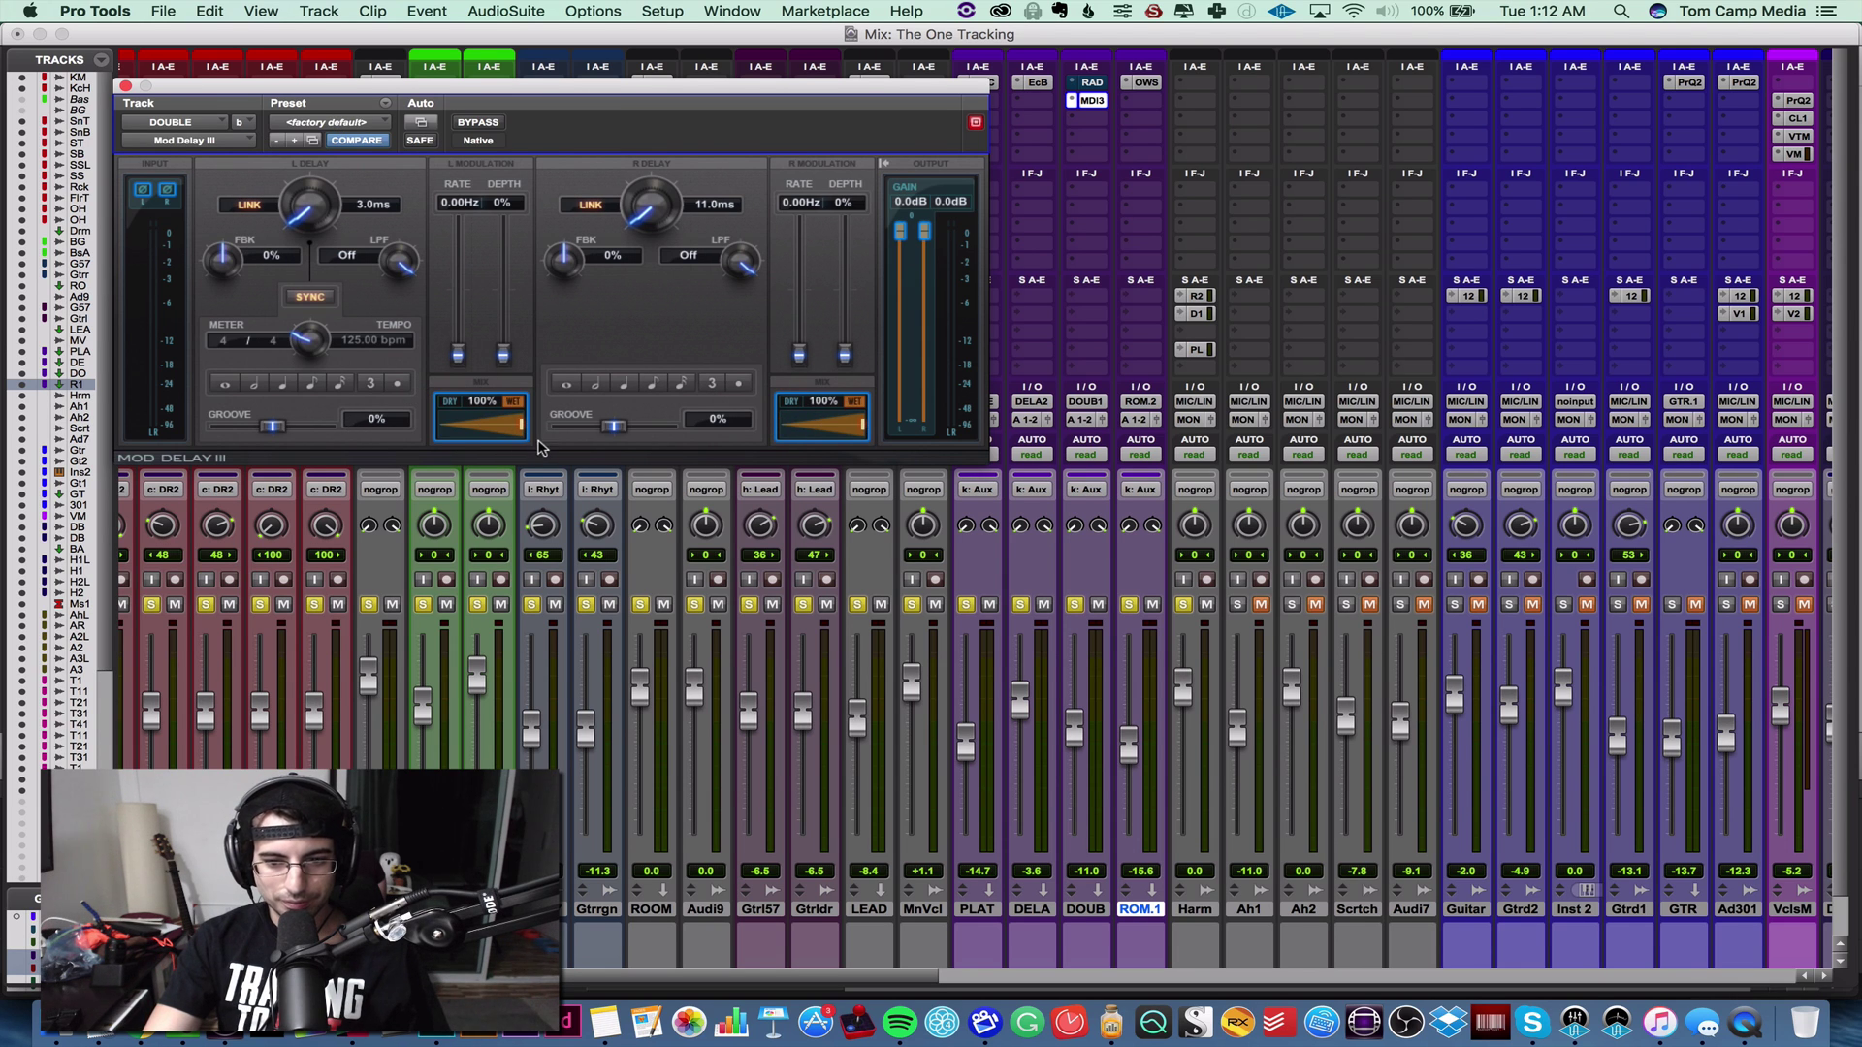
- Clear all solos, solo only the DOUBLE aux and the Main Vocal track, and start playback
left_click(1075, 605, "alt")
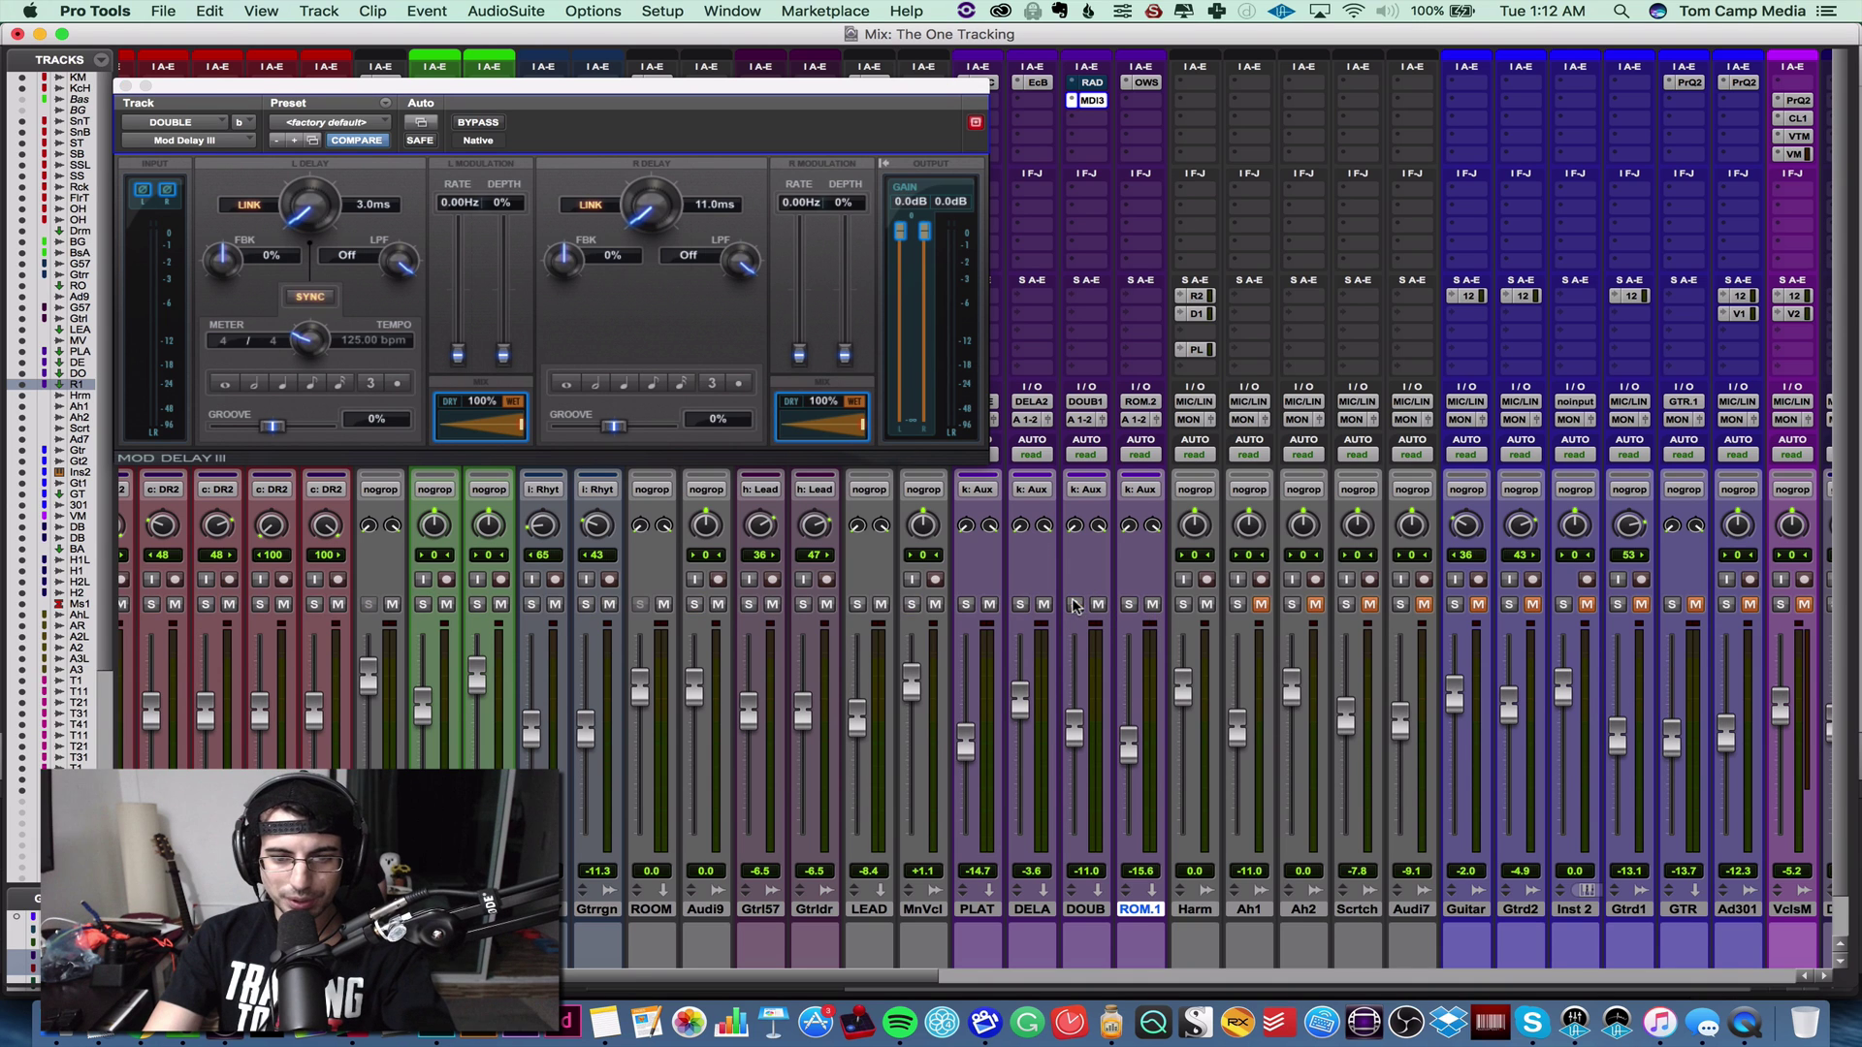
left_click(1076, 605)
left_click(913, 605)
key("space")
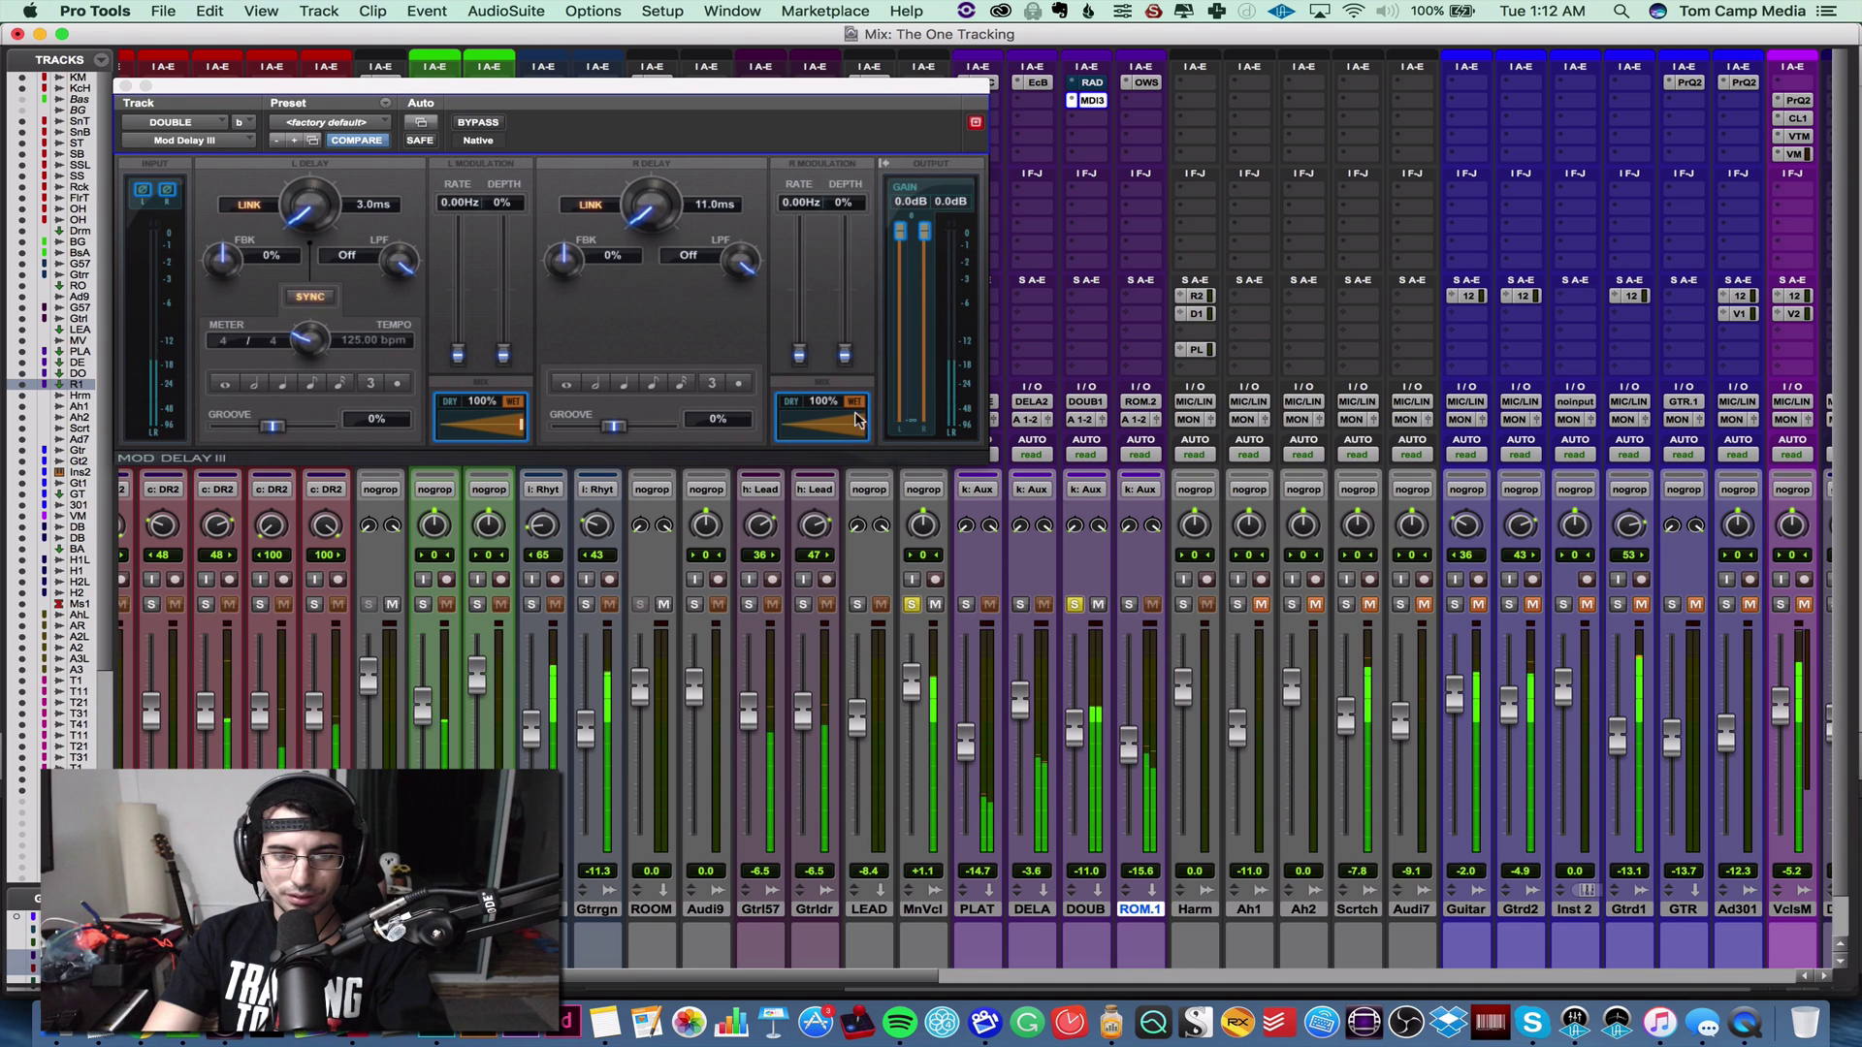
- Set both Mod Delay III mix controls to 70% and try delay times of 98 ms left and 116 ms right
left_click_drag(862, 424, 837, 431)
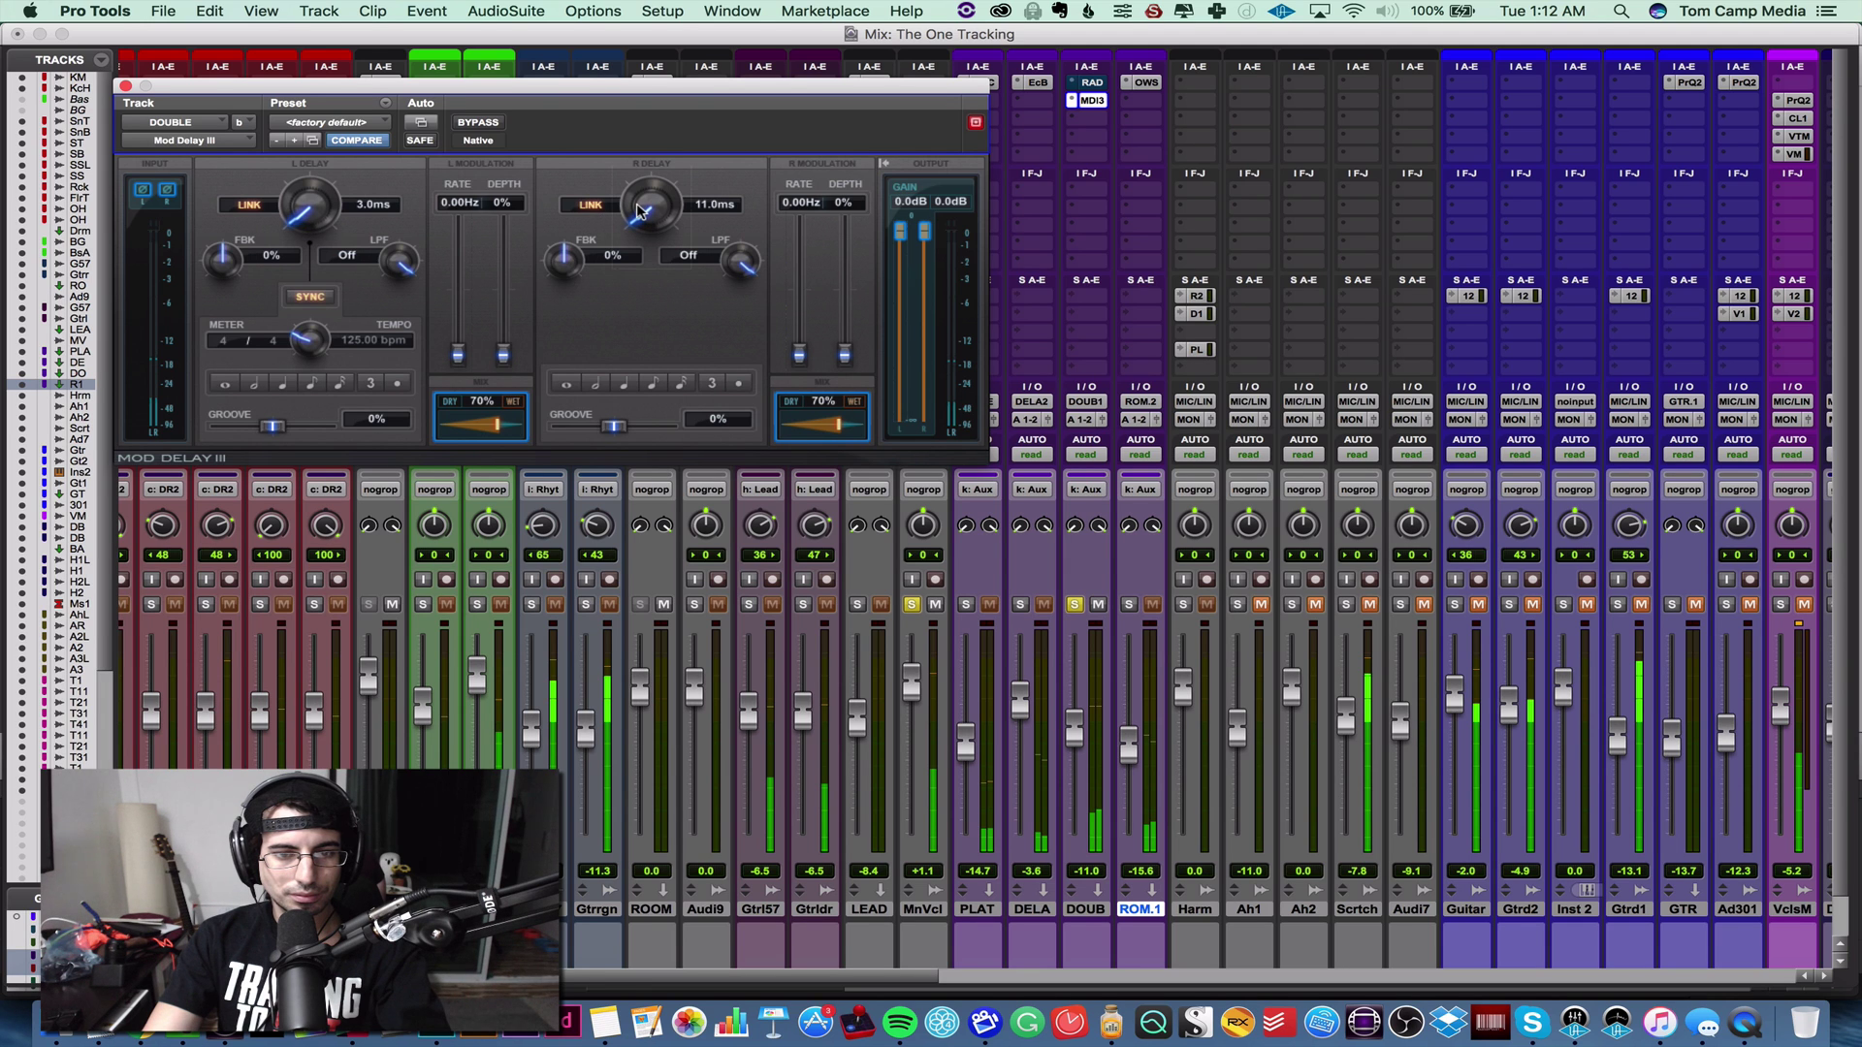
left_click_drag(638, 211, 642, 174)
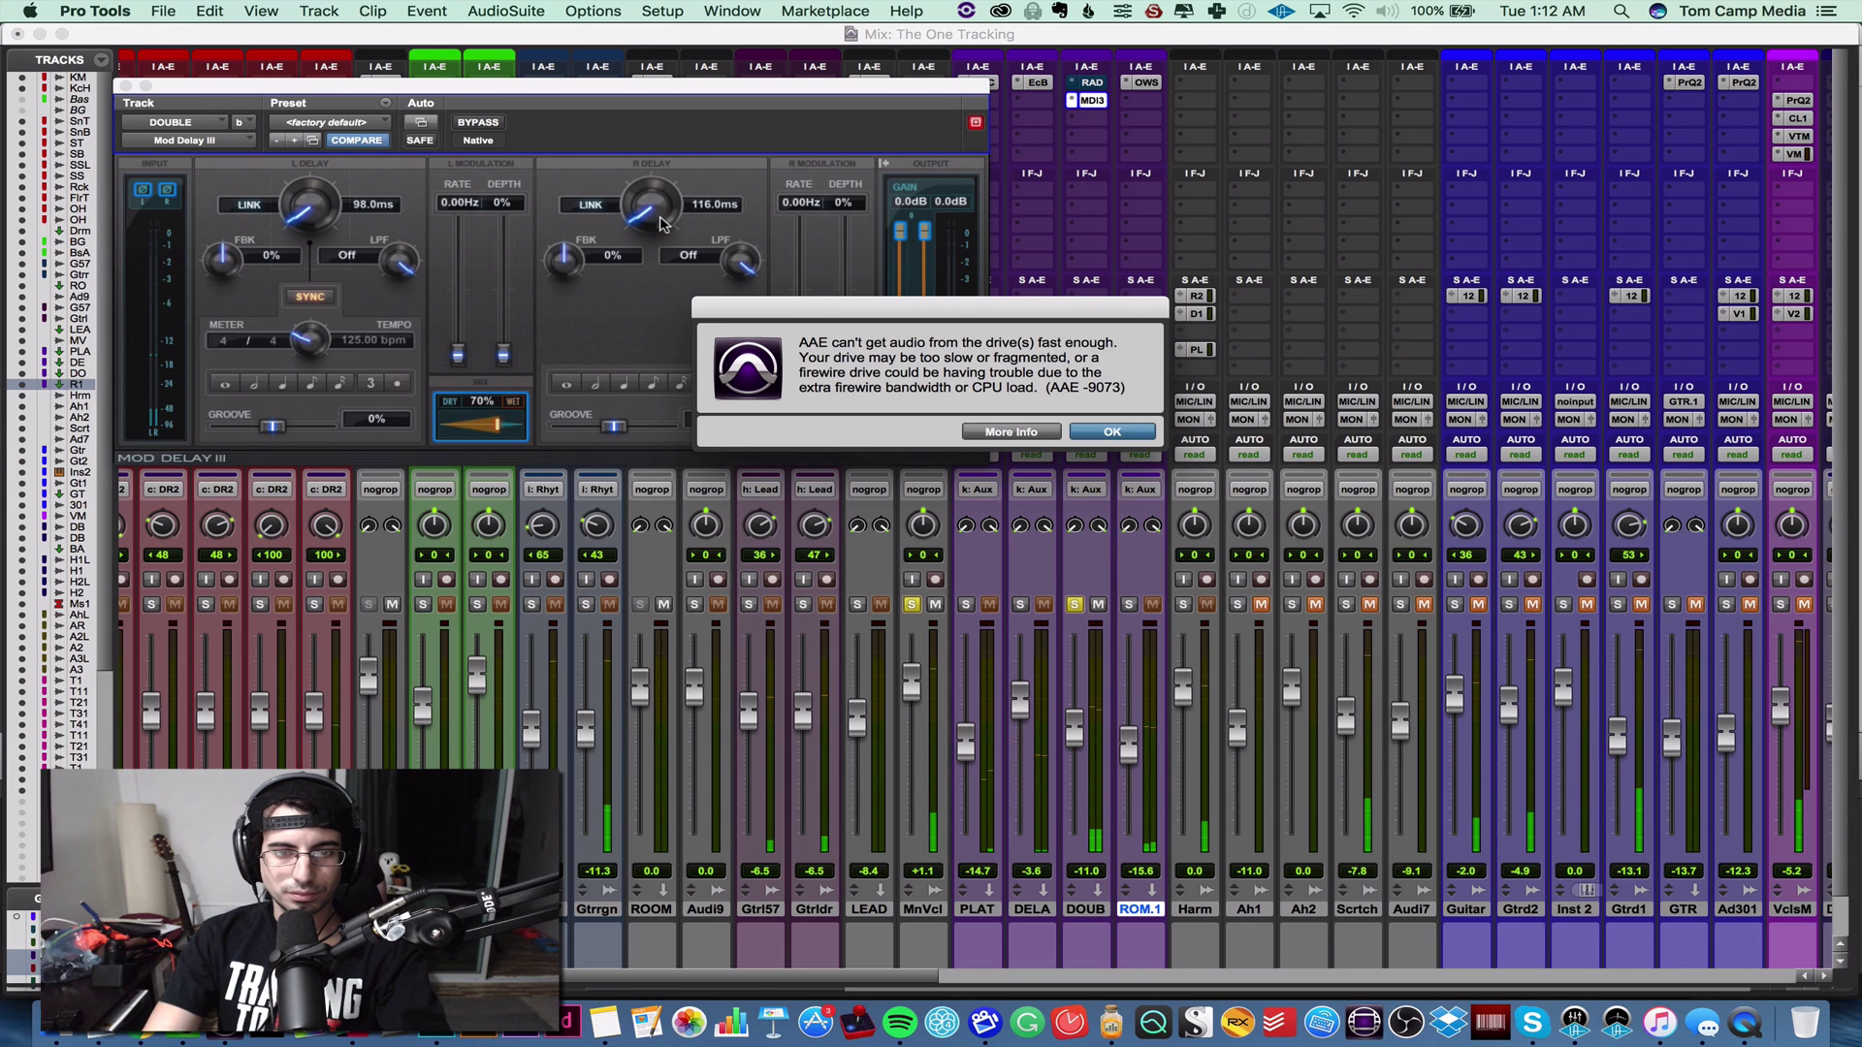
key("Return")
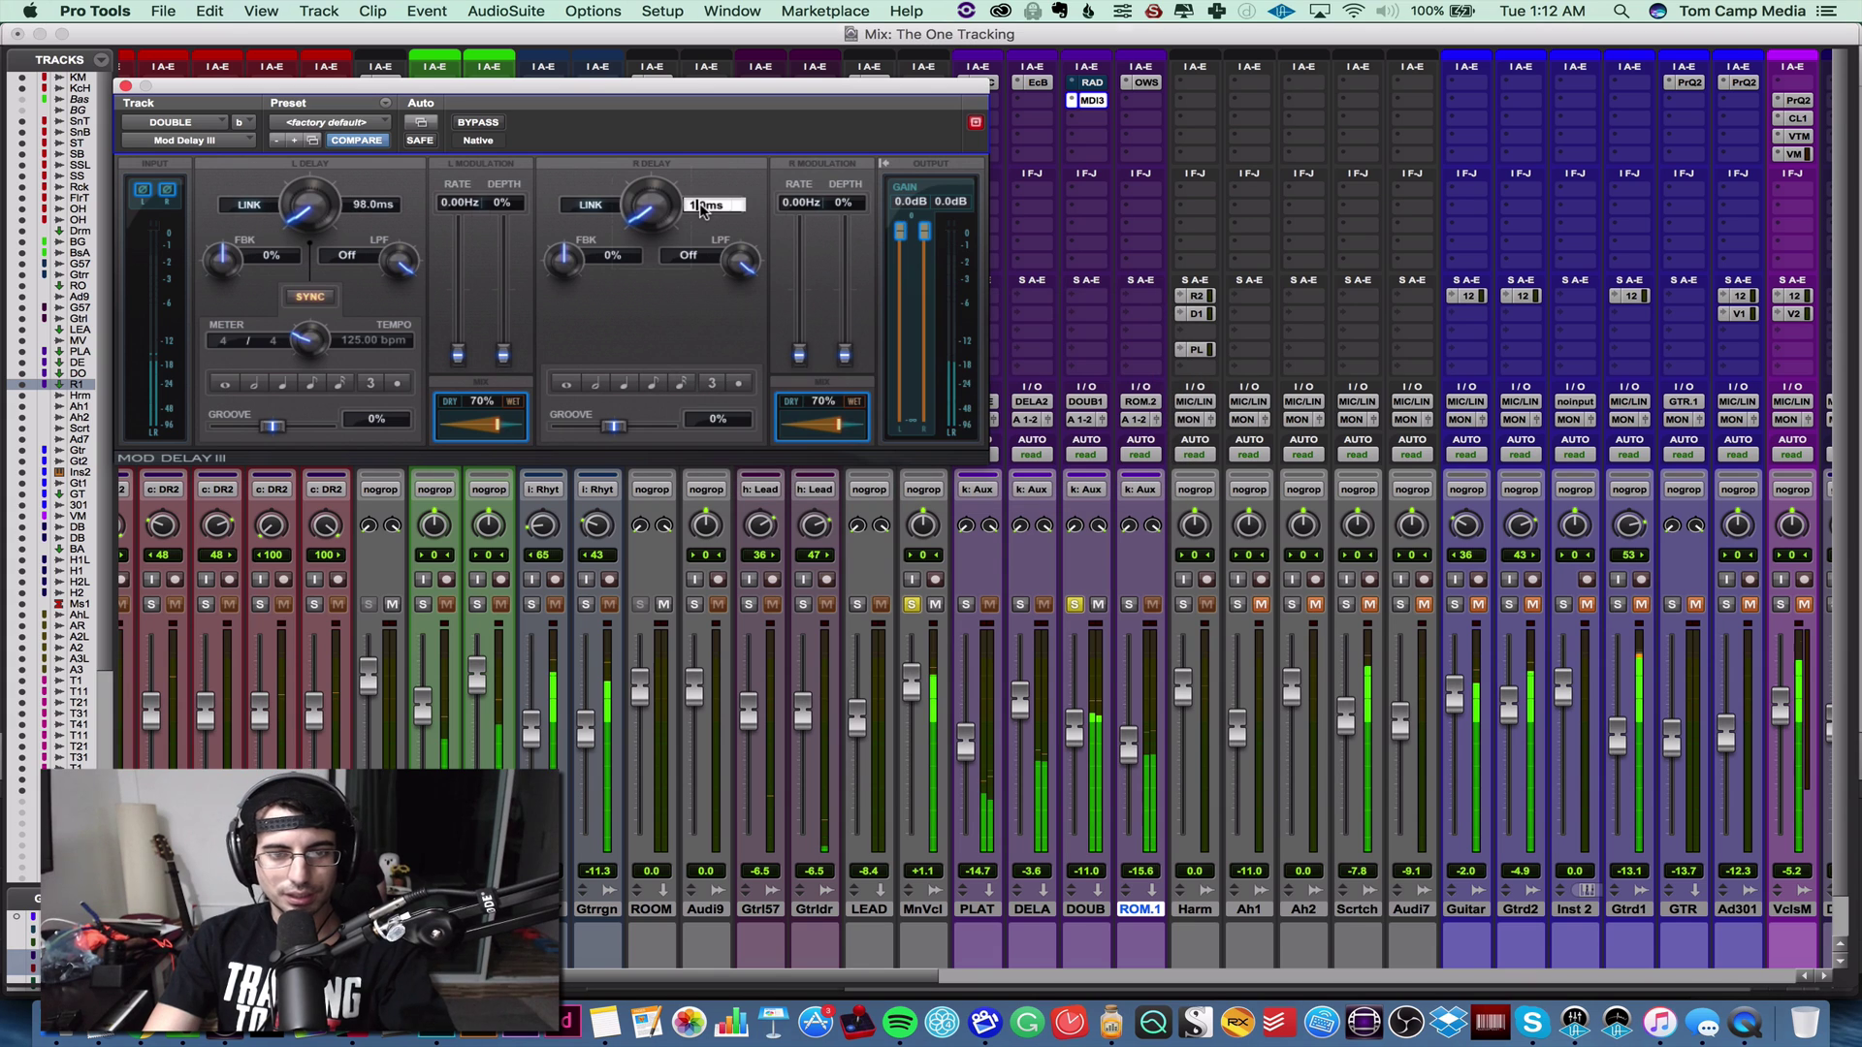
- Set the Mod Delay III delays to 6.7 ms left and 12 ms right, and raise the DOUBLE aux fader to -0.6 dB
left_click(369, 206)
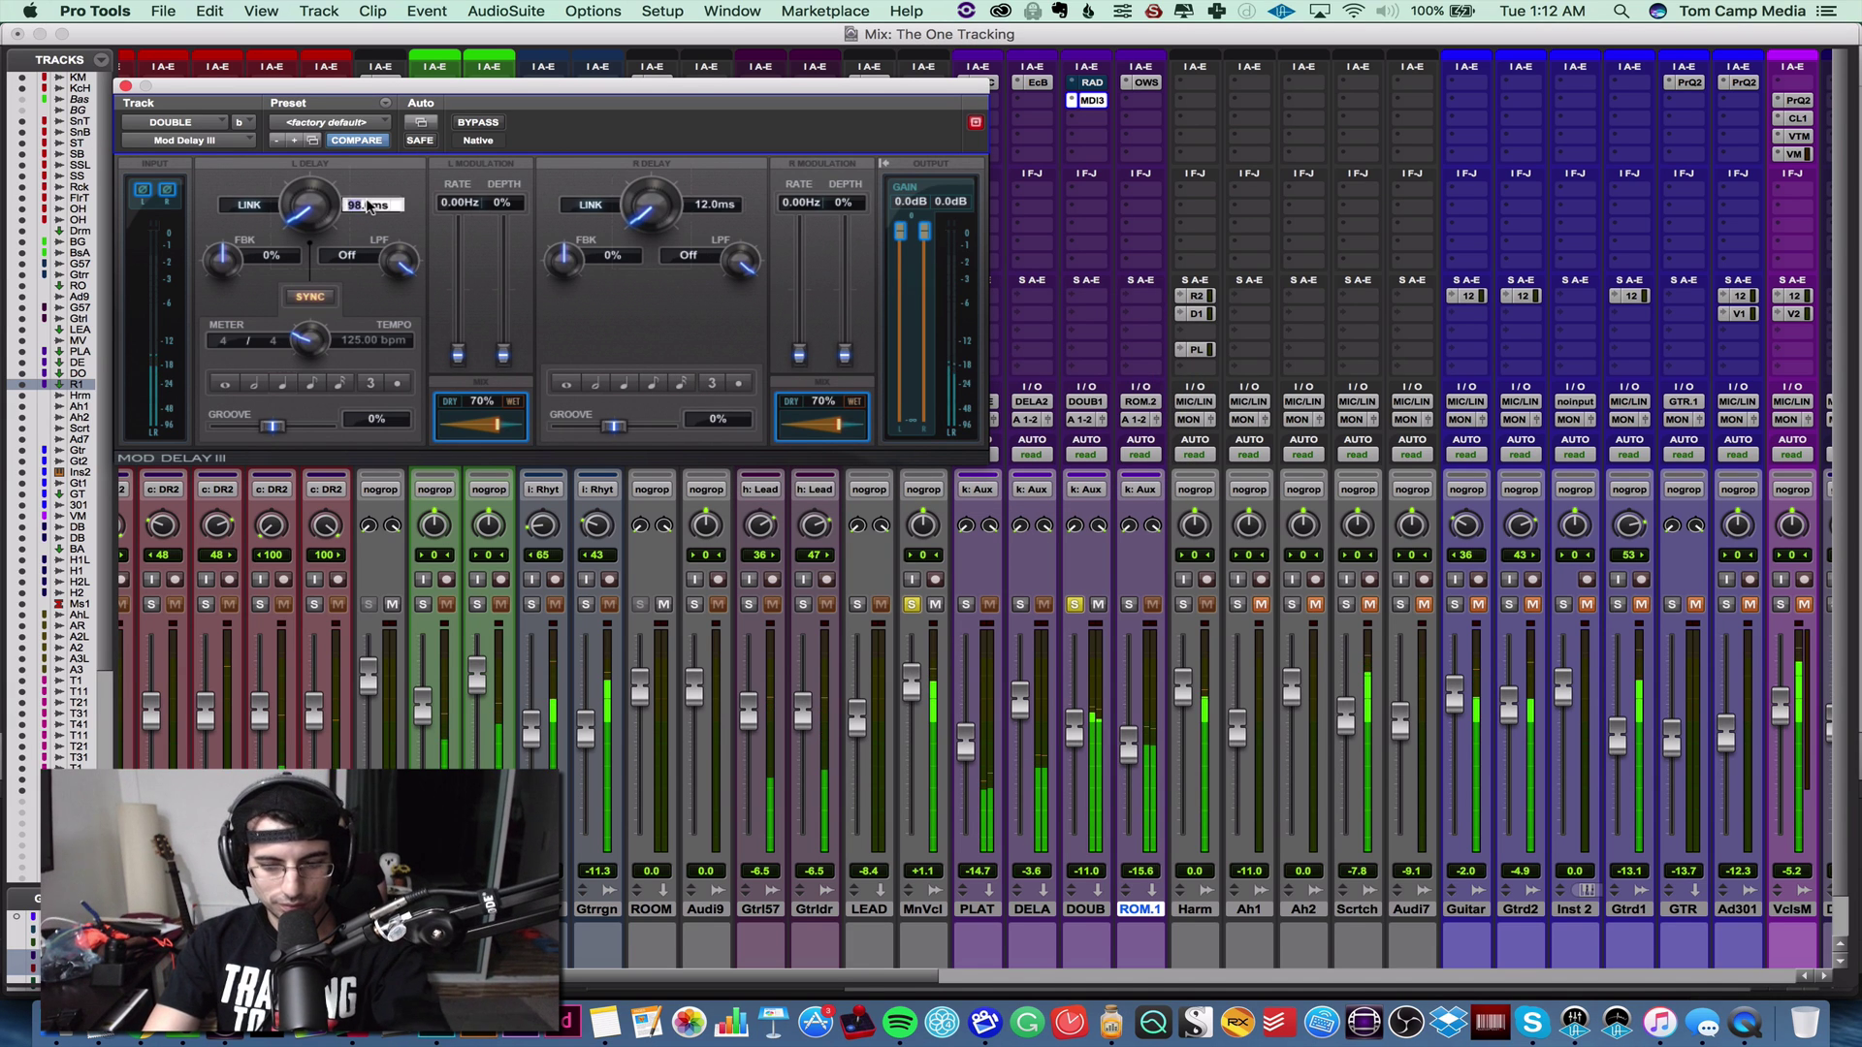
type("6")
key("Return")
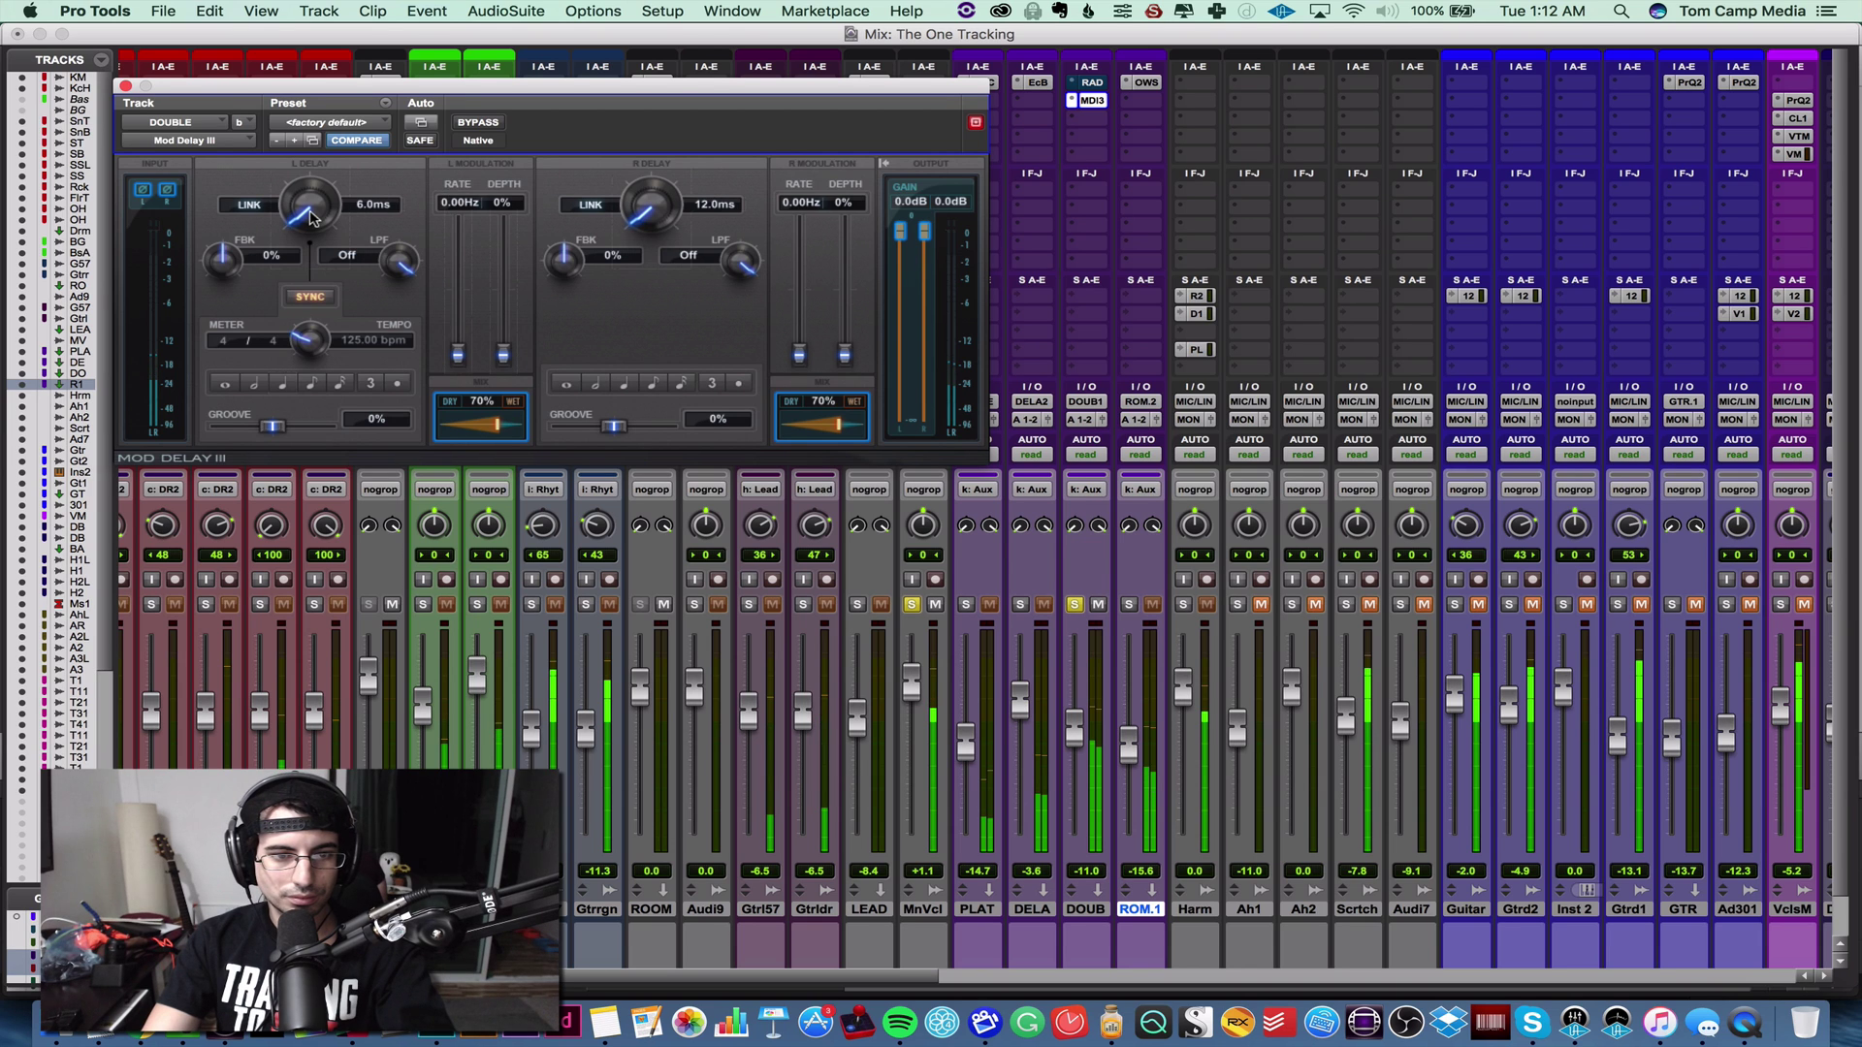
left_click(364, 205)
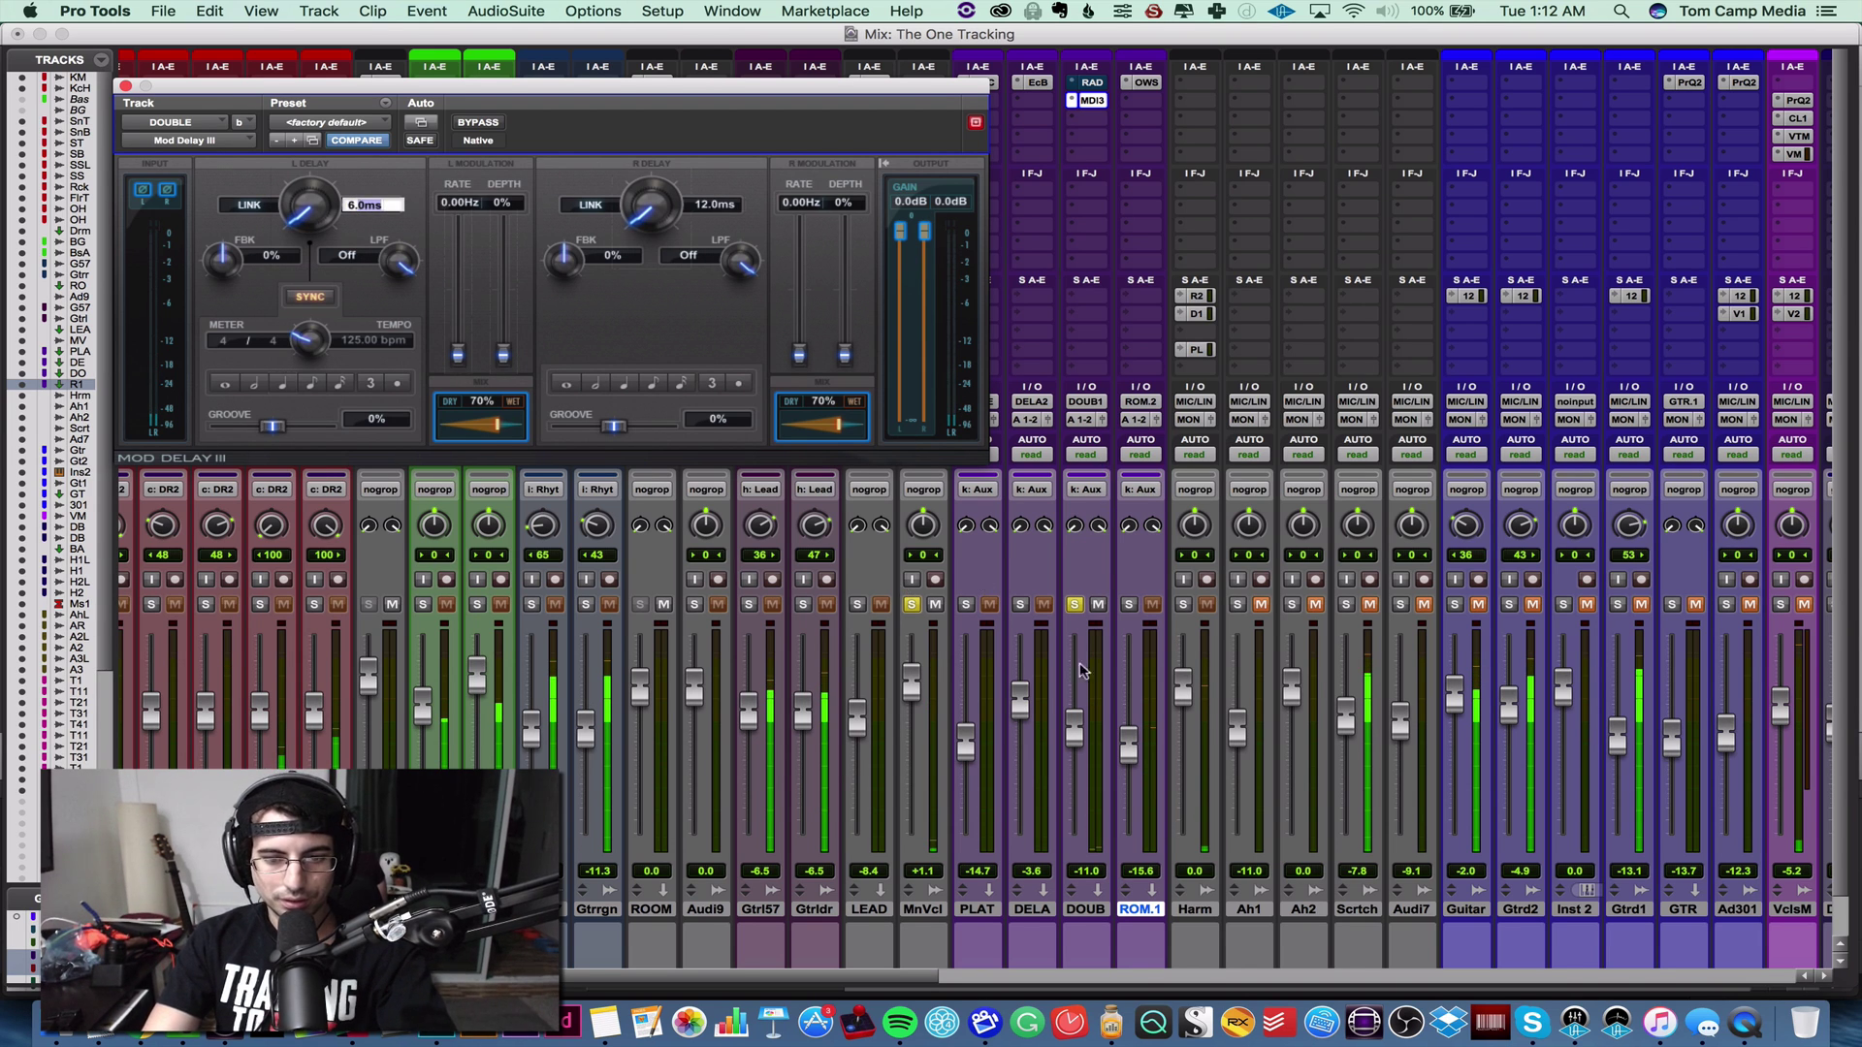
type("6.7")
key("Return")
left_click_drag(1075, 727, 1080, 691)
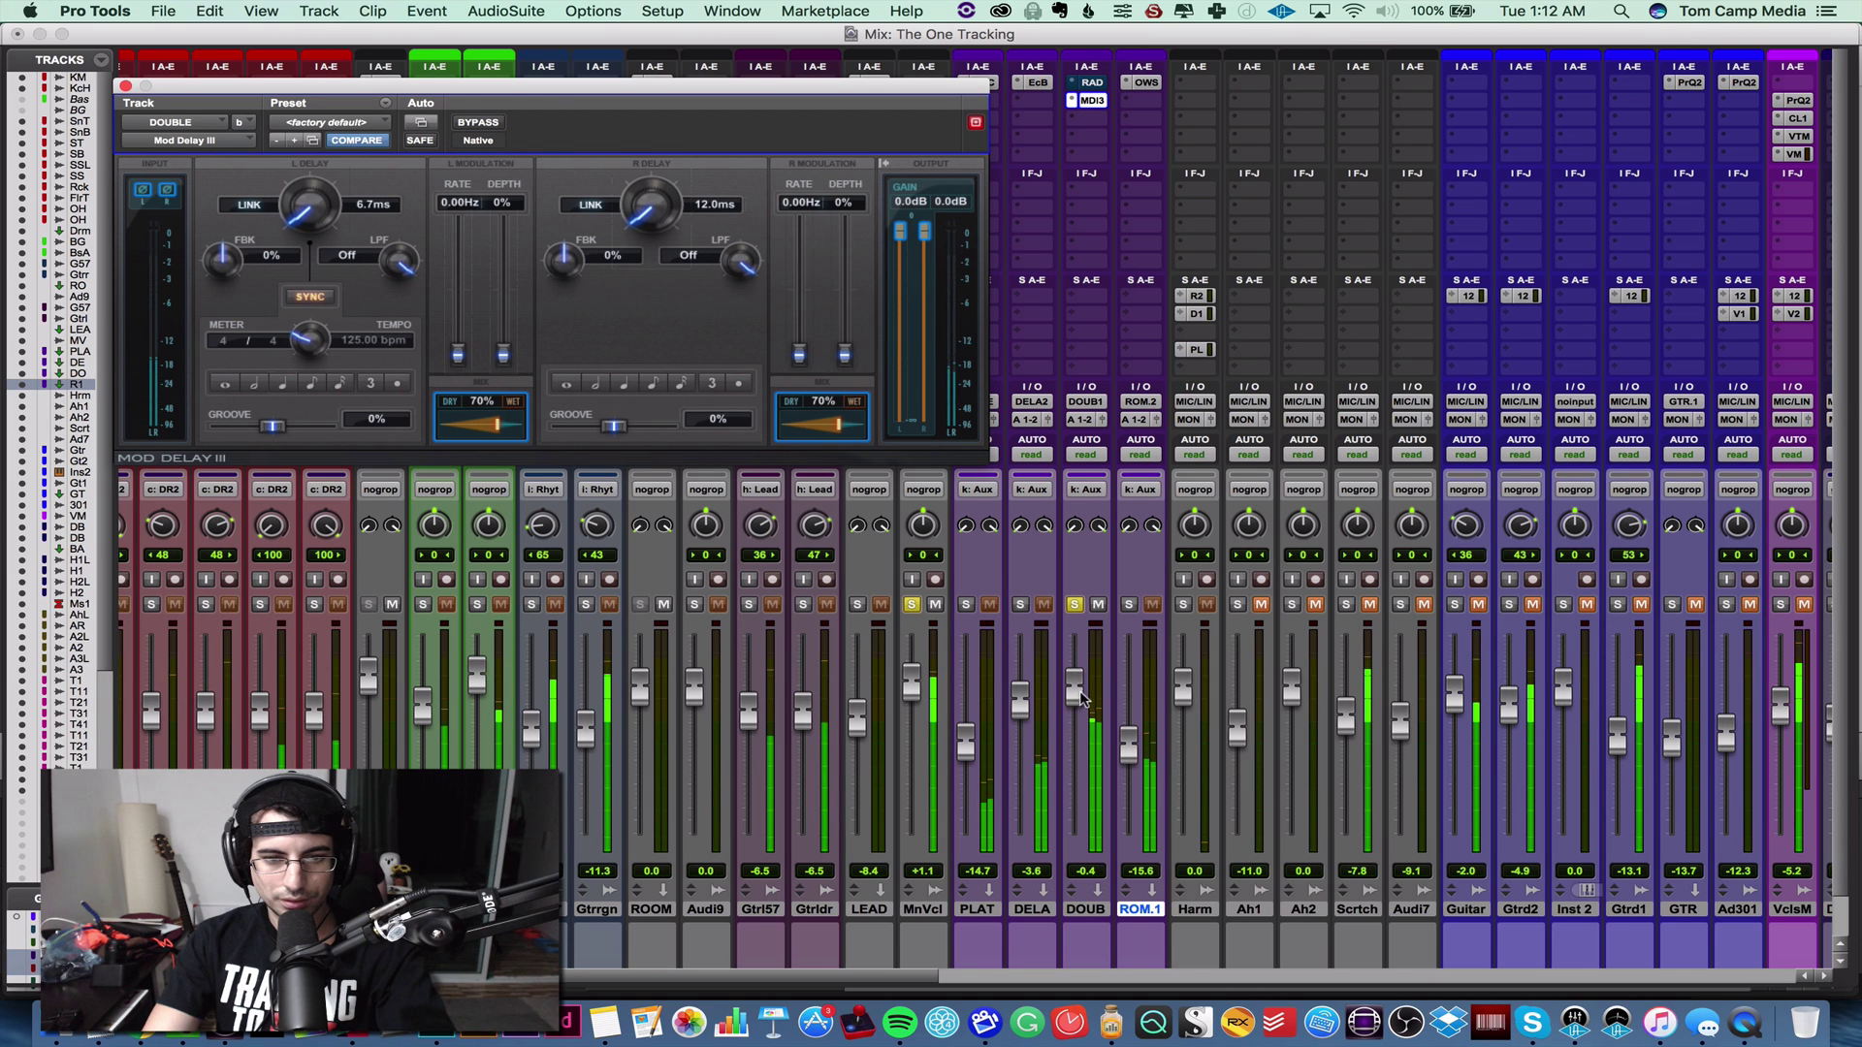
left_click(126, 87)
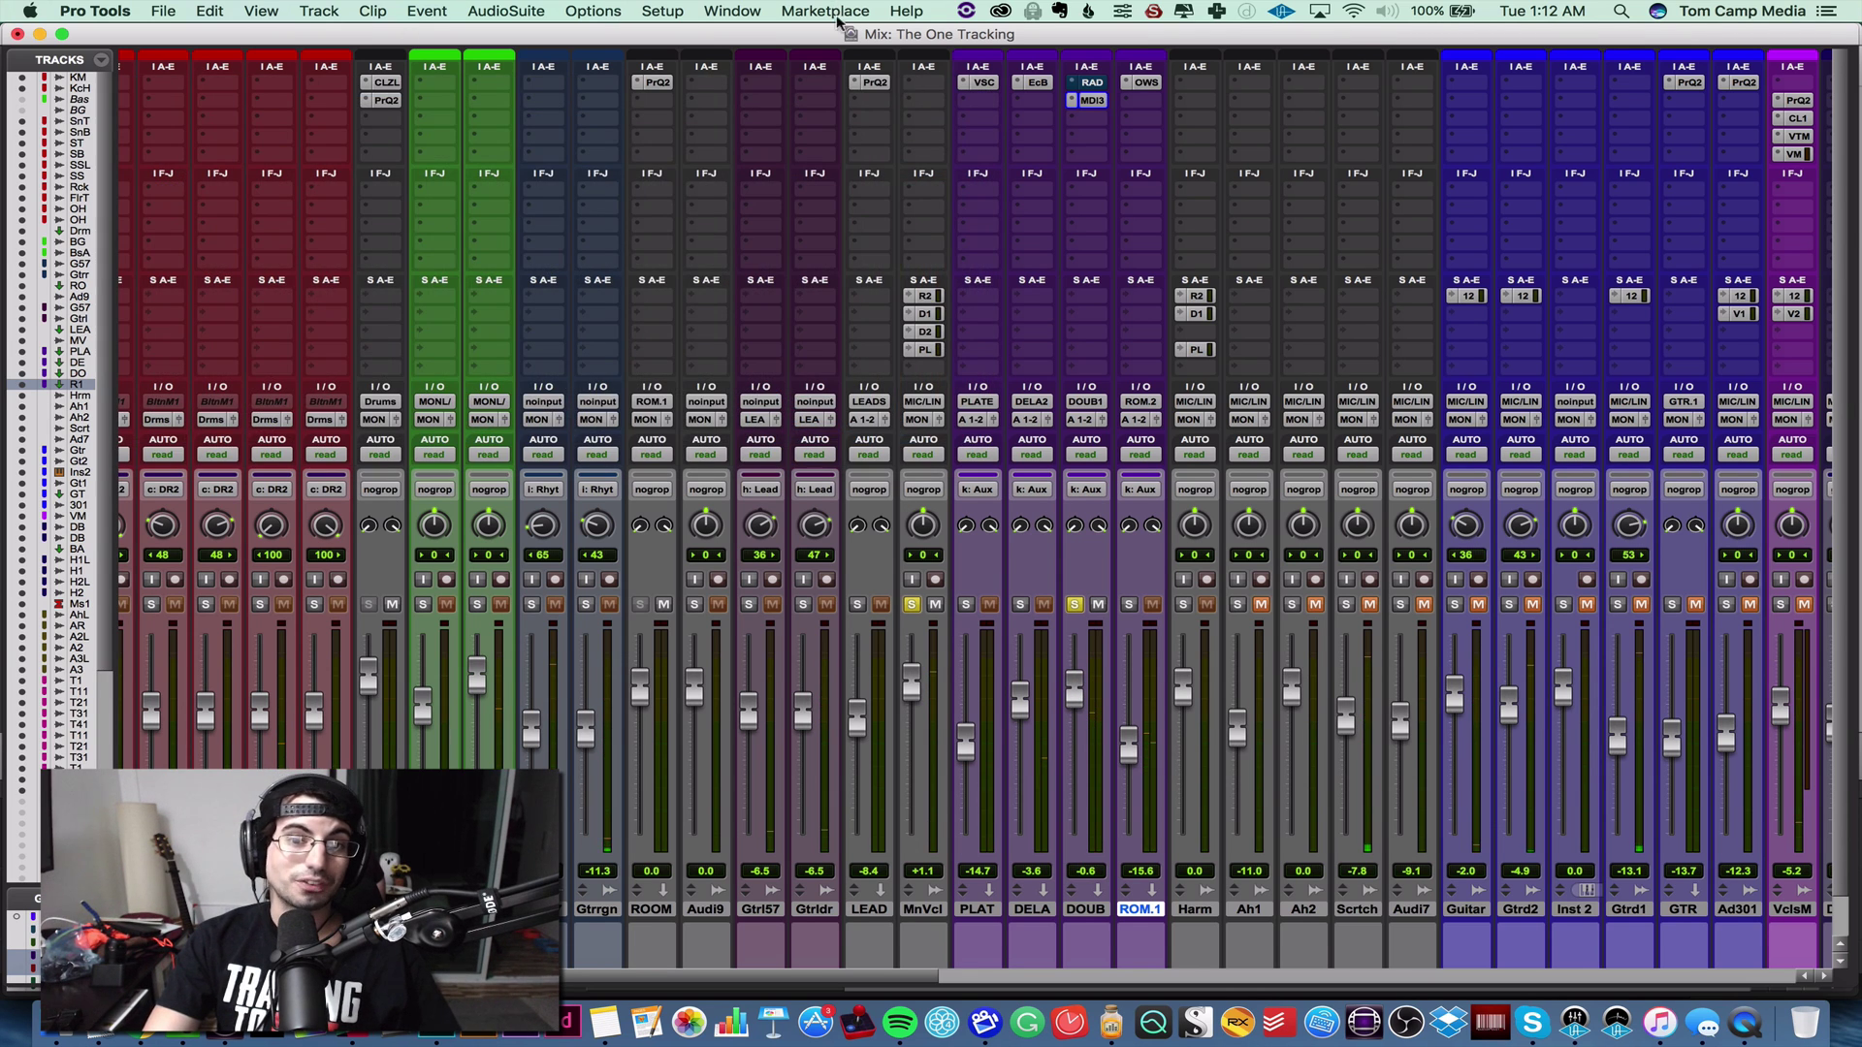
- Remove the Mod Delay III from the DOUBLE aux, reactivate its Reel ADT insert and open that plug-in
left_click(1071, 100)
left_click(1096, 82)
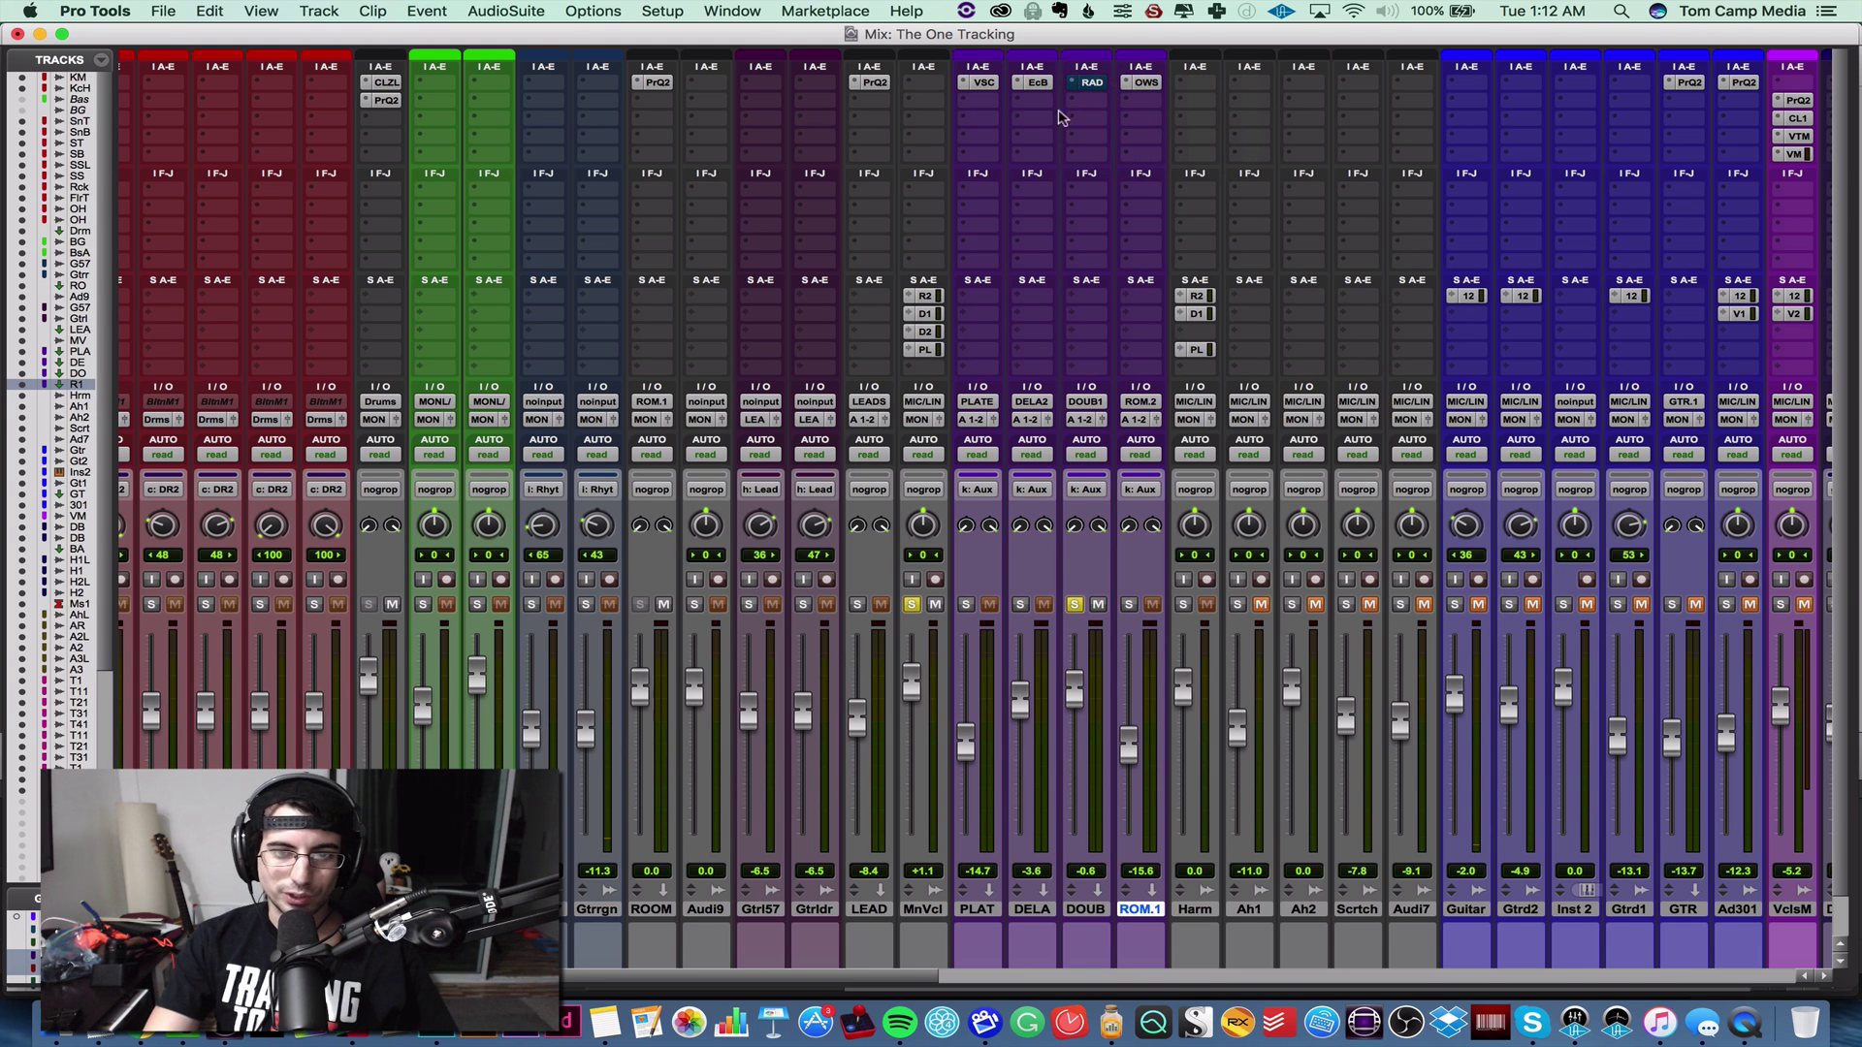
left_click(1086, 83)
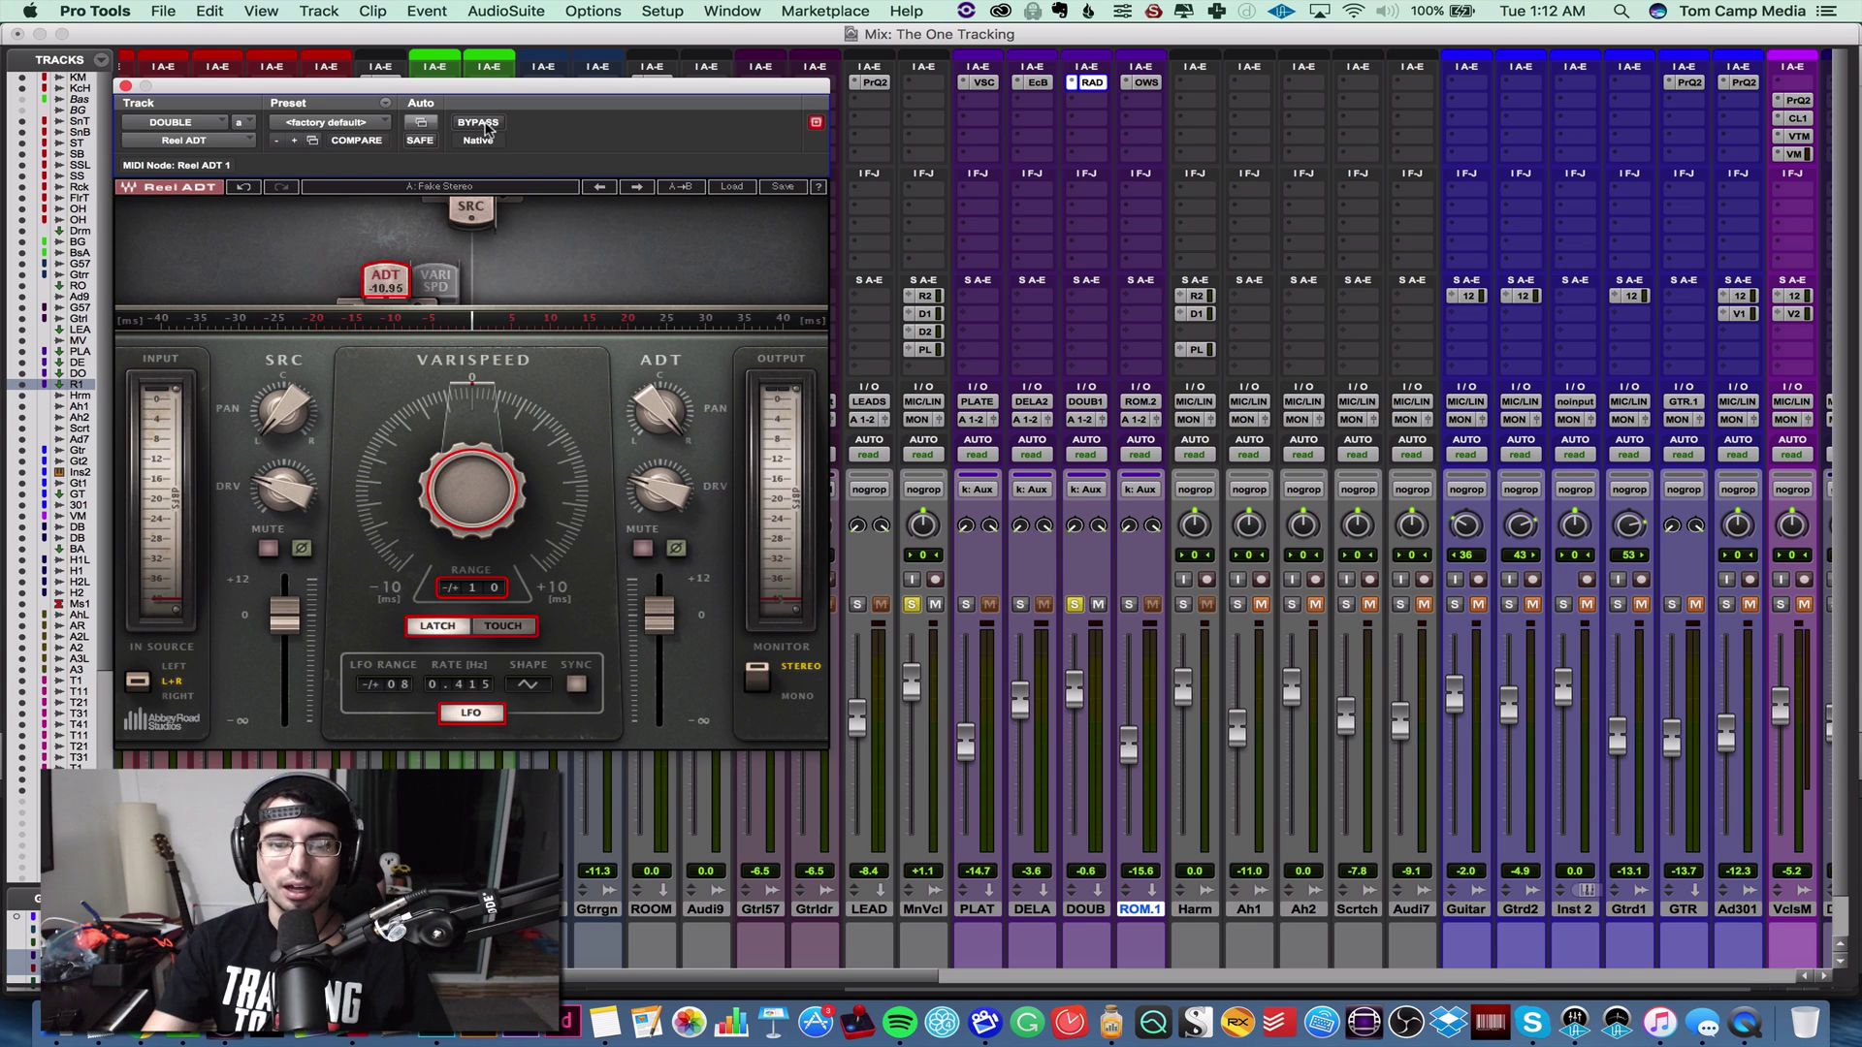
- Audition EchoBoy on the DELAY aux, soloed with the Main Vocal instead of DOUBLE, and review the VerbSuite Classics reverb on the PLATE aux
left_click(1045, 84)
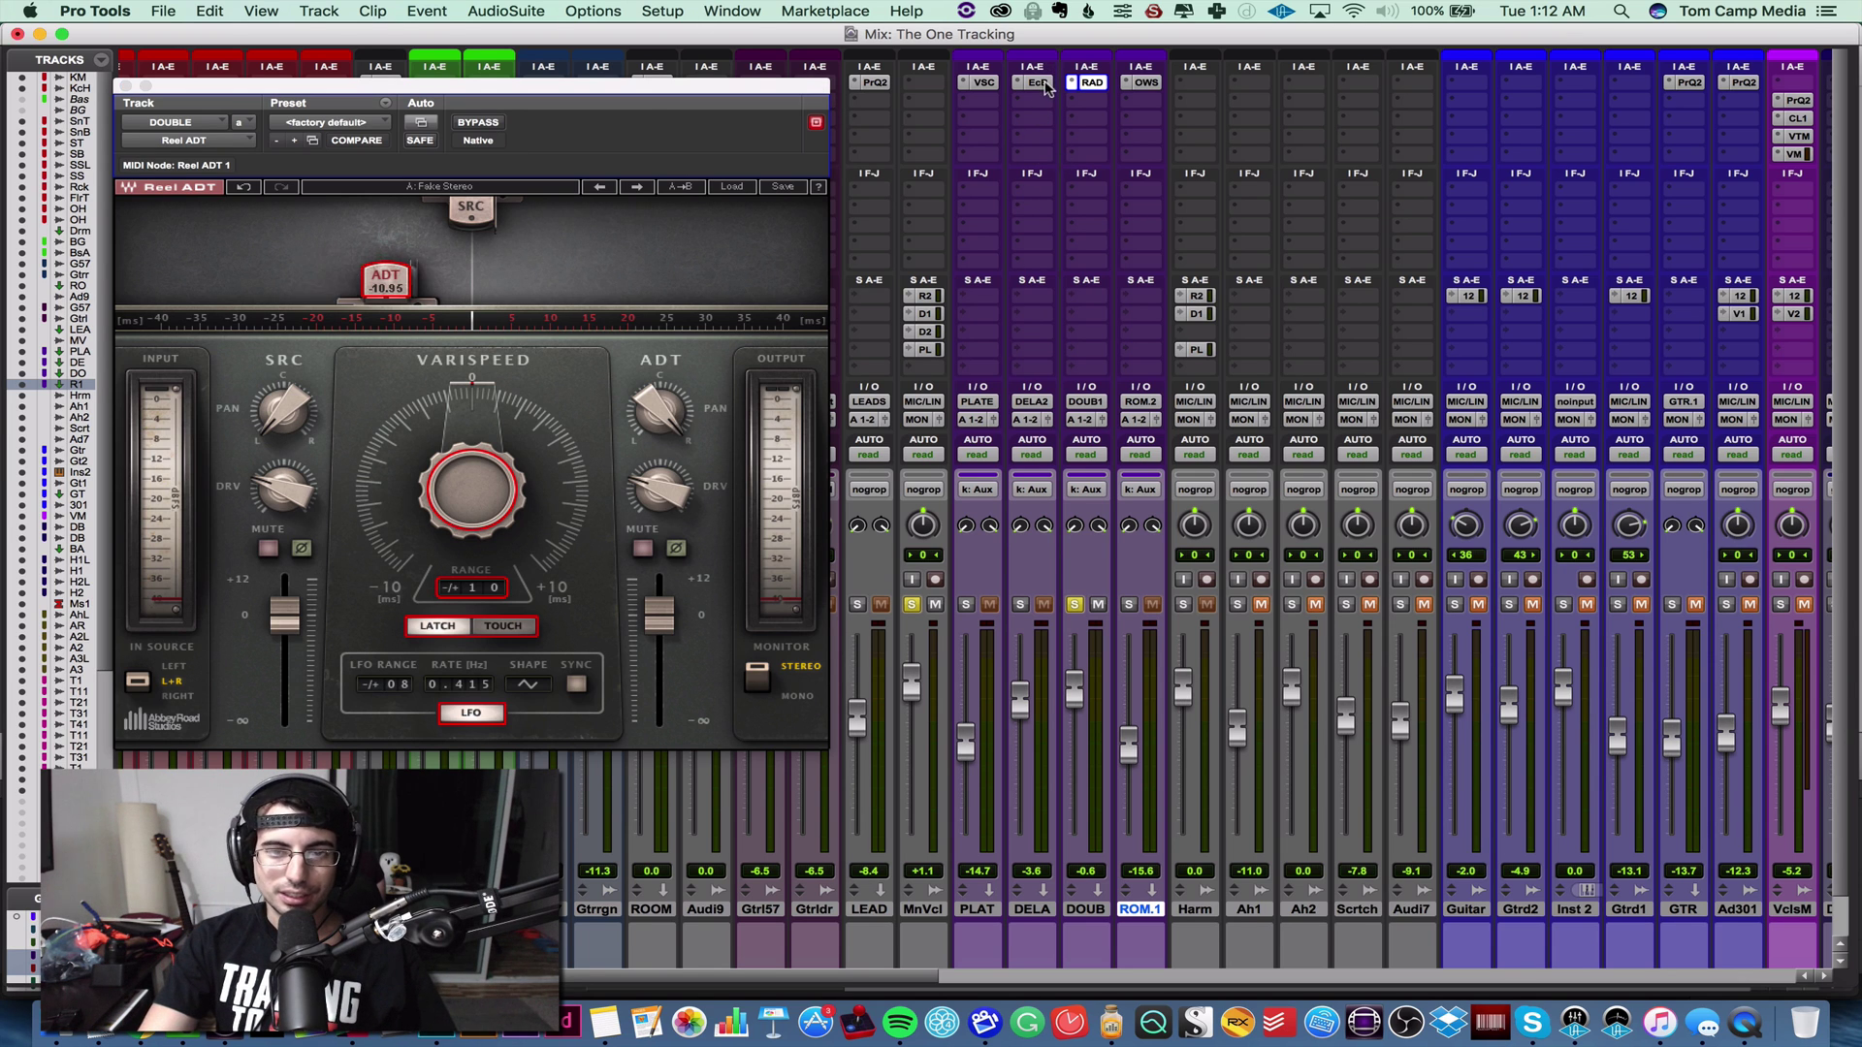
left_click(1044, 84)
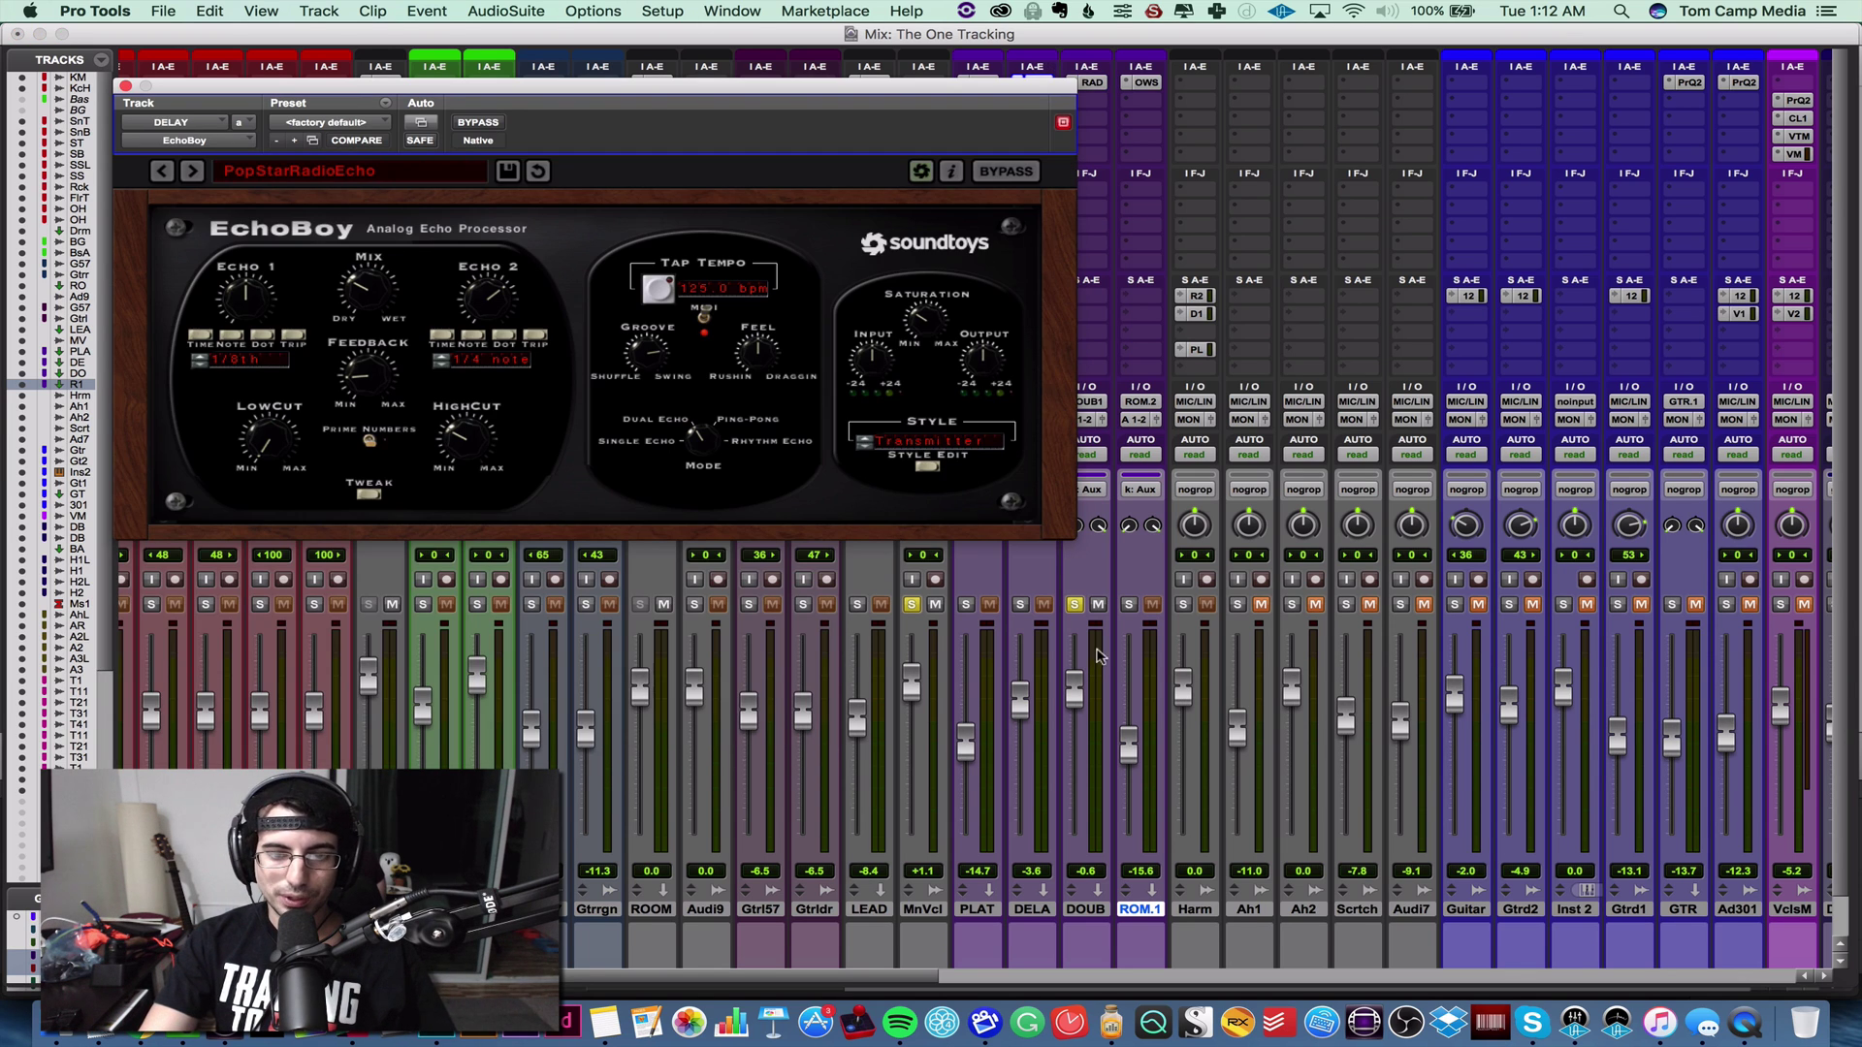
left_click(1020, 604, "super")
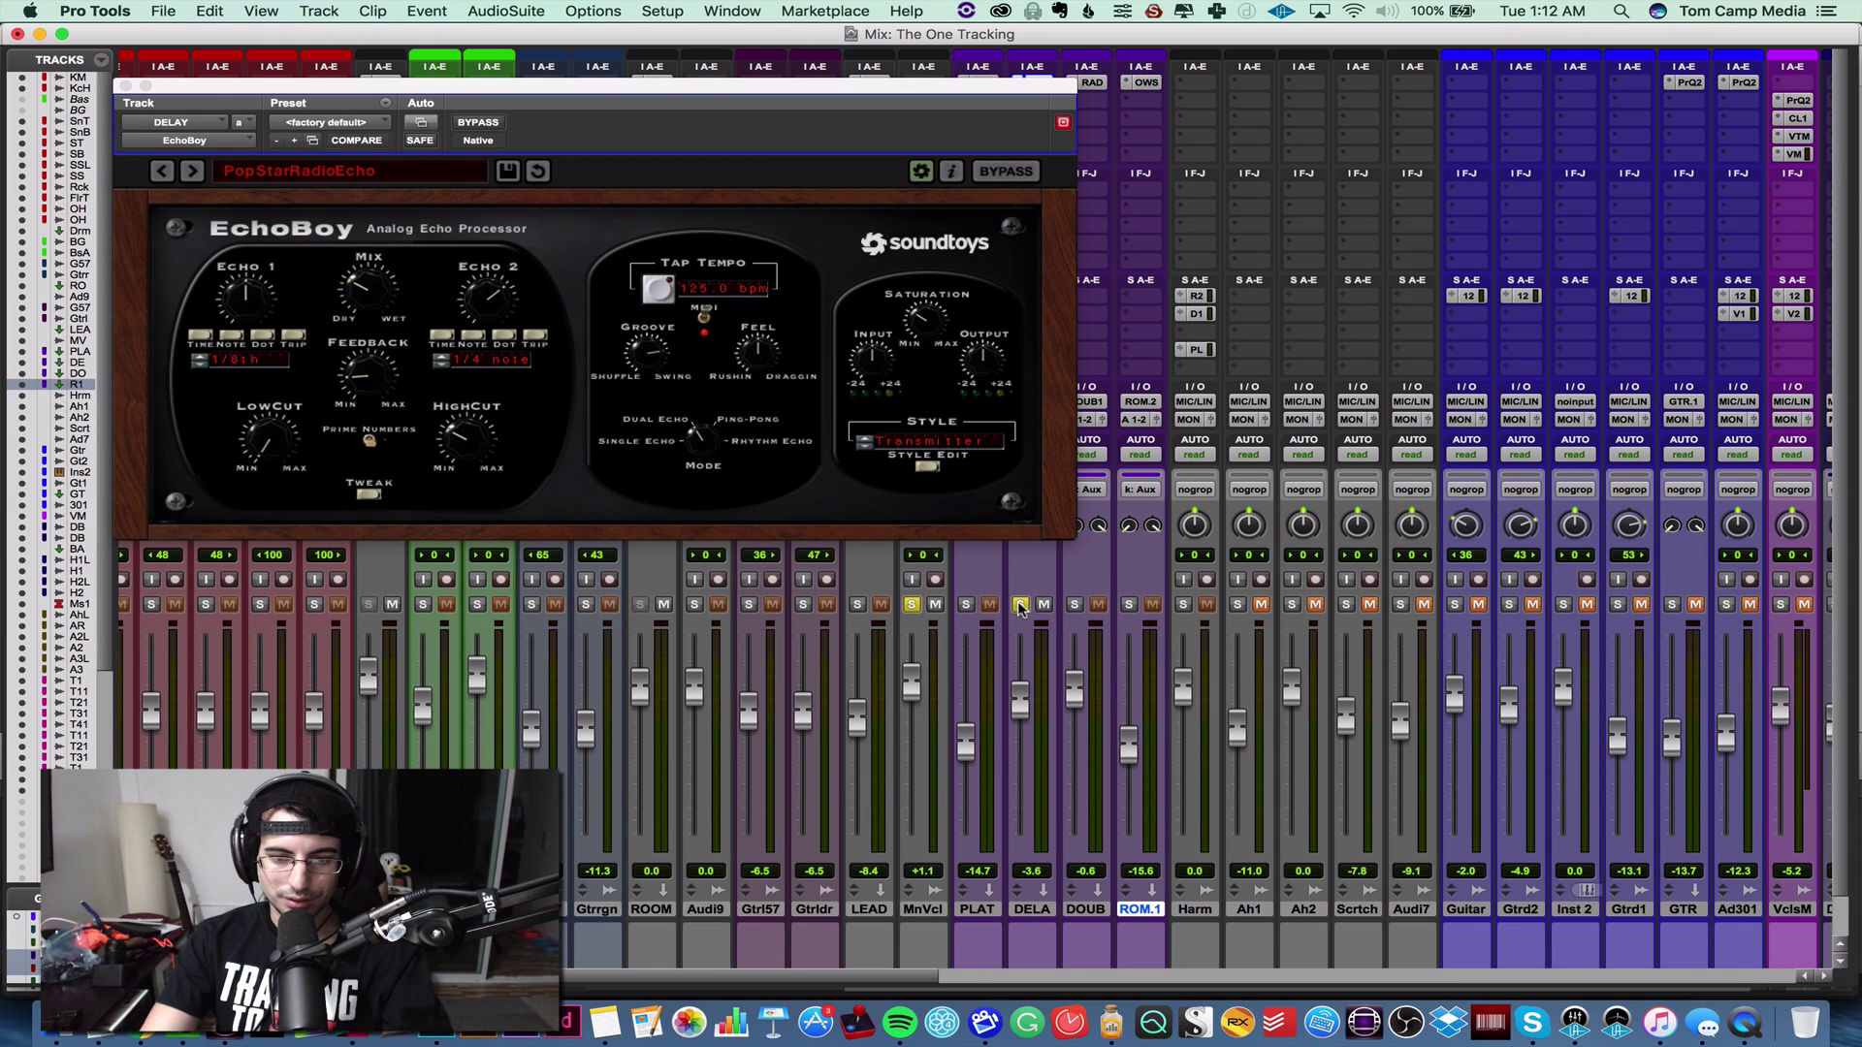
key("space")
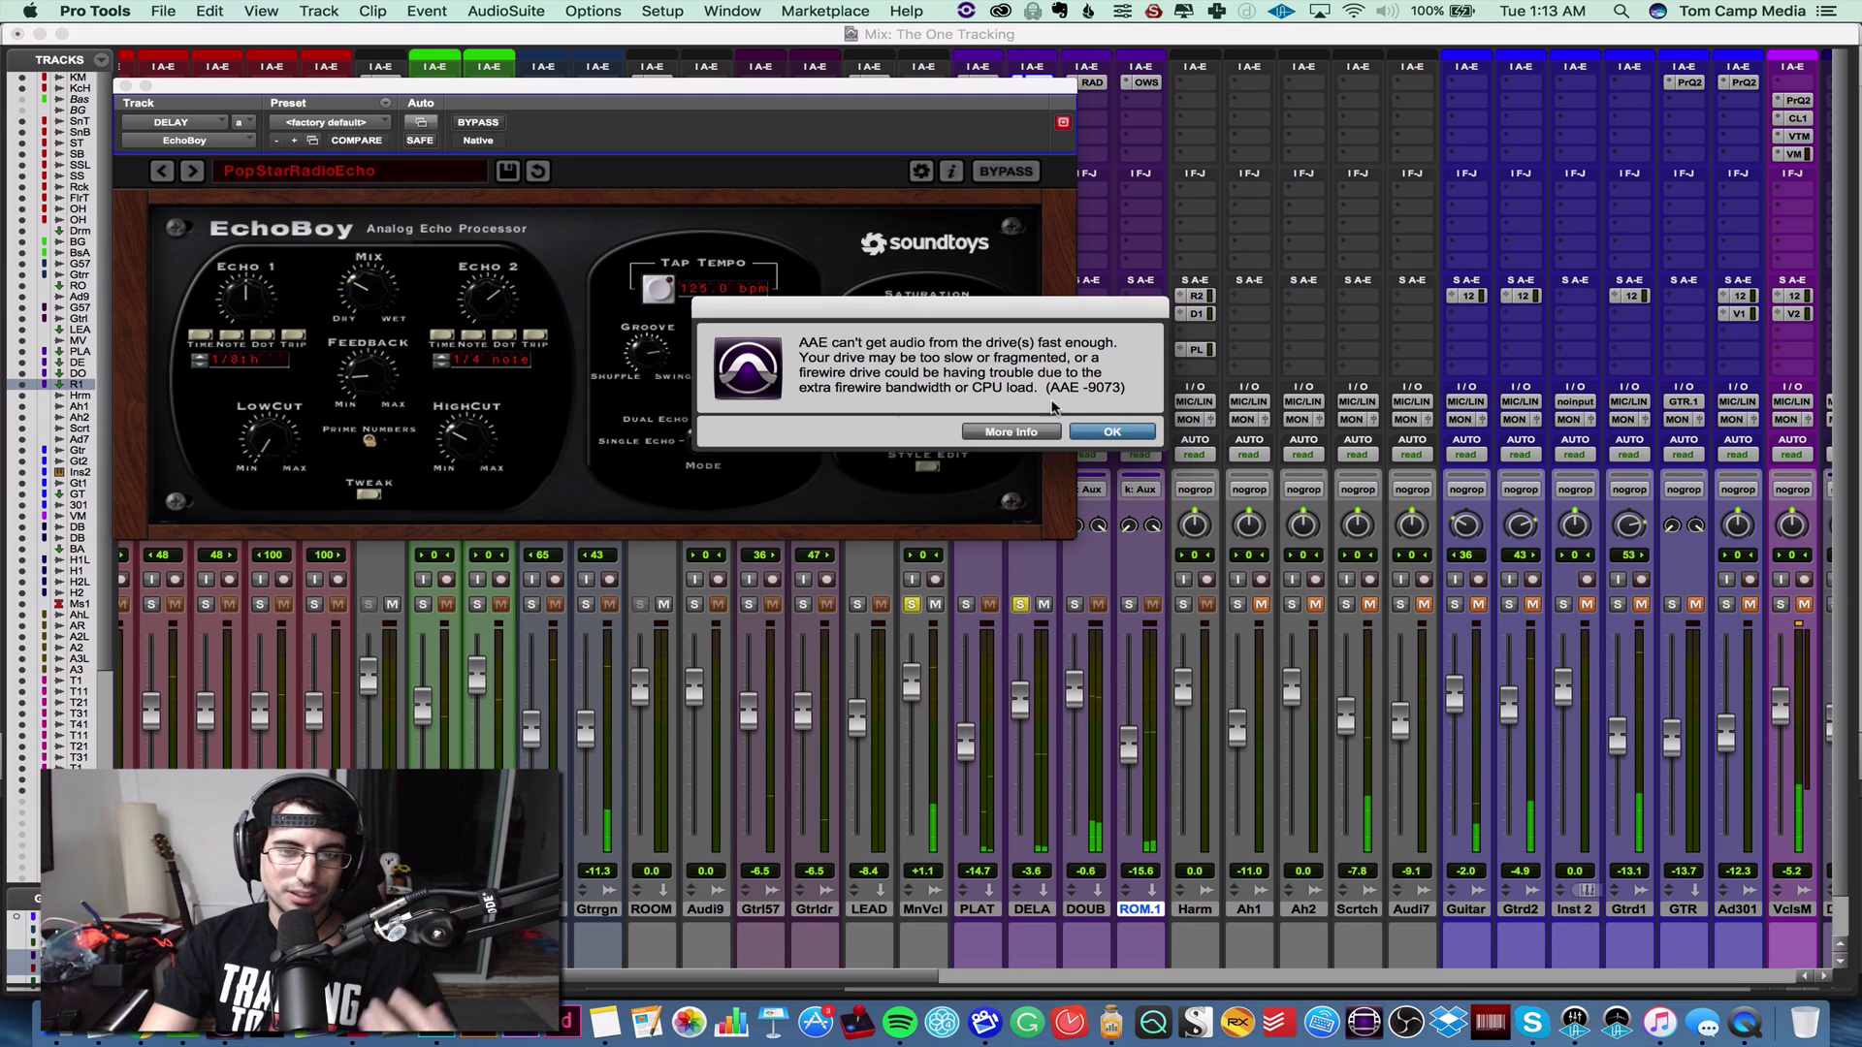
key("Return")
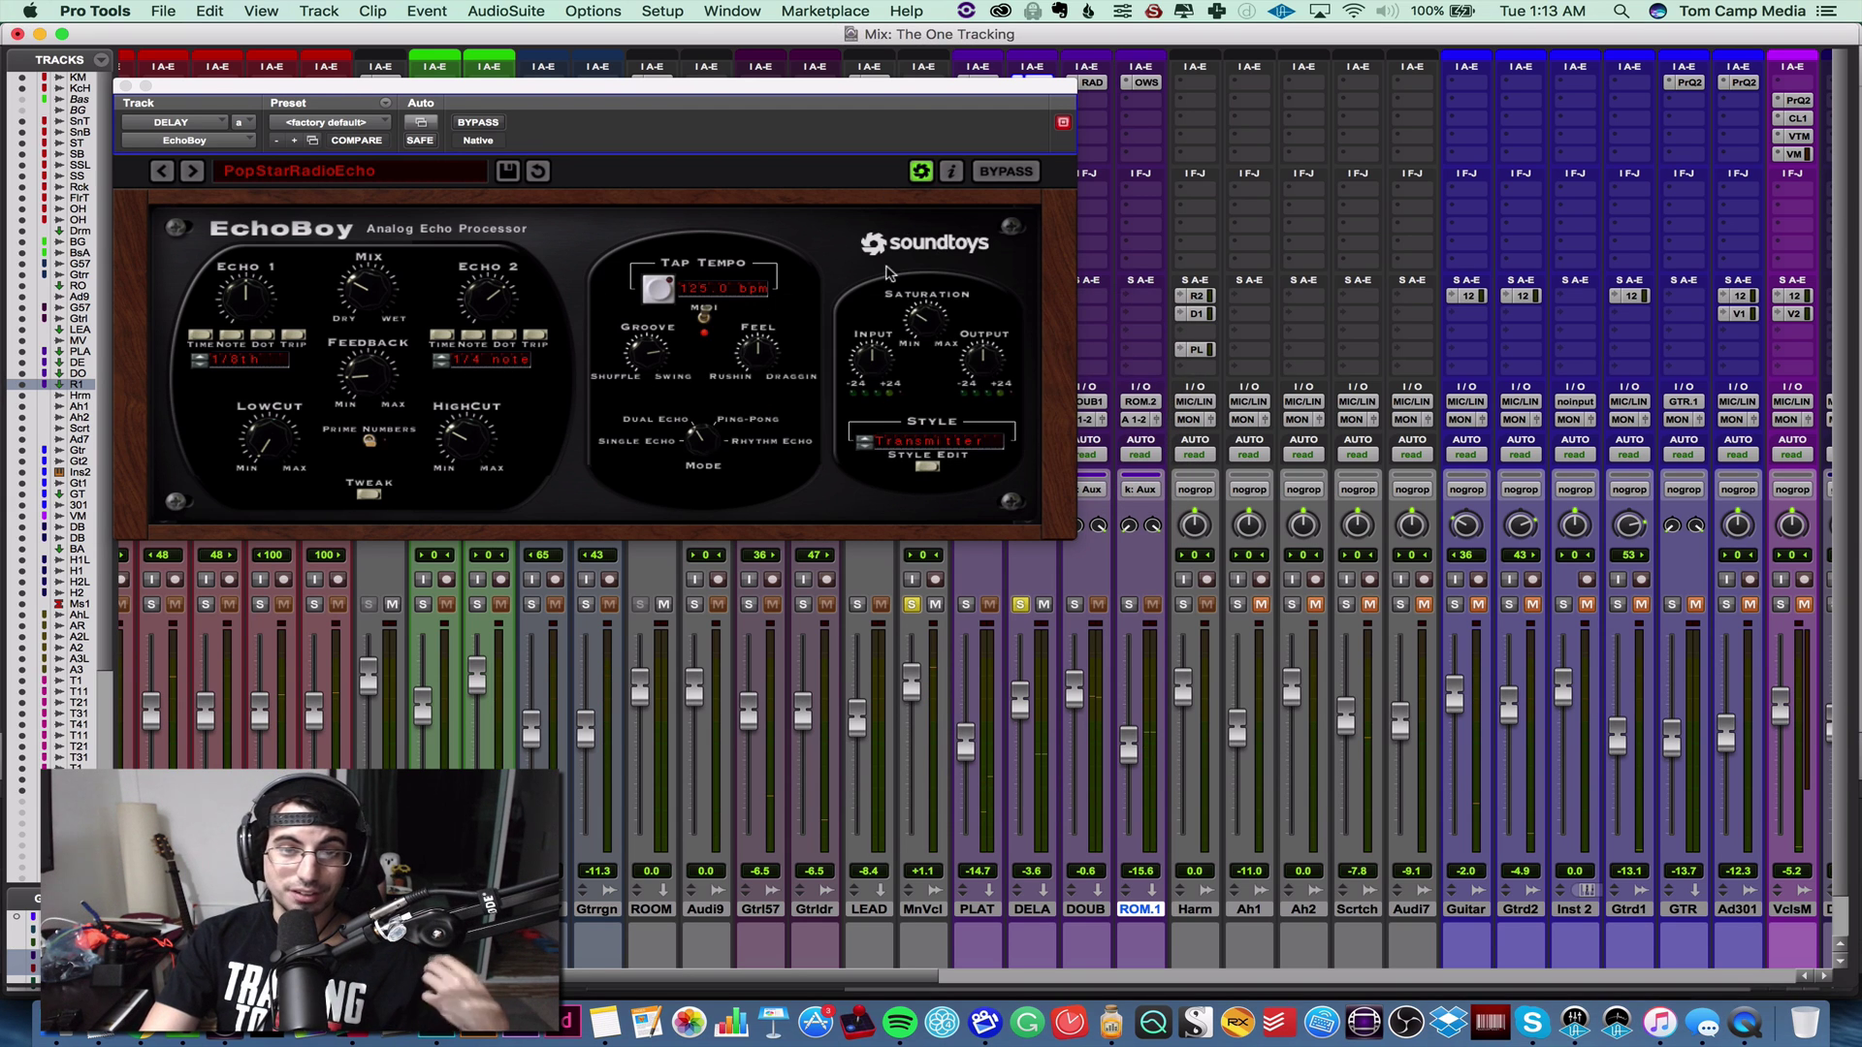
left_click(125, 86)
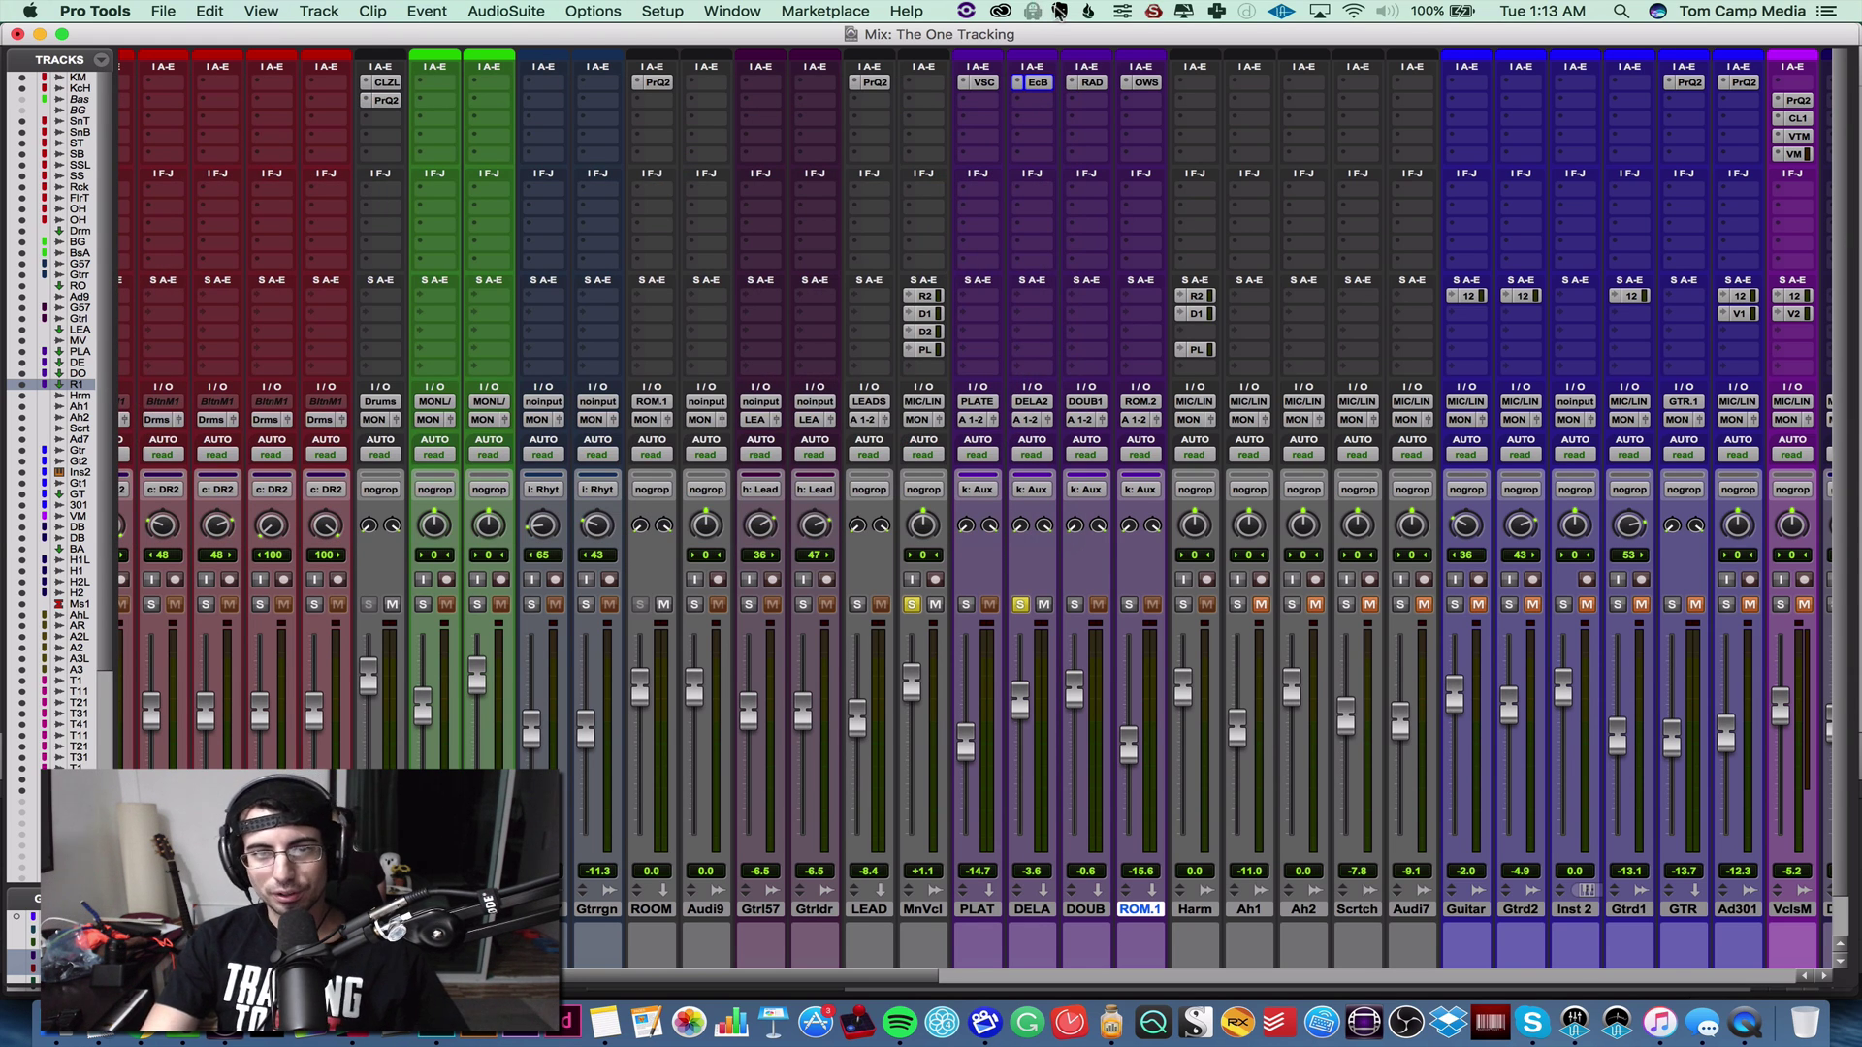
left_click(982, 84)
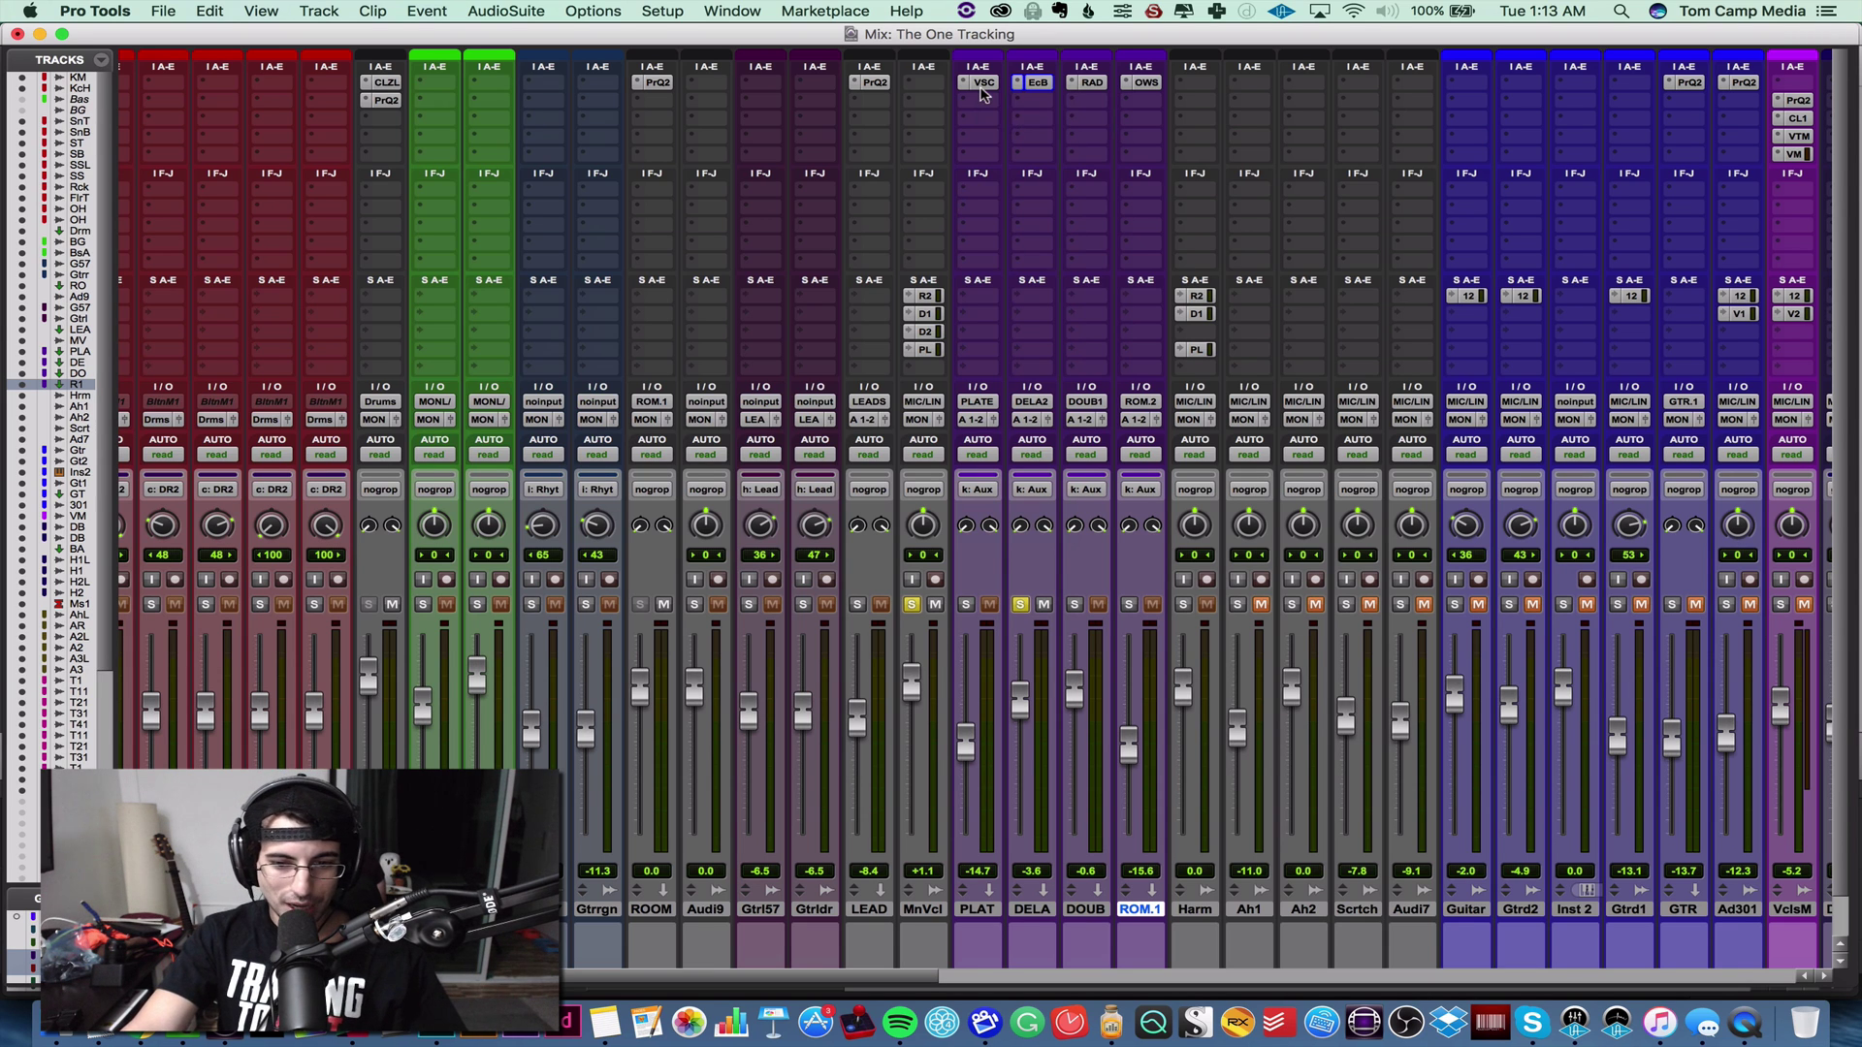
left_click(126, 86)
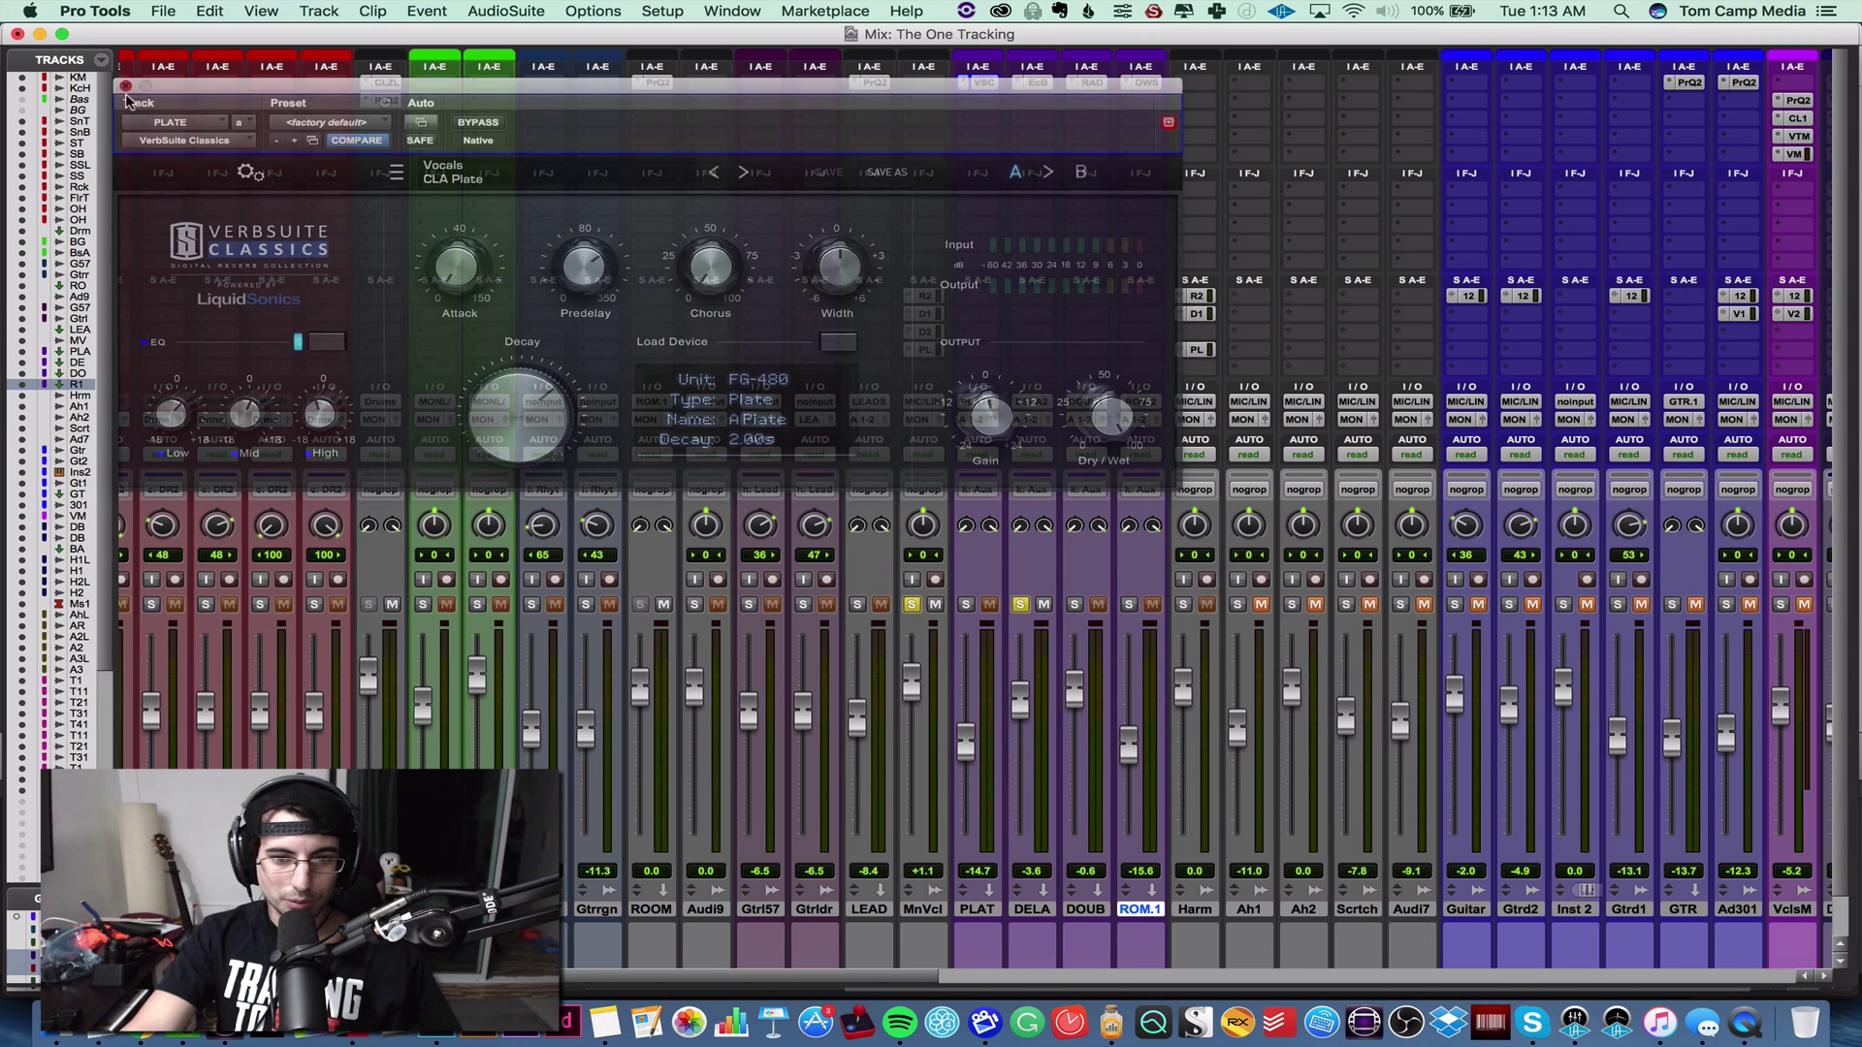
- Play the Main Vocal solo, add solos on the PLATE, DELAY, DOUBLE and ROM.1 auxes, and lower the DOUBLE fader to -9.9 dB
left_click(1023, 605)
key("space")
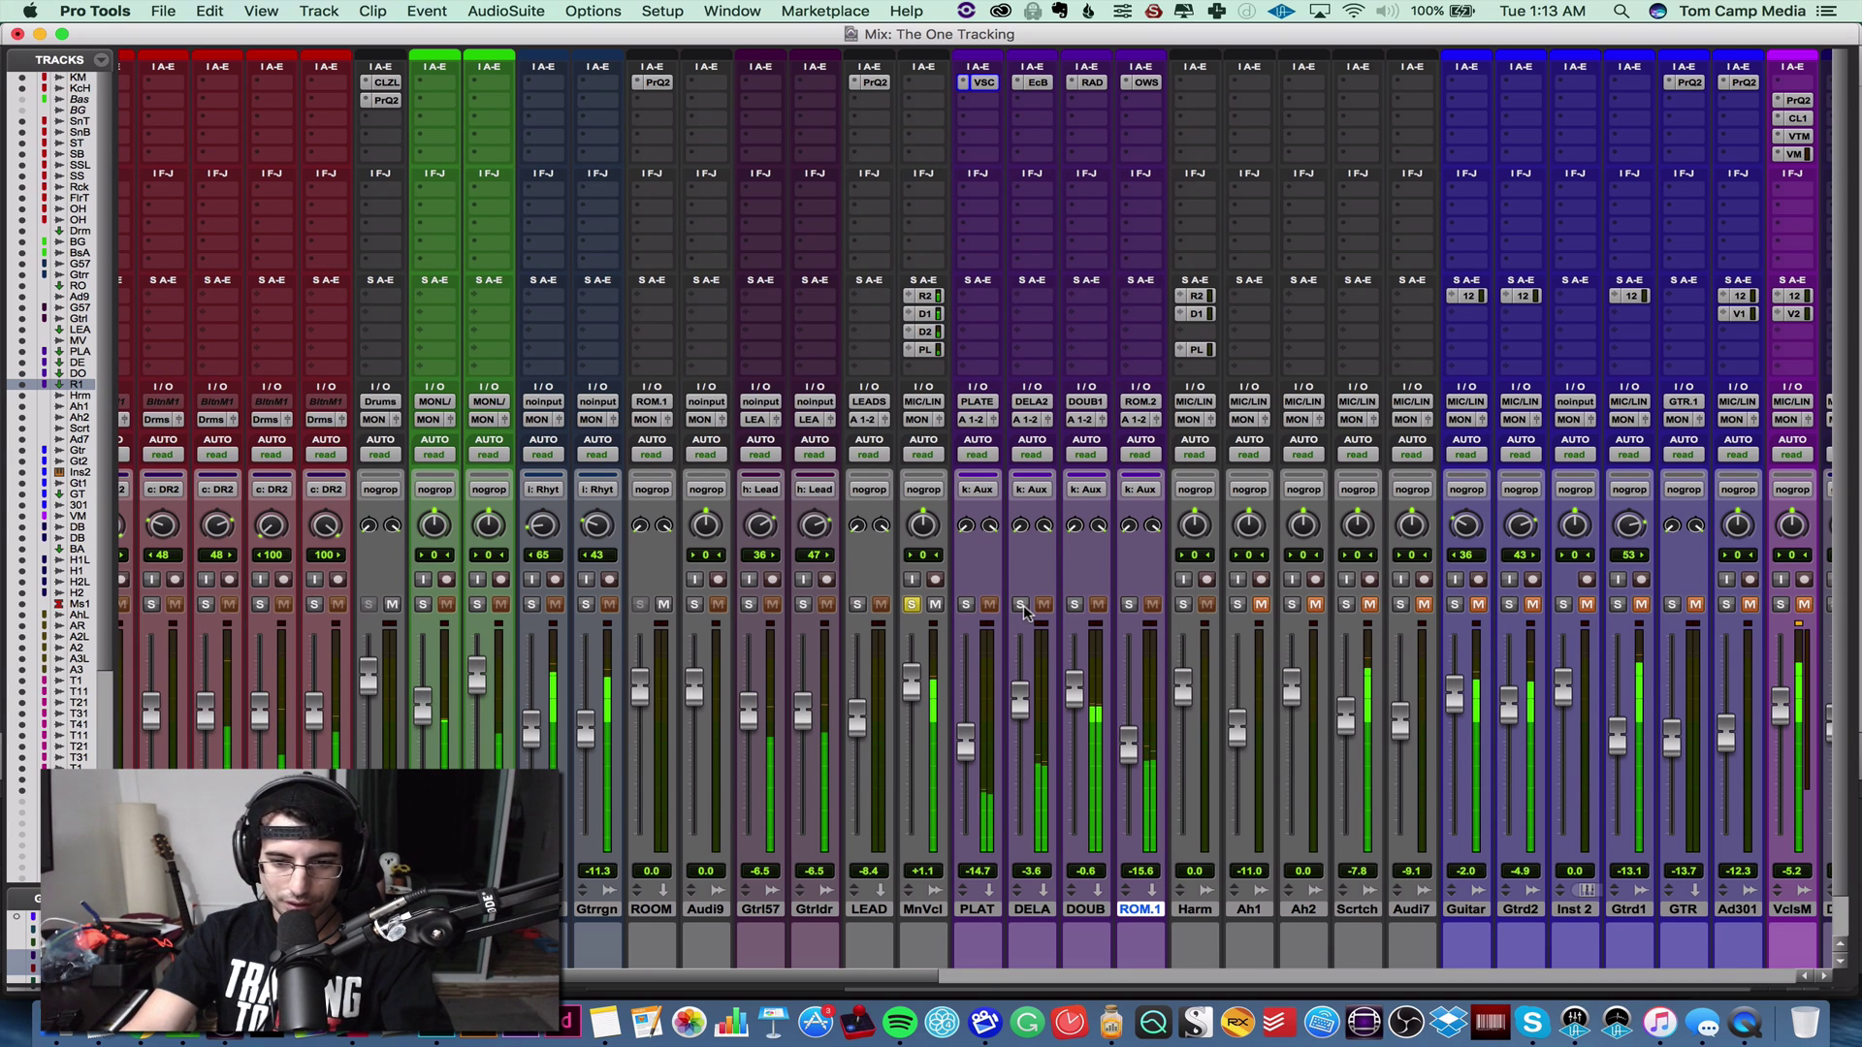
left_click(1023, 605)
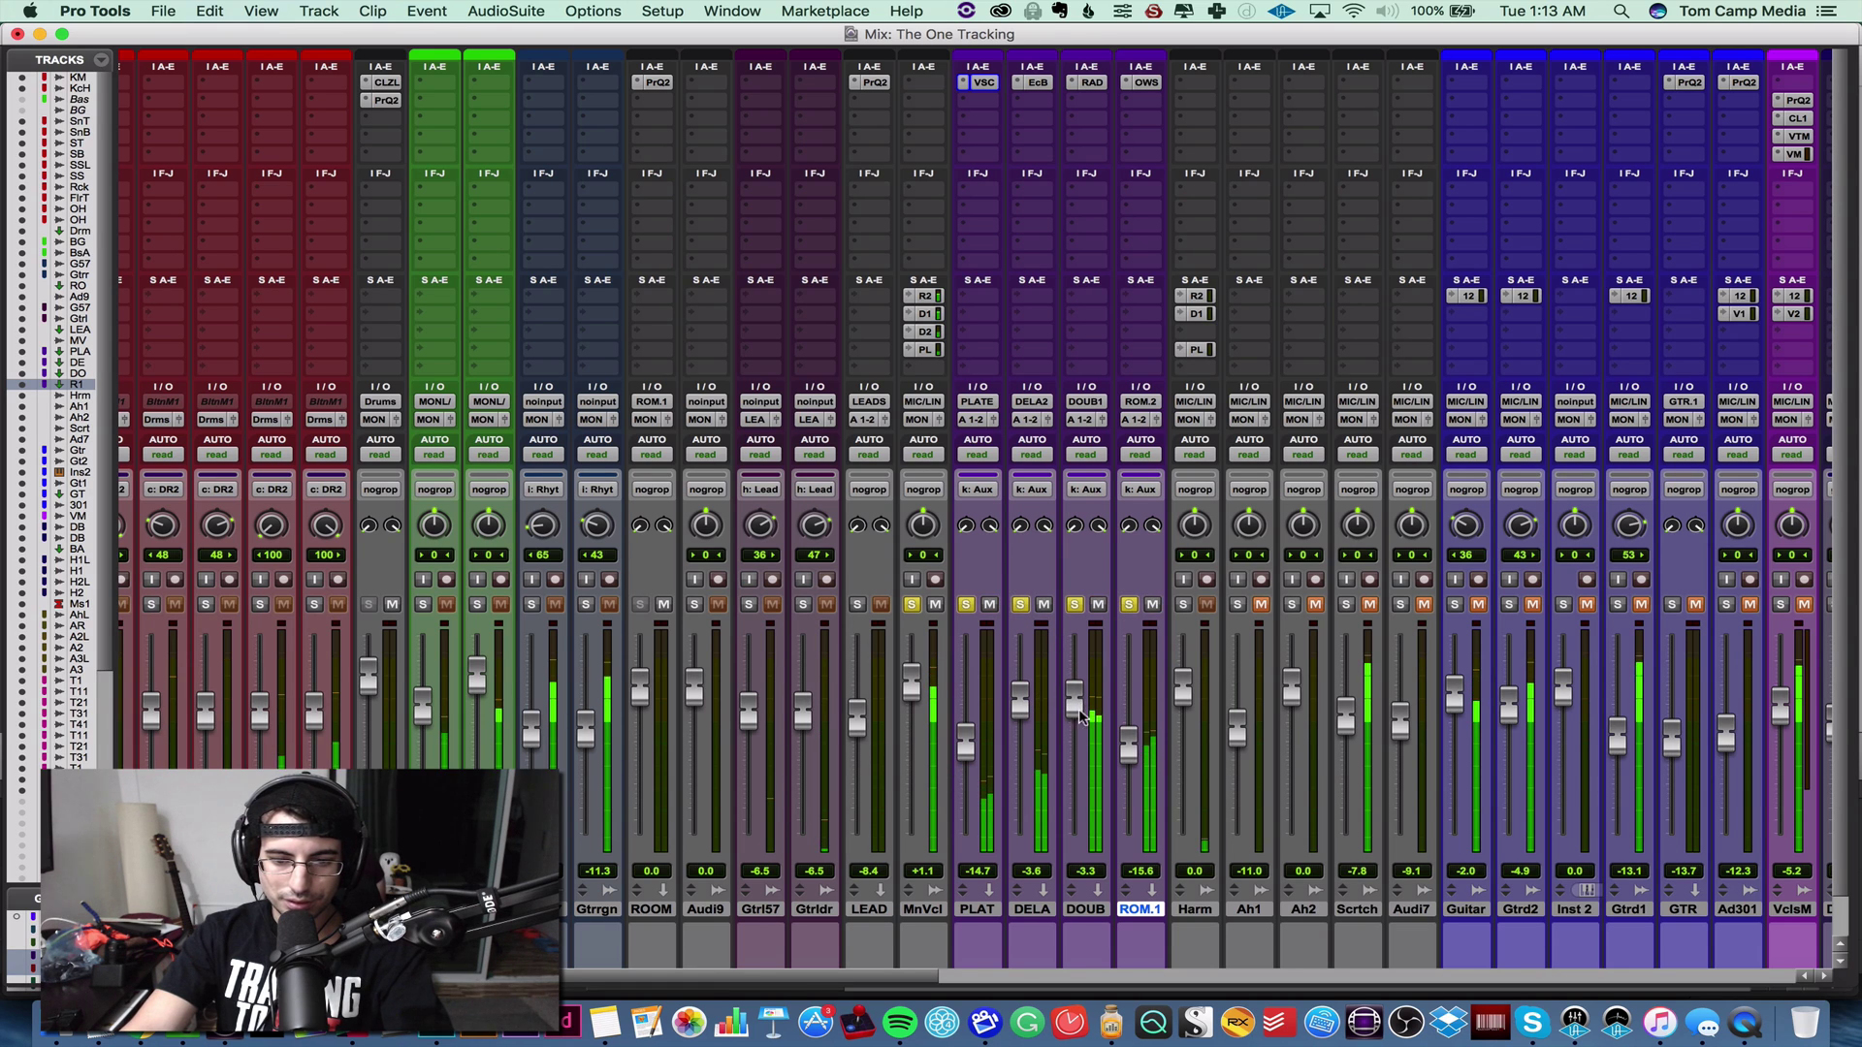
left_click_drag(1074, 690, 1074, 729)
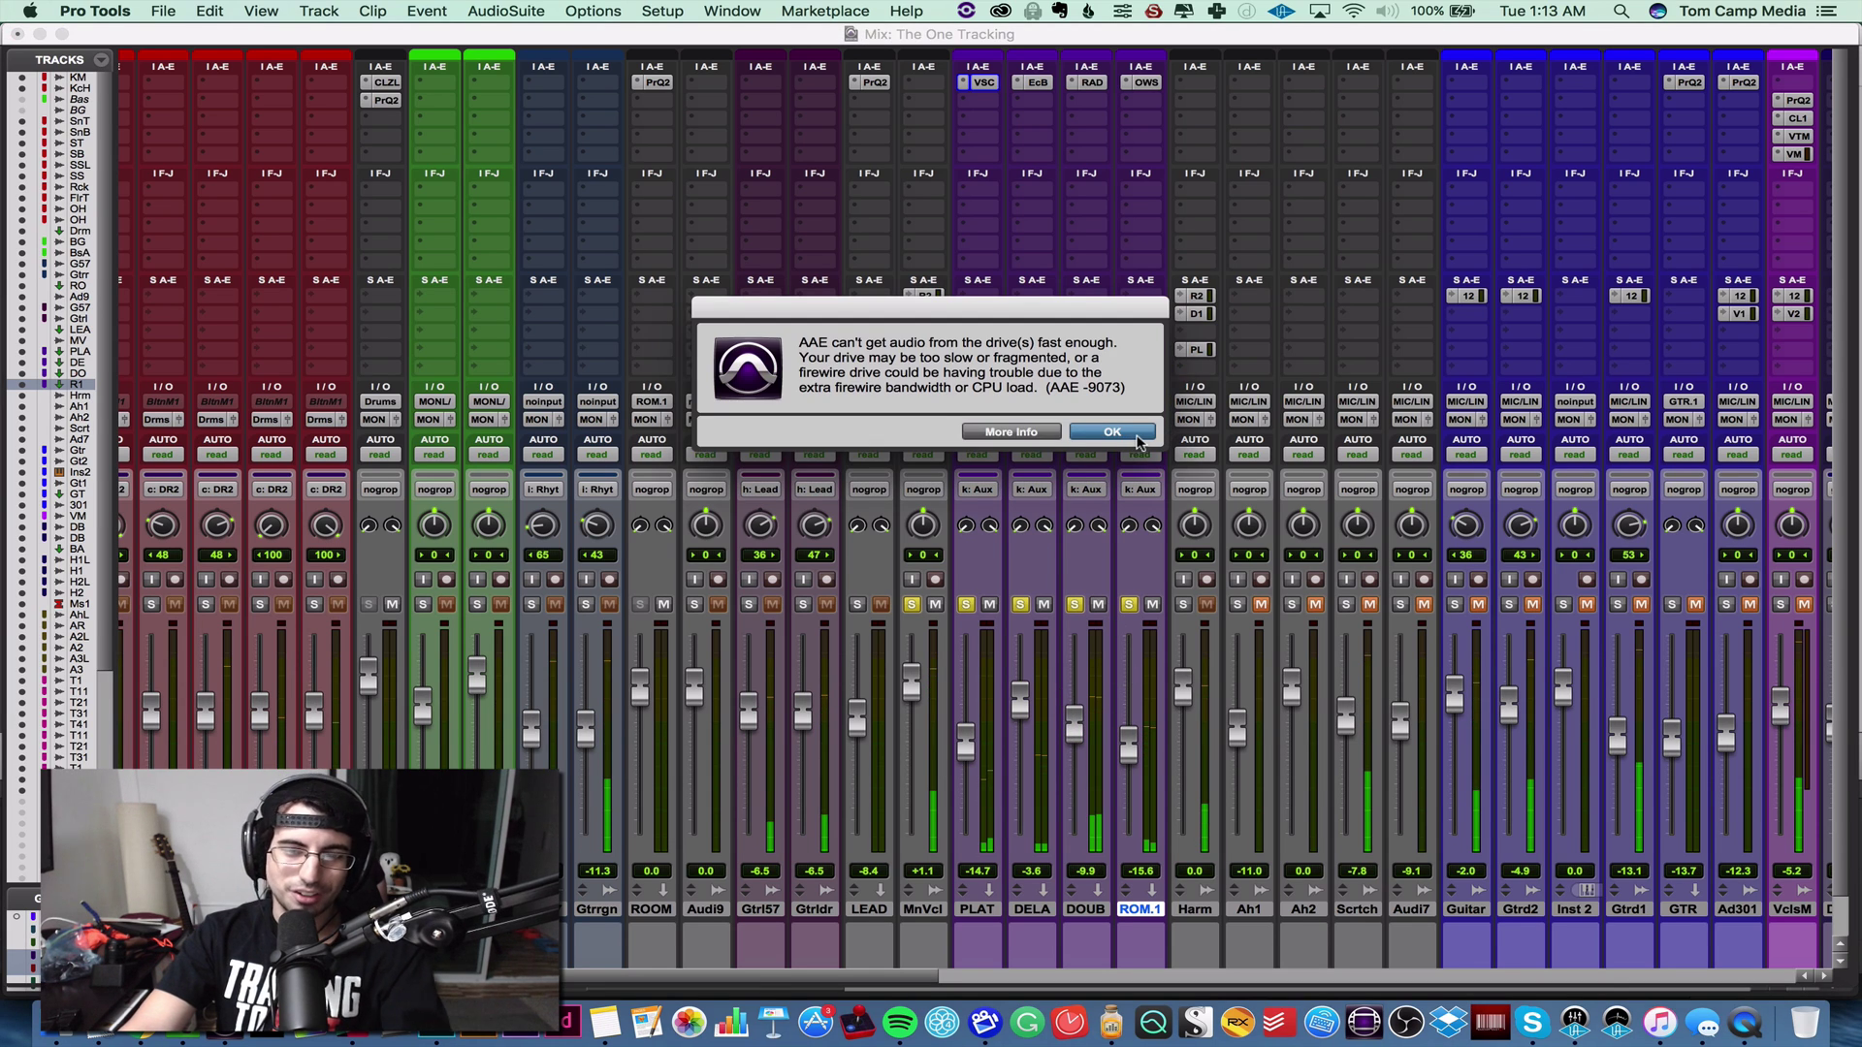
left_click(1112, 433)
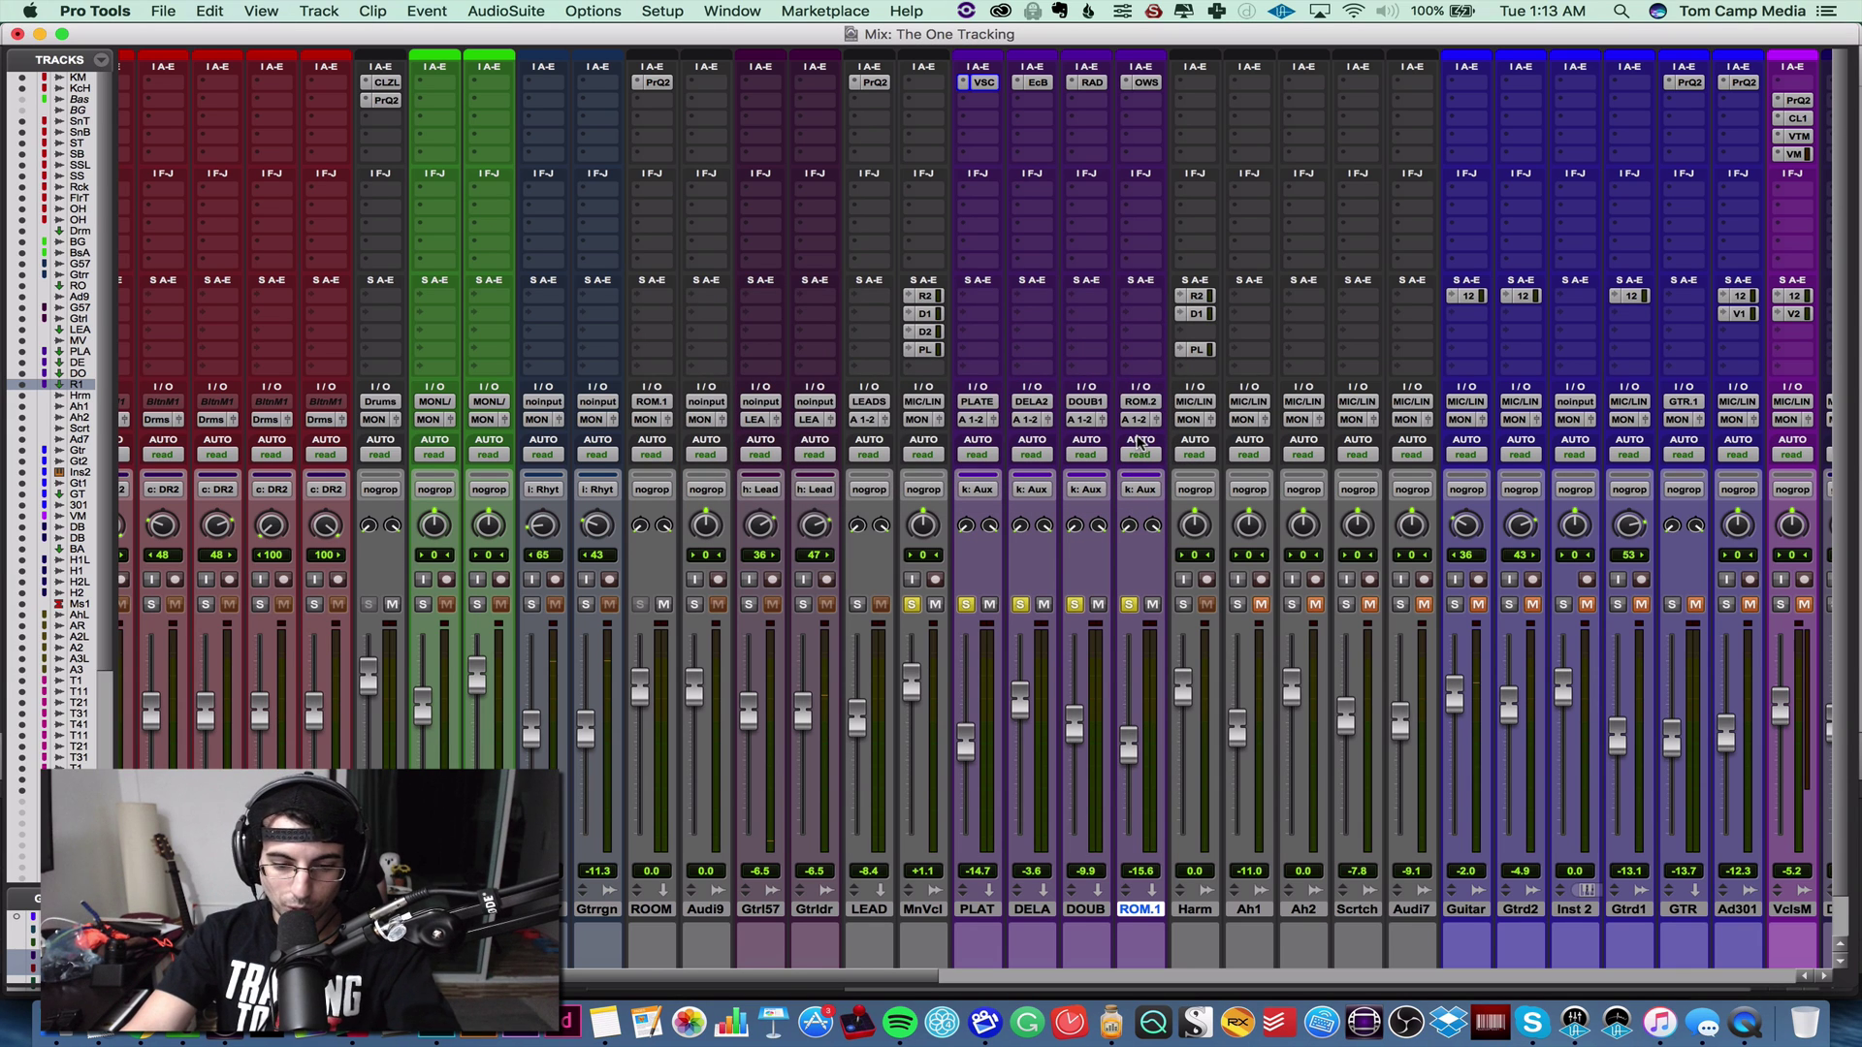